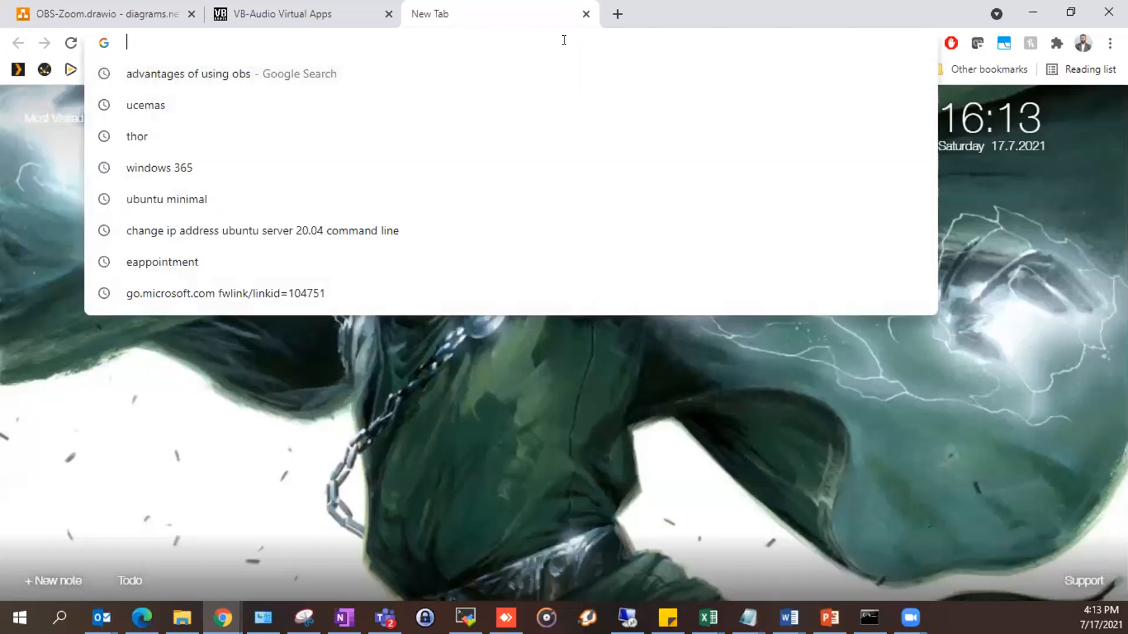
- Search Google for obs and open the Open Broadcaster Software website at obsproject.com
{"action": "key", "text": "Return"}
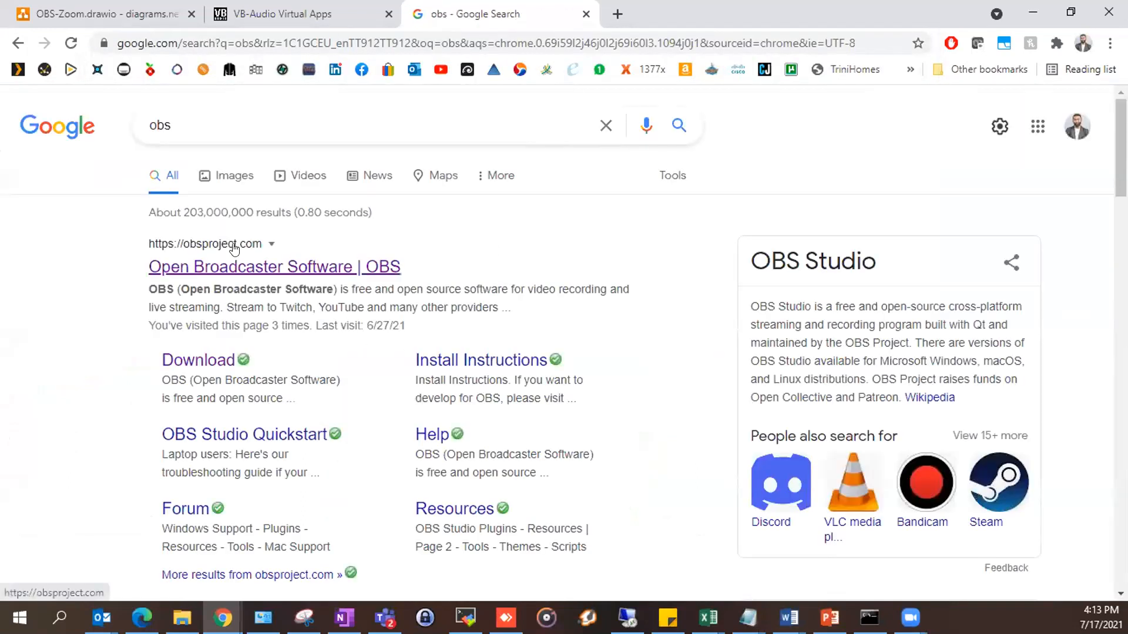
{"action": "left_click", "coordinate": [228, 272]}
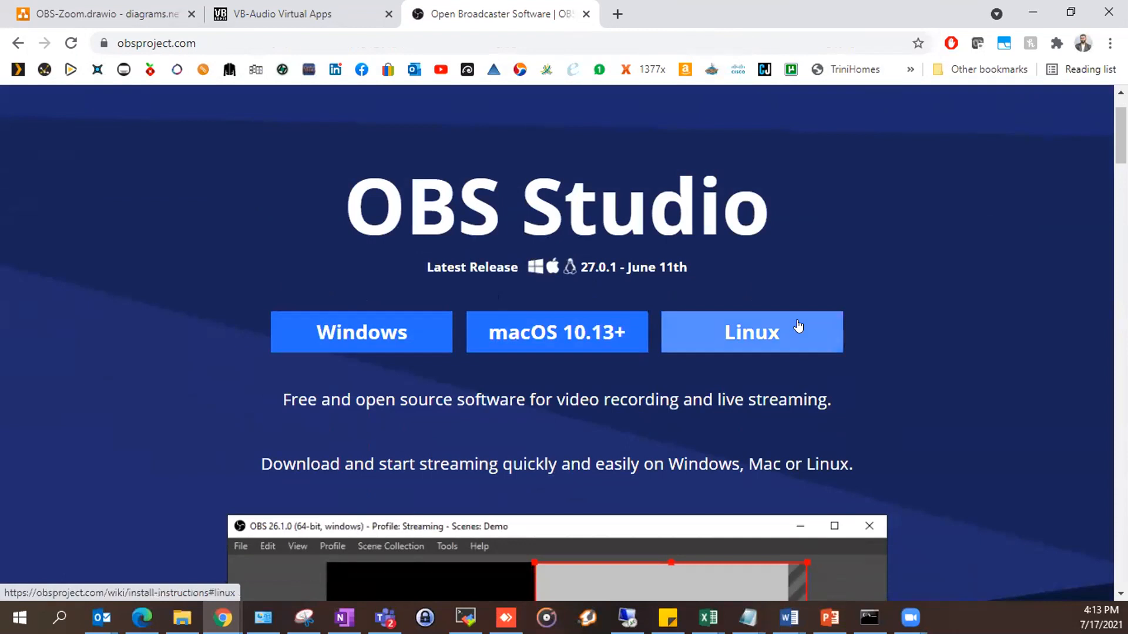
{"action": "scroll", "coordinate": [646, 364], "scroll_direction": "down", "scroll_amount": 3}
{"action": "scroll", "coordinate": [636, 368], "scroll_direction": "up", "scroll_amount": 1}
{"action": "scroll", "coordinate": [636, 369], "scroll_direction": "up", "scroll_amount": 3}
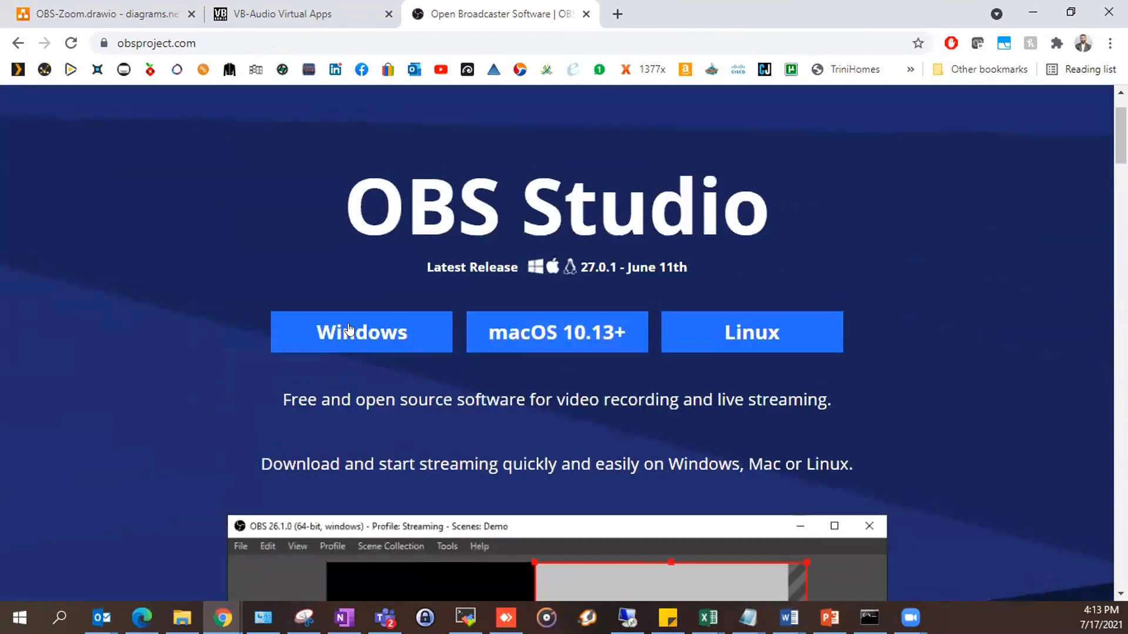
- Download the Windows installer OBS-Studio-27.0.1-Full-Installer-x64.exe to the Downloads folder and run it with permission to make changes
{"action": "left_click", "coordinate": [338, 317]}
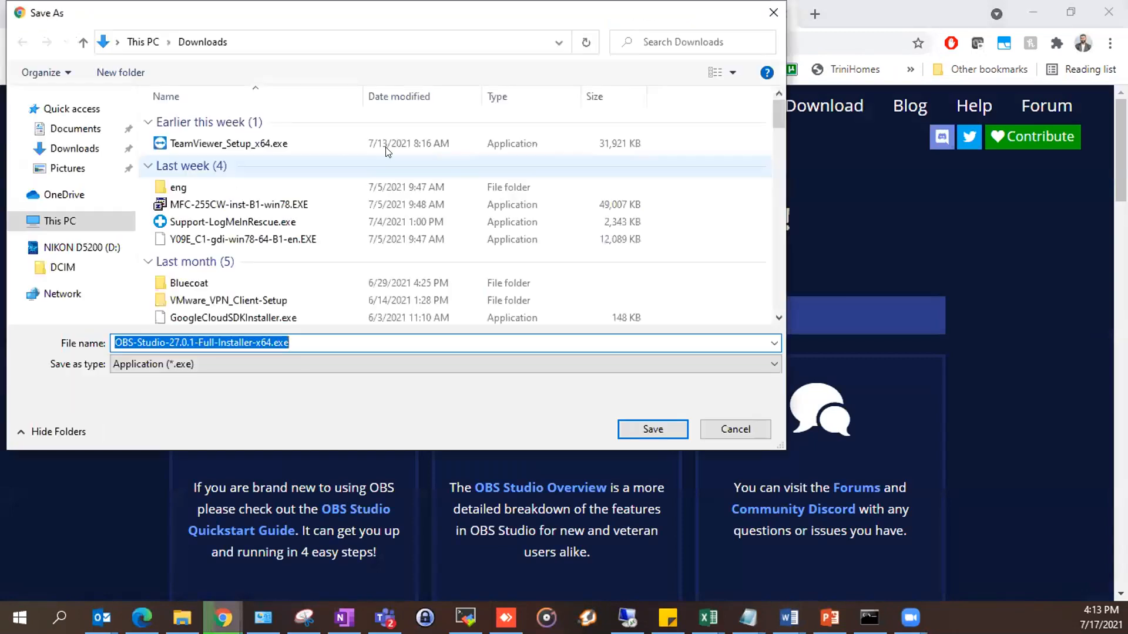
{"action": "left_click", "coordinate": [647, 423]}
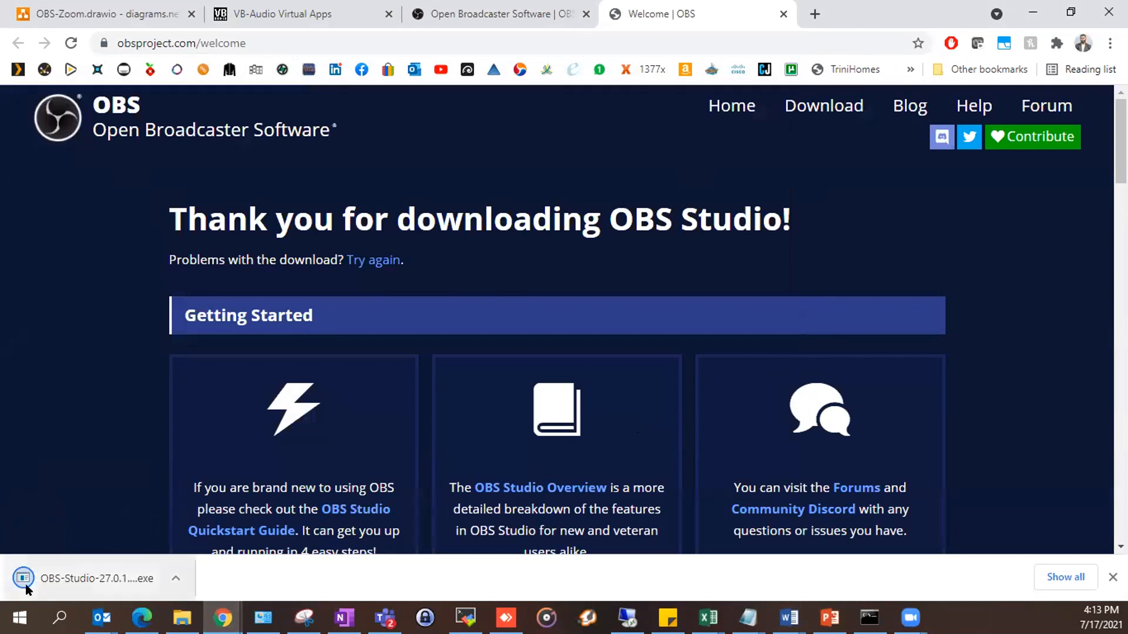
{"action": "left_click", "coordinate": [59, 577]}
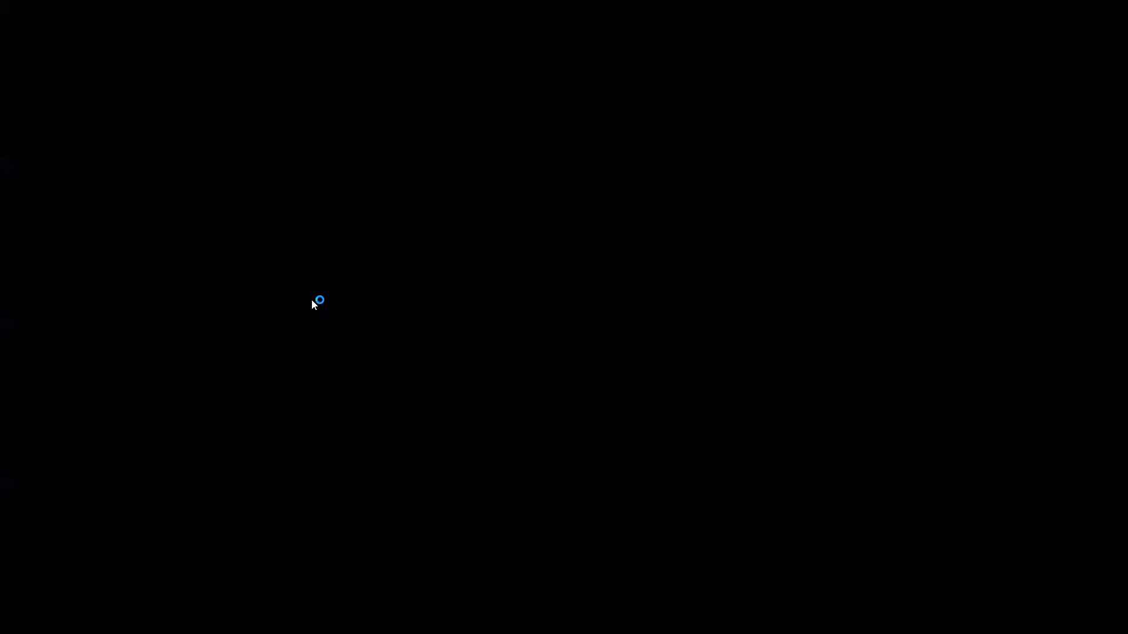
{"action": "left_click", "coordinate": [189, 498]}
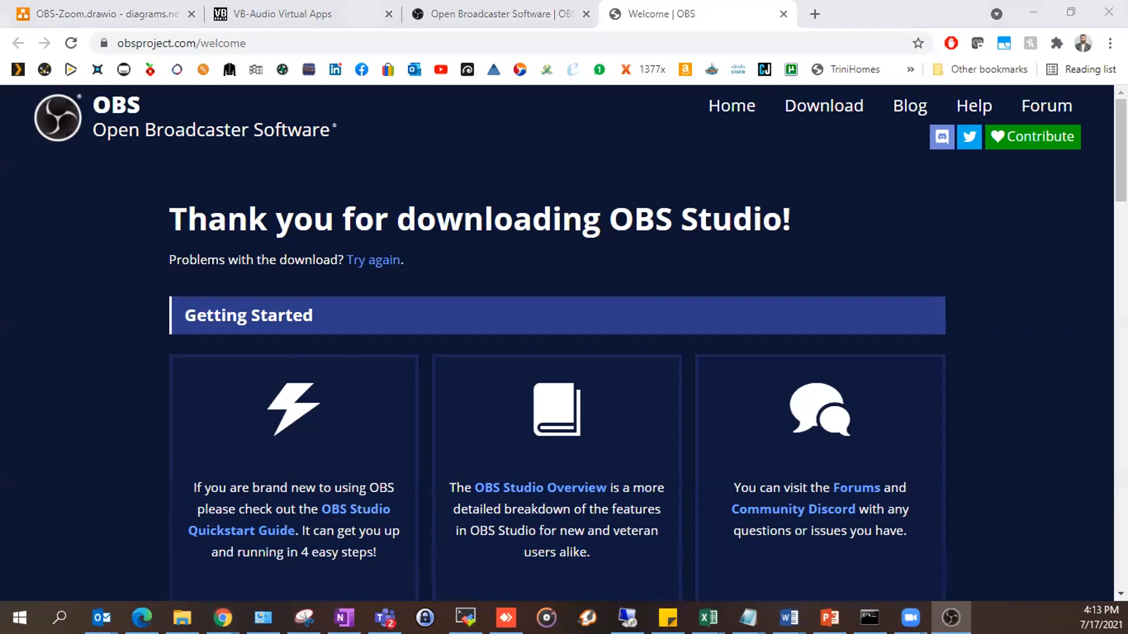
- Accept the licence terms and start installing OBS Studio into C:\Program Files\obs-studio
{"action": "left_click", "coordinate": [695, 389]}
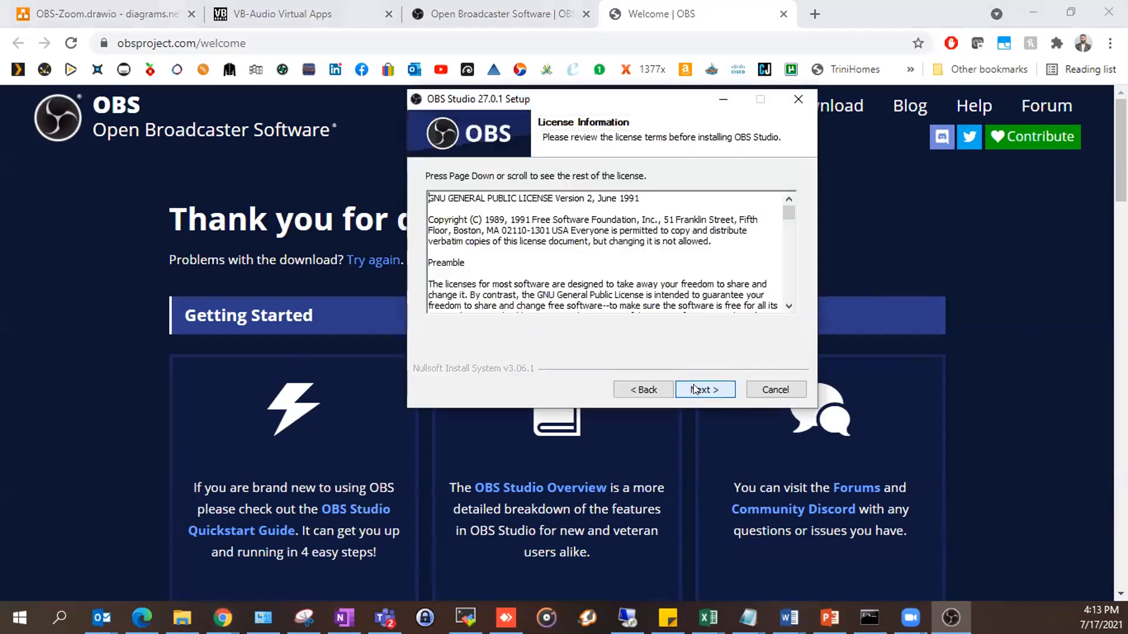
{"action": "left_click", "coordinate": [696, 390]}
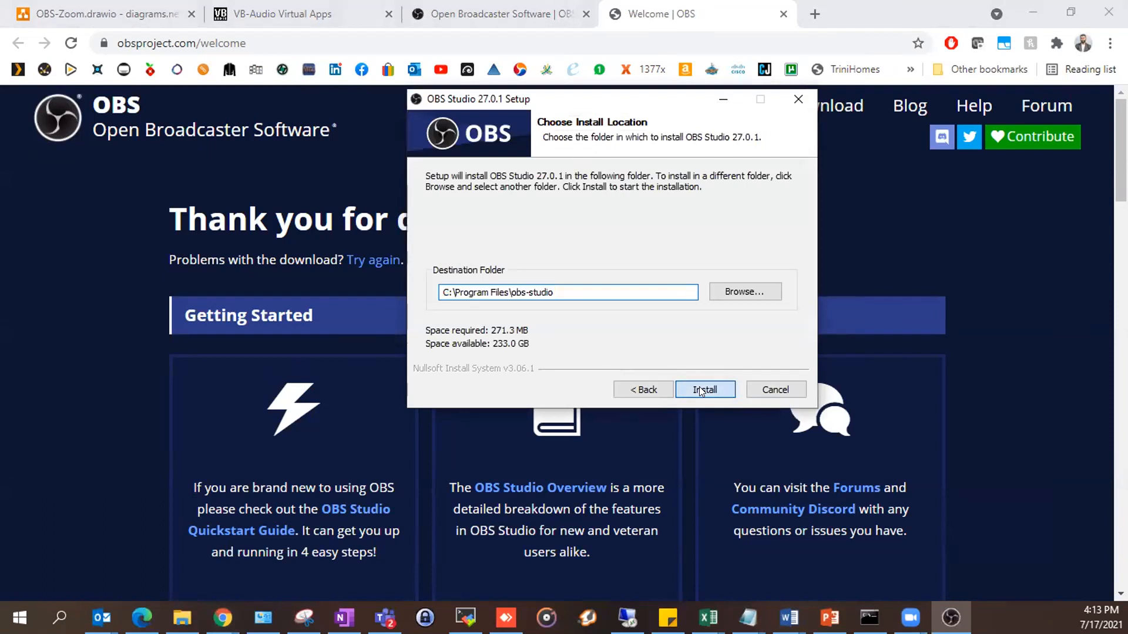
{"action": "left_click", "coordinate": [700, 390]}
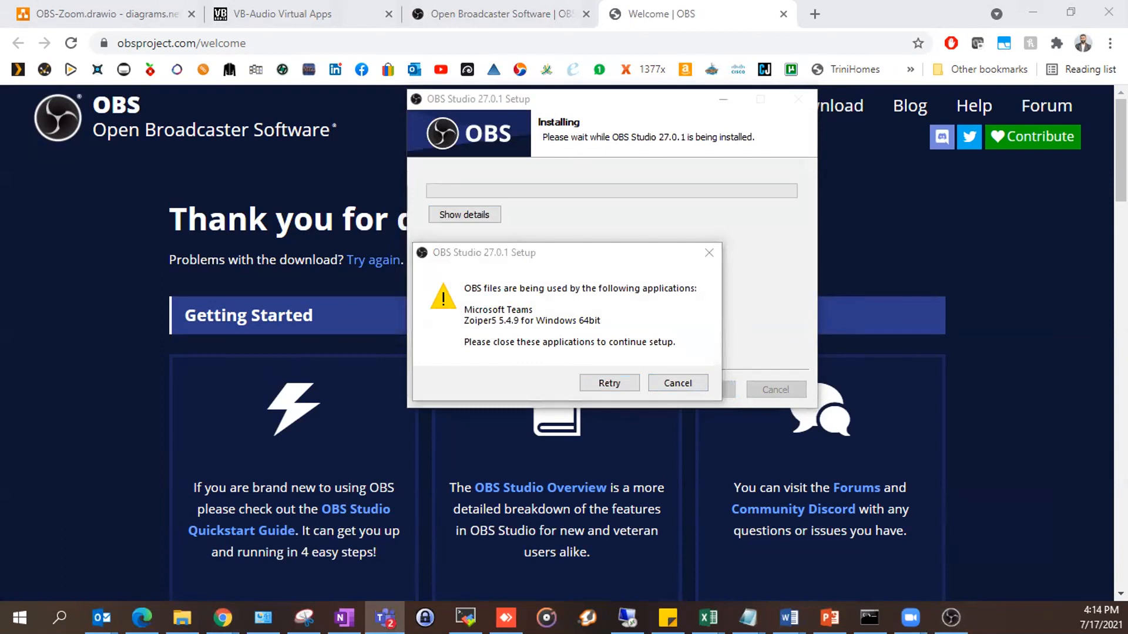
- Retry the installation with Microsoft Teams and Zoiper5 closed, and finish setup with the option to launch OBS Studio enabled
{"action": "left_click", "coordinate": [597, 379]}
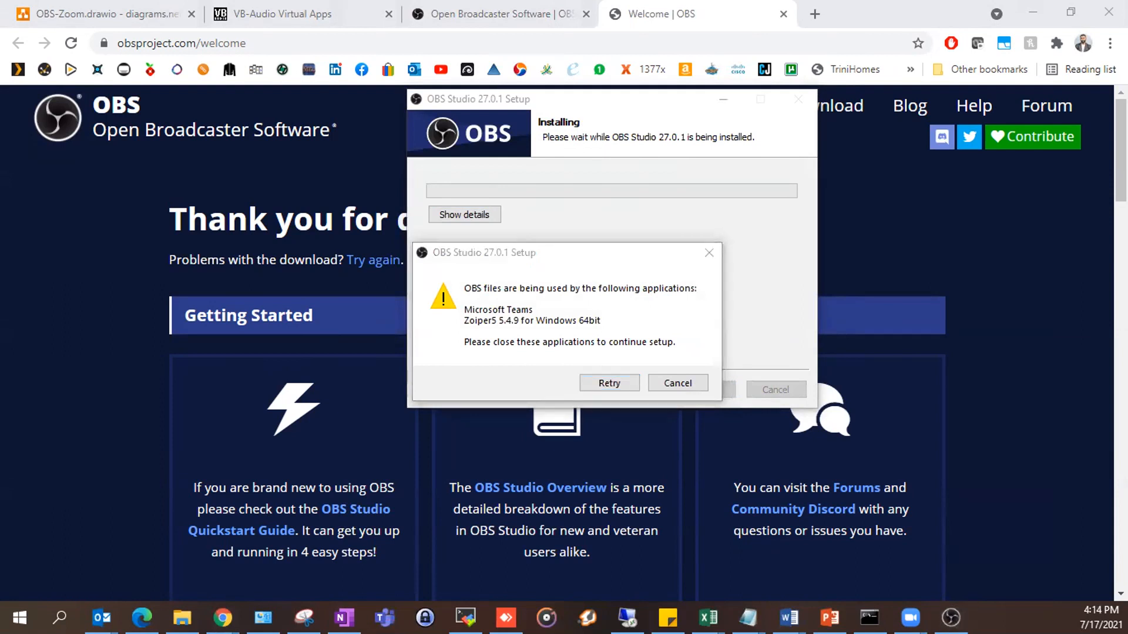
{"action": "left_click", "coordinate": [612, 385]}
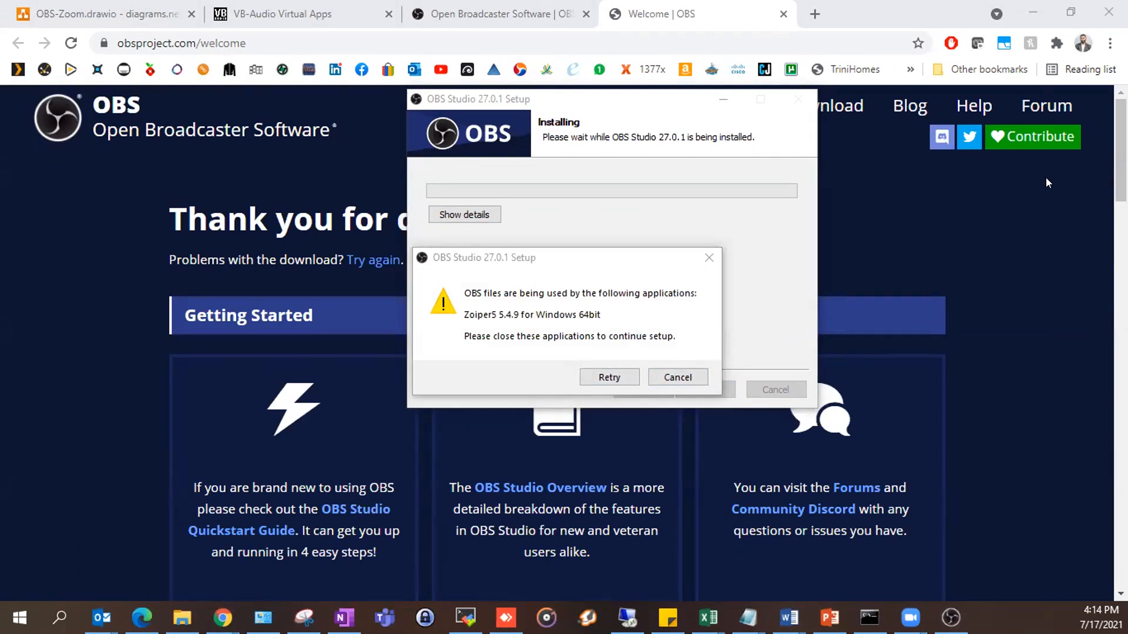
{"action": "left_click", "coordinate": [589, 379]}
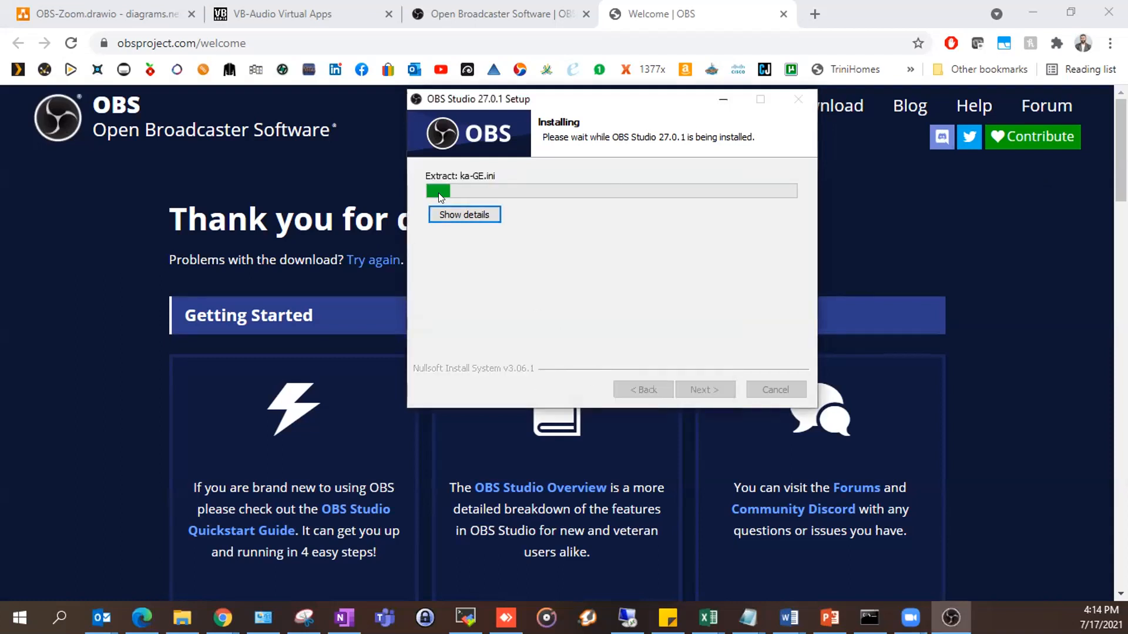
{"action": "left_click", "coordinate": [447, 214]}
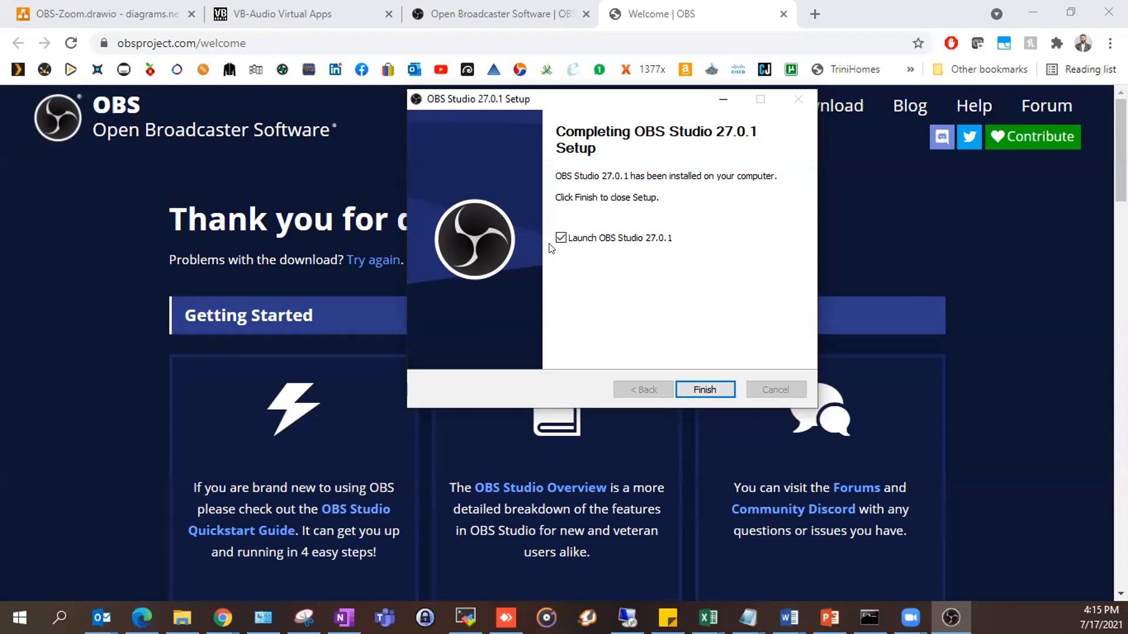
{"action": "left_click", "coordinate": [707, 388]}
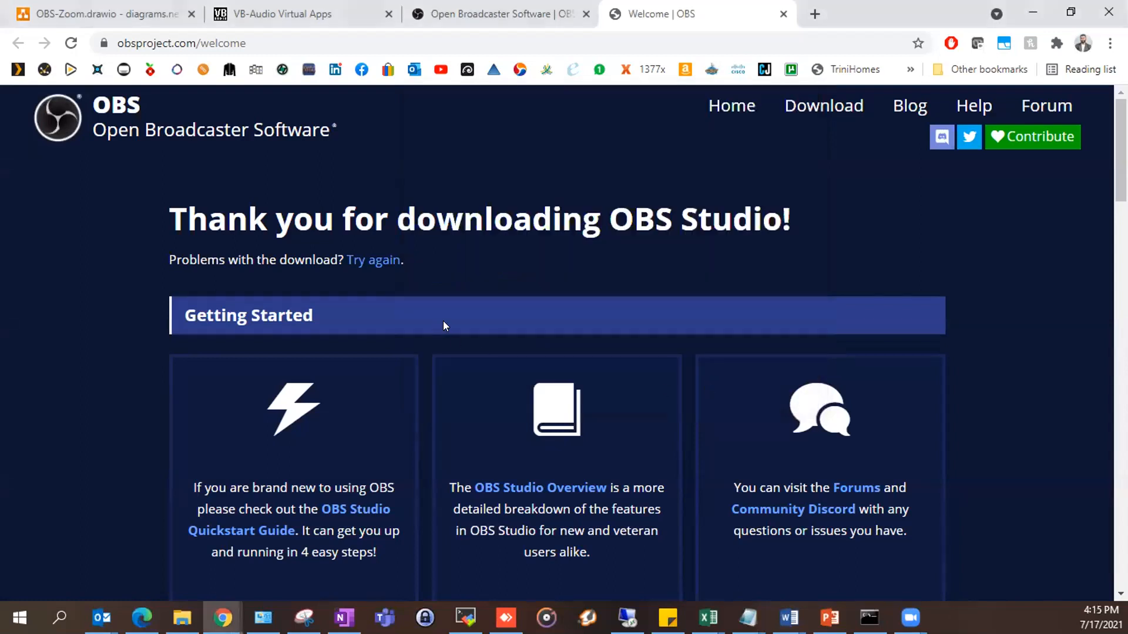
{"action": "right_click", "coordinate": [949, 608]}
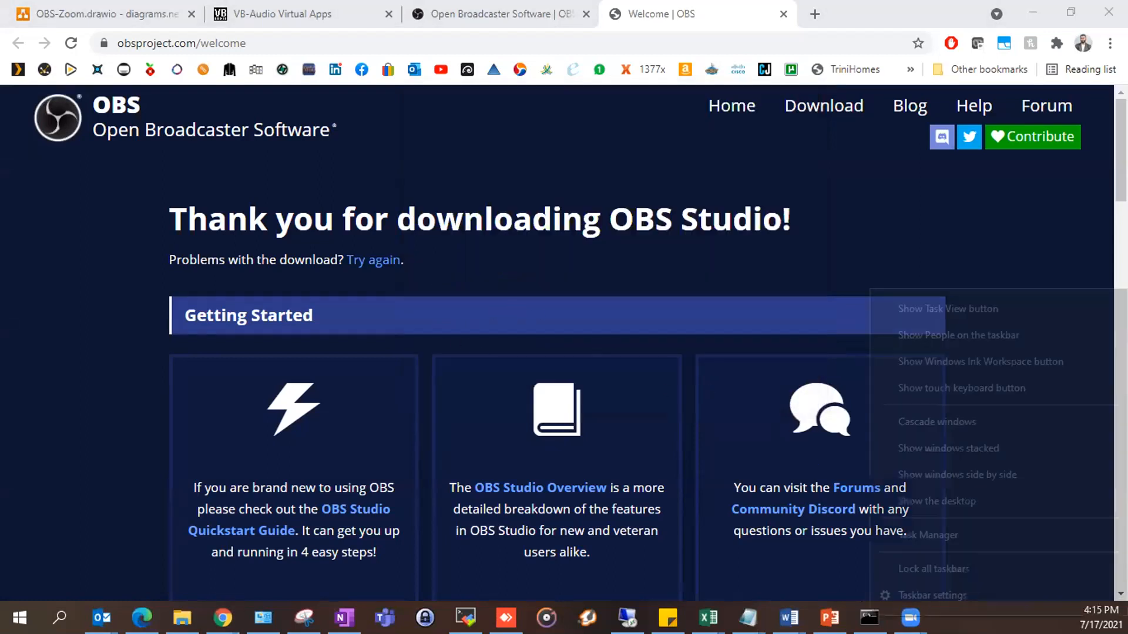
{"action": "left_click", "coordinate": [963, 624]}
{"action": "left_click_drag", "start_coordinate": [987, 617], "coordinate": [98, 80]}
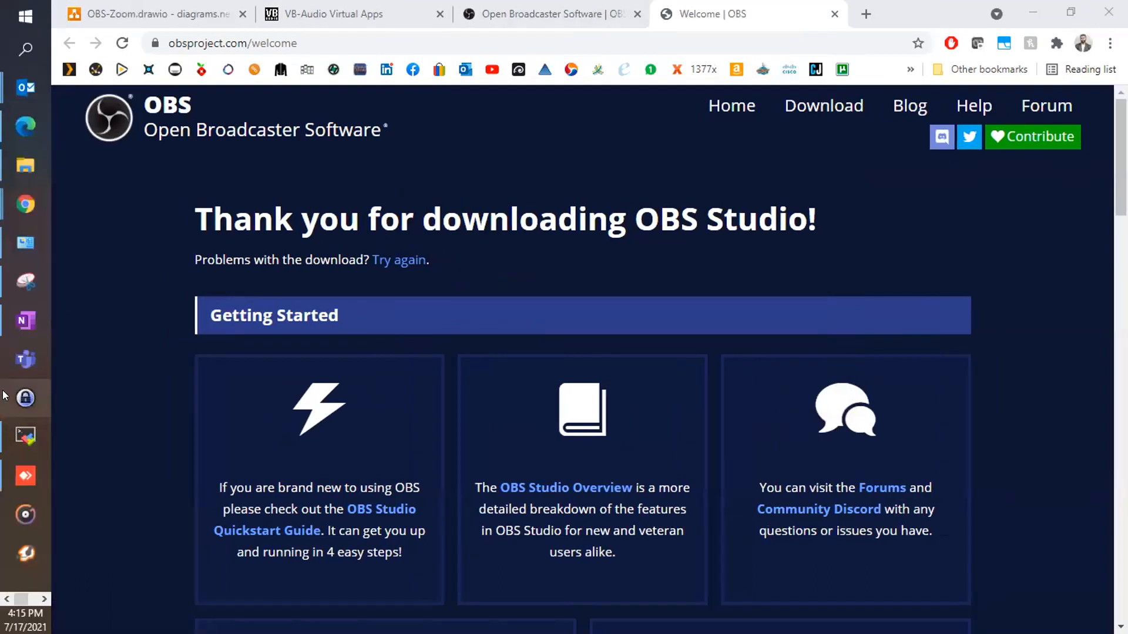
{"action": "left_click_drag", "start_coordinate": [7, 576], "coordinate": [235, 618]}
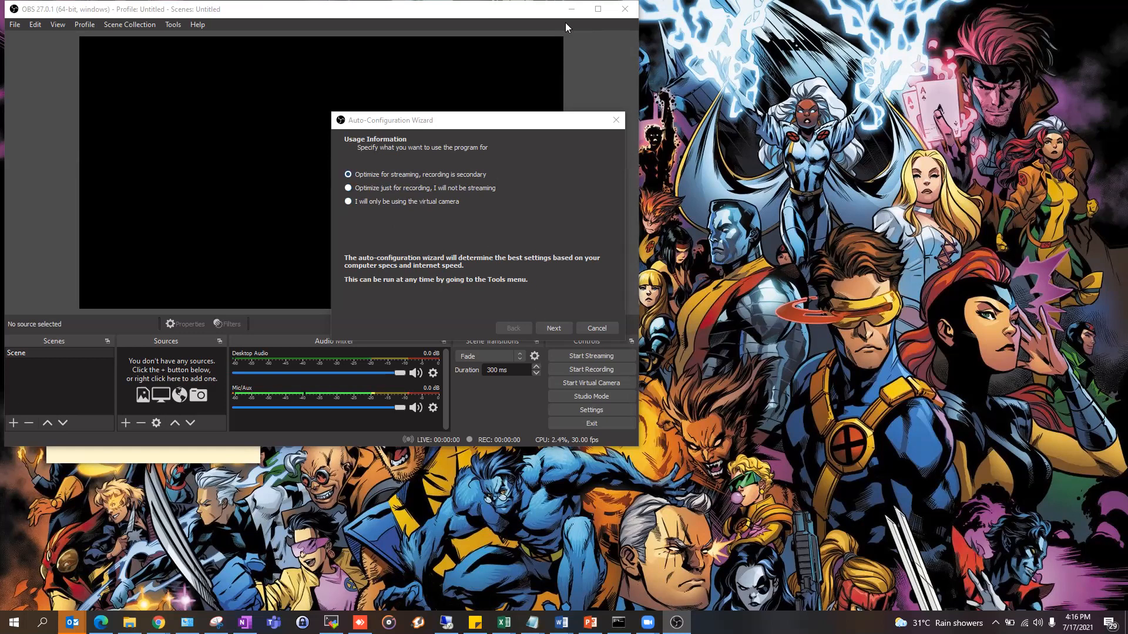
- In the Auto-Configuration Wizard, choose to optimize for streaming with recording secondary and proceed to the video settings
{"action": "left_click", "coordinate": [370, 190]}
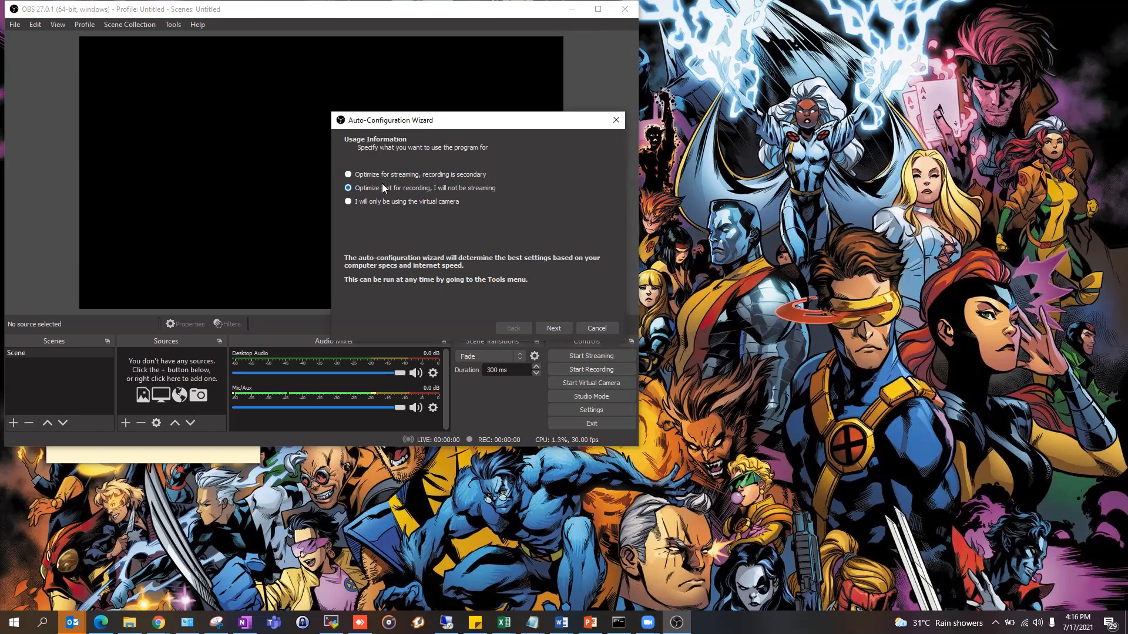
{"action": "left_click", "coordinate": [402, 174]}
{"action": "left_click", "coordinate": [556, 330]}
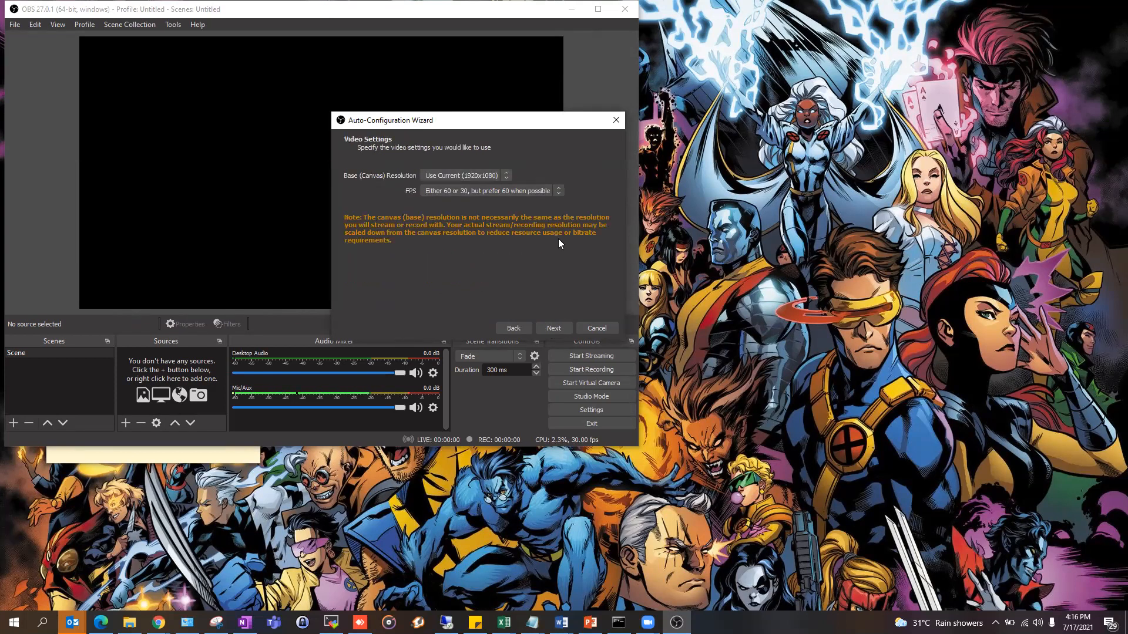
- Review the resolution and FPS options, keep Use Current (1920x1080) and prefer 60 when possible, and proceed to the stream information
{"action": "left_click", "coordinate": [469, 177]}
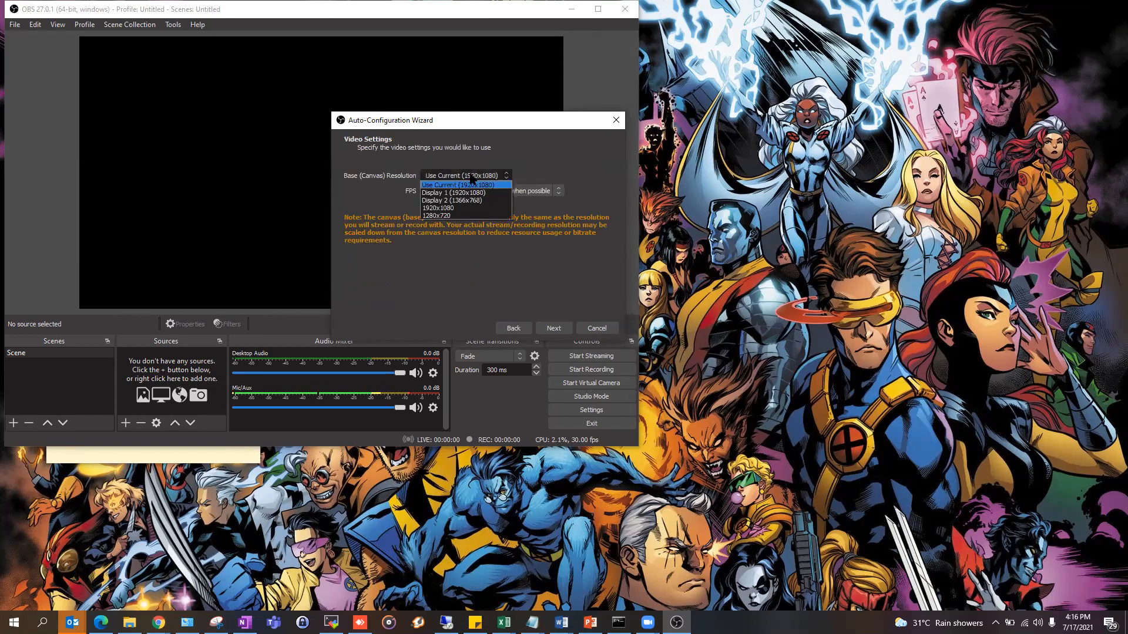
{"action": "left_click", "coordinate": [471, 177]}
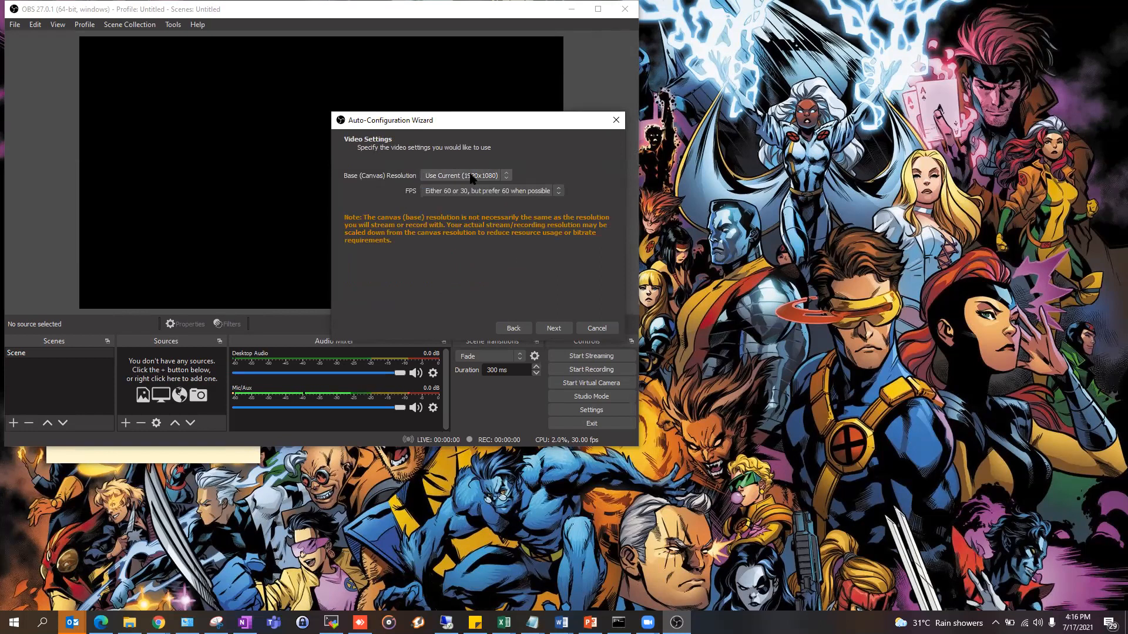
{"action": "left_click", "coordinate": [471, 176]}
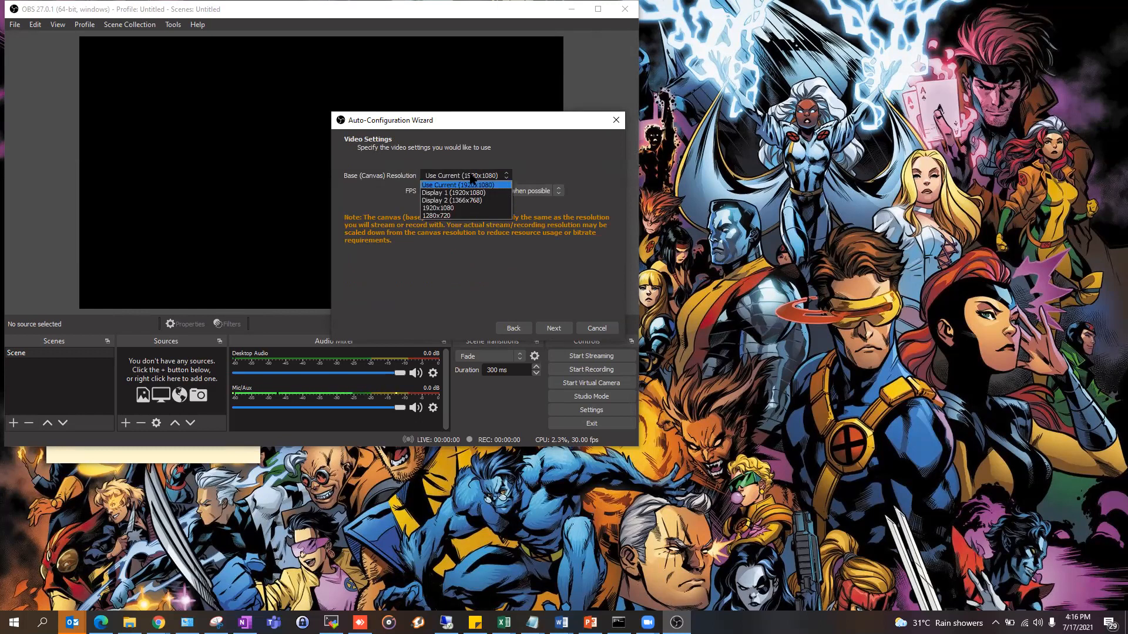
{"action": "left_click", "coordinate": [553, 160]}
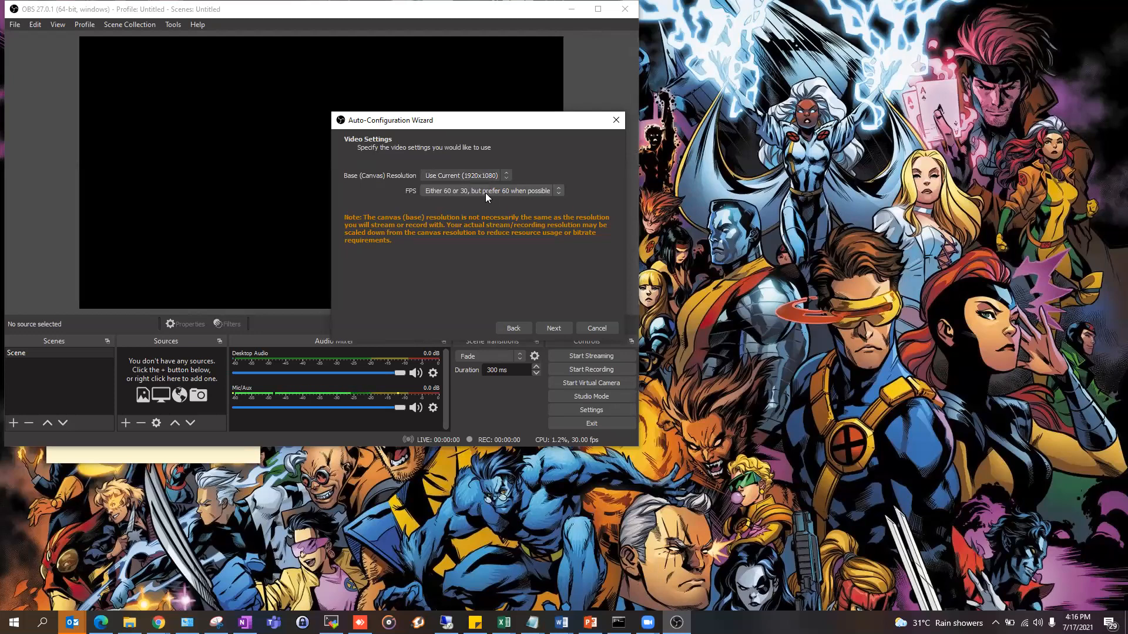
{"action": "left_click", "coordinate": [485, 193]}
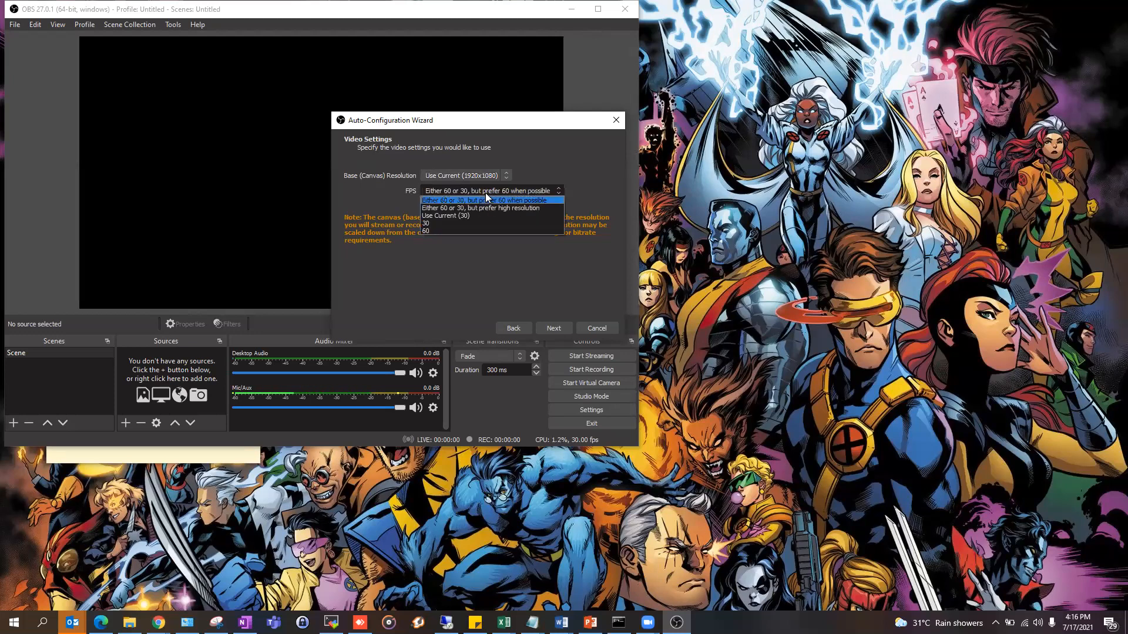
{"action": "left_click", "coordinate": [547, 170]}
{"action": "left_click", "coordinate": [552, 329]}
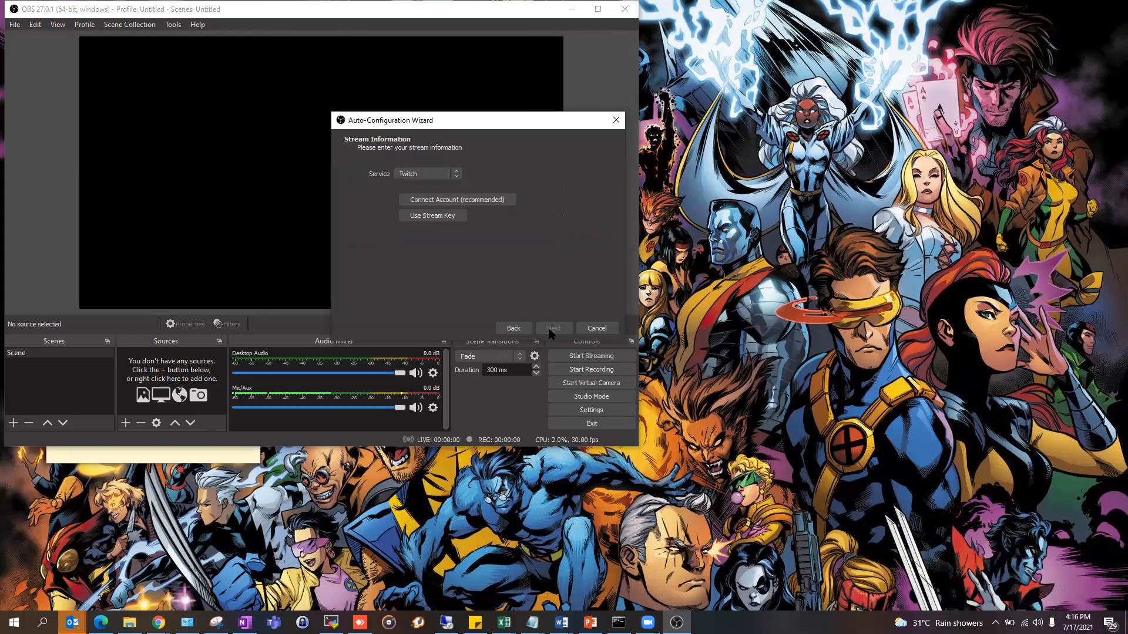
- Show all available streaming services and choose Facebook Live as the service
{"action": "left_click", "coordinate": [415, 175]}
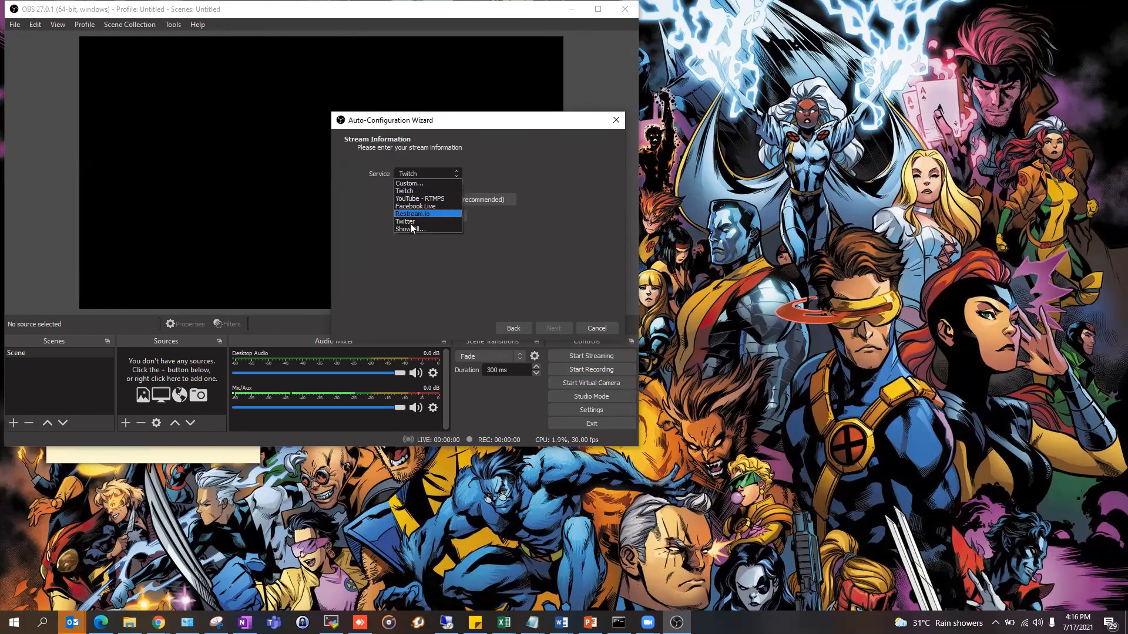
{"action": "left_click", "coordinate": [432, 230]}
{"action": "scroll", "coordinate": [419, 223], "scroll_direction": "up", "scroll_amount": 12}
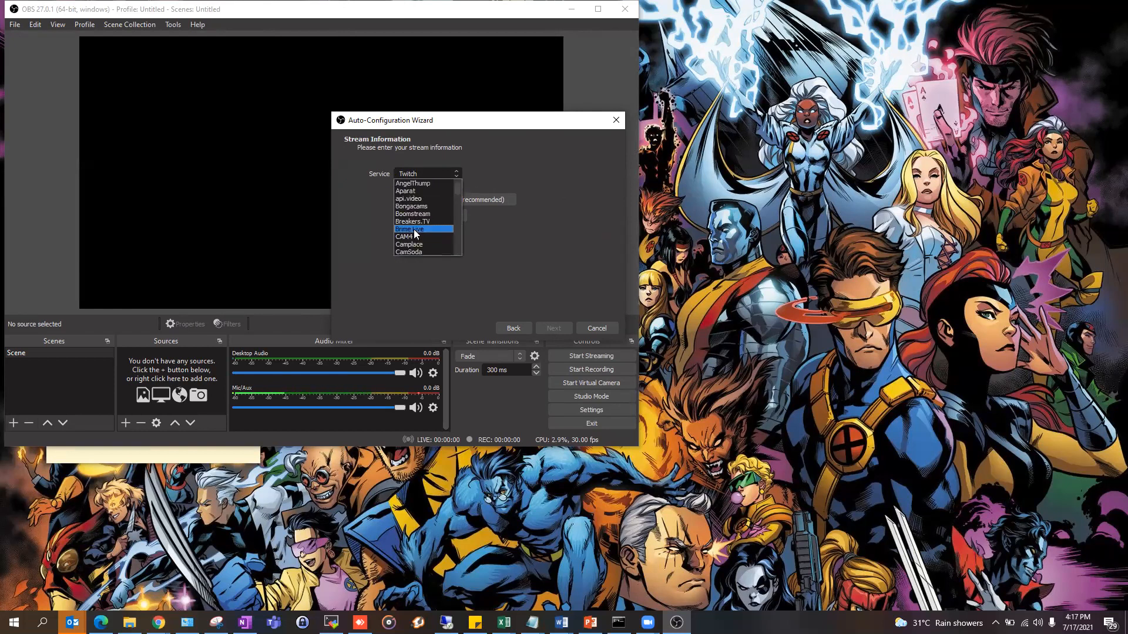
{"action": "left_click", "coordinate": [422, 166]}
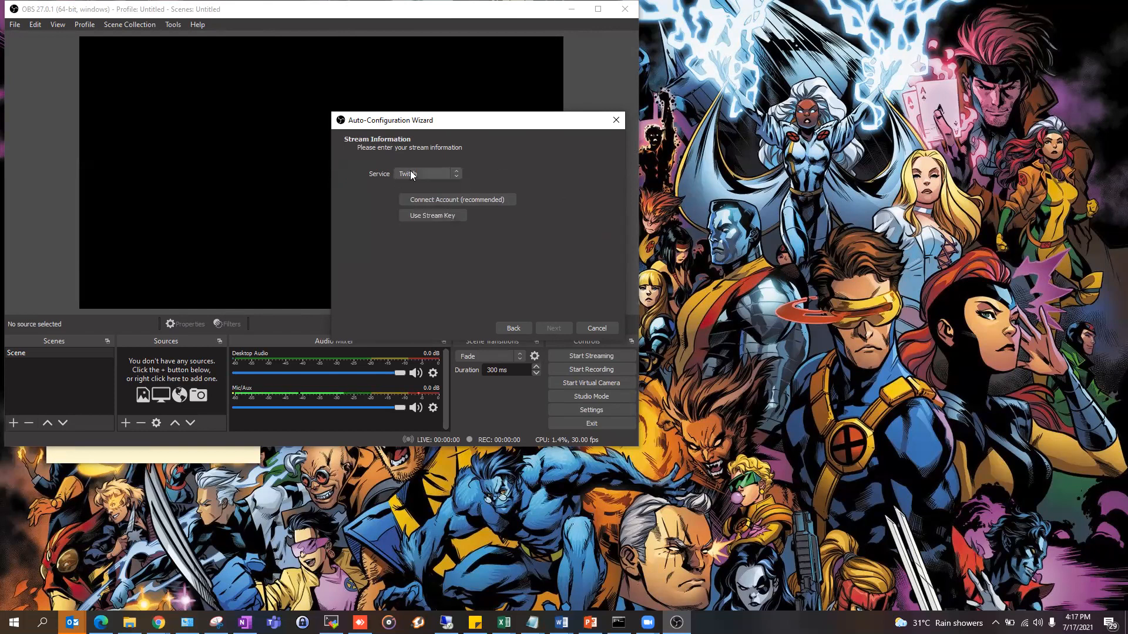
{"action": "left_click", "coordinate": [411, 174]}
{"action": "scroll", "coordinate": [409, 214], "scroll_direction": "up", "scroll_amount": 7}
{"action": "scroll", "coordinate": [406, 213], "scroll_direction": "up", "scroll_amount": 2}
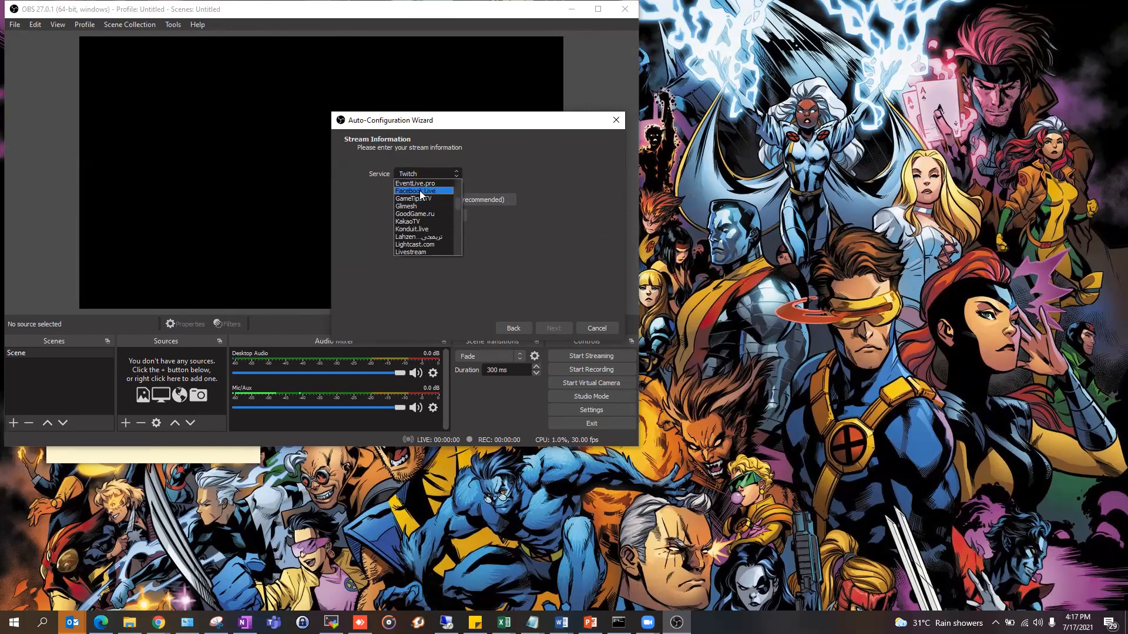
{"action": "left_click", "coordinate": [418, 190]}
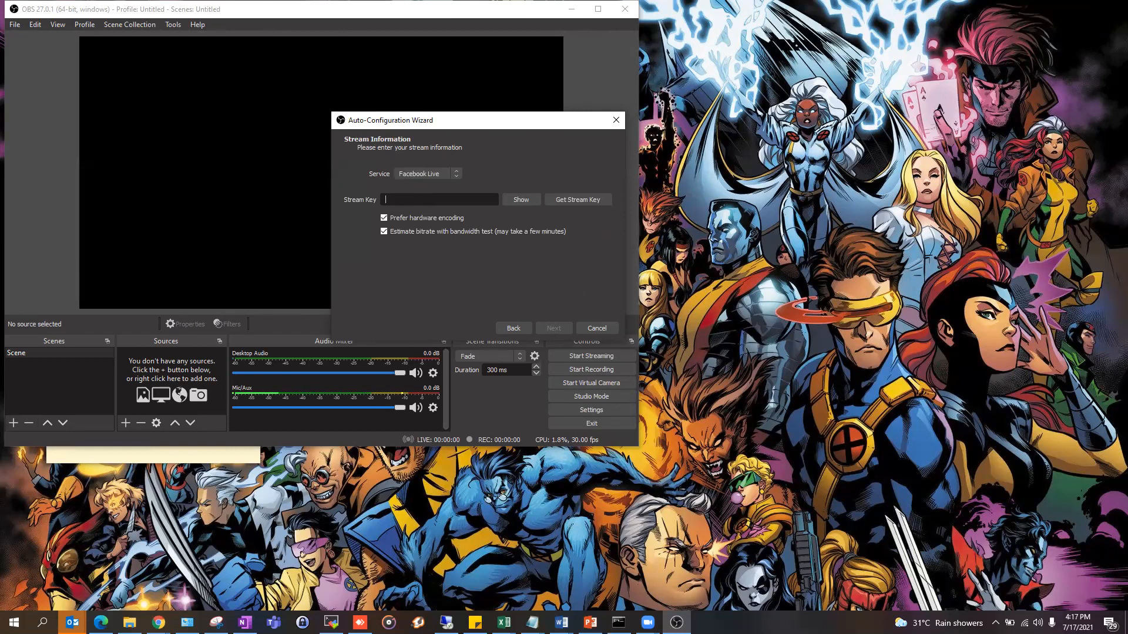
- Switch to Facebook in the browser, set up a live video that uses a stream key, and copy the persistent stream key
{"action": "key", "text": "alt+Tab"}
{"action": "key", "text": "alt+Tab"}
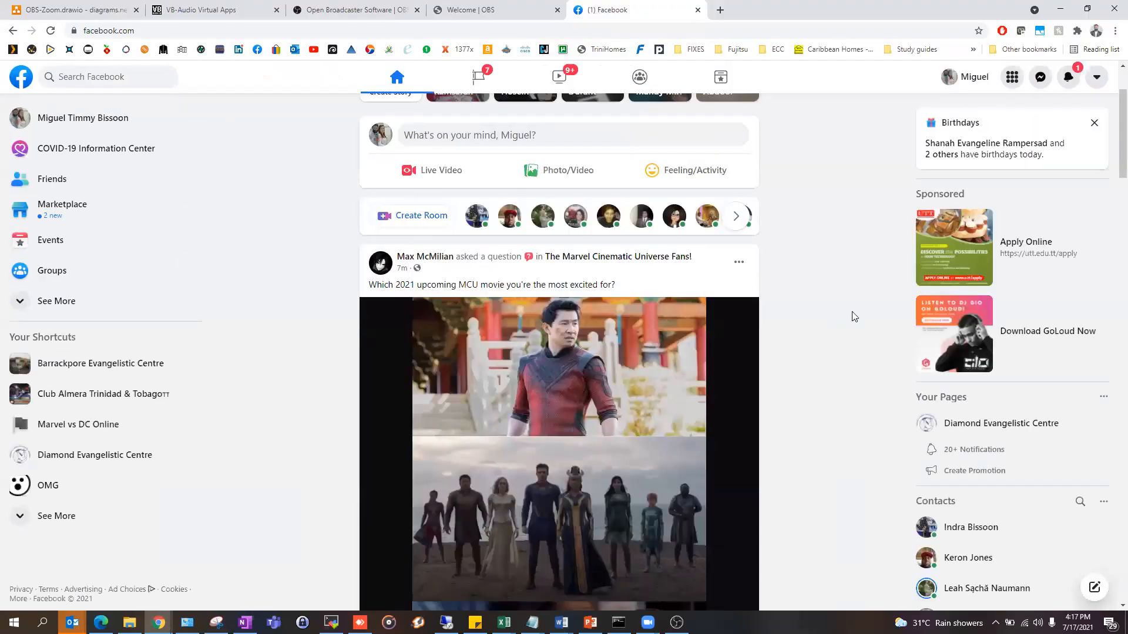
{"action": "left_click", "coordinate": [431, 176]}
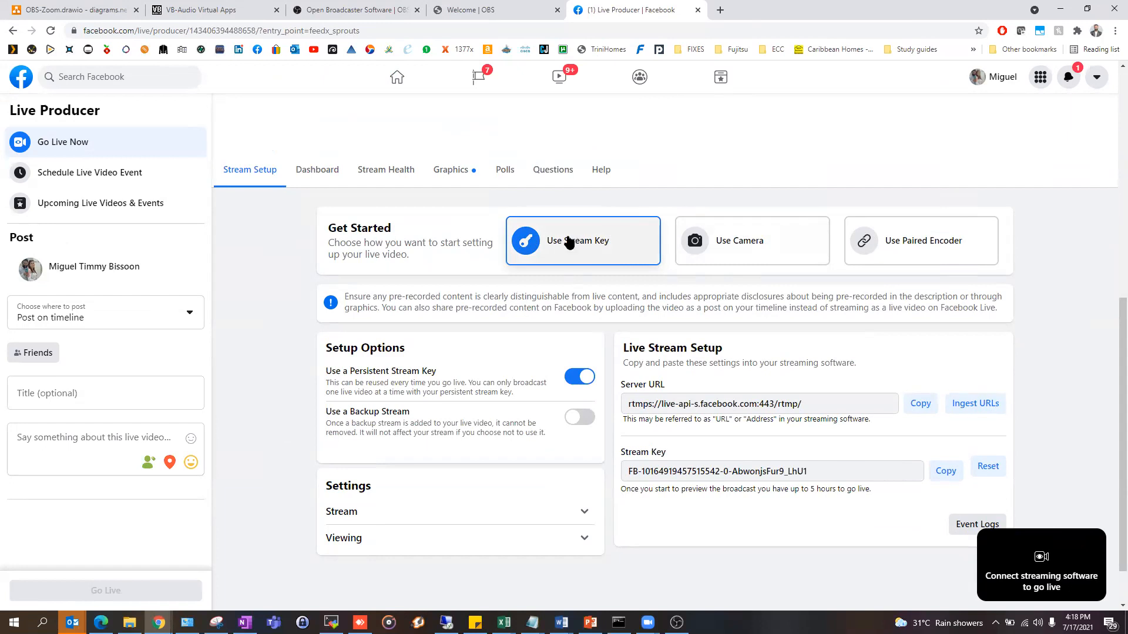
{"action": "scroll", "coordinate": [750, 383], "scroll_direction": "down", "scroll_amount": 1}
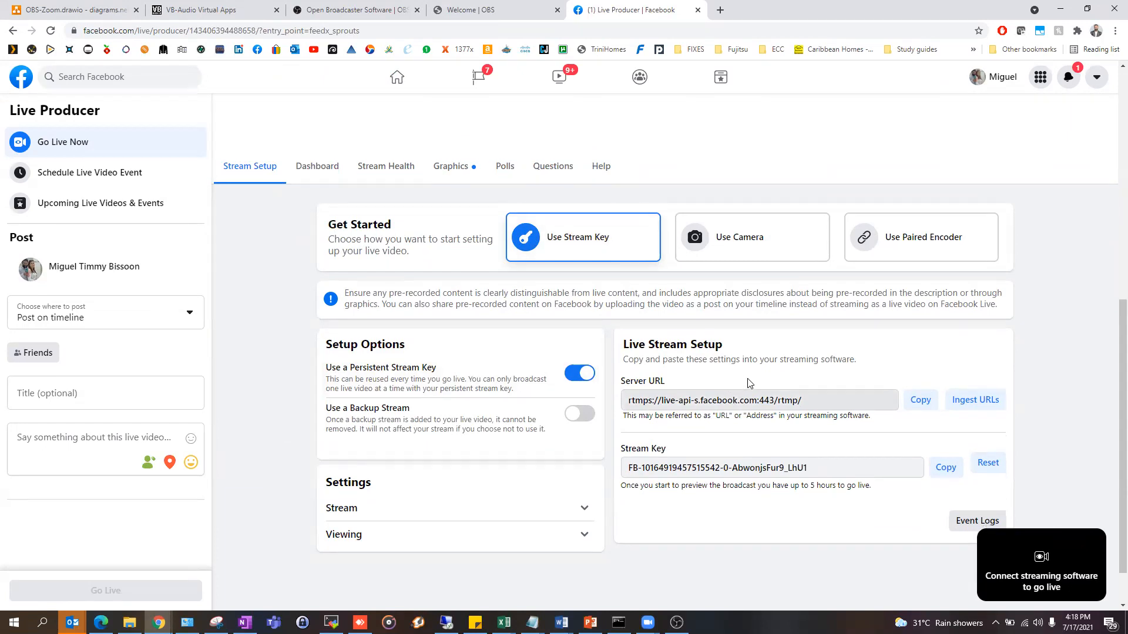
{"action": "left_click_drag", "start_coordinate": [628, 413], "coordinate": [827, 409]}
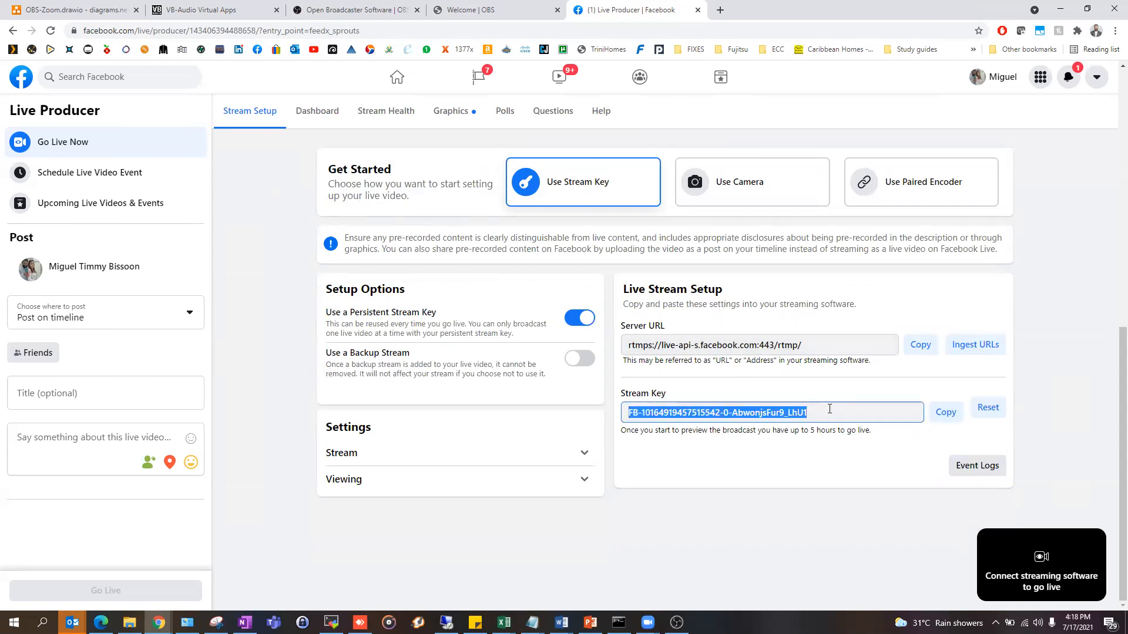
{"action": "left_click", "coordinate": [946, 412]}
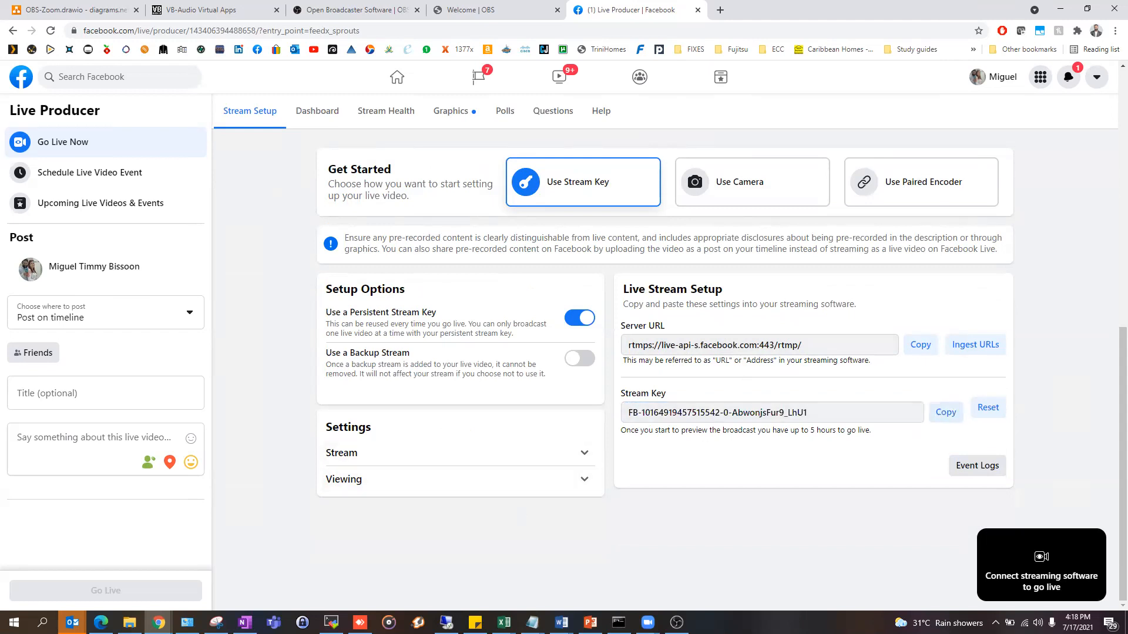
- Return to OBS and paste the Facebook stream key into the wizard's Stream Key field
{"action": "left_click", "coordinate": [676, 622]}
{"action": "right_click", "coordinate": [480, 200]}
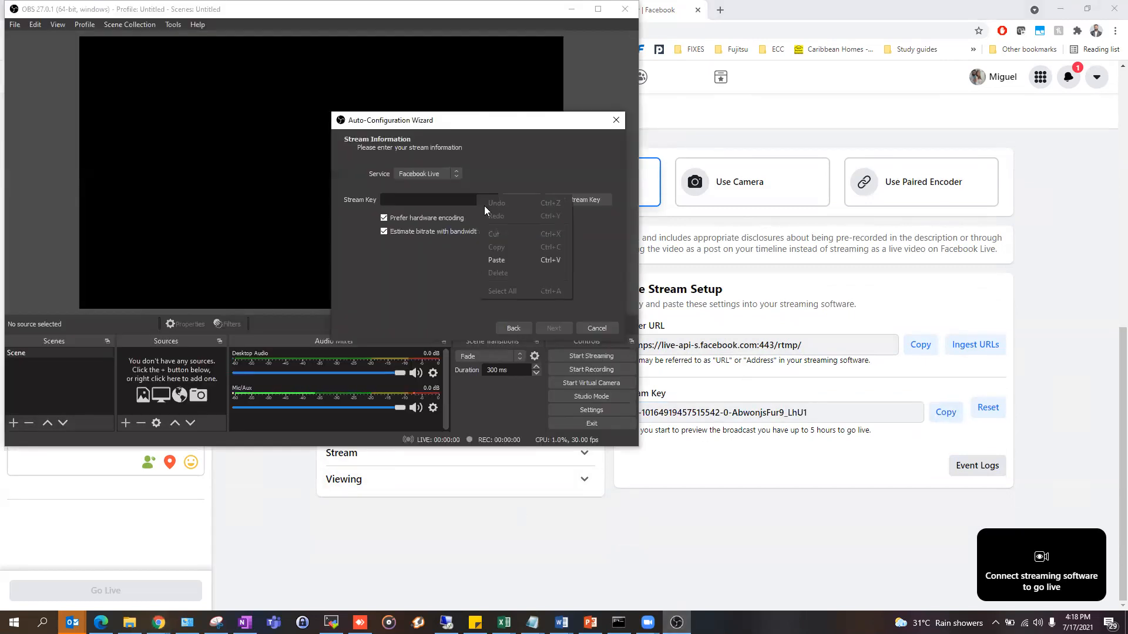
{"action": "left_click", "coordinate": [511, 261]}
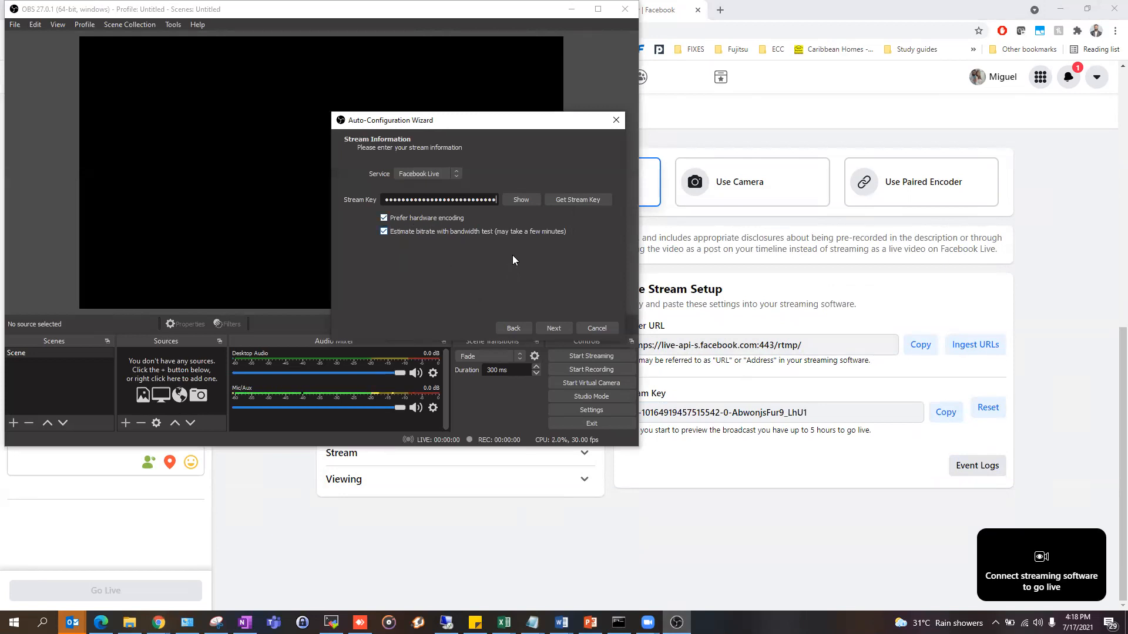
- Proceed from the stream information, accept running the bandwidth test, and apply the wizard's recommended settings once testing is complete
{"action": "left_click", "coordinate": [554, 328]}
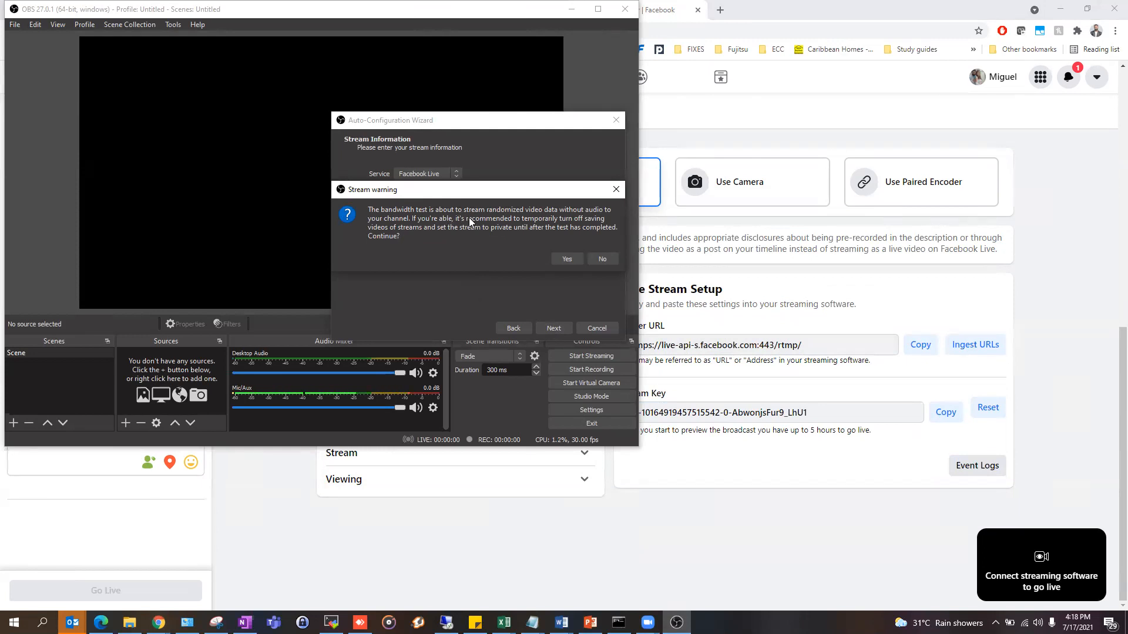
{"action": "left_click", "coordinate": [556, 259]}
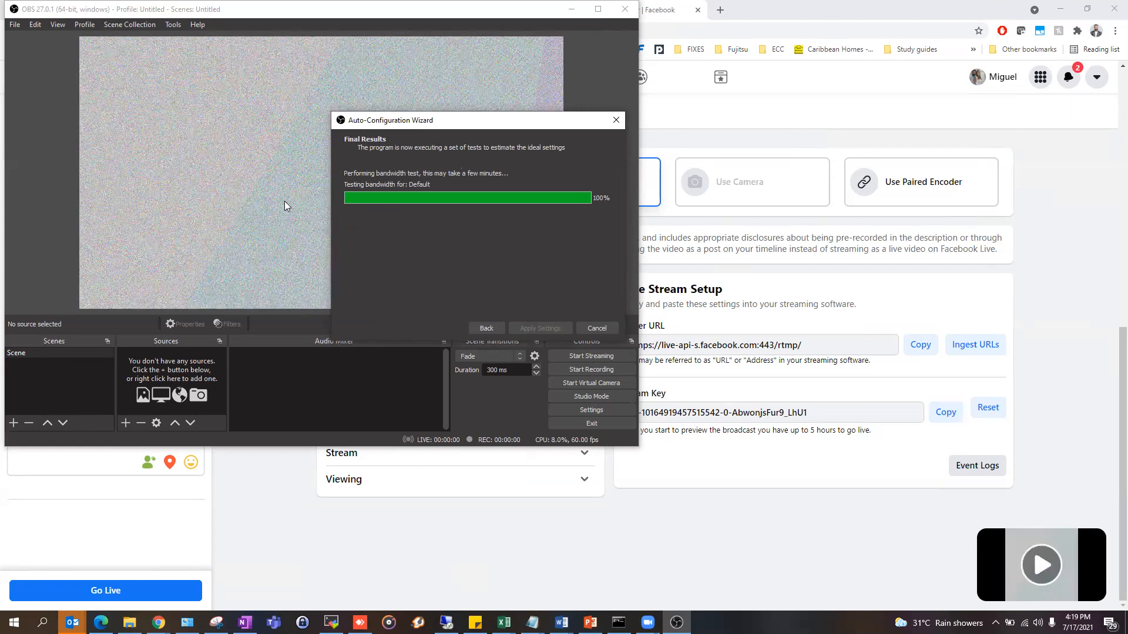
{"action": "mouse_move", "coordinate": [1042, 571]}
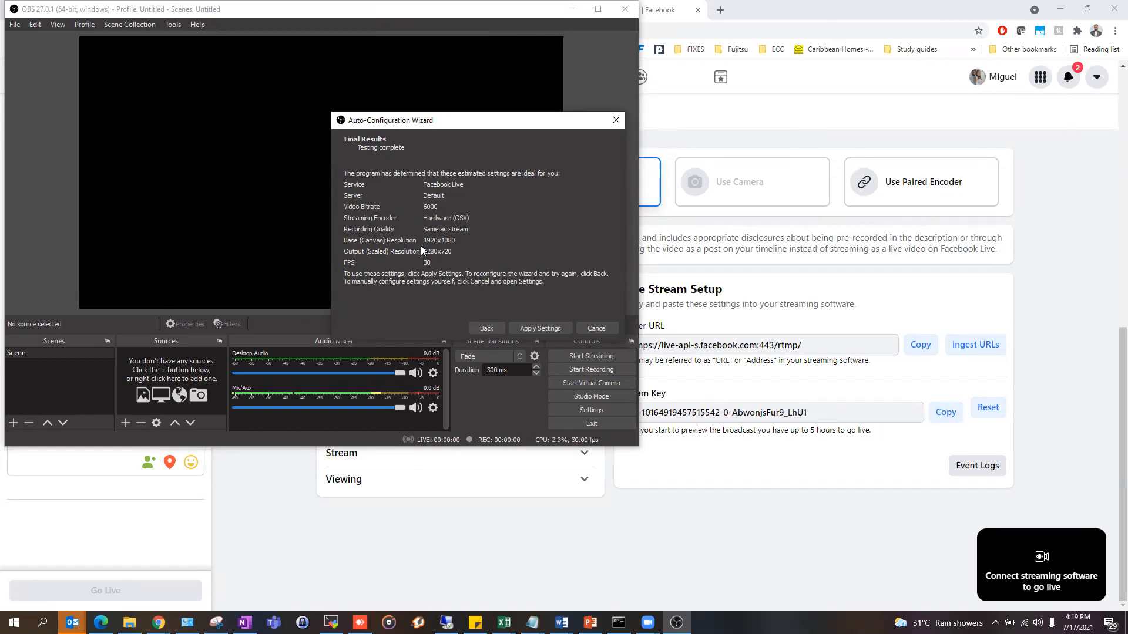
{"action": "left_click", "coordinate": [546, 333]}
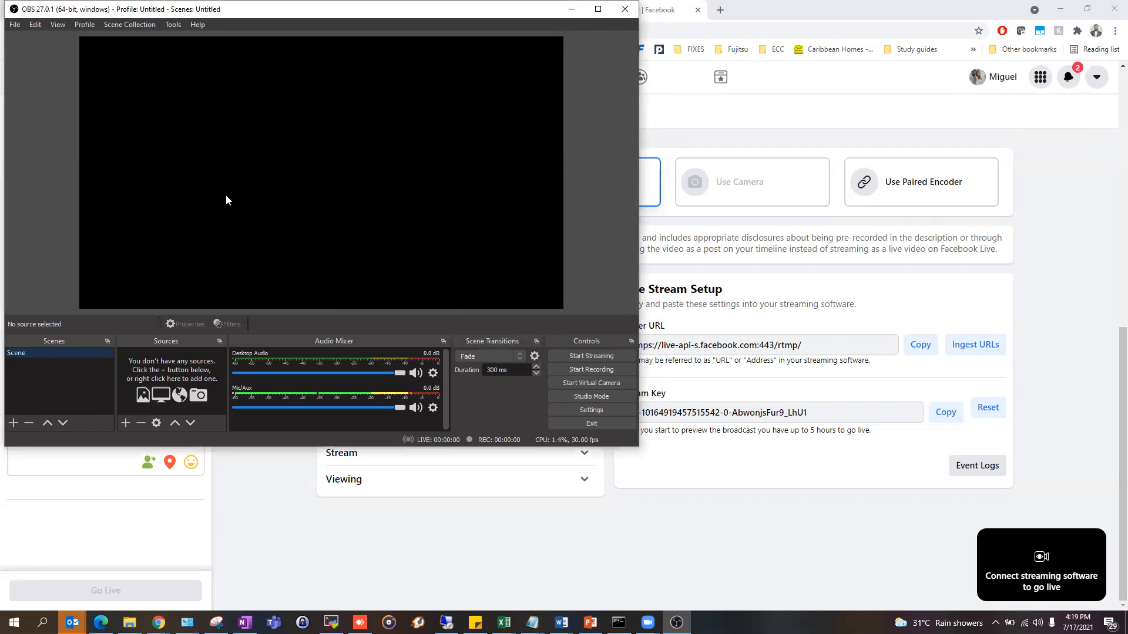
- Reopen the Auto-Configuration Wizard, cancel it, and maximize the main OBS window
{"action": "left_click", "coordinate": [176, 24]}
{"action": "left_click", "coordinate": [201, 39]}
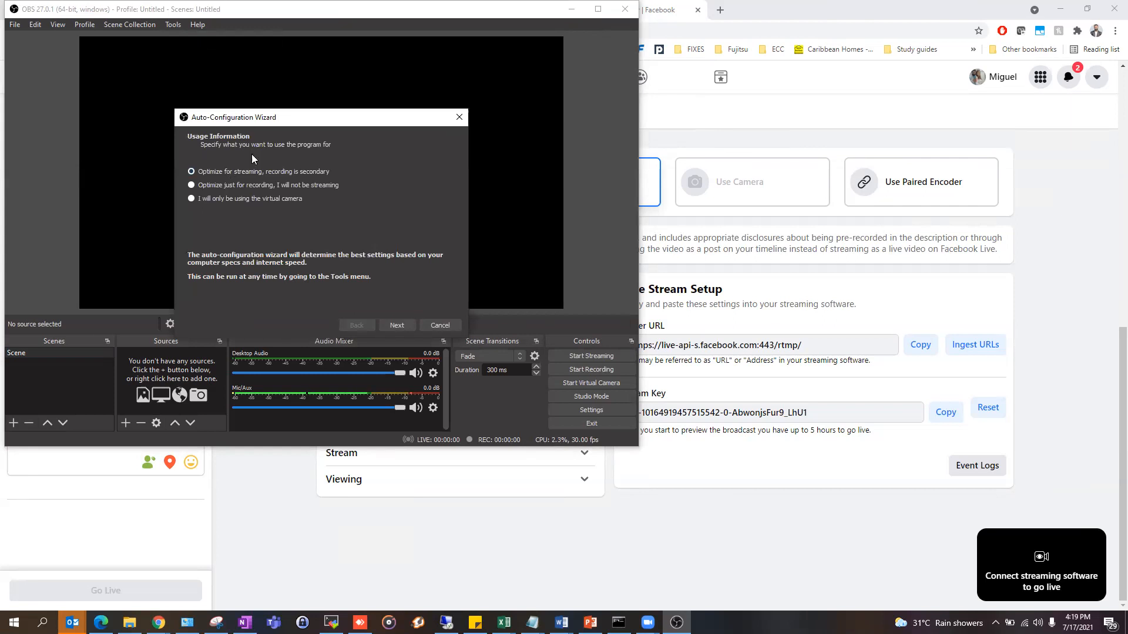
{"action": "left_click", "coordinate": [439, 326]}
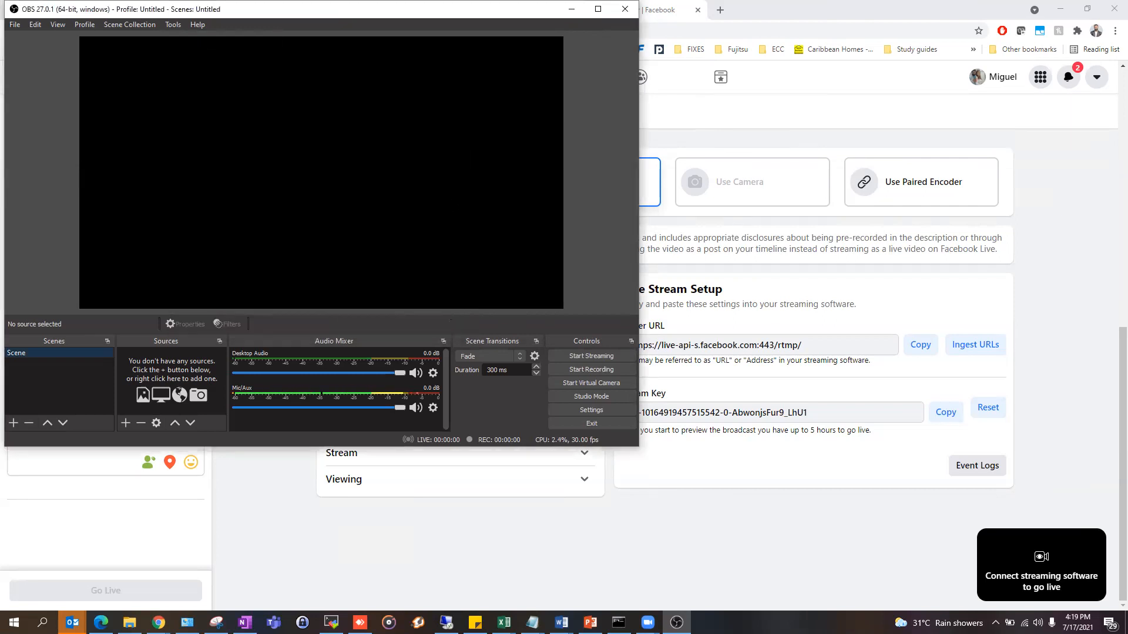
{"action": "double_click", "coordinate": [347, 9]}
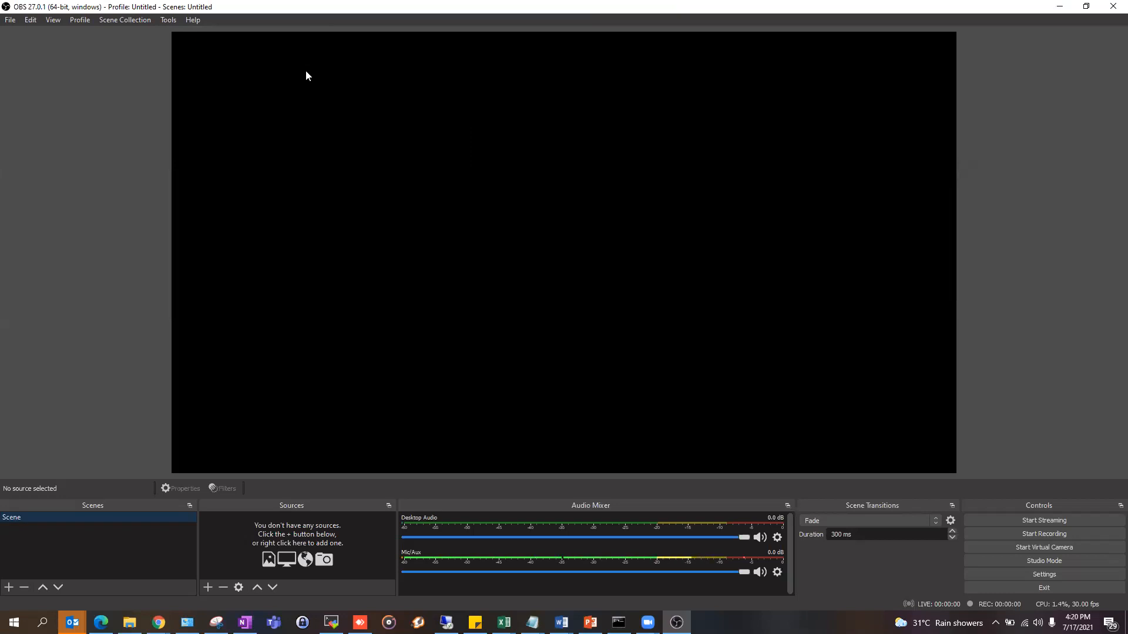
- View the Auto-Configuration Wizard's usage options, including optimizing just for recording, and cancel the wizard
{"action": "left_click", "coordinate": [123, 21]}
{"action": "left_click", "coordinate": [169, 29]}
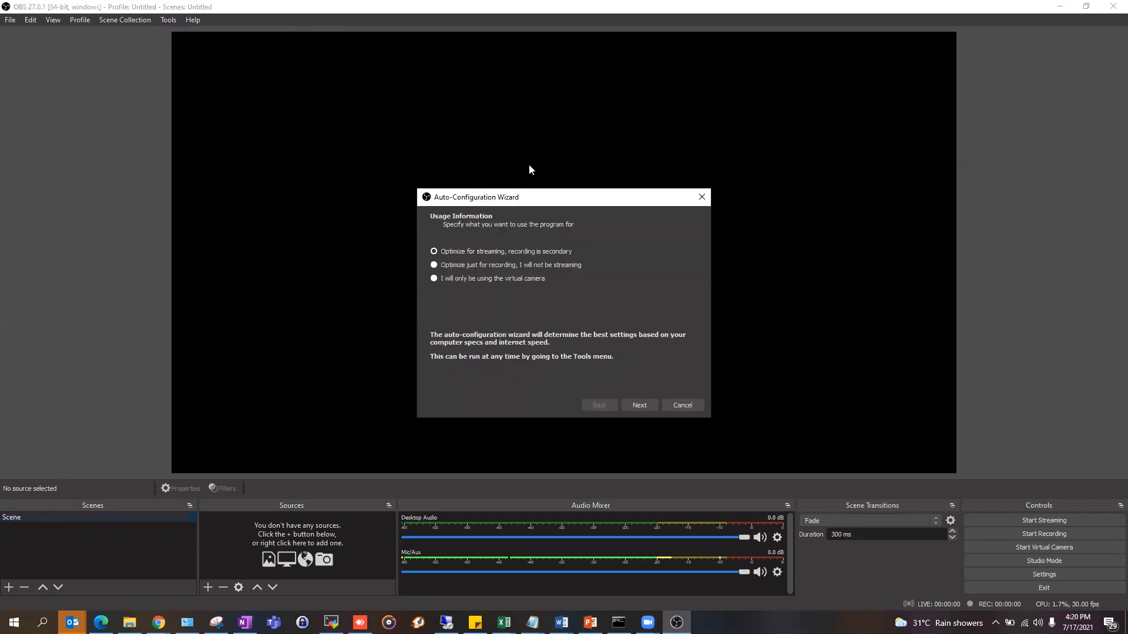
{"action": "left_click", "coordinate": [530, 266]}
{"action": "left_click", "coordinate": [698, 404]}
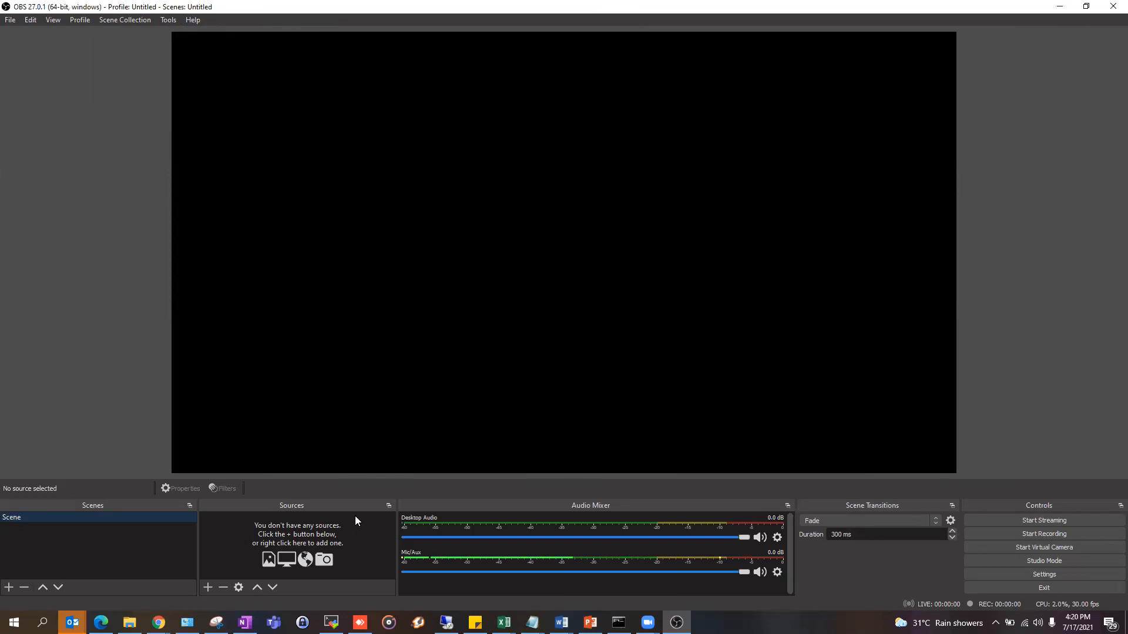
- Switch to the What is OBS.pptx presentation in PowerPoint and move its window off to the other display
{"action": "mouse_move", "coordinate": [590, 623]}
{"action": "left_click", "coordinate": [601, 565]}
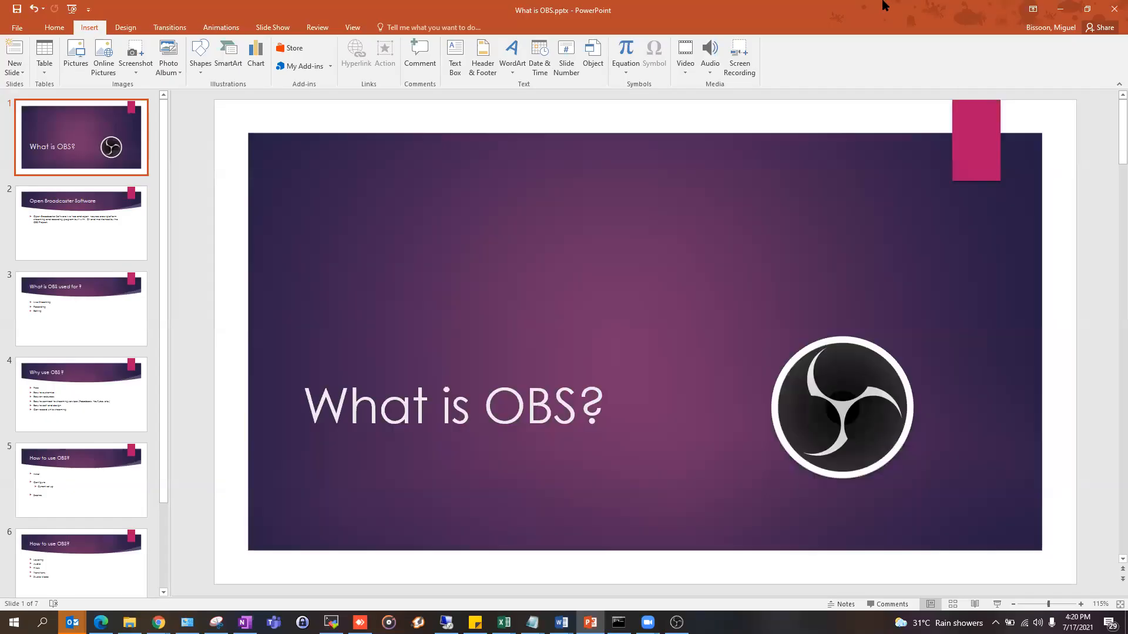
{"action": "left_click_drag", "start_coordinate": [898, 8], "coordinate": [1127, 7]}
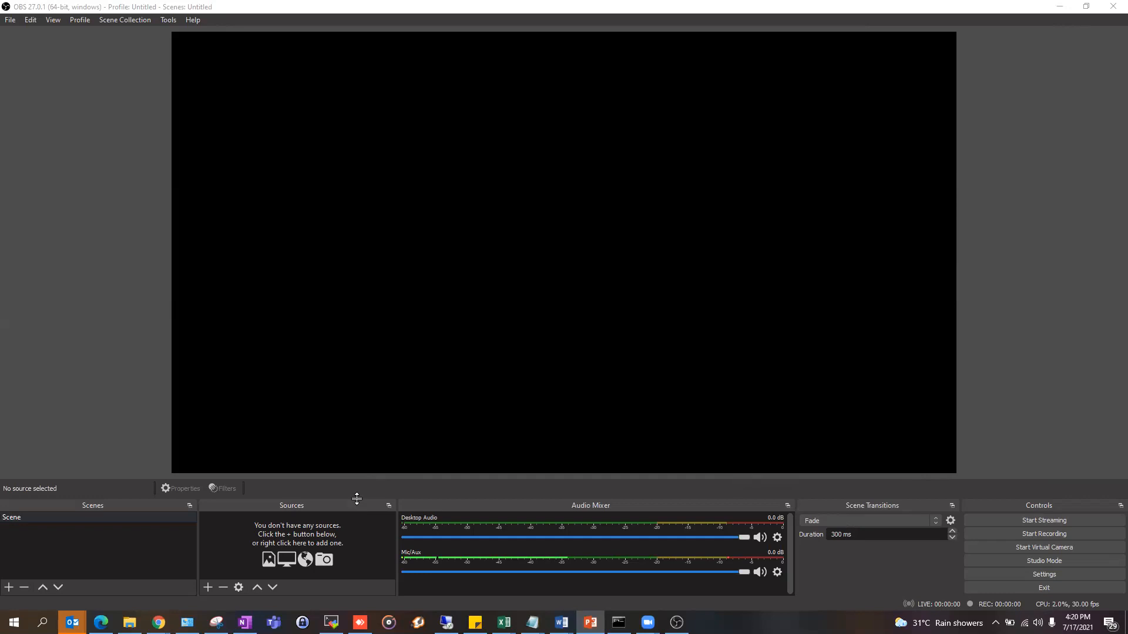
- Enlarge the dock area beneath the OBS preview and rename the default scene to Intro
{"action": "left_click_drag", "start_coordinate": [368, 491], "coordinate": [417, 406]}
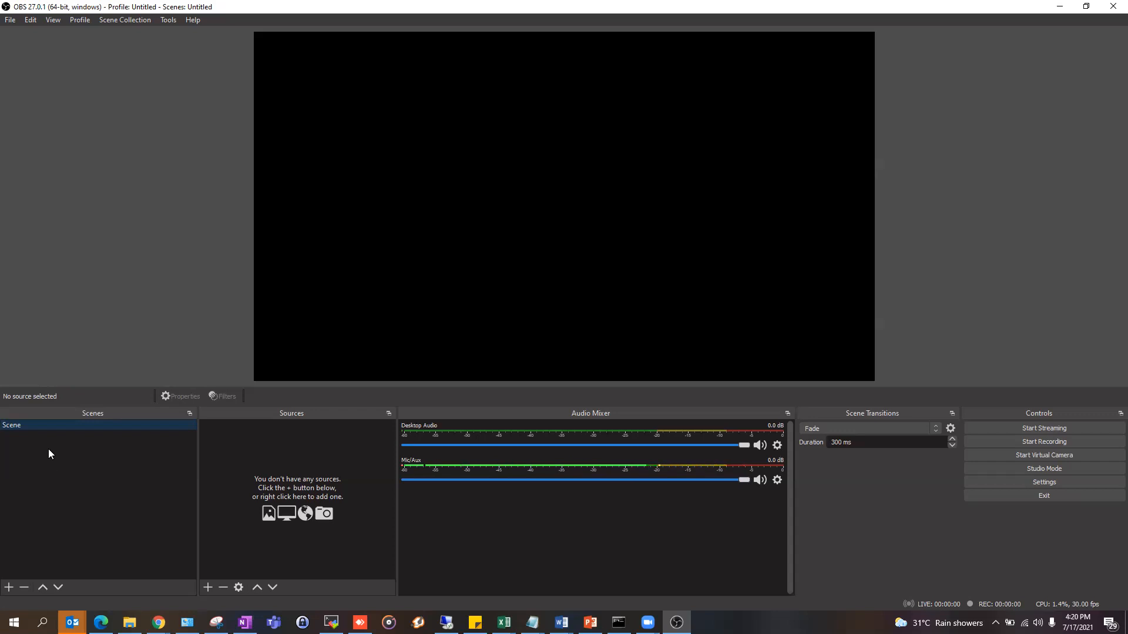
{"action": "right_click", "coordinate": [29, 425]}
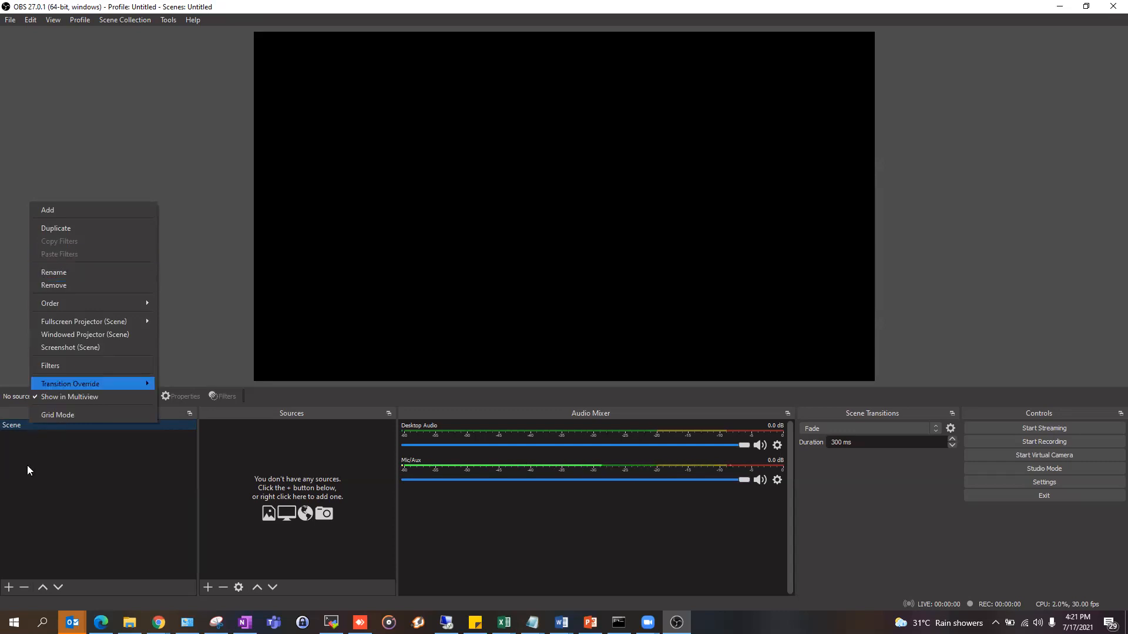
{"action": "left_click", "coordinate": [42, 469]}
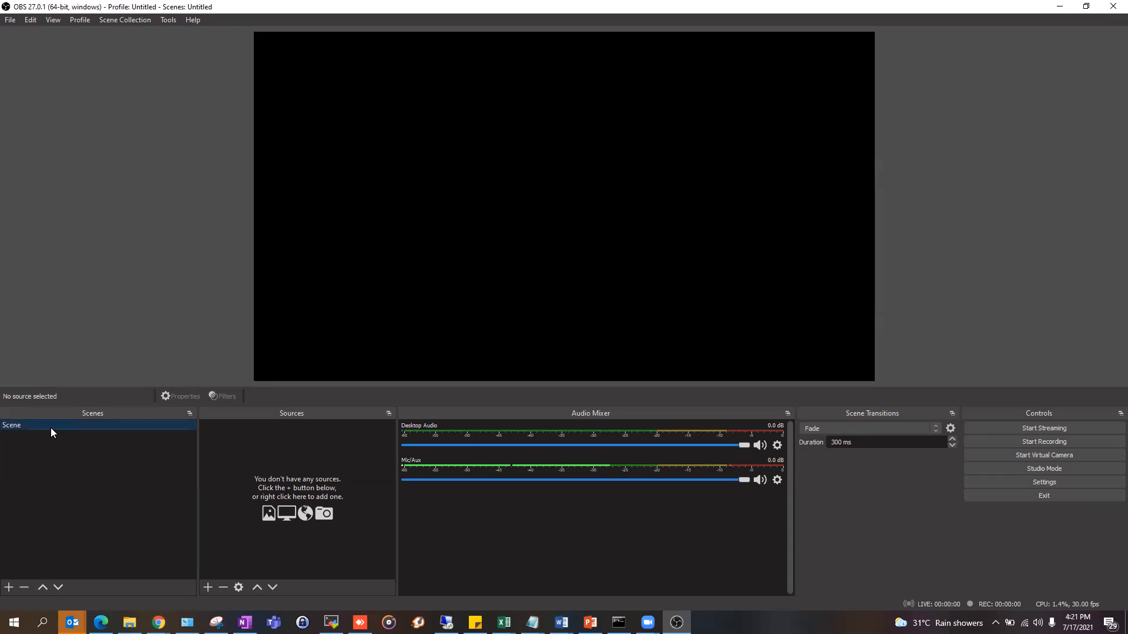
{"action": "right_click", "coordinate": [21, 426]}
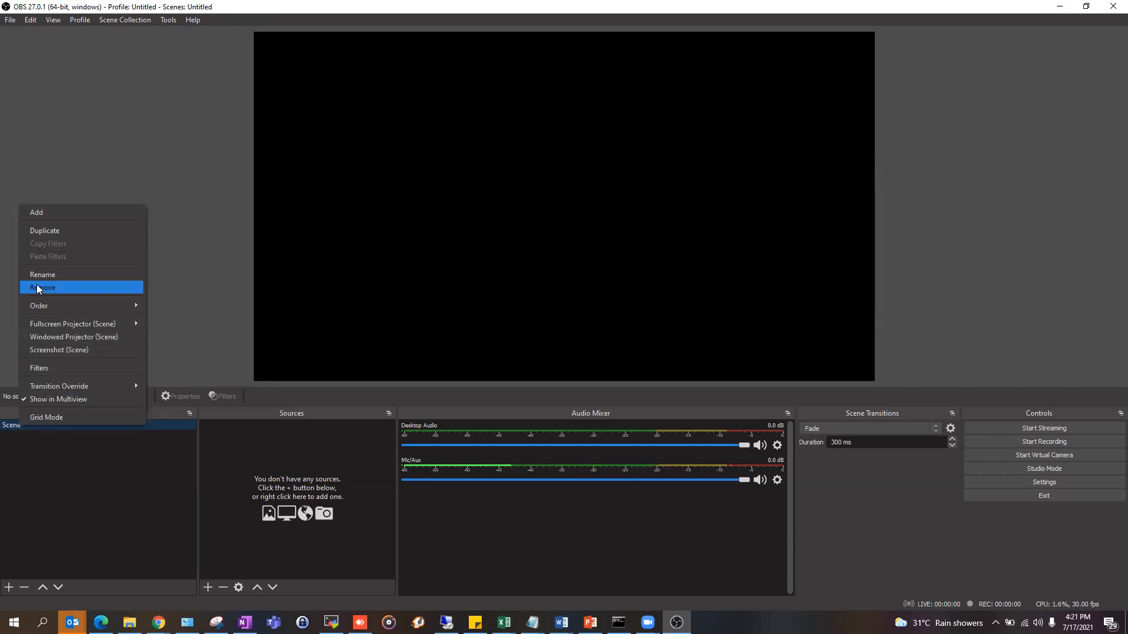
{"action": "left_click", "coordinate": [48, 274]}
{"action": "type", "text": "Intro"}
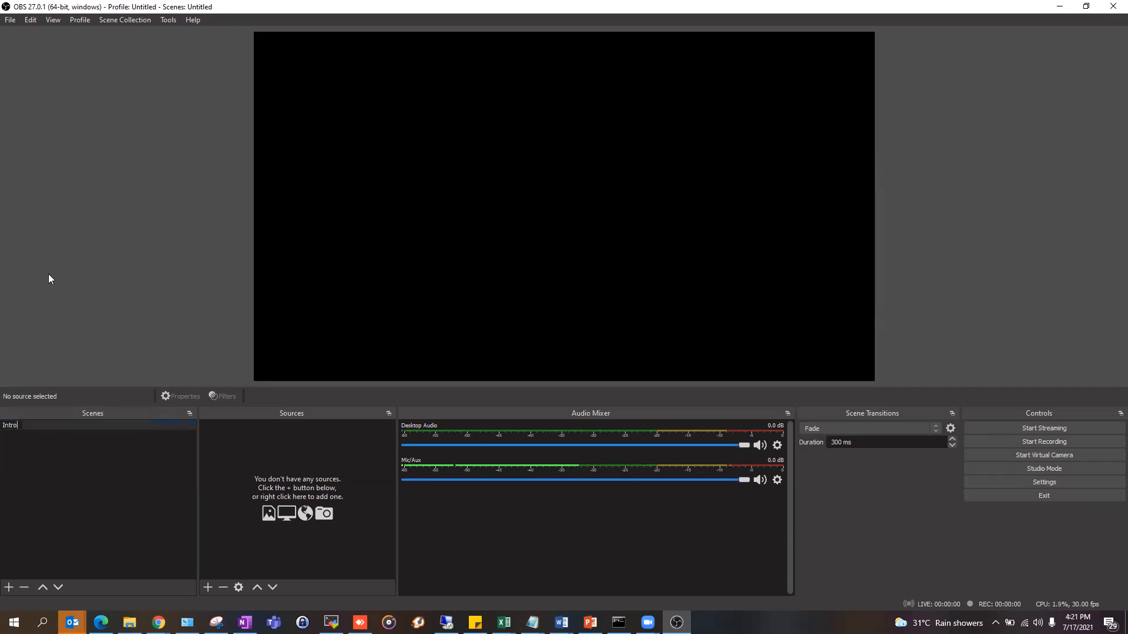
{"action": "key", "text": "Return"}
{"action": "left_click", "coordinate": [32, 425]}
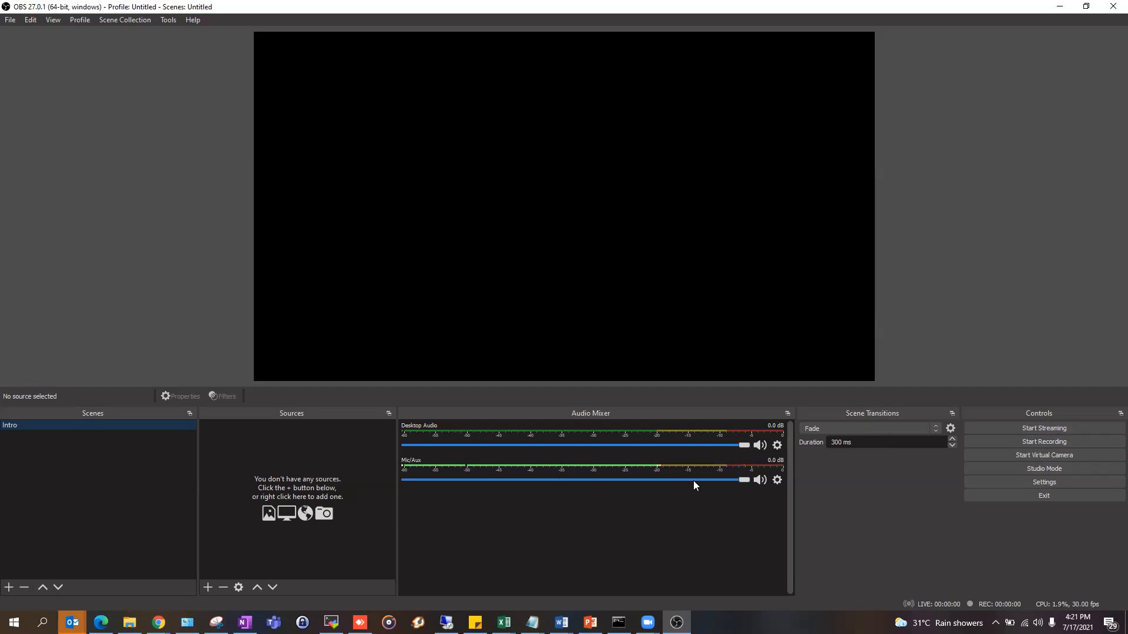
- Lower the Mic/Aux volume fully, raise it to -0.9 dB, and mute the channel
{"action": "left_click_drag", "start_coordinate": [745, 482], "coordinate": [395, 483]}
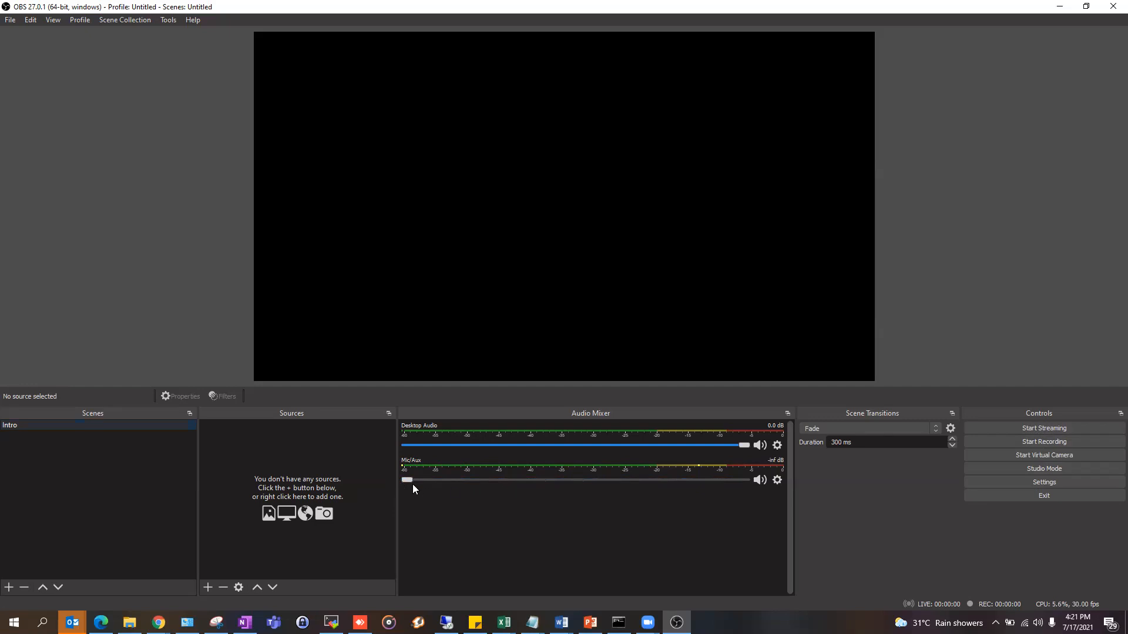
{"action": "left_click_drag", "start_coordinate": [407, 480], "coordinate": [729, 481]}
{"action": "left_click", "coordinate": [761, 480]}
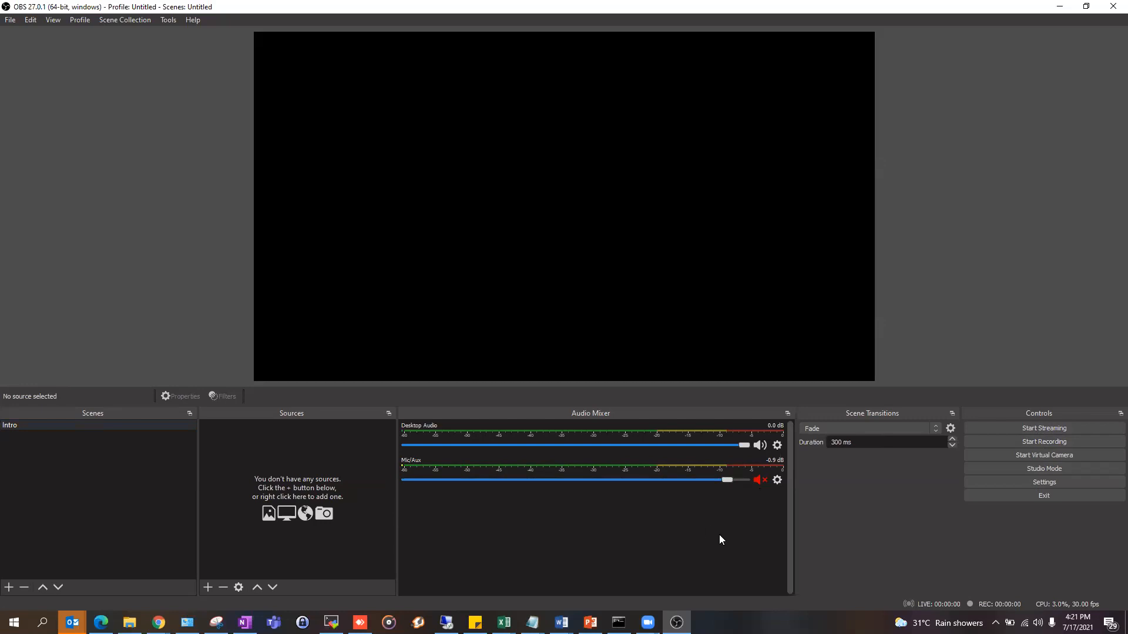
{"action": "left_click", "coordinate": [777, 480]}
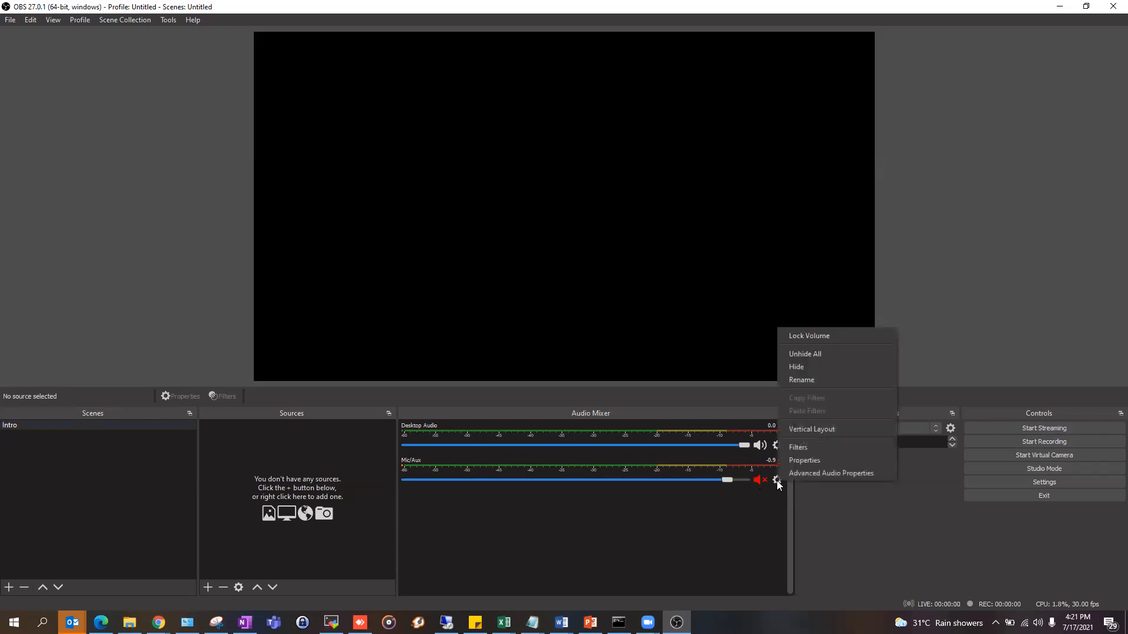
{"action": "left_click", "coordinate": [750, 503]}
{"action": "left_click", "coordinate": [774, 445]}
{"action": "left_click", "coordinate": [739, 502]}
{"action": "left_click", "coordinate": [779, 482]}
{"action": "left_click", "coordinate": [738, 505]}
- Examine the Advanced Audio Properties and the audio monitoring options for Desktop Audio, and close the dialog
{"action": "left_click", "coordinate": [778, 480]}
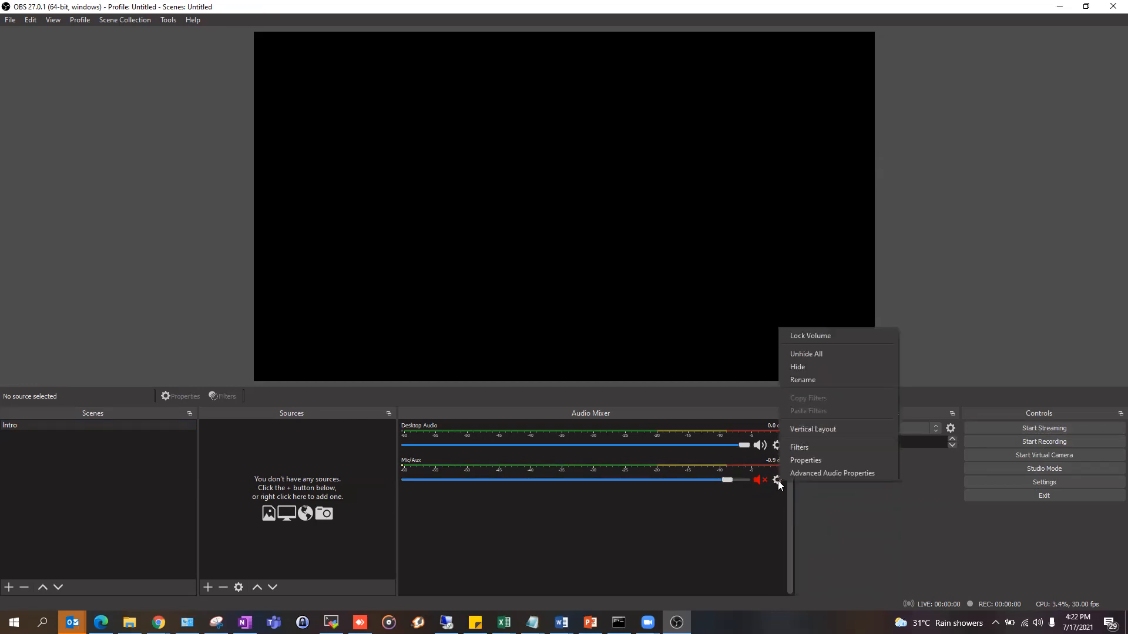
{"action": "left_click", "coordinate": [808, 473]}
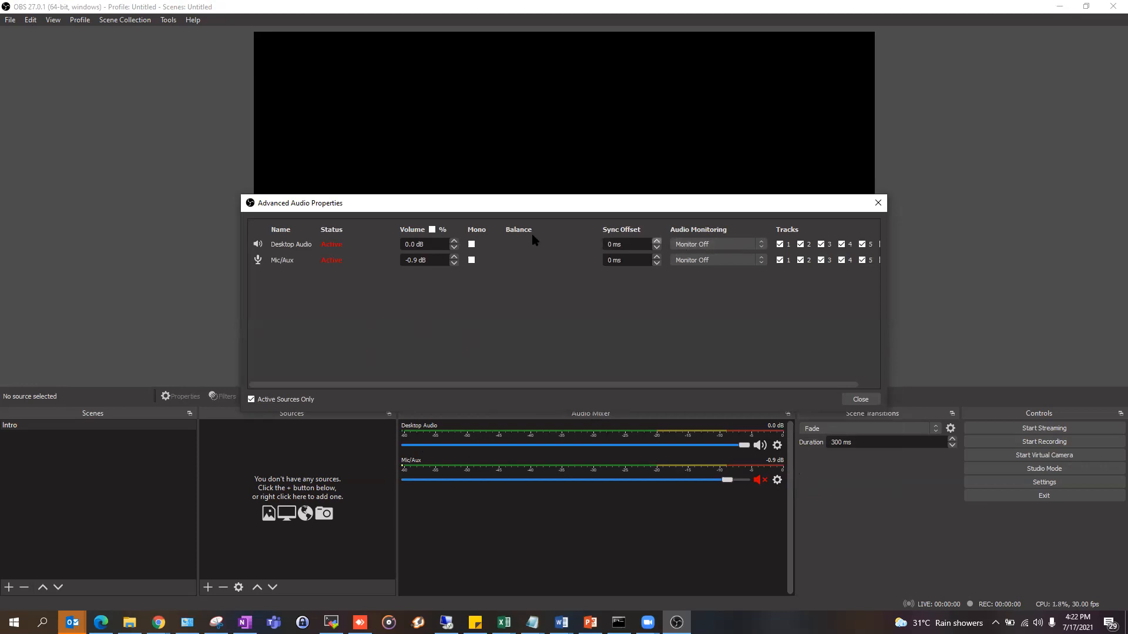
{"action": "left_click", "coordinate": [694, 243]}
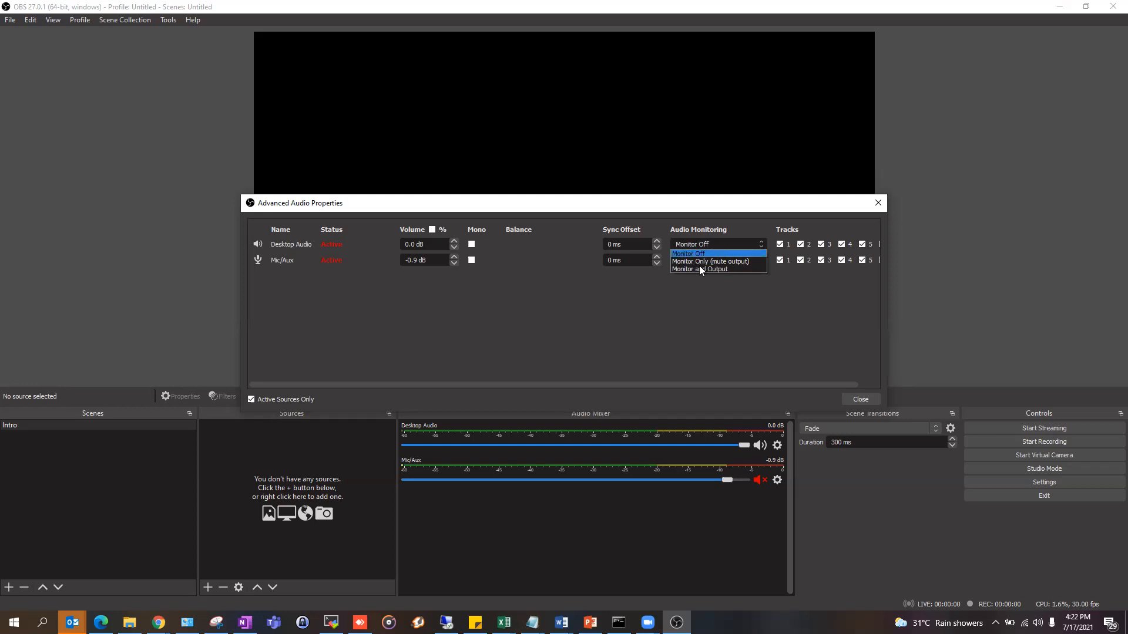
{"action": "left_click", "coordinate": [741, 310]}
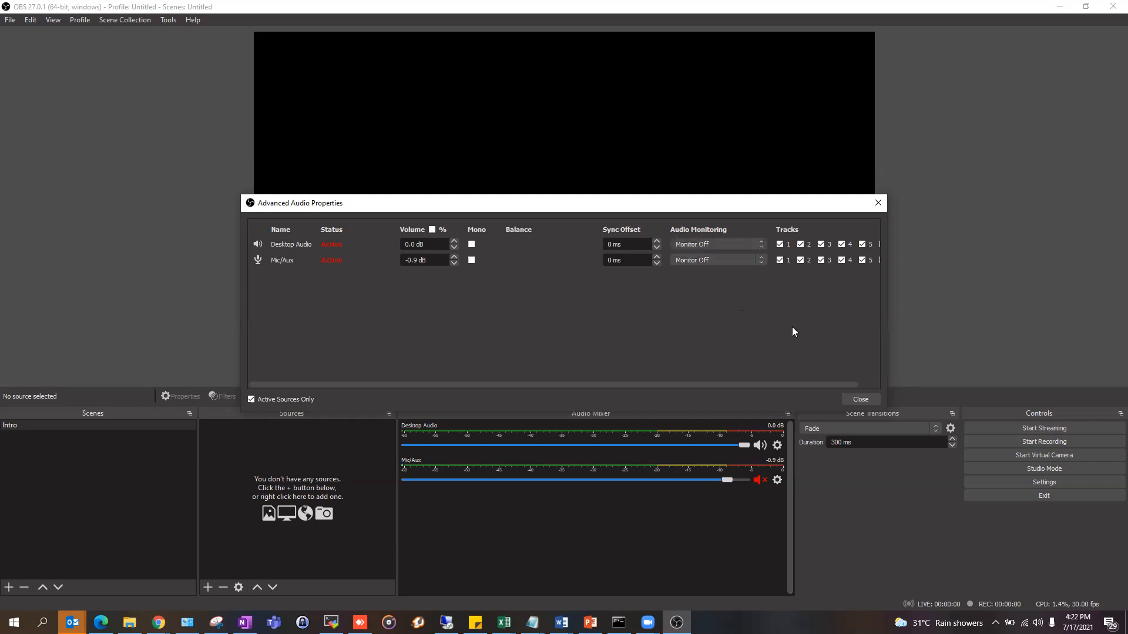
{"action": "left_click", "coordinate": [859, 400]}
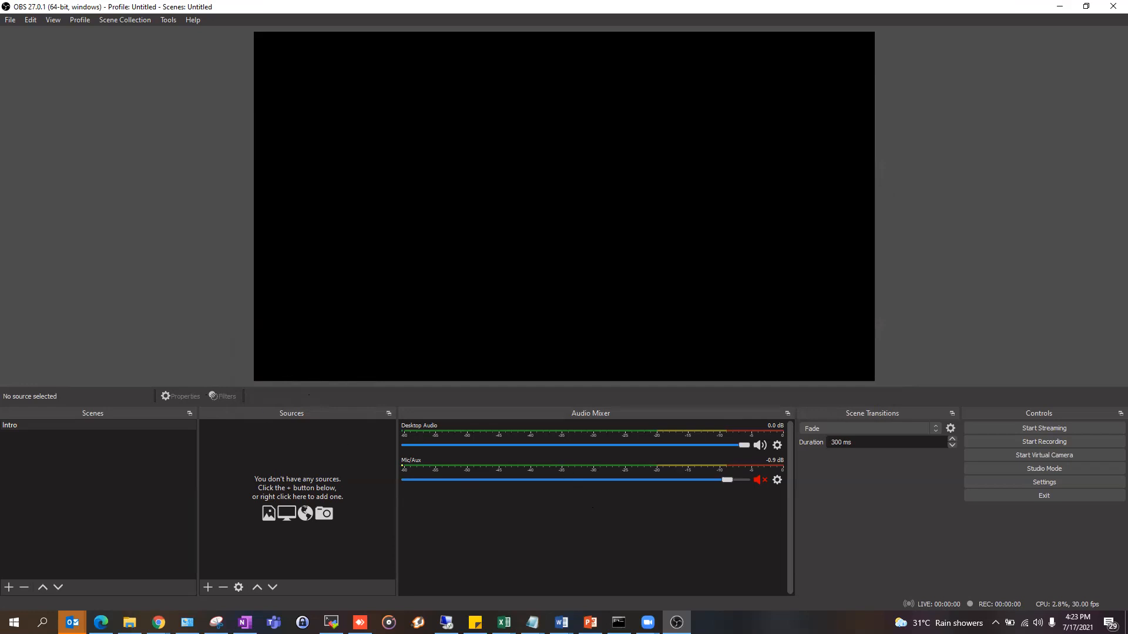
{"action": "key", "text": "alt+Tab"}
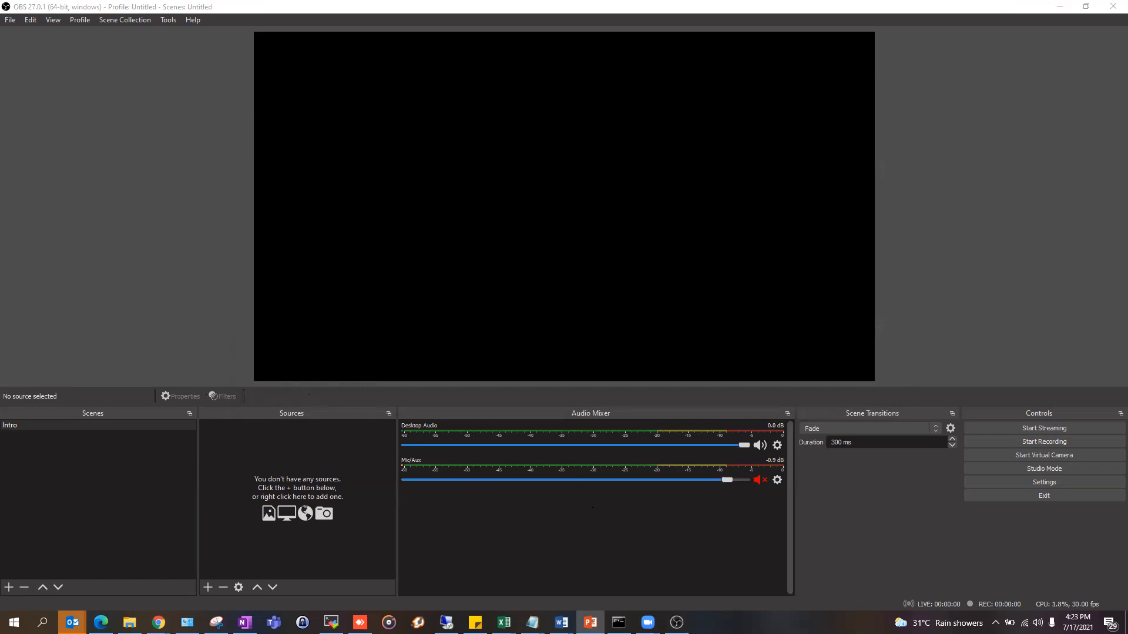
{"action": "left_click", "coordinate": [205, 587]}
{"action": "left_click", "coordinate": [313, 532]}
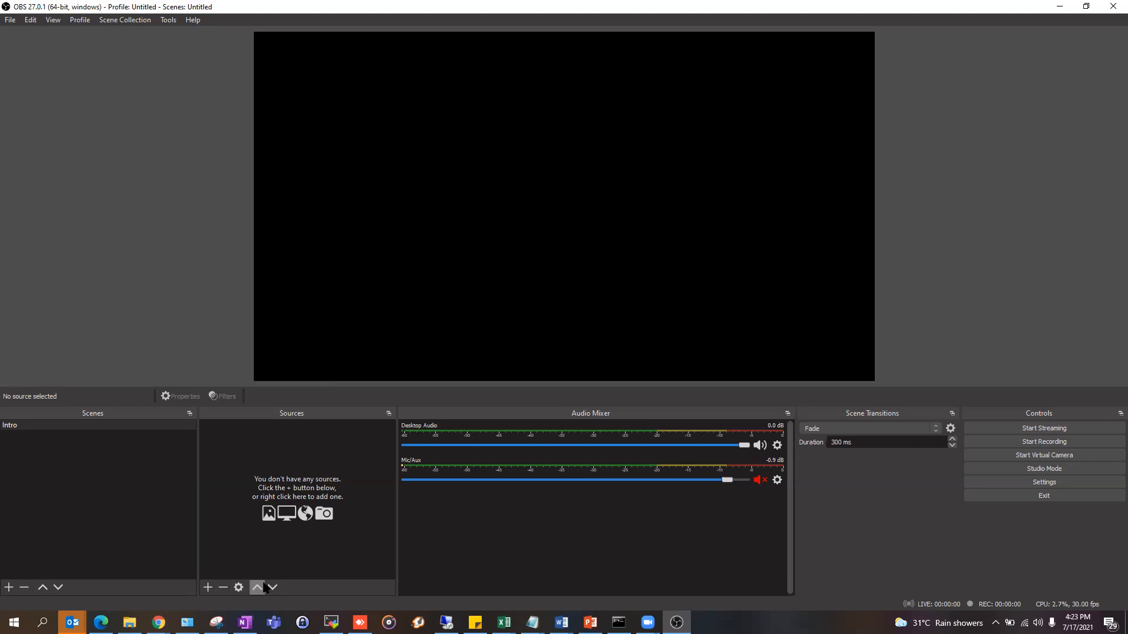
- Add an Audio Input Capture source named Test to the Intro scene, using the Microphone Array (2- Realtek(R) Audio) device
{"action": "left_click", "coordinate": [208, 588]}
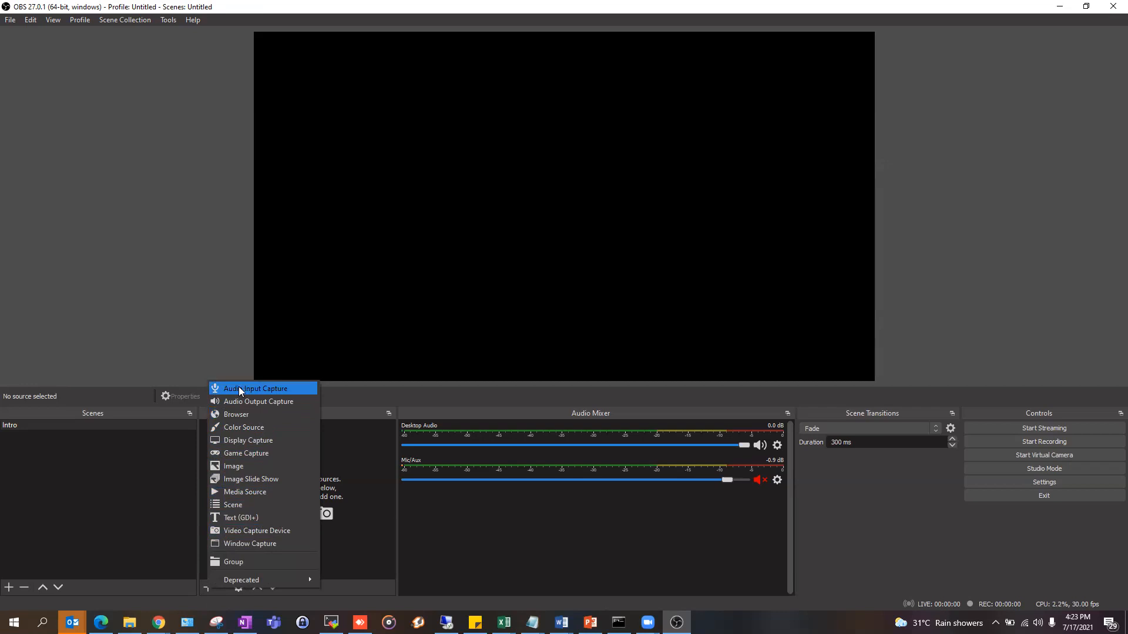
{"action": "left_click", "coordinate": [278, 389]}
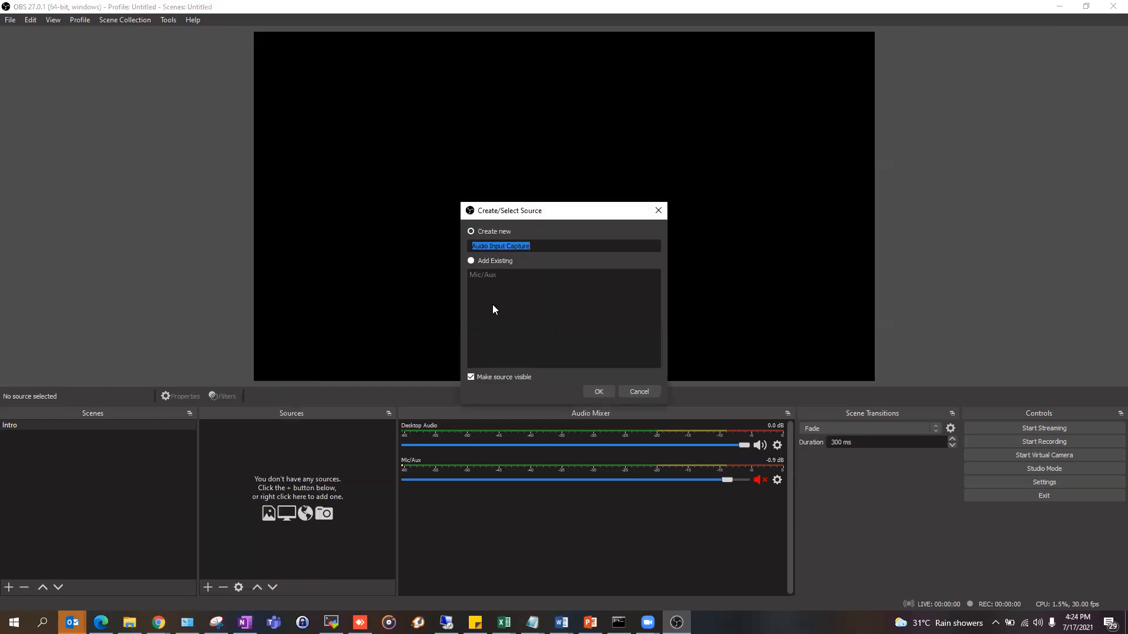
{"action": "type", "text": "Test"}
{"action": "left_click", "coordinate": [597, 391]}
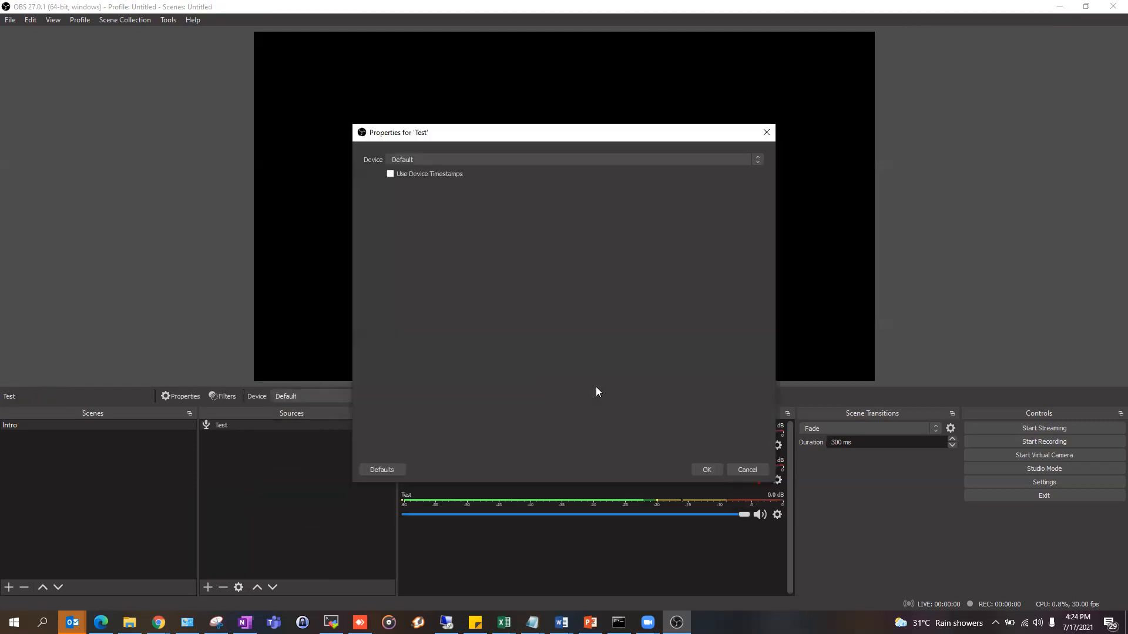
{"action": "left_click", "coordinate": [495, 159]}
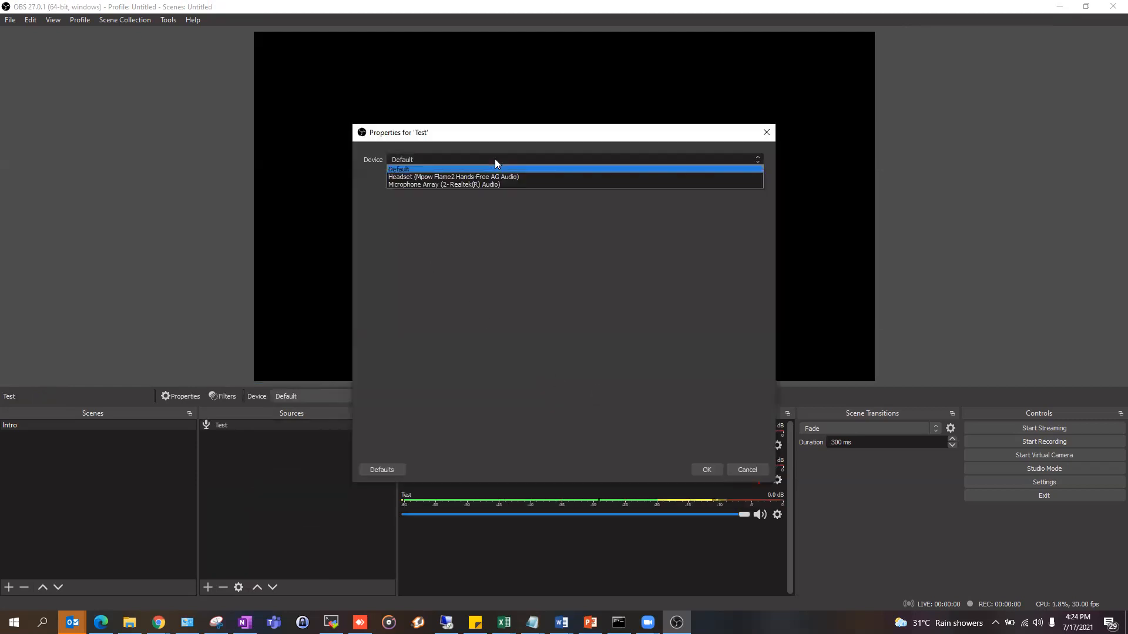
{"action": "left_click", "coordinate": [454, 184]}
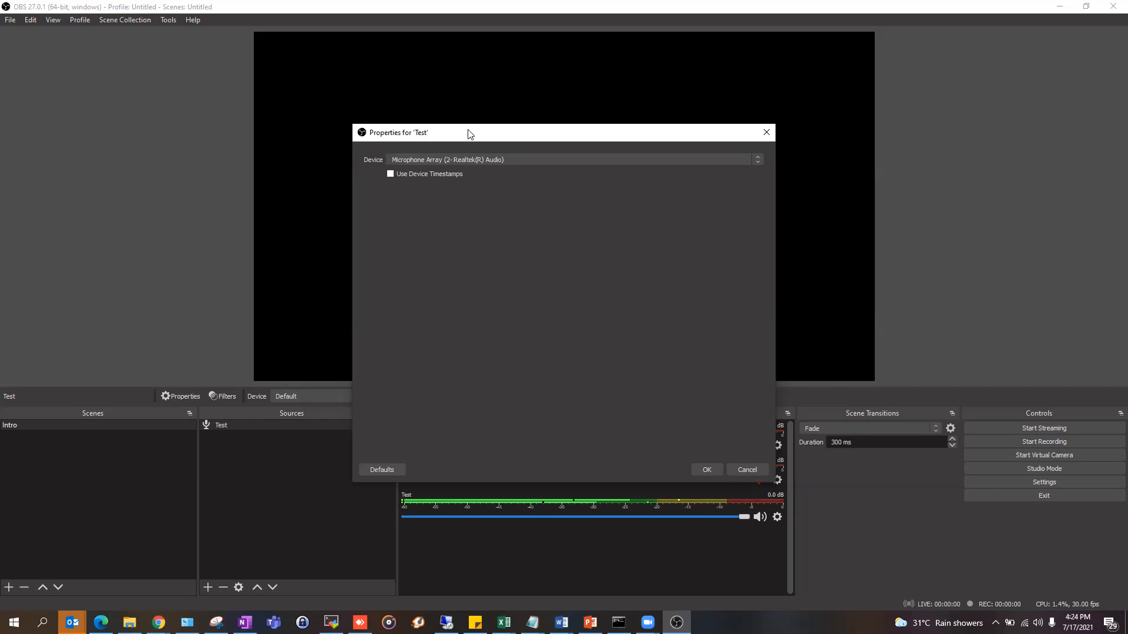
{"action": "left_click_drag", "start_coordinate": [488, 126], "coordinate": [581, 93]}
{"action": "left_click", "coordinate": [803, 436]}
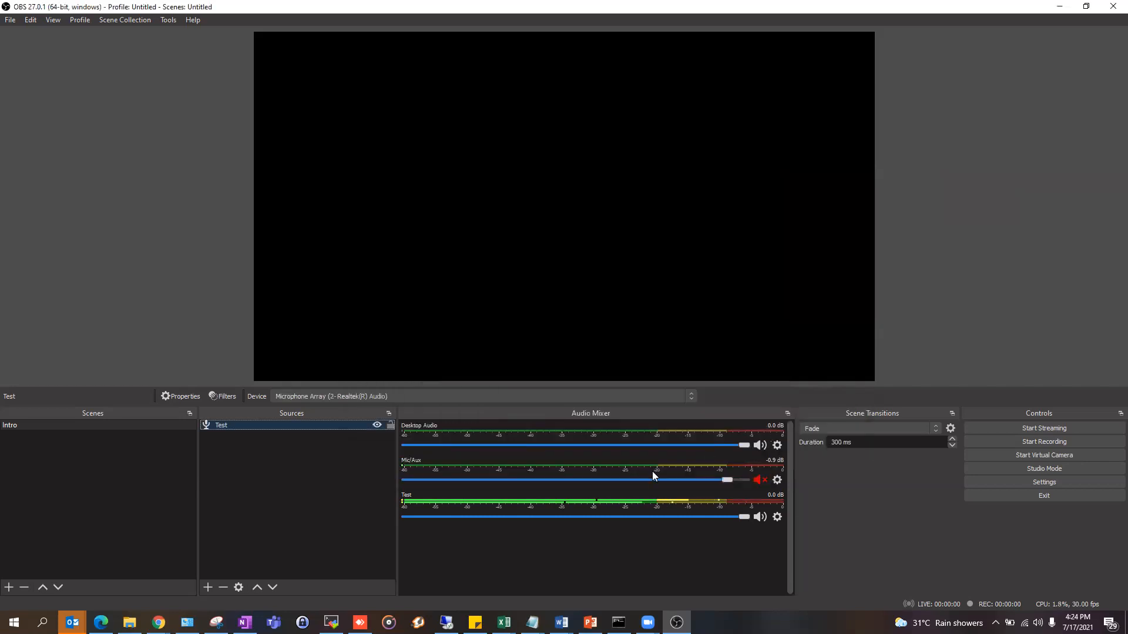
- Try muting and unmuting the Mic/Aux and Test channels in the audio mixer, leaving both unmuted
{"action": "left_click", "coordinate": [760, 479]}
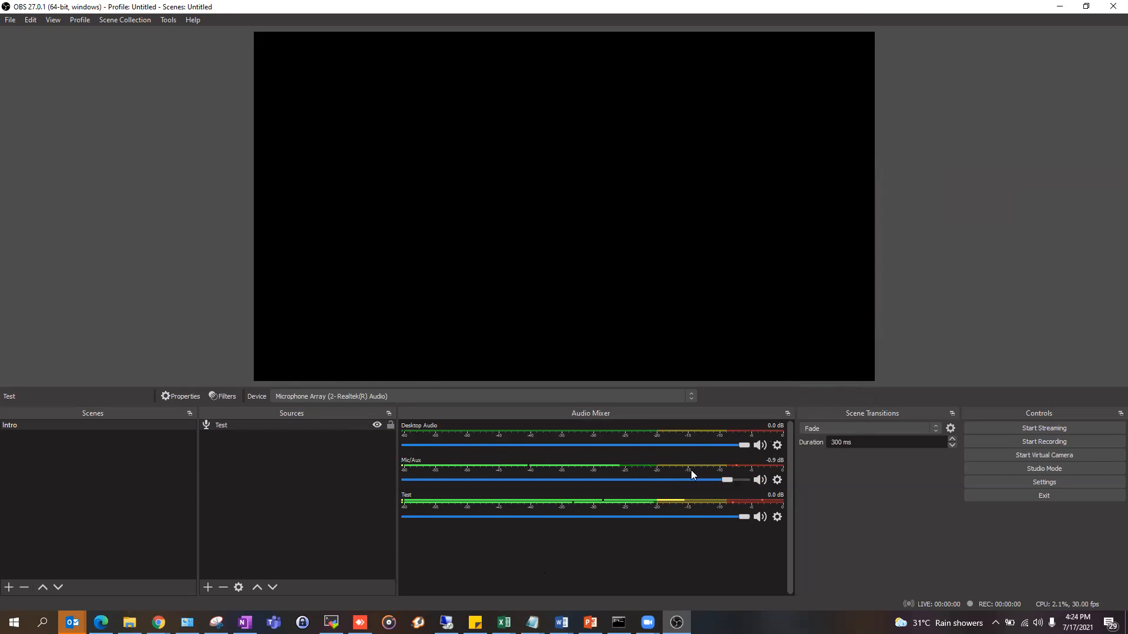
{"action": "left_click", "coordinate": [759, 481]}
{"action": "left_click", "coordinate": [760, 516]}
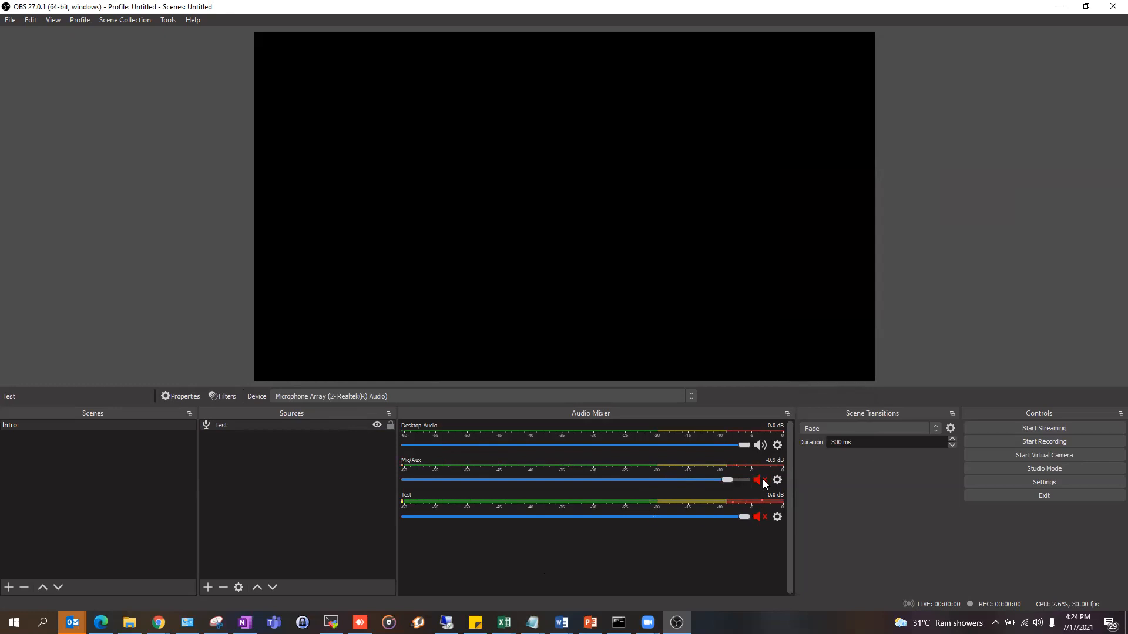
{"action": "left_click", "coordinate": [762, 518]}
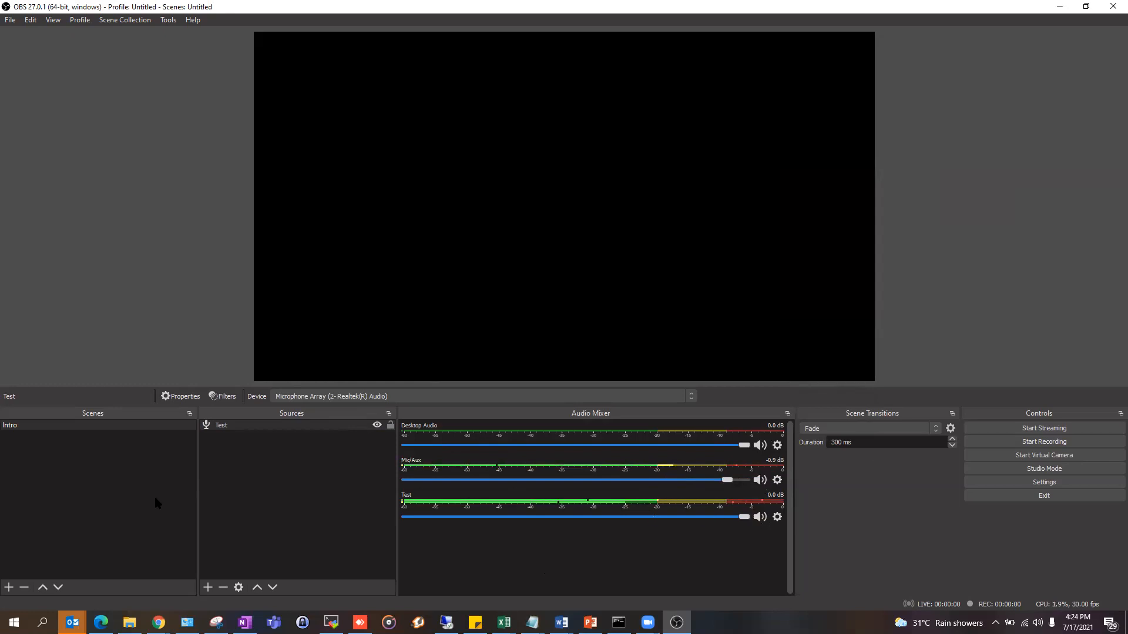
- Remove the Test source from the Intro scene and mute the Mic/Aux channel
{"action": "right_click", "coordinate": [268, 424]}
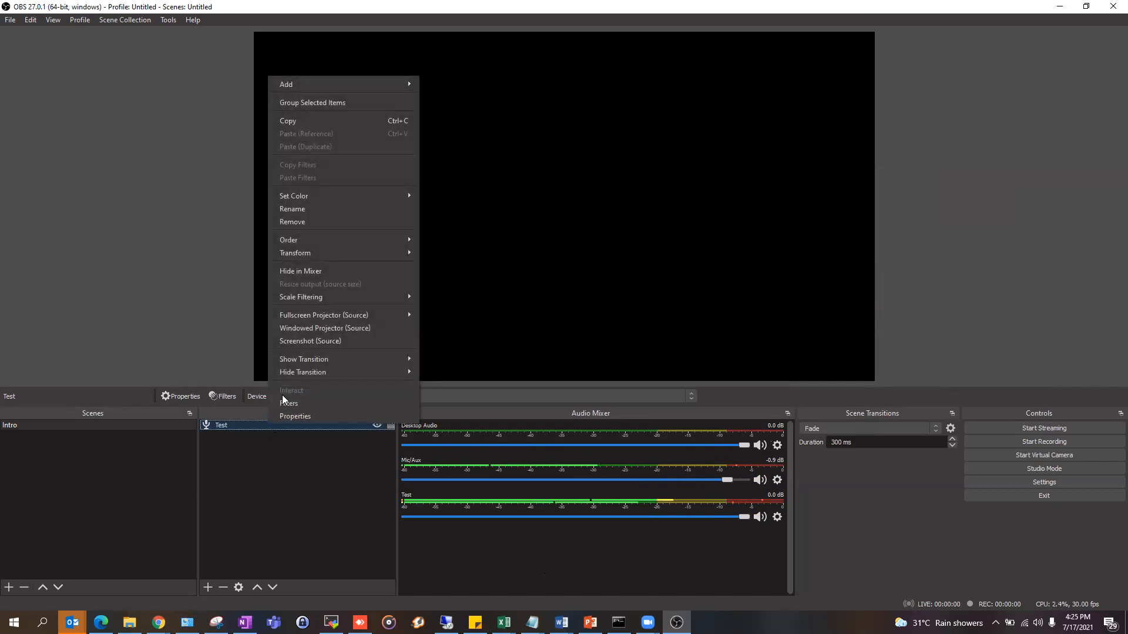
{"action": "left_click", "coordinate": [297, 222]}
{"action": "left_click", "coordinate": [586, 325]}
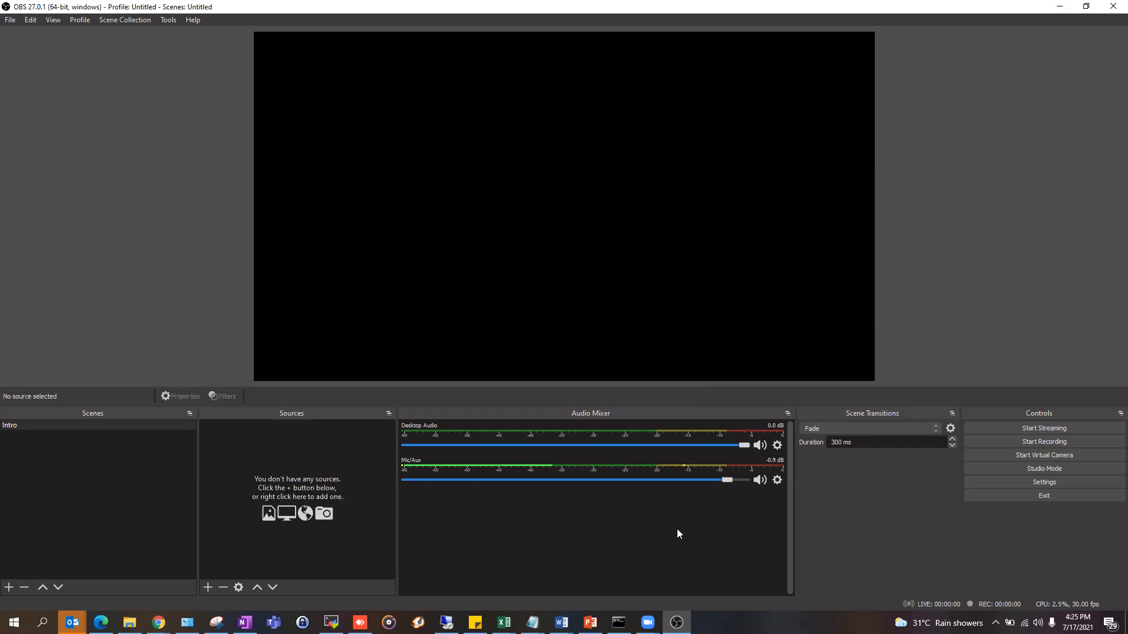
{"action": "left_click", "coordinate": [762, 479]}
- Start a new Browser source, then switch to Chrome, open the bookmarked Flow Trinidad account page and copy its URL
{"action": "left_click", "coordinate": [209, 587]}
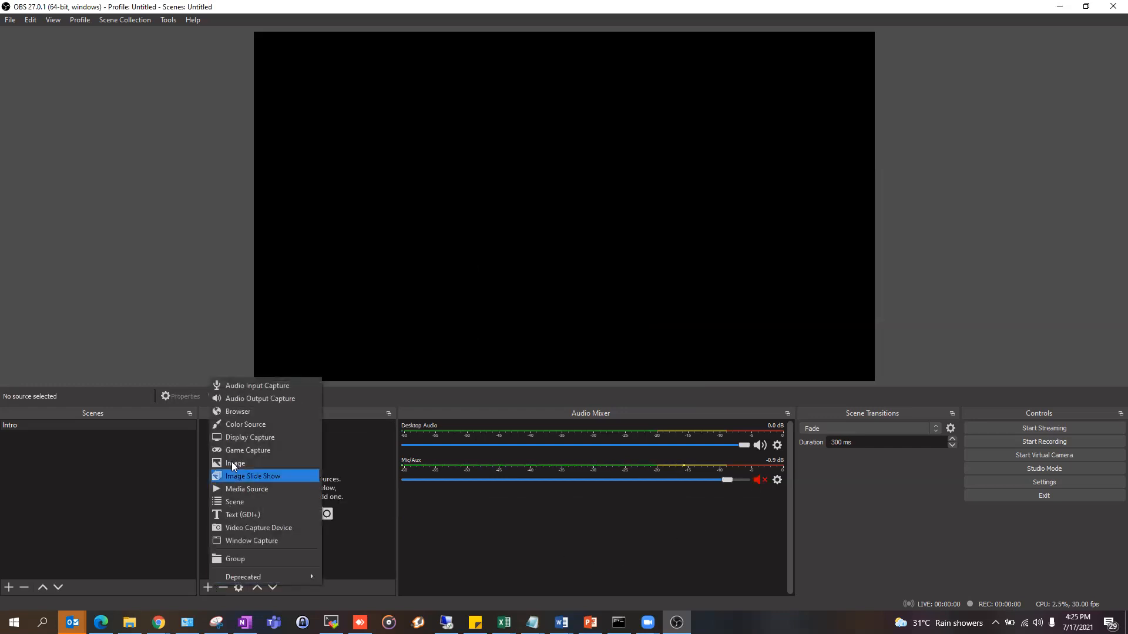
{"action": "left_click", "coordinate": [264, 413]}
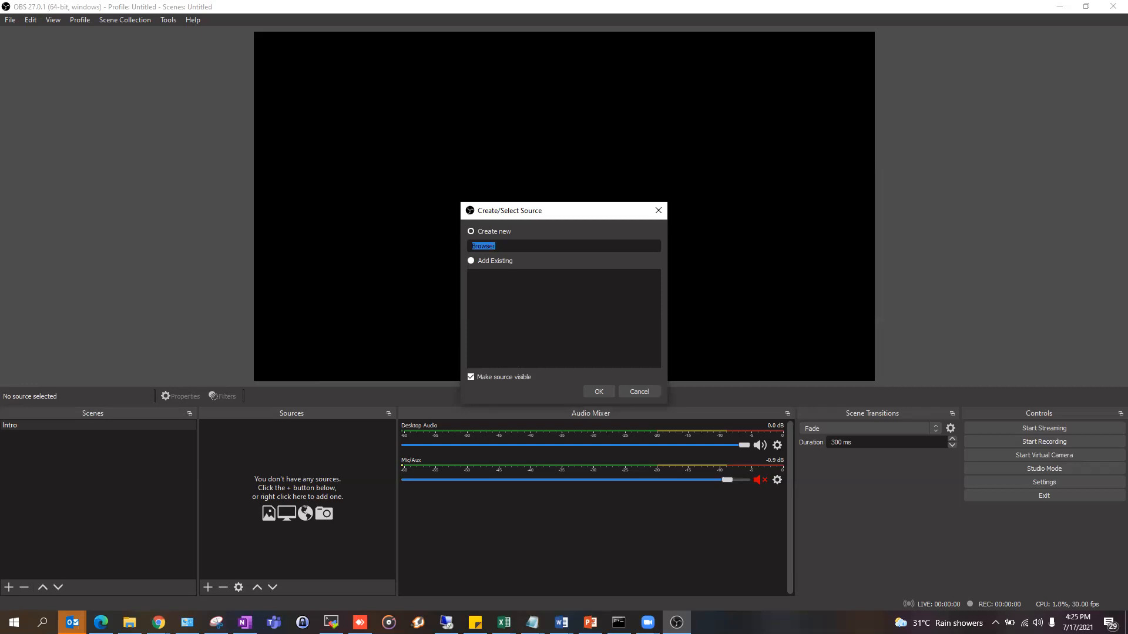
{"action": "key", "text": "alt+Tab"}
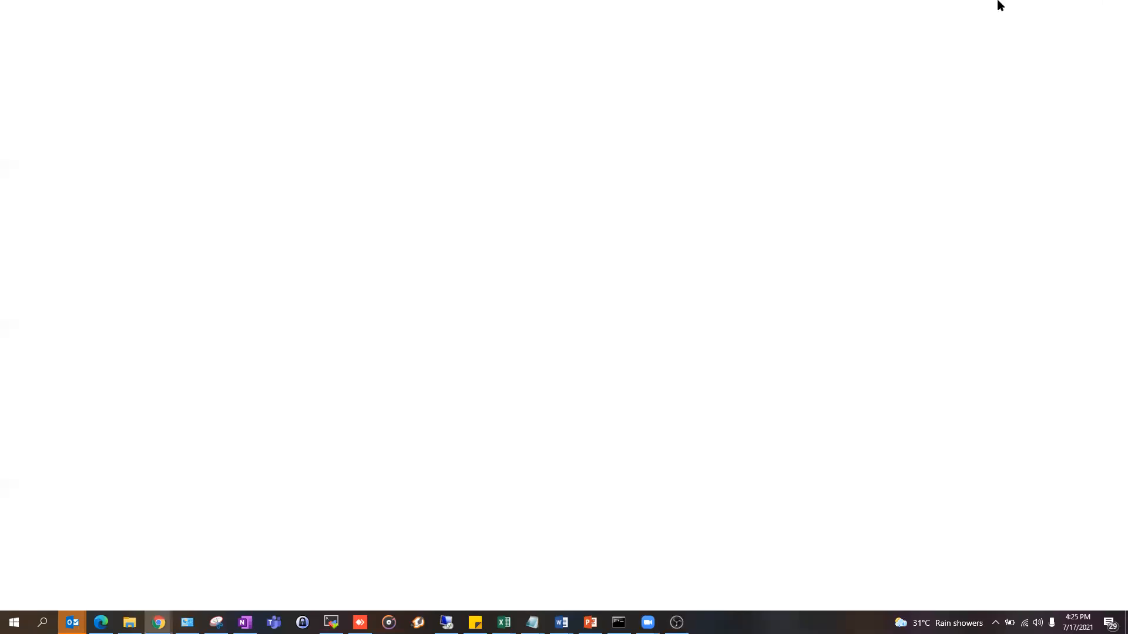
{"action": "left_click", "coordinate": [997, 4]}
{"action": "key", "text": "alt+Tab"}
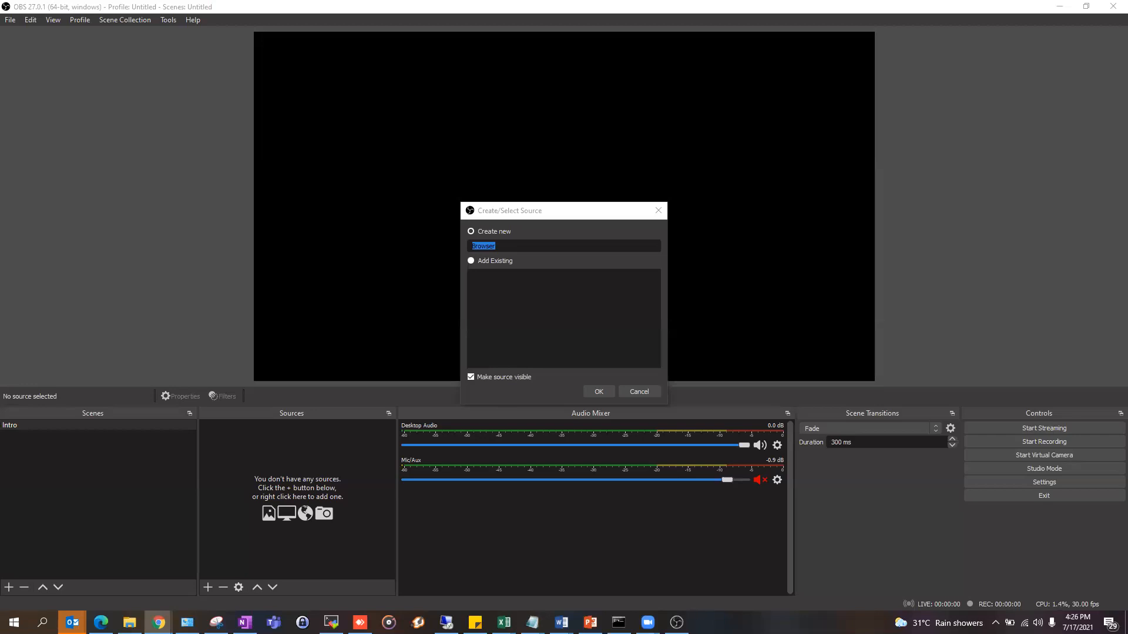
{"action": "key", "text": "alt+Tab"}
{"action": "left_click", "coordinate": [722, 17]}
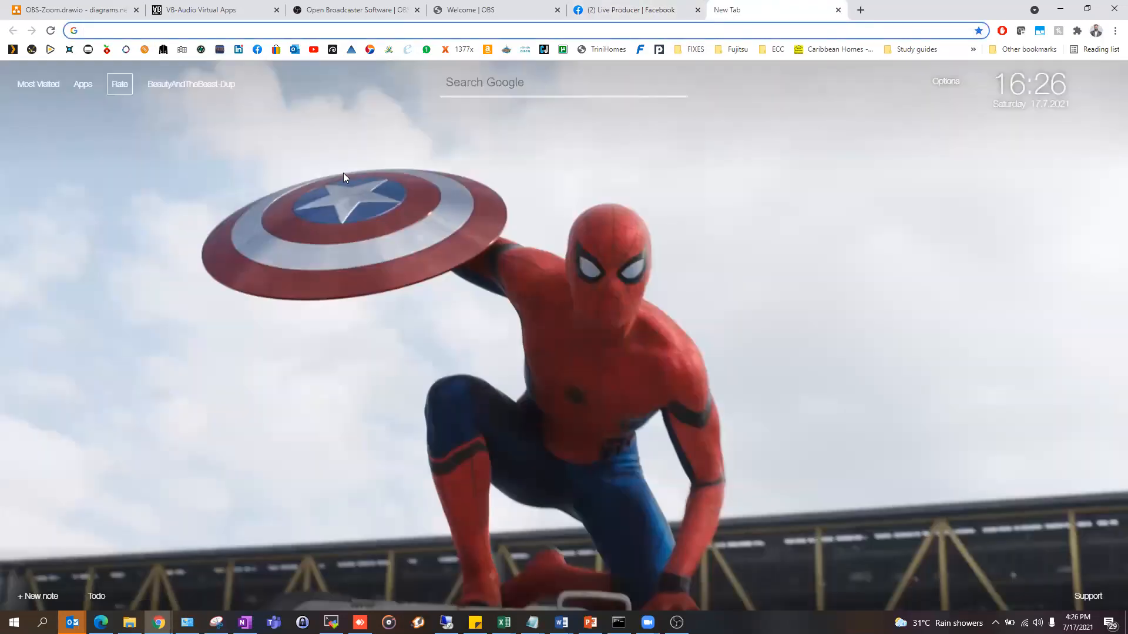
{"action": "left_click", "coordinate": [640, 49]}
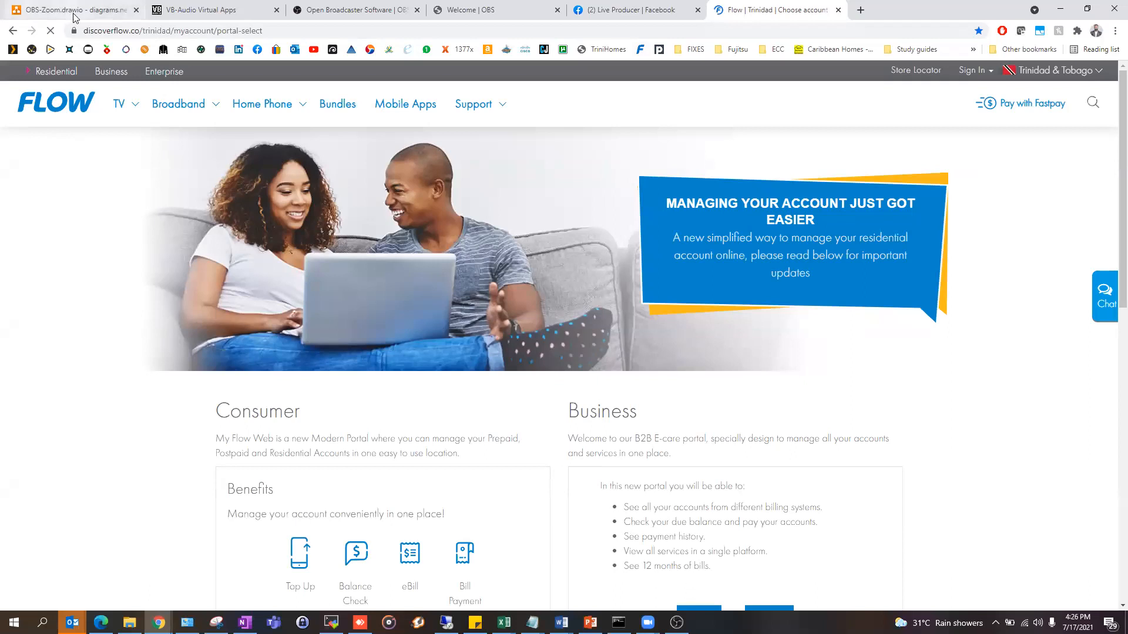
{"action": "left_click", "coordinate": [109, 31]}
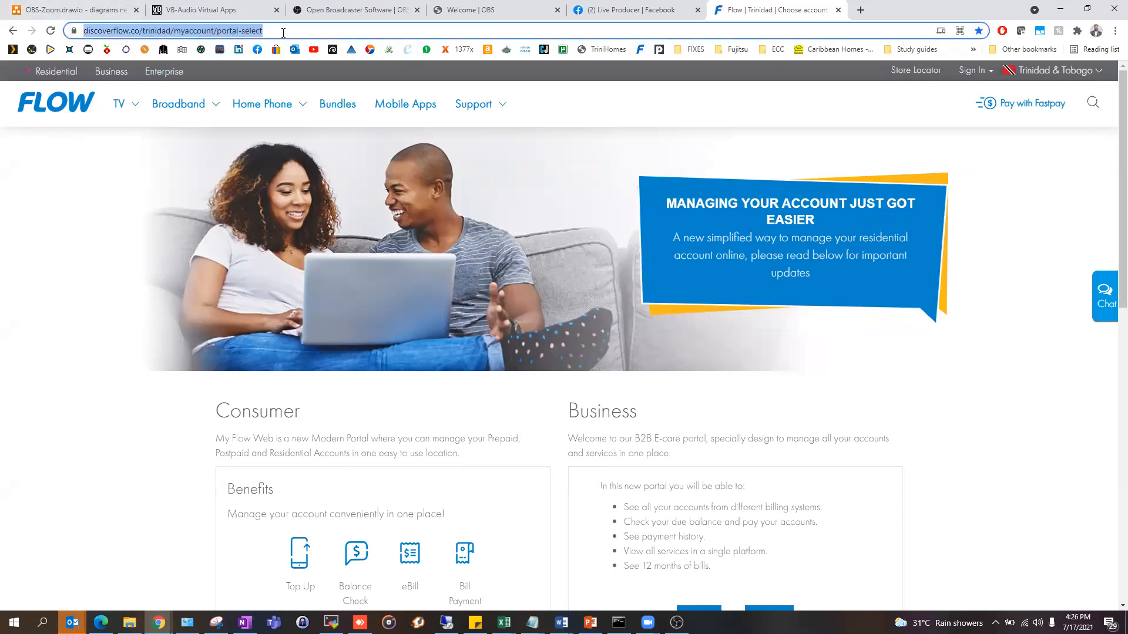
{"action": "right_click", "coordinate": [136, 33]}
{"action": "left_click", "coordinate": [174, 111]}
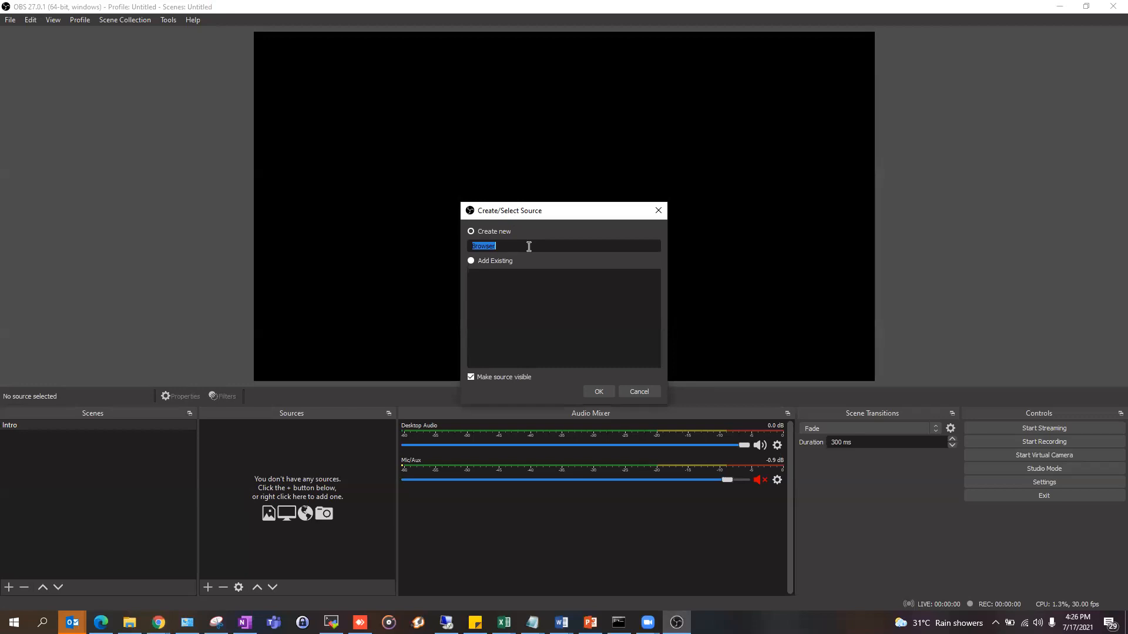
{"action": "left_click", "coordinate": [529, 247]}
{"action": "type", "text": "flow"}
{"action": "key", "text": "ctrl+a"}
{"action": "type", "text": "flow"}
{"action": "left_click", "coordinate": [593, 391]}
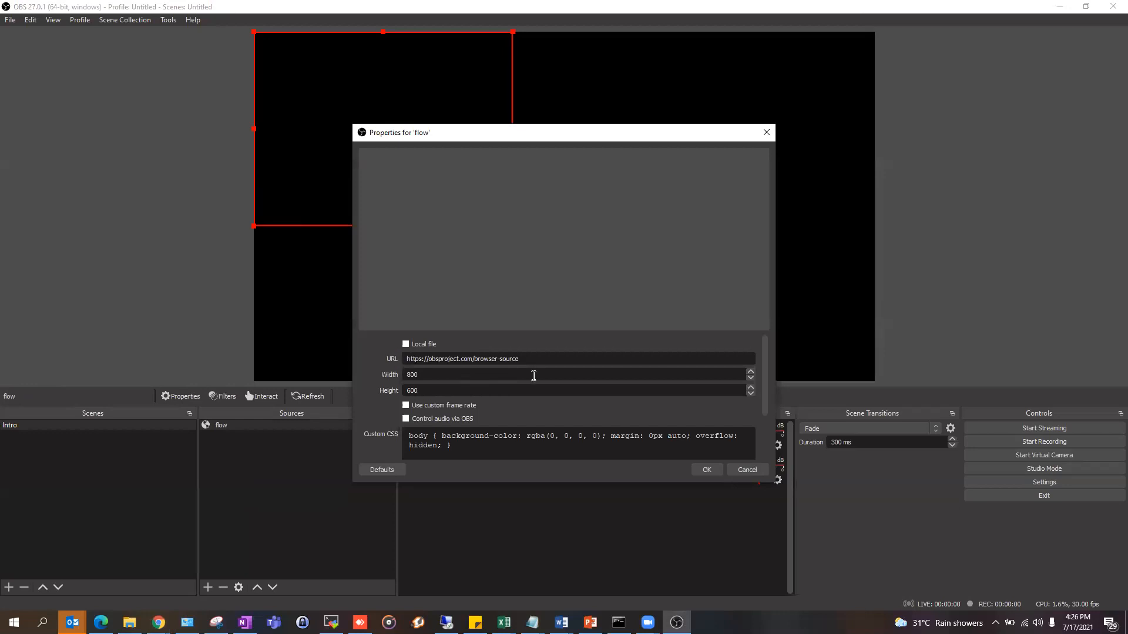
{"action": "triple_click", "coordinate": [534, 358]}
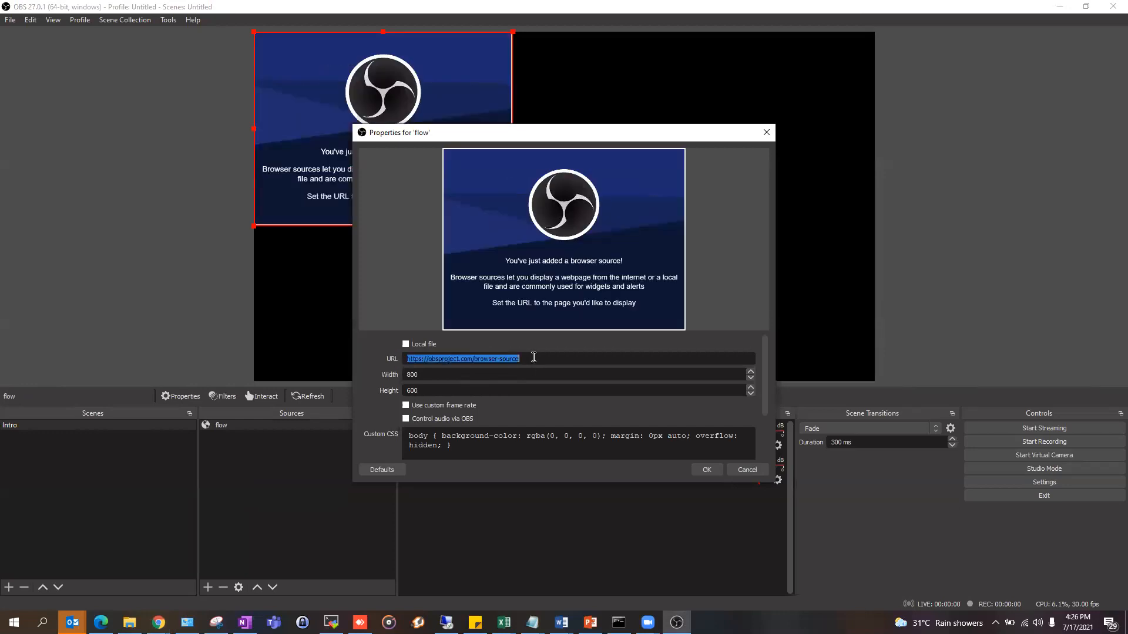
{"action": "key", "text": "ctrl+v"}
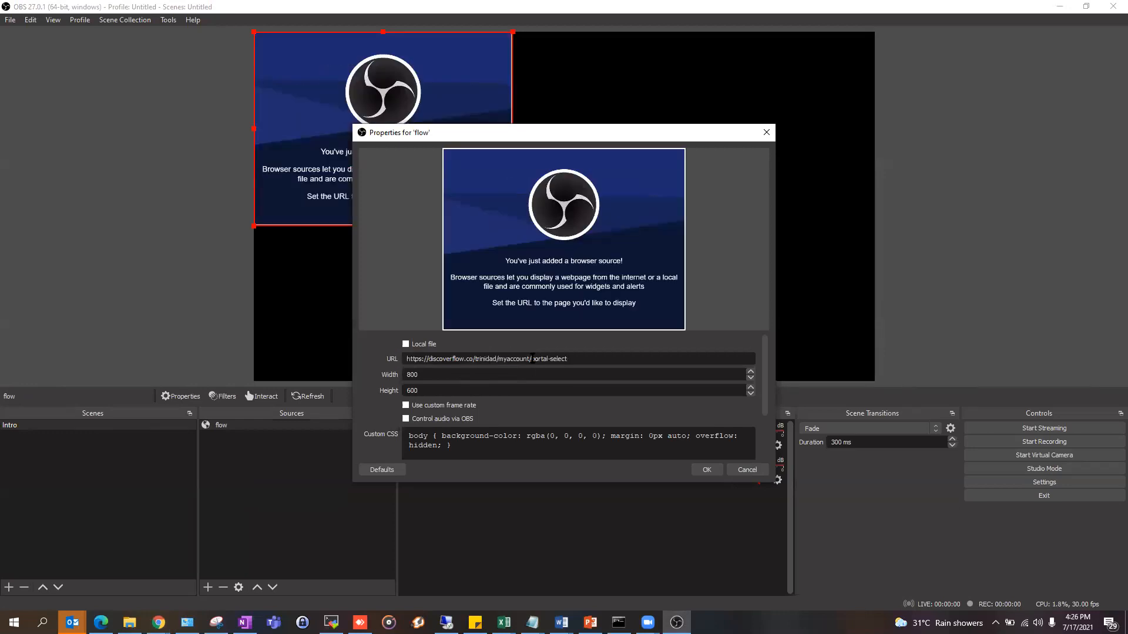
{"action": "scroll", "coordinate": [658, 397], "scroll_direction": "down", "scroll_amount": 2}
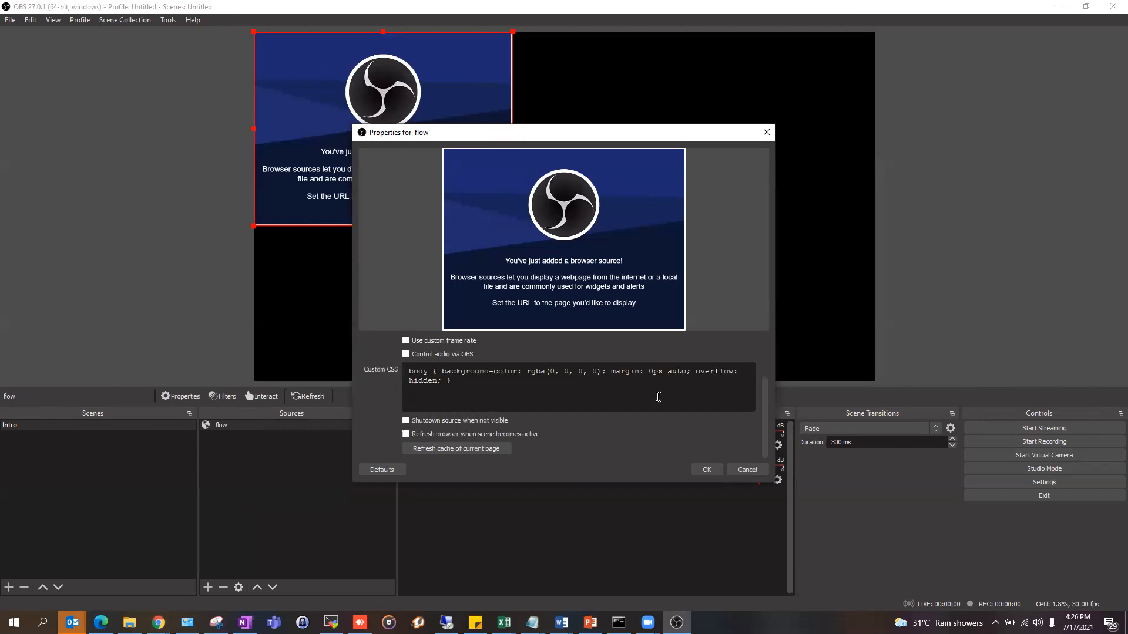
{"action": "left_click", "coordinate": [706, 469]}
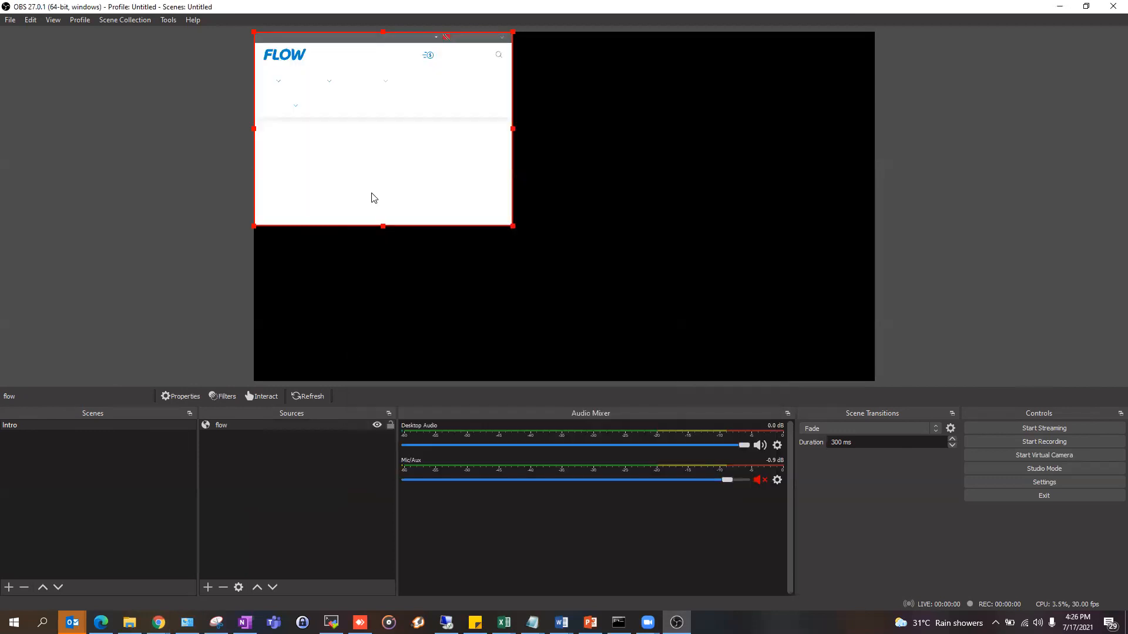
- Try enlarging and shrinking the flow source by hand in the preview, comparing it with the original page in Chrome
{"action": "left_click_drag", "start_coordinate": [506, 227], "coordinate": [660, 259]}
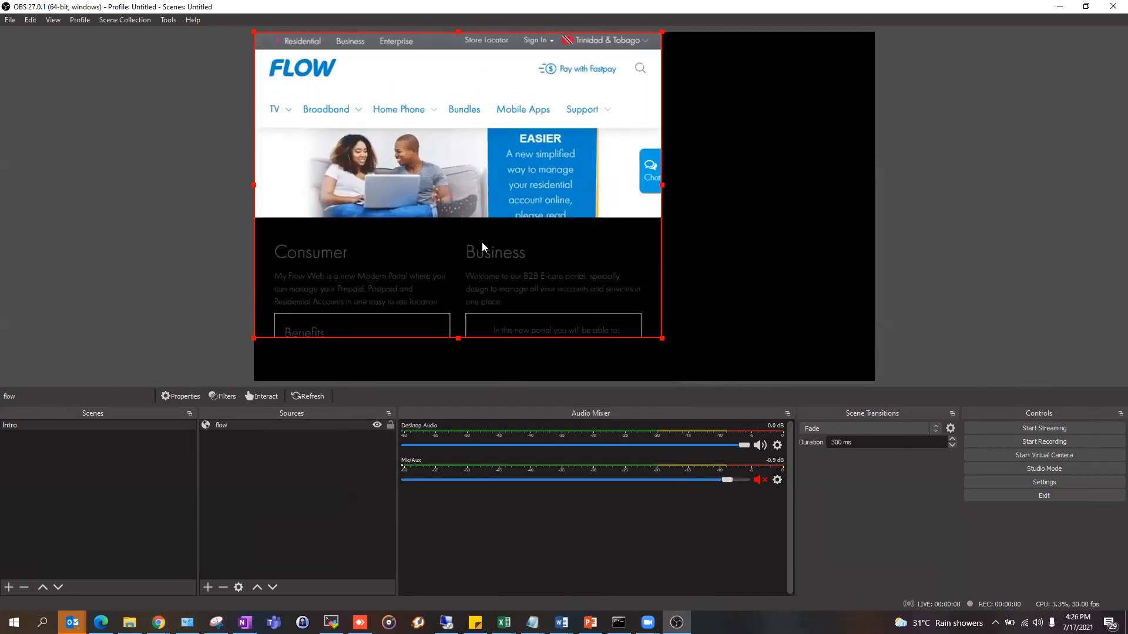
{"action": "mouse_move", "coordinate": [660, 187]}
{"action": "left_mouse_down"}
{"action": "mouse_move", "coordinate": [754, 184]}
{"action": "mouse_move", "coordinate": [667, 189]}
{"action": "left_mouse_up"}
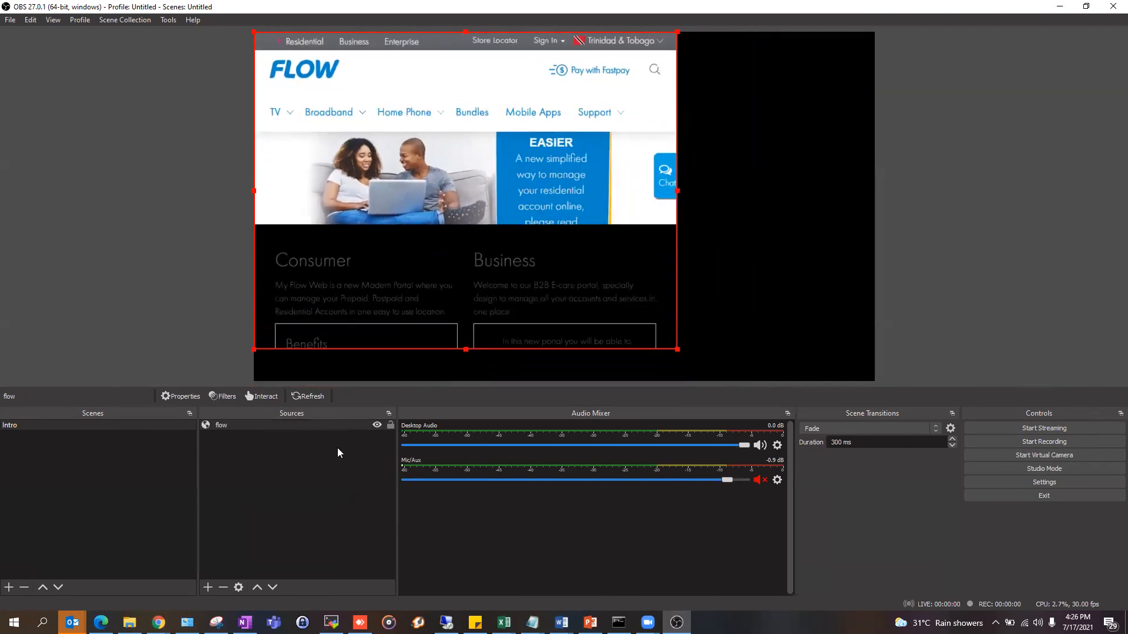
{"action": "mouse_move", "coordinate": [159, 623]}
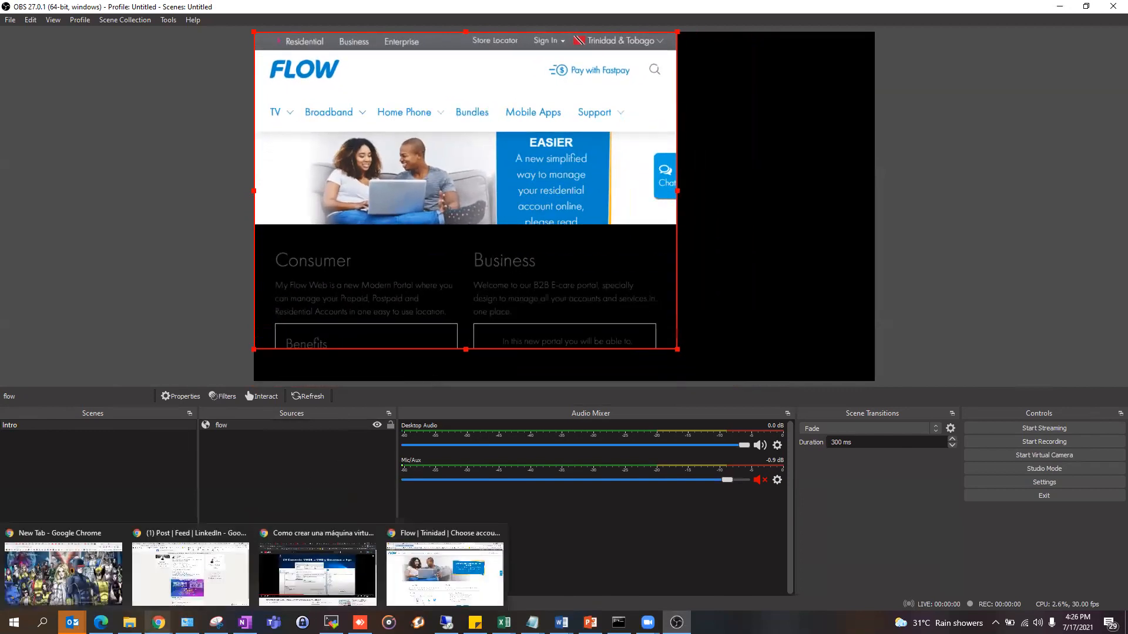
{"action": "left_click", "coordinate": [423, 583]}
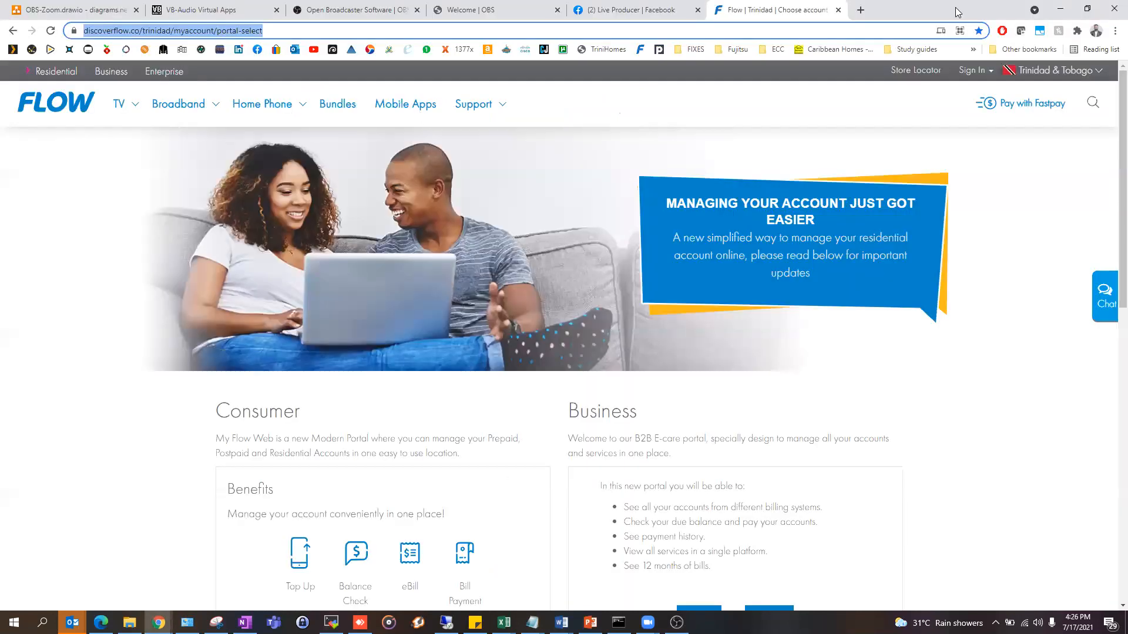
{"action": "key", "text": "alt+Tab"}
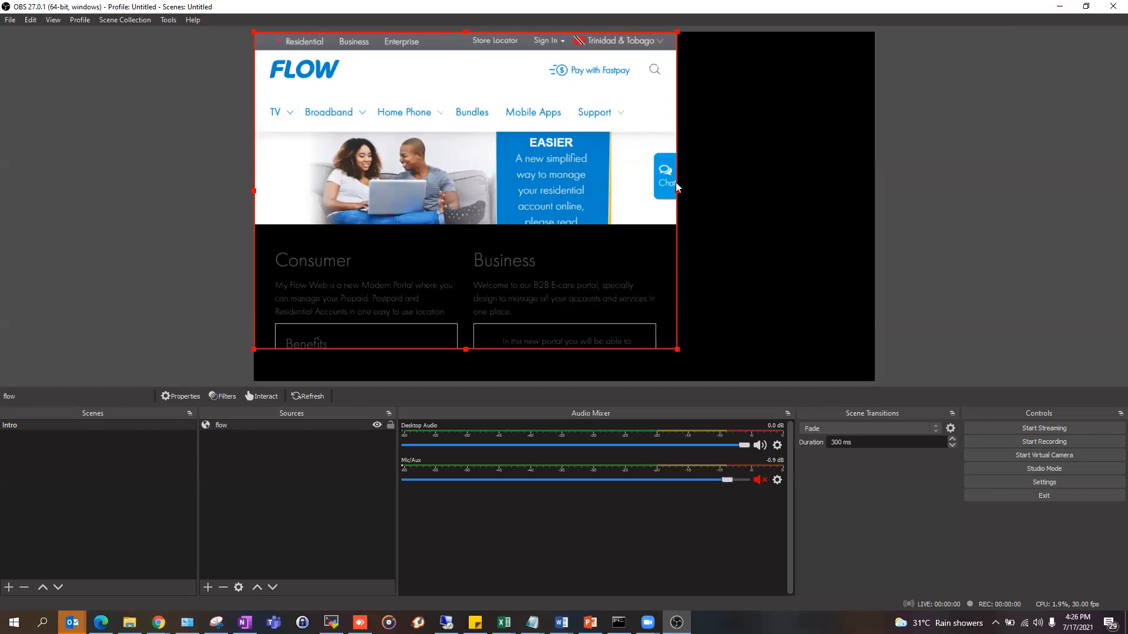
{"action": "left_click_drag", "start_coordinate": [721, 193], "coordinate": [590, 193]}
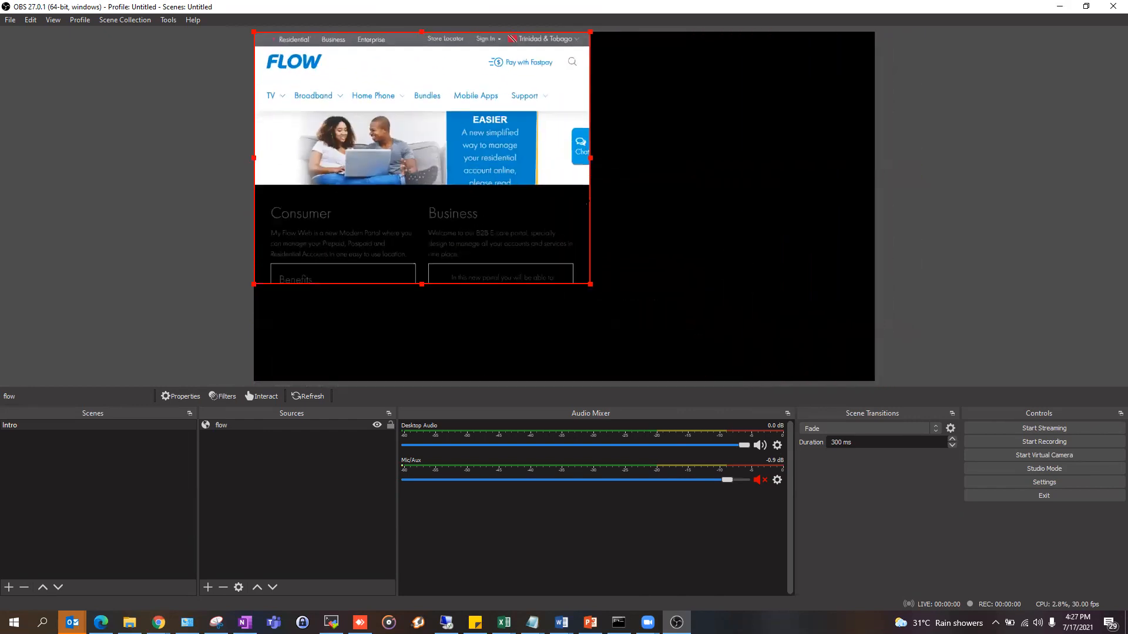
- Fit the flow browser source to the screen and deselect it
{"action": "right_click", "coordinate": [417, 171]}
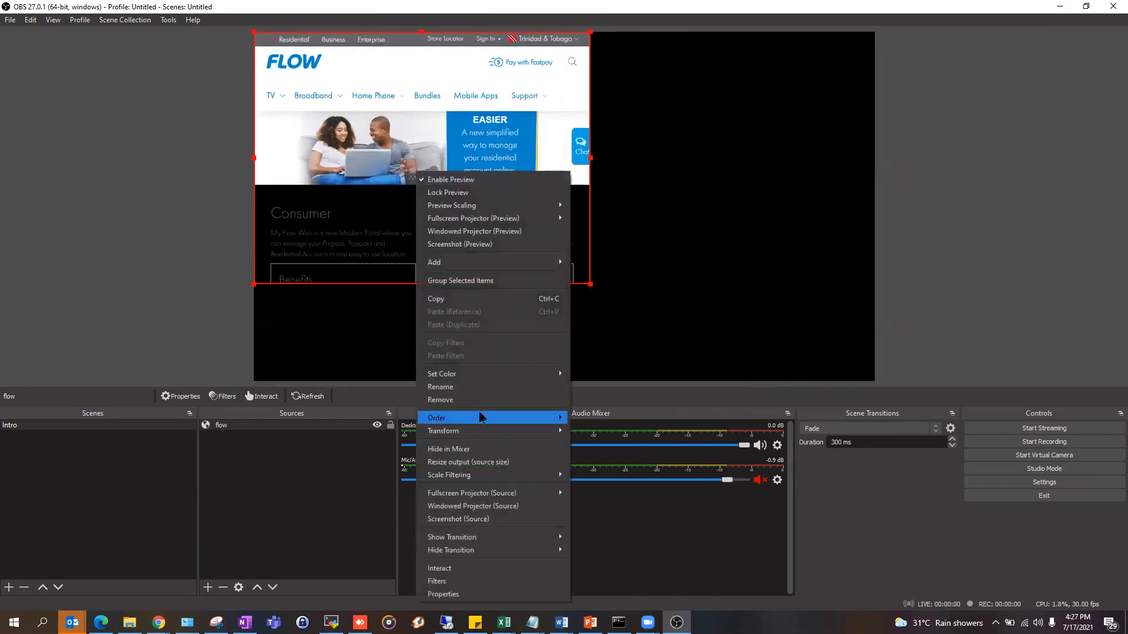
{"action": "mouse_move", "coordinate": [487, 433]}
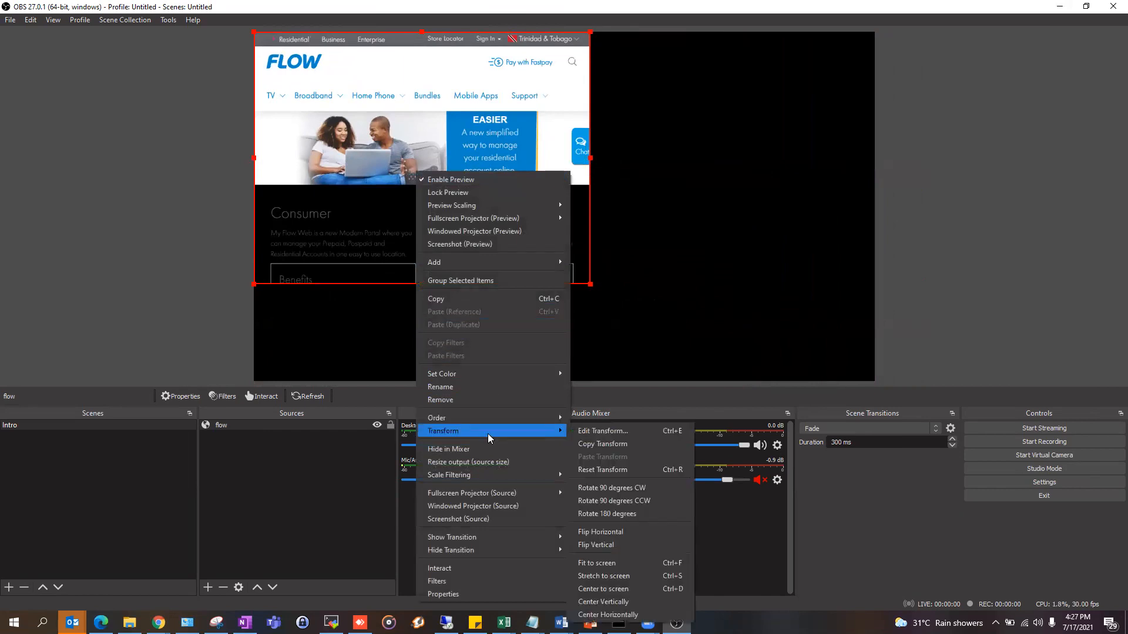
{"action": "left_click", "coordinate": [613, 565]}
{"action": "left_click", "coordinate": [1017, 289]}
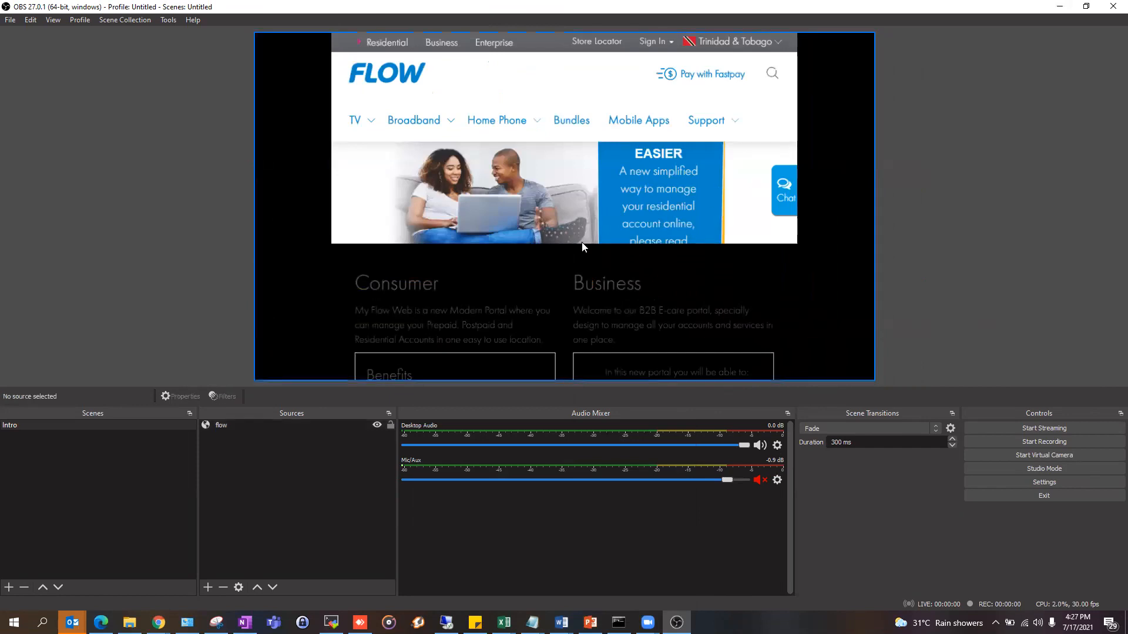
{"action": "left_click", "coordinate": [584, 245]}
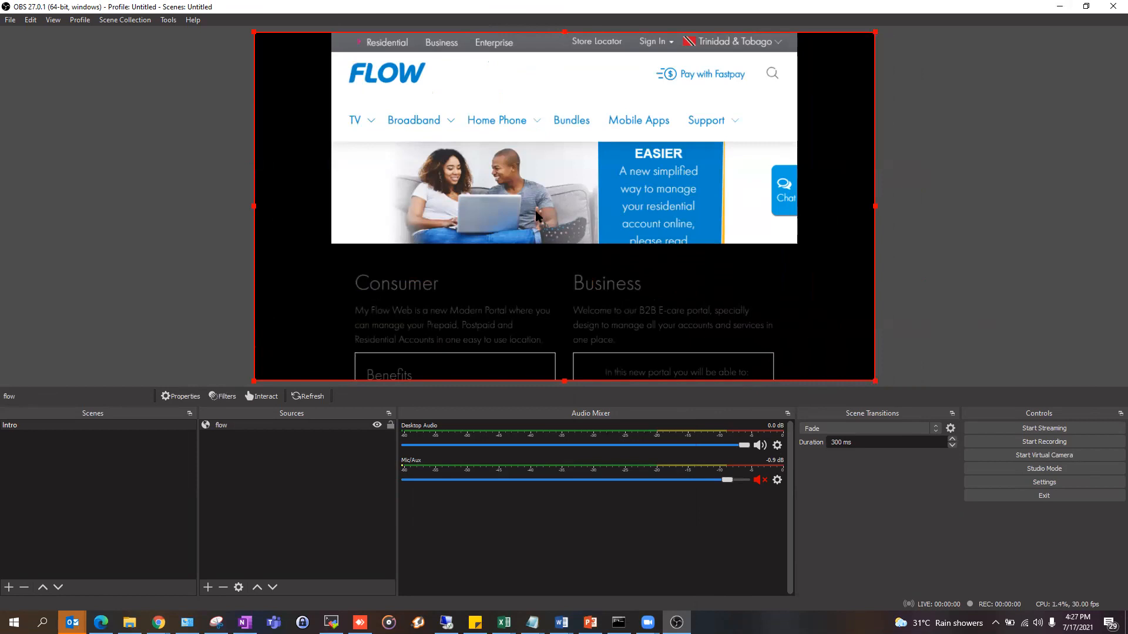
{"action": "mouse_move", "coordinate": [881, 375]}
{"action": "left_mouse_down"}
{"action": "mouse_move", "coordinate": [578, 249]}
{"action": "mouse_move", "coordinate": [818, 289]}
{"action": "mouse_move", "coordinate": [875, 381]}
{"action": "left_mouse_up"}
{"action": "left_click", "coordinate": [303, 482]}
- Add a Color Source under its default name and set its color to light blue #00aaff
{"action": "left_click", "coordinate": [208, 587]}
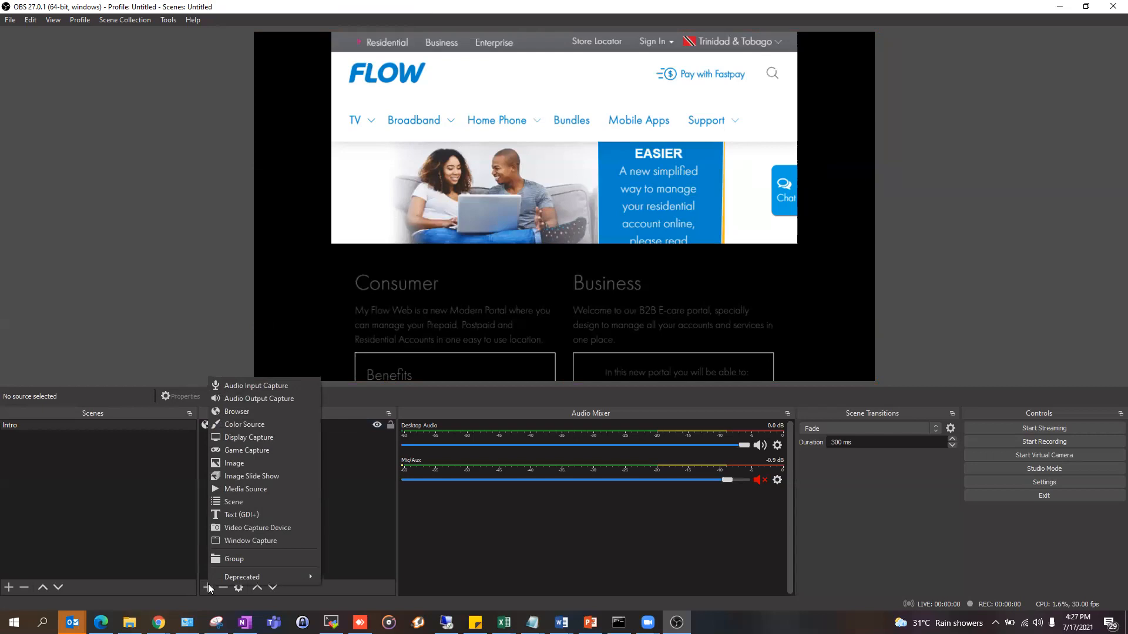
{"action": "left_click", "coordinate": [244, 424]}
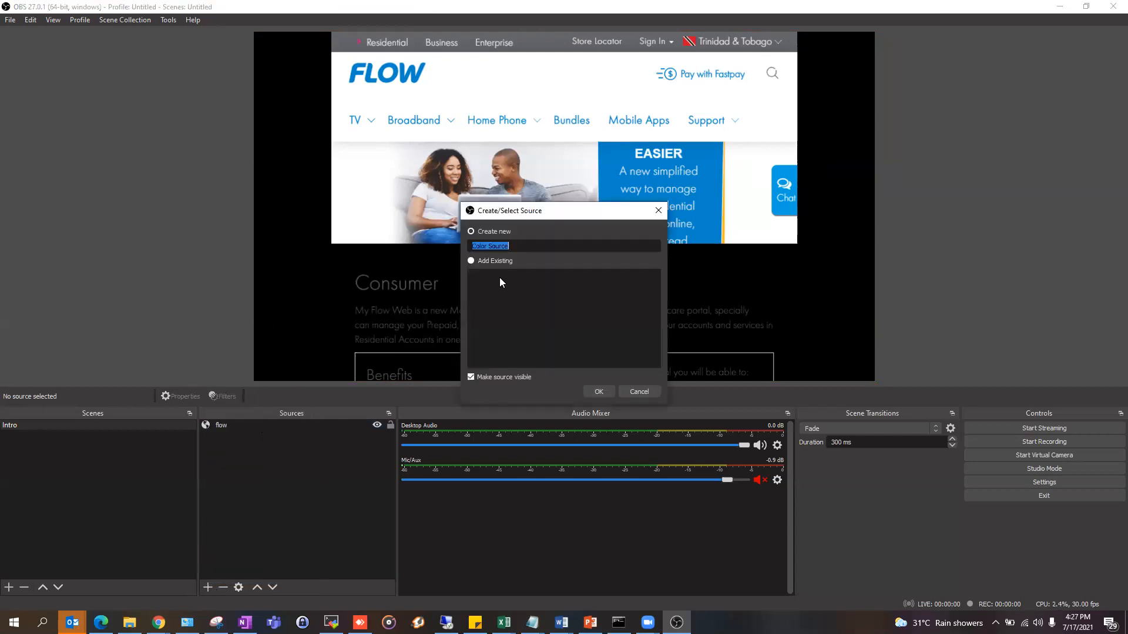
{"action": "left_click", "coordinate": [600, 392]}
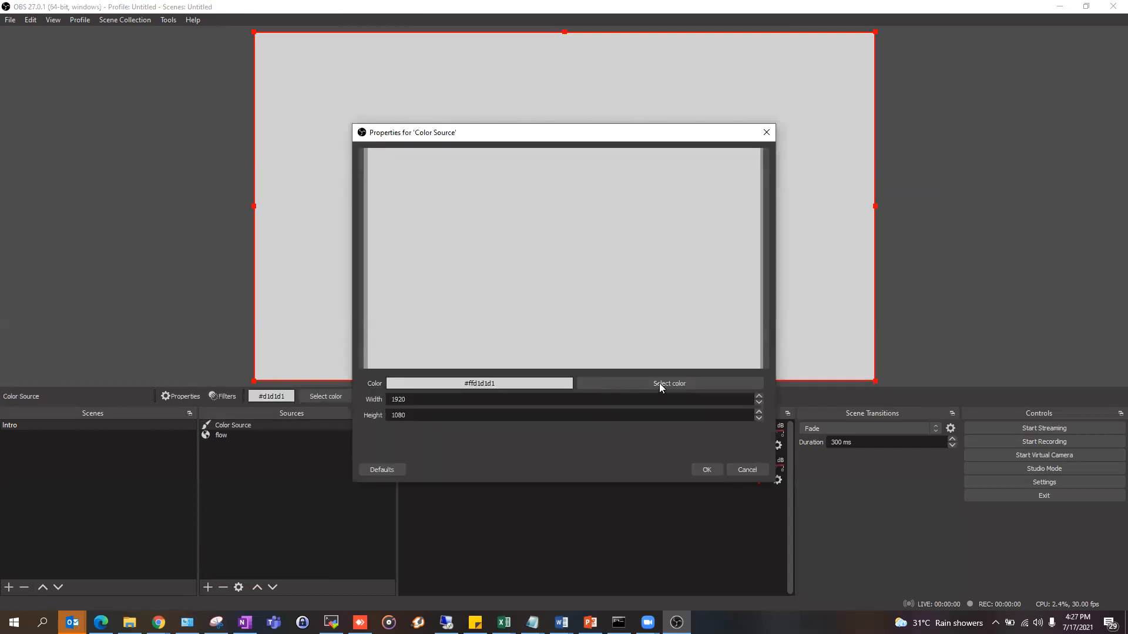
{"action": "left_click", "coordinate": [675, 383]}
{"action": "left_click", "coordinate": [491, 241]}
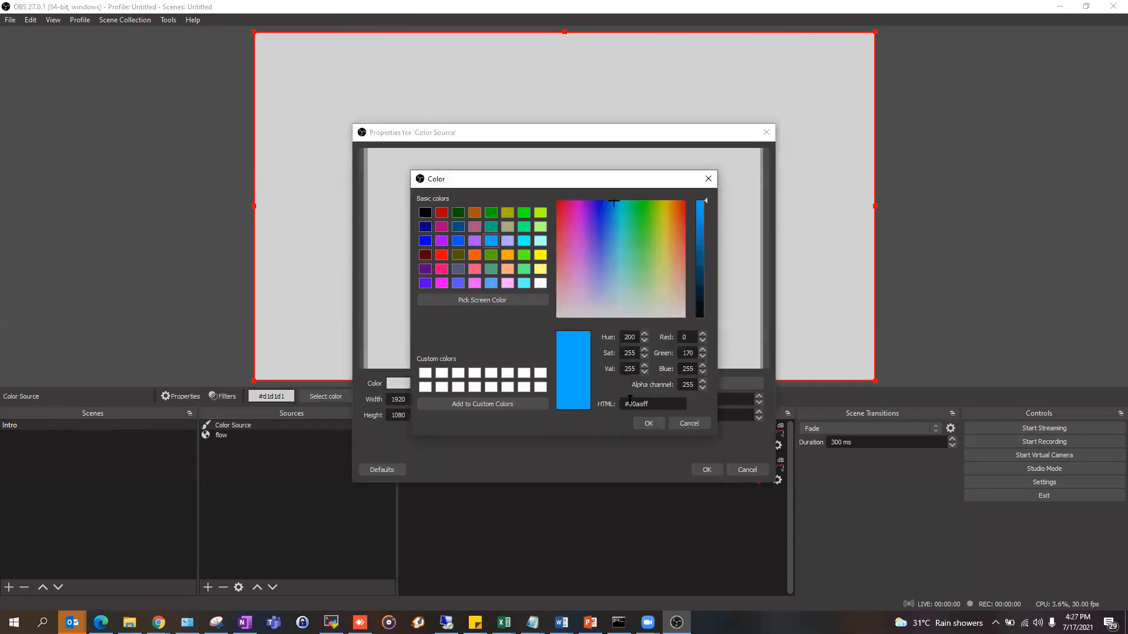
{"action": "left_click", "coordinate": [650, 424]}
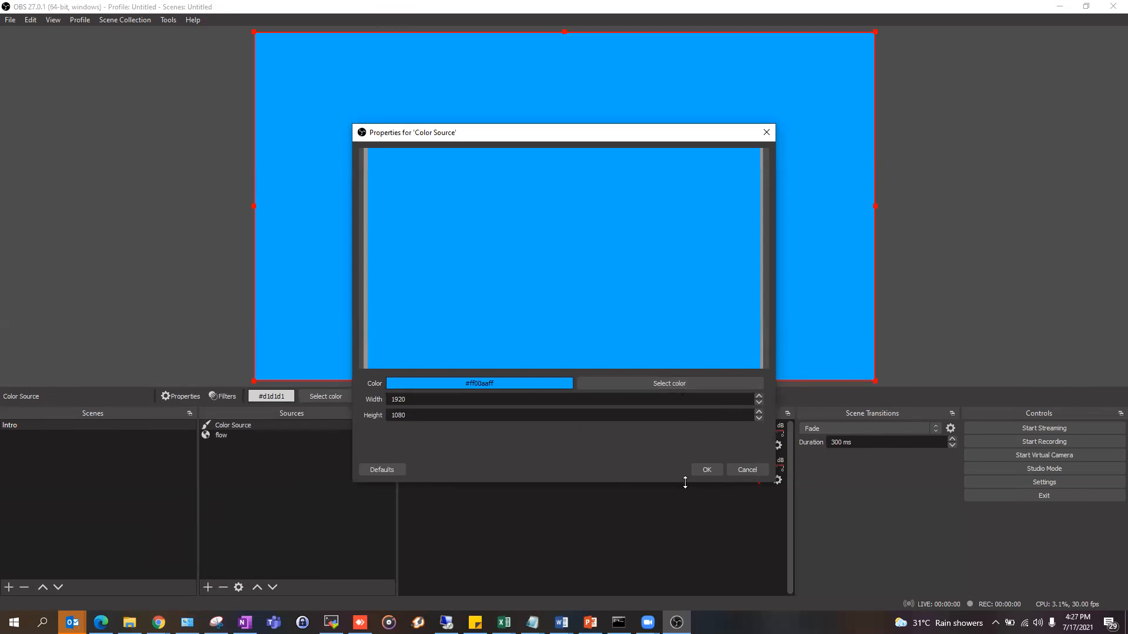
- Change the Color Source to the darker basic blue #0055ff, confirm its properties and deselect it
{"action": "left_click", "coordinate": [614, 383]}
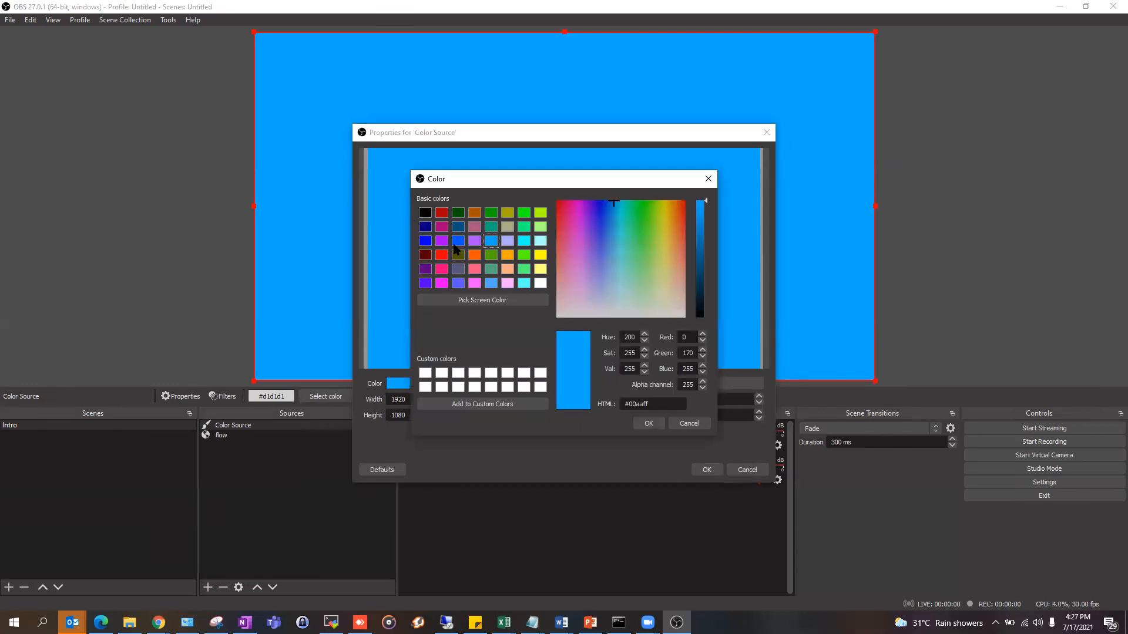
{"action": "left_click", "coordinate": [457, 241]}
{"action": "left_click", "coordinate": [648, 424]}
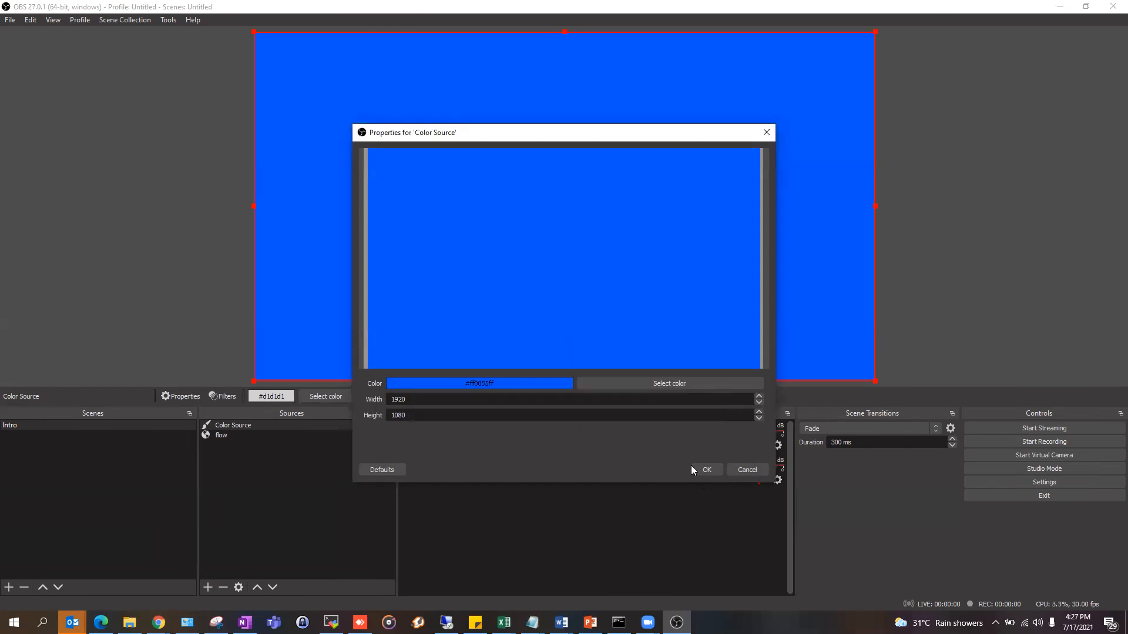
{"action": "left_click", "coordinate": [704, 469]}
{"action": "left_click", "coordinate": [982, 206]}
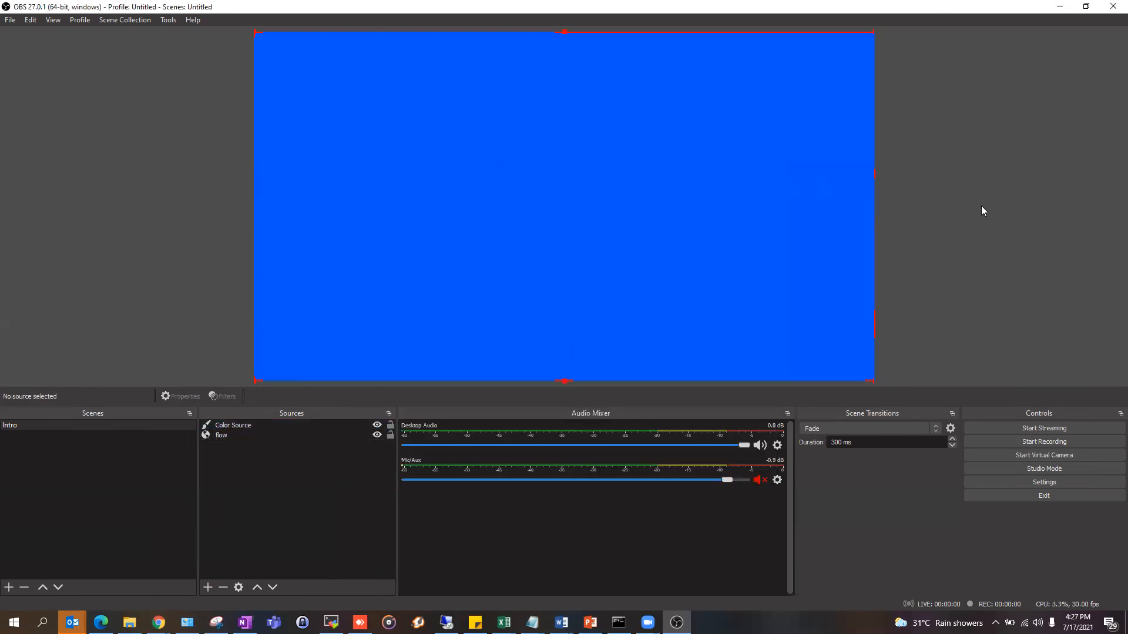
{"action": "left_click", "coordinate": [496, 199]}
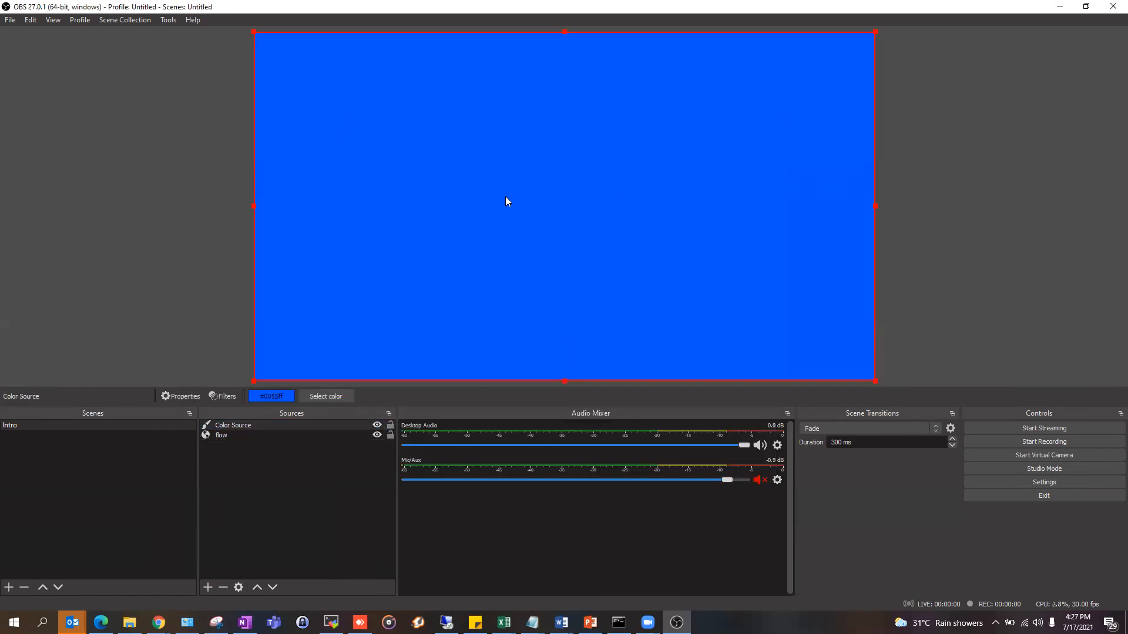
{"action": "left_click", "coordinate": [534, 199]}
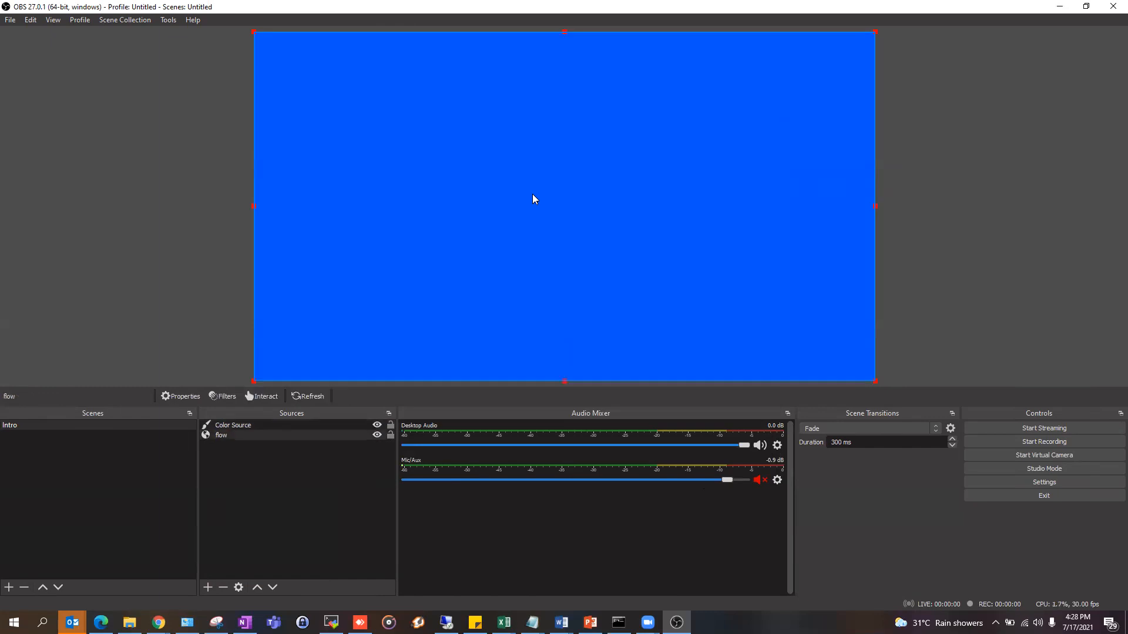
{"action": "left_click", "coordinate": [532, 199]}
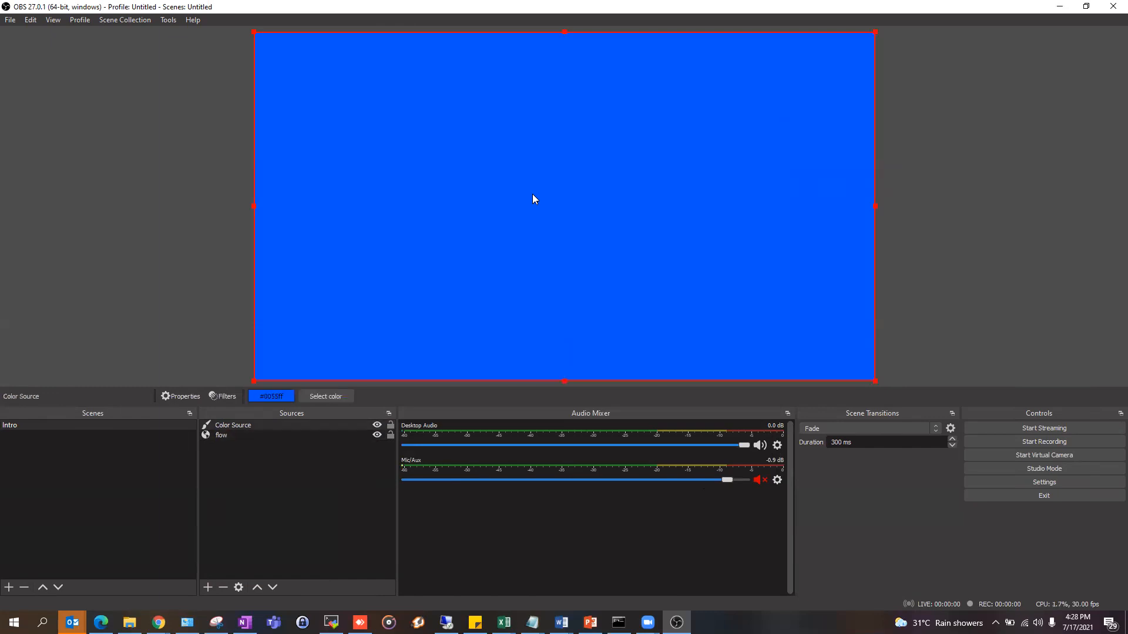
{"action": "left_click", "coordinate": [958, 235]}
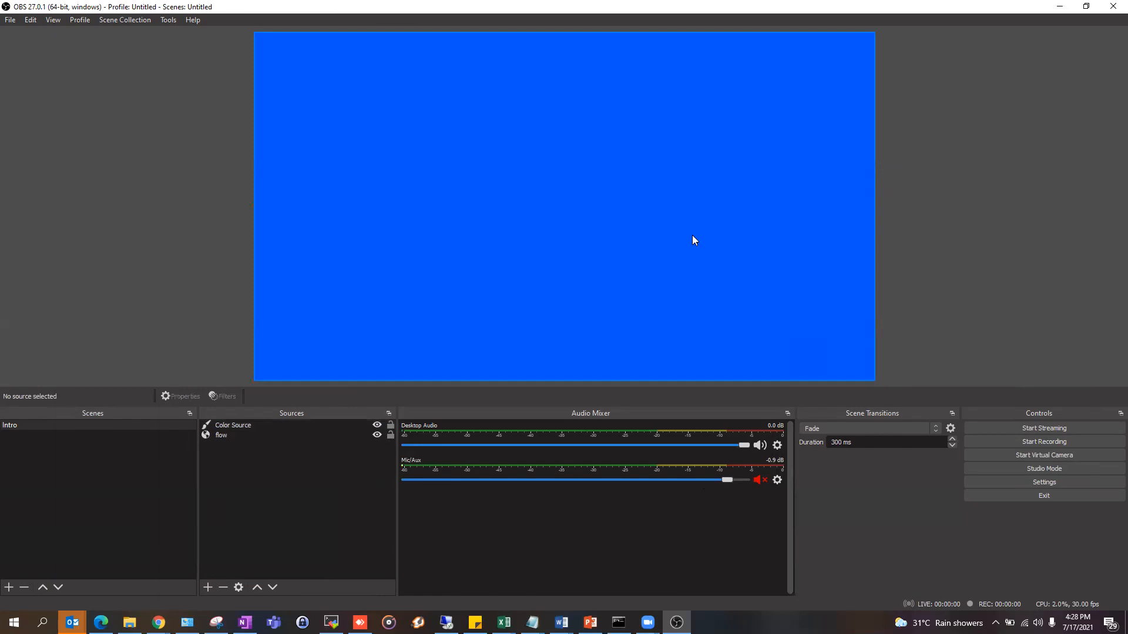
{"action": "left_click", "coordinate": [693, 240]}
{"action": "left_click", "coordinate": [948, 233]}
{"action": "left_click", "coordinate": [658, 222]}
{"action": "left_click", "coordinate": [964, 226]}
- Shrink the blue Color Source by hand to about half the canvas width and place it over the middle of the flow page
{"action": "left_click", "coordinate": [514, 214]}
{"action": "left_click_drag", "start_coordinate": [499, 144], "coordinate": [557, 195]}
{"action": "left_click_drag", "start_coordinate": [695, 139], "coordinate": [716, 196]}
{"action": "left_click_drag", "start_coordinate": [660, 249], "coordinate": [586, 137]}
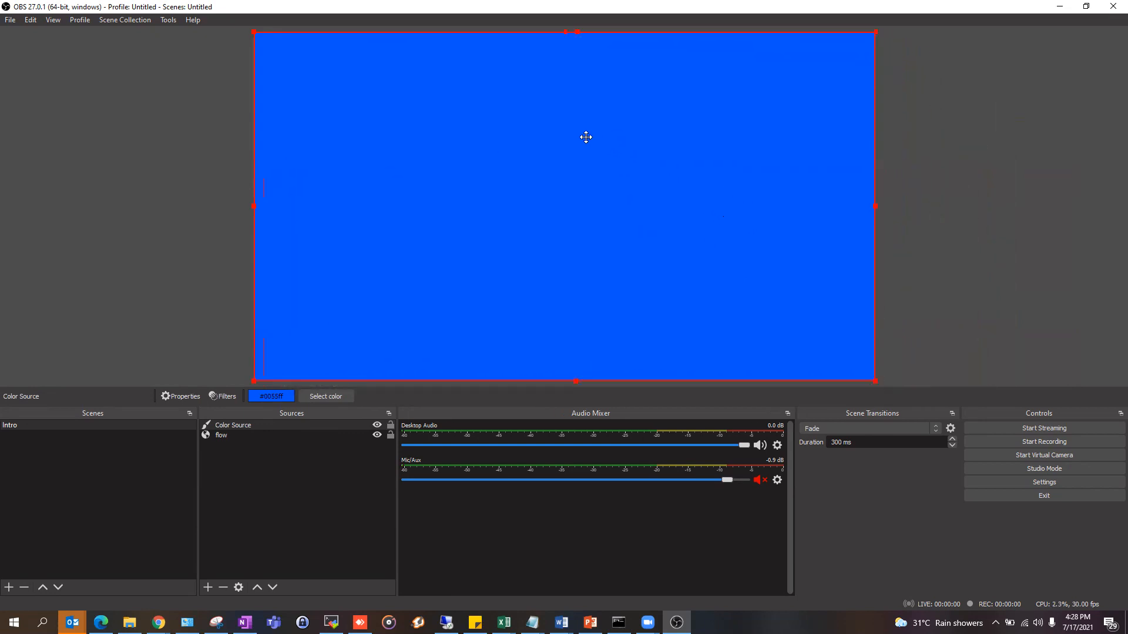
{"action": "left_click_drag", "start_coordinate": [831, 51], "coordinate": [721, 171]}
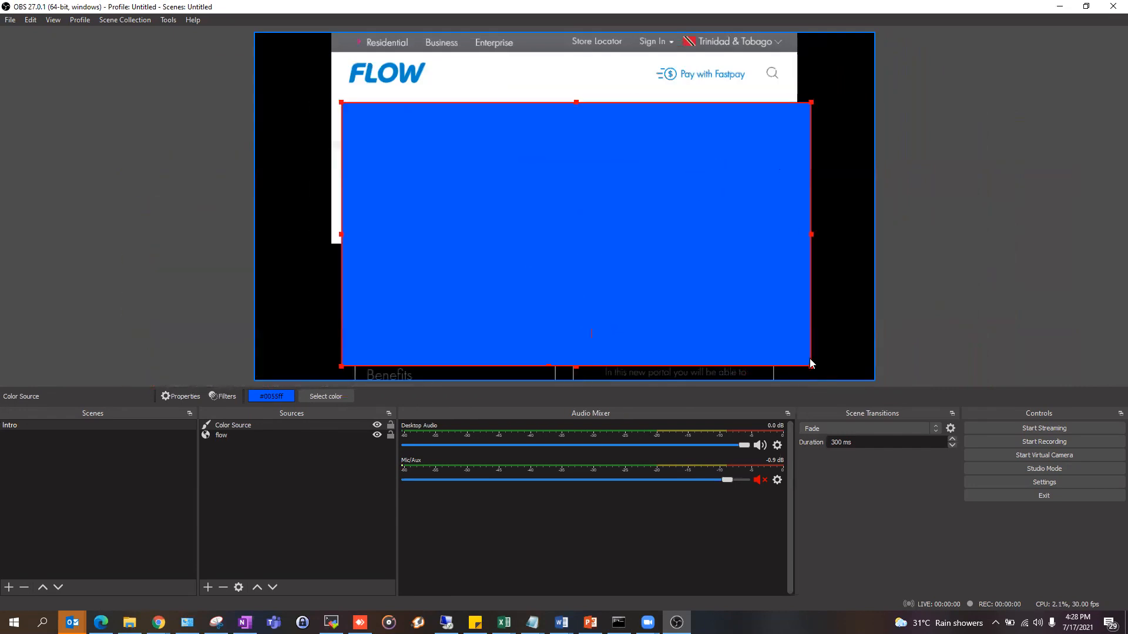
{"action": "left_click_drag", "start_coordinate": [808, 363], "coordinate": [659, 282]}
{"action": "left_click_drag", "start_coordinate": [503, 139], "coordinate": [593, 220]}
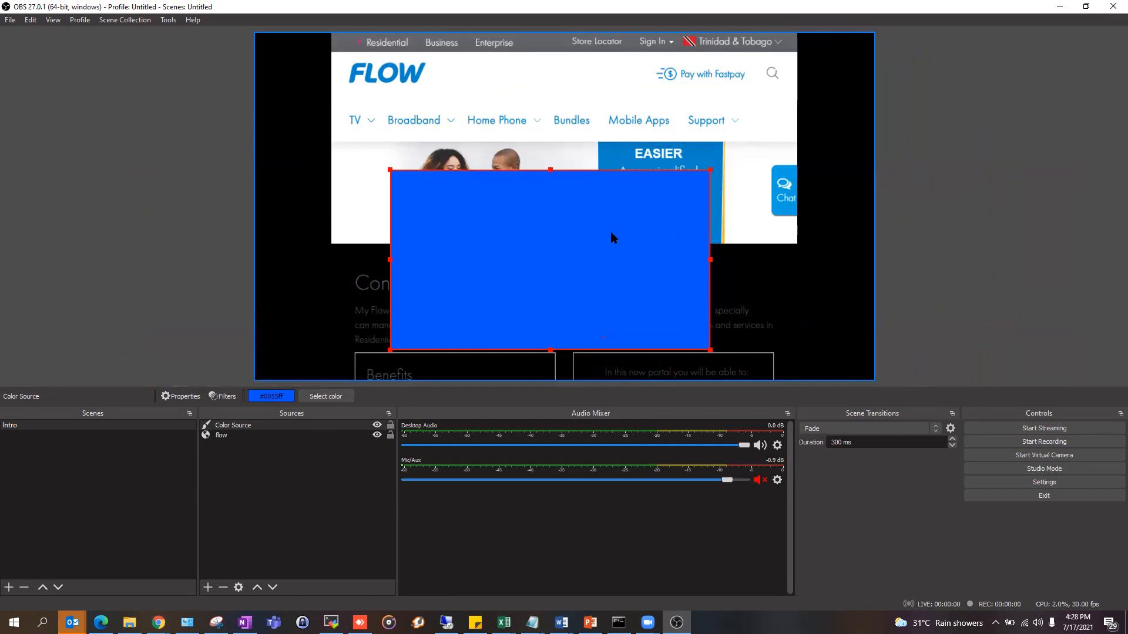
{"action": "right_click", "coordinate": [592, 230]}
{"action": "left_click", "coordinate": [1009, 214]}
- Compare the two sources by selecting each in turn, and move the Color Source below flow in the stacking order
{"action": "left_click", "coordinate": [250, 426]}
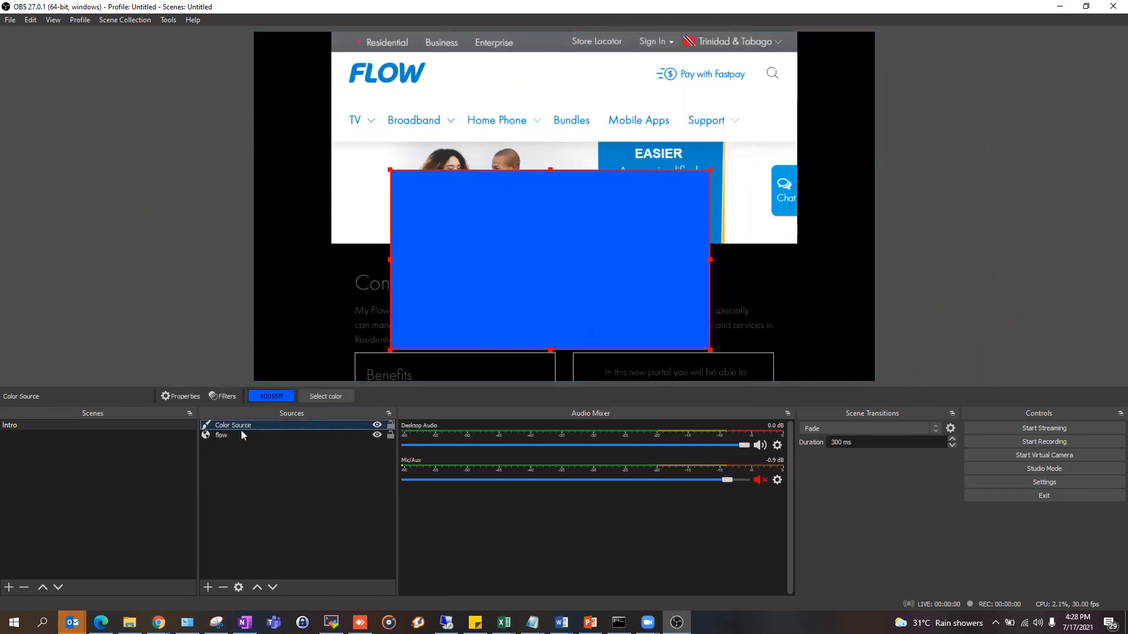
{"action": "left_click", "coordinate": [236, 434]}
{"action": "left_click", "coordinate": [233, 429]}
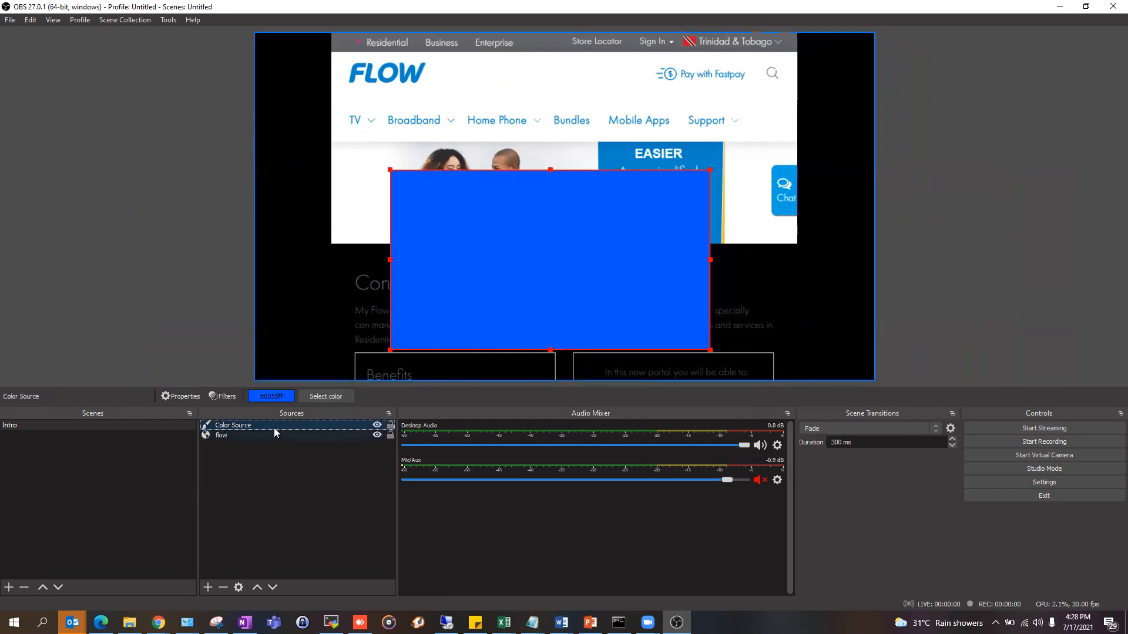
{"action": "left_click", "coordinate": [230, 434]}
{"action": "left_click", "coordinate": [249, 427]}
{"action": "left_click", "coordinate": [239, 435]}
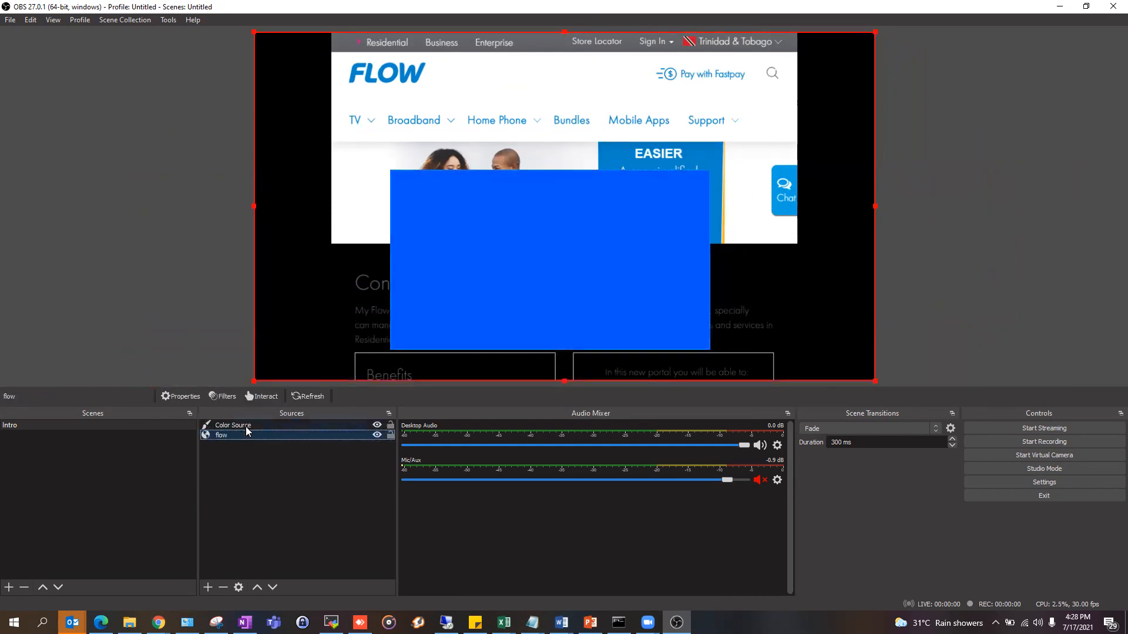
{"action": "left_click", "coordinate": [247, 426]}
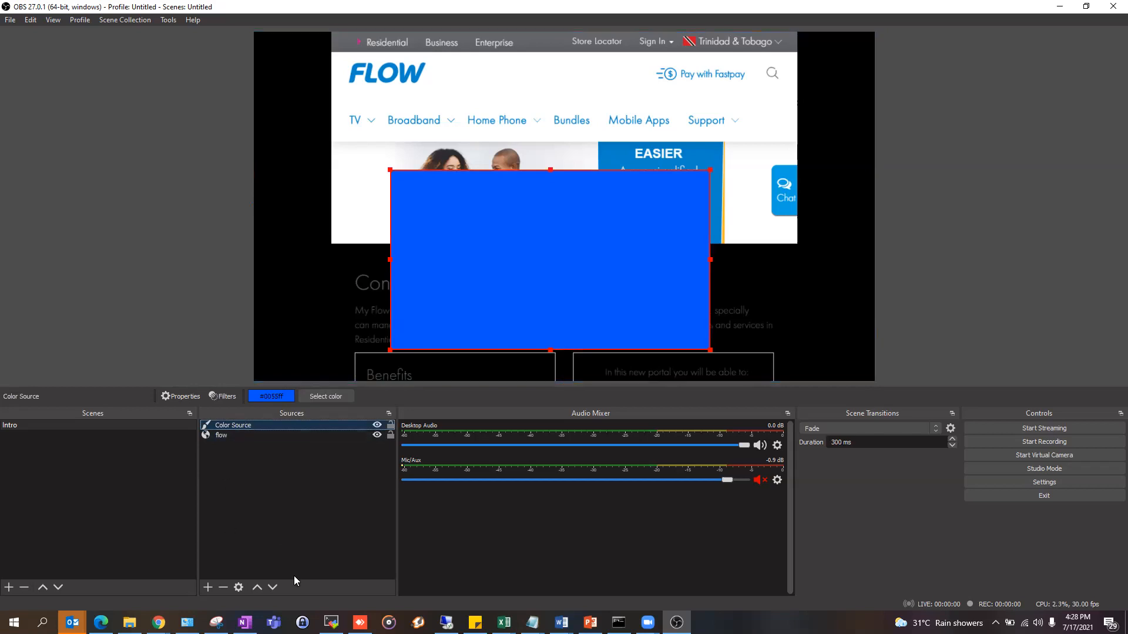
{"action": "left_click", "coordinate": [273, 588]}
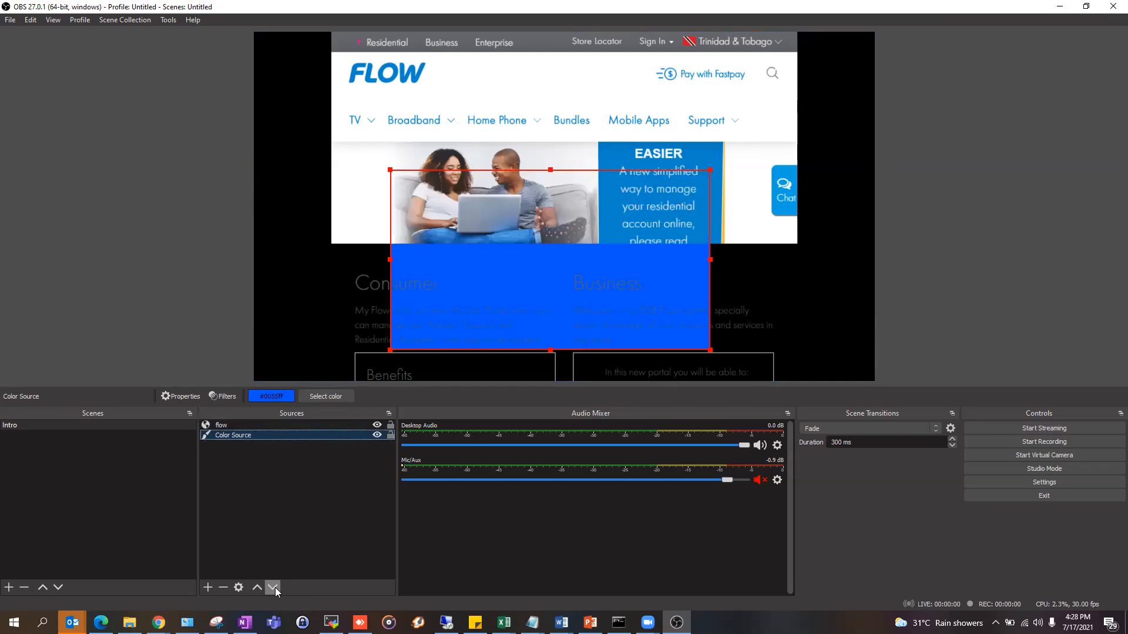
{"action": "left_click", "coordinate": [304, 516]}
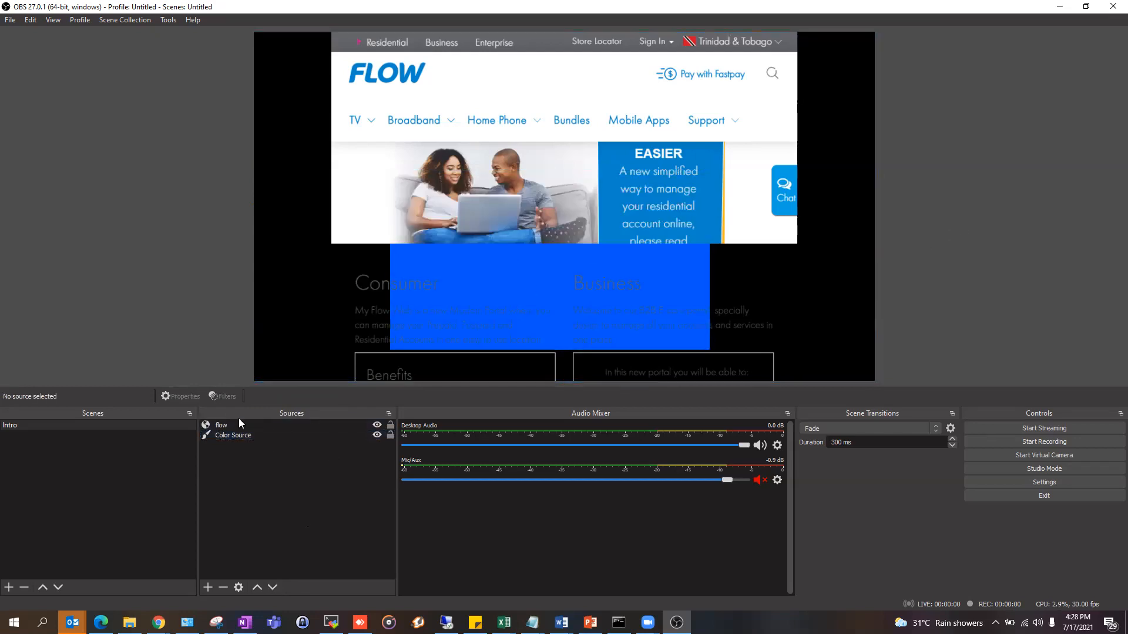
- Try moving the flow source around the preview, and bring it back to cover the whole canvas
{"action": "left_click", "coordinate": [640, 292]}
{"action": "left_click_drag", "start_coordinate": [814, 242], "coordinate": [834, 255]}
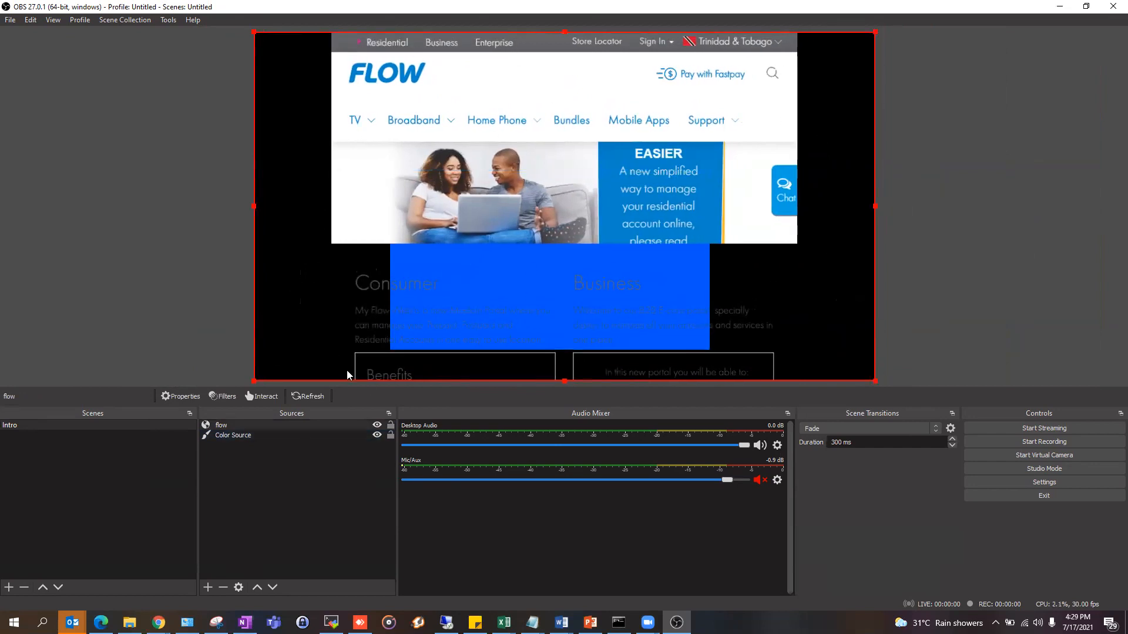
{"action": "left_click_drag", "start_coordinate": [393, 282], "coordinate": [468, 274]}
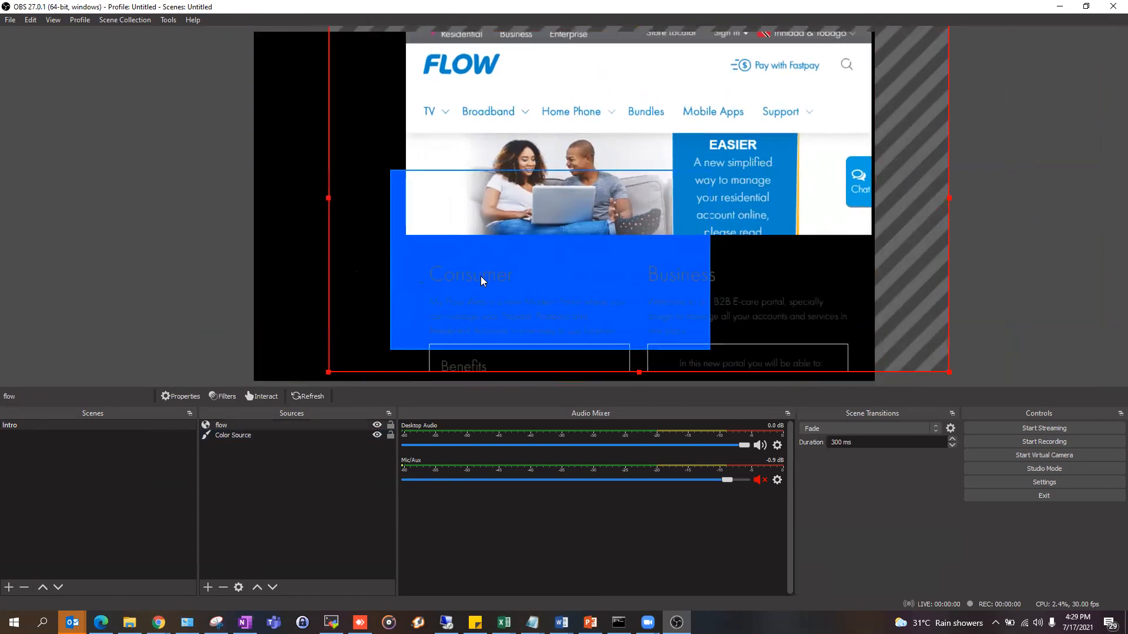
{"action": "left_click_drag", "start_coordinate": [879, 264], "coordinate": [781, 281]}
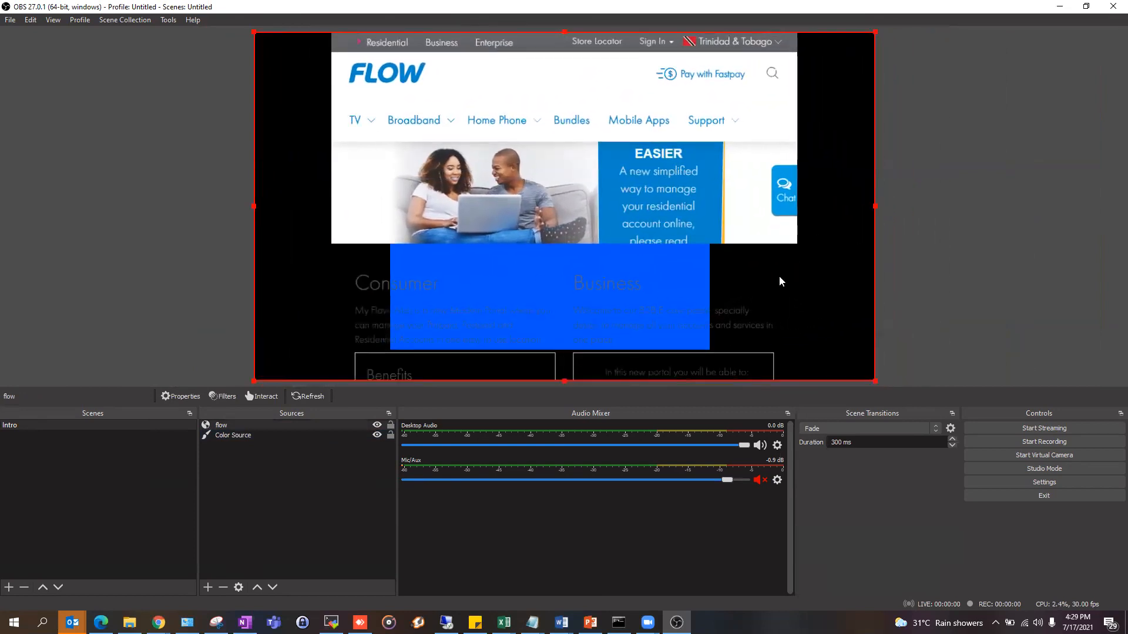
{"action": "left_click_drag", "start_coordinate": [611, 307], "coordinate": [587, 308]}
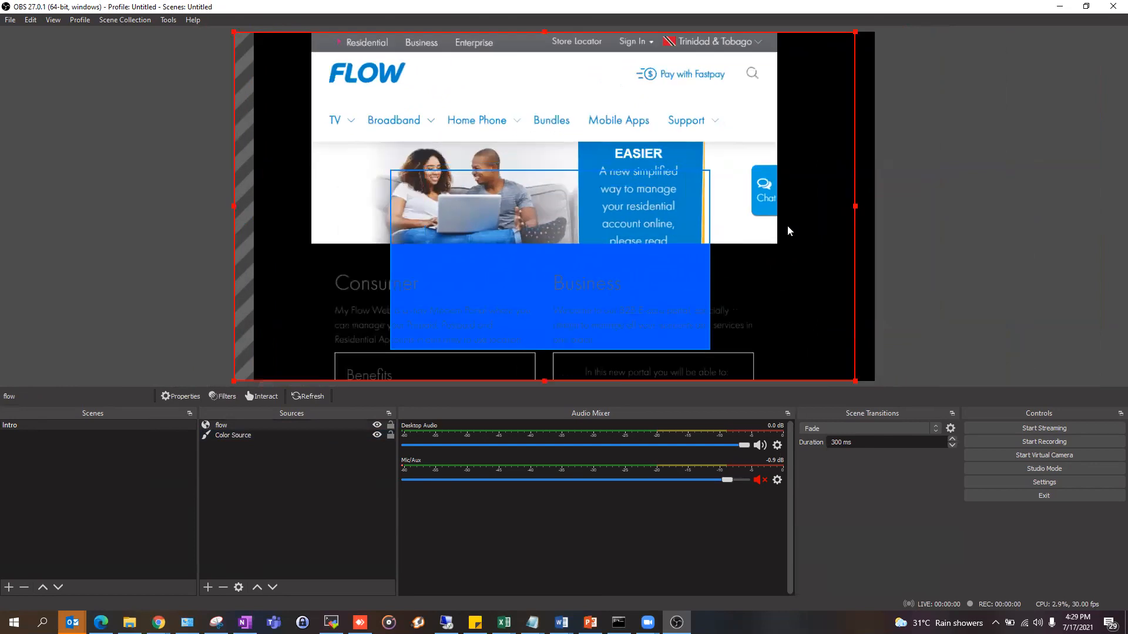
{"action": "left_click_drag", "start_coordinate": [788, 226], "coordinate": [883, 212]}
{"action": "left_click_drag", "start_coordinate": [443, 157], "coordinate": [624, 268]}
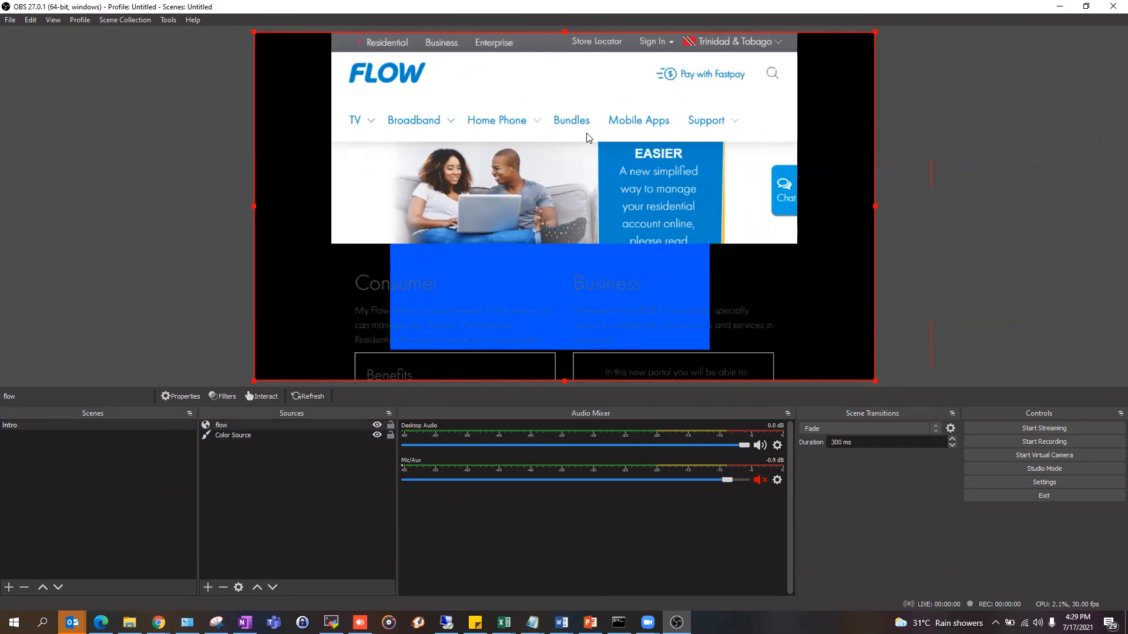
- Try repositioning content with the Color Source locked, and switch the lock over to the flow source
{"action": "left_click", "coordinate": [390, 435]}
{"action": "left_click_drag", "start_coordinate": [463, 196], "coordinate": [644, 194]}
{"action": "left_click_drag", "start_coordinate": [450, 183], "coordinate": [463, 196]}
{"action": "left_click", "coordinate": [390, 425]}
{"action": "left_click", "coordinate": [390, 435]}
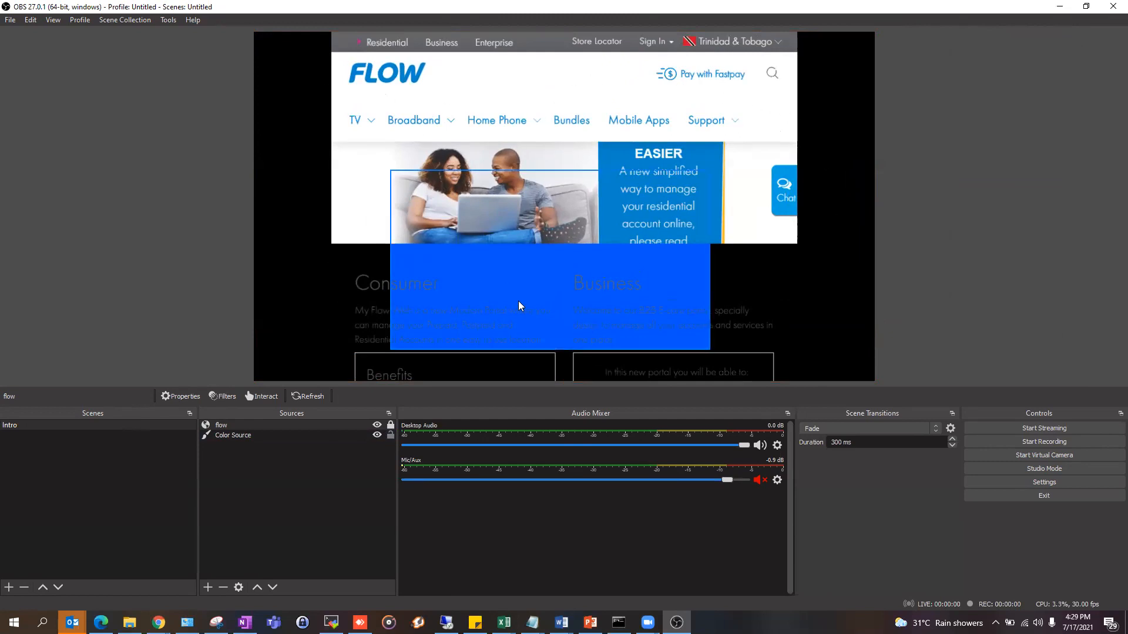
- Move the Color Source toward the left side of the canvas behind the flow page and lock it in place
{"action": "left_click", "coordinate": [535, 281]}
{"action": "left_click_drag", "start_coordinate": [459, 226], "coordinate": [517, 189]}
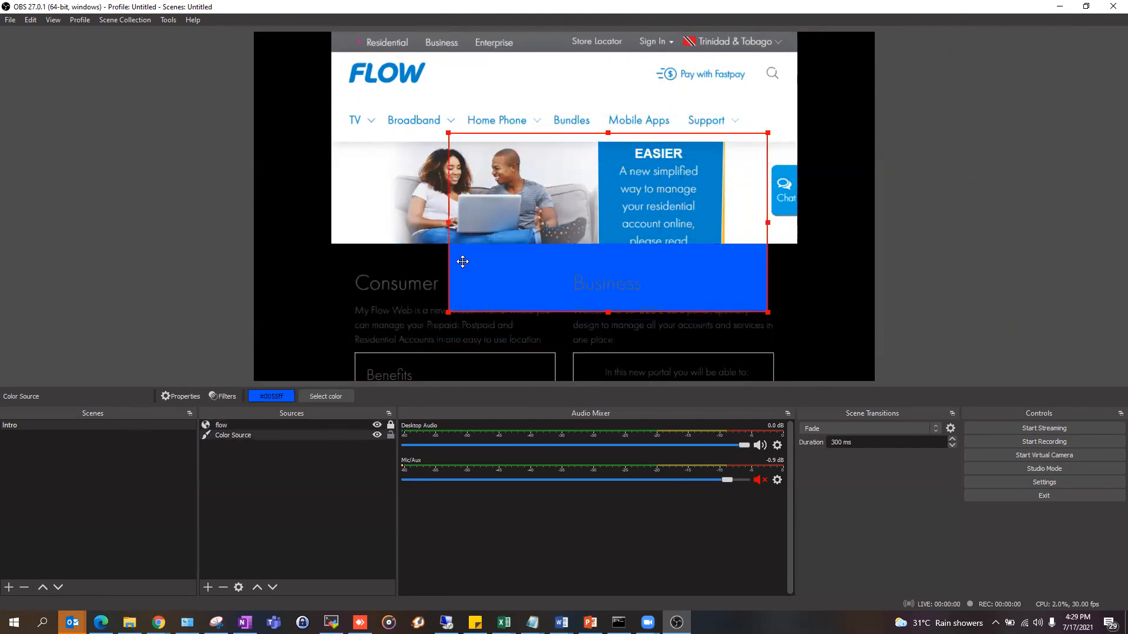
{"action": "left_click_drag", "start_coordinate": [462, 262], "coordinate": [339, 278]}
{"action": "left_click", "coordinate": [391, 436]}
{"action": "left_click", "coordinate": [441, 196]}
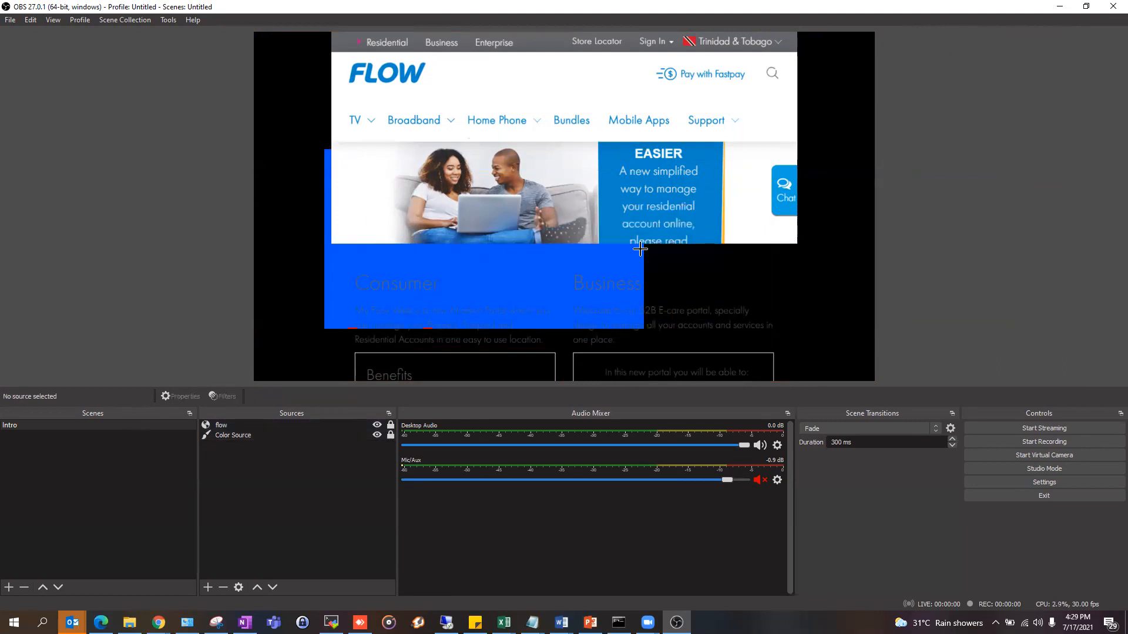
- Add a new Display Capture source named 2ndScreen to the Intro scene
{"action": "left_click", "coordinate": [208, 588]}
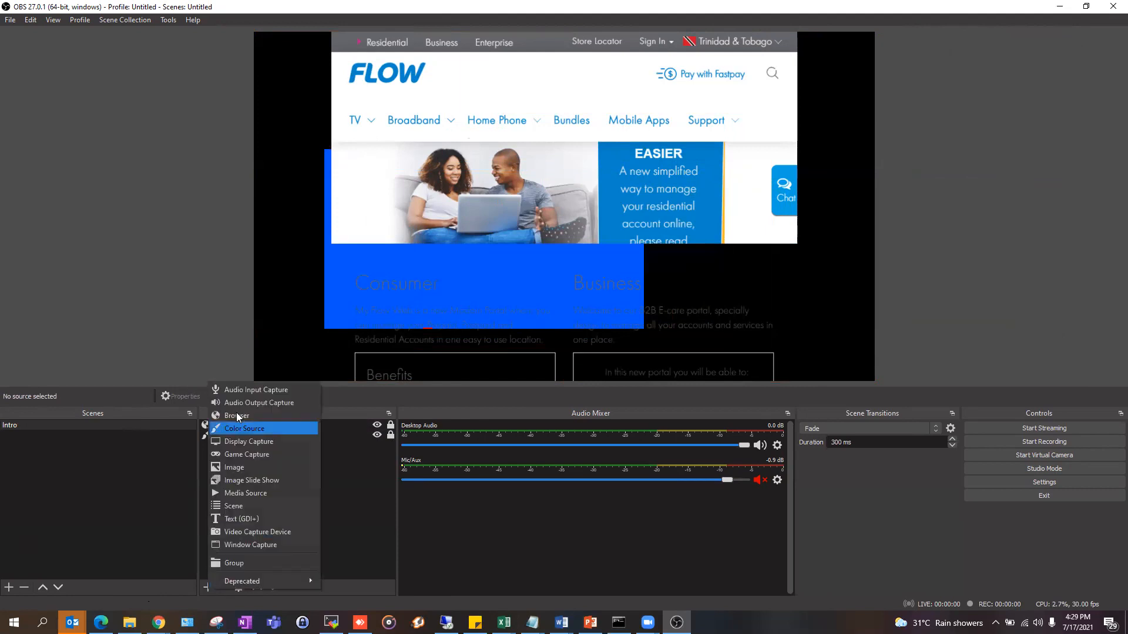
{"action": "left_click", "coordinate": [233, 445]}
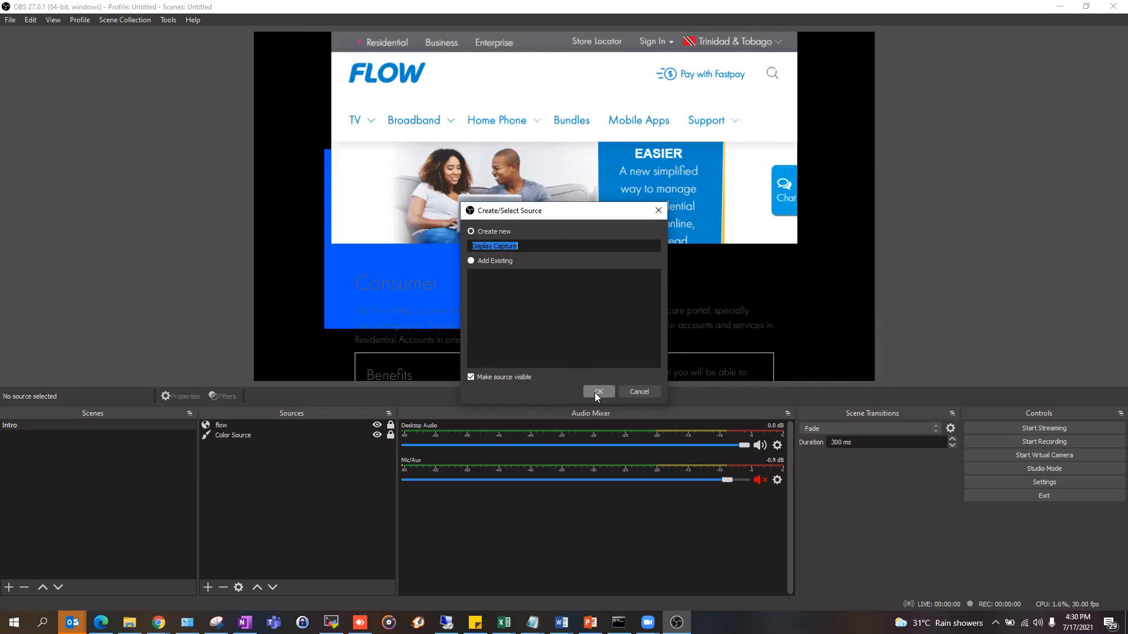
{"action": "type", "text": "2ndScreen"}
{"action": "left_click", "coordinate": [595, 394]}
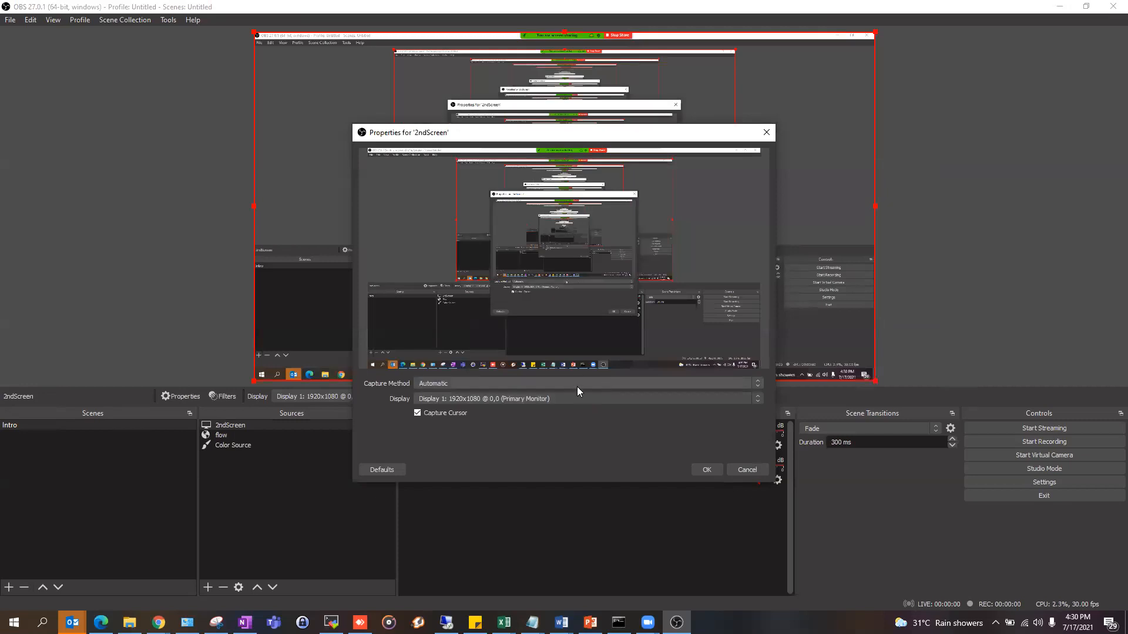
- Look through the available capture methods for the 2ndScreen source, keeping Automatic
{"action": "left_click", "coordinate": [486, 383]}
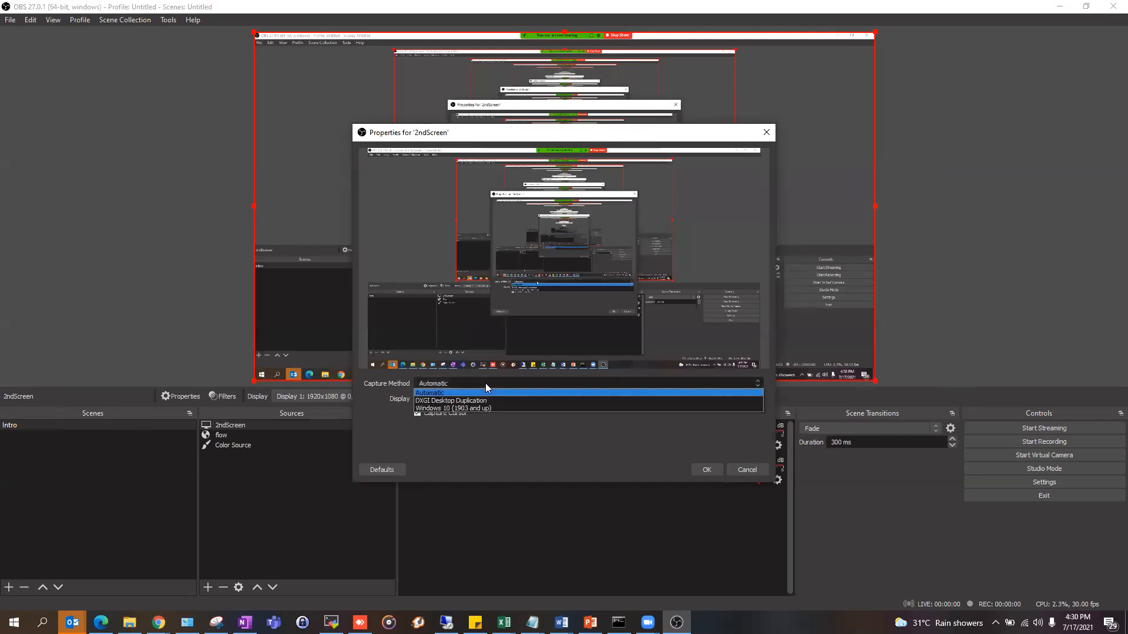
{"action": "left_click", "coordinate": [485, 383]}
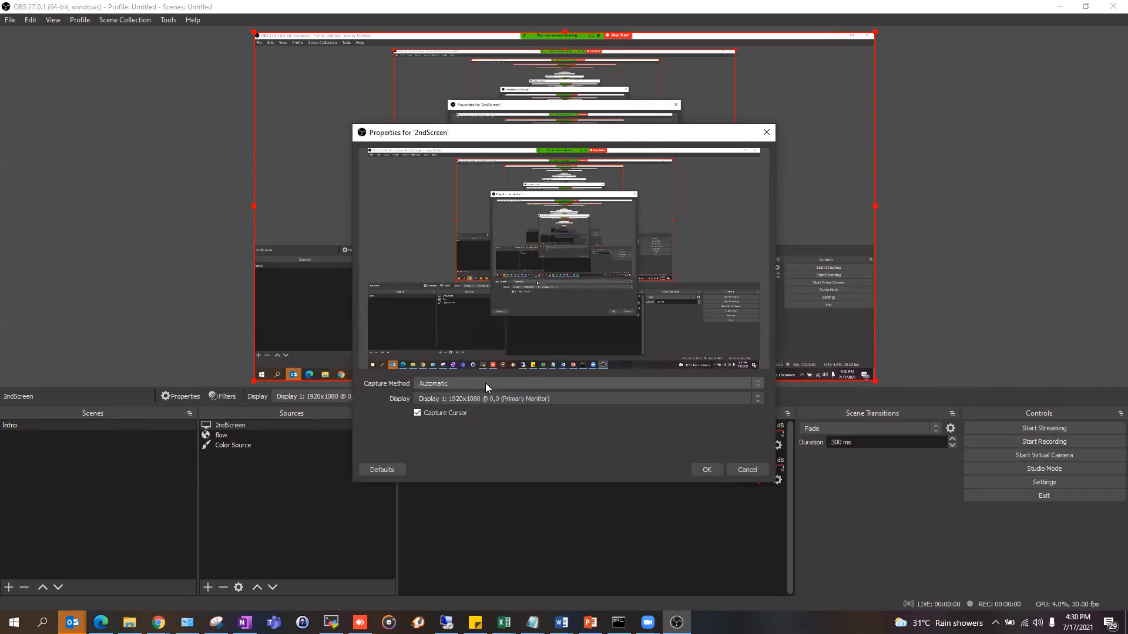
{"action": "left_click", "coordinate": [485, 383]}
{"action": "left_click", "coordinate": [484, 383]}
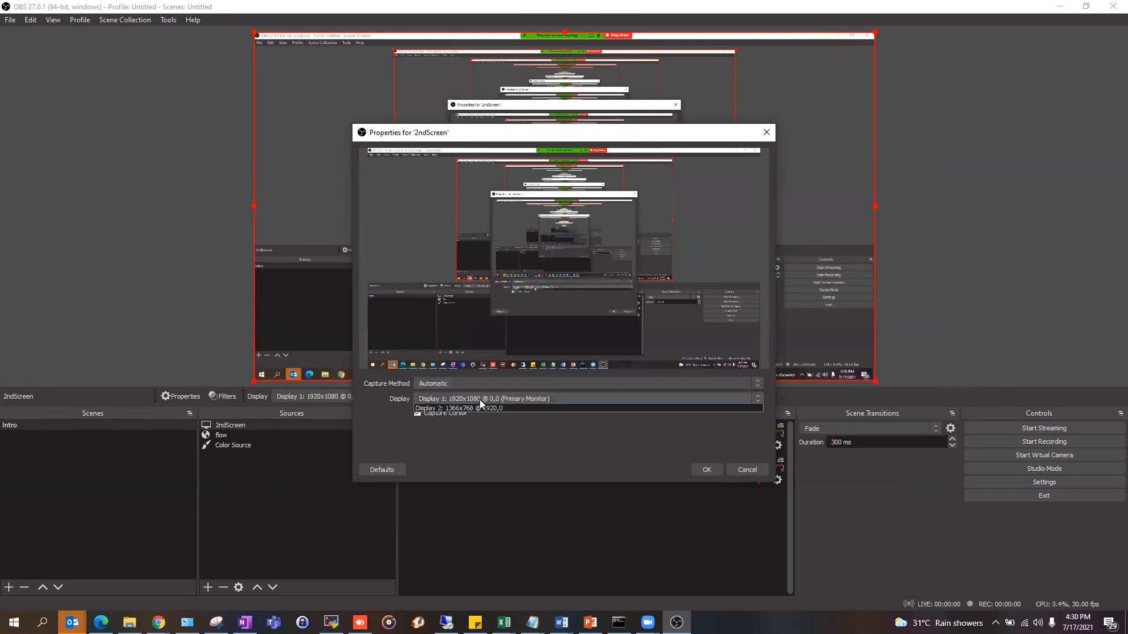
- Set 2ndScreen to capture Display 2: 1366x768 @ 1920,0 with the cursor included, and accept the properties
{"action": "left_click", "coordinate": [481, 400]}
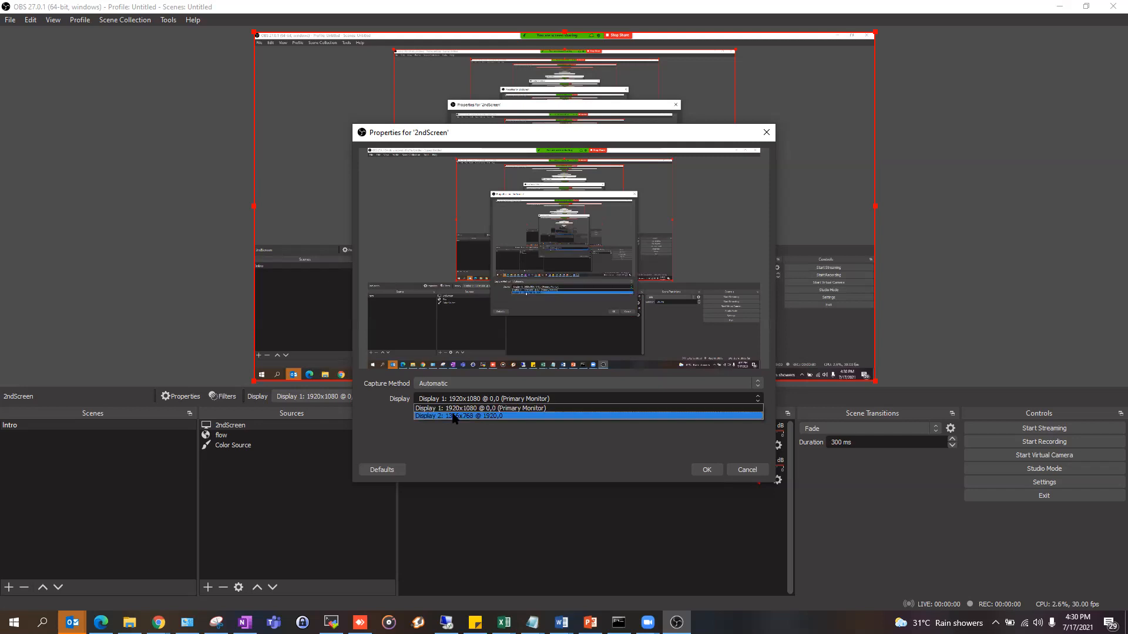
{"action": "left_click", "coordinate": [454, 416]}
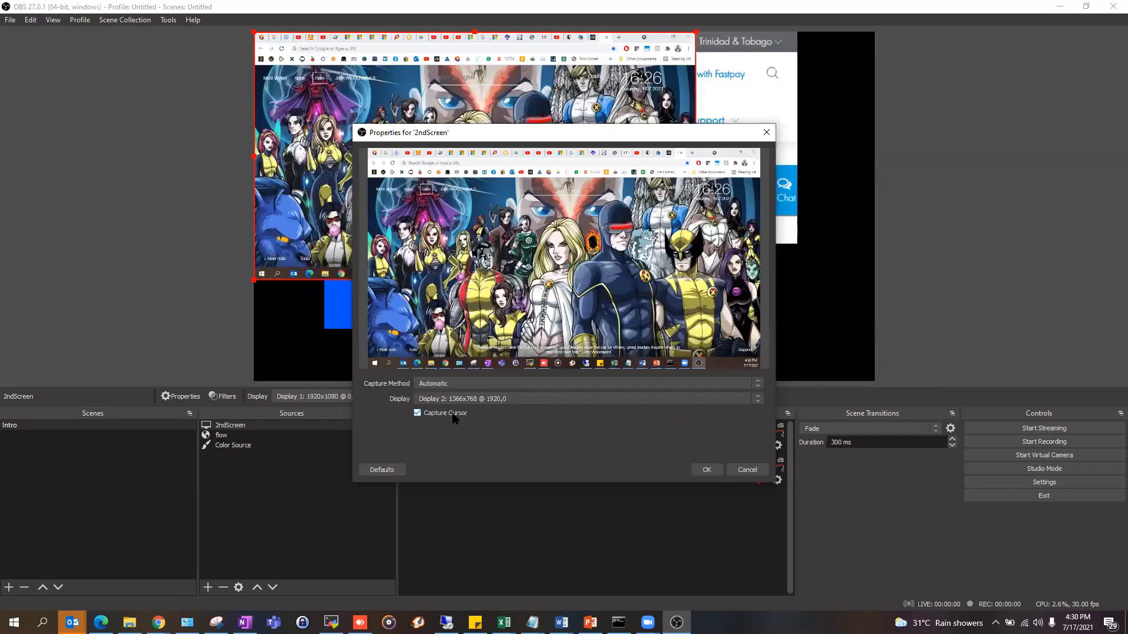
{"action": "left_click", "coordinate": [483, 401]}
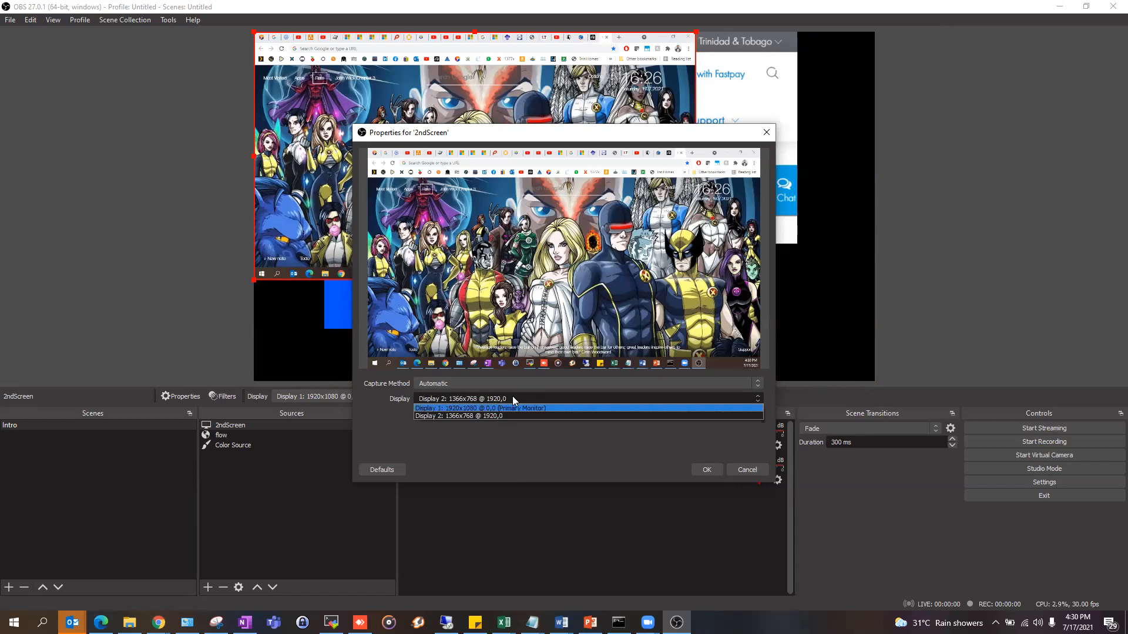
{"action": "left_click", "coordinate": [522, 435]}
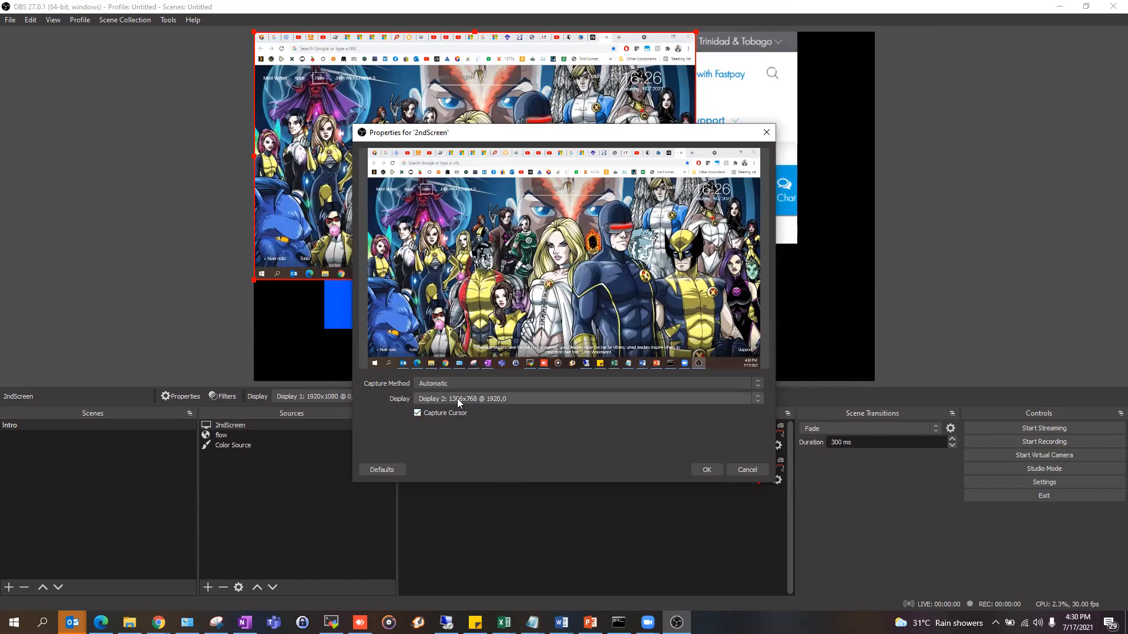
{"action": "left_click", "coordinate": [419, 413]}
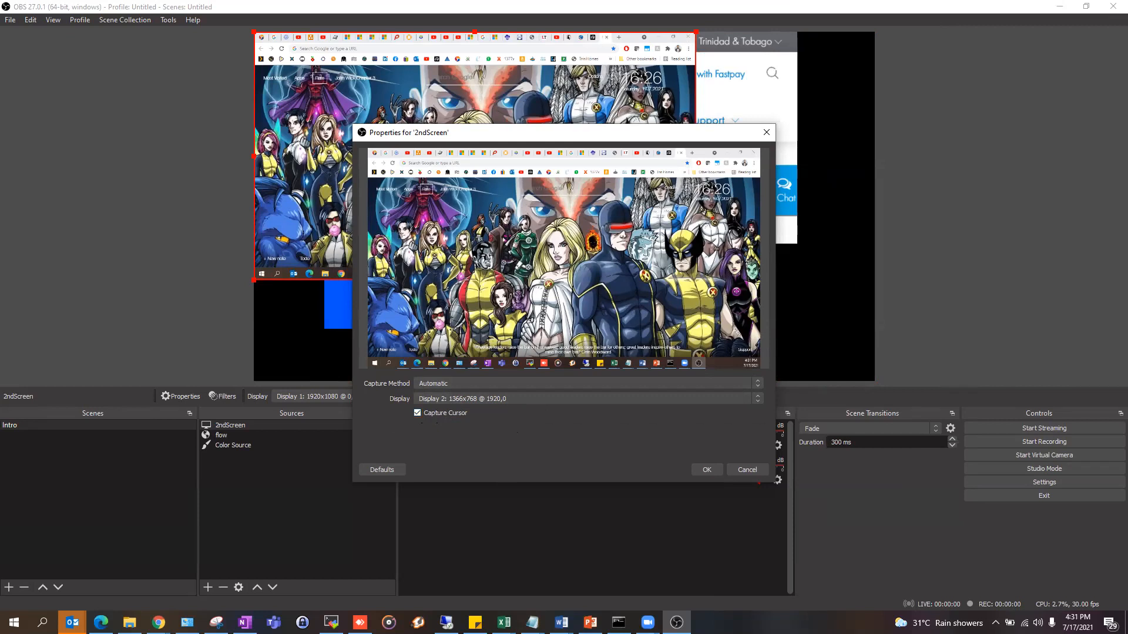
{"action": "left_click", "coordinate": [442, 413]}
{"action": "left_click", "coordinate": [707, 470]}
- Move the 2ndScreen capture toward the lower right of the canvas so it overlaps the flow page
{"action": "left_click_drag", "start_coordinate": [589, 172], "coordinate": [673, 230]}
{"action": "left_click_drag", "start_coordinate": [532, 233], "coordinate": [607, 202]}
{"action": "left_click_drag", "start_coordinate": [620, 102], "coordinate": [653, 140]}
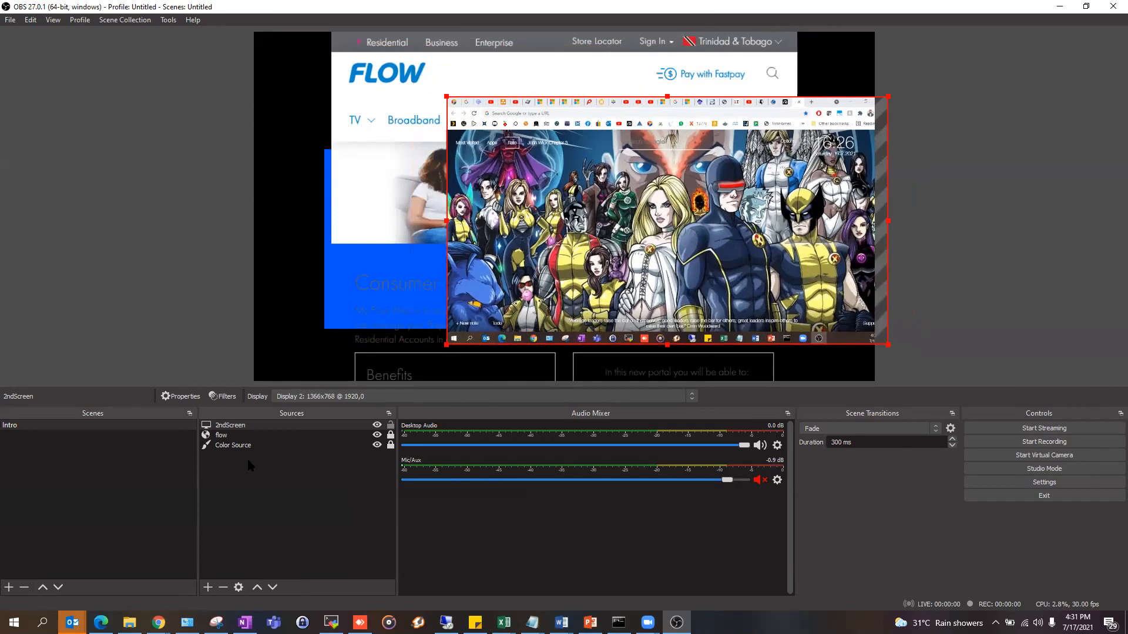
- Try out a Game Capture source by checking its capture modes and options, and remove it from the scene
{"action": "left_click", "coordinate": [206, 587]}
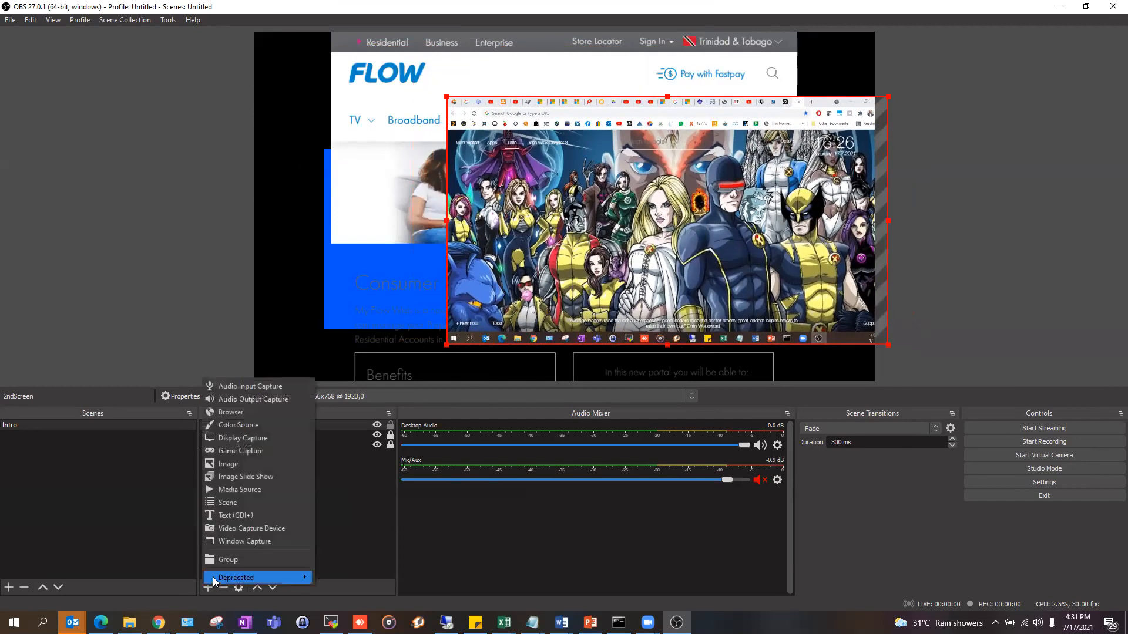
{"action": "left_click", "coordinate": [242, 452]}
{"action": "left_click", "coordinate": [600, 393]}
{"action": "left_click", "coordinate": [463, 378]}
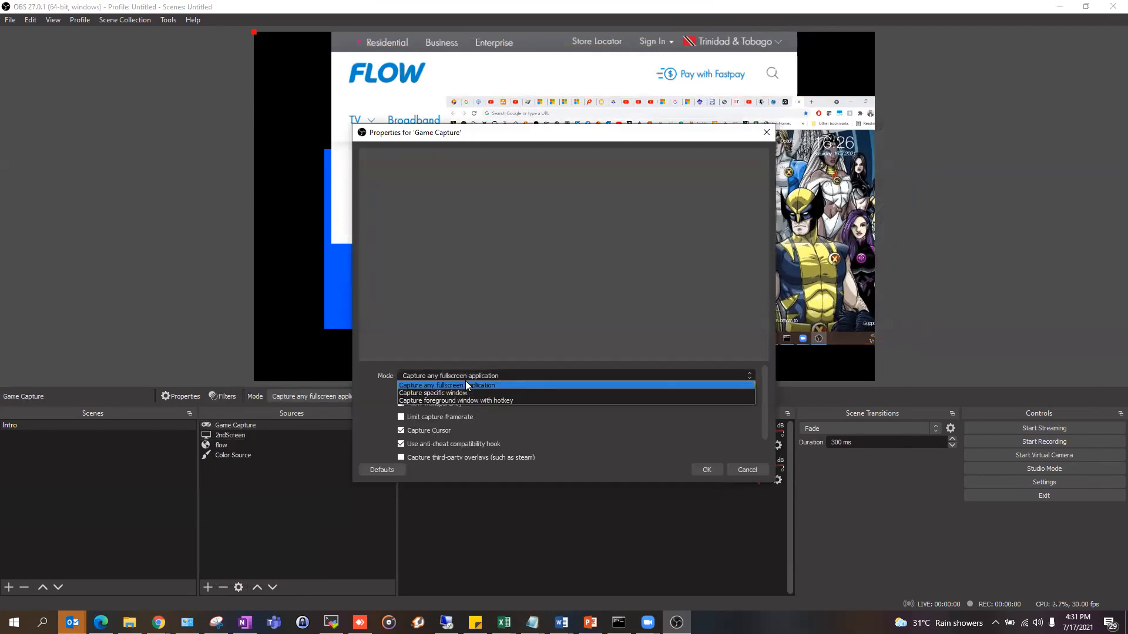
{"action": "left_click", "coordinate": [473, 381]}
{"action": "scroll", "coordinate": [542, 405], "scroll_direction": "down", "scroll_amount": 2}
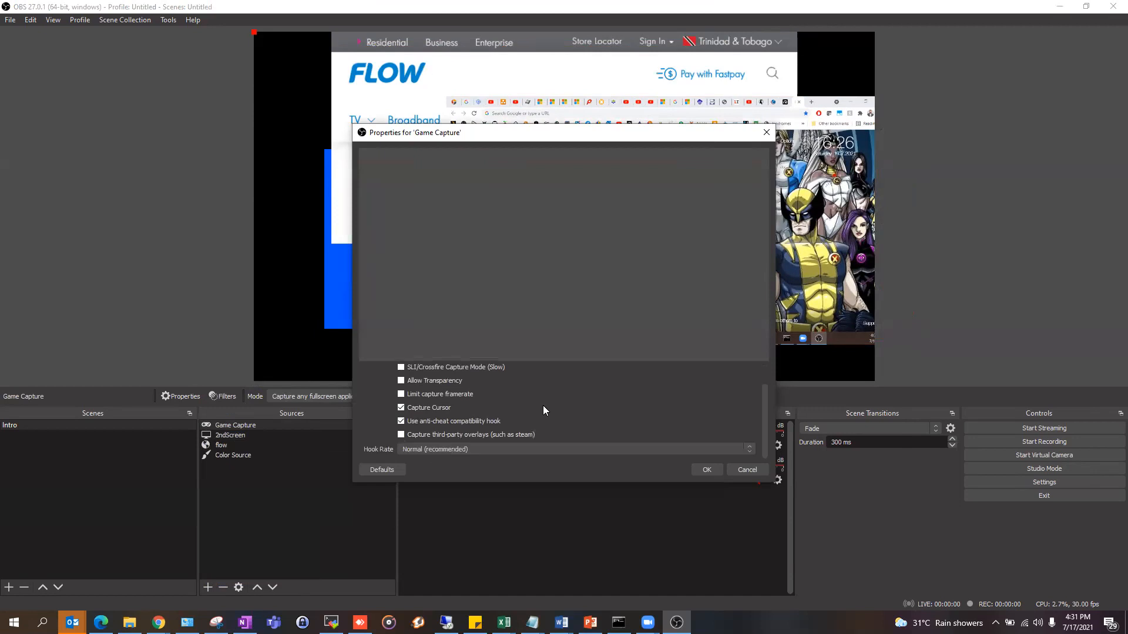
{"action": "left_click", "coordinate": [746, 470]}
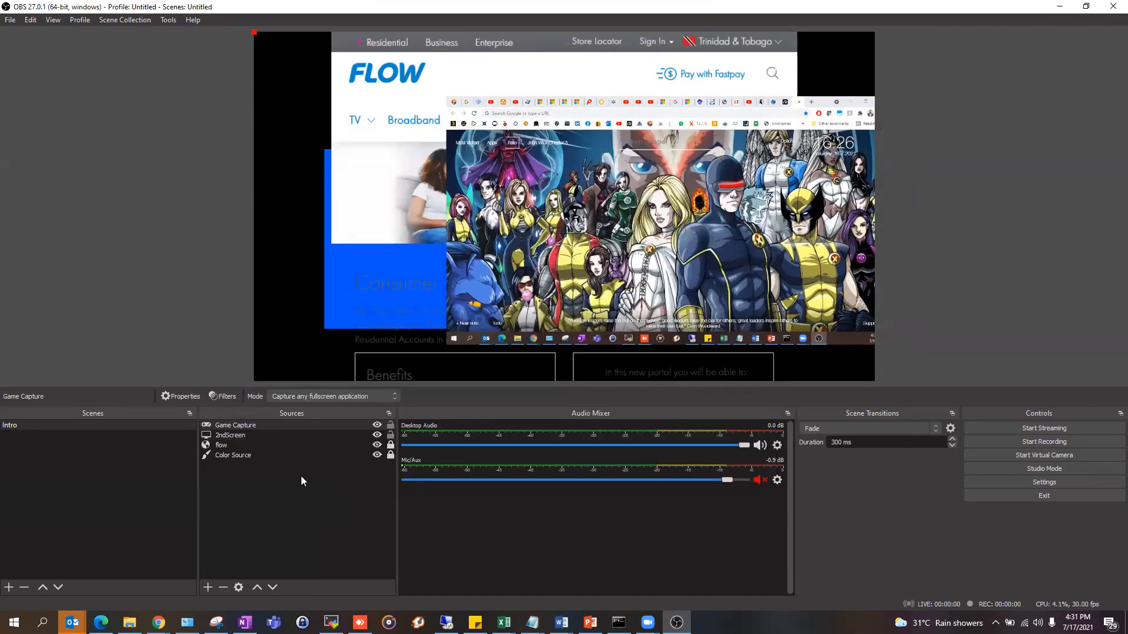
{"action": "left_click", "coordinate": [223, 587]}
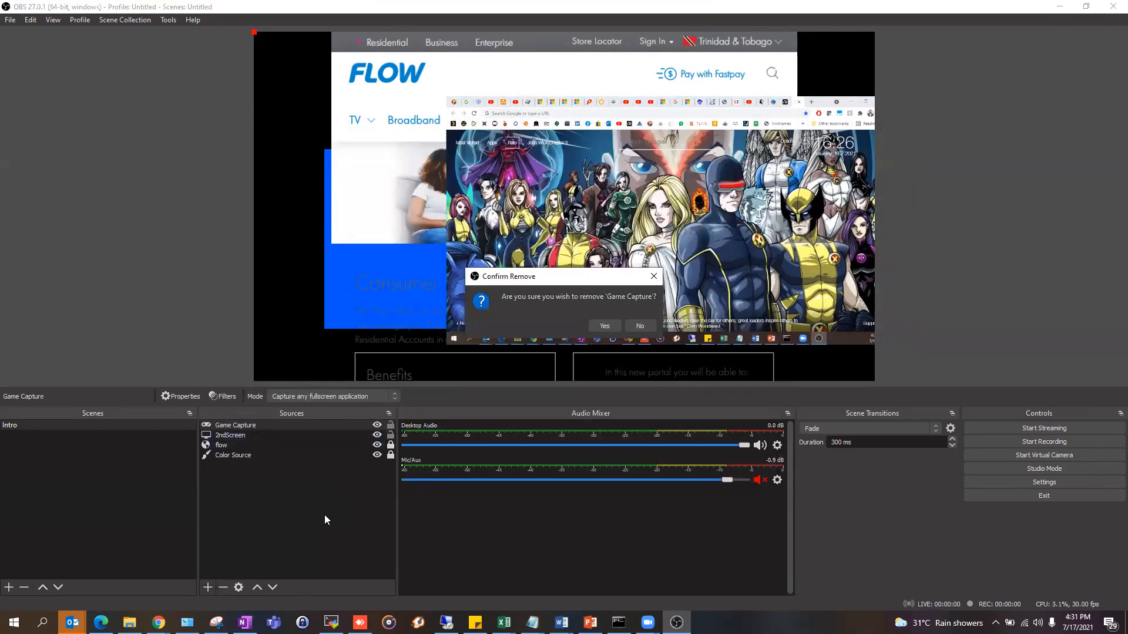
{"action": "left_click", "coordinate": [597, 329]}
- Add an Image source that shows the portrait photo of the bearded man from the Pictures folder
{"action": "left_click", "coordinate": [209, 587]}
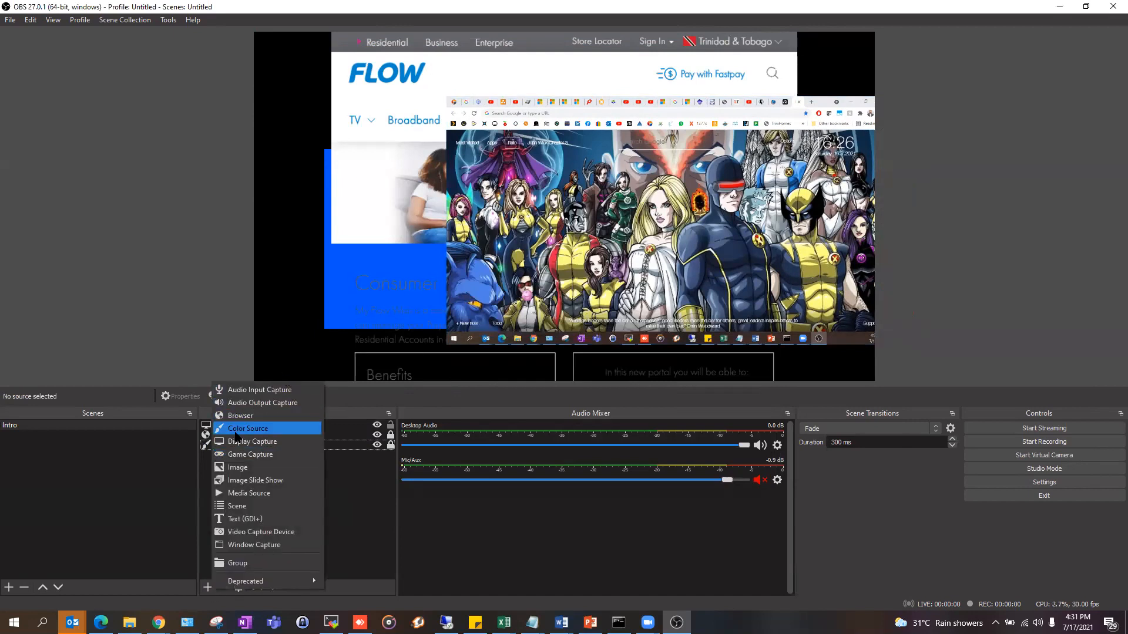
{"action": "left_click", "coordinate": [265, 468]}
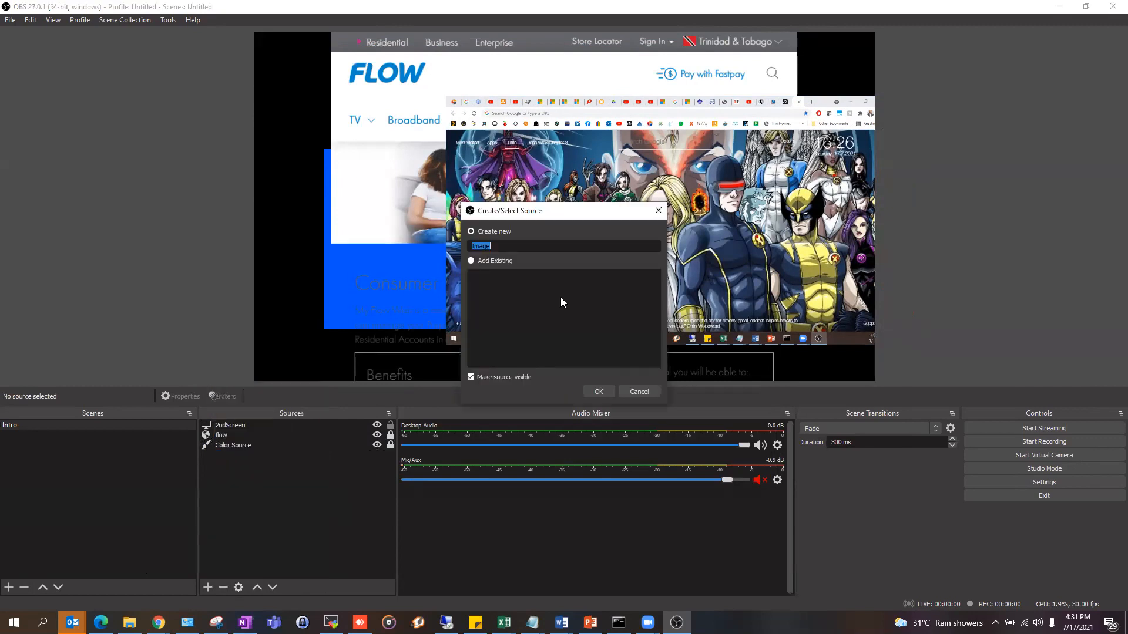
{"action": "left_click", "coordinate": [597, 391]}
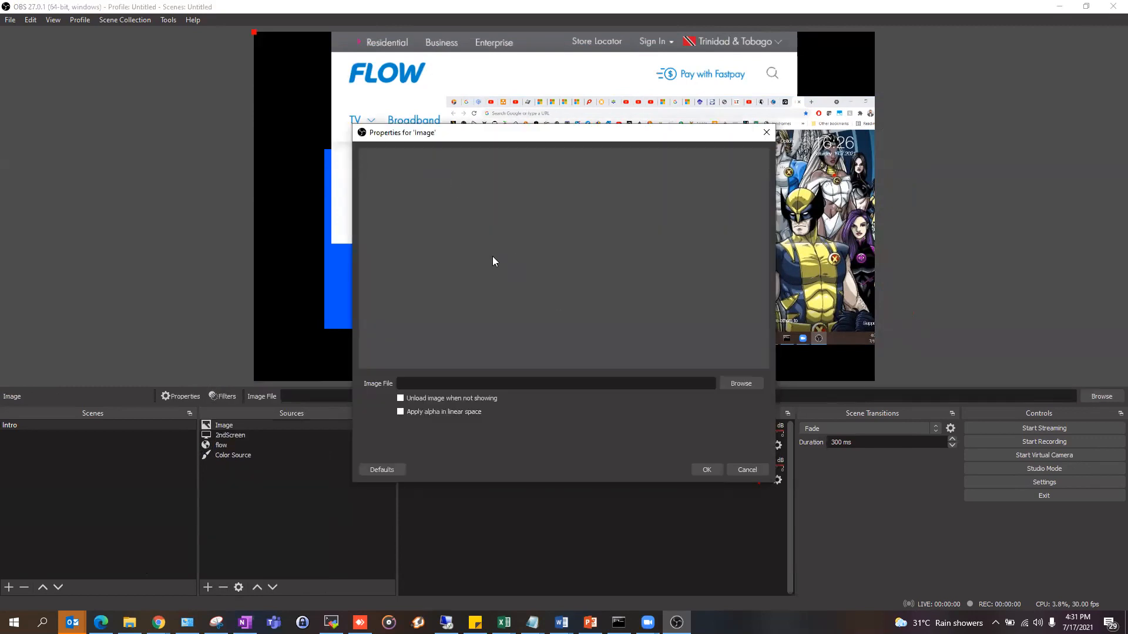
{"action": "left_click", "coordinate": [736, 382]}
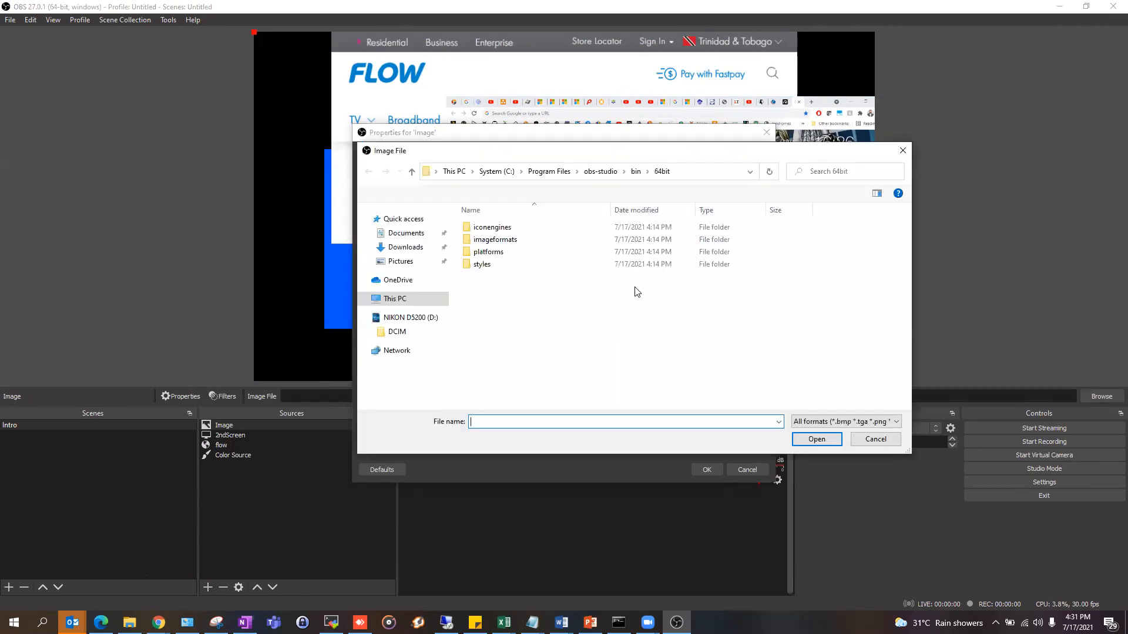
{"action": "left_click", "coordinate": [399, 332]}
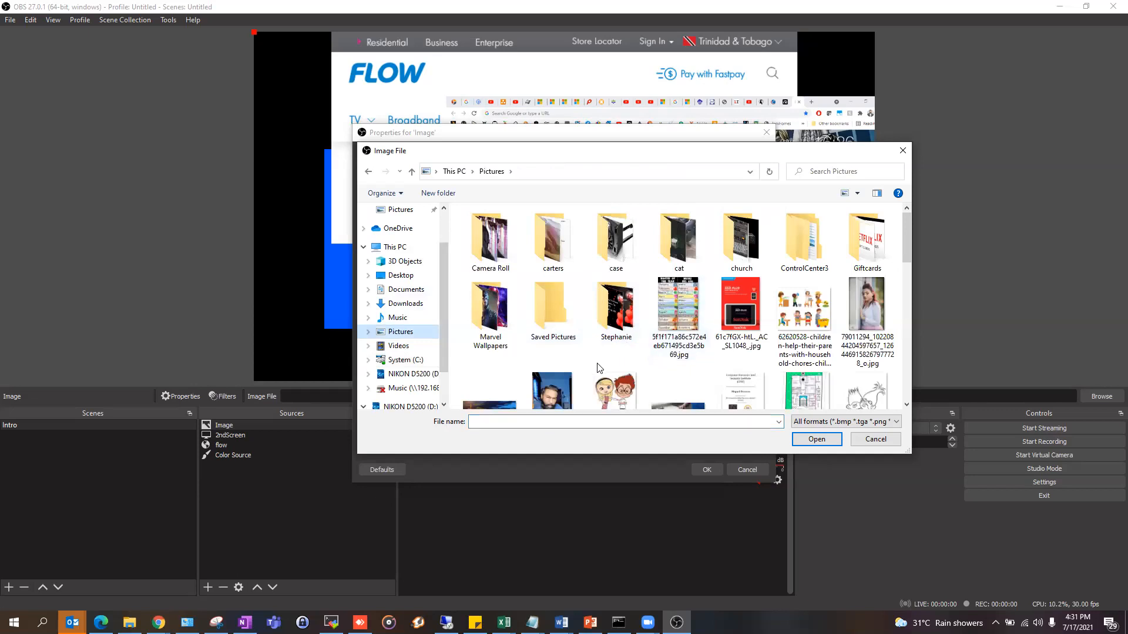
{"action": "scroll", "coordinate": [598, 368], "scroll_direction": "down", "scroll_amount": 1}
{"action": "left_click", "coordinate": [552, 346]}
{"action": "left_click", "coordinate": [817, 439]}
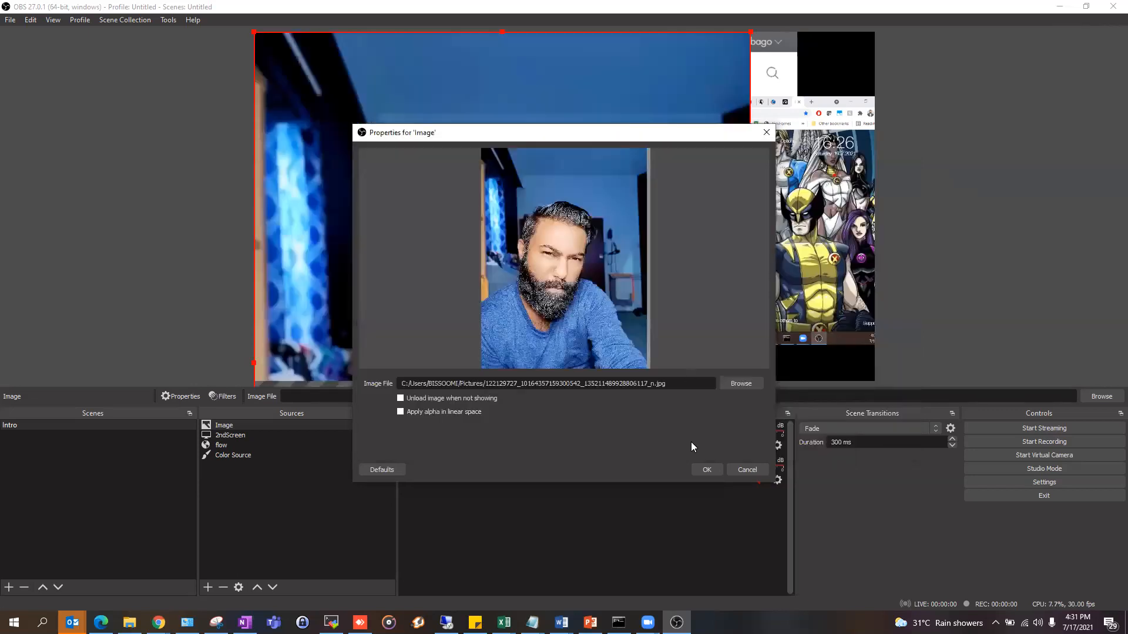
{"action": "left_click", "coordinate": [706, 471]}
- Shrink the Image source into the lower-right corner of the 2ndScreen capture, and lock both Image and 2ndScreen
{"action": "left_click_drag", "start_coordinate": [745, 30], "coordinate": [673, 111]}
{"action": "left_click_drag", "start_coordinate": [547, 61], "coordinate": [705, 247]}
{"action": "left_click_drag", "start_coordinate": [714, 293], "coordinate": [663, 148]}
{"action": "left_click_drag", "start_coordinate": [638, 101], "coordinate": [721, 214]}
{"action": "left_click_drag", "start_coordinate": [764, 276], "coordinate": [796, 287]}
{"action": "left_click", "coordinate": [391, 425]}
{"action": "left_click", "coordinate": [391, 435]}
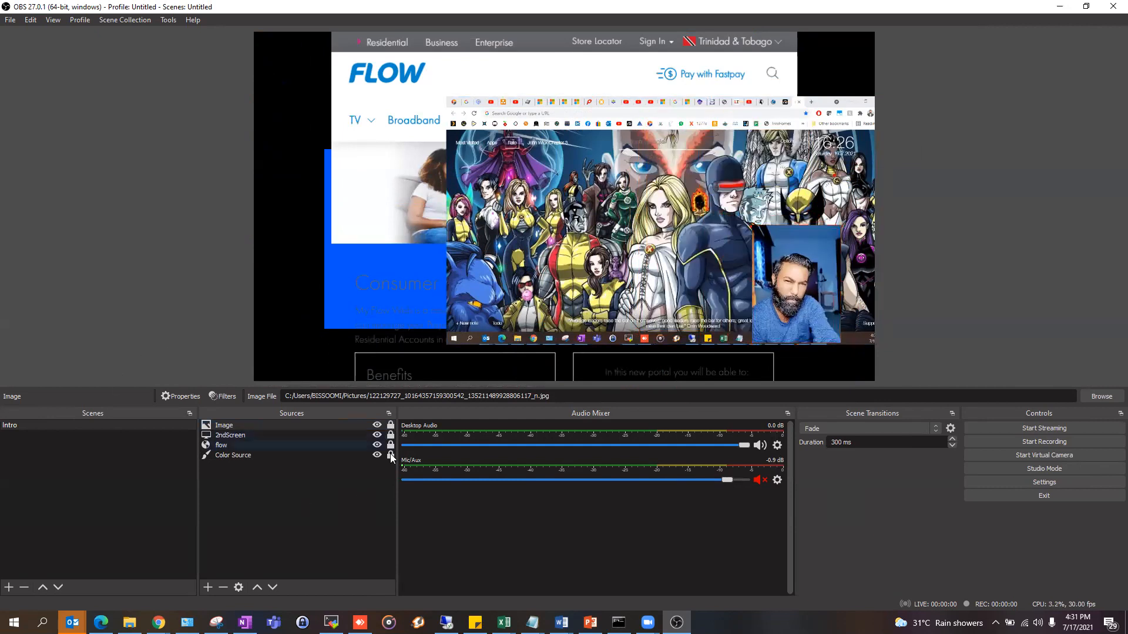
- Add a new Image Slide Show source to the Intro scene, keeping the default name
{"action": "left_click", "coordinate": [208, 586]}
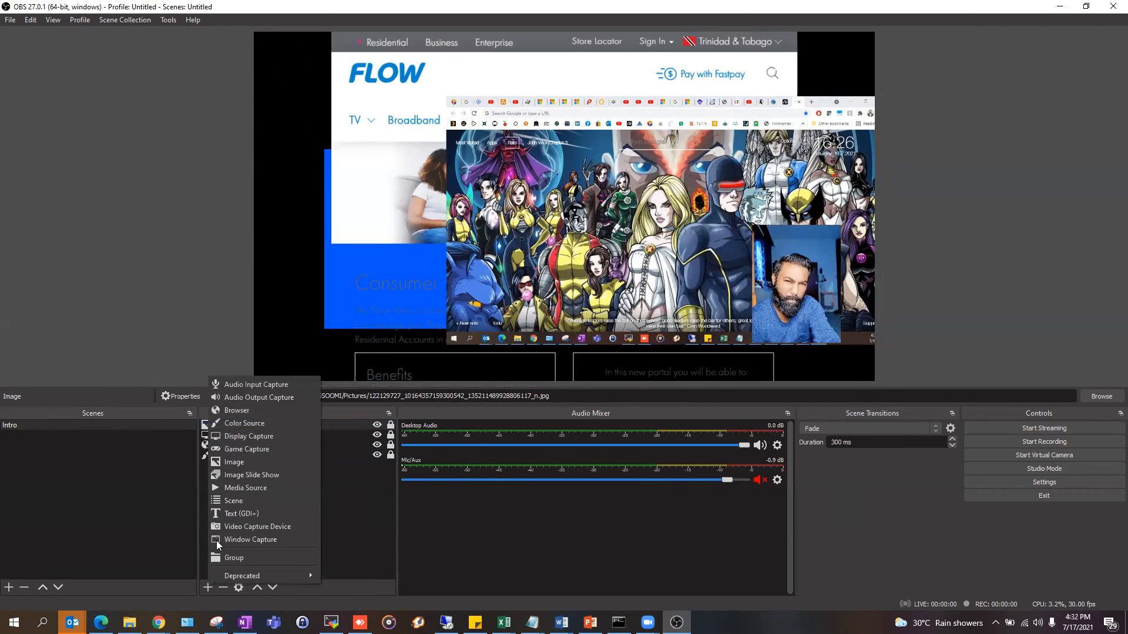
{"action": "left_click", "coordinate": [259, 475]}
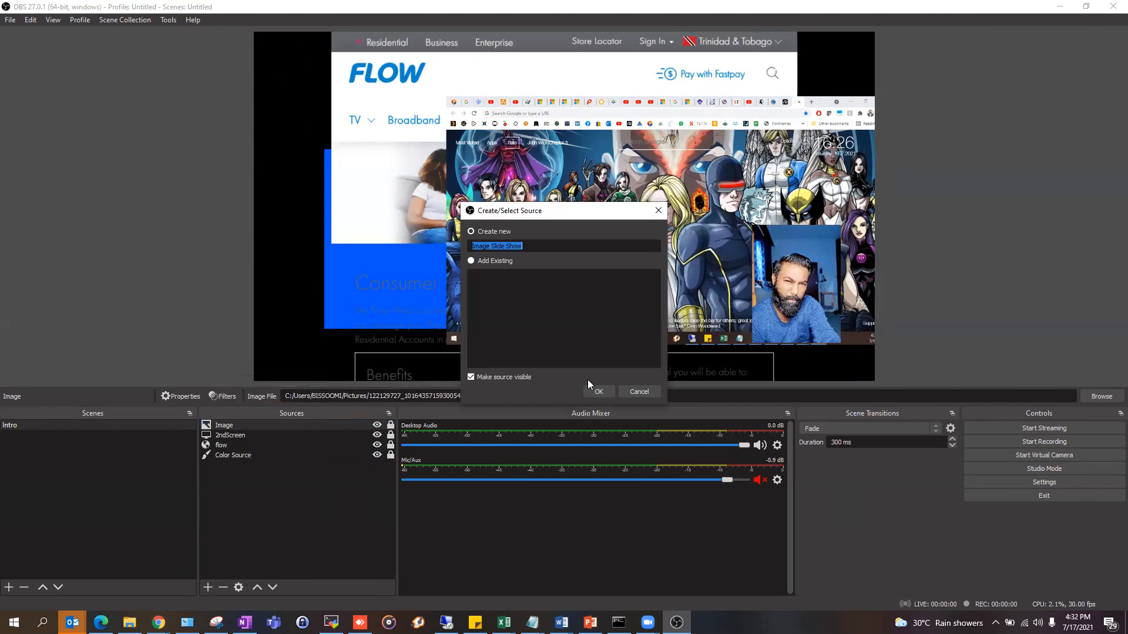
{"action": "left_click", "coordinate": [595, 392]}
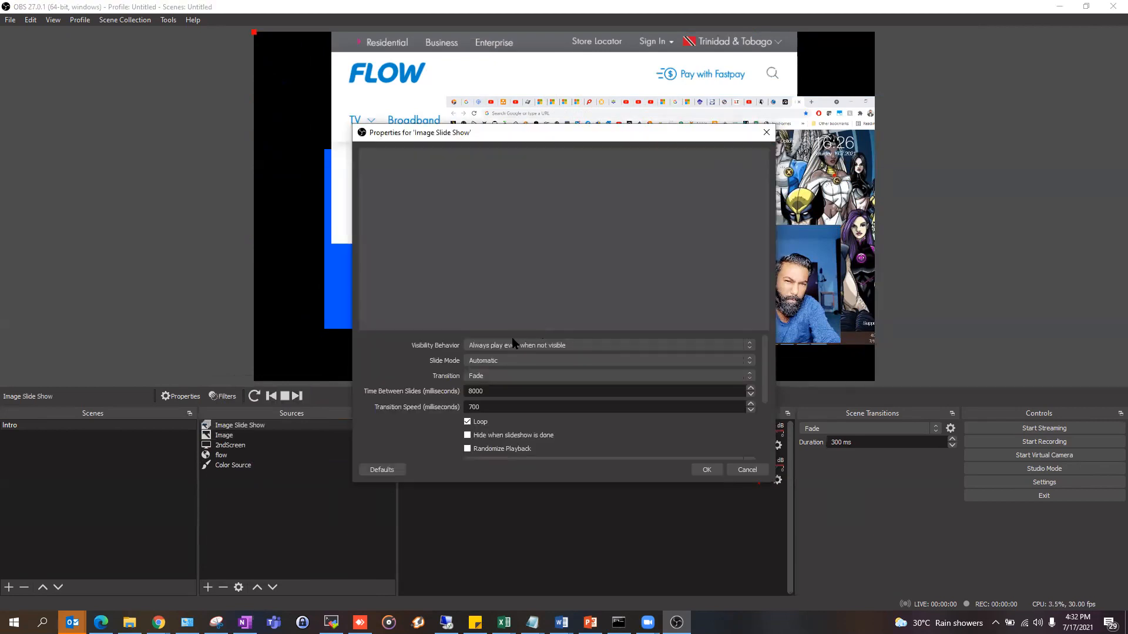
- Examine the slide show's visibility, slide mode, transition and image file settings, and leave the properties without saving changes
{"action": "left_click", "coordinate": [519, 343]}
{"action": "left_click", "coordinate": [507, 356]}
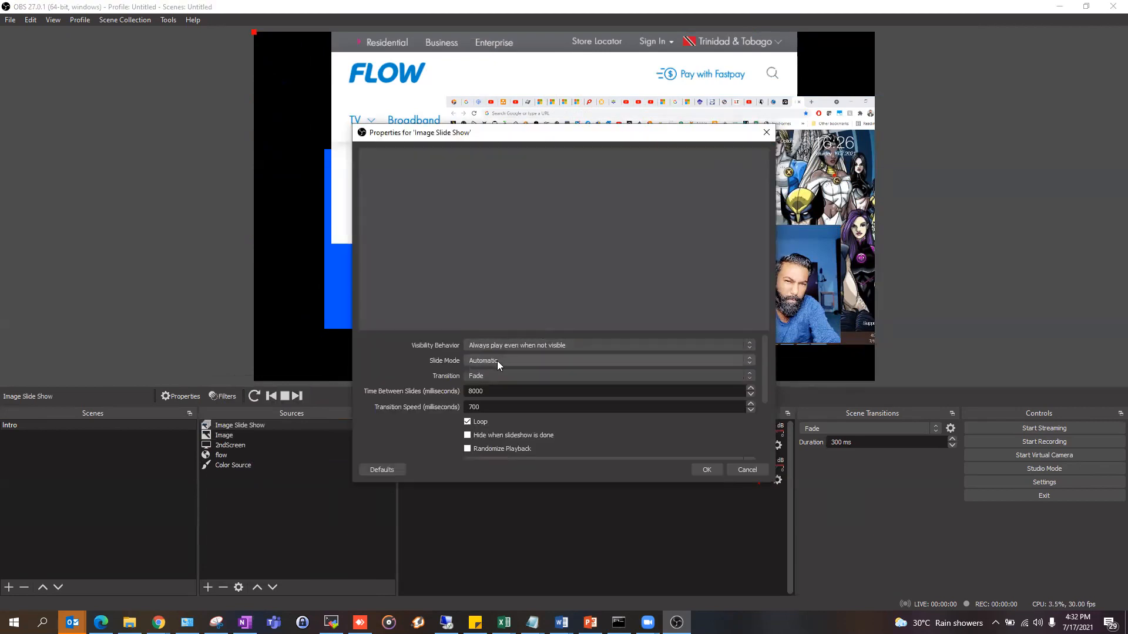
{"action": "left_click", "coordinate": [497, 361]}
{"action": "left_click", "coordinate": [493, 374]}
{"action": "left_click", "coordinate": [494, 373]}
{"action": "left_click", "coordinate": [494, 373]}
{"action": "scroll", "coordinate": [554, 377], "scroll_direction": "down", "scroll_amount": 2}
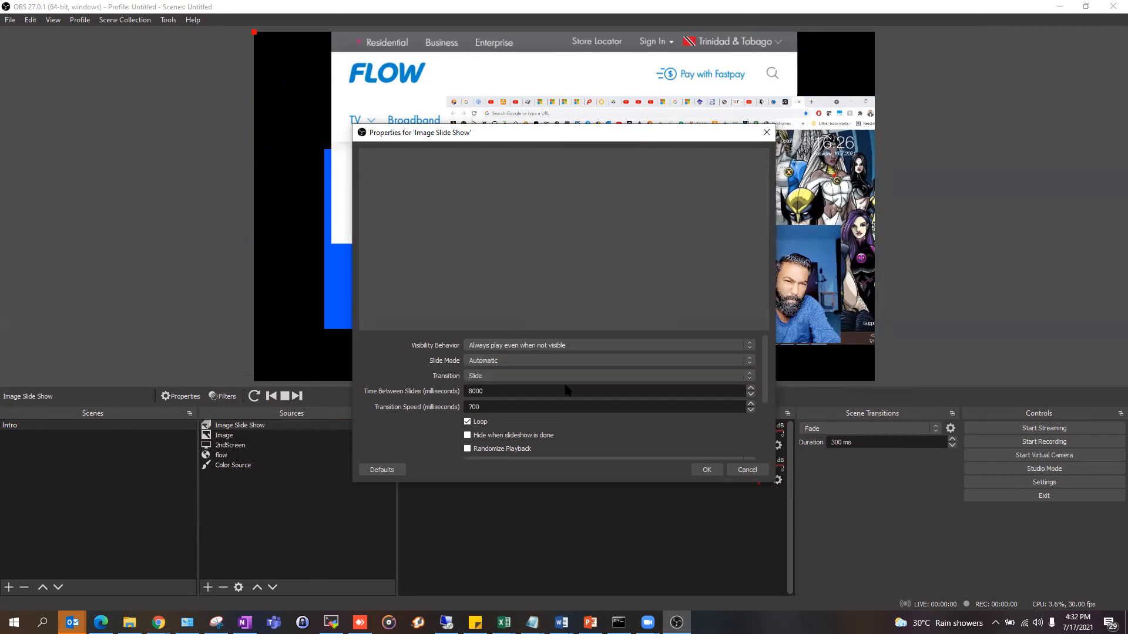
{"action": "left_click_drag", "start_coordinate": [765, 357], "coordinate": [762, 426]}
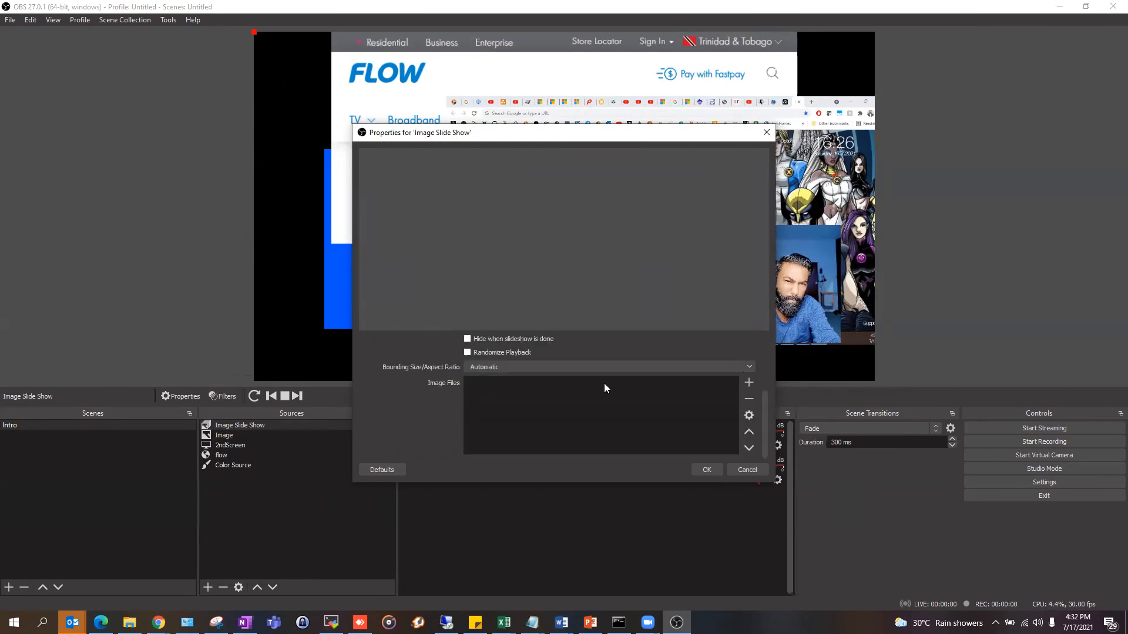
{"action": "left_click", "coordinate": [738, 469]}
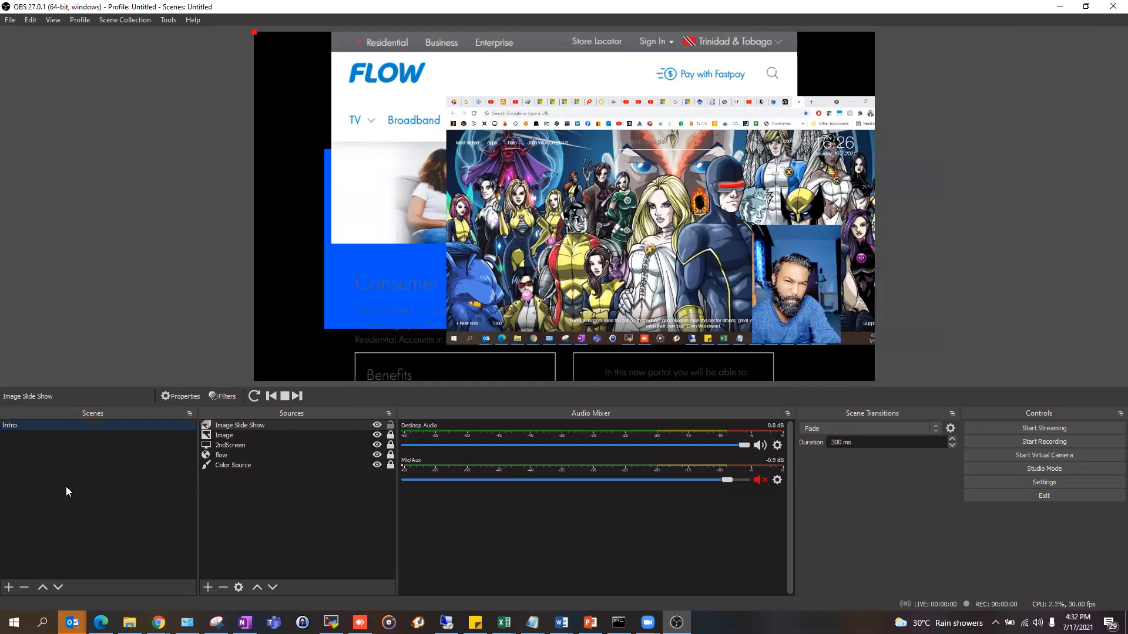
- Add a new scene named Worship
{"action": "left_click", "coordinate": [8, 587]}
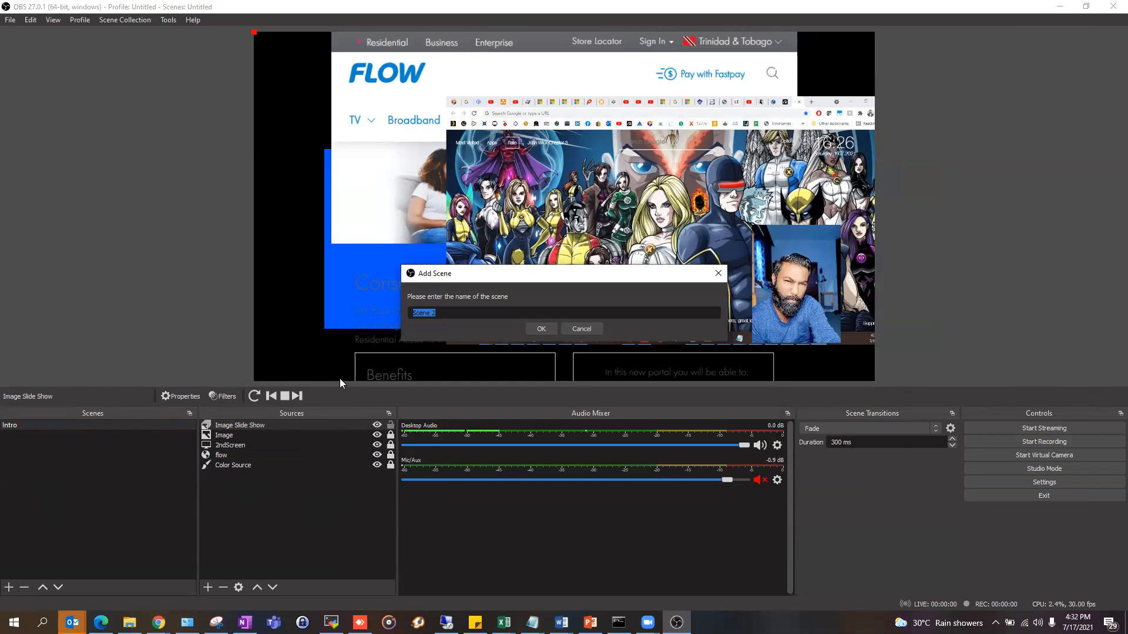
{"action": "type", "text": "Worship"}
{"action": "left_click", "coordinate": [538, 328]}
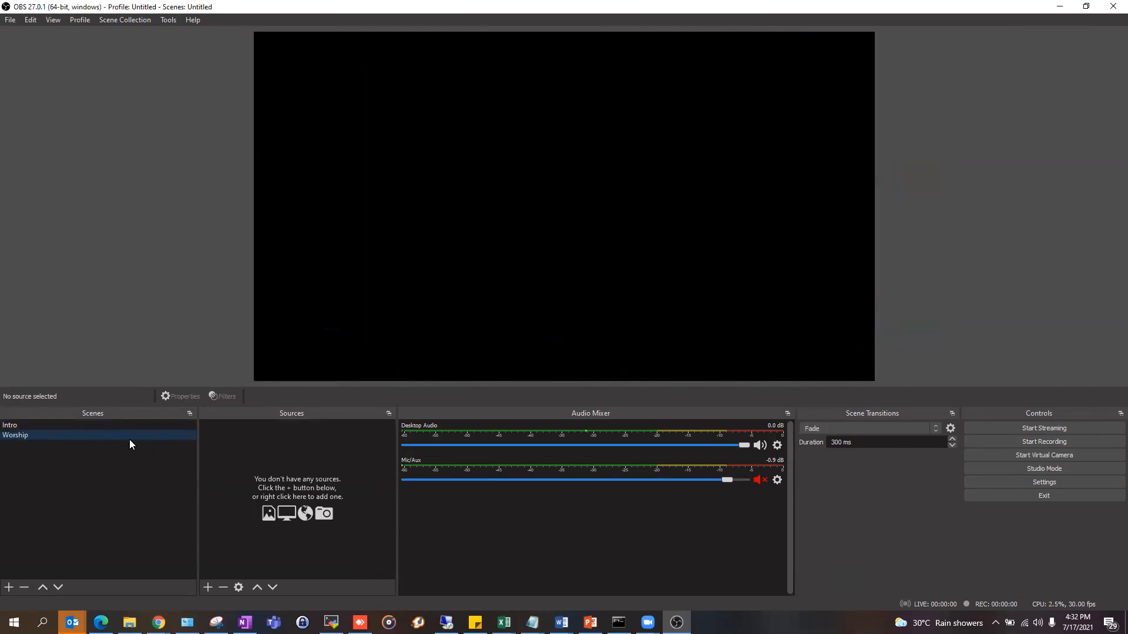
- Switch back and forth between the Intro and Worship scenes to compare them, ending on Worship
{"action": "left_click", "coordinate": [11, 426]}
{"action": "left_click", "coordinate": [23, 437]}
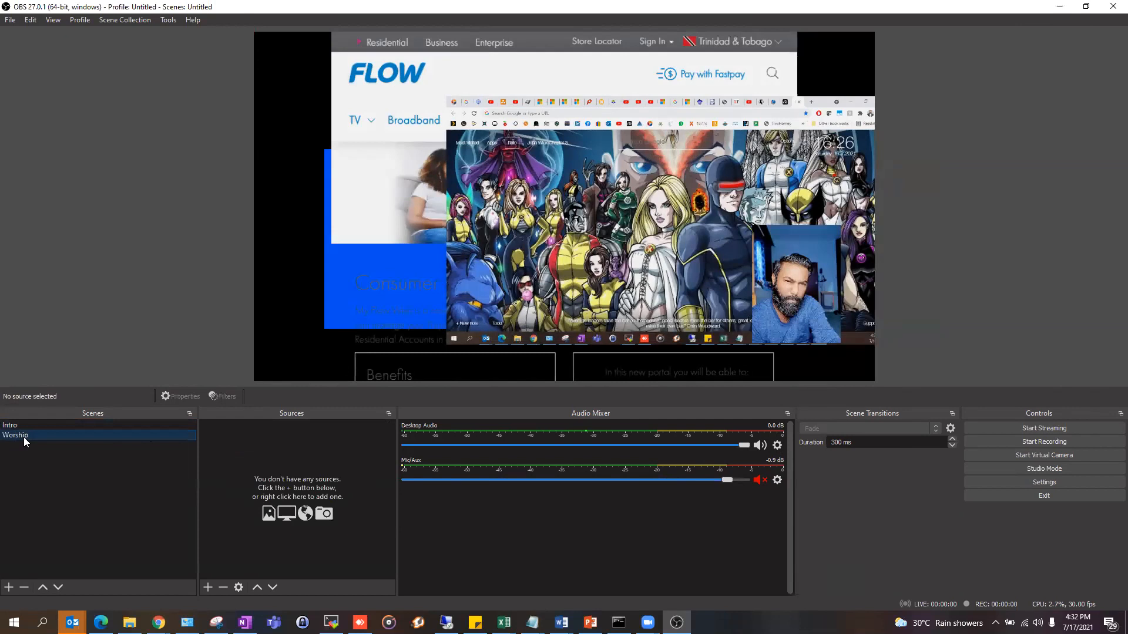
{"action": "left_click", "coordinate": [34, 425]}
{"action": "left_click", "coordinate": [21, 437]}
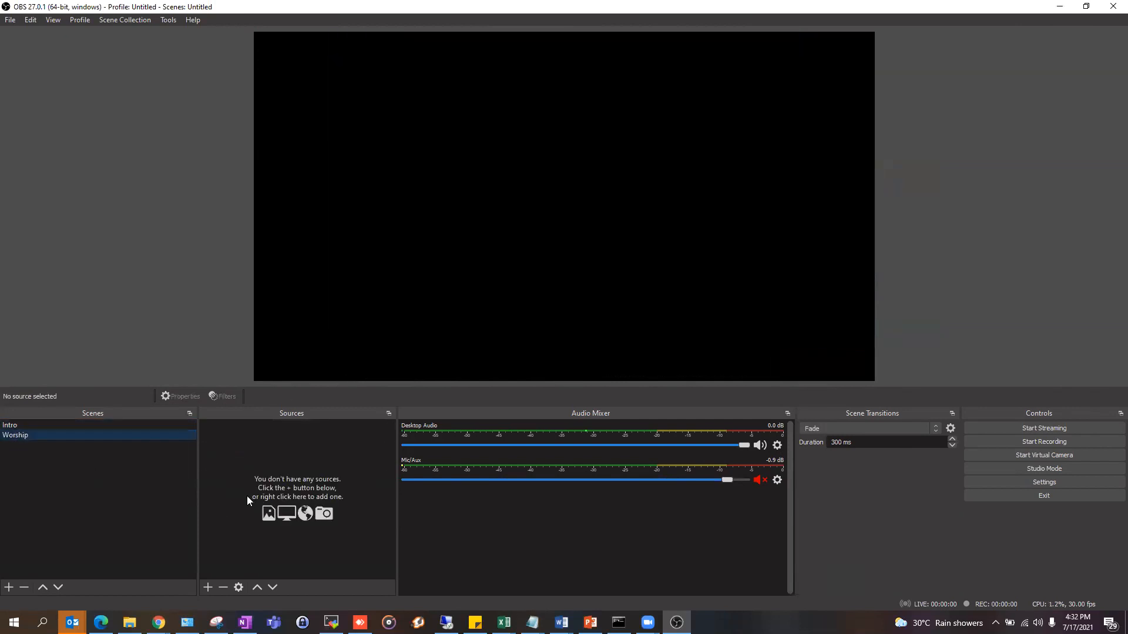
- Switch between the Intro and Worship scenes to watch the default Fade transition, ending on Intro
{"action": "left_click", "coordinate": [24, 426]}
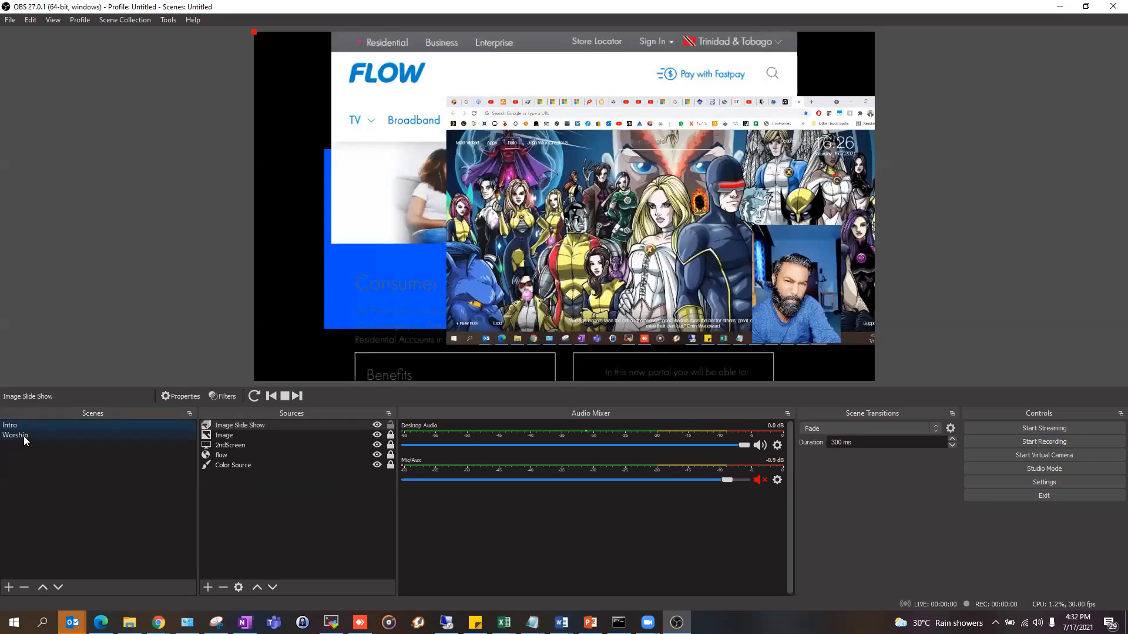
{"action": "left_click", "coordinate": [23, 436]}
{"action": "left_click", "coordinate": [24, 435]}
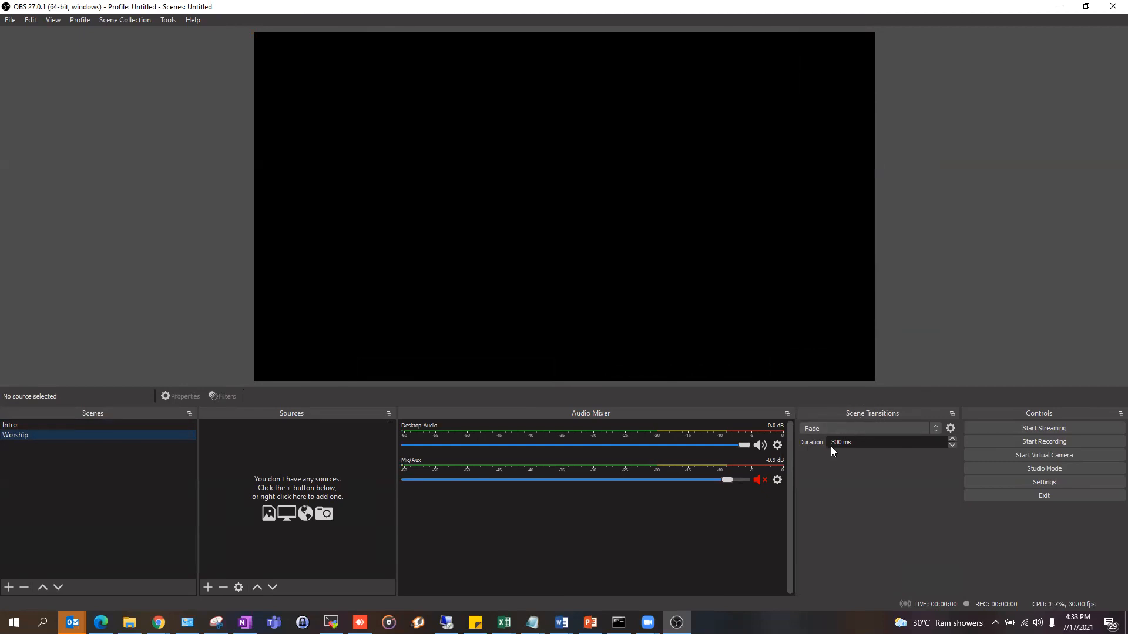
{"action": "left_click", "coordinate": [71, 424]}
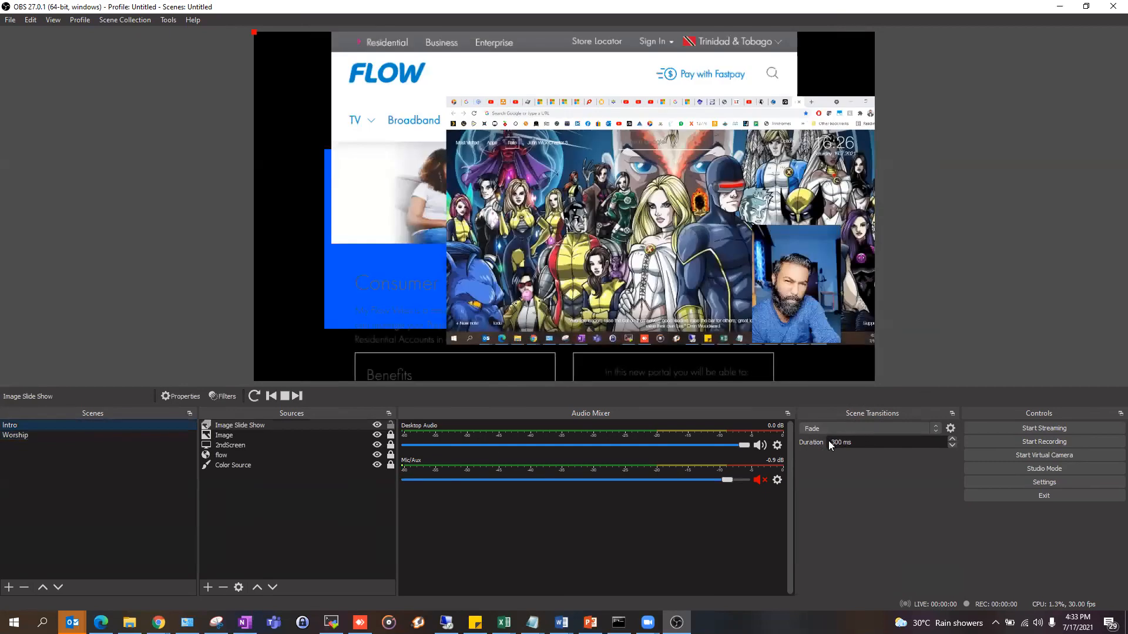
- Set the Fade transition's duration to 3000 ms and test it by switching to the Worship scene
{"action": "left_click", "coordinate": [834, 441]}
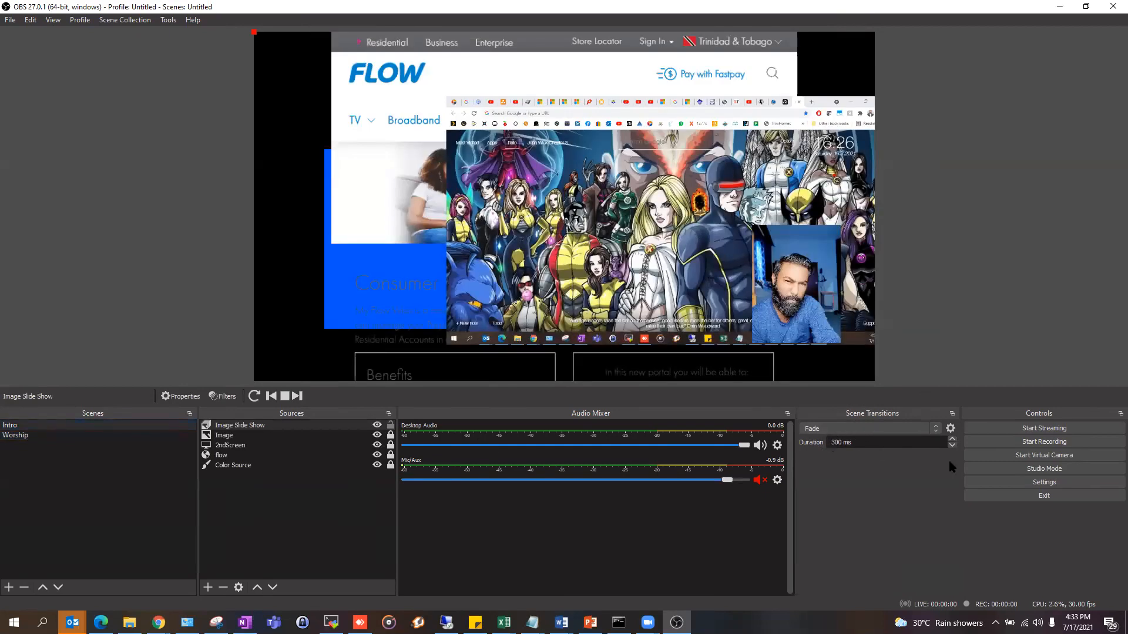
{"action": "key", "text": "Delete"}
{"action": "type", "text": "30"}
{"action": "left_click", "coordinate": [60, 429]}
{"action": "left_click", "coordinate": [53, 435]}
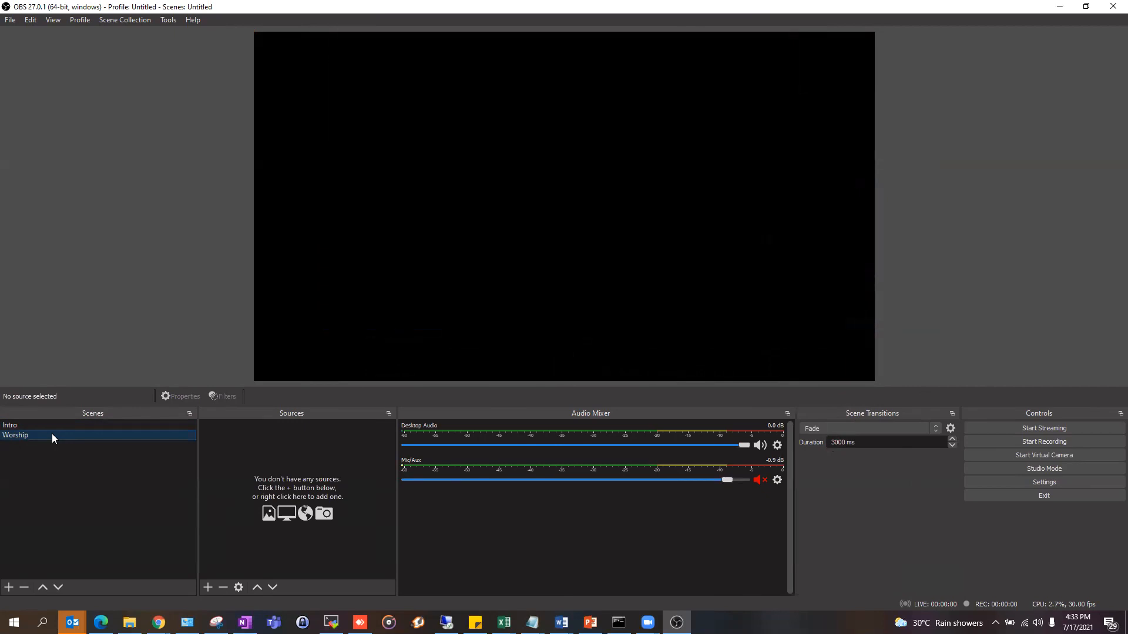
- Set the Fade transition's duration to 5000 ms and test it by switching to the Intro scene
{"action": "left_click", "coordinate": [832, 442]}
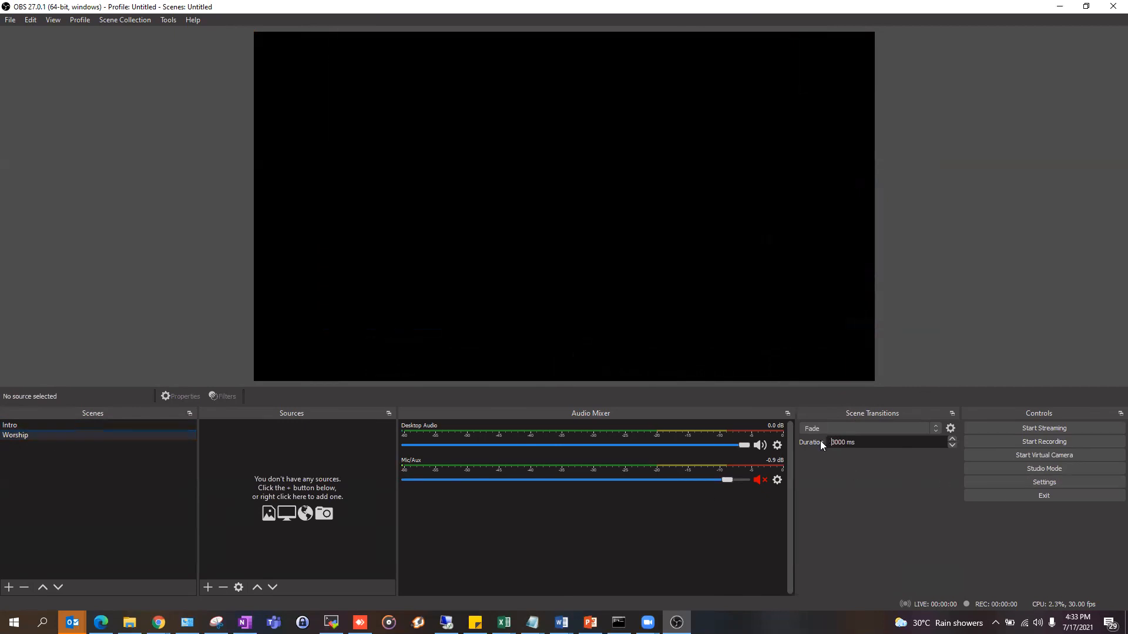
{"action": "key", "text": "Delete"}
{"action": "type", "text": "5"}
{"action": "left_click", "coordinate": [36, 424]}
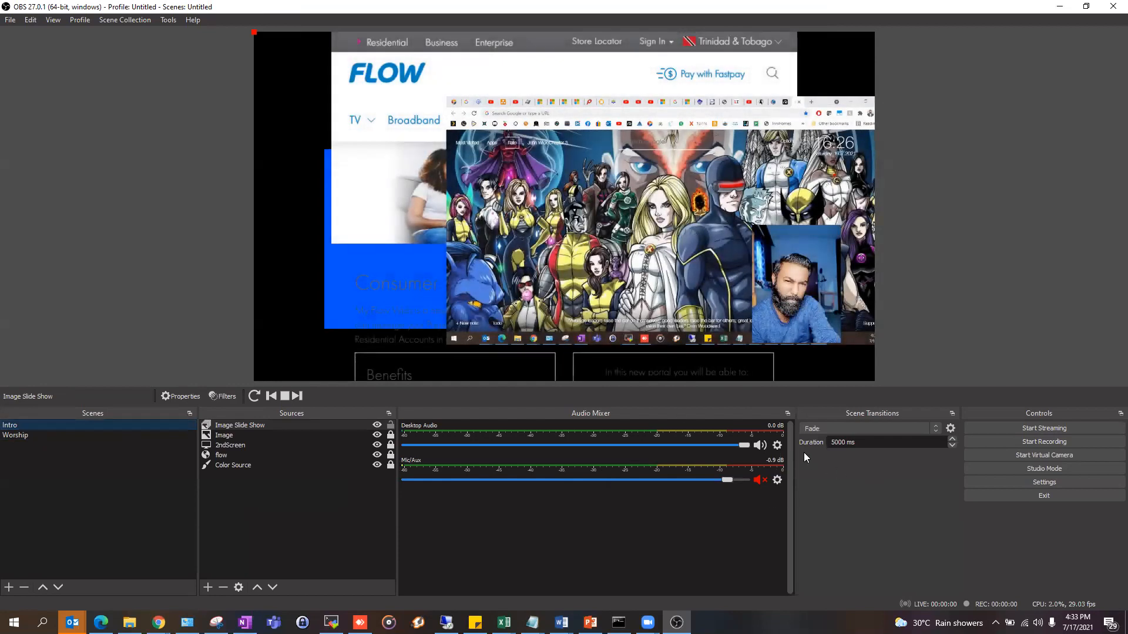
- Change the scene transition to Cut and test it by repeatedly switching between Intro and Worship, ending on Worship
{"action": "left_click", "coordinate": [832, 430]}
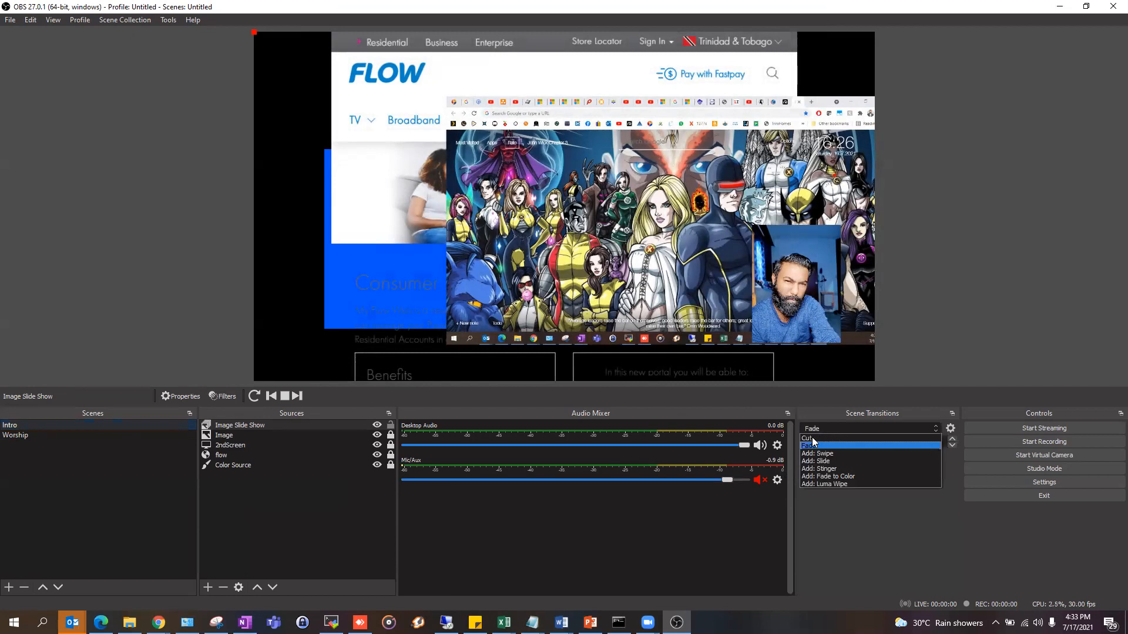
{"action": "left_click", "coordinate": [812, 437]}
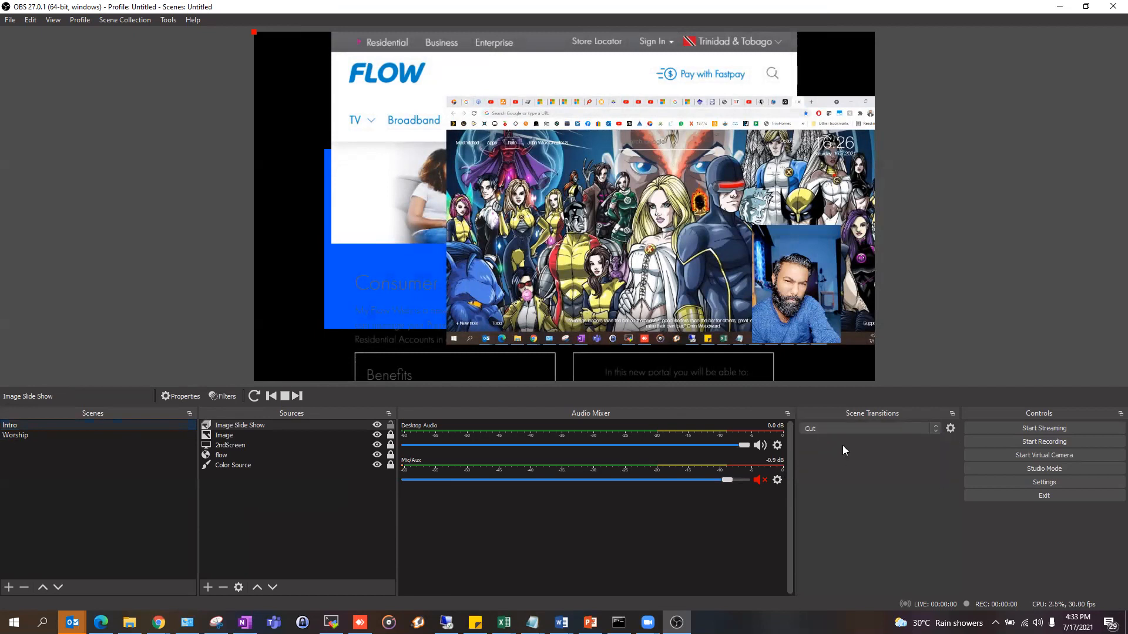
{"action": "left_click", "coordinate": [50, 436]}
{"action": "left_click", "coordinate": [55, 428]}
{"action": "left_click", "coordinate": [36, 437]}
{"action": "left_click", "coordinate": [53, 427]}
{"action": "left_click", "coordinate": [39, 436]}
{"action": "left_click", "coordinate": [57, 427]}
{"action": "left_click", "coordinate": [37, 435]}
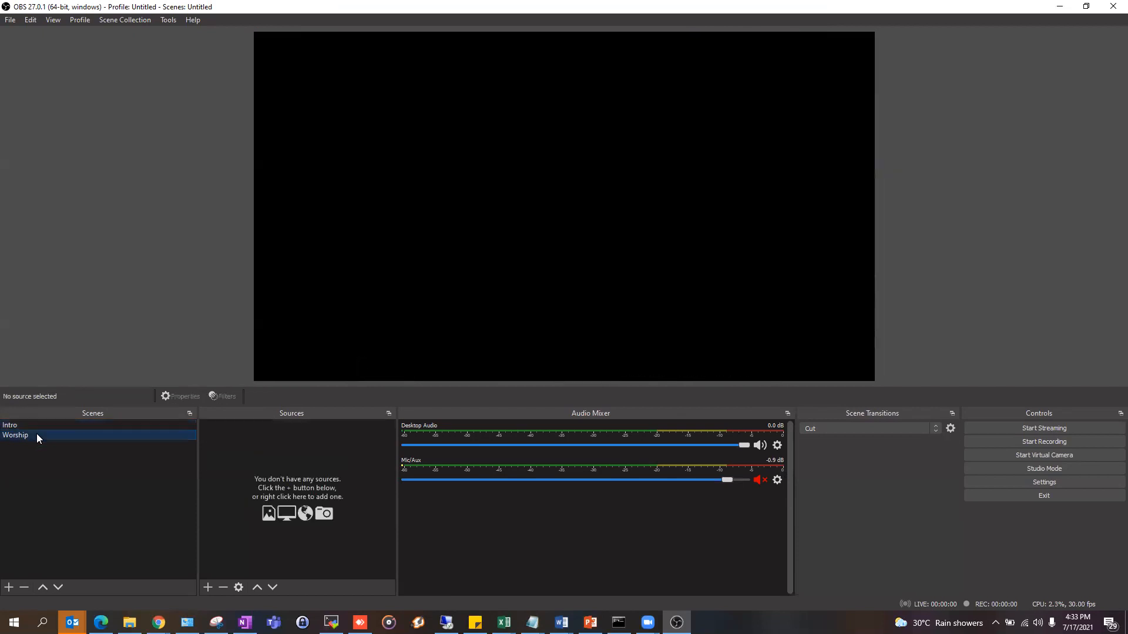
- Add a Swipe transition with its default name and preview it in the Left direction
{"action": "left_click", "coordinate": [843, 428]}
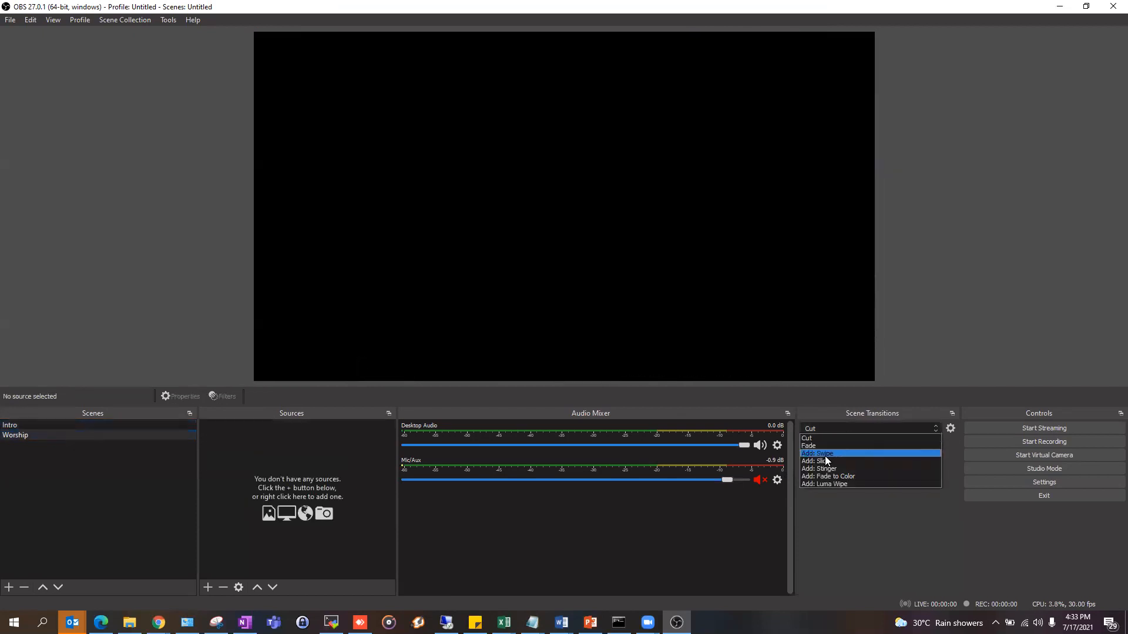
{"action": "left_click", "coordinate": [831, 455]}
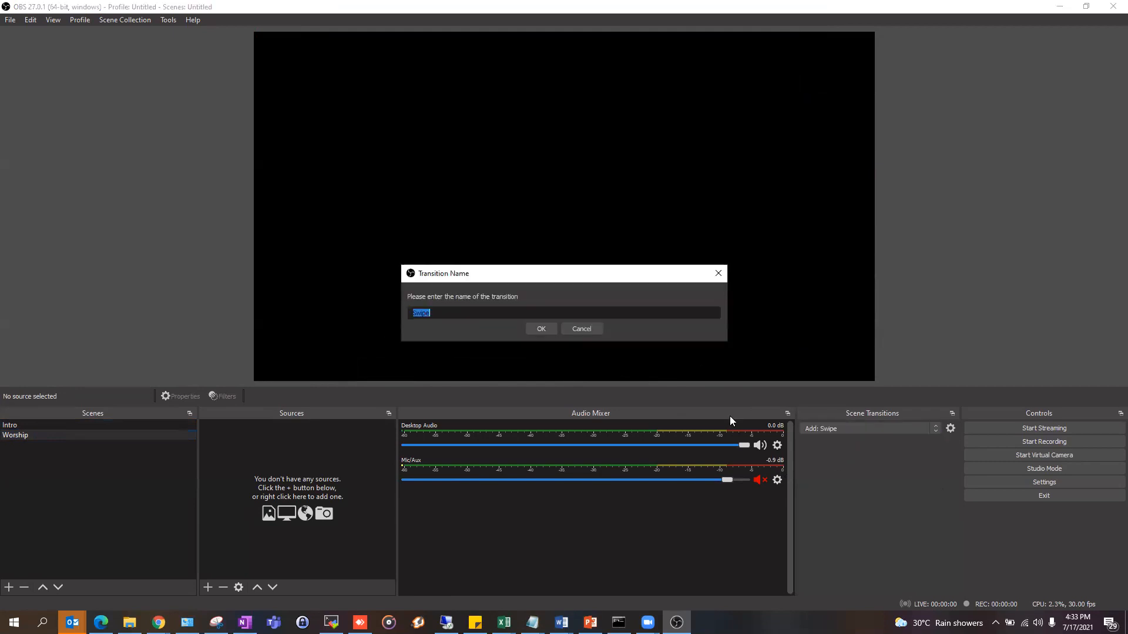
{"action": "left_click", "coordinate": [537, 327]}
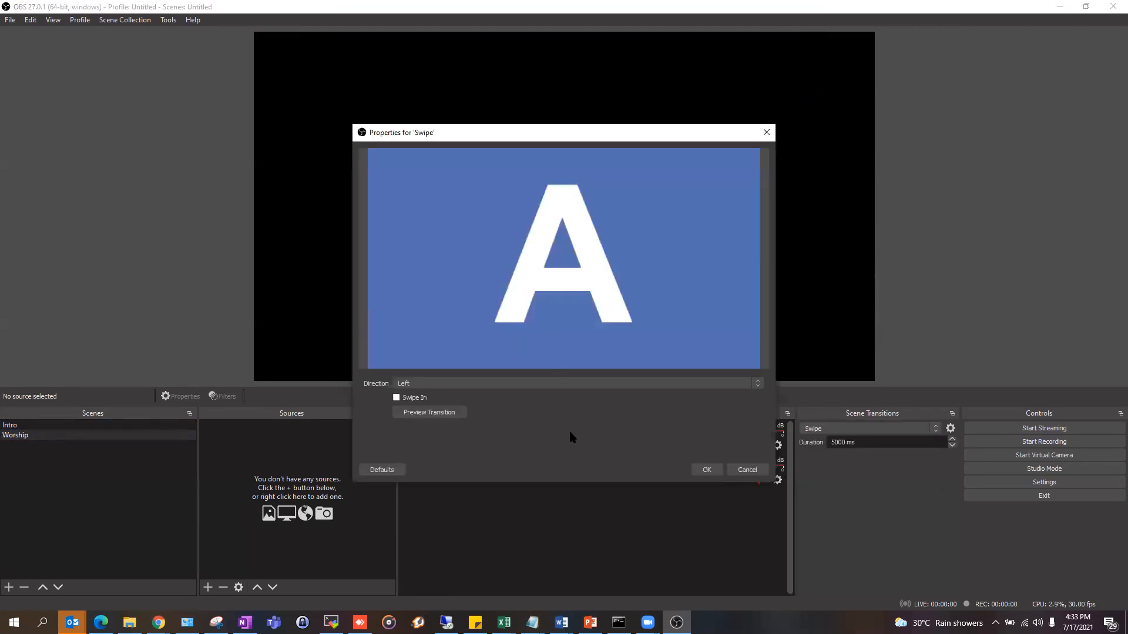
{"action": "left_click", "coordinate": [419, 411]}
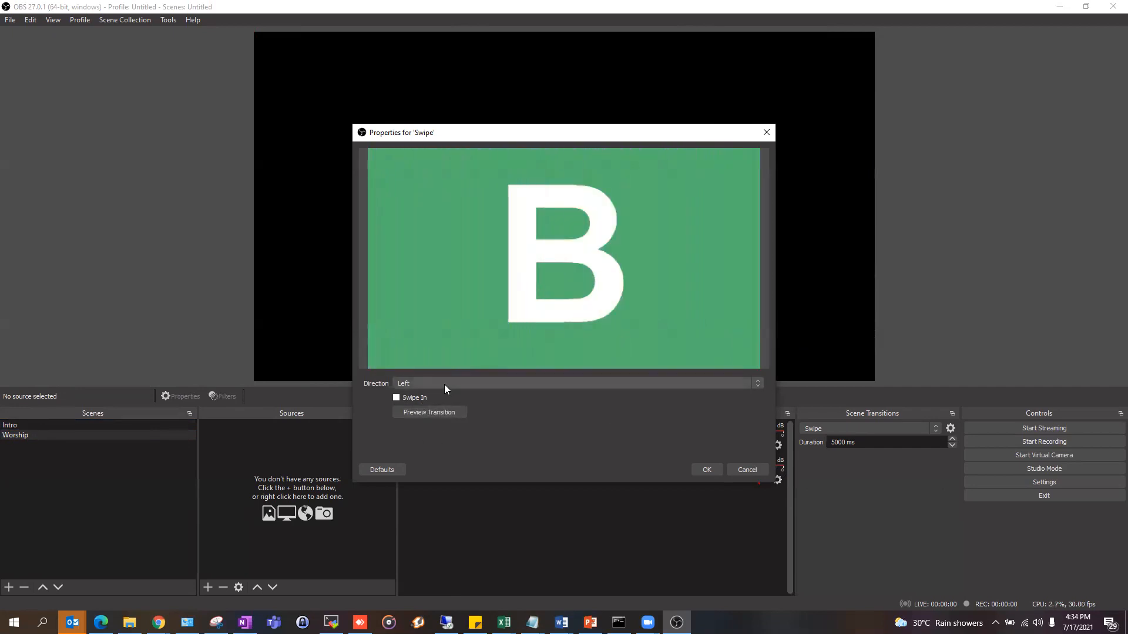
{"action": "left_click", "coordinate": [418, 412]}
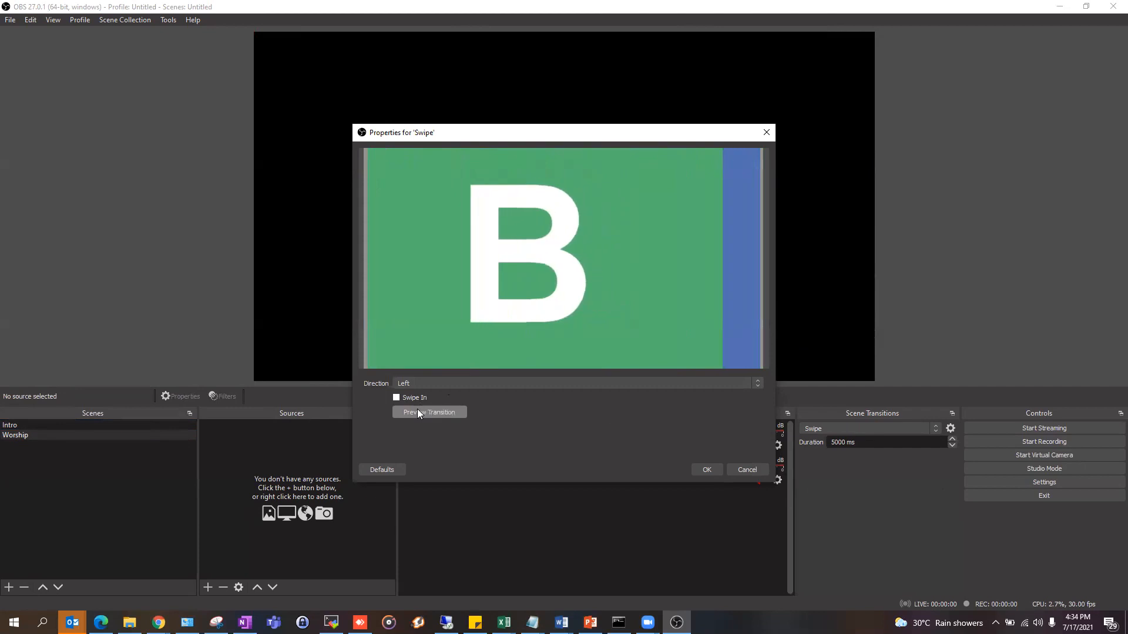
- Try the Right and Up directions for the Swipe transition, previewing the effect
{"action": "left_click", "coordinate": [412, 384]}
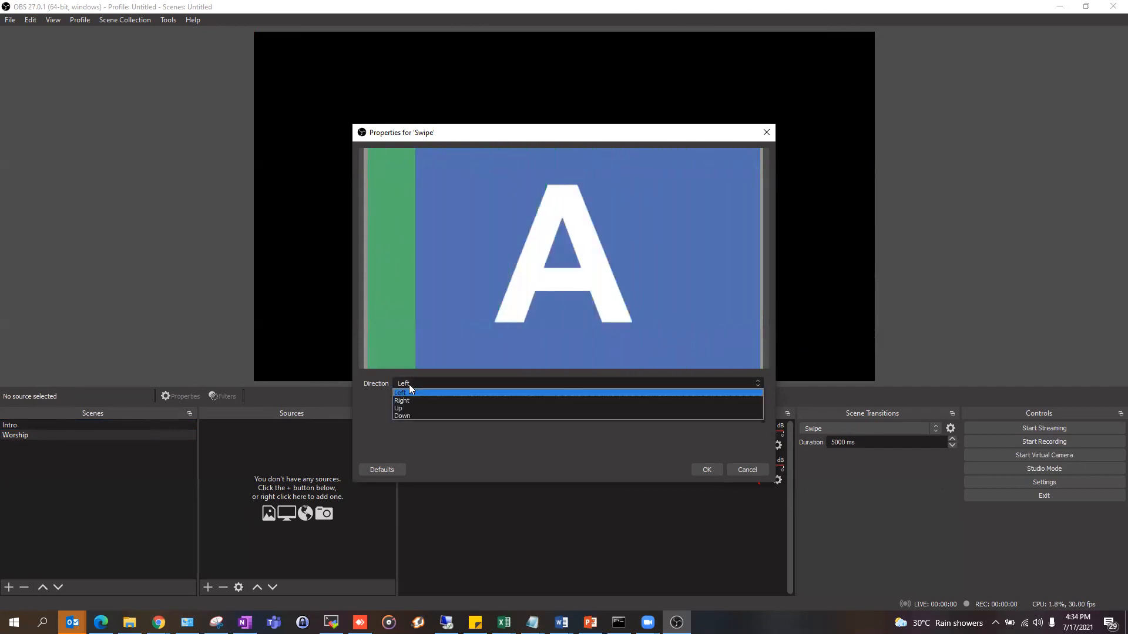
{"action": "left_click", "coordinate": [403, 402]}
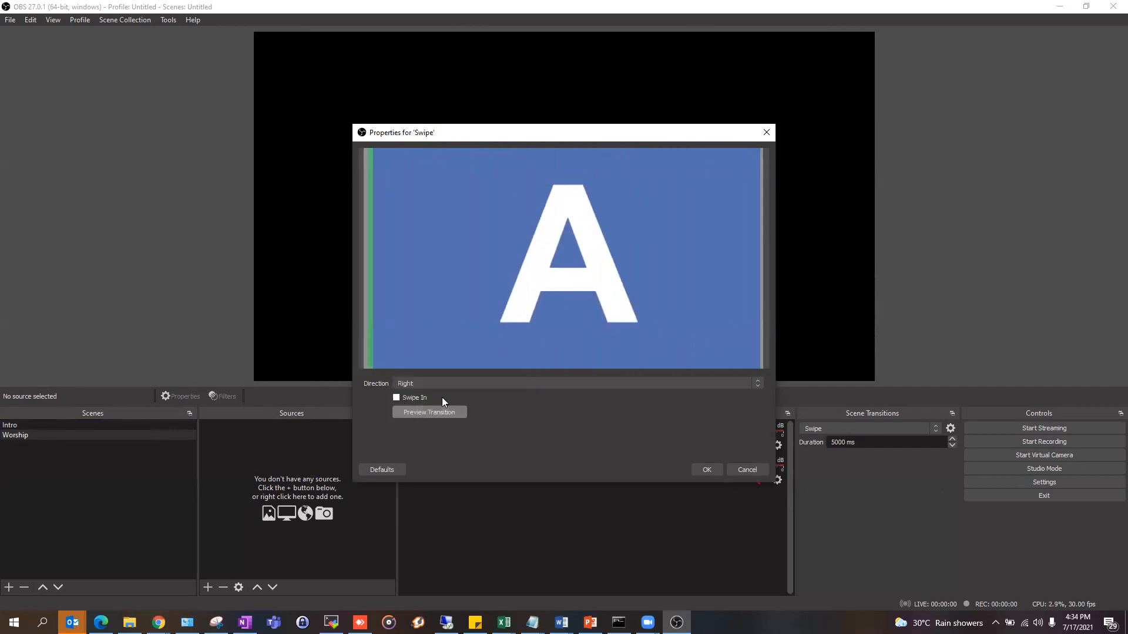
{"action": "left_click", "coordinate": [457, 383]}
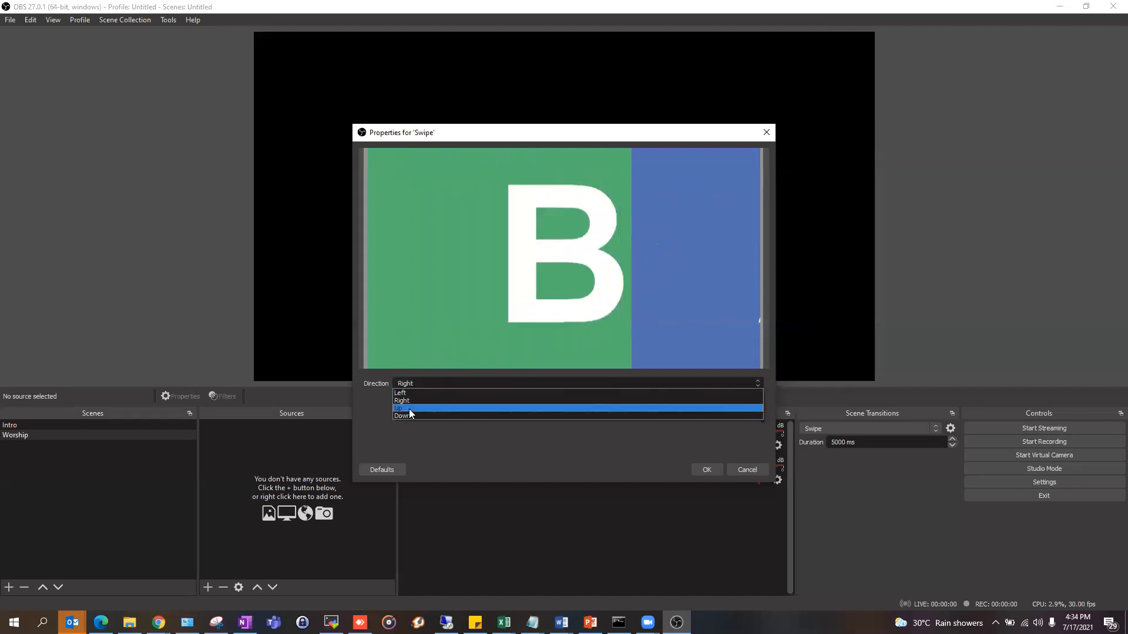
{"action": "left_click", "coordinate": [407, 411]}
{"action": "left_click", "coordinate": [406, 413]}
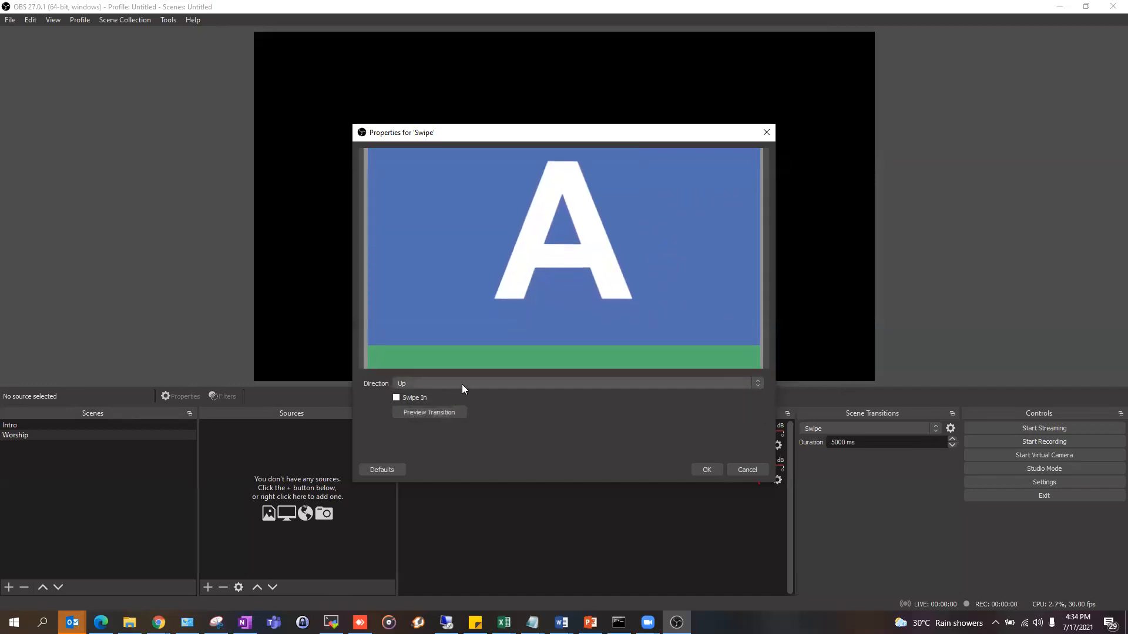
- Set the Swipe direction to Down, save the transition and test it by switching to the Intro scene
{"action": "left_click", "coordinate": [462, 384]}
{"action": "left_click", "coordinate": [410, 415]}
{"action": "left_click", "coordinate": [426, 414]}
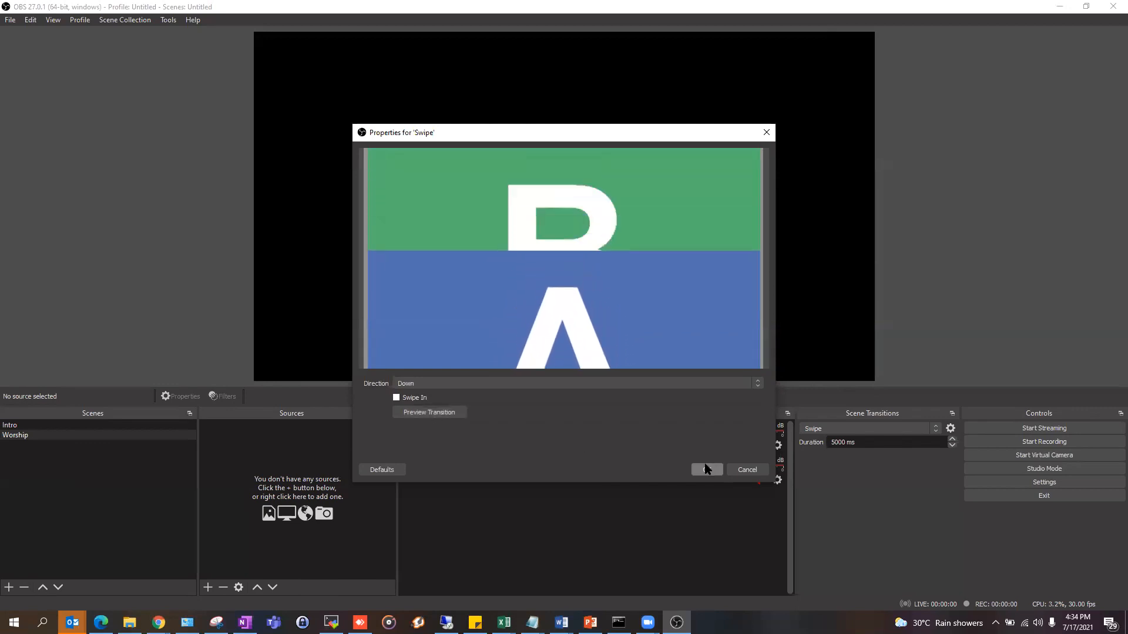
{"action": "left_click", "coordinate": [706, 470]}
{"action": "left_click", "coordinate": [53, 426]}
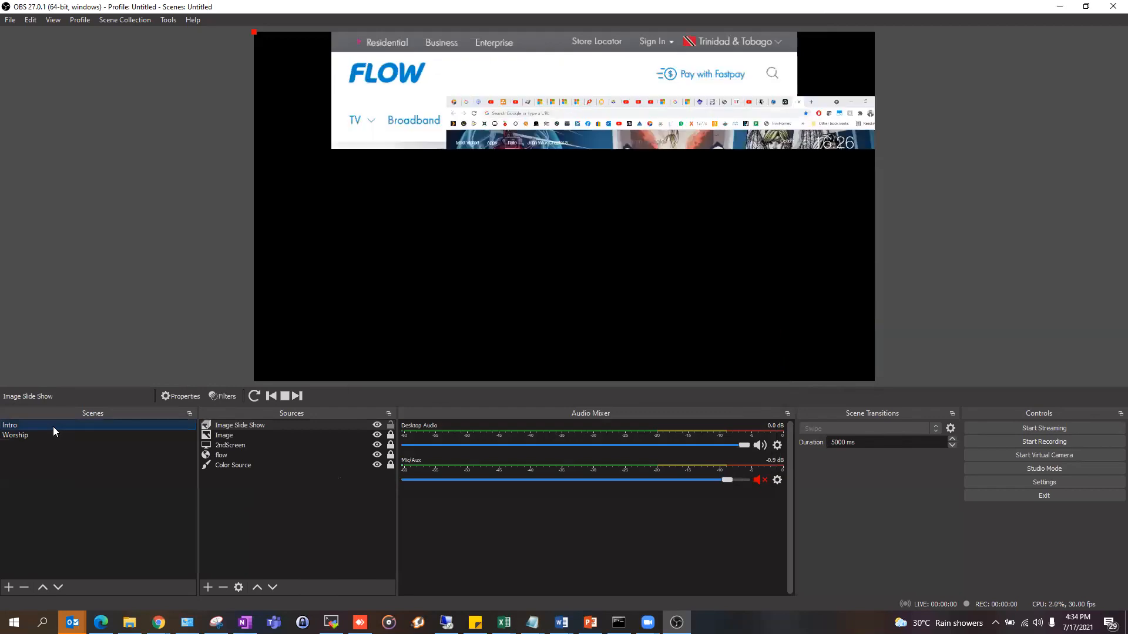
- Add a Stinger transition with its default name
{"action": "left_click", "coordinate": [848, 429]}
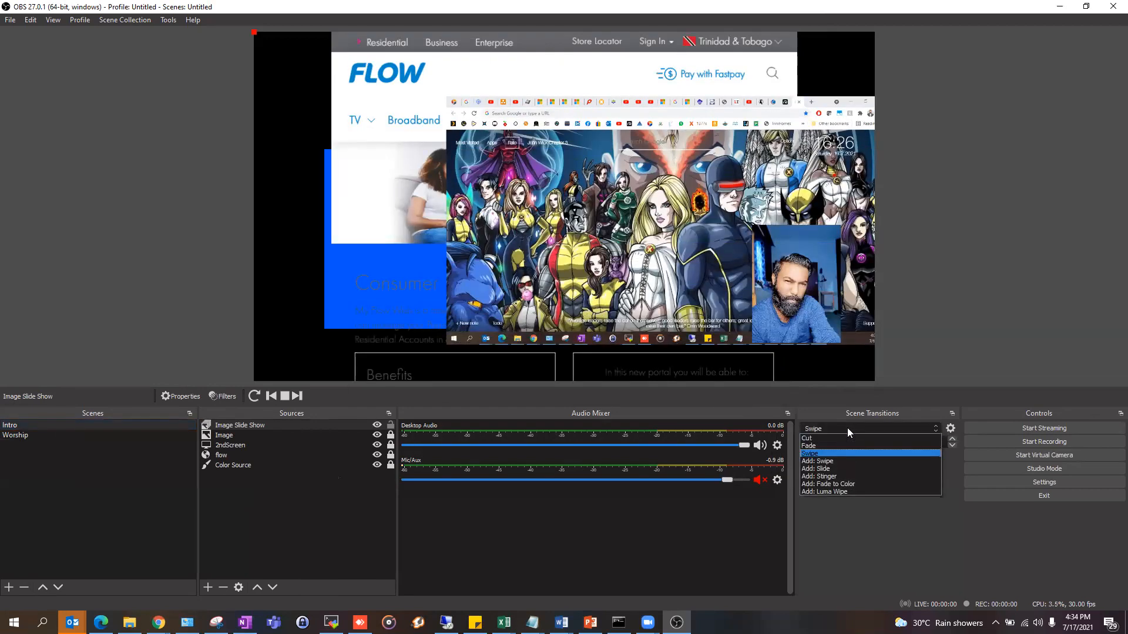
{"action": "left_click", "coordinate": [828, 474]}
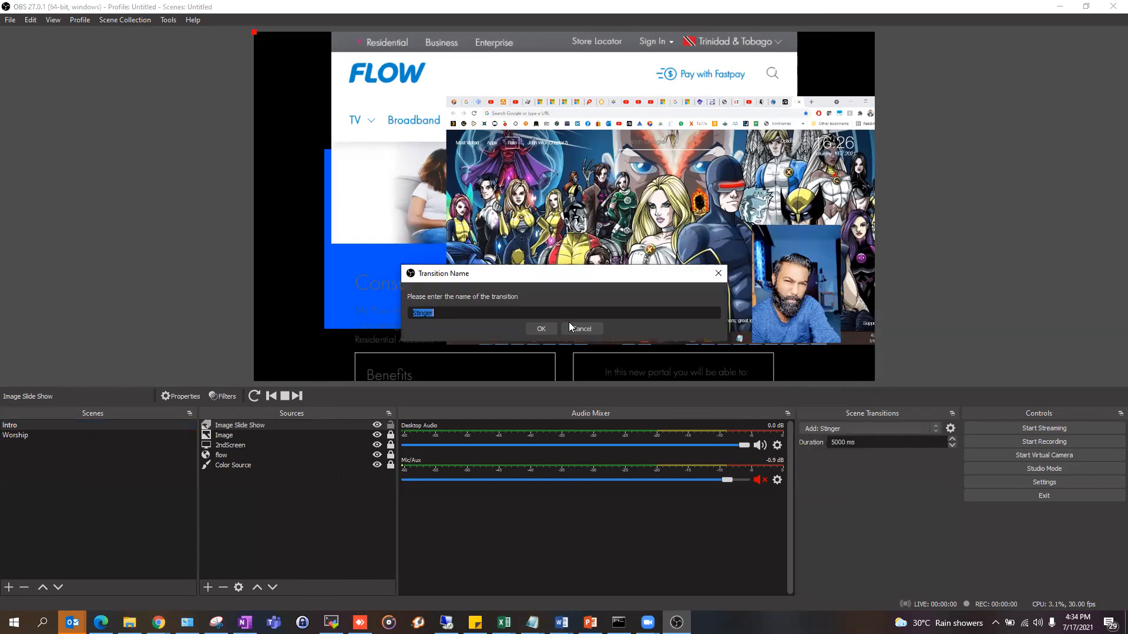
{"action": "left_click", "coordinate": [539, 328]}
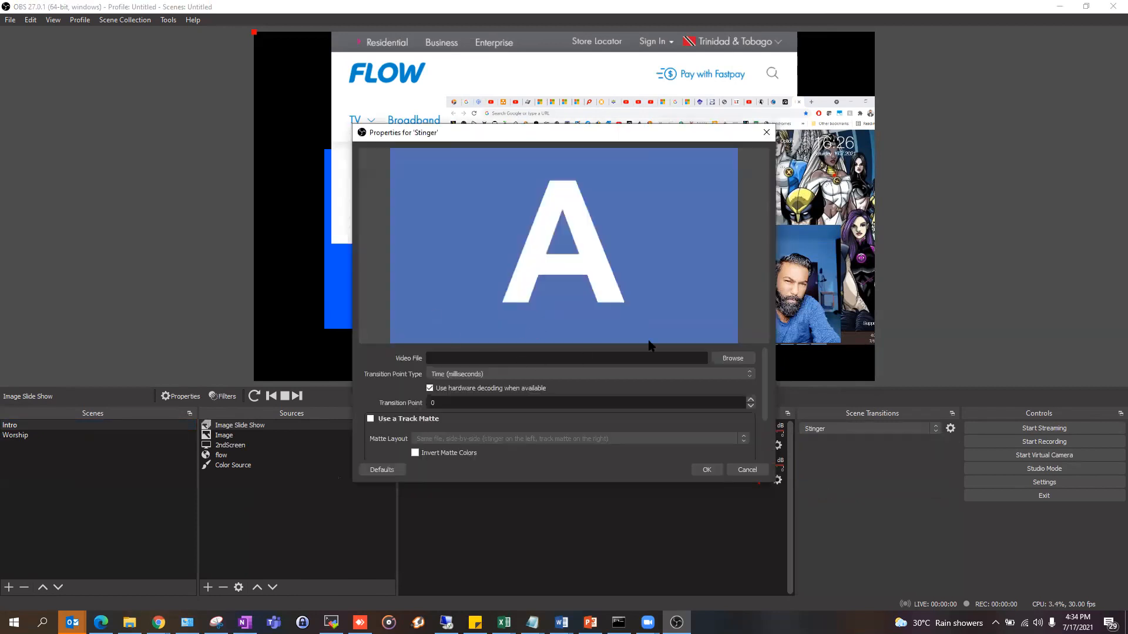
- Examine the Stinger's video file, transition point, track matte and audio settings, and leave its properties without saving changes
{"action": "scroll", "coordinate": [605, 391], "scroll_direction": "down", "scroll_amount": 2}
{"action": "scroll", "coordinate": [594, 400], "scroll_direction": "up", "scroll_amount": 2}
{"action": "scroll", "coordinate": [662, 382], "scroll_direction": "down", "scroll_amount": 2}
{"action": "scroll", "coordinate": [703, 376], "scroll_direction": "up", "scroll_amount": 2}
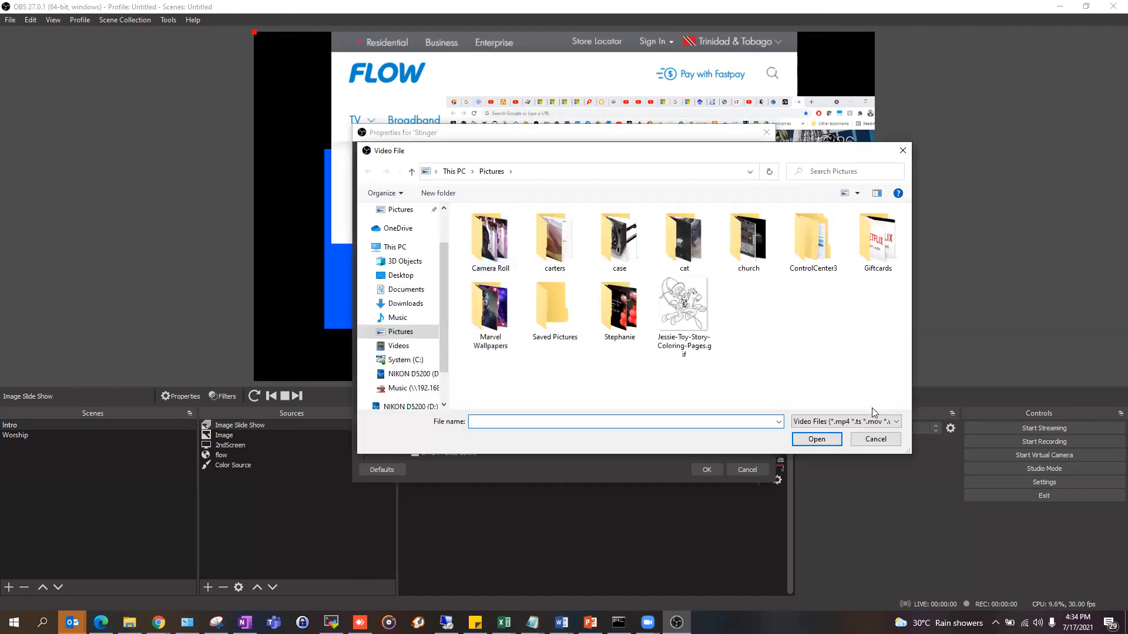
{"action": "left_click", "coordinate": [868, 442]}
{"action": "scroll", "coordinate": [527, 353], "scroll_direction": "down", "scroll_amount": 3}
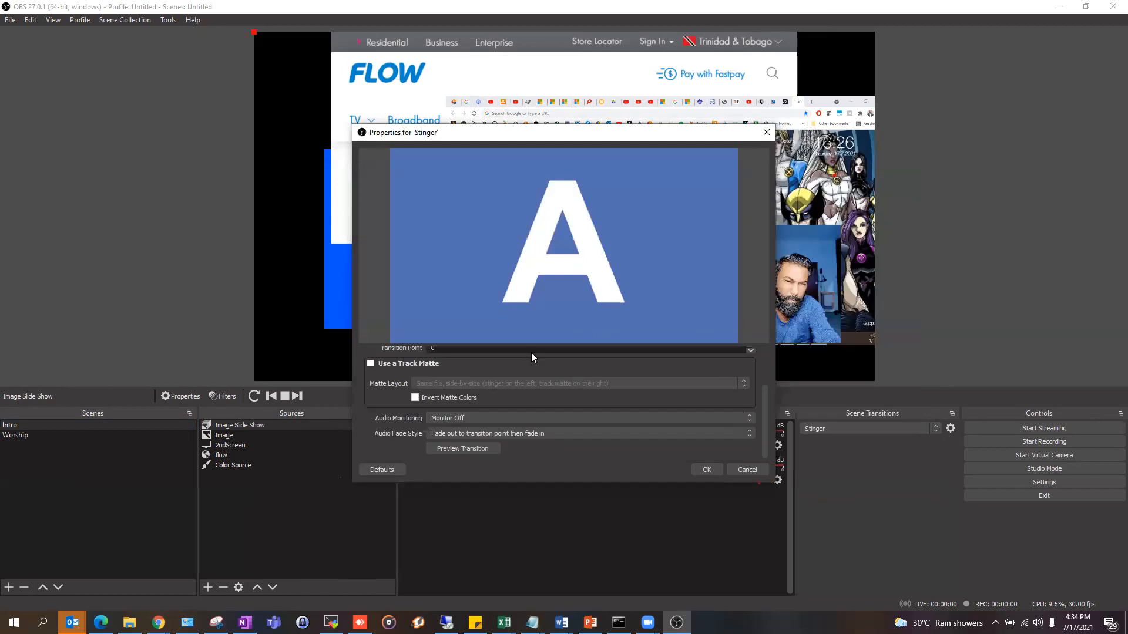
{"action": "scroll", "coordinate": [588, 417], "scroll_direction": "up", "scroll_amount": 2}
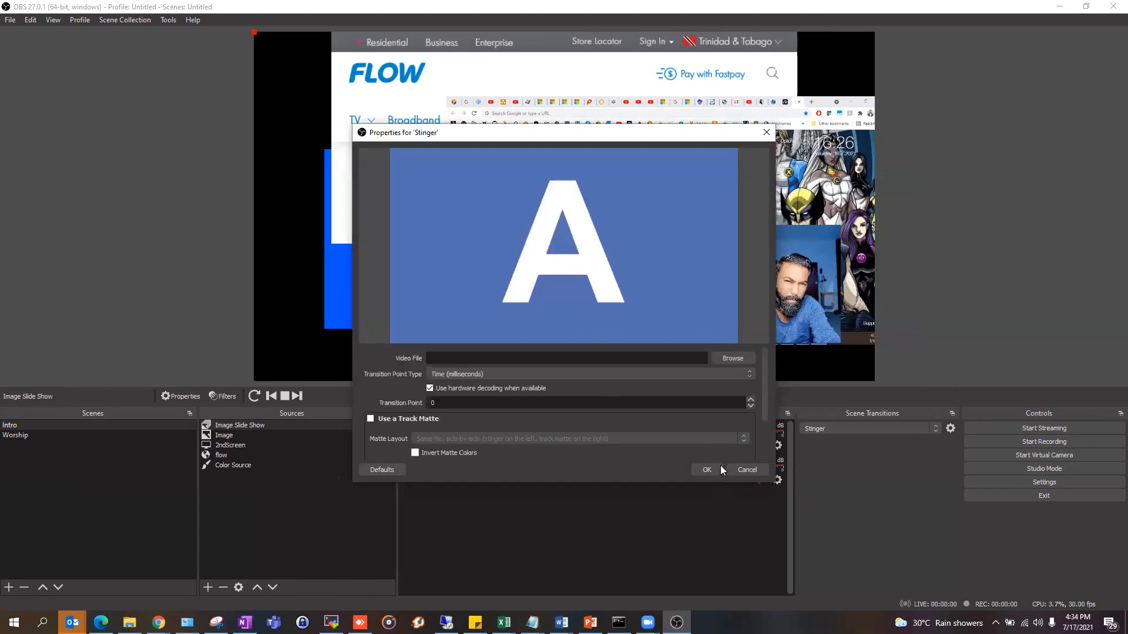
{"action": "left_click", "coordinate": [756, 471]}
- Change the scene transition back to Fade and switch to the Worship scene
{"action": "left_click", "coordinate": [837, 427]}
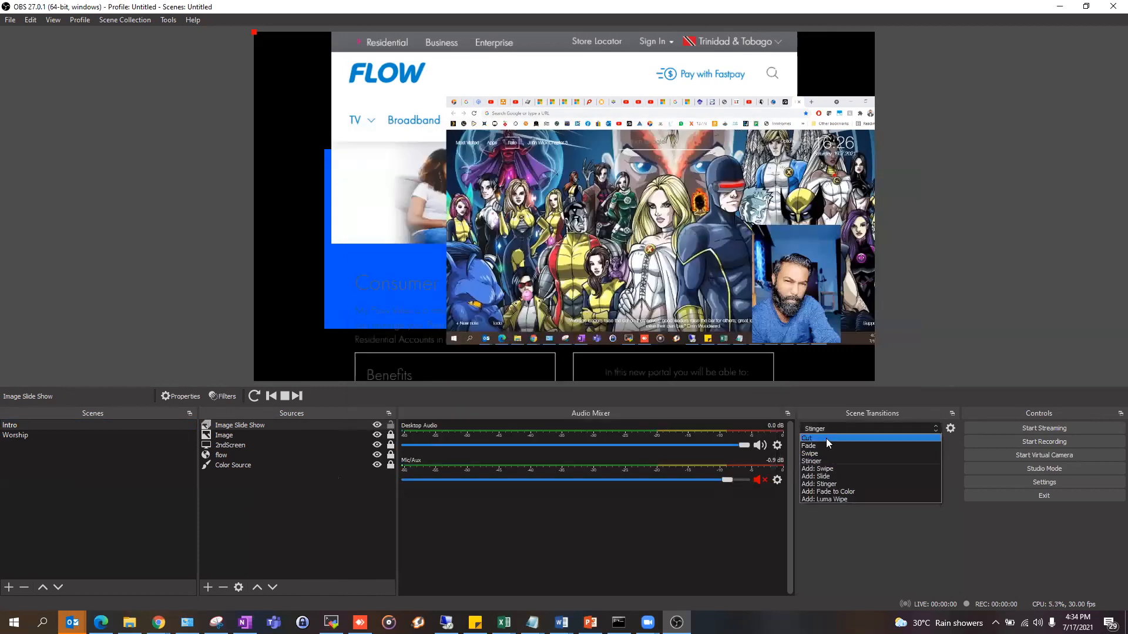
{"action": "left_click", "coordinate": [820, 445]}
{"action": "left_click", "coordinate": [30, 435]}
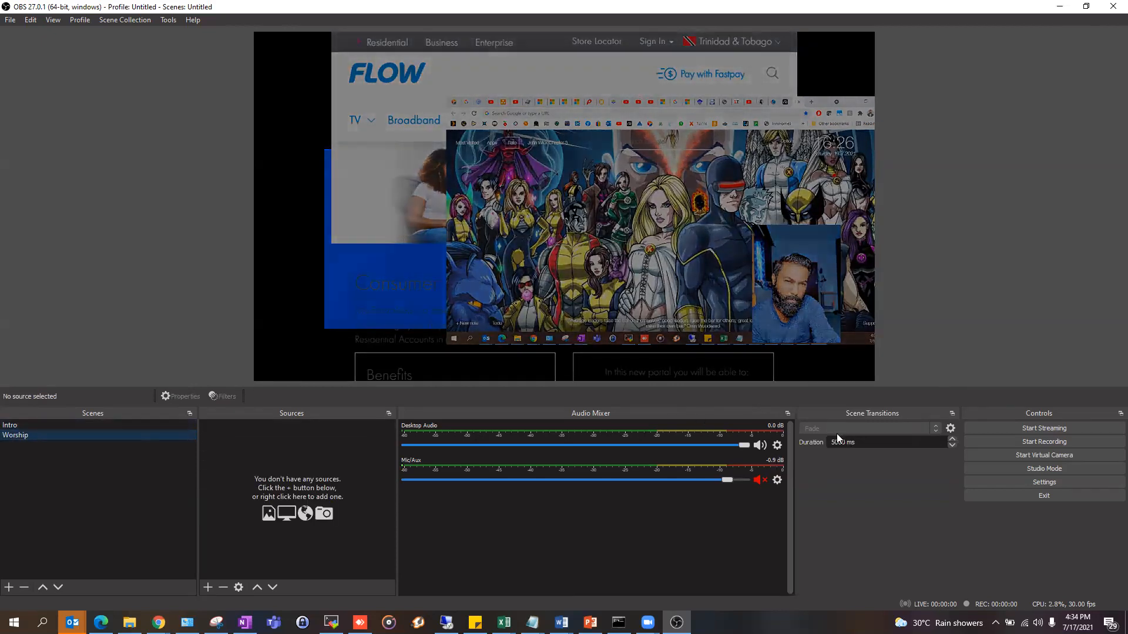
- Set the Fade transition's duration to 1000 ms and test it by switching to Intro and back to Worship
{"action": "left_click_drag", "start_coordinate": [834, 442], "coordinate": [827, 445]}
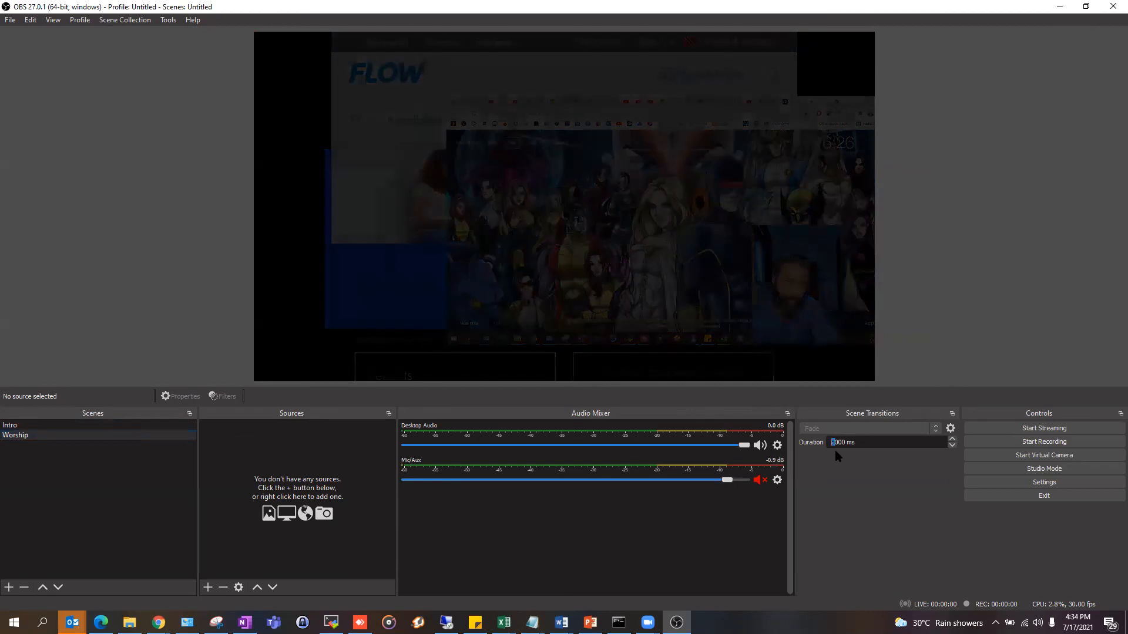
{"action": "key", "text": "BackSpace"}
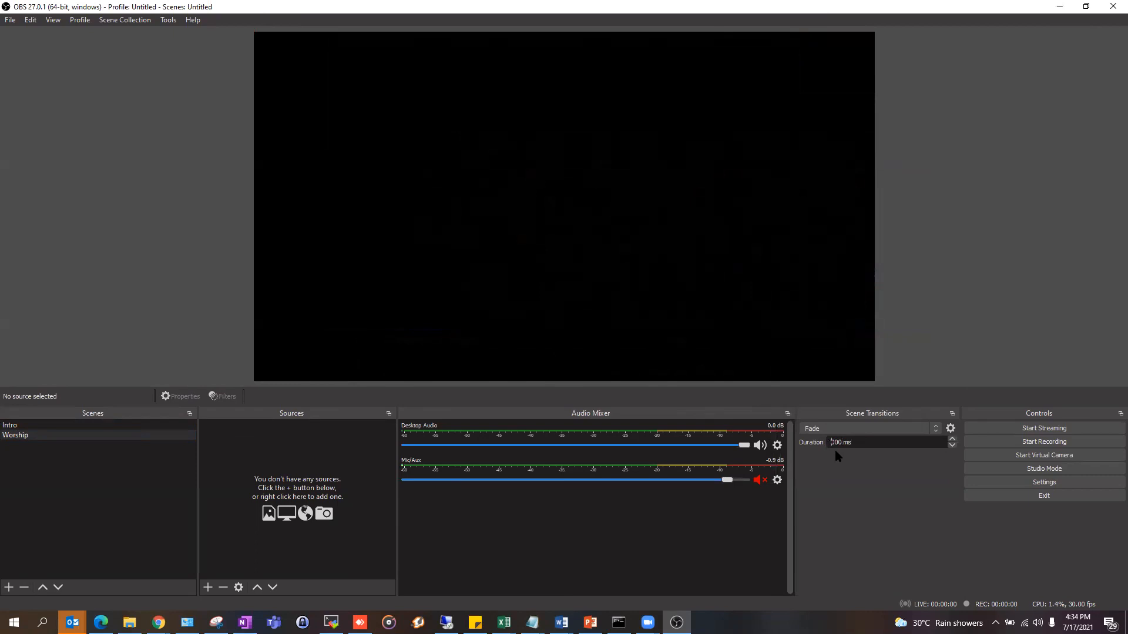
{"action": "type", "text": "10"}
{"action": "left_click", "coordinate": [23, 426]}
{"action": "left_click", "coordinate": [22, 437]}
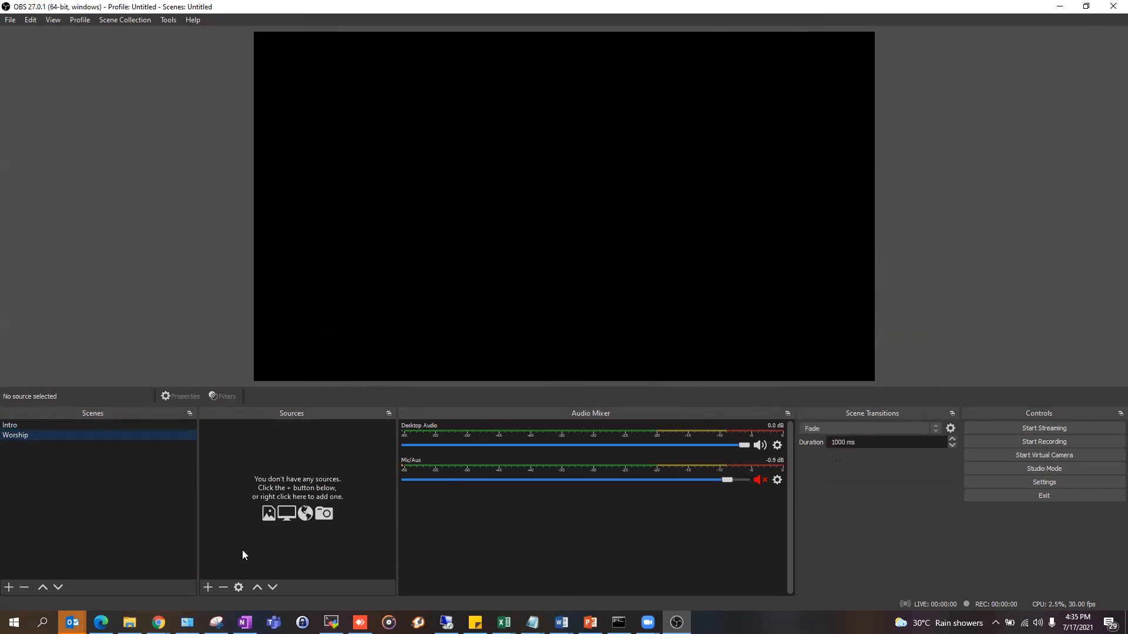
- Add a new Media Source to the Worship scene, named with a person's first name in the possessive plus "song"
{"action": "left_click", "coordinate": [208, 588]}
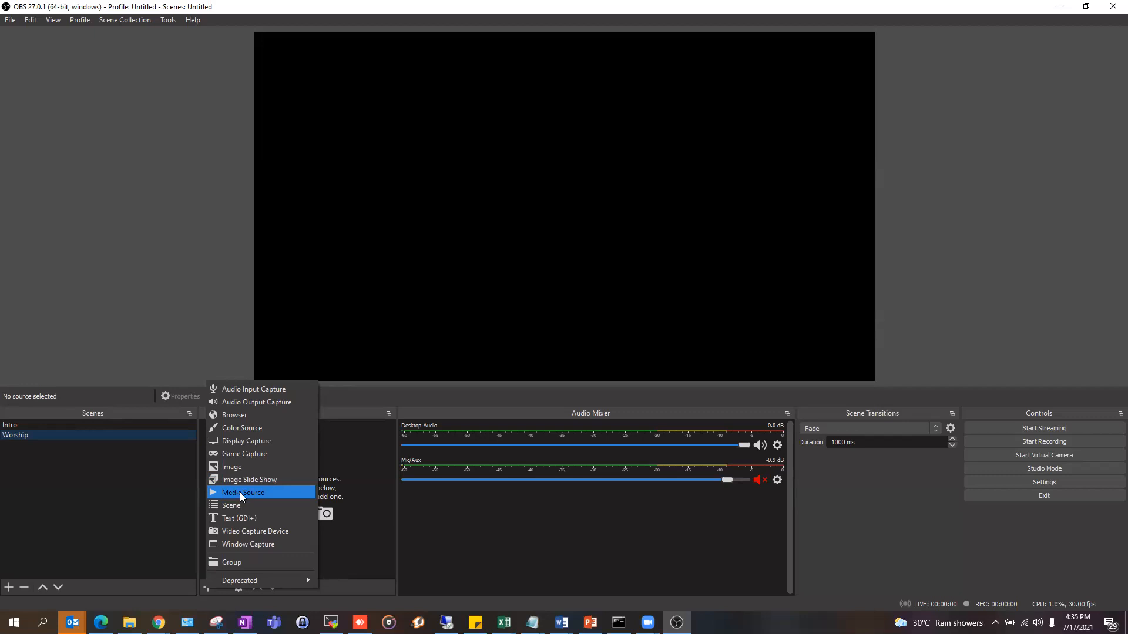
{"action": "left_click", "coordinate": [240, 492]}
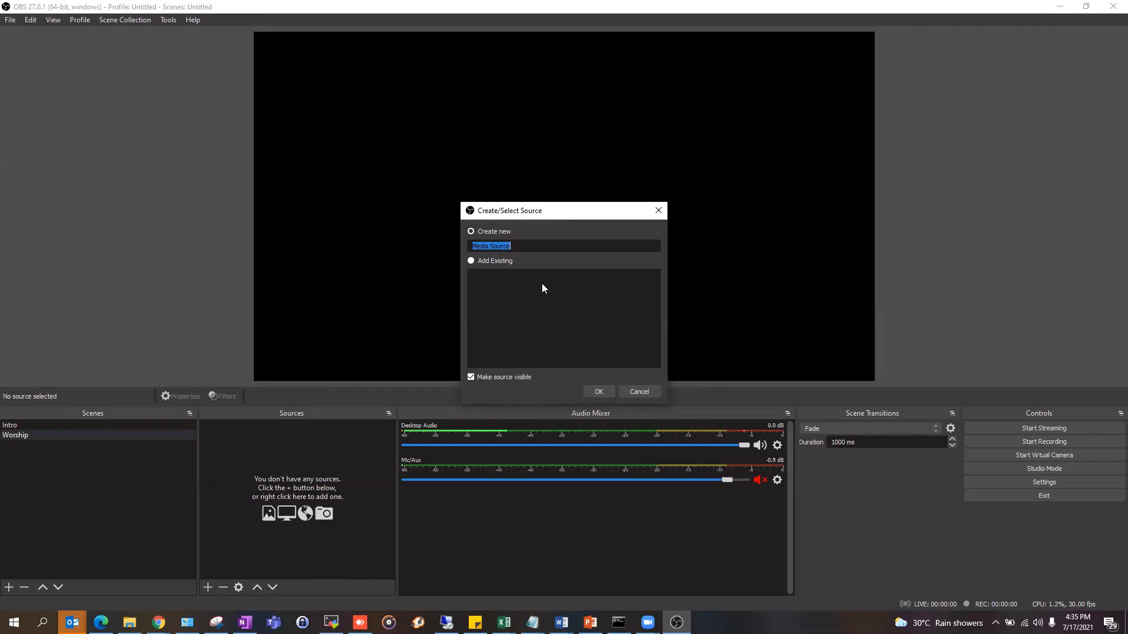
{"action": "type", "text": "S"}
{"action": "type", "text": "Anna"}
{"action": "type", "text": "'ssong"}
{"action": "key", "text": "Return"}
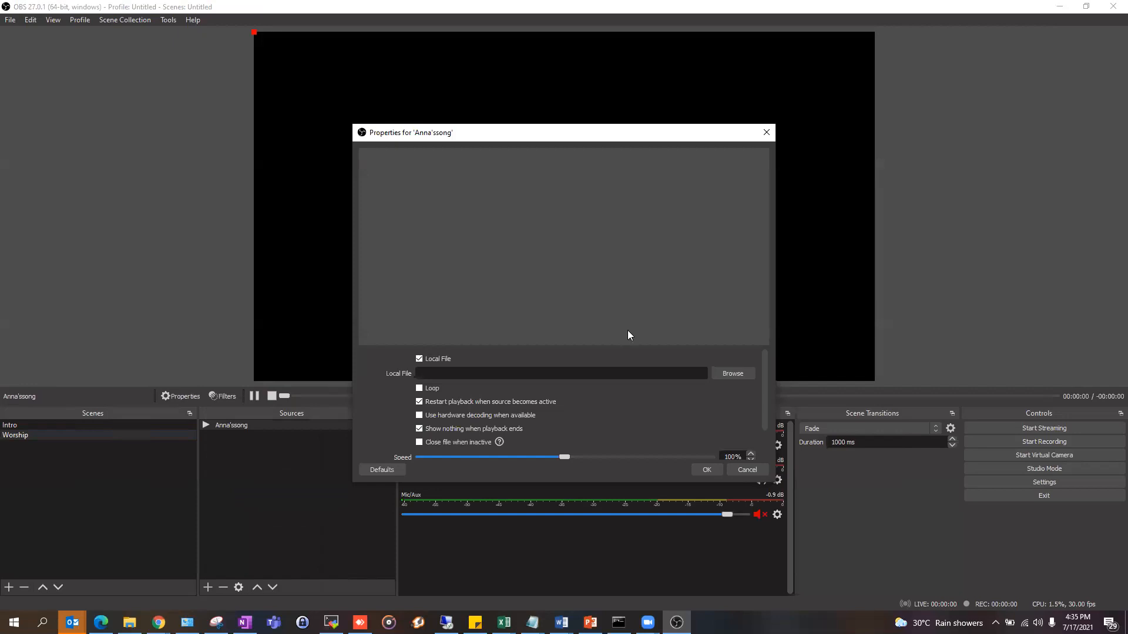
- Browse for the song source's local file without choosing one, review its playback options, and accept the default properties
{"action": "left_click", "coordinate": [729, 374]}
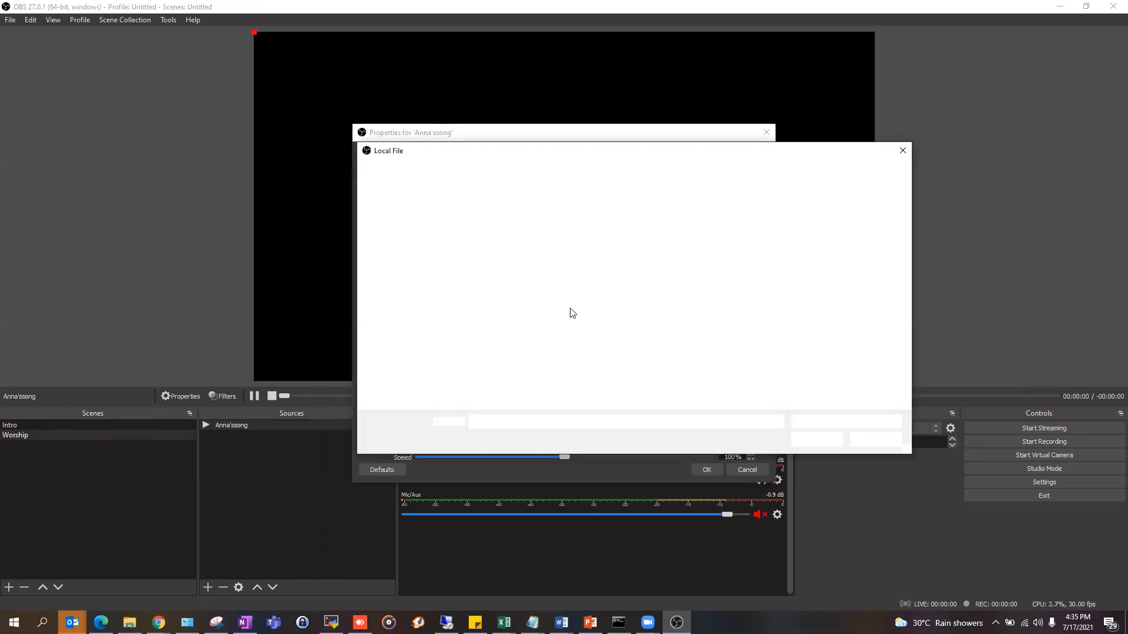
{"action": "left_click", "coordinate": [876, 440]}
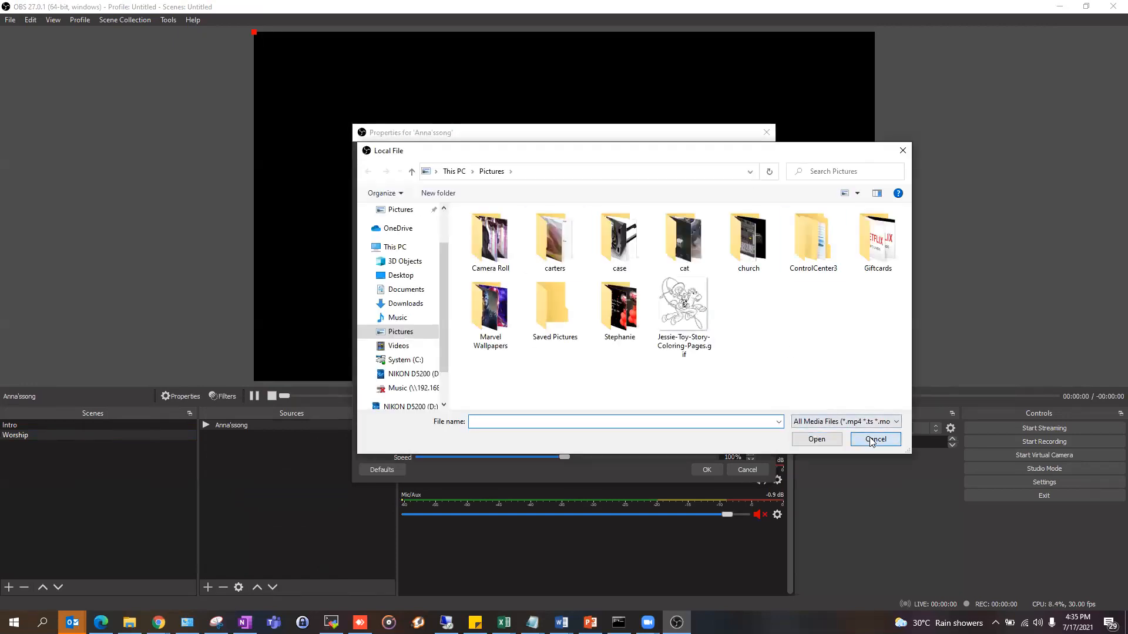
{"action": "scroll", "coordinate": [622, 419], "scroll_direction": "down", "scroll_amount": 2}
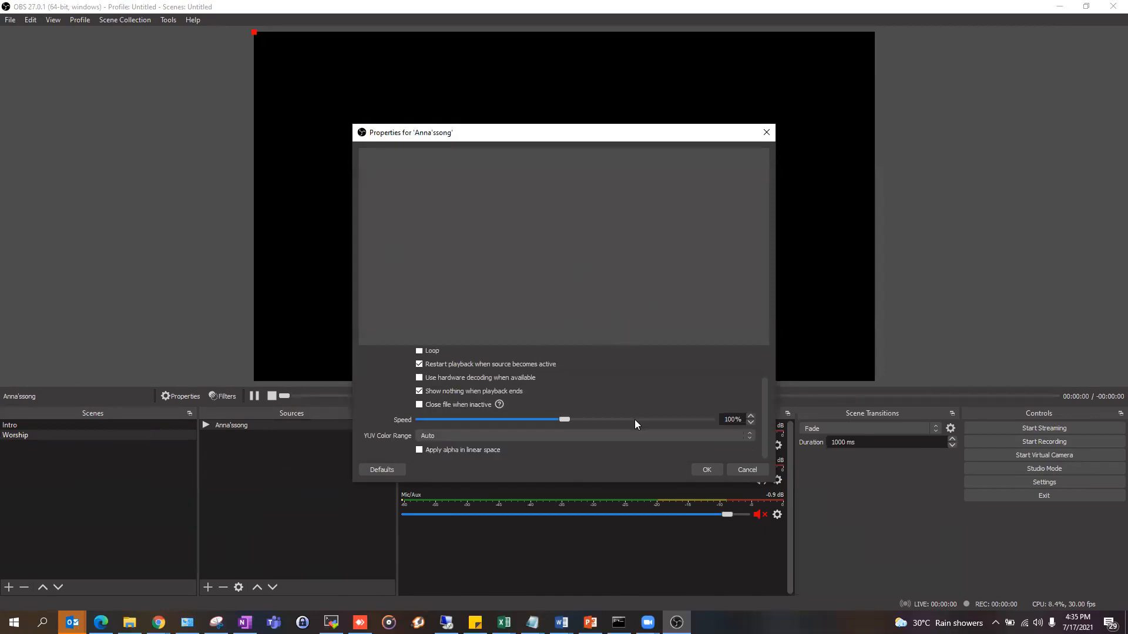
{"action": "scroll", "coordinate": [634, 424], "scroll_direction": "up", "scroll_amount": 2}
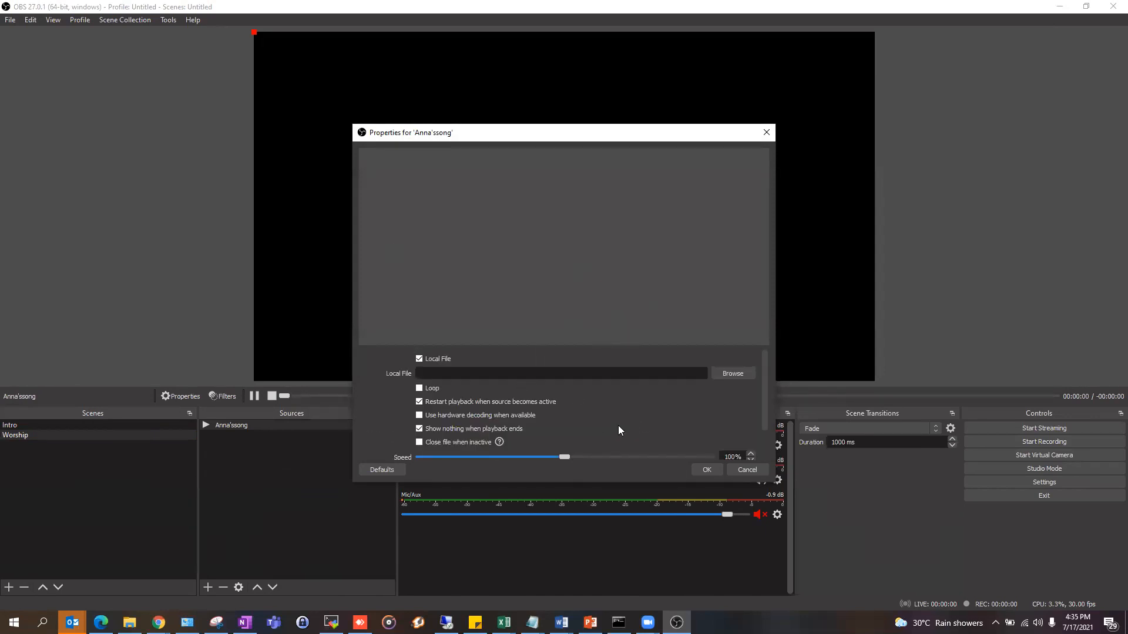
{"action": "left_click", "coordinate": [720, 470]}
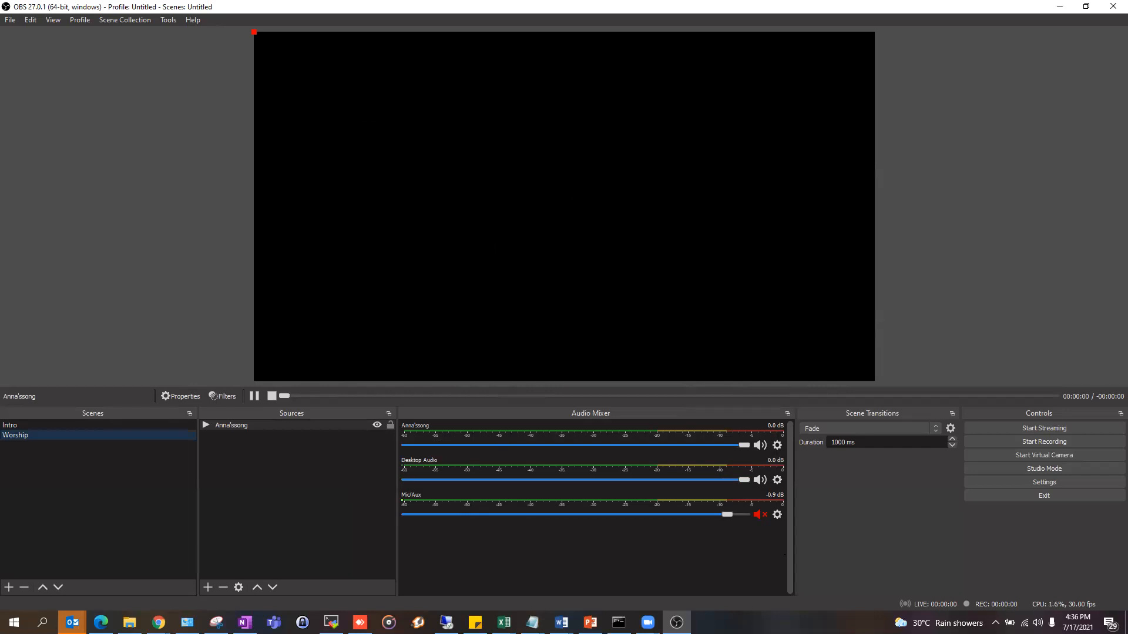
- Reopen the properties of the song media source in the Worship scene and enable Loop
{"action": "double_click", "coordinate": [305, 428]}
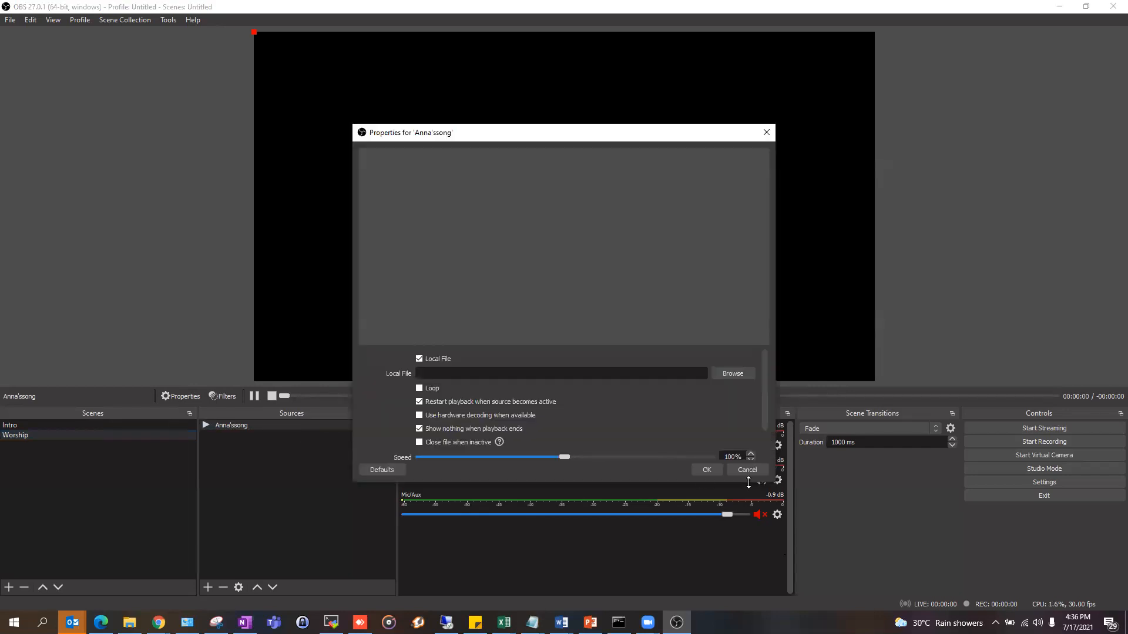
{"action": "left_click", "coordinate": [747, 470]}
{"action": "double_click", "coordinate": [288, 427]}
{"action": "scroll", "coordinate": [448, 383], "scroll_direction": "down", "scroll_amount": 2}
{"action": "scroll", "coordinate": [447, 380], "scroll_direction": "up", "scroll_amount": 2}
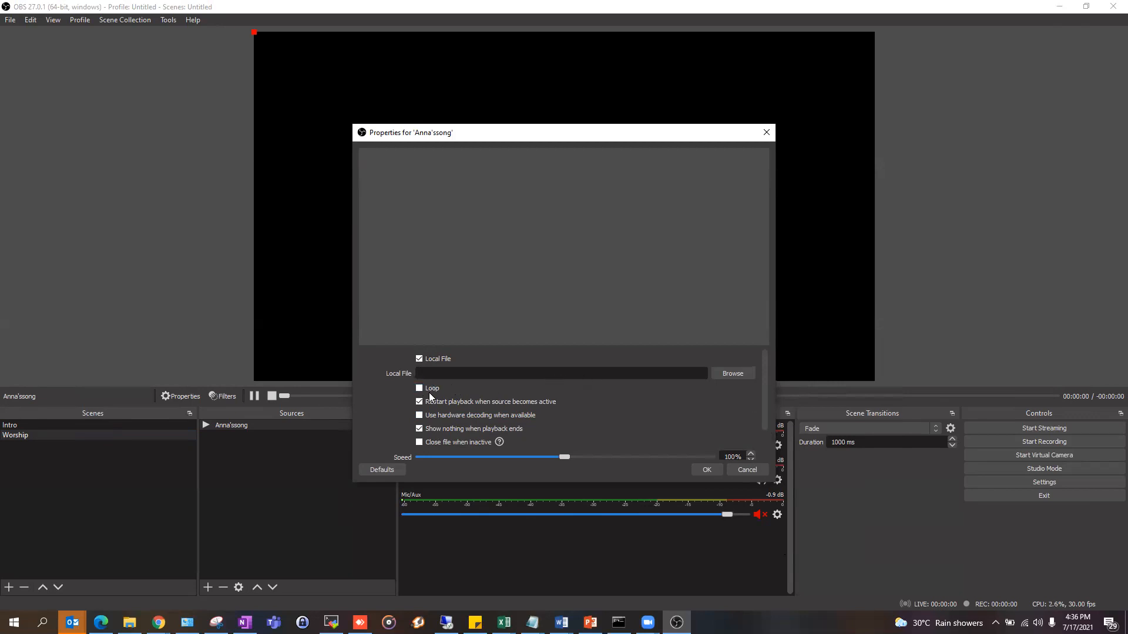
{"action": "left_click", "coordinate": [431, 392]}
- Examine the song source's YUV Color Range and playback options, try adjusting its speed, and accept the properties
{"action": "scroll", "coordinate": [445, 386], "scroll_direction": "down", "scroll_amount": 2}
{"action": "left_click", "coordinate": [473, 436]}
{"action": "left_click", "coordinate": [473, 436]}
{"action": "scroll", "coordinate": [529, 403], "scroll_direction": "up", "scroll_amount": 2}
{"action": "scroll", "coordinate": [502, 400], "scroll_direction": "down", "scroll_amount": 2}
{"action": "scroll", "coordinate": [509, 385], "scroll_direction": "up", "scroll_amount": 2}
{"action": "scroll", "coordinate": [510, 384], "scroll_direction": "down", "scroll_amount": 2}
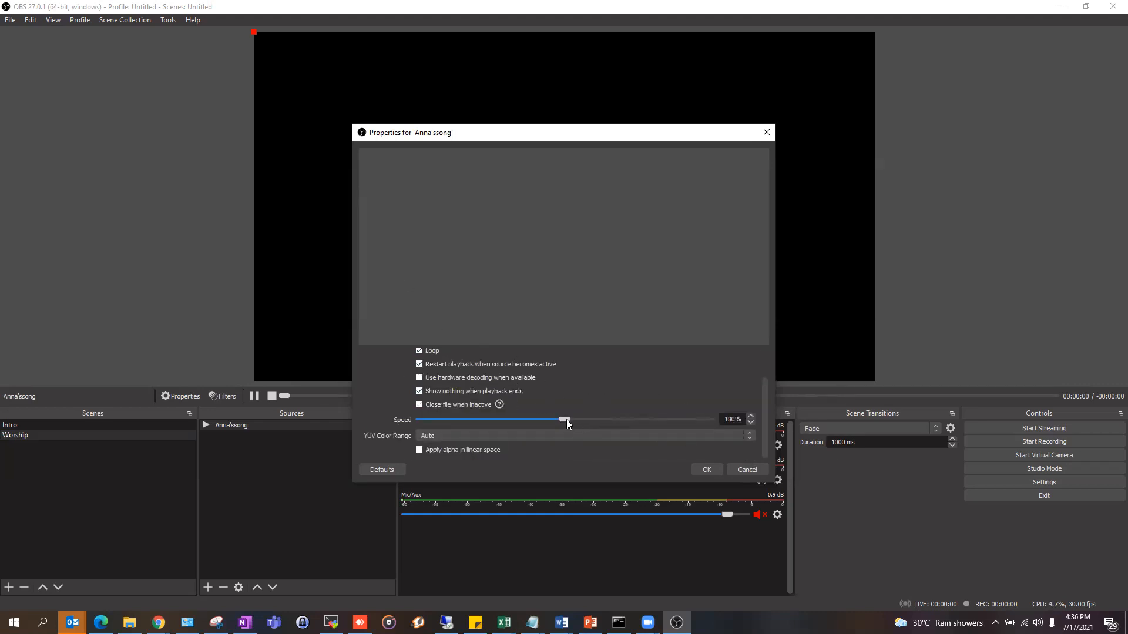
{"action": "left_click_drag", "start_coordinate": [660, 420], "coordinate": [565, 417]}
{"action": "mouse_move", "coordinate": [565, 419]}
{"action": "left_mouse_down"}
{"action": "mouse_move", "coordinate": [529, 418]}
{"action": "mouse_move", "coordinate": [675, 420]}
{"action": "mouse_move", "coordinate": [556, 423]}
{"action": "left_mouse_up"}
{"action": "left_click_drag", "start_coordinate": [566, 422], "coordinate": [567, 421]}
{"action": "left_click", "coordinate": [707, 470]}
{"action": "left_click", "coordinate": [254, 533]}
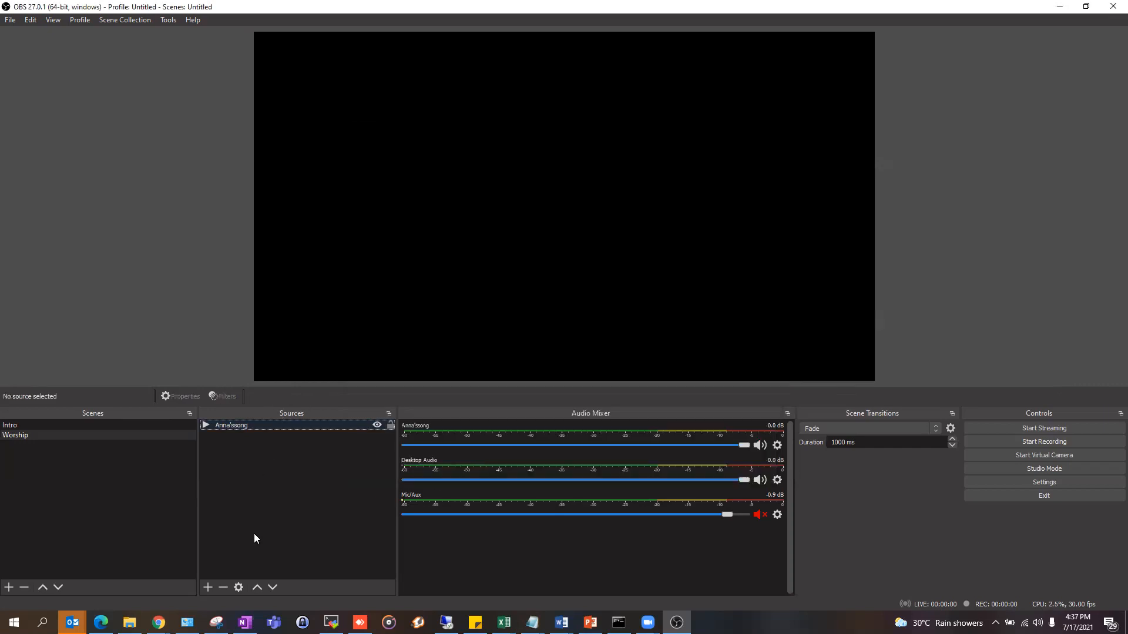
- Review the available source types and compare the Intro and Worship scenes, ending on Worship
{"action": "left_click", "coordinate": [207, 587]}
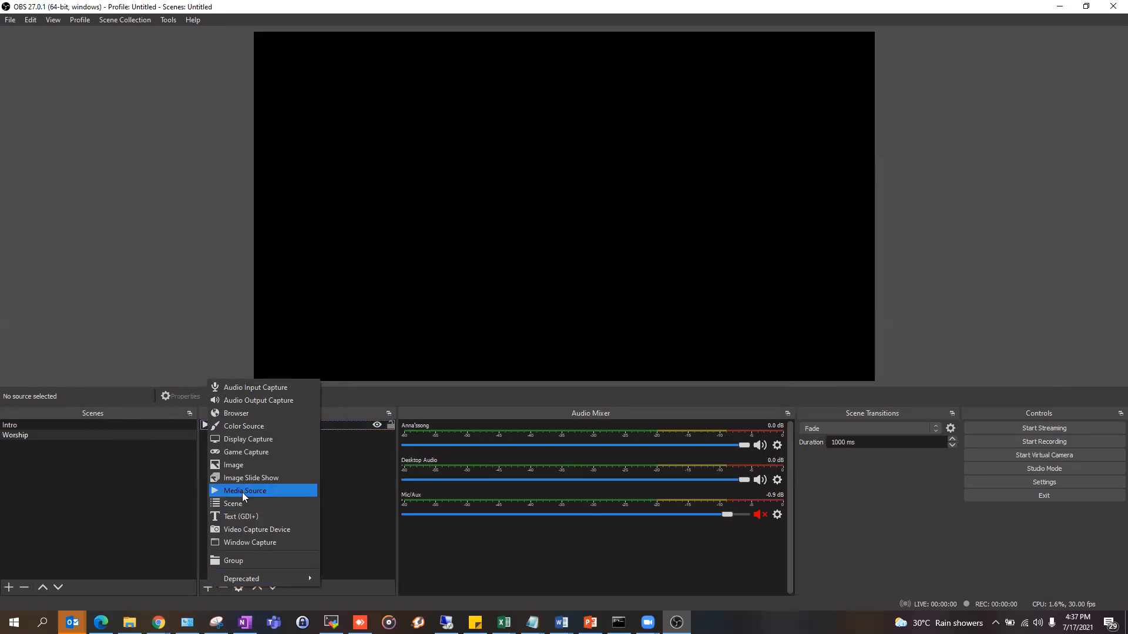
{"action": "left_click", "coordinate": [363, 483]}
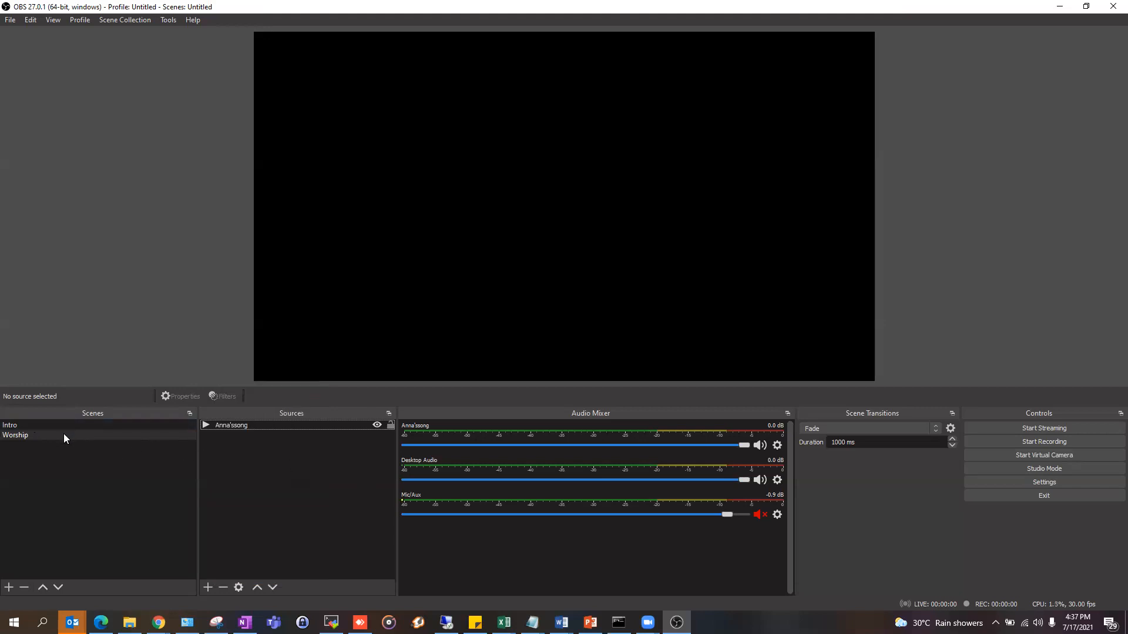
{"action": "left_click", "coordinate": [64, 436]}
{"action": "left_click", "coordinate": [102, 424]}
{"action": "left_click", "coordinate": [83, 435]}
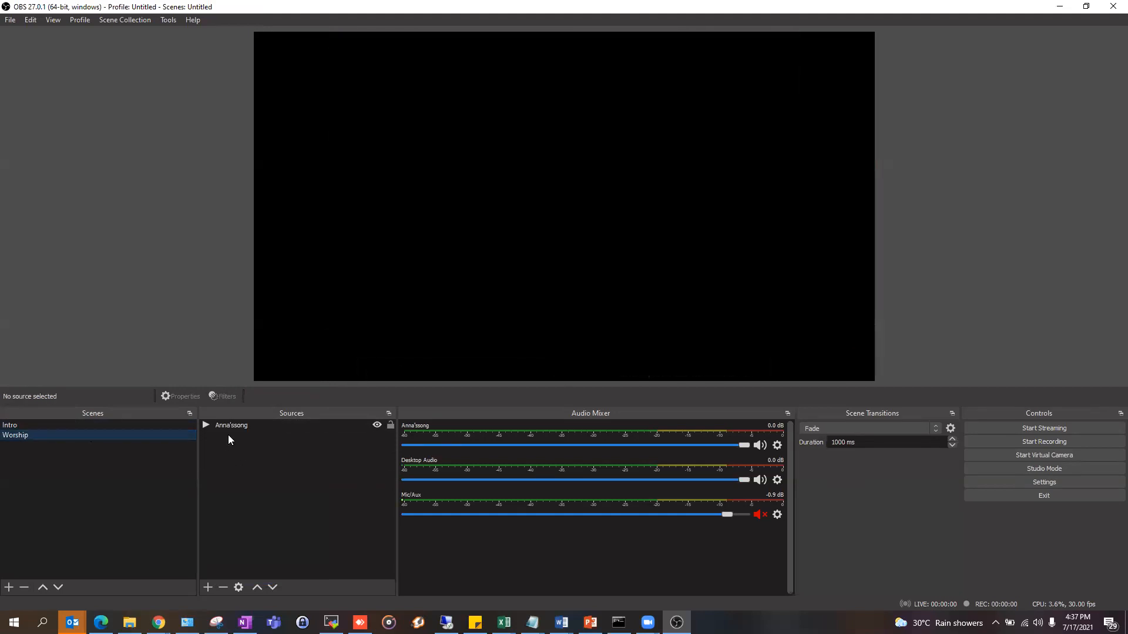
{"action": "left_click", "coordinate": [101, 425]}
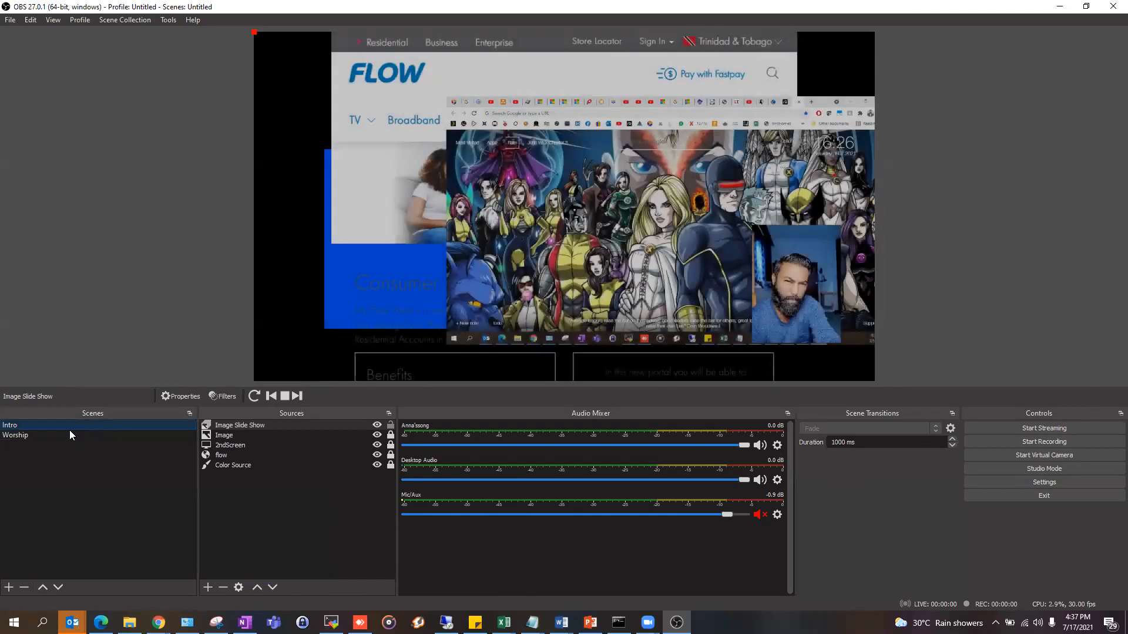
{"action": "left_click", "coordinate": [70, 431]}
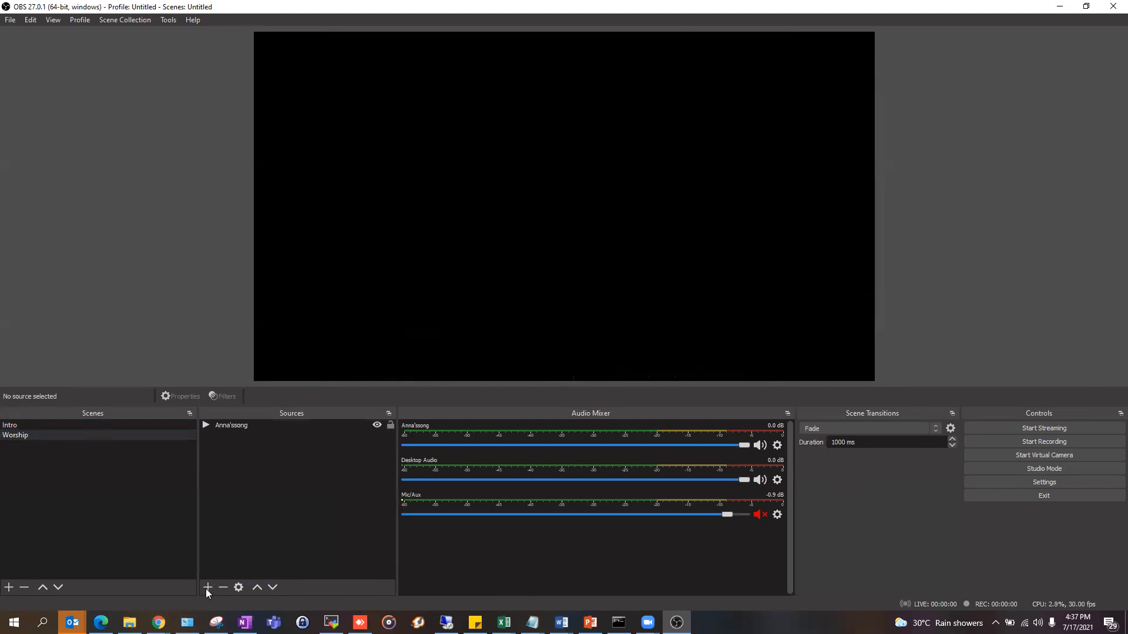
- Add the existing Image source to the Worship scene, shrink it, and move it into the lower-left part of the canvas
{"action": "left_click", "coordinate": [207, 588]}
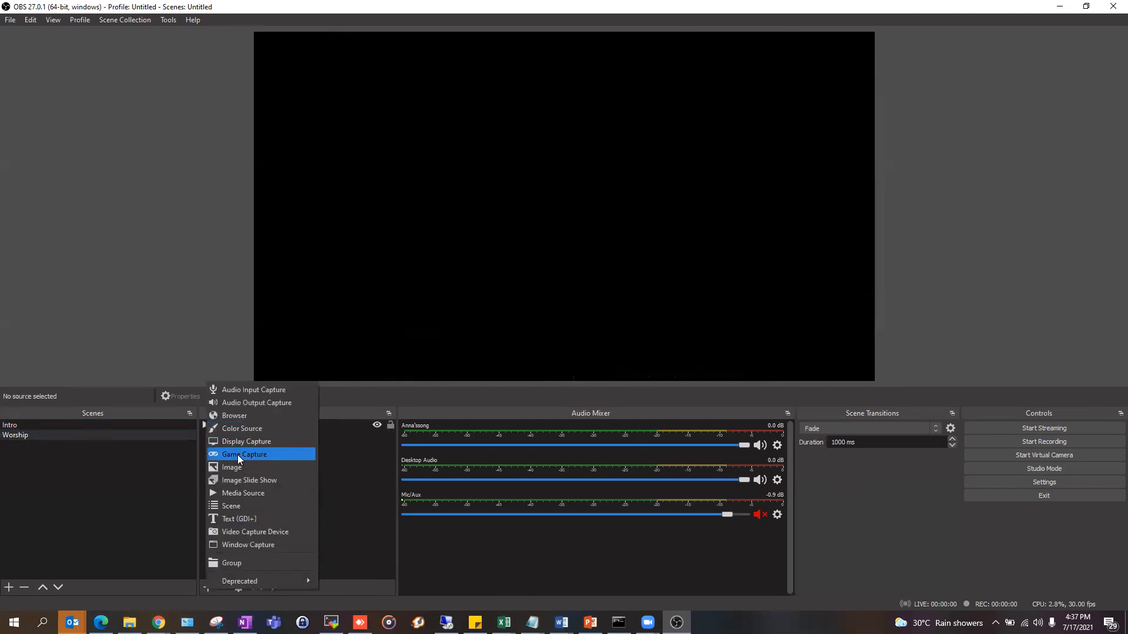
{"action": "left_click", "coordinate": [241, 467]}
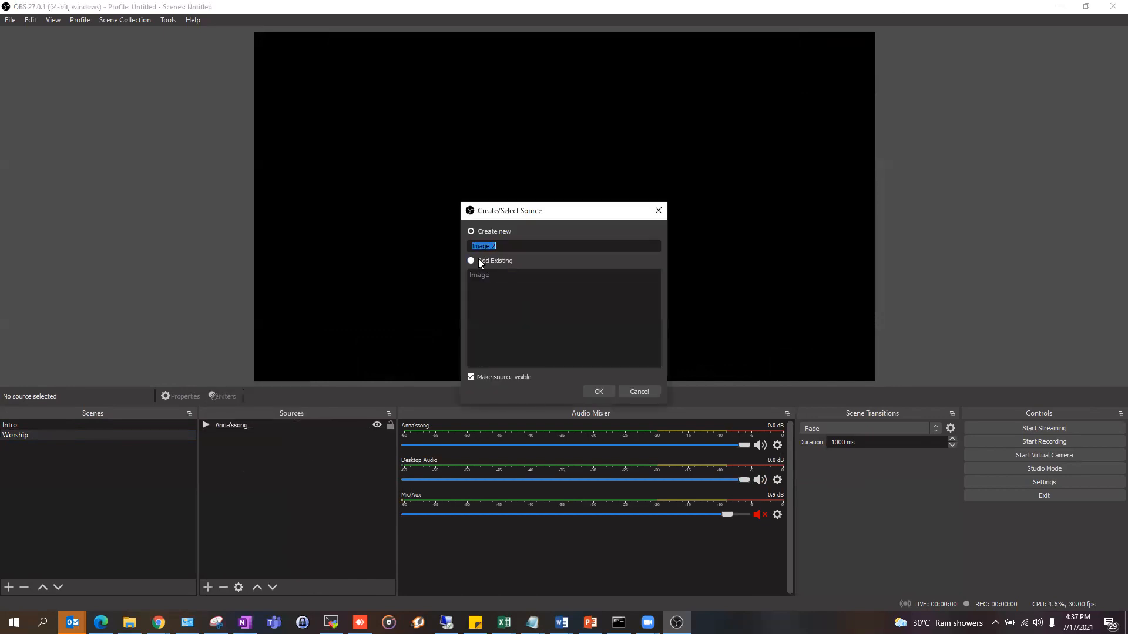
{"action": "left_click", "coordinate": [478, 275]}
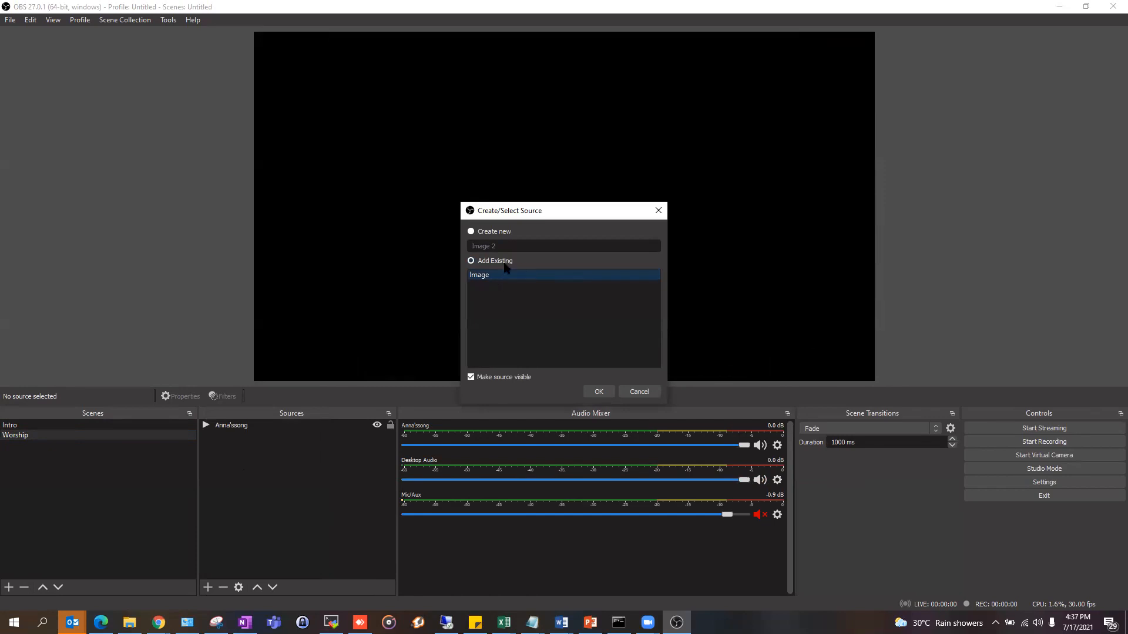
{"action": "left_click", "coordinate": [597, 391]}
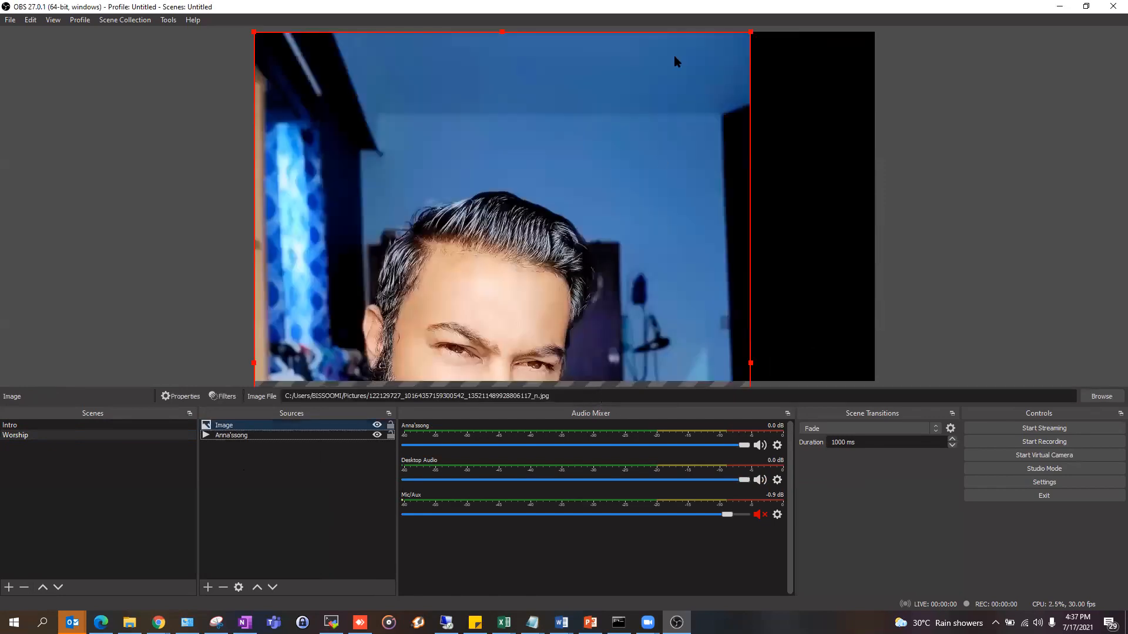
{"action": "left_click_drag", "start_coordinate": [750, 33], "coordinate": [437, 279]}
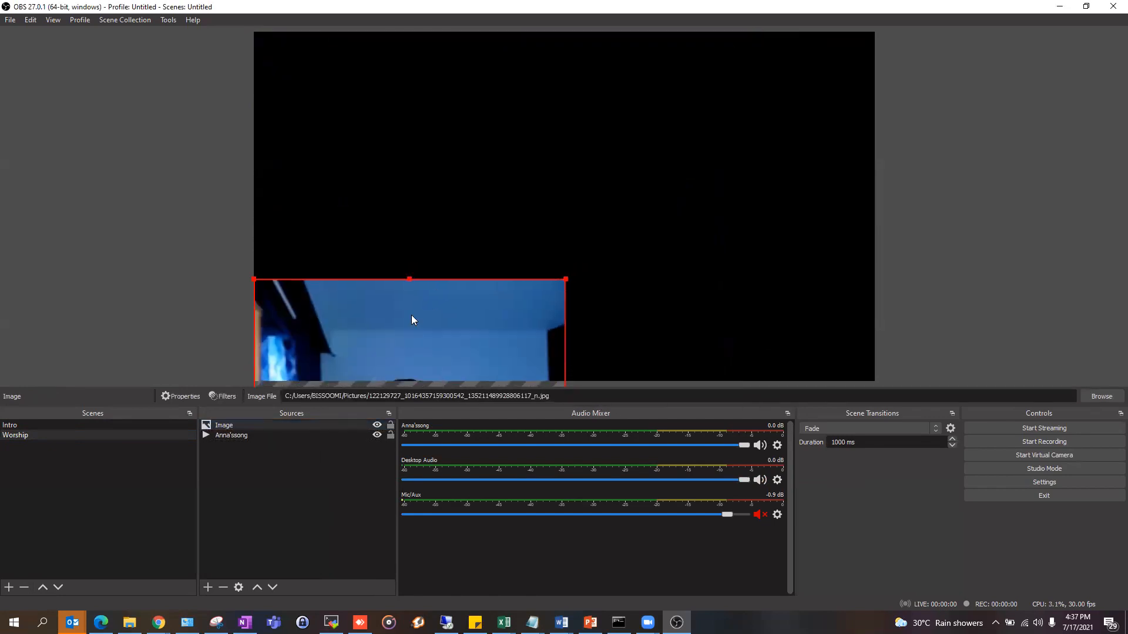
{"action": "left_click_drag", "start_coordinate": [411, 315], "coordinate": [439, 204]}
- Add the existing flow Browser source to the Worship scene and enlarge it to cover most of the canvas width
{"action": "left_click", "coordinate": [208, 590]}
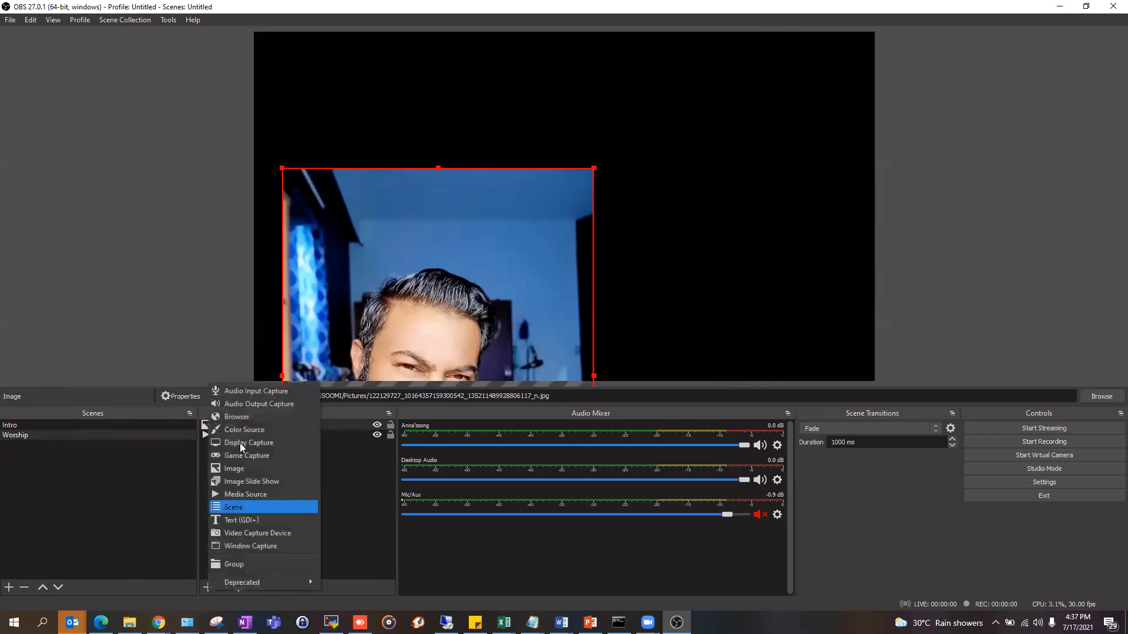
{"action": "left_click", "coordinate": [237, 417]}
{"action": "left_click", "coordinate": [494, 261]}
{"action": "left_click", "coordinate": [478, 275]}
{"action": "left_click", "coordinate": [599, 392]}
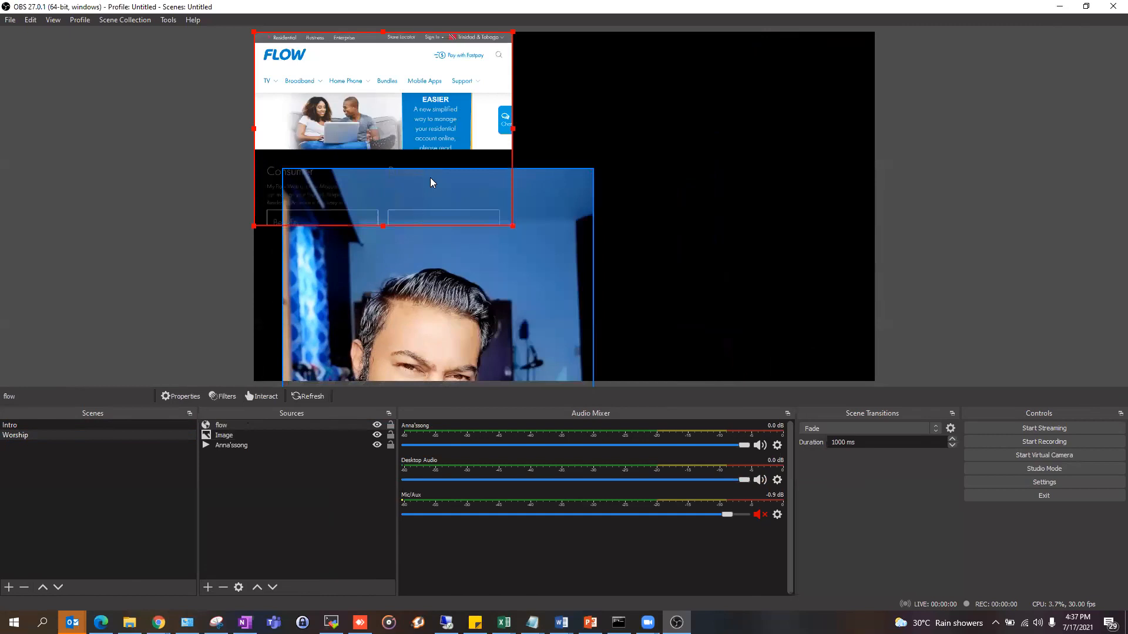
{"action": "left_click_drag", "start_coordinate": [513, 225], "coordinate": [730, 277]}
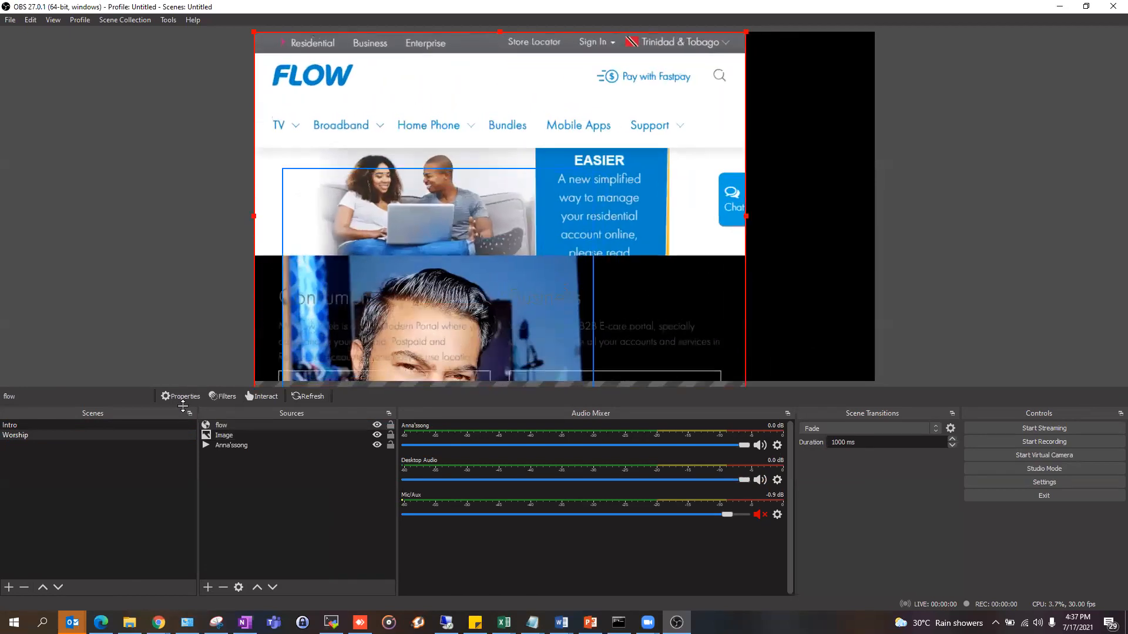
- Review the list of source types that can be added to the Worship scene without adding one
{"action": "left_click", "coordinate": [208, 587]}
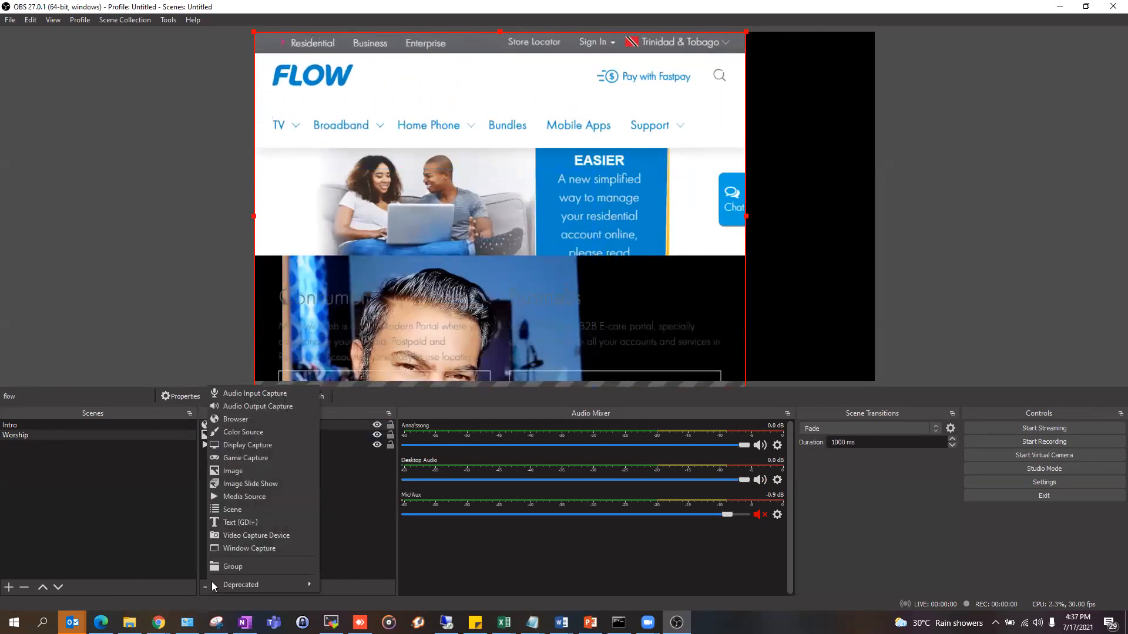
{"action": "left_click", "coordinate": [345, 495]}
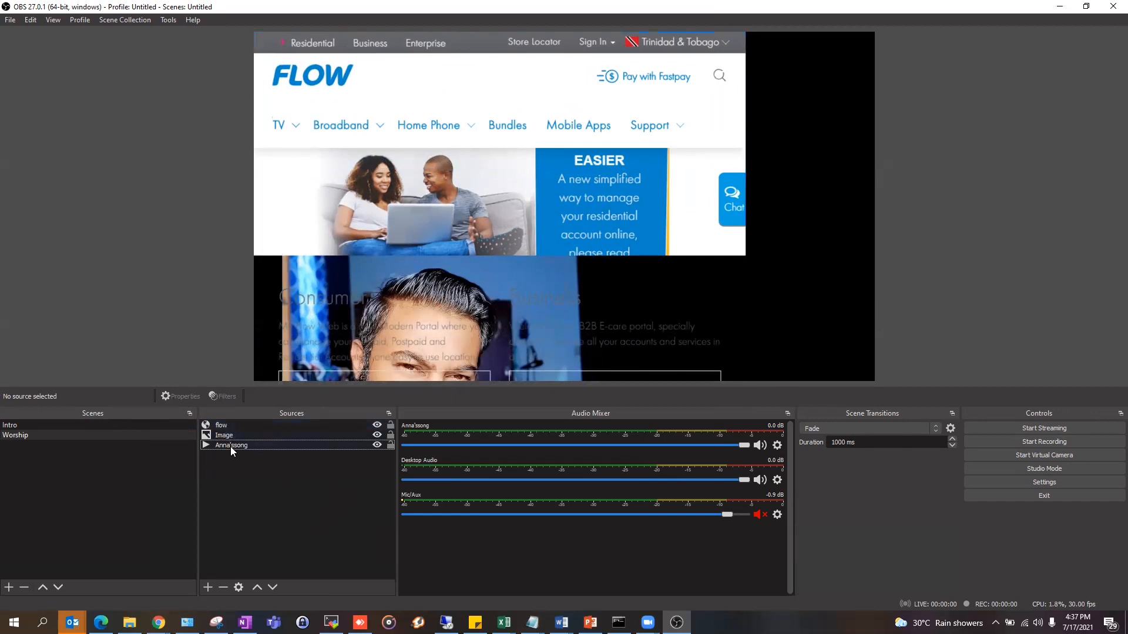
{"action": "left_click", "coordinate": [208, 587]}
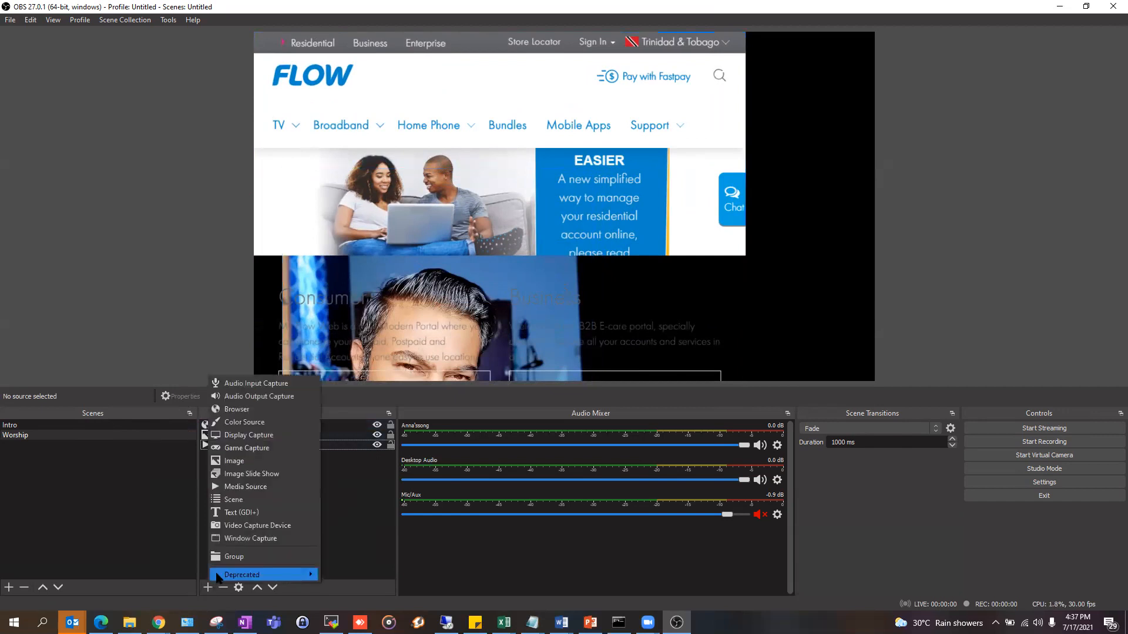
{"action": "left_click", "coordinate": [353, 495]}
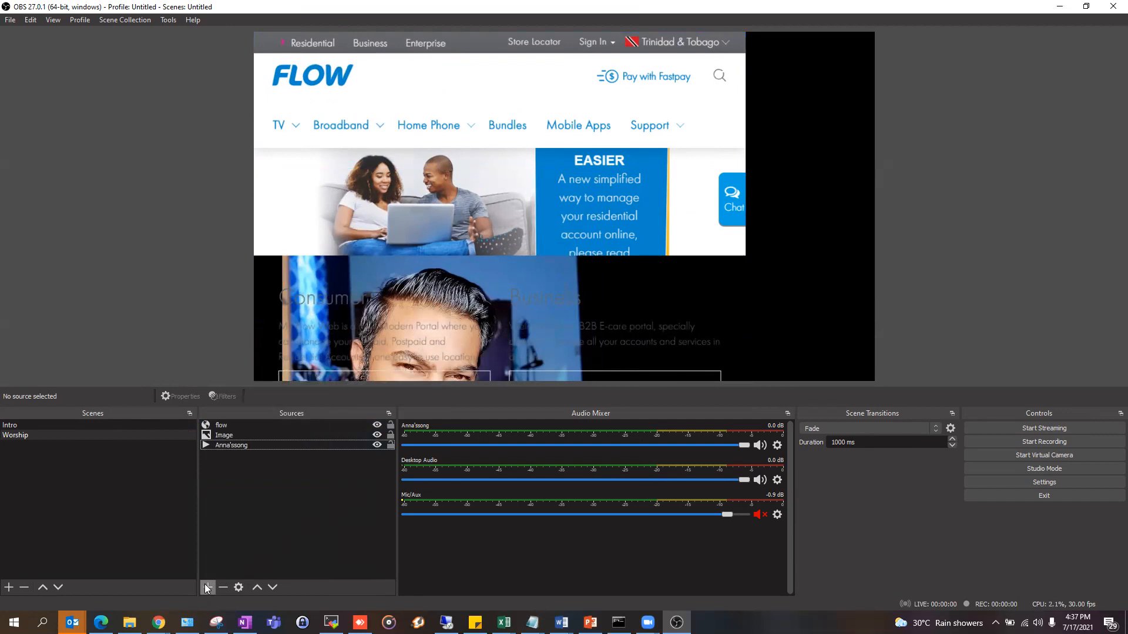
{"action": "left_click", "coordinate": [204, 584]}
{"action": "left_click", "coordinate": [347, 489]}
- Switch to Intro and back to Worship, and inspect the Image, song and flow sources alongside the available source types
{"action": "left_click", "coordinate": [19, 428]}
{"action": "left_click", "coordinate": [20, 436]}
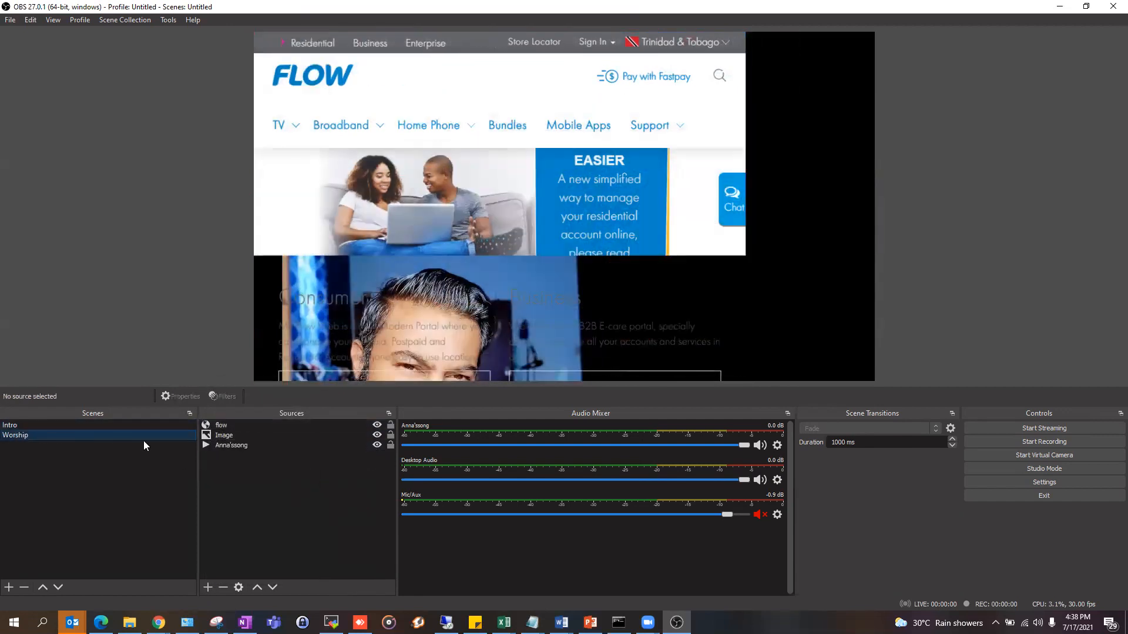
{"action": "left_click", "coordinate": [235, 435]}
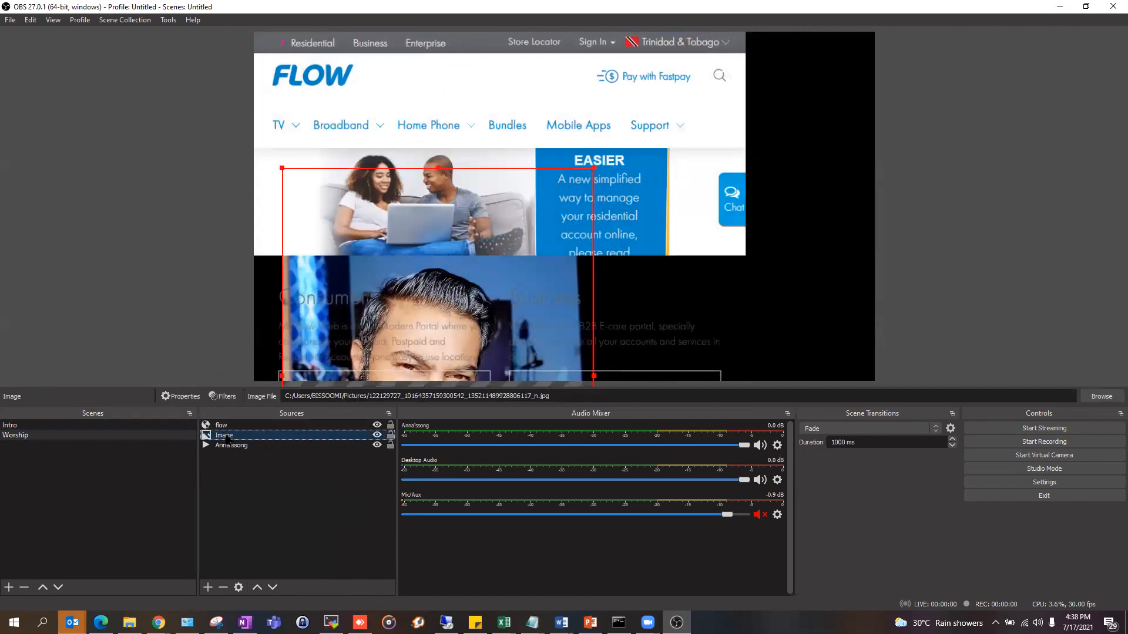
{"action": "left_click", "coordinate": [235, 445]}
{"action": "left_click", "coordinate": [241, 425]}
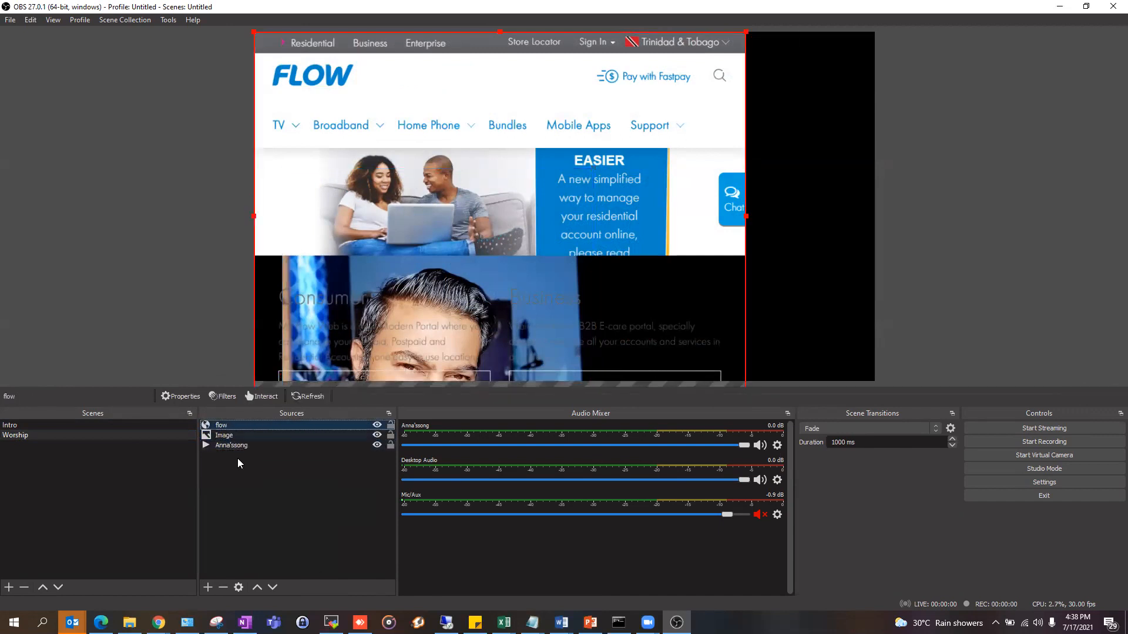
{"action": "left_click", "coordinate": [208, 588]}
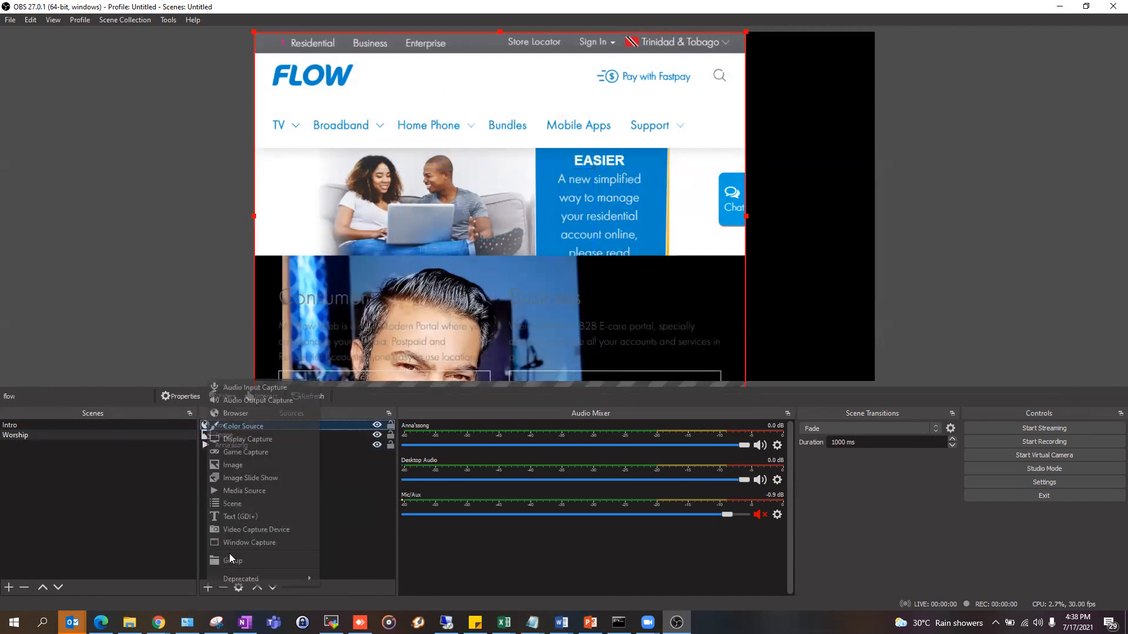
{"action": "left_click", "coordinate": [363, 497]}
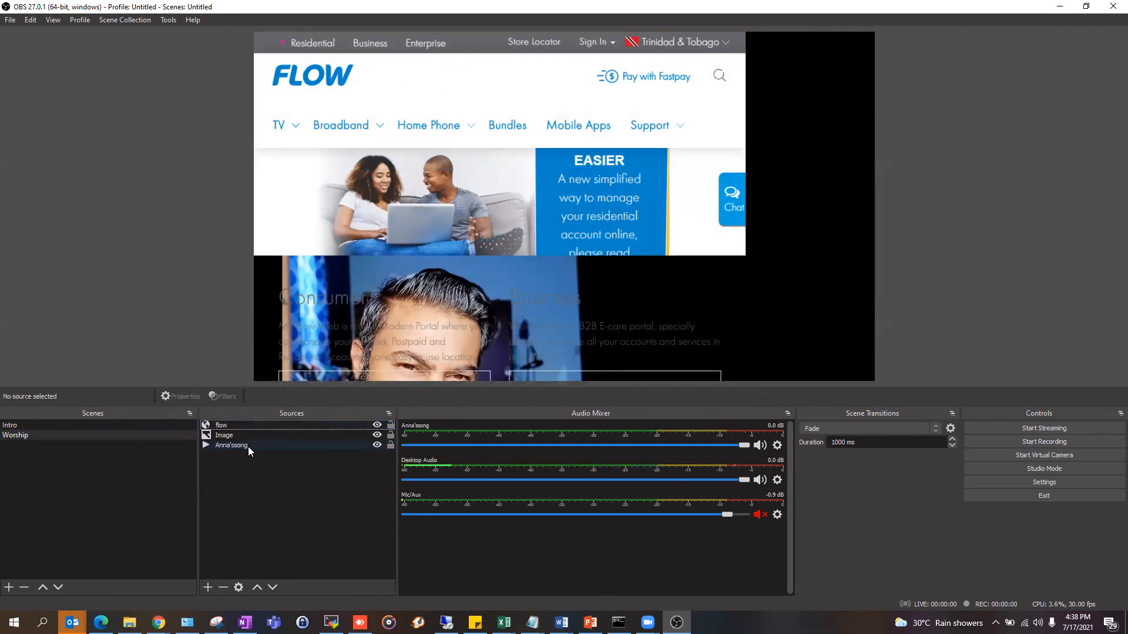
{"action": "left_click", "coordinate": [207, 587]}
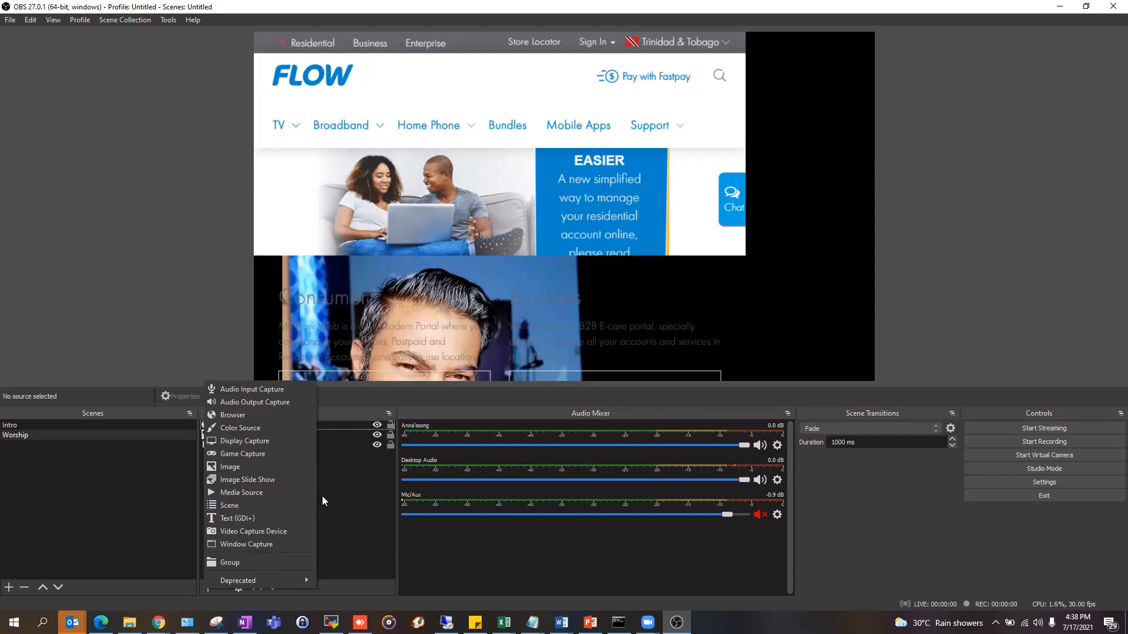
{"action": "left_click", "coordinate": [341, 491]}
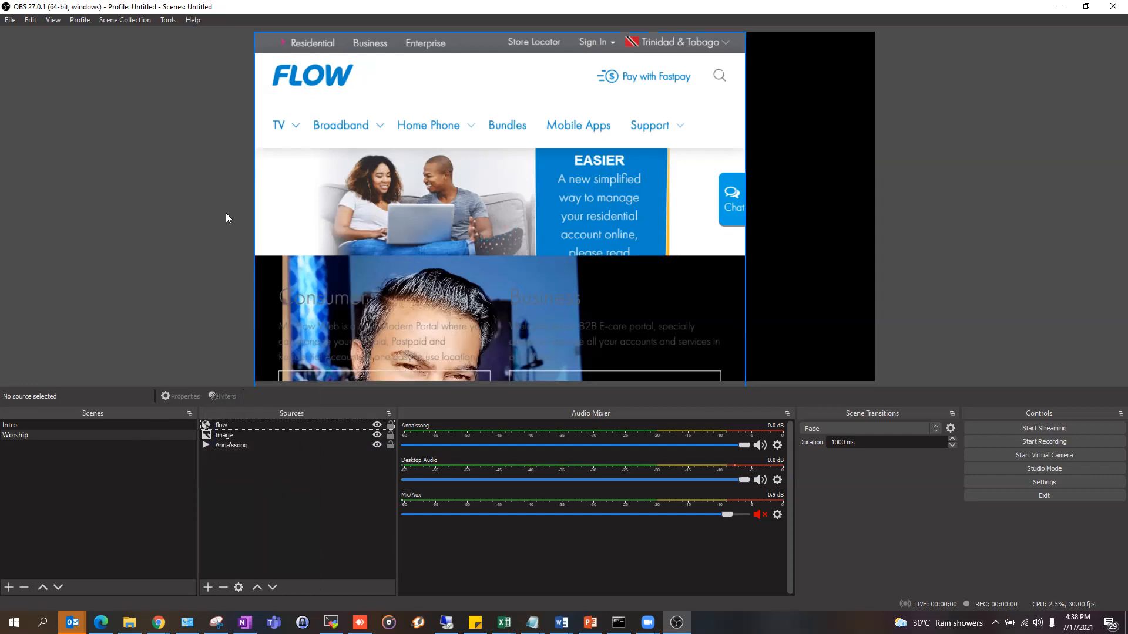
- Add a new scene named Annoucements
{"action": "left_click", "coordinate": [9, 587]}
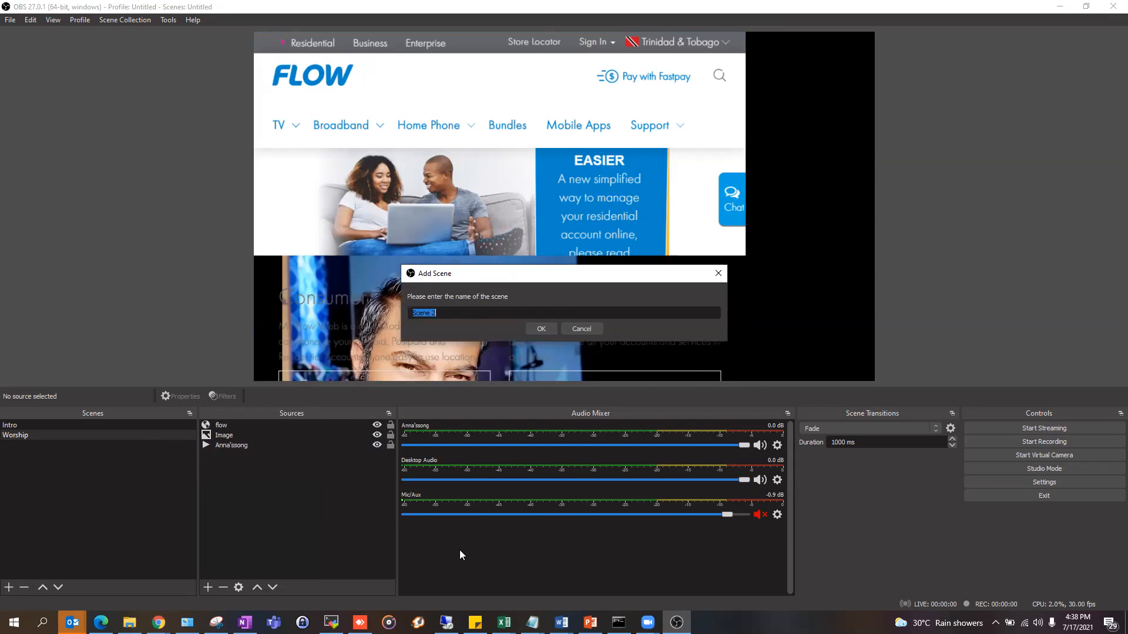
{"action": "type", "text": "Annoucements"}
{"action": "key", "text": "Return"}
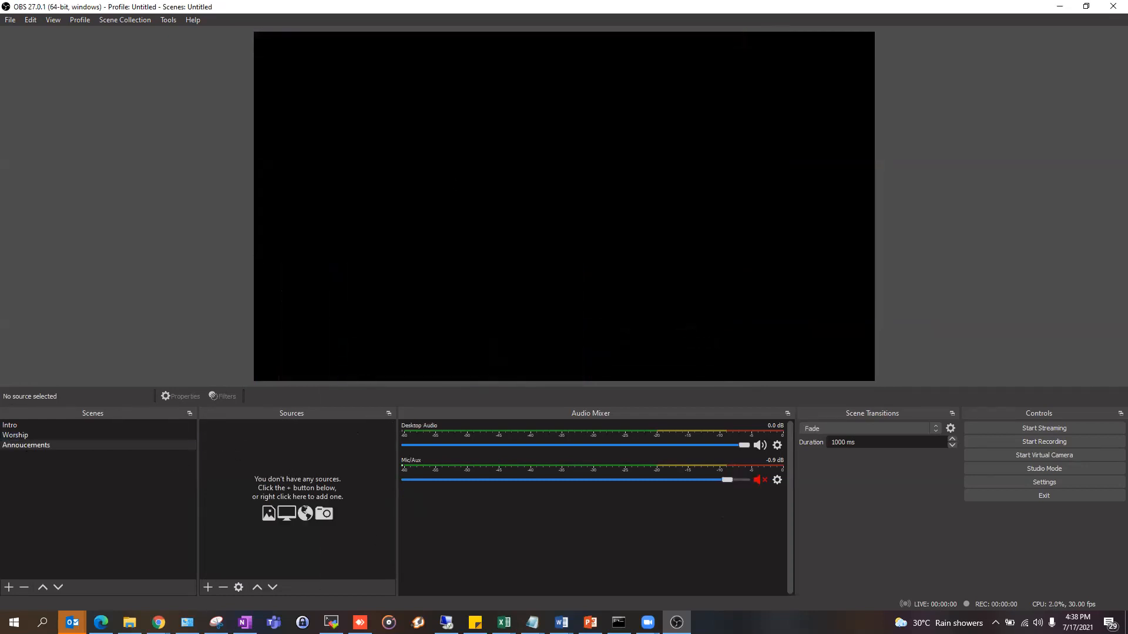
- Add the existing Worship scene as a source in the Annoucements scene and shrink it into the canvas's upper-right corner
{"action": "left_click", "coordinate": [15, 435]}
{"action": "left_click", "coordinate": [30, 444]}
{"action": "left_click", "coordinate": [208, 588]}
{"action": "left_click", "coordinate": [229, 509]}
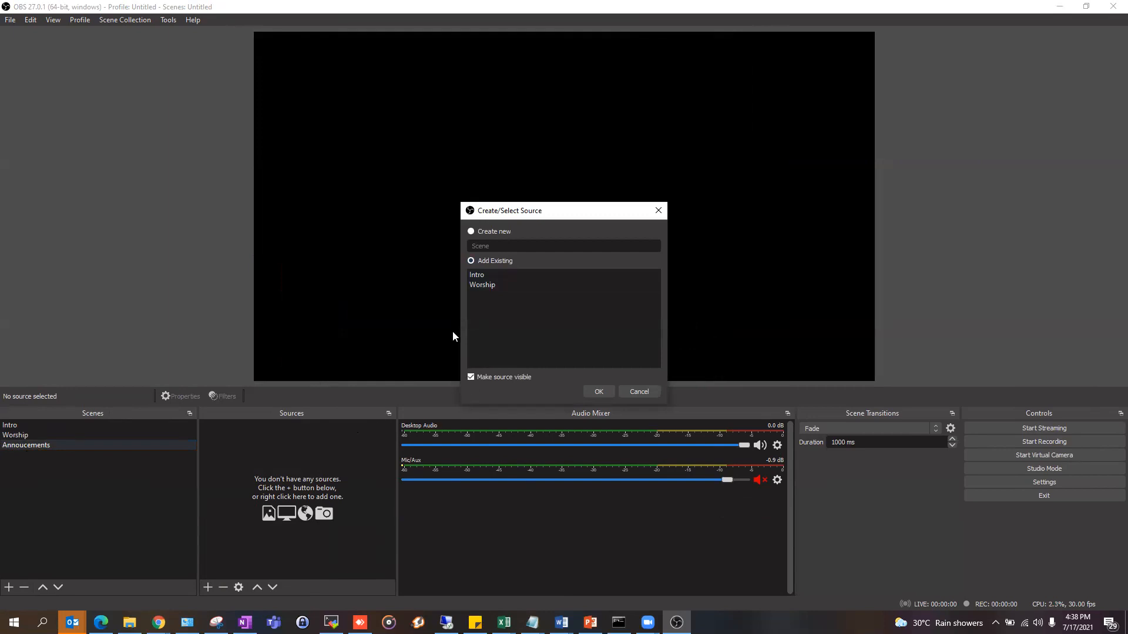
{"action": "left_click", "coordinate": [487, 286]}
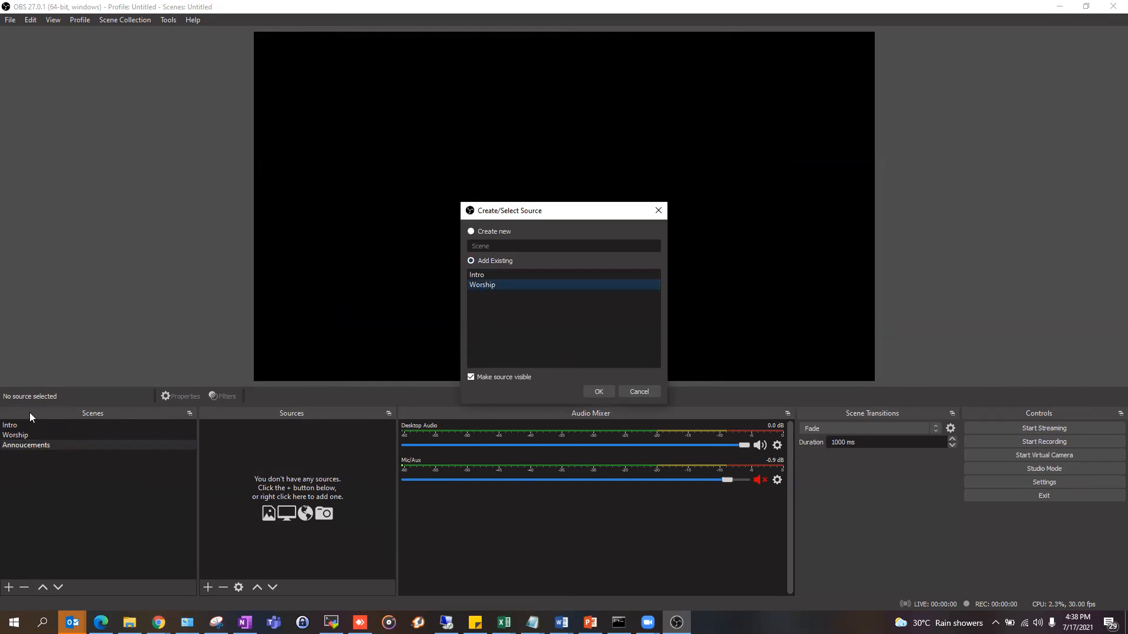
{"action": "left_click", "coordinate": [599, 390]}
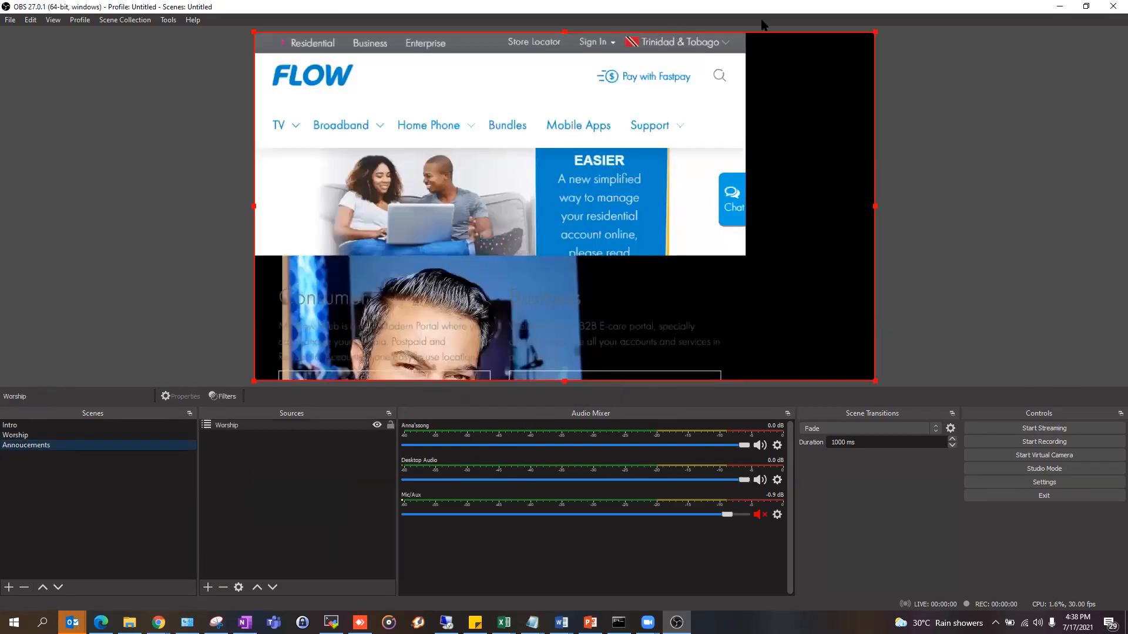
{"action": "left_click_drag", "start_coordinate": [874, 32], "coordinate": [468, 262]}
{"action": "left_click_drag", "start_coordinate": [366, 328], "coordinate": [768, 98]}
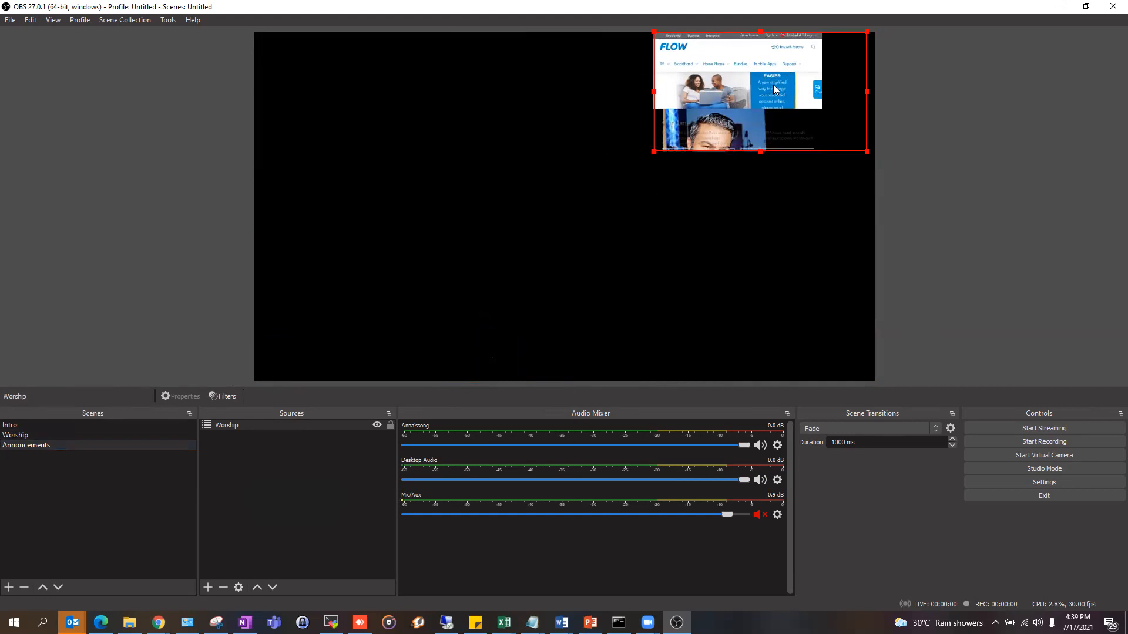
- Add the existing Color Source to the Worship scene, shrink it and place it over the right part of the flow page
{"action": "left_click", "coordinate": [29, 435]}
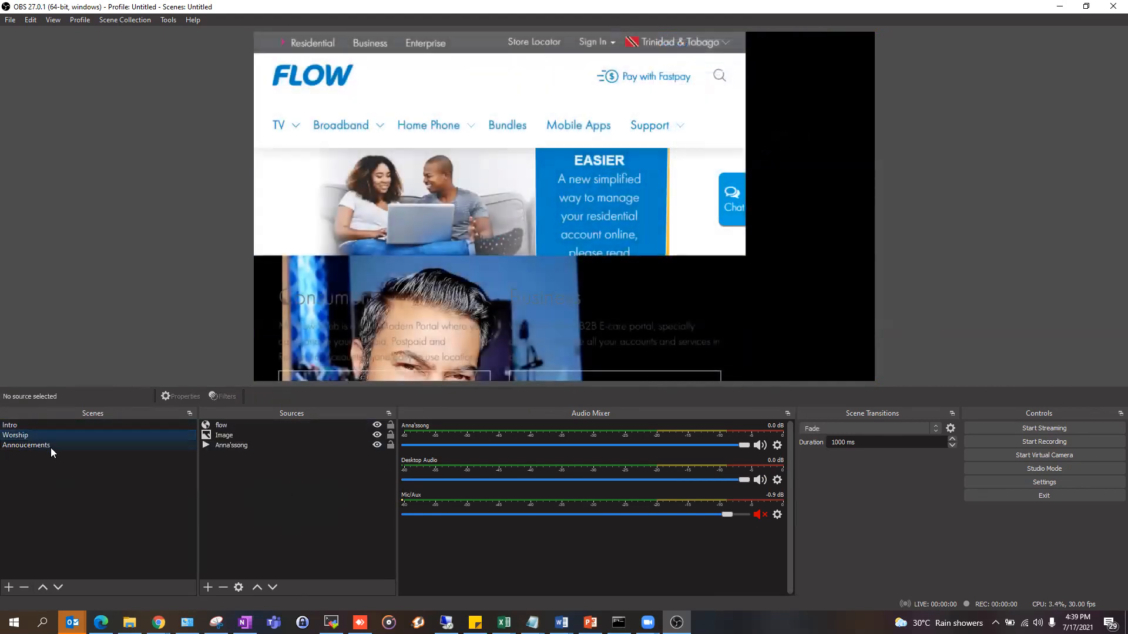
{"action": "left_click", "coordinate": [207, 587]}
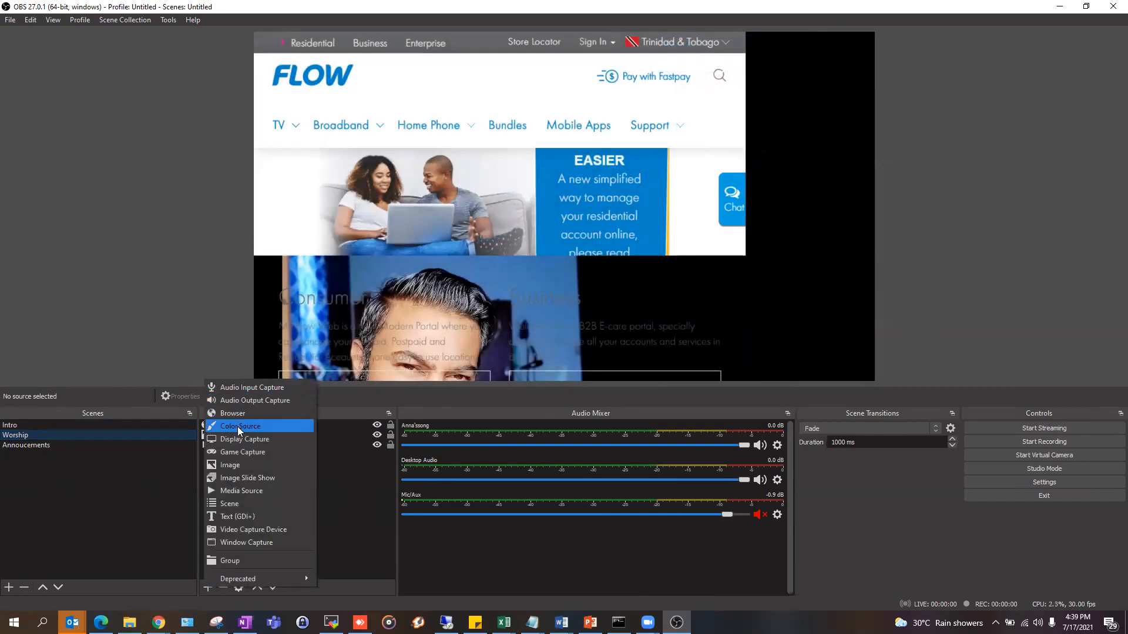
{"action": "left_click", "coordinate": [237, 427]}
{"action": "left_click", "coordinate": [495, 260]}
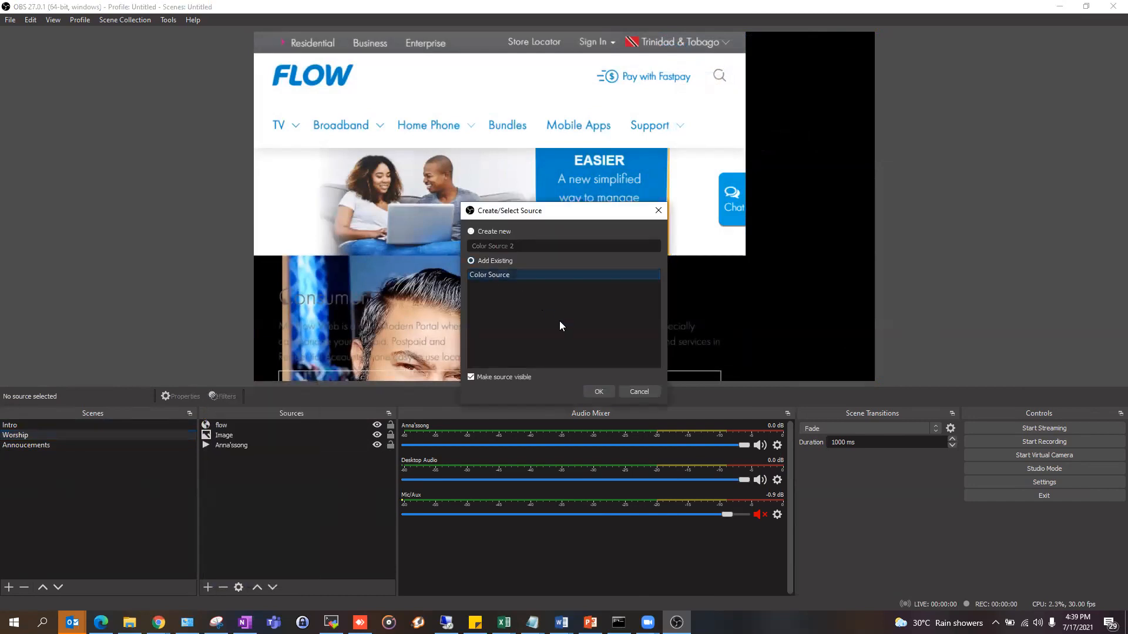
{"action": "left_click", "coordinate": [599, 392]}
{"action": "left_click_drag", "start_coordinate": [877, 33], "coordinate": [526, 229]}
{"action": "left_click_drag", "start_coordinate": [453, 243], "coordinate": [765, 112]}
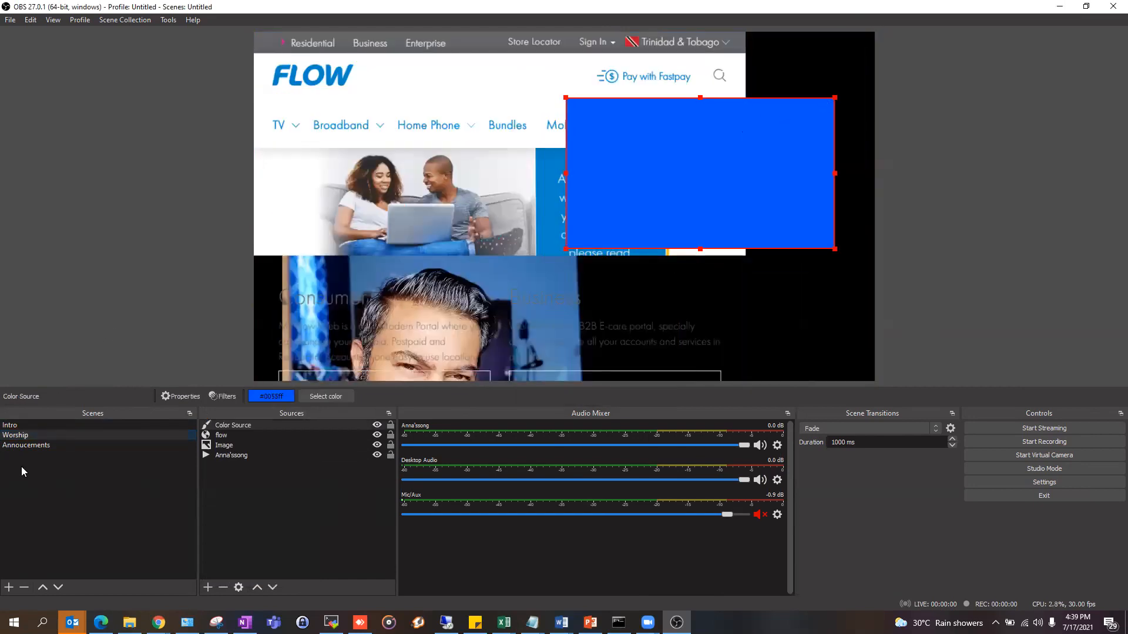
- Create a new Text (GDI+) source named Amnnoucement in the Annoucements scene
{"action": "left_click", "coordinate": [45, 445]}
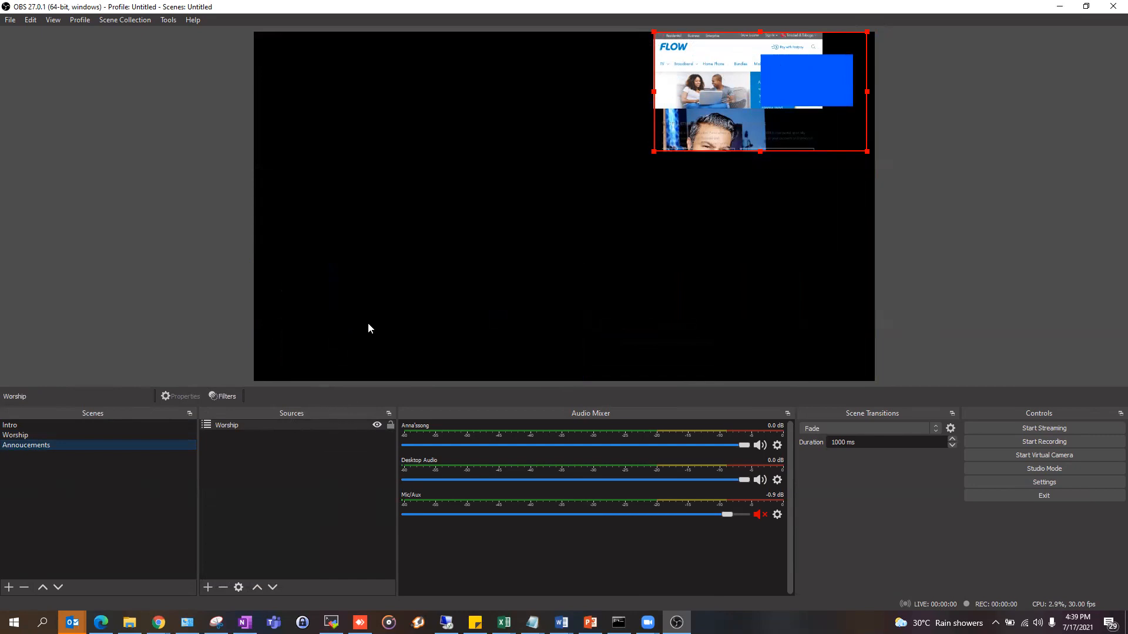
{"action": "left_click", "coordinate": [241, 517]}
{"action": "left_click", "coordinate": [209, 587]}
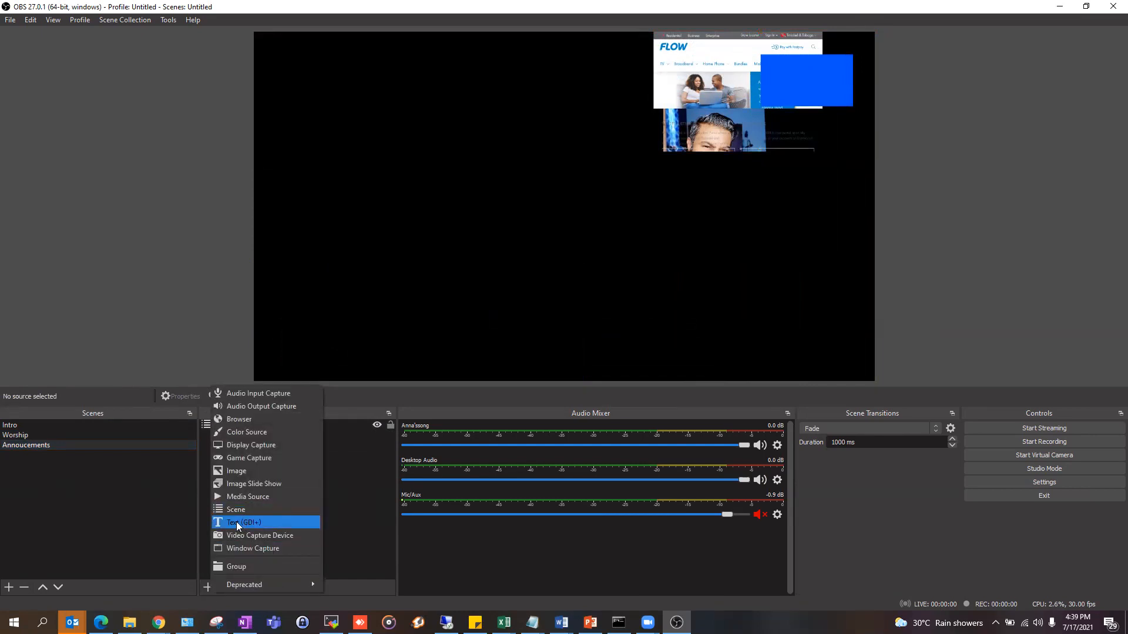
{"action": "left_click", "coordinate": [242, 522]}
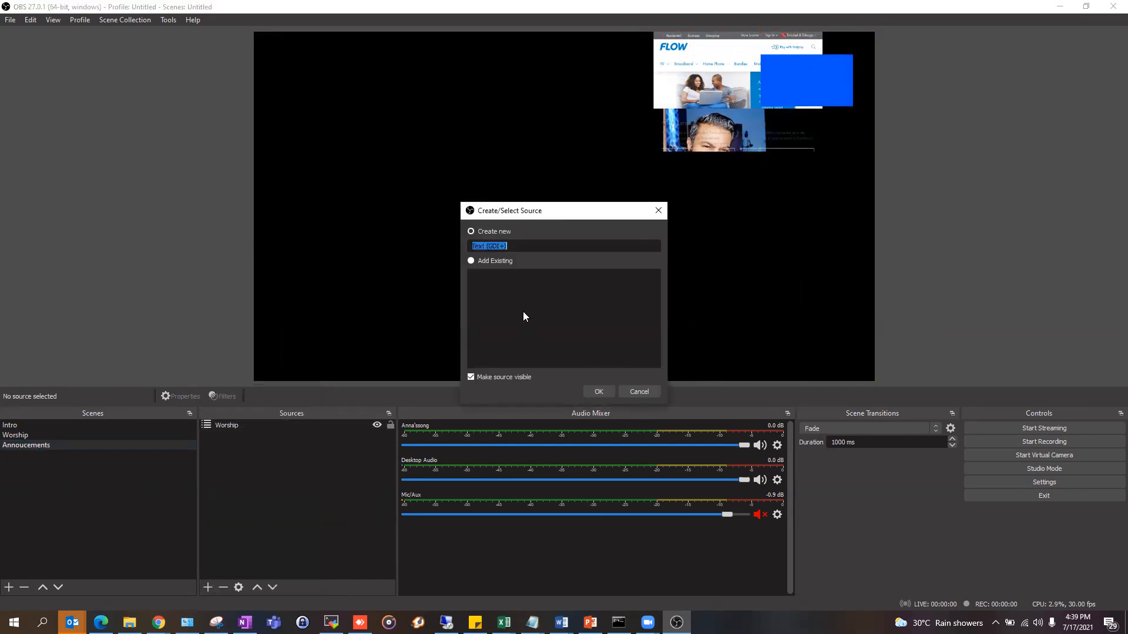
{"action": "type", "text": "Amnnoucement"}
{"action": "key", "text": "Return"}
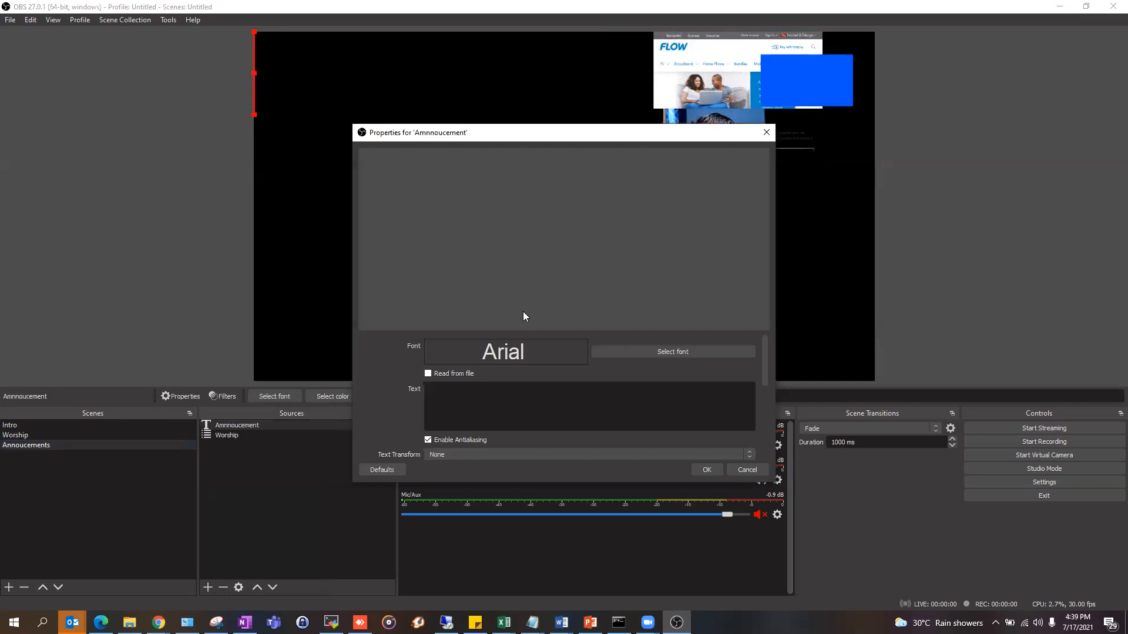
- Enter "Please remove vehicle blah blah blah" as the content of the Amnnoucement text source
{"action": "type", "text": "Pleas"}
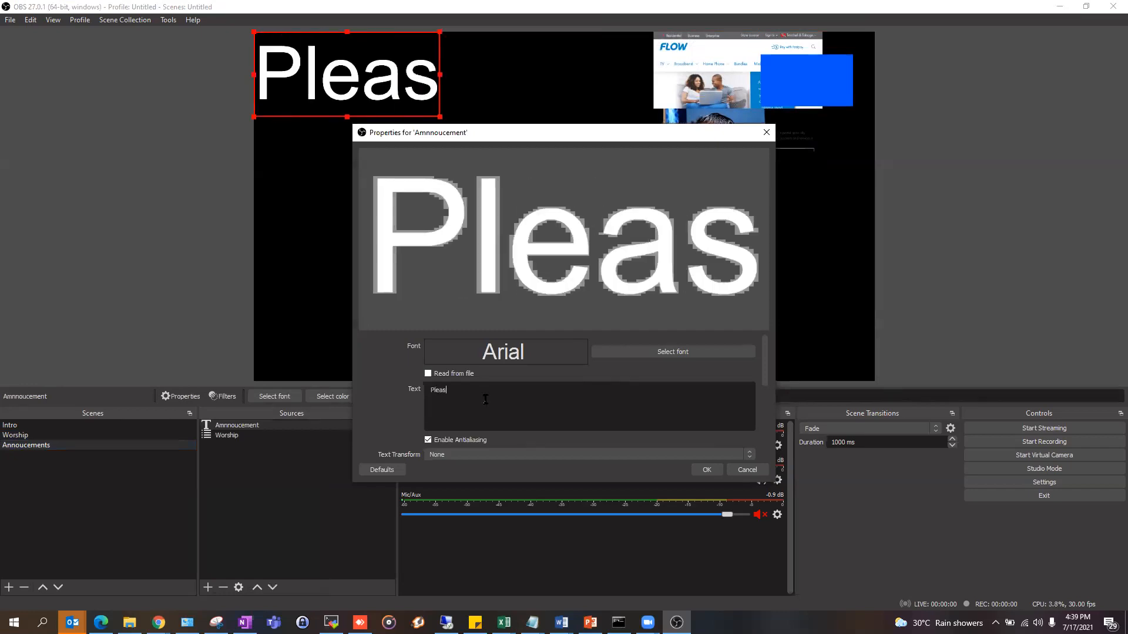
{"action": "type", "text": "e remove "}
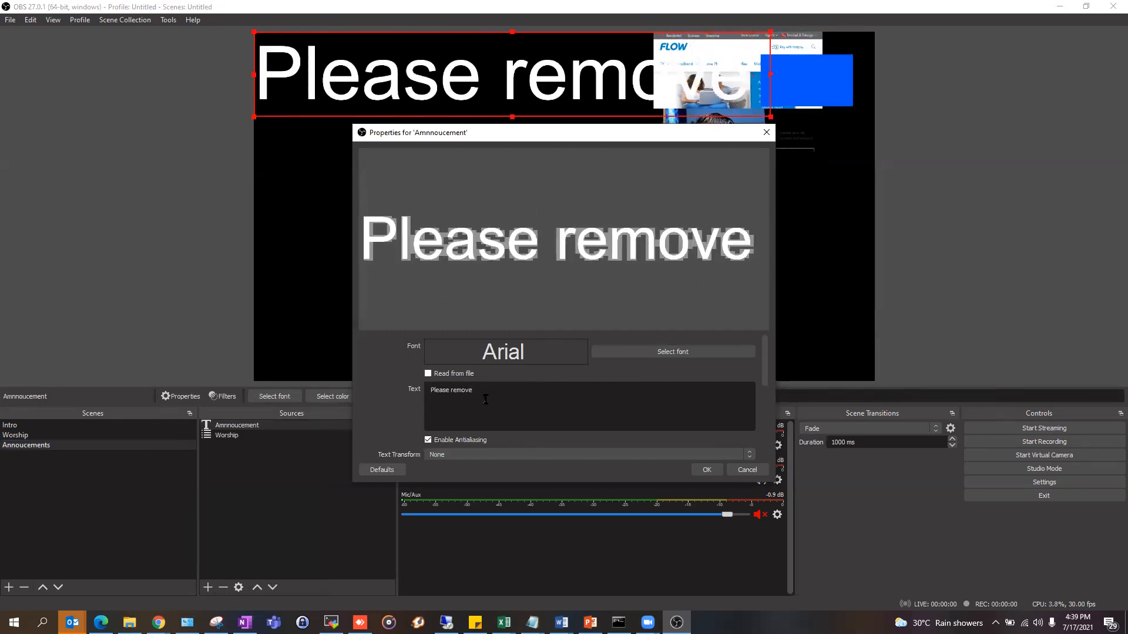
{"action": "type", "text": "vehicle"}
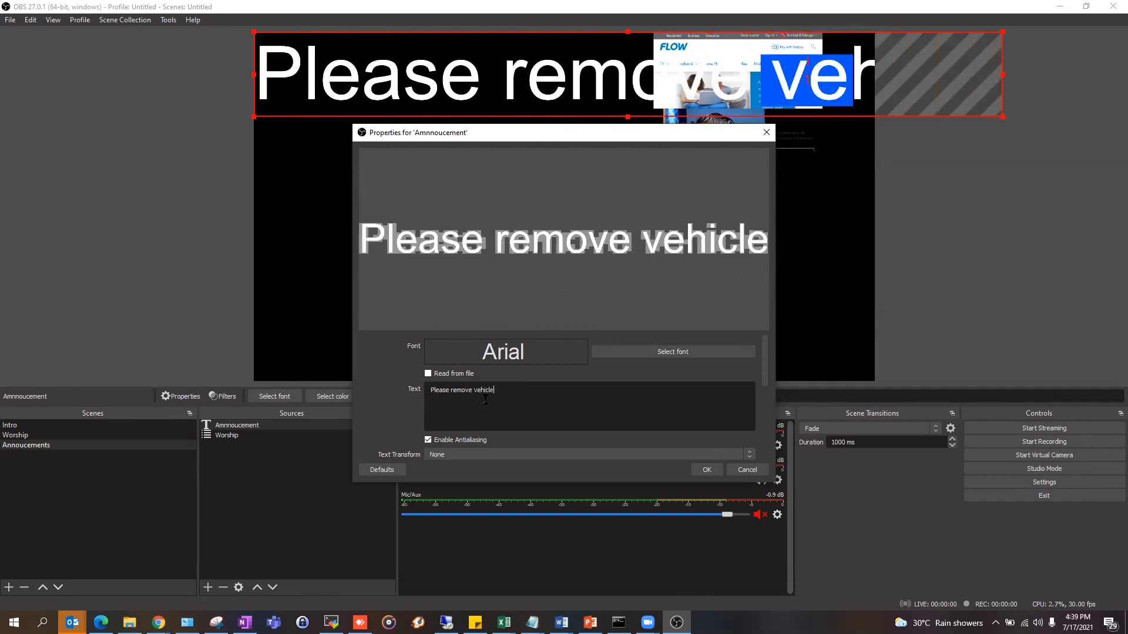
{"action": "type", "text": " blah blah blah"}
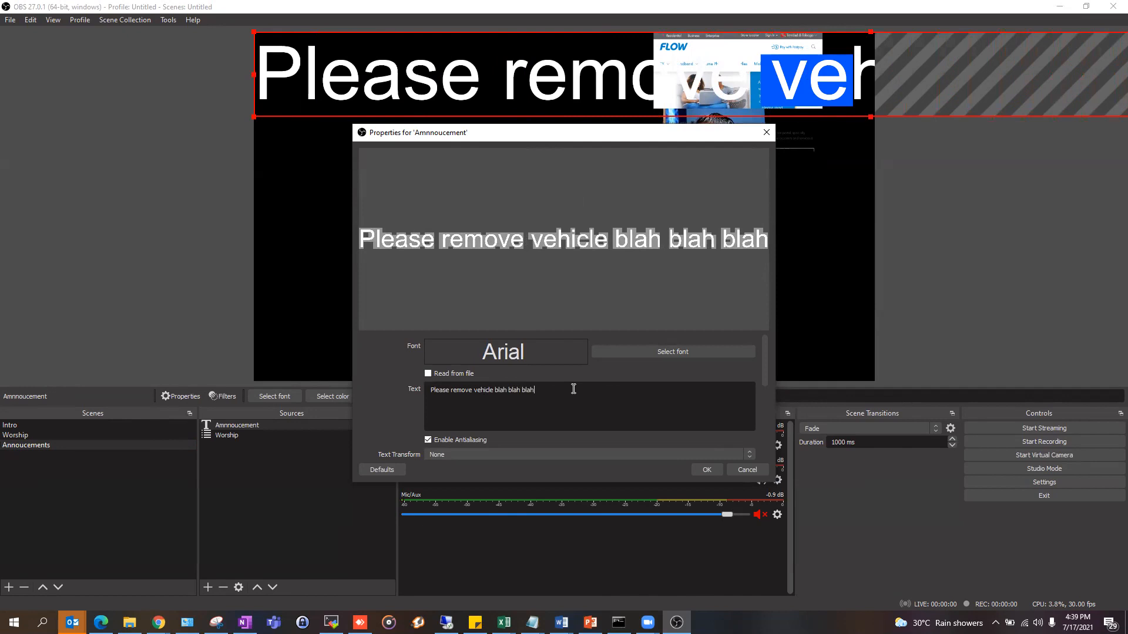
- Try out fonts for the announcement text and apply Calisto MT Regular at size 10
{"action": "left_click", "coordinate": [615, 351]}
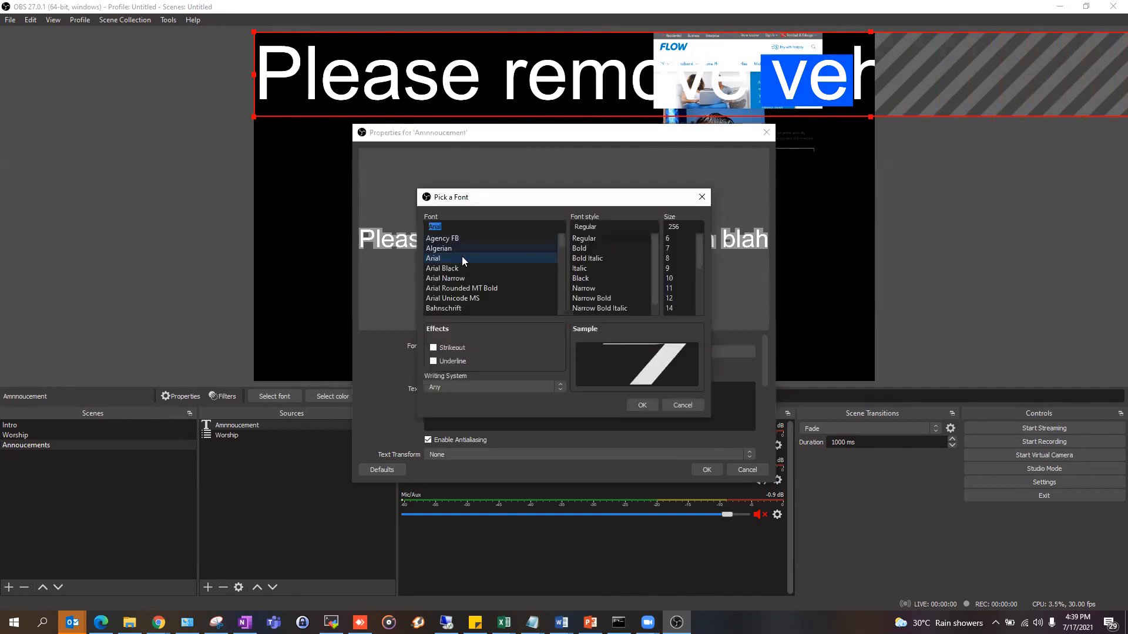
{"action": "left_click", "coordinate": [668, 278]}
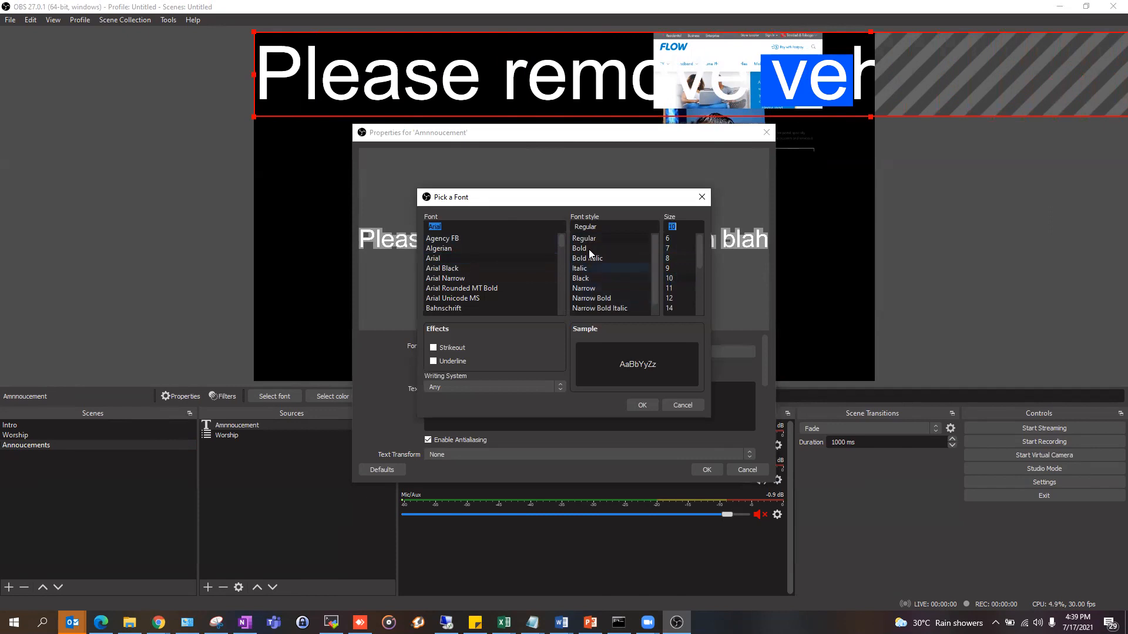
{"action": "scroll", "coordinate": [593, 262], "scroll_direction": "down", "scroll_amount": 1}
{"action": "scroll", "coordinate": [462, 266], "scroll_direction": "down", "scroll_amount": 3}
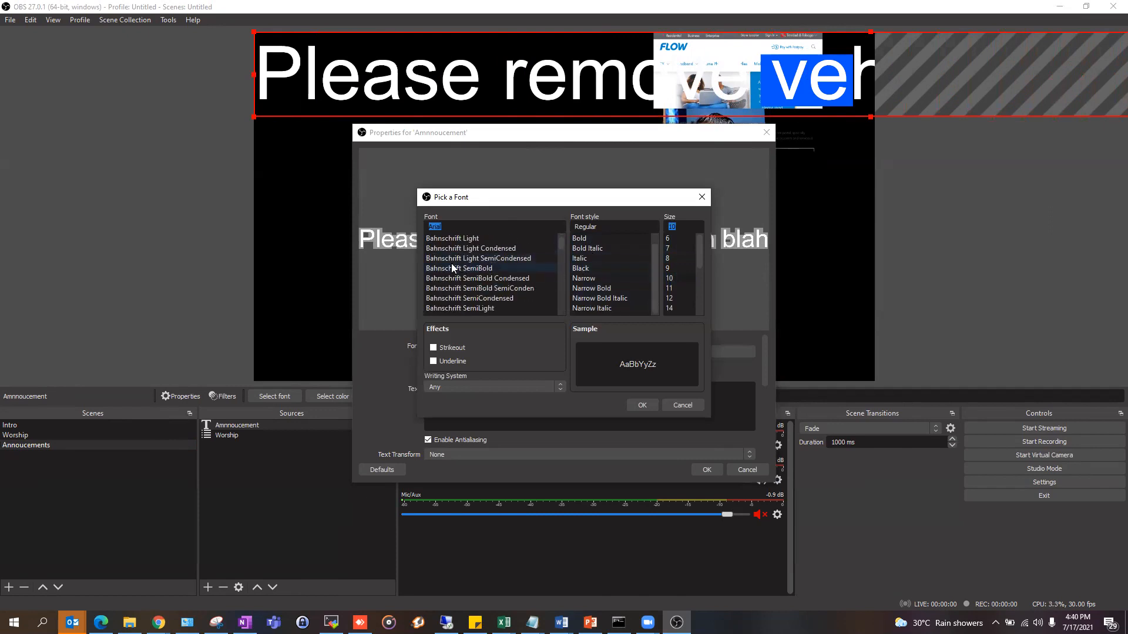
{"action": "scroll", "coordinate": [452, 265], "scroll_direction": "down", "scroll_amount": 2}
{"action": "left_click", "coordinate": [452, 267]}
{"action": "left_click", "coordinate": [449, 308]}
{"action": "scroll", "coordinate": [461, 266], "scroll_direction": "down", "scroll_amount": 4}
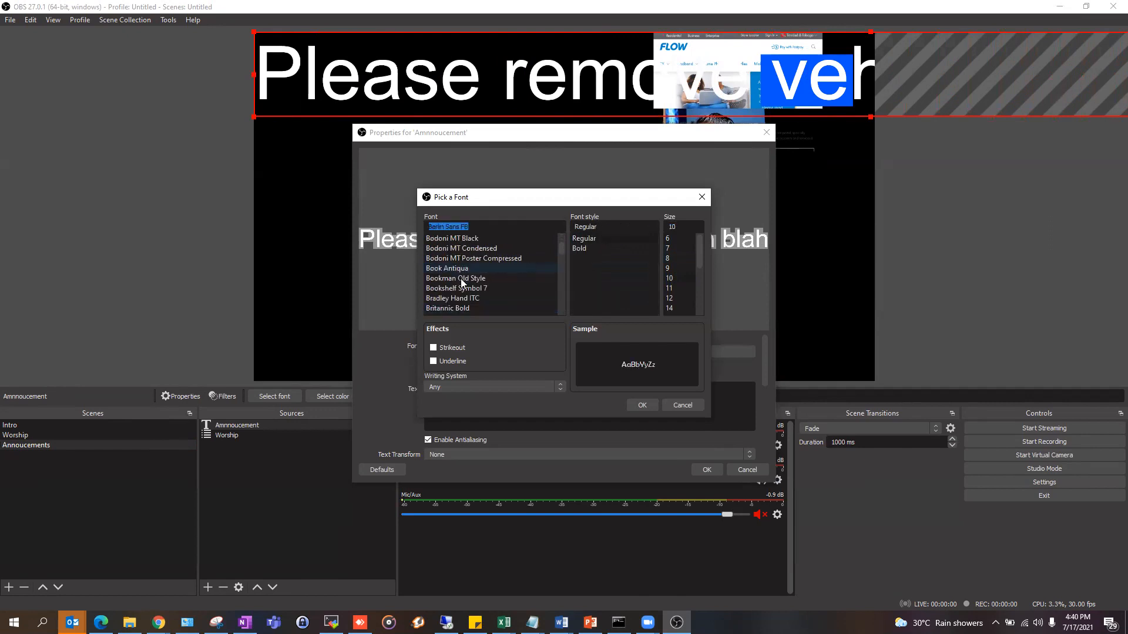
{"action": "left_click", "coordinate": [464, 288]}
{"action": "scroll", "coordinate": [492, 265], "scroll_direction": "down", "scroll_amount": 3}
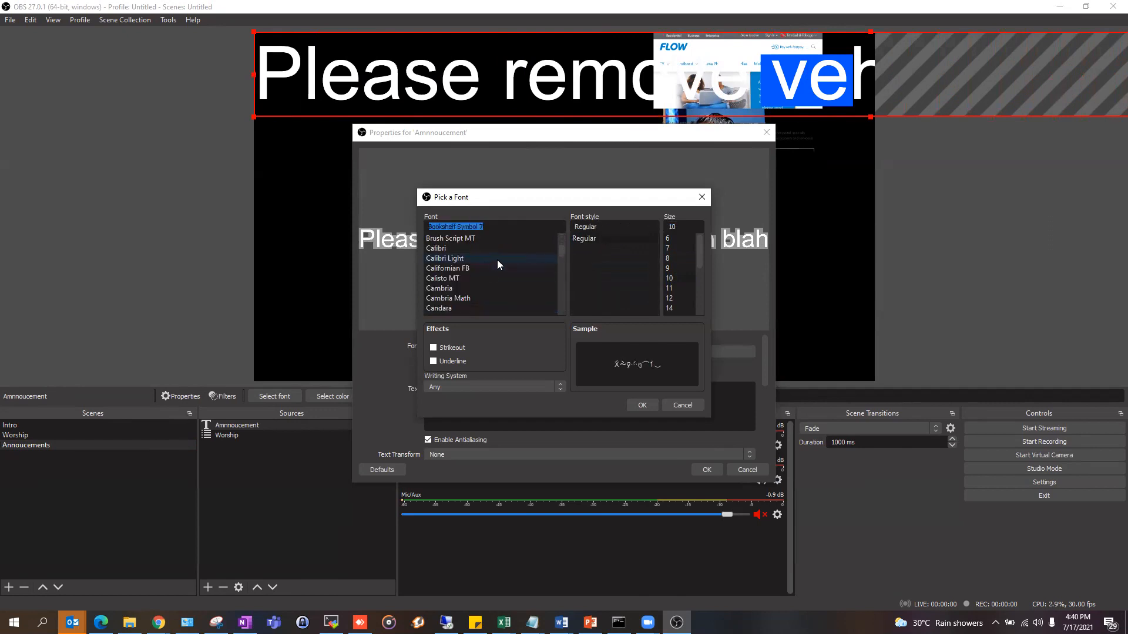
{"action": "left_click", "coordinate": [452, 278]}
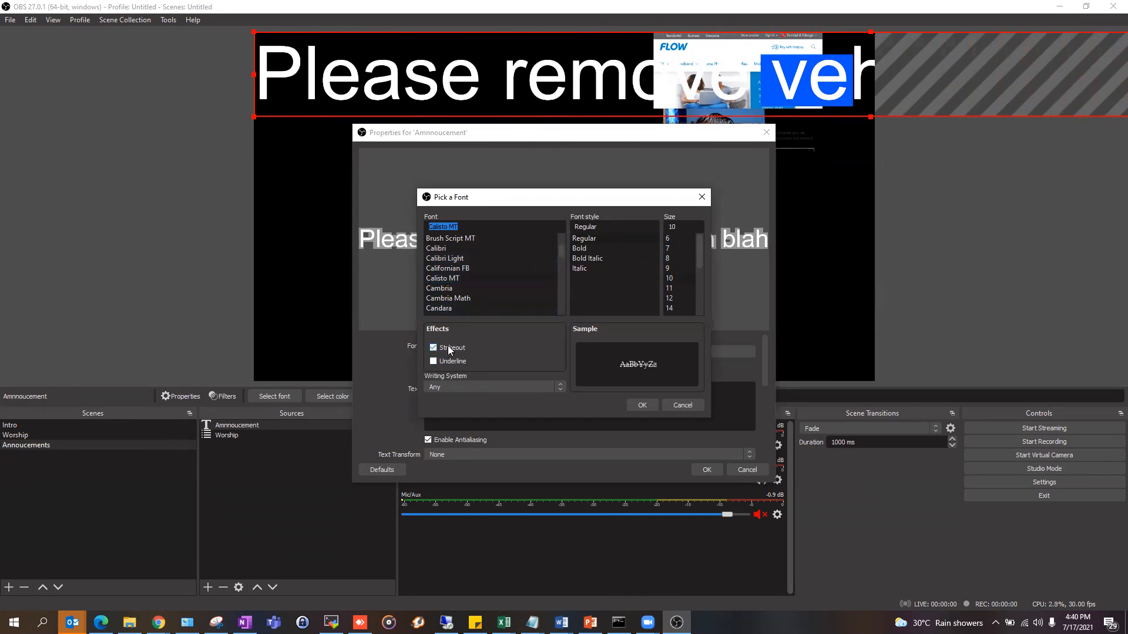
{"action": "left_click", "coordinate": [479, 385]}
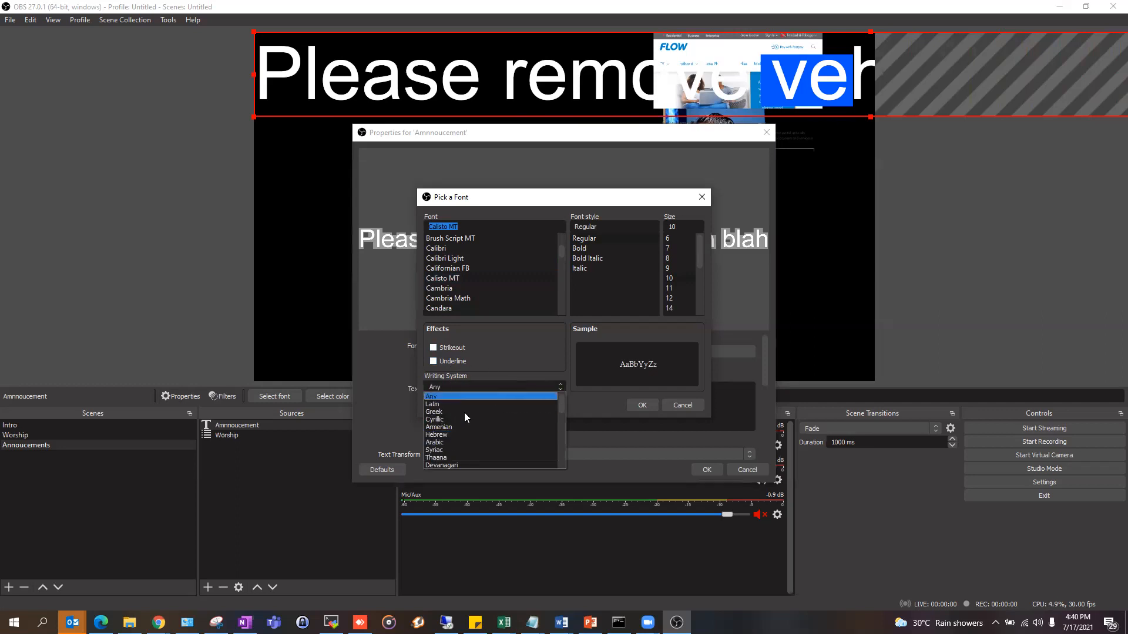
{"action": "left_click", "coordinate": [524, 323]}
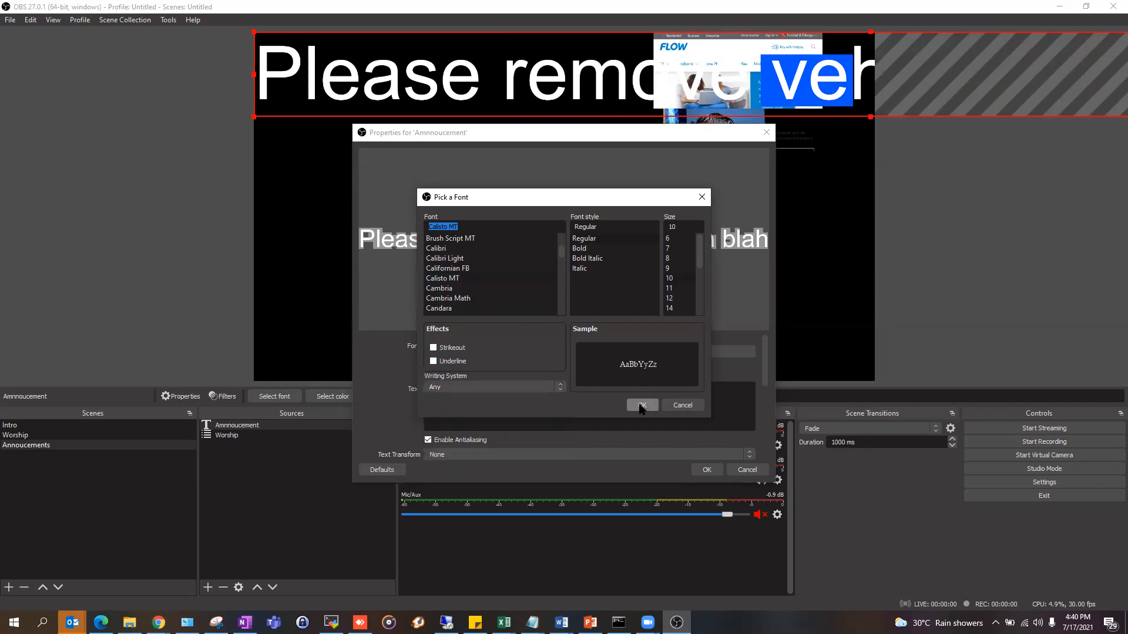
{"action": "left_click", "coordinate": [643, 403]}
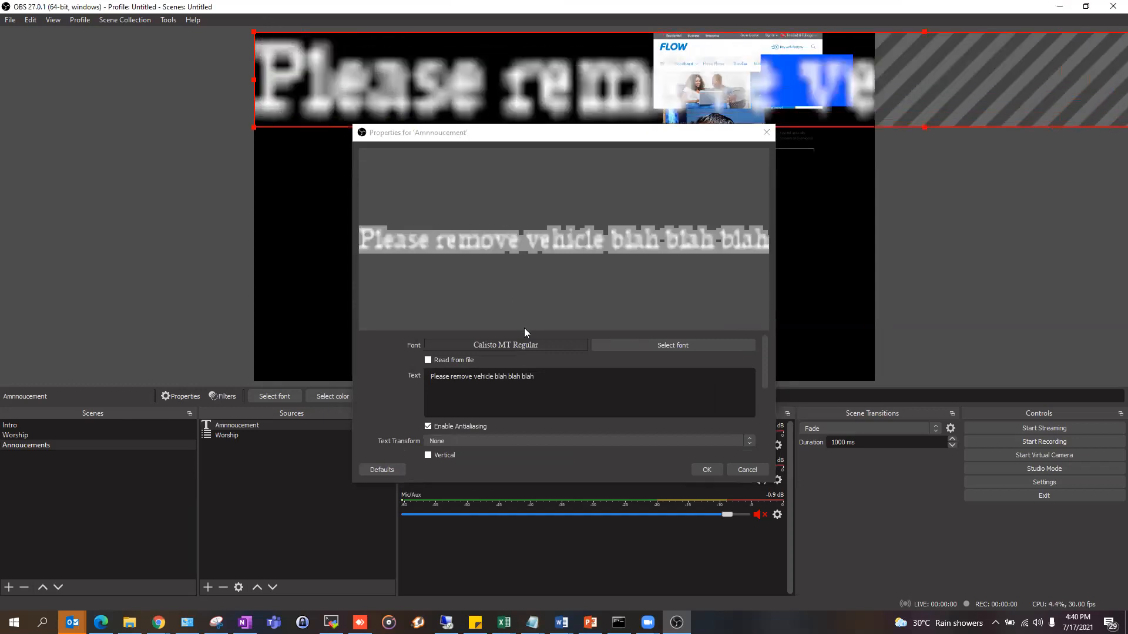
- Try font size 36 for the announcement text and discard the source's property changes
{"action": "left_click", "coordinate": [676, 345]}
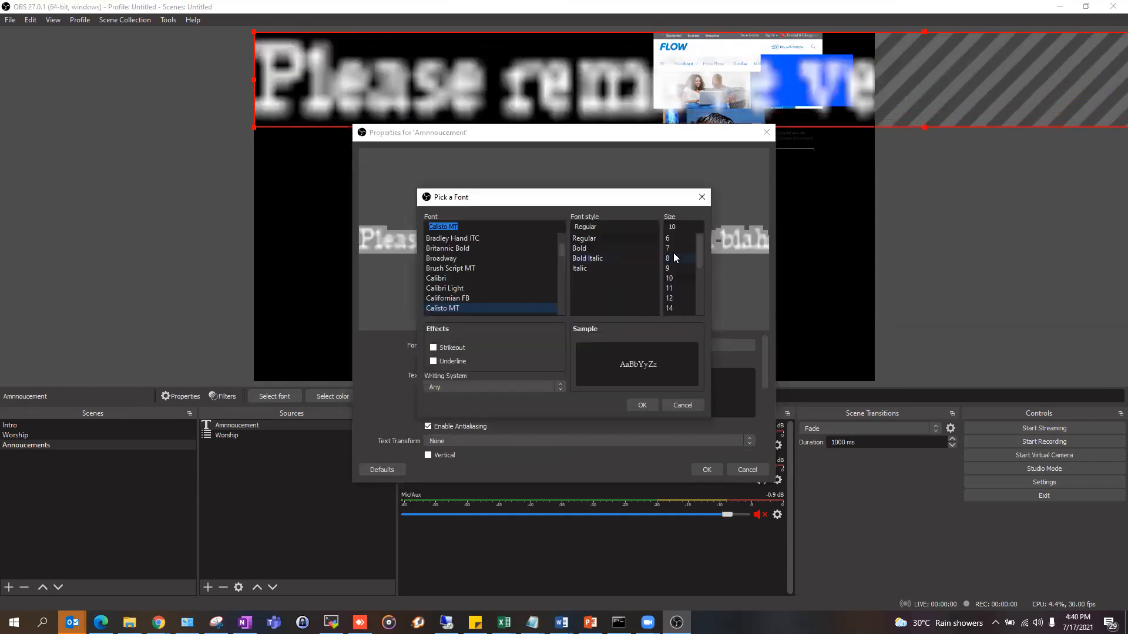
{"action": "left_click", "coordinate": [673, 257]}
{"action": "scroll", "coordinate": [673, 257], "scroll_direction": "down", "scroll_amount": 3}
{"action": "left_click", "coordinate": [669, 288]}
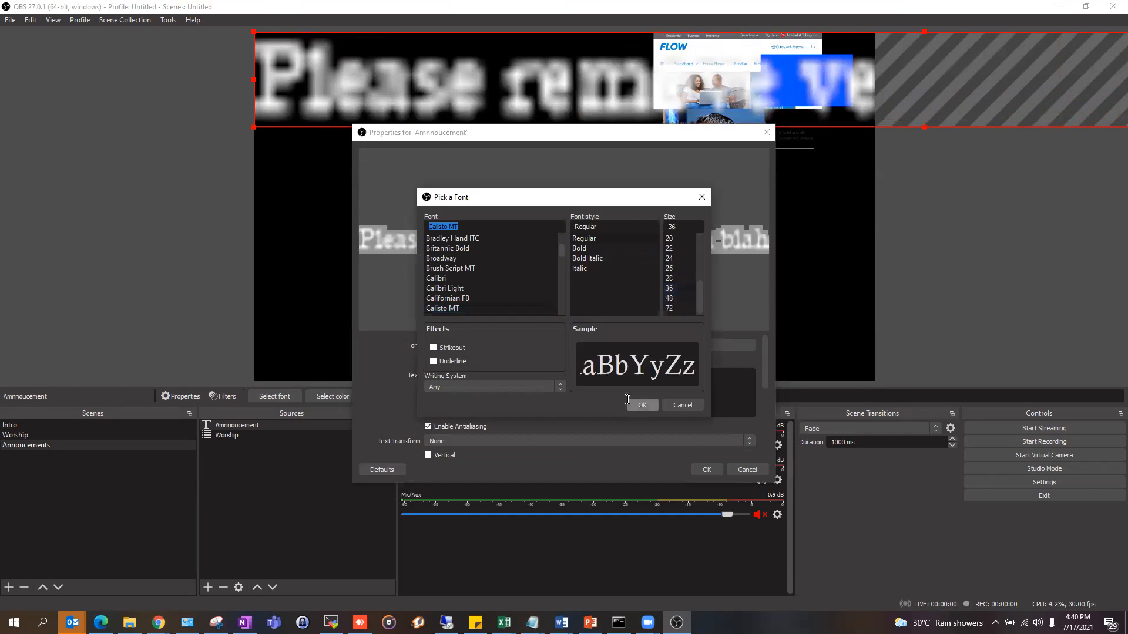
{"action": "left_click", "coordinate": [641, 405]}
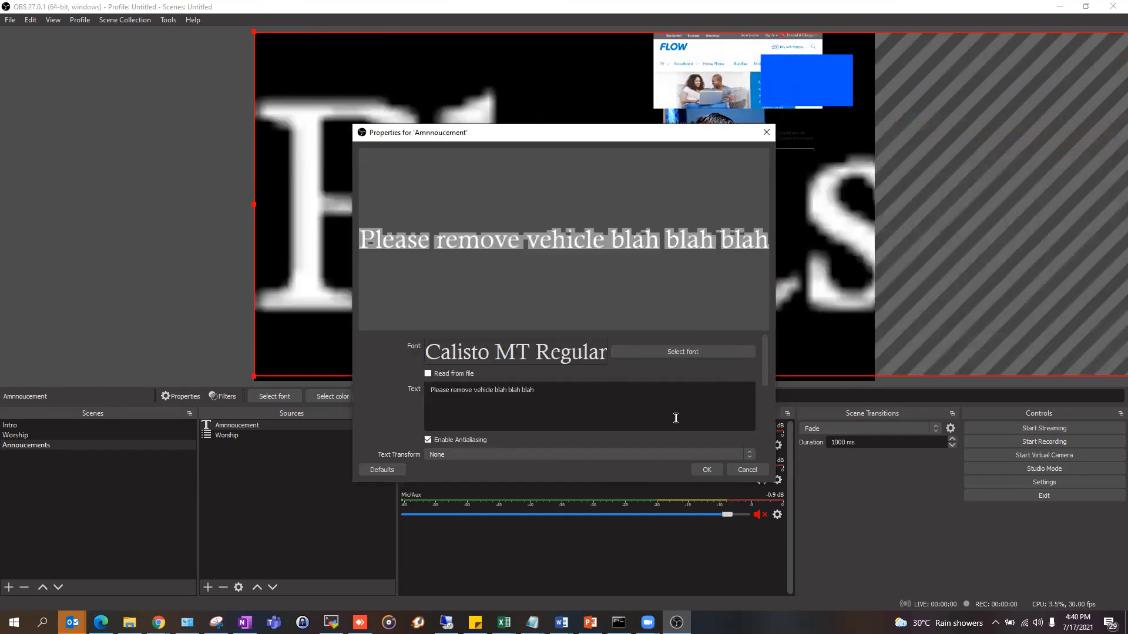
{"action": "left_click", "coordinate": [746, 469]}
- Create another new Text (GDI+) source named Amnnouncement in the Annoucements scene
{"action": "left_click", "coordinate": [226, 436]}
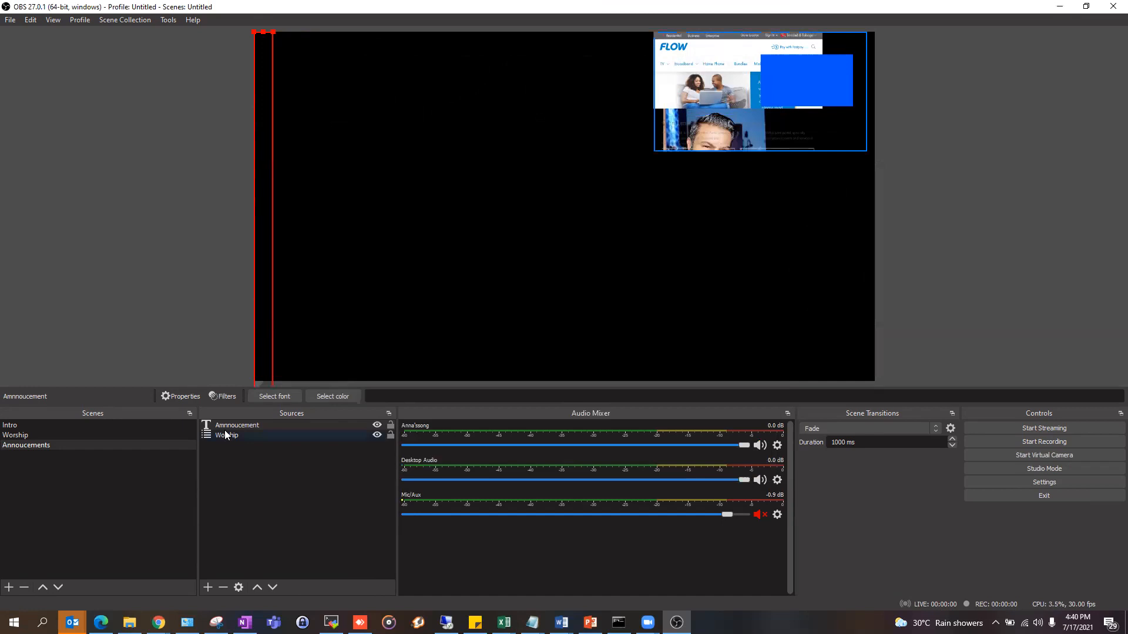
{"action": "left_click", "coordinate": [334, 474]}
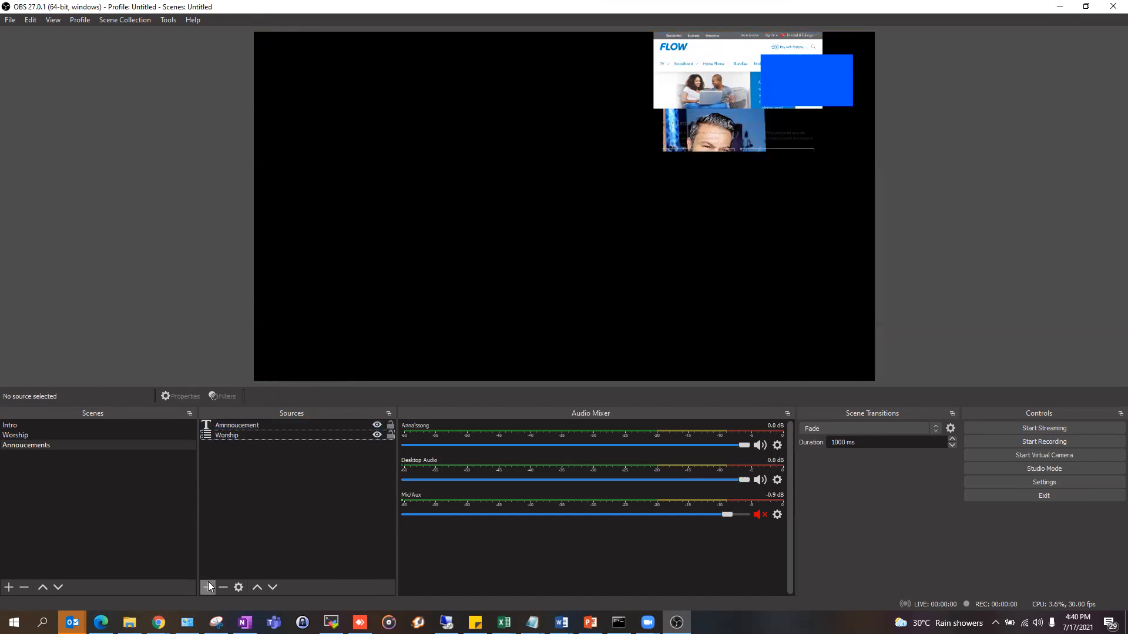
{"action": "left_click", "coordinate": [209, 587]}
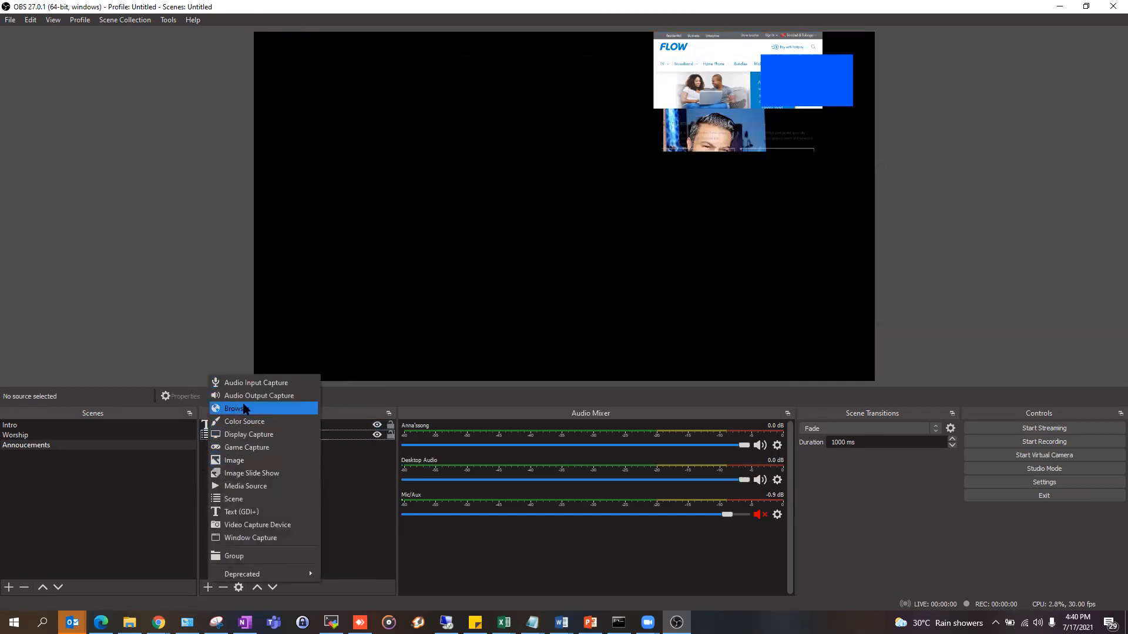
{"action": "left_click", "coordinate": [246, 514]}
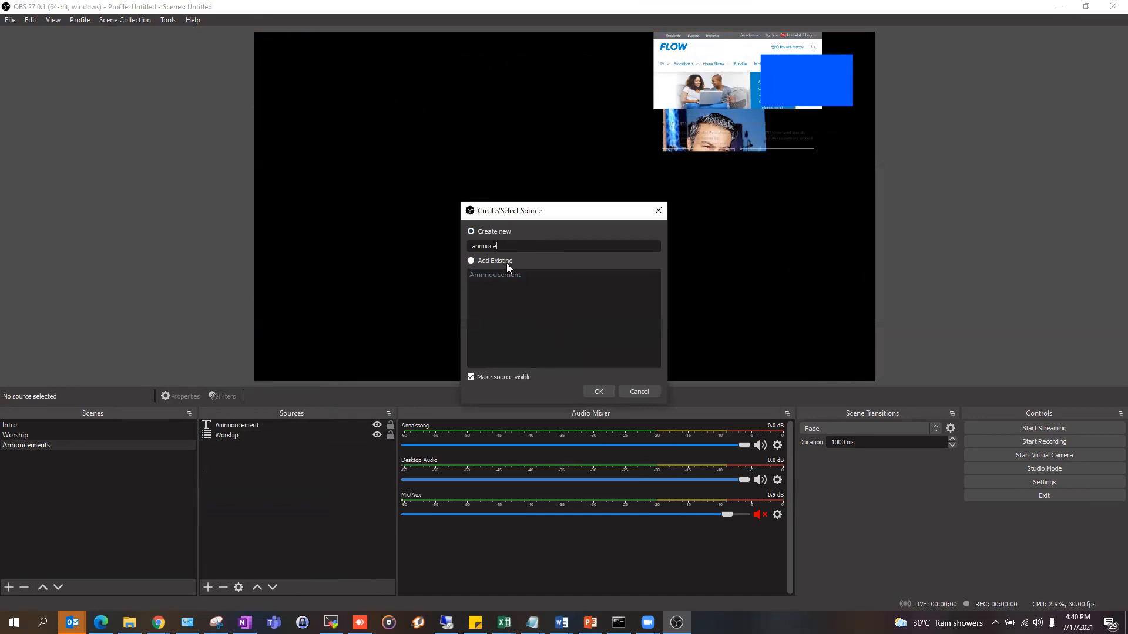
{"action": "key", "text": "BackSpace"}
{"action": "key", "text": "BackSpace"}
{"action": "key", "text": "BackSpace"}
{"action": "key", "text": "BackSpace"}
{"action": "key", "text": "BackSpace"}
{"action": "key", "text": "BackSpace"}
{"action": "key", "text": "BackSpace"}
{"action": "type", "text": "Amnnouncemnet"}
{"action": "key", "text": "BackSpace"}
{"action": "key", "text": "BackSpace"}
{"action": "key", "text": "BackSpace"}
{"action": "type", "text": "ent"}
{"action": "left_click", "coordinate": [599, 390]}
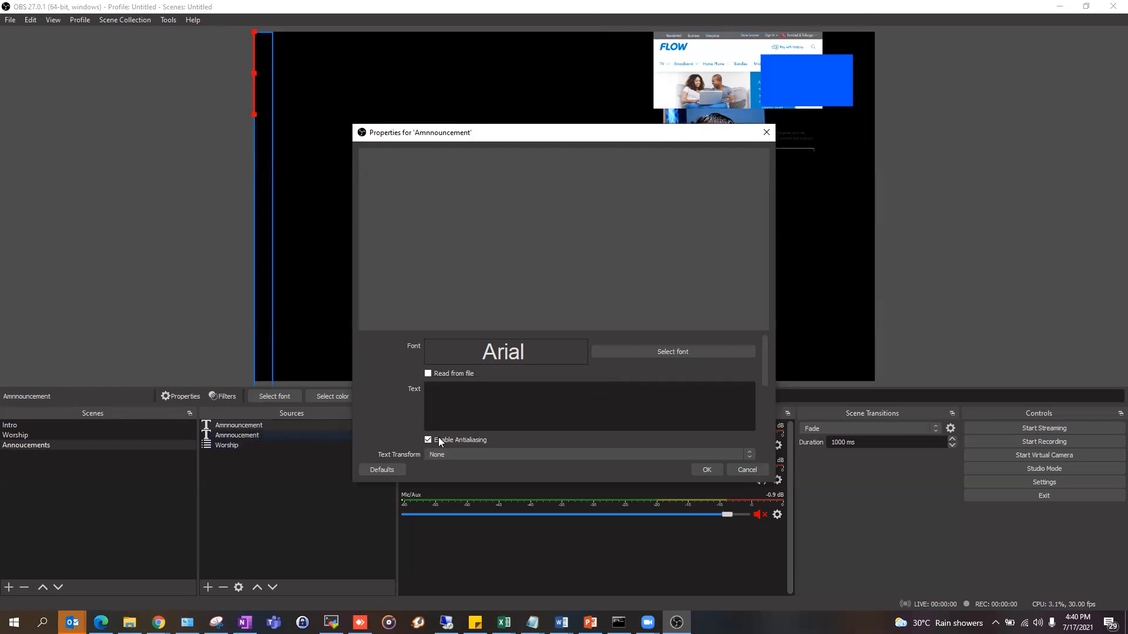
- Enter "Please remove vehicle" as the text of the new announcement source
{"action": "left_click", "coordinate": [605, 402]}
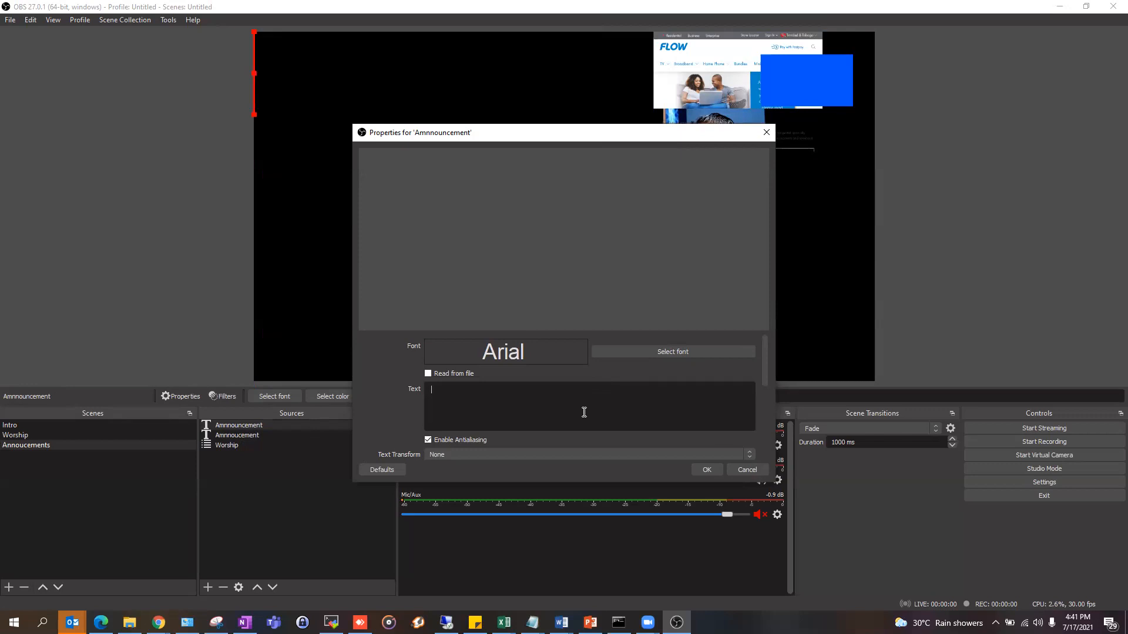
{"action": "type", "text": "Please"}
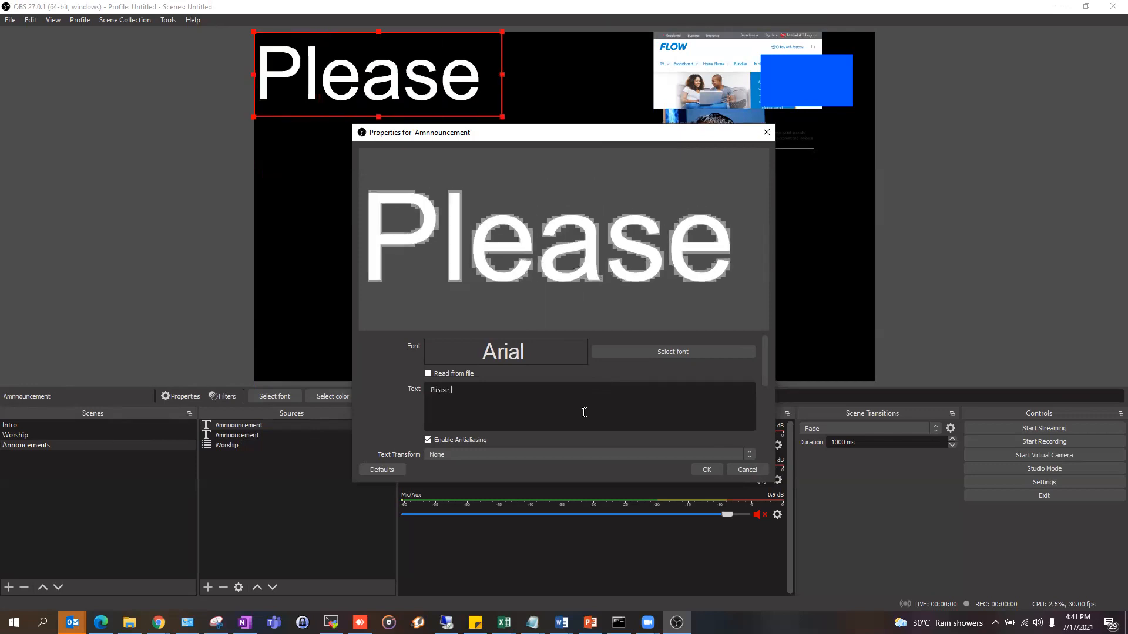
{"action": "type", "text": " remove behi"}
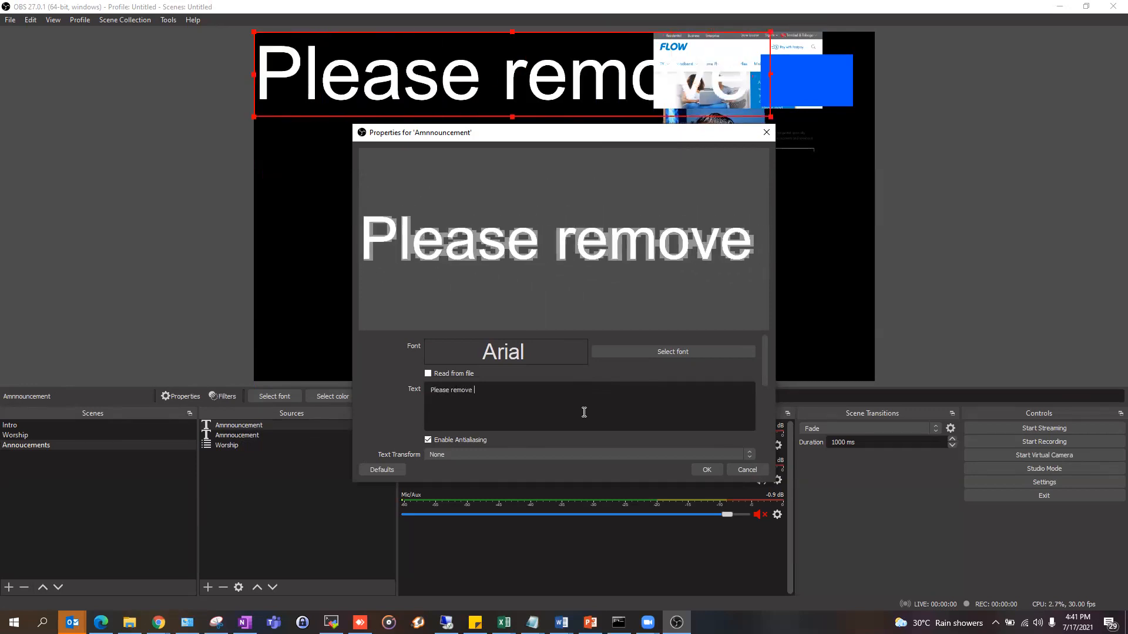
{"action": "key", "text": "BackSpace"}
{"action": "key", "text": "BackSpace"}
{"action": "key", "text": "BackSpace"}
{"action": "key", "text": "BackSpace"}
{"action": "type", "text": "vehicle"}
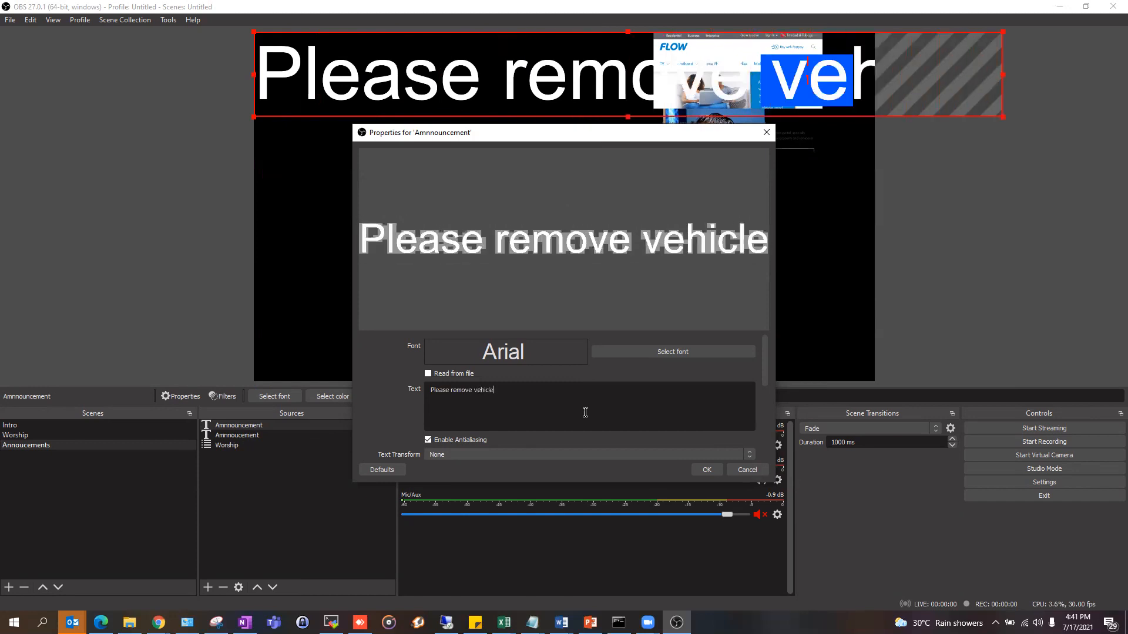
- Try the Uppercase and Lowercase text transforms on the announcement text and set the transform to Start Case
{"action": "scroll", "coordinate": [765, 372], "scroll_direction": "down", "scroll_amount": 3}
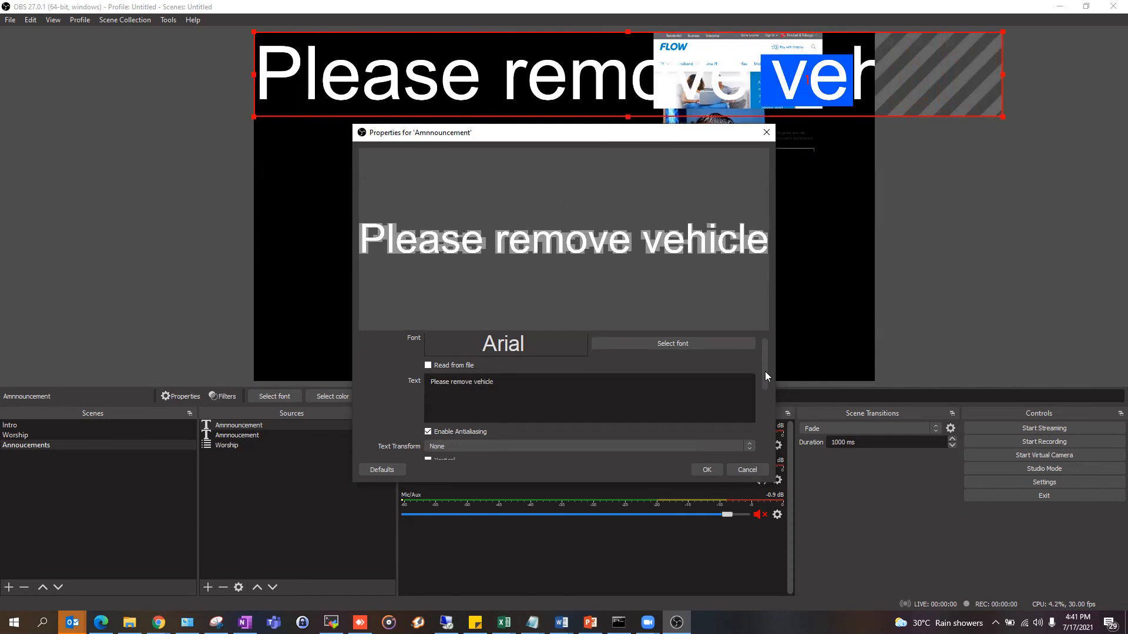
{"action": "scroll", "coordinate": [763, 377], "scroll_direction": "up", "scroll_amount": 3}
{"action": "left_click_drag", "start_coordinate": [766, 360], "coordinate": [759, 396]}
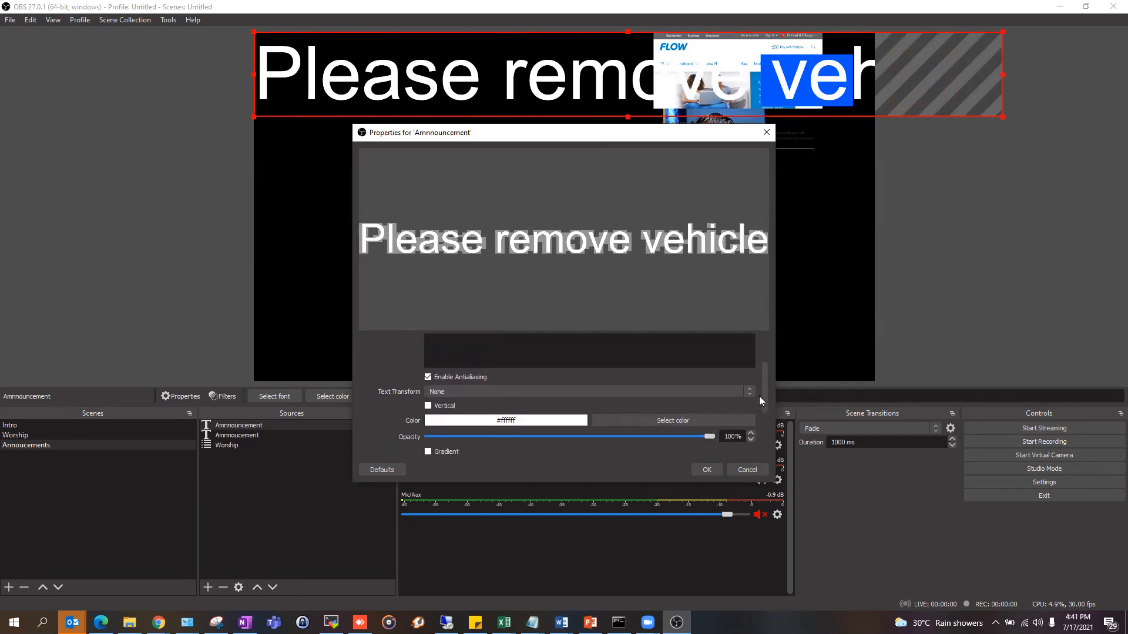
{"action": "left_click", "coordinate": [712, 385]}
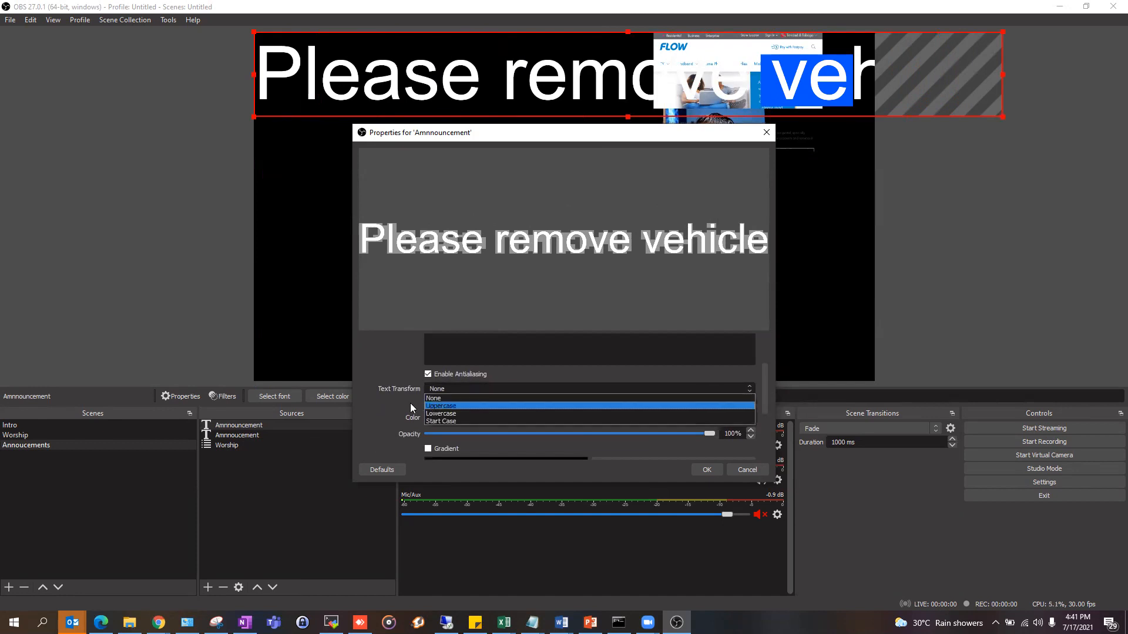
{"action": "left_click", "coordinate": [435, 406]}
{"action": "left_click", "coordinate": [428, 402]}
{"action": "left_click", "coordinate": [455, 390]}
{"action": "left_click", "coordinate": [455, 392]}
{"action": "left_click", "coordinate": [445, 406]}
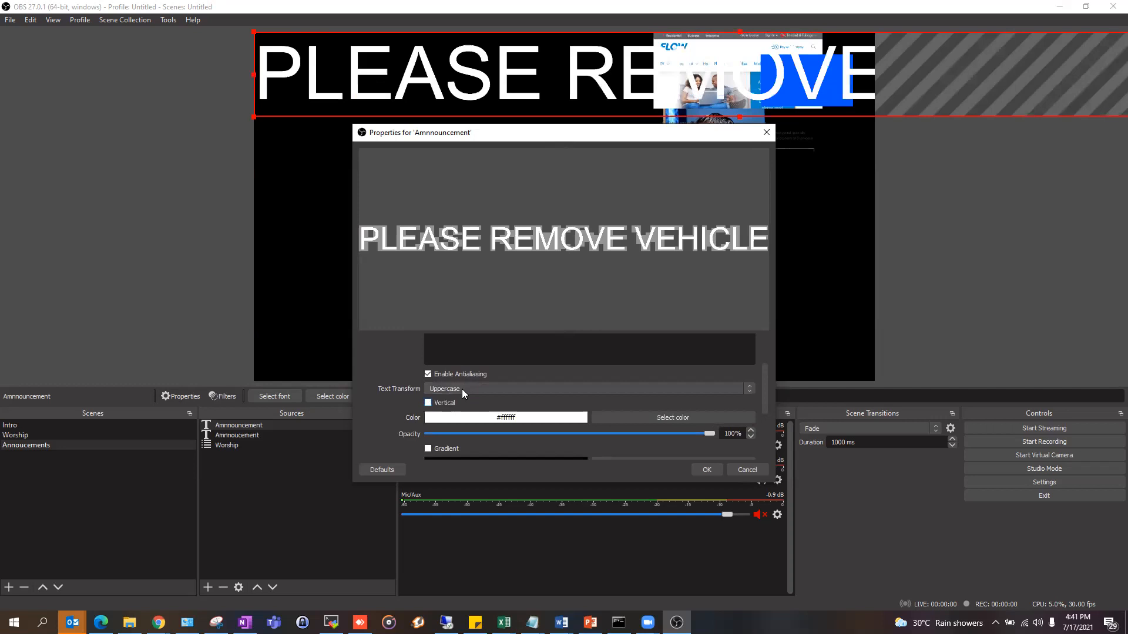
{"action": "left_click", "coordinate": [444, 389]}
{"action": "left_click", "coordinate": [442, 413]}
{"action": "left_click", "coordinate": [445, 389]}
{"action": "left_click", "coordinate": [443, 421]}
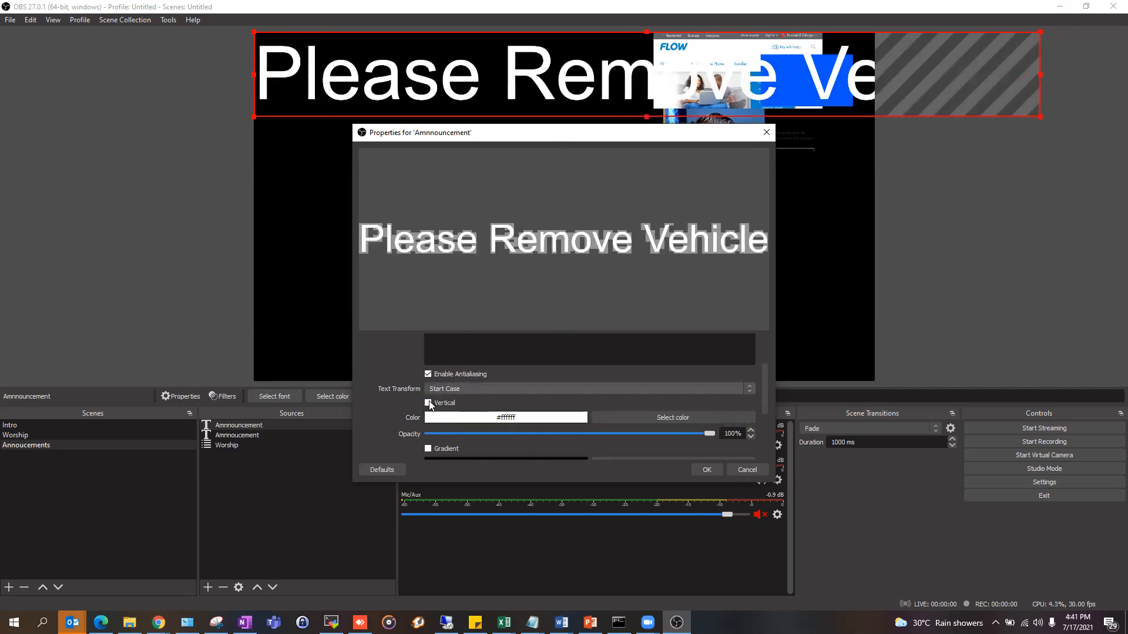
- Try vertical orientation for the announcement text, switch it back off, and set the text opacity to 99%
{"action": "left_click", "coordinate": [436, 406]}
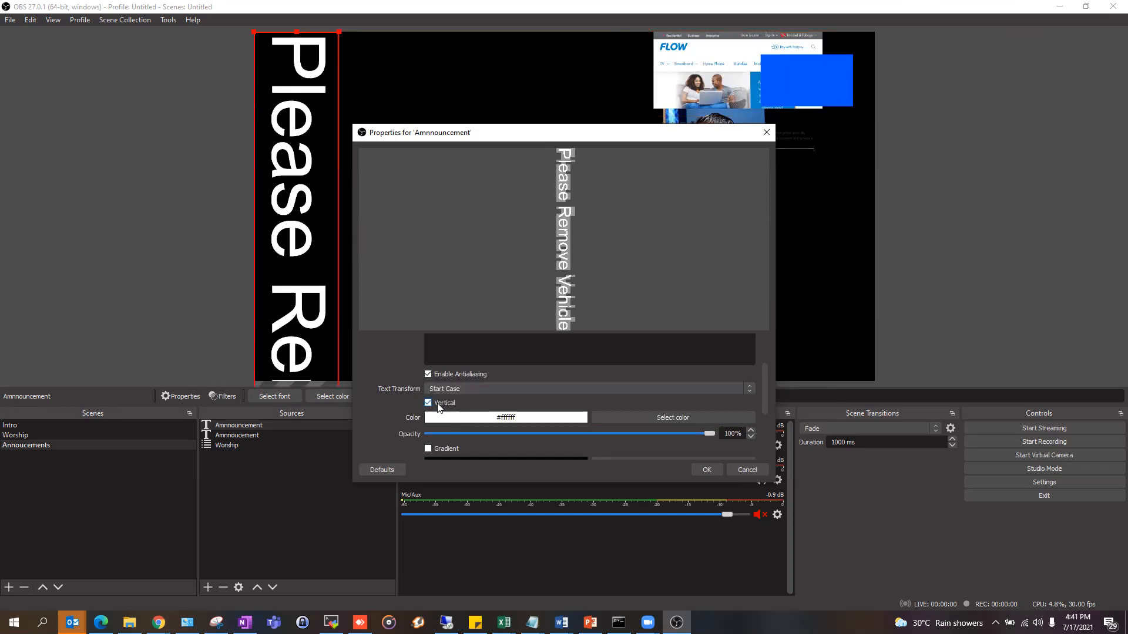
{"action": "left_click", "coordinate": [438, 405]}
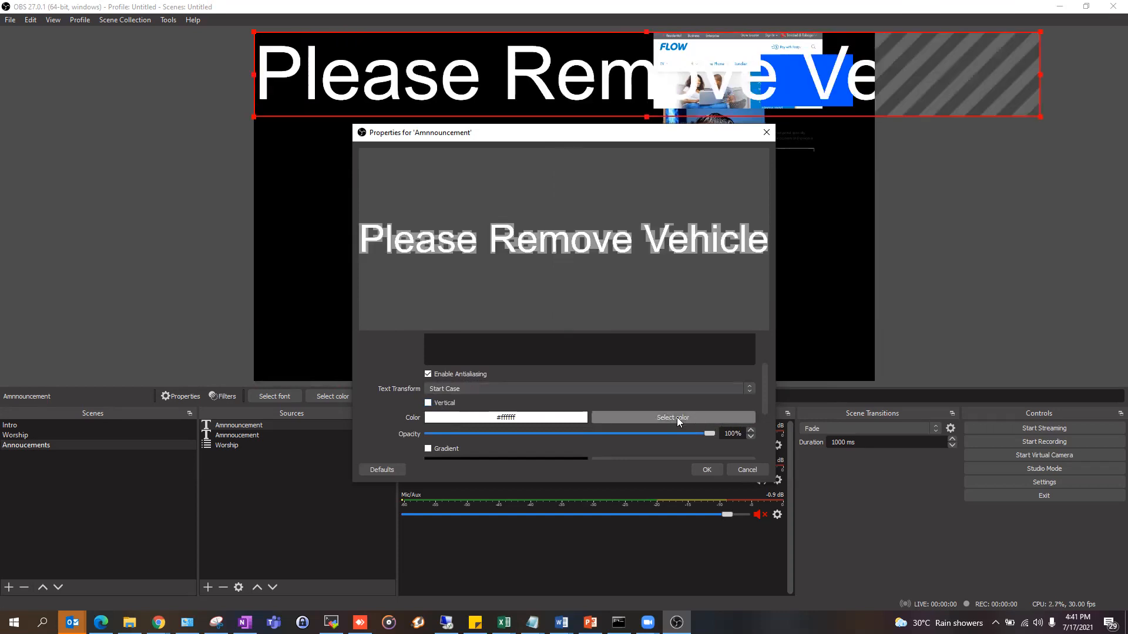
{"action": "scroll", "coordinate": [654, 416], "scroll_direction": "down", "scroll_amount": 1}
{"action": "mouse_move", "coordinate": [712, 400]}
{"action": "left_mouse_down"}
{"action": "mouse_move", "coordinate": [426, 400]}
{"action": "mouse_move", "coordinate": [707, 404]}
{"action": "left_mouse_up"}
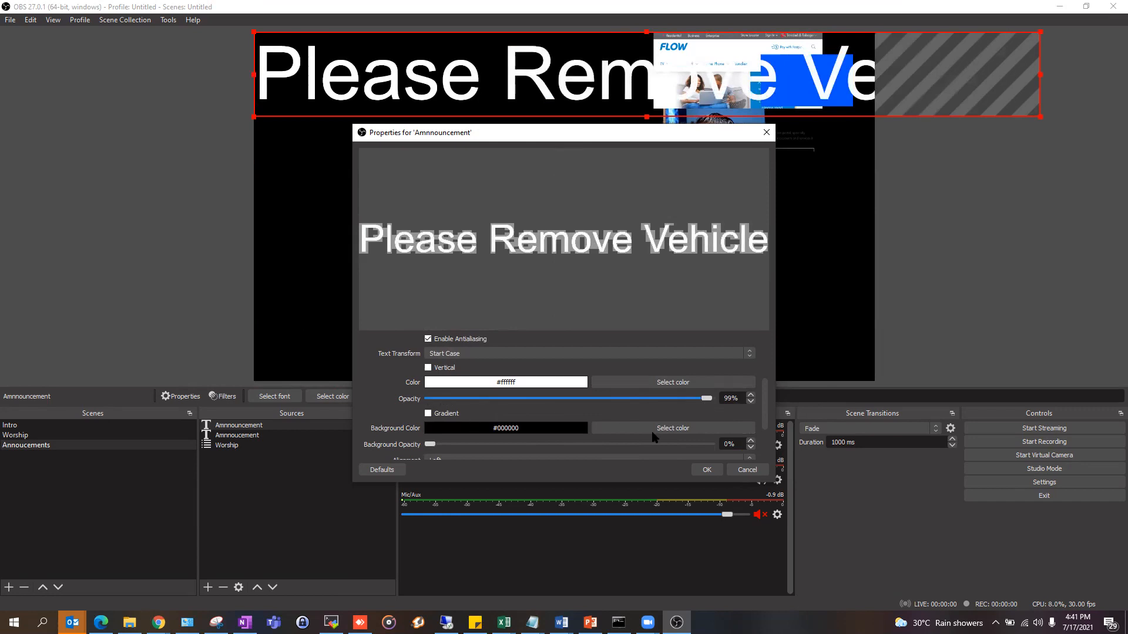
- Set the announcement text's alignment to Center and keep its vertical alignment at Top
{"action": "scroll", "coordinate": [763, 401], "scroll_direction": "down", "scroll_amount": 1}
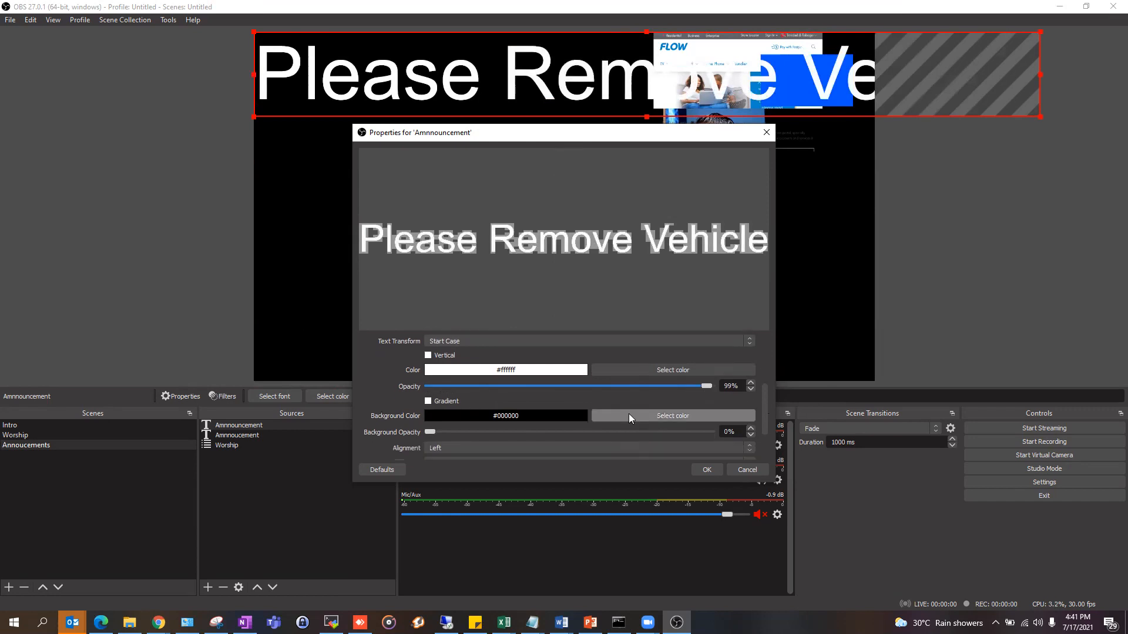
{"action": "scroll", "coordinate": [707, 418], "scroll_direction": "down", "scroll_amount": 3}
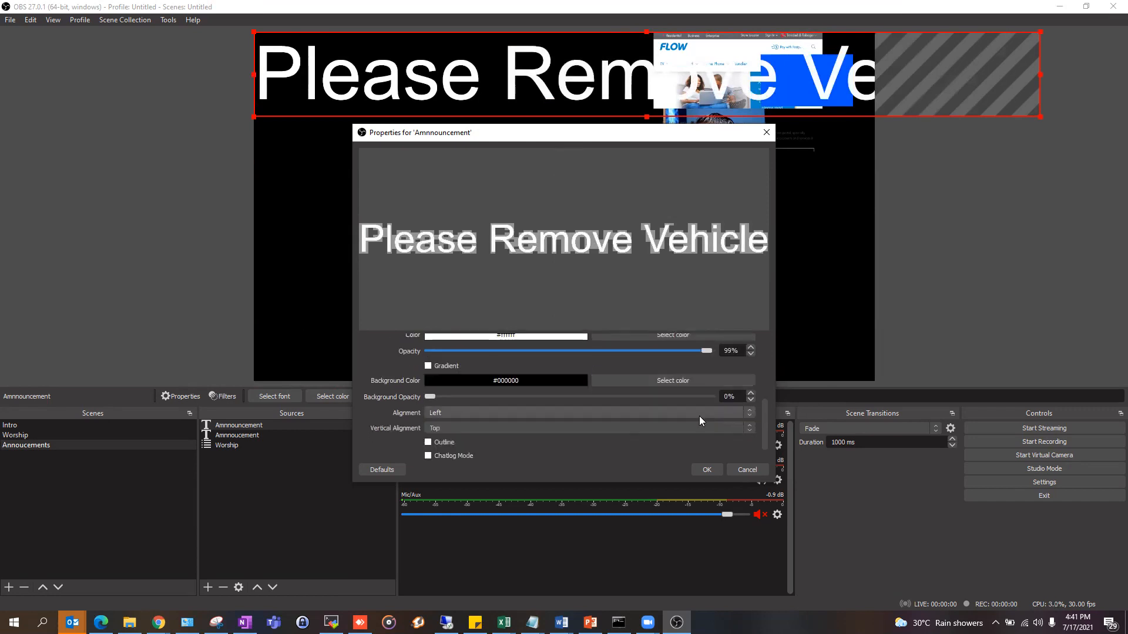
{"action": "left_click", "coordinate": [474, 413]}
{"action": "left_click", "coordinate": [472, 429]}
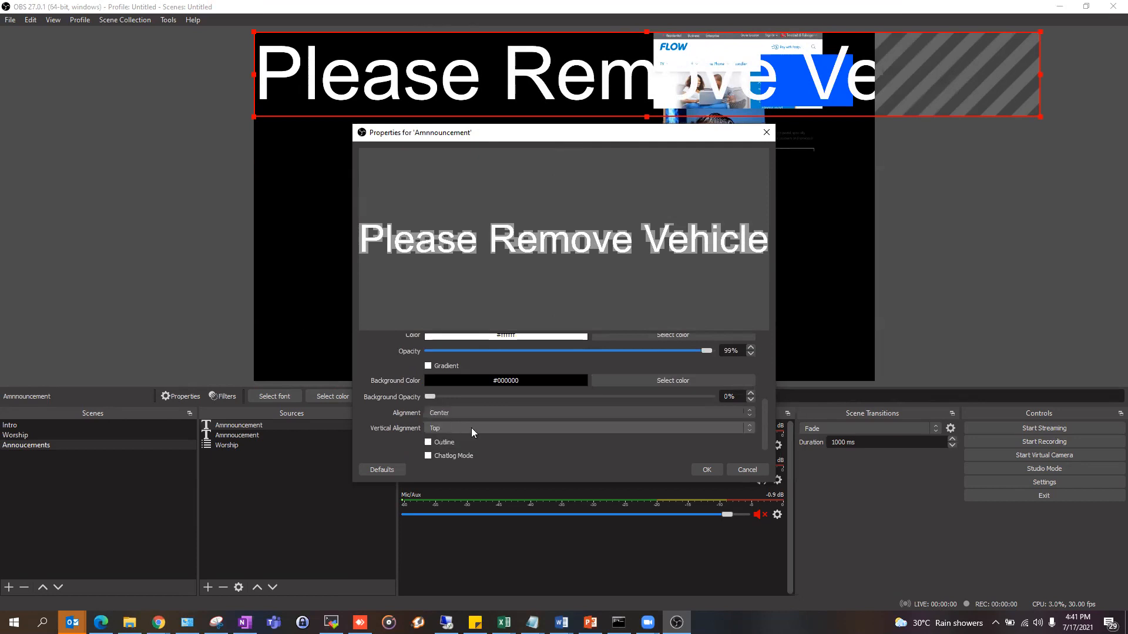
{"action": "left_click", "coordinate": [485, 427]}
{"action": "left_click", "coordinate": [486, 428]}
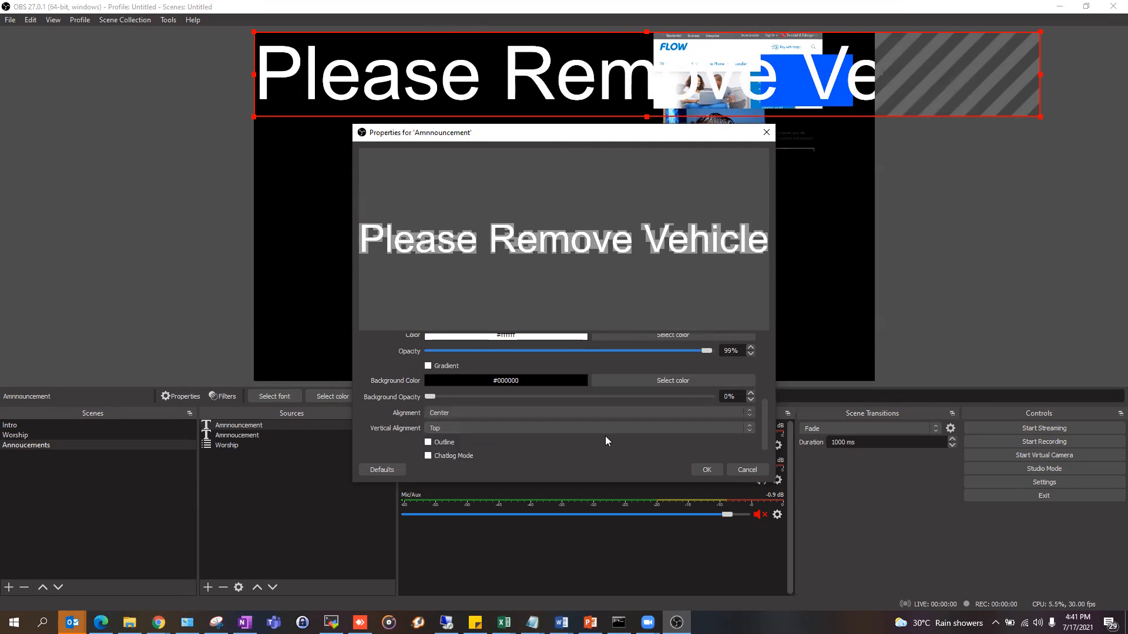
- Enable the outline on the announcement text and apply the source's properties
{"action": "scroll", "coordinate": [456, 420], "scroll_direction": "down", "scroll_amount": 1}
{"action": "left_click", "coordinate": [428, 423]}
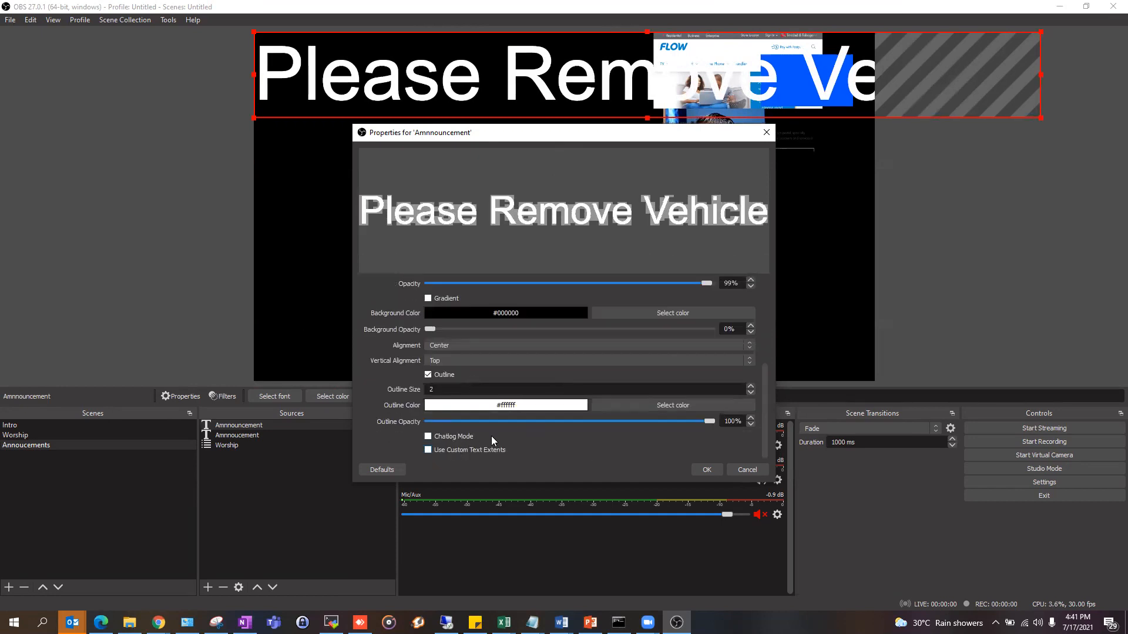
{"action": "scroll", "coordinate": [504, 355], "scroll_direction": "up", "scroll_amount": 4}
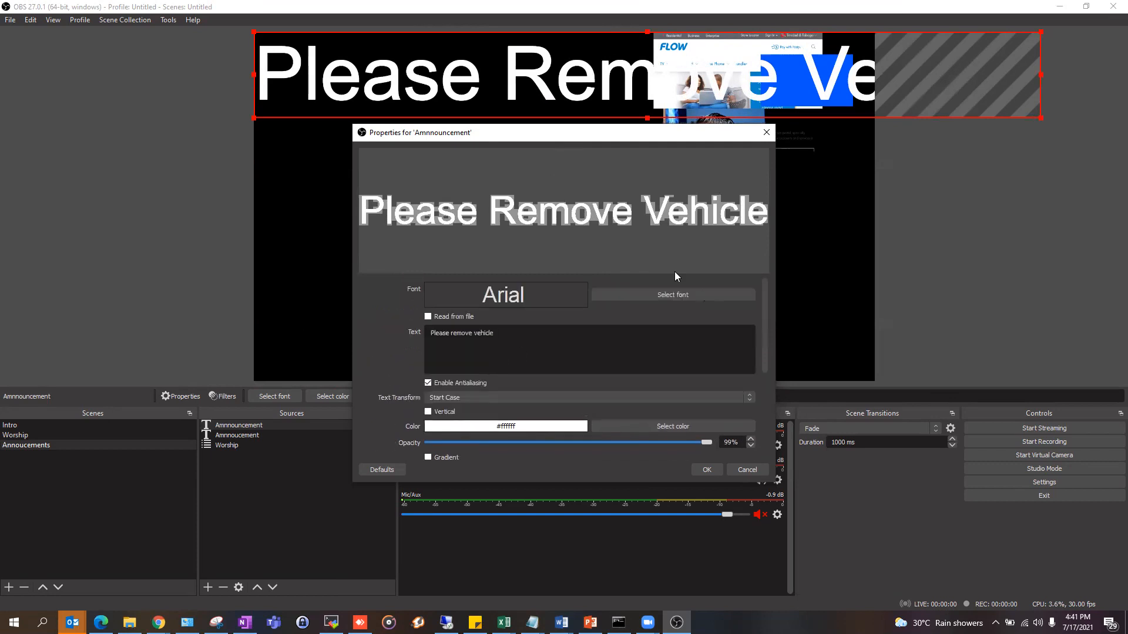
{"action": "left_click", "coordinate": [707, 470]}
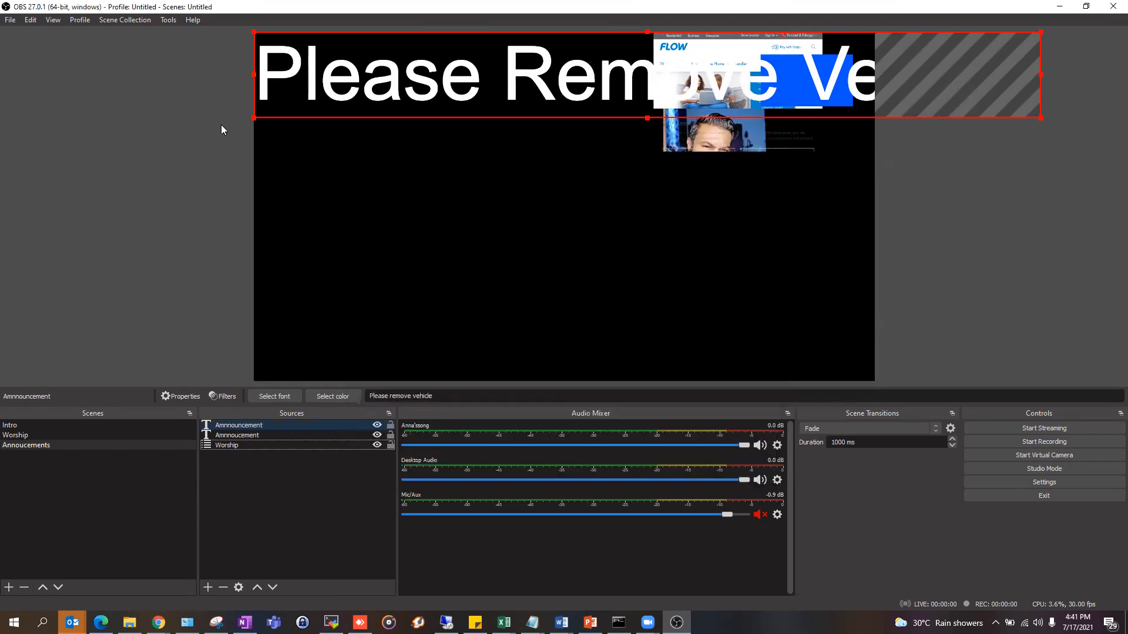
- Move the announcement text to the bottom of the canvas, scale it down, and place it in the lower-left corner
{"action": "left_click_drag", "start_coordinate": [359, 87], "coordinate": [353, 339]}
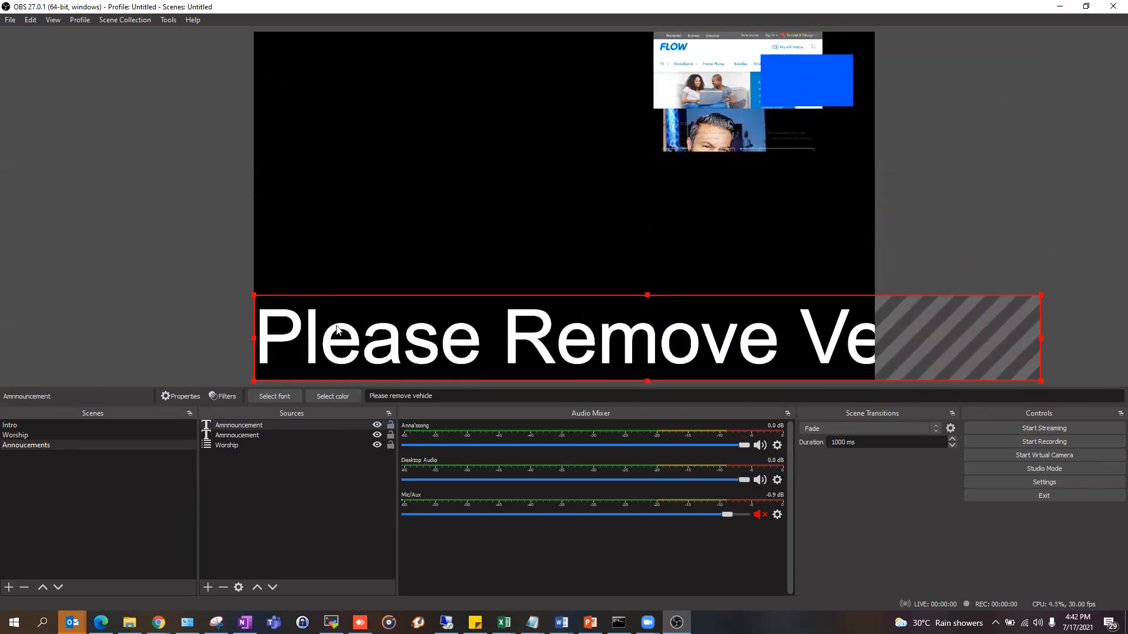
{"action": "left_click_drag", "start_coordinate": [254, 294], "coordinate": [697, 381]}
{"action": "left_click_drag", "start_coordinate": [752, 356], "coordinate": [341, 366]}
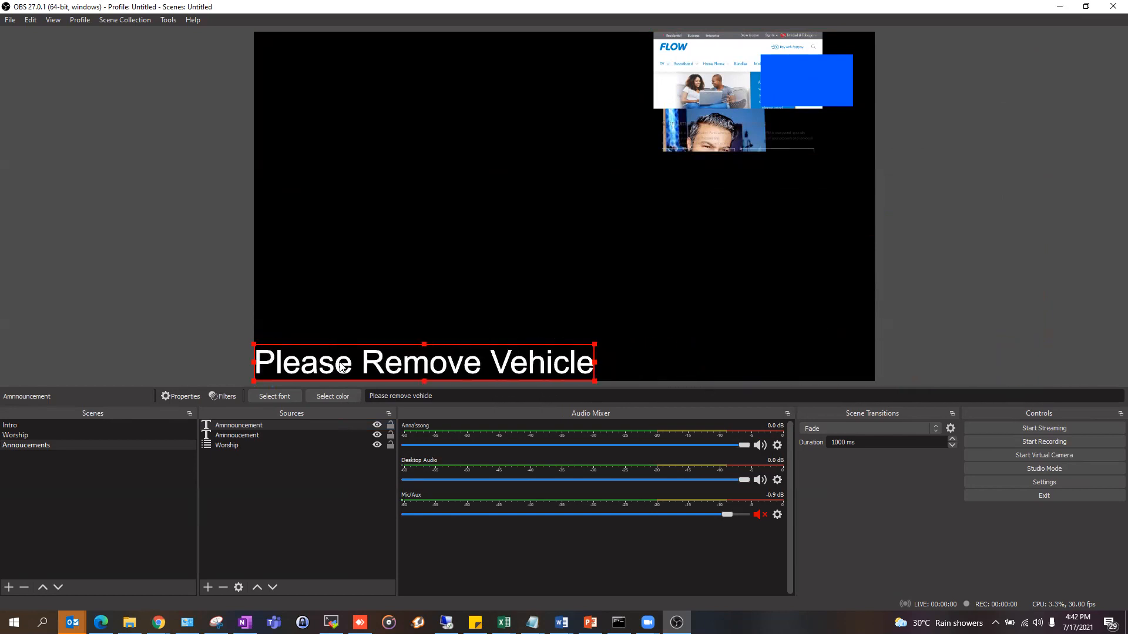
- Make the announcement text slightly taller and stretch it across the full width of the canvas along its bottom edge
{"action": "left_click_drag", "start_coordinate": [598, 363], "coordinate": [530, 356]}
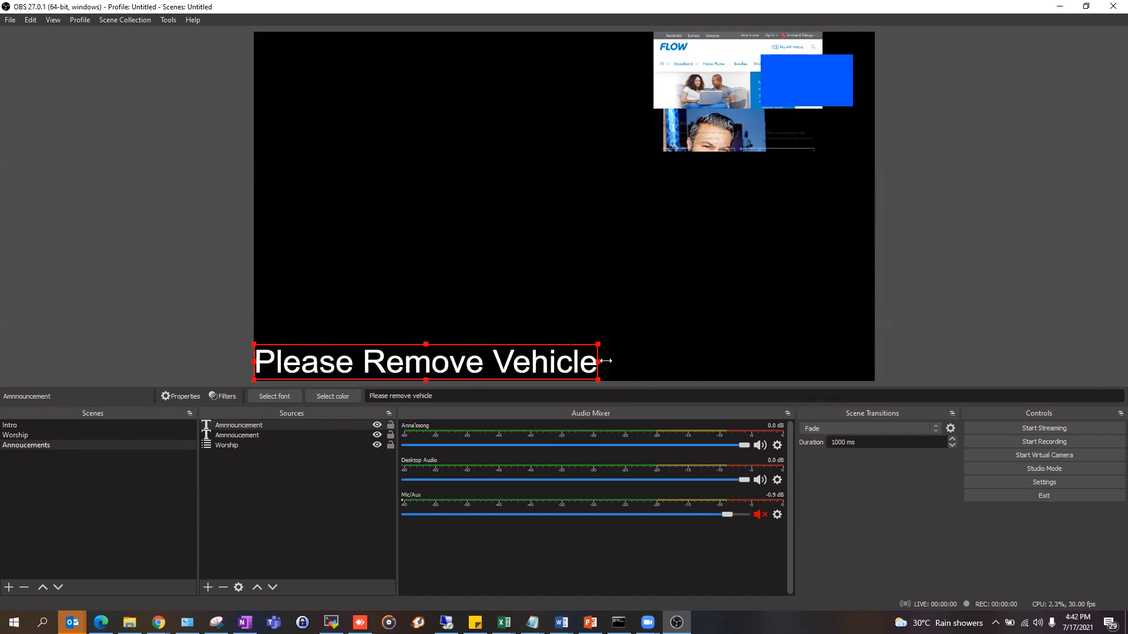
{"action": "left_click_drag", "start_coordinate": [659, 362], "coordinate": [875, 339]}
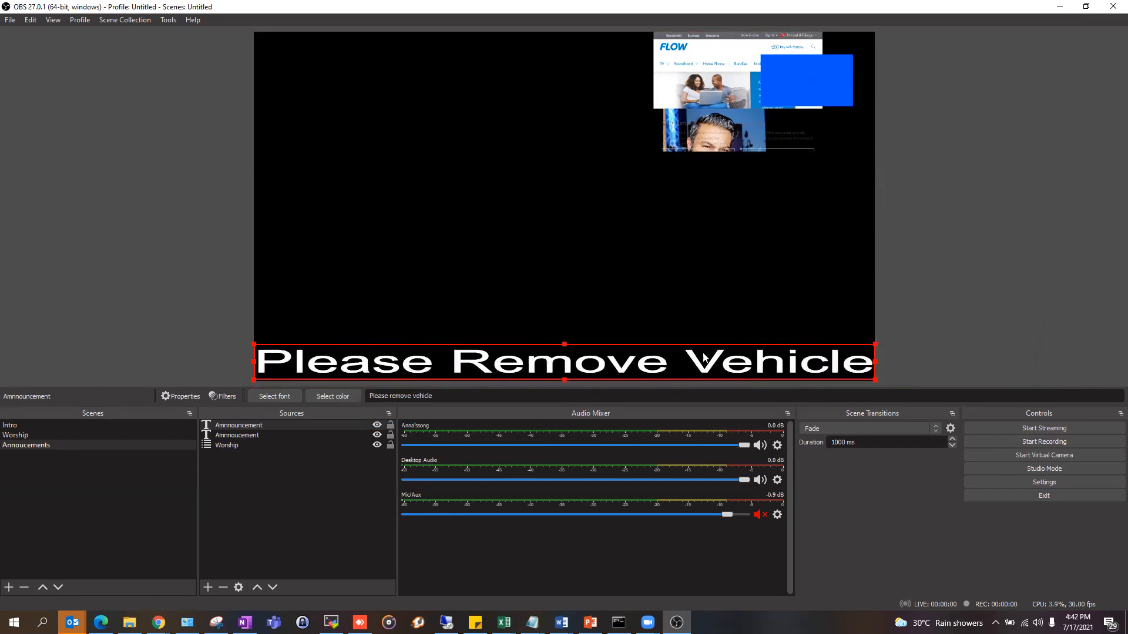
{"action": "mouse_move", "coordinate": [564, 341]}
{"action": "left_mouse_down"}
{"action": "mouse_move", "coordinate": [579, 303]}
{"action": "mouse_move", "coordinate": [560, 334]}
{"action": "left_mouse_up"}
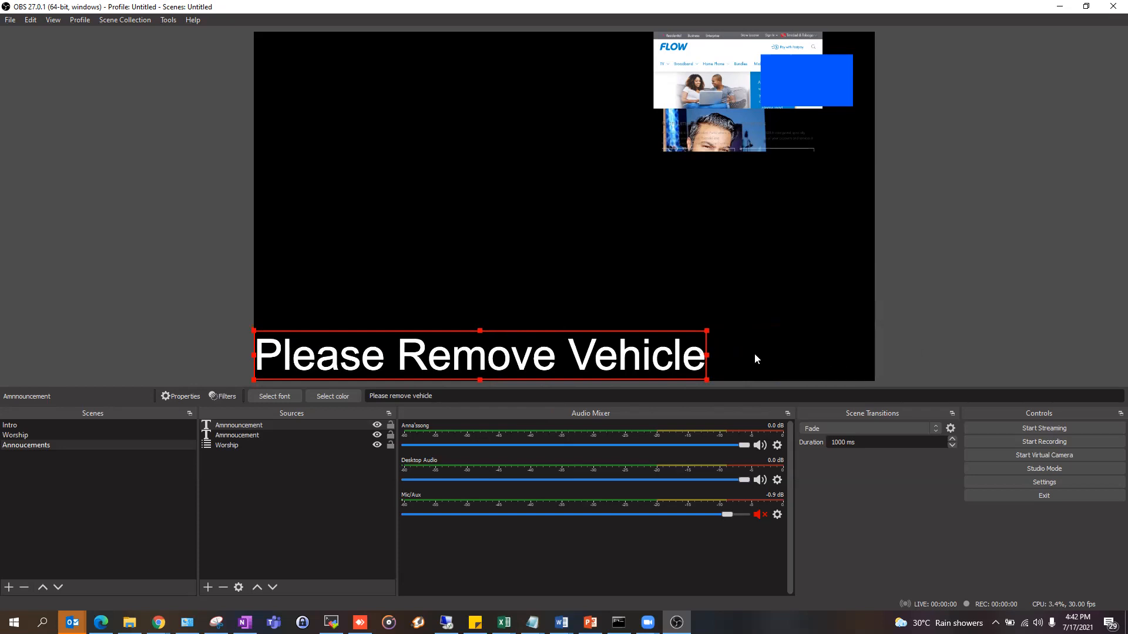
{"action": "left_click_drag", "start_coordinate": [706, 356], "coordinate": [876, 355]}
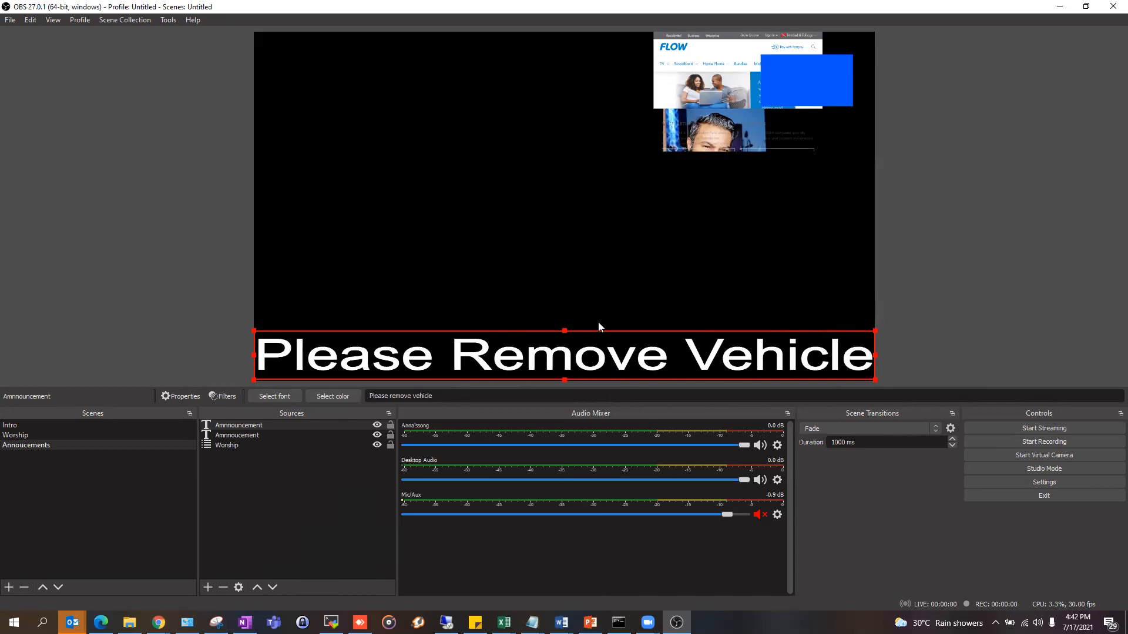
{"action": "left_click", "coordinate": [928, 336]}
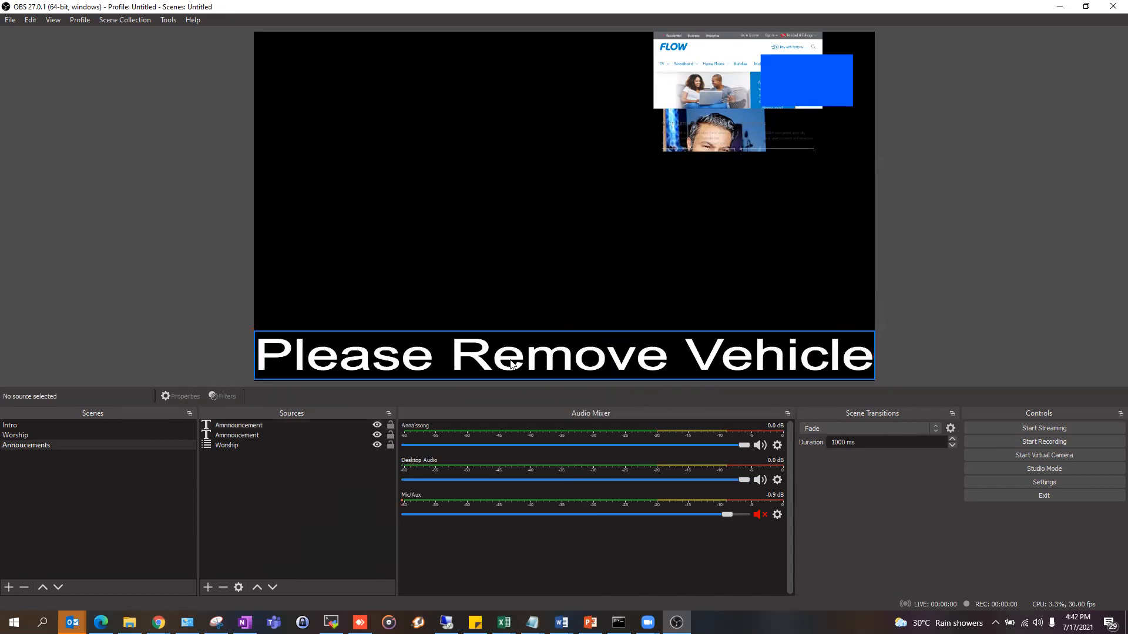
{"action": "left_click", "coordinate": [461, 357]}
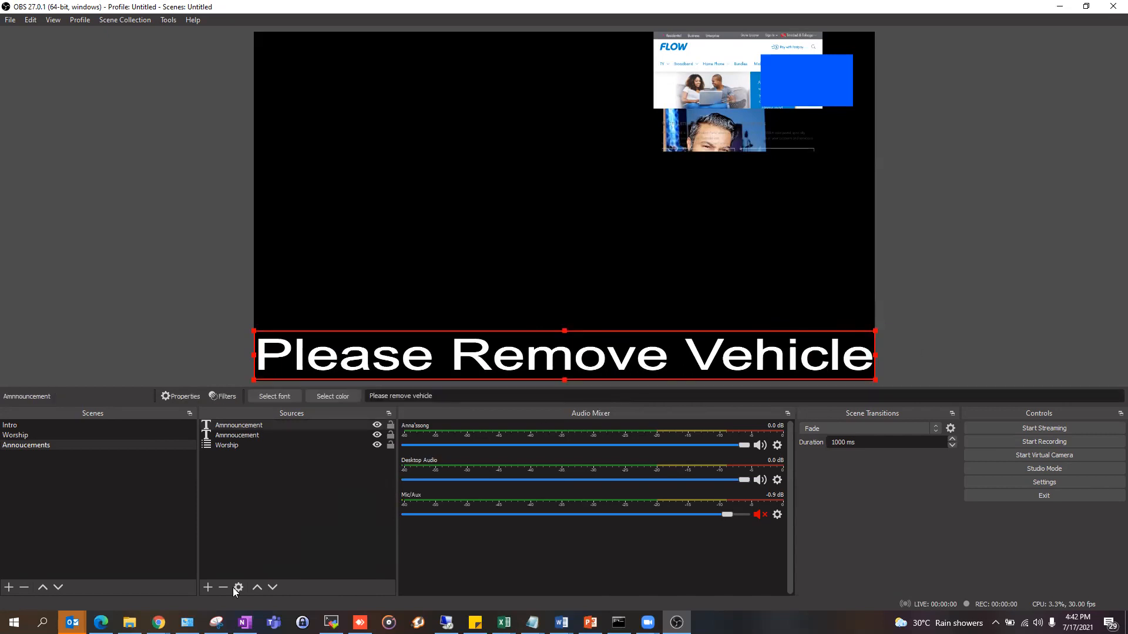
- Create a new Video Capture Device source with its default name in the Annoucements scene
{"action": "left_click", "coordinate": [206, 589]}
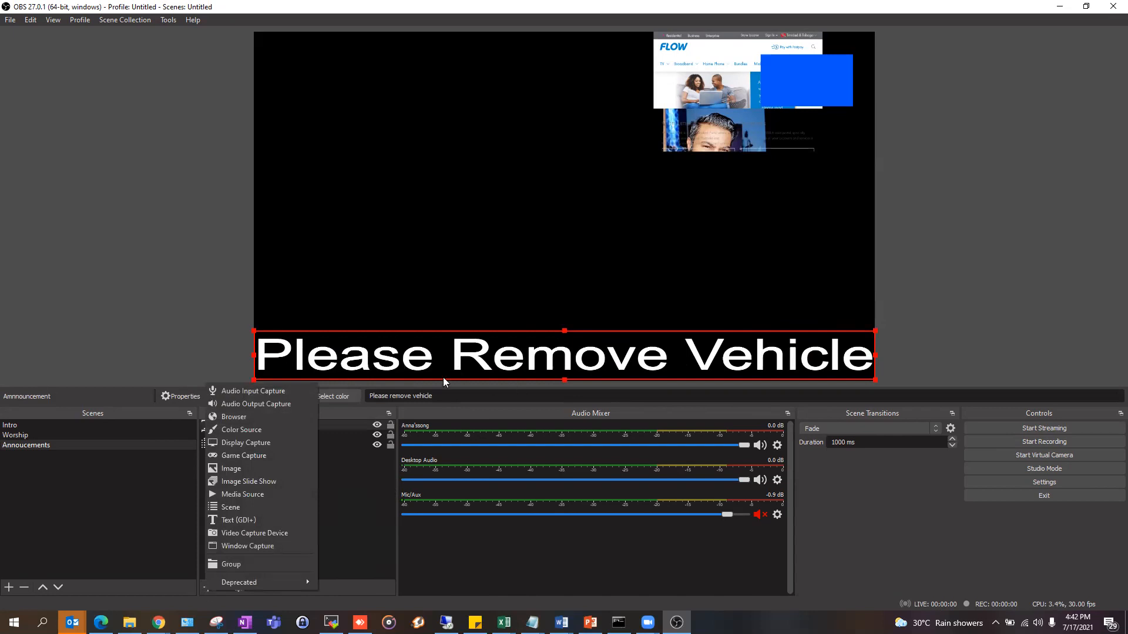
{"action": "left_click", "coordinate": [230, 534]}
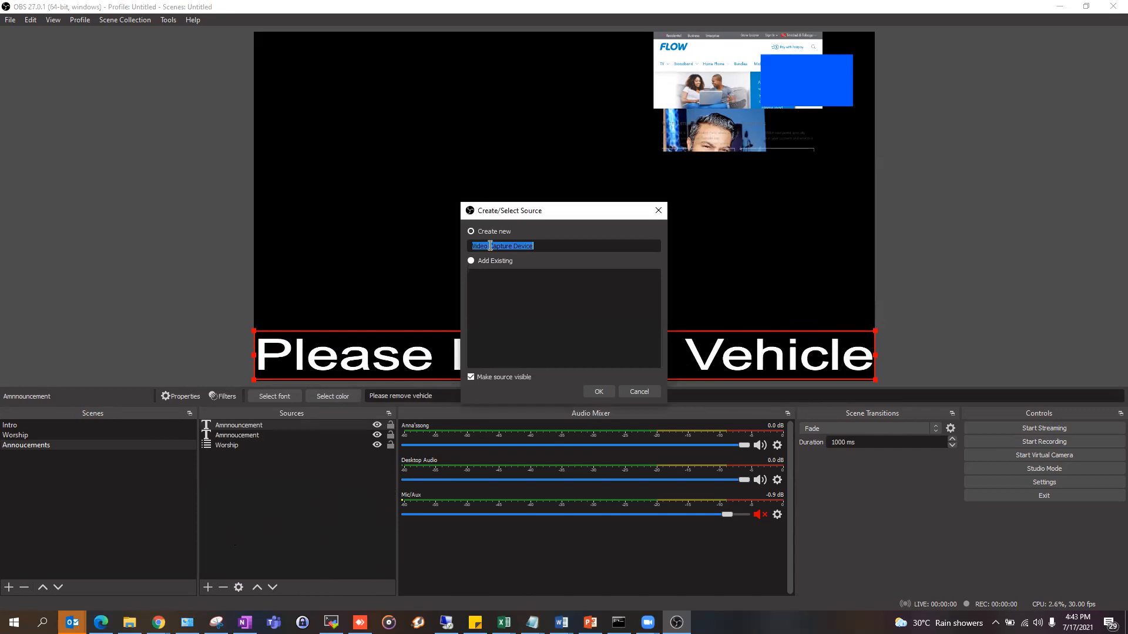
{"action": "left_click", "coordinate": [594, 392]}
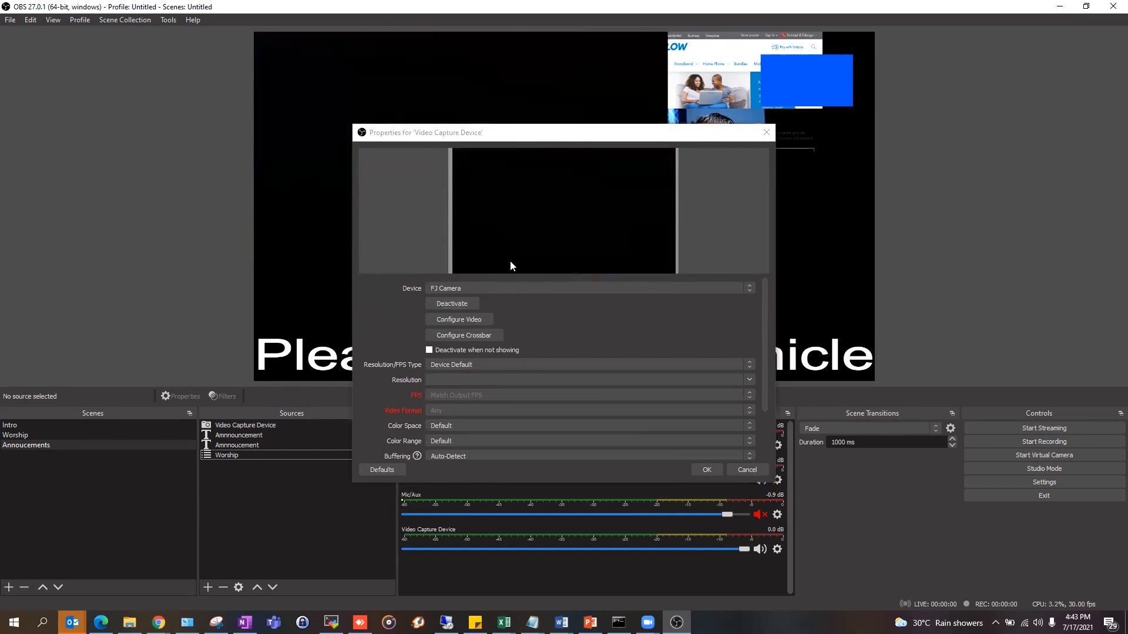
- Set the video capture source's device to Elgato Game Capture HD and apply its properties
{"action": "left_click", "coordinate": [486, 286]}
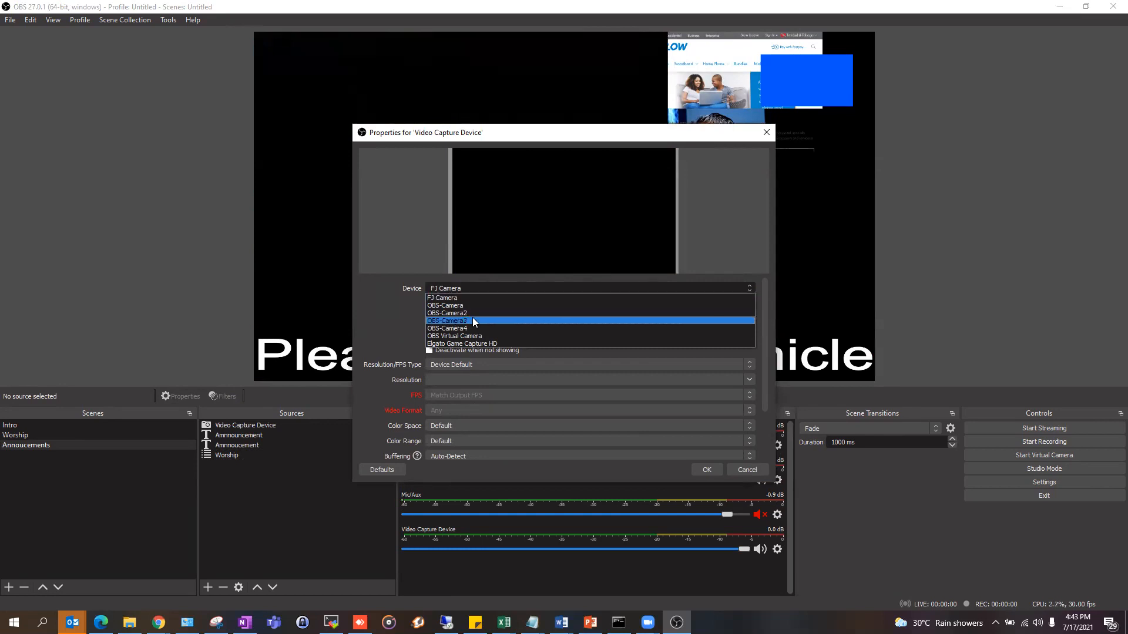
{"action": "left_click", "coordinate": [456, 345]}
{"action": "left_click", "coordinate": [463, 288]}
{"action": "left_click", "coordinate": [463, 288]}
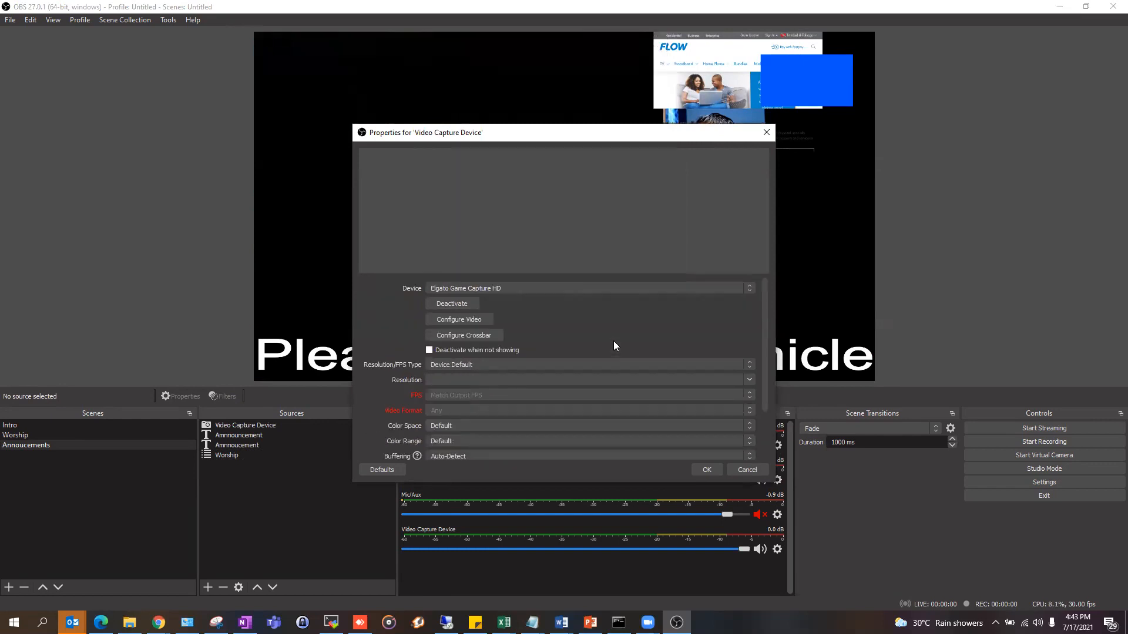
{"action": "scroll", "coordinate": [577, 360], "scroll_direction": "down", "scroll_amount": 1}
{"action": "scroll", "coordinate": [577, 354], "scroll_direction": "up", "scroll_amount": 2}
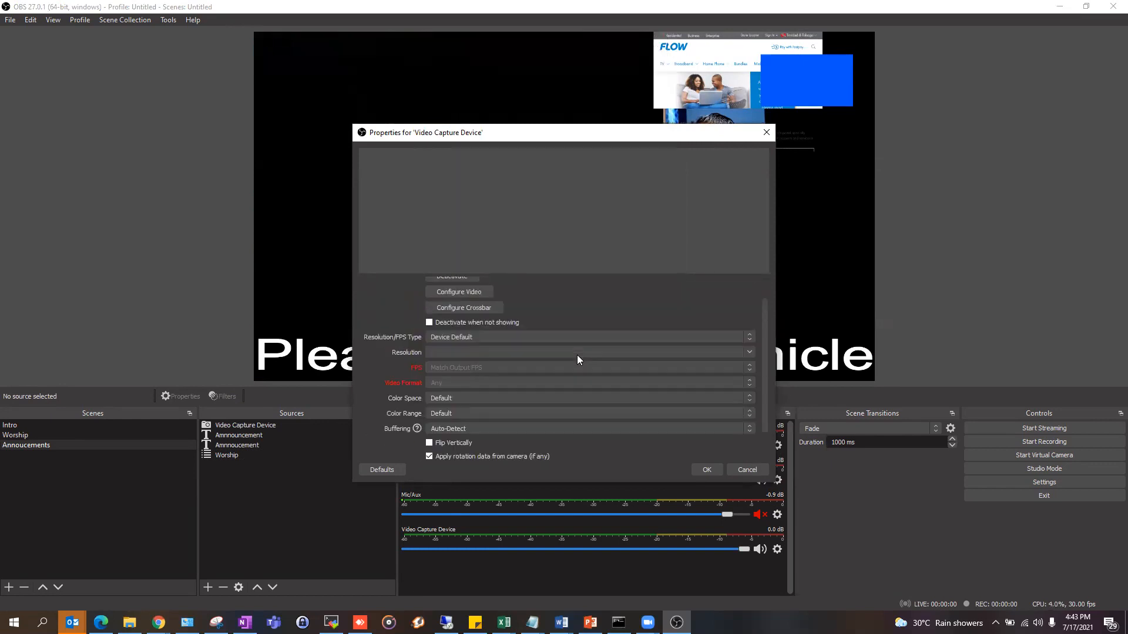
{"action": "left_click", "coordinate": [470, 286]}
{"action": "left_click", "coordinate": [472, 289]}
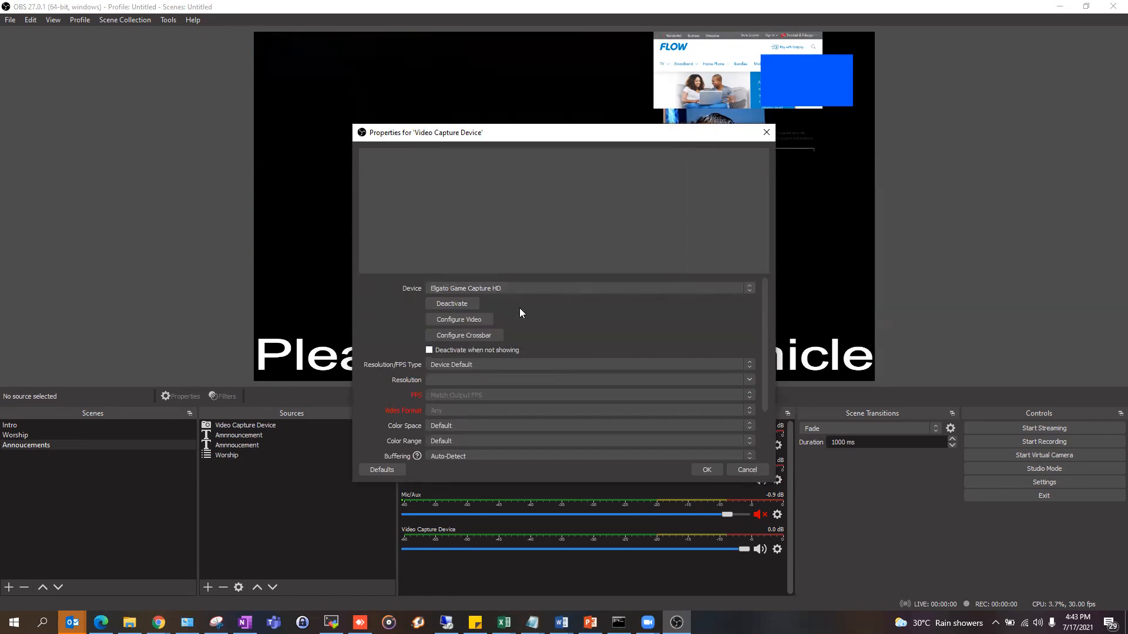
{"action": "left_click", "coordinate": [705, 470]}
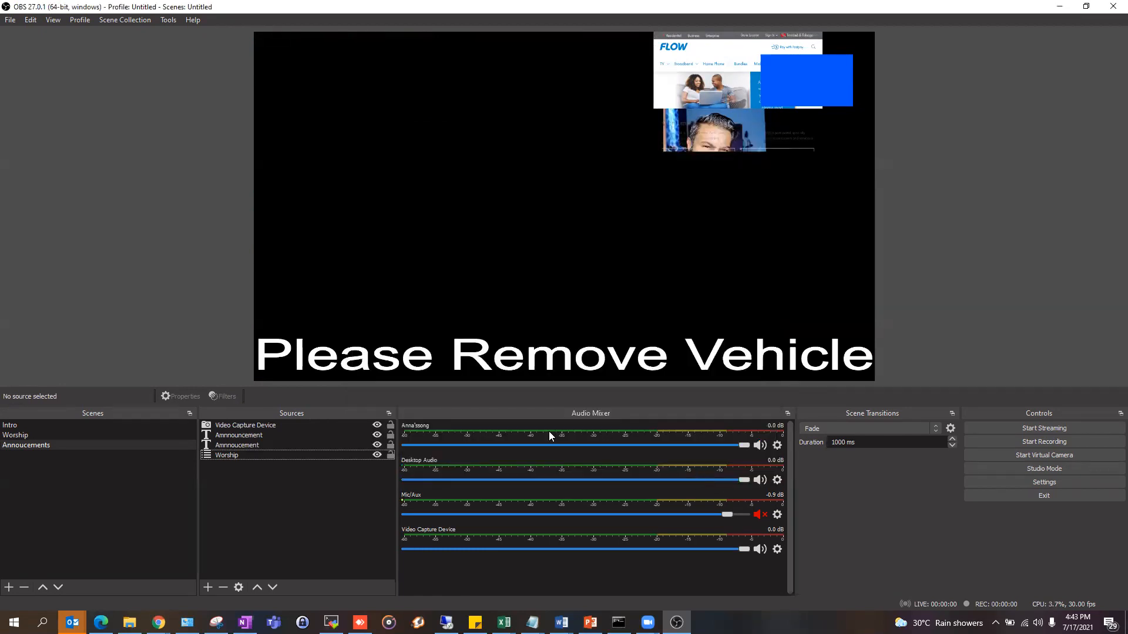
- Create a new Window Capture source with its default name in the Annoucements scene
{"action": "left_click", "coordinate": [242, 435]}
{"action": "left_click", "coordinate": [229, 445]}
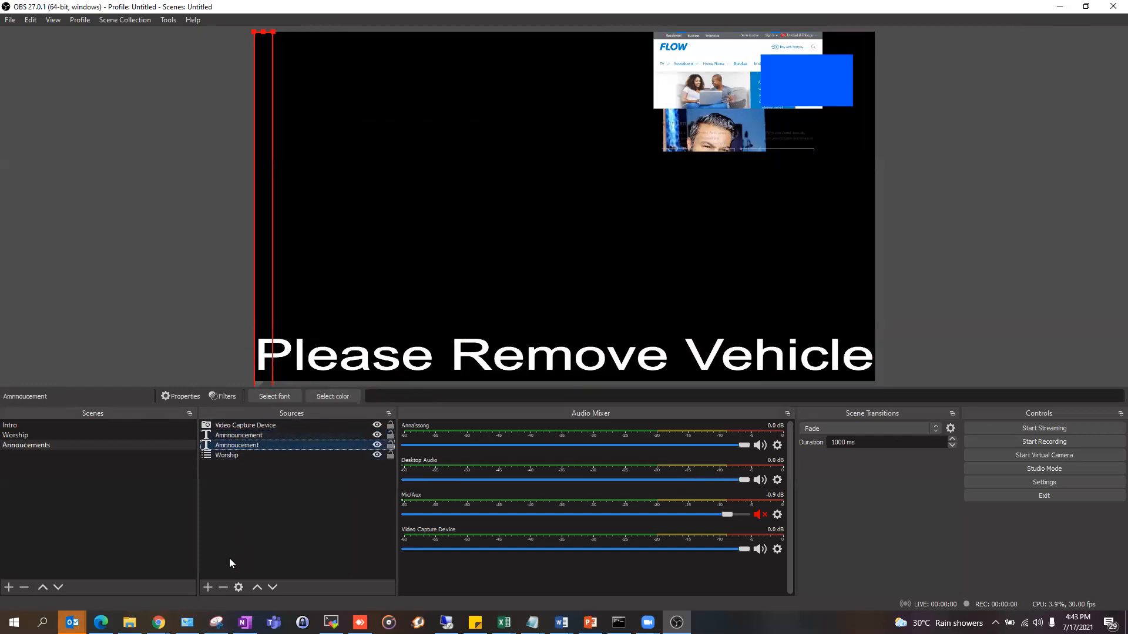
{"action": "left_click", "coordinate": [229, 560]}
{"action": "left_click", "coordinate": [207, 587]}
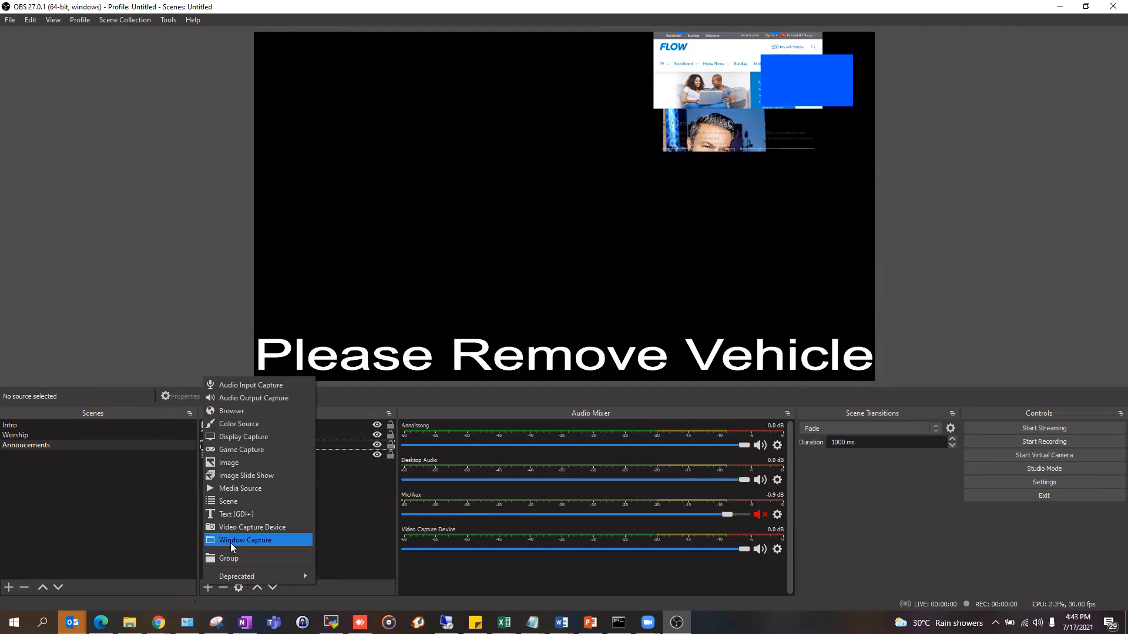
{"action": "left_click", "coordinate": [233, 539]}
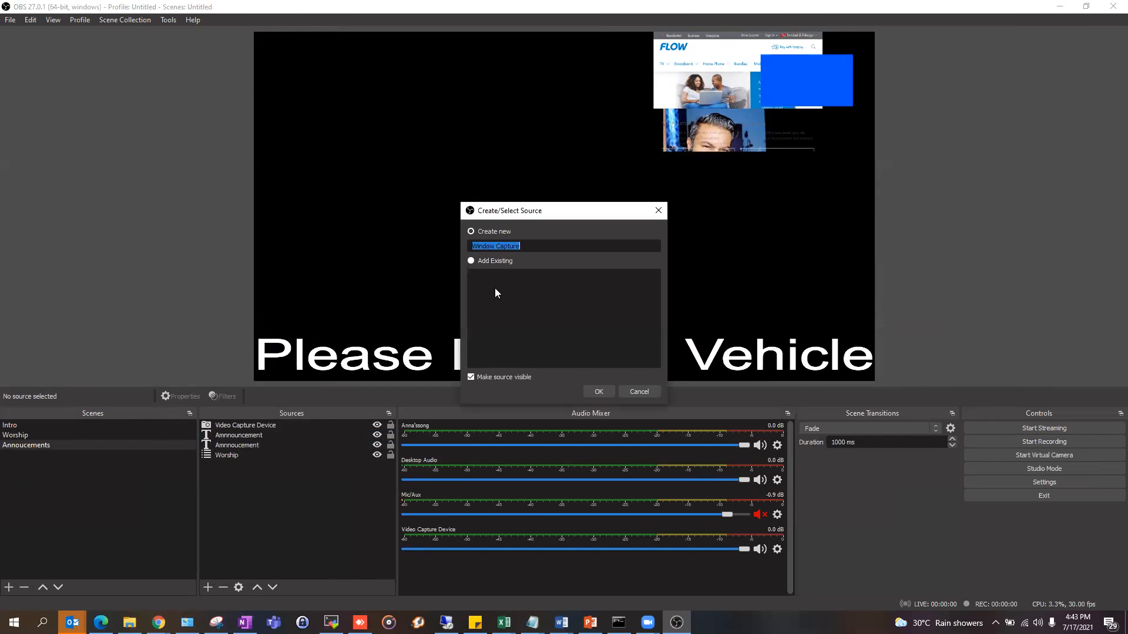
{"action": "left_click", "coordinate": [597, 391]}
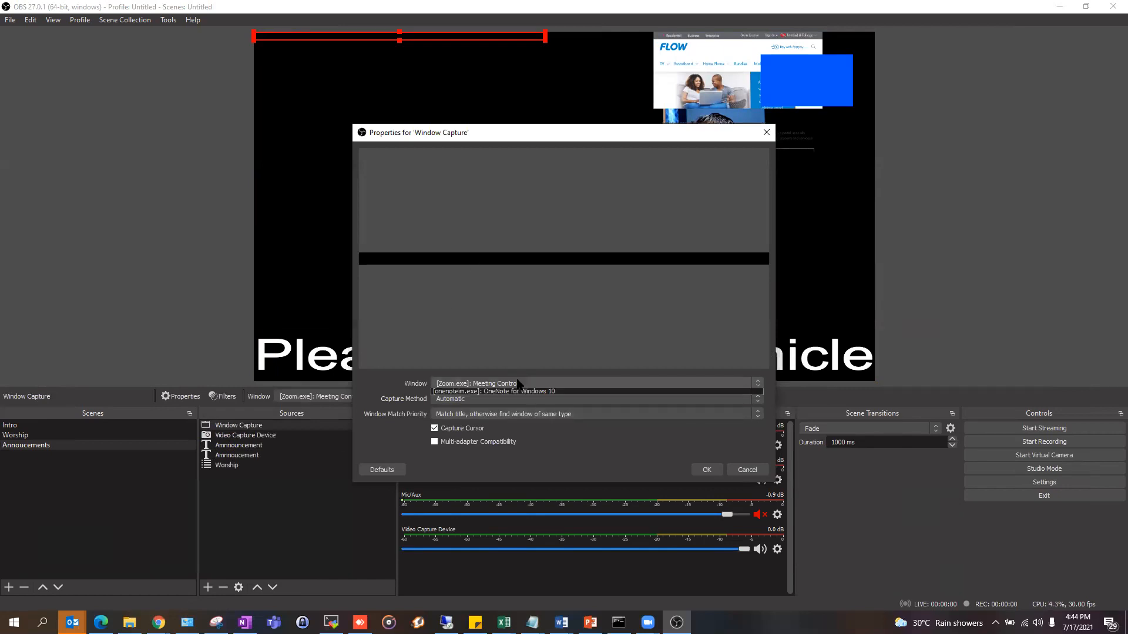
- Set the window capture source's window to [Calculator.exe]: Calculator and apply its properties
{"action": "left_click", "coordinate": [518, 383]}
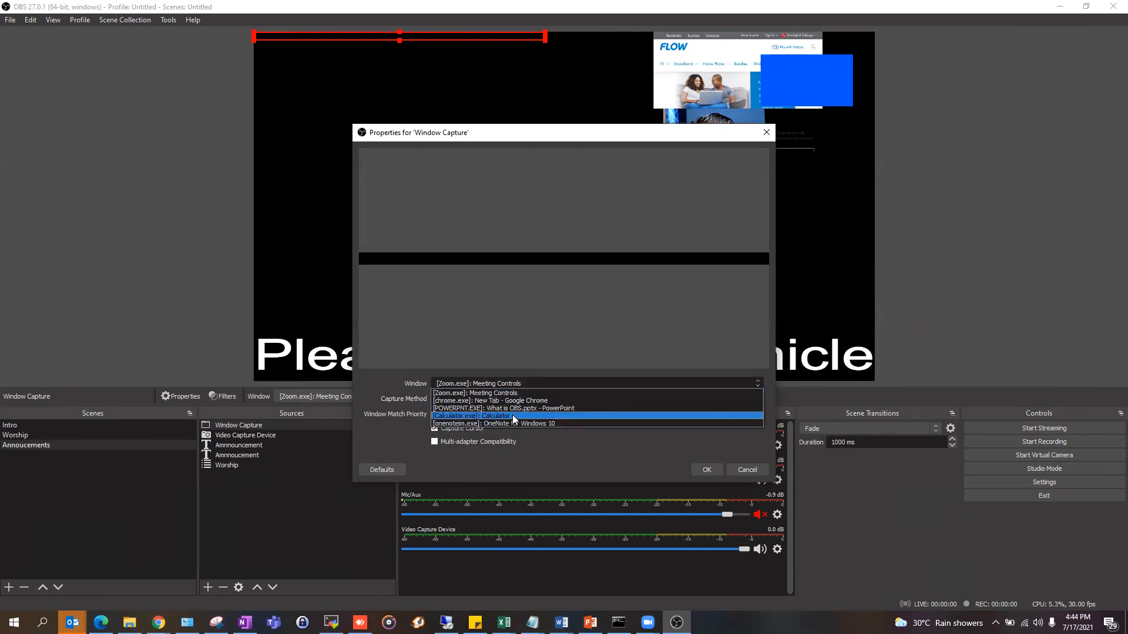
{"action": "left_click", "coordinate": [462, 416]}
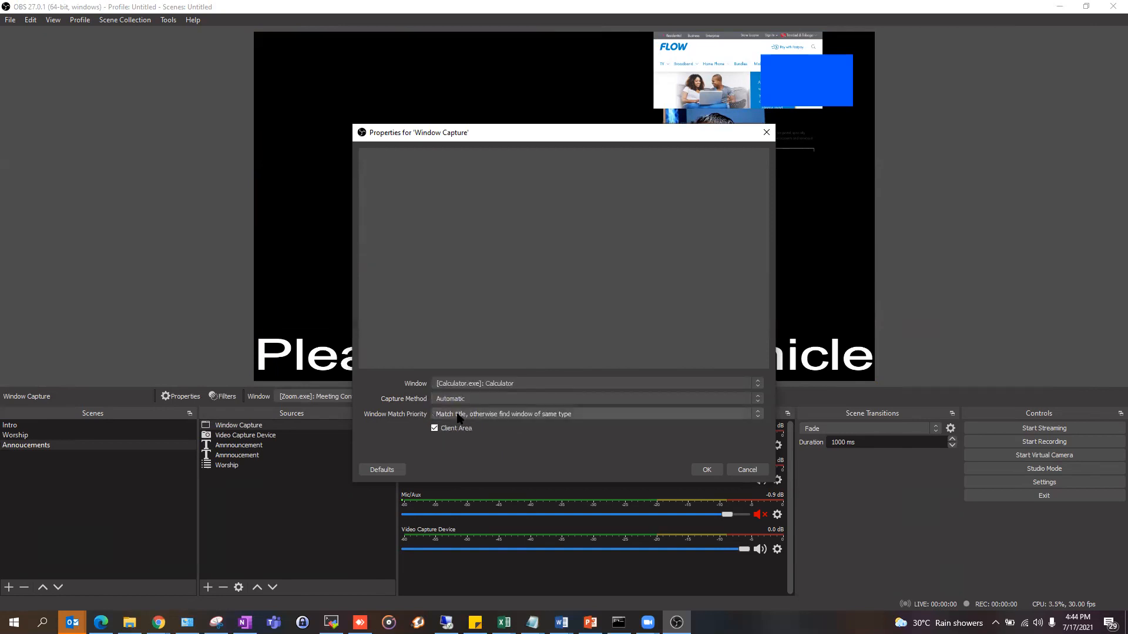
{"action": "left_click", "coordinate": [702, 469]}
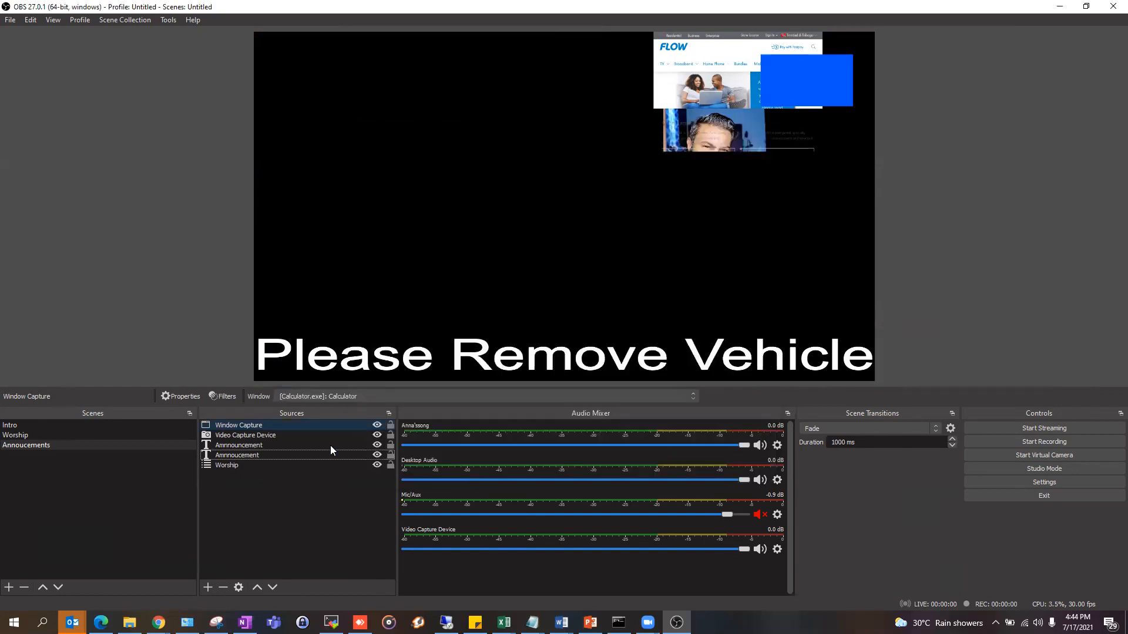
- Try the Google Chrome, What is OBS.pptx PowerPoint and OneNote windows in turn as the window capture's target
{"action": "left_click", "coordinate": [344, 396]}
{"action": "left_click", "coordinate": [319, 413]}
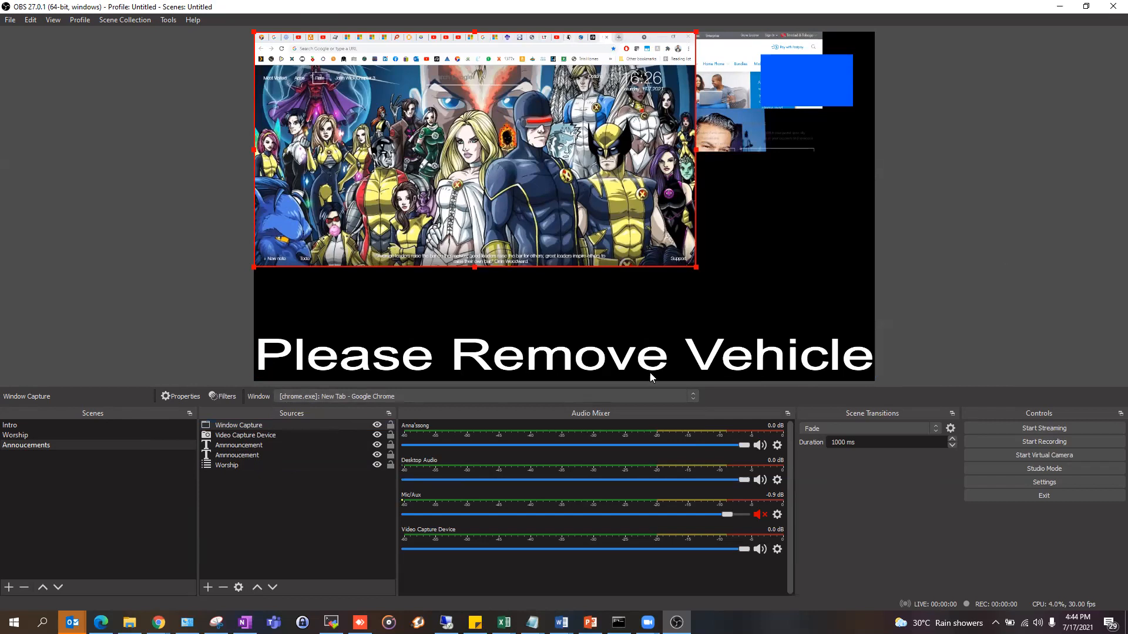
{"action": "left_click", "coordinate": [313, 391]}
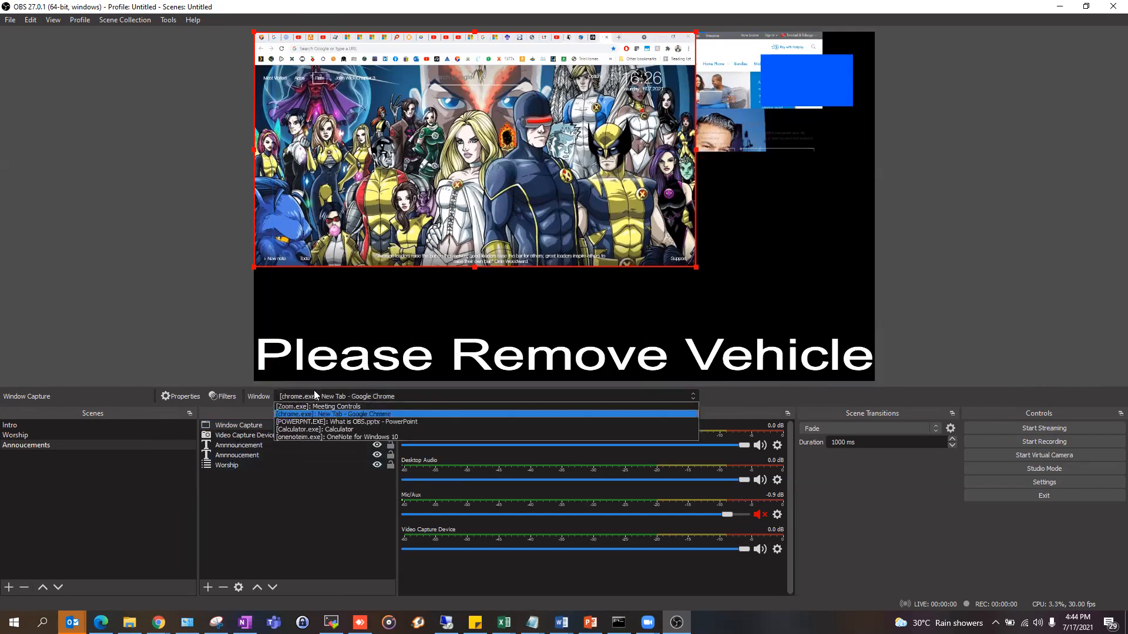
{"action": "left_click", "coordinate": [321, 422]}
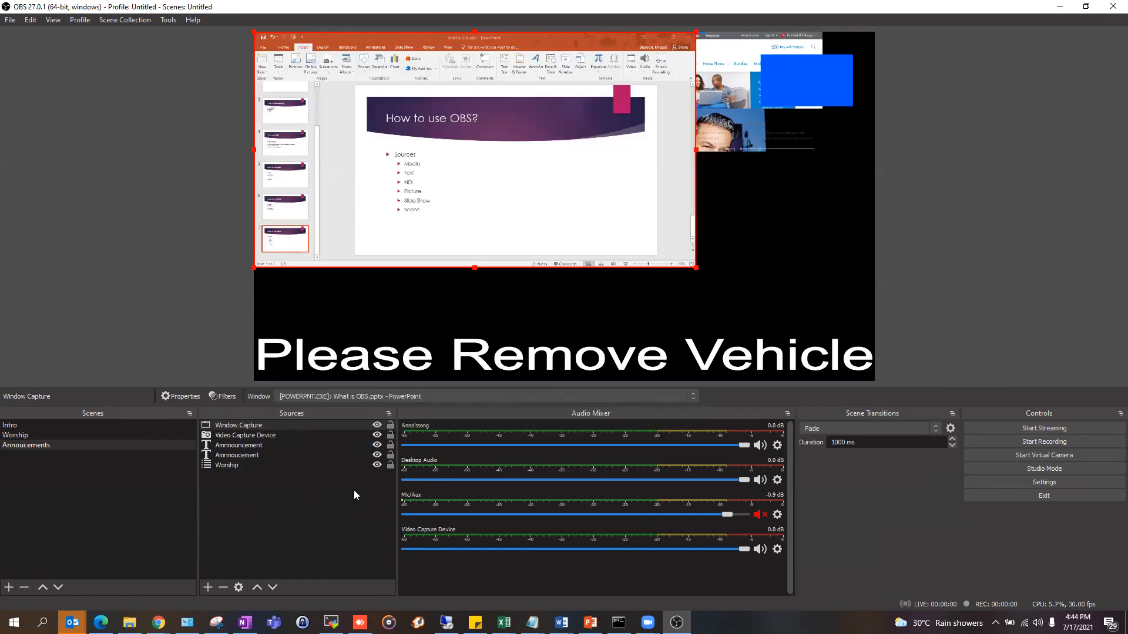
{"action": "left_click", "coordinate": [344, 393]}
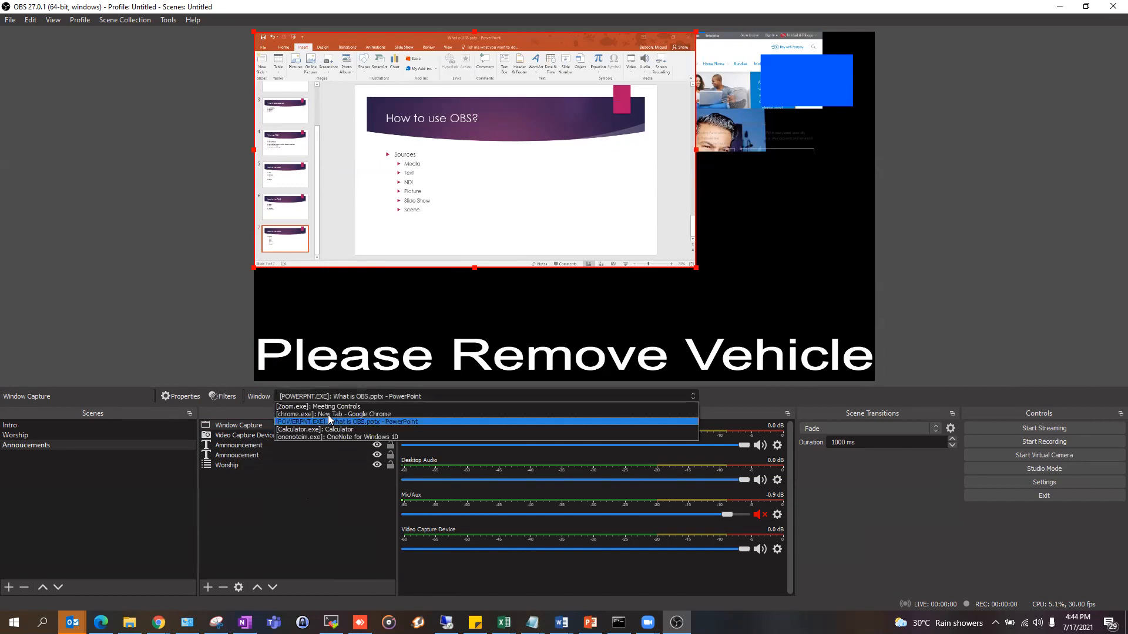
{"action": "left_click", "coordinate": [317, 436]}
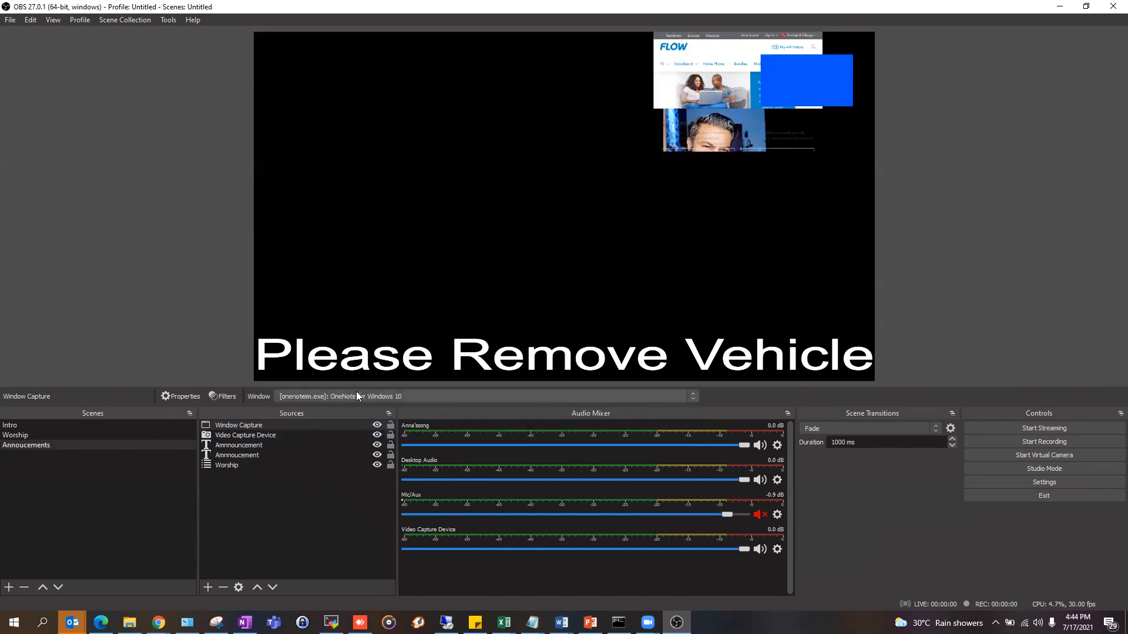
- Try the Calculator and Zoom Meeting Controls windows as the window capture's target, and settle on New Tab - Google Chrome
{"action": "left_click", "coordinate": [356, 394]}
{"action": "left_click", "coordinate": [329, 431]}
{"action": "left_click", "coordinate": [365, 397]}
{"action": "left_click", "coordinate": [335, 407]}
{"action": "left_click", "coordinate": [354, 394]}
{"action": "left_click", "coordinate": [330, 417]}
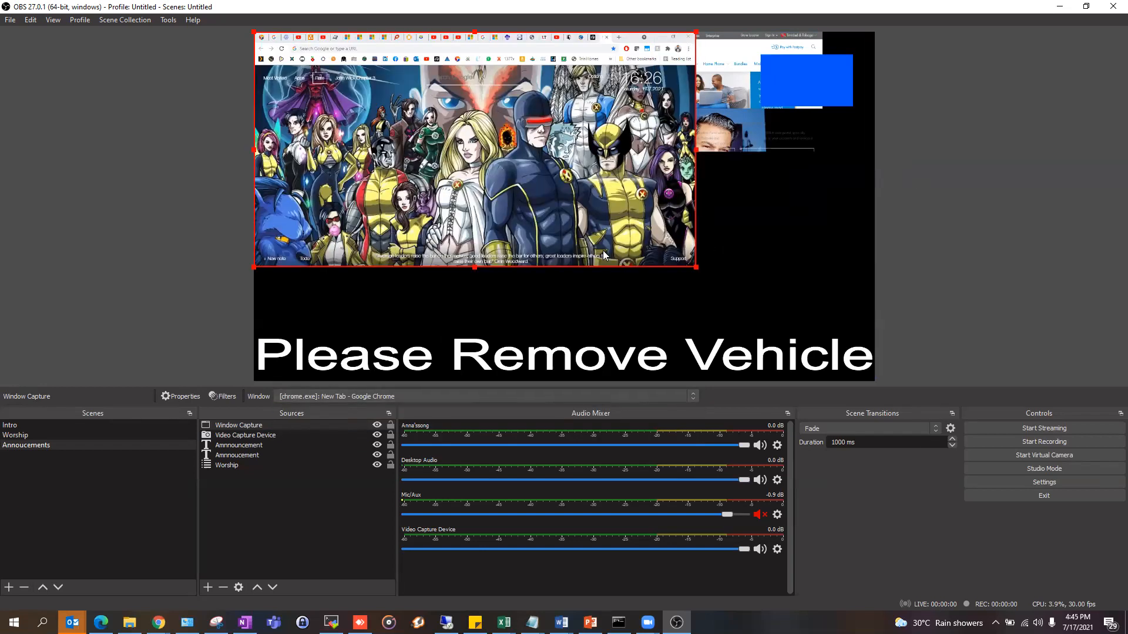
- Review the source types that can be added to the scene, including the deprecated ones
{"action": "left_click", "coordinate": [238, 523]}
{"action": "left_click", "coordinate": [208, 587]}
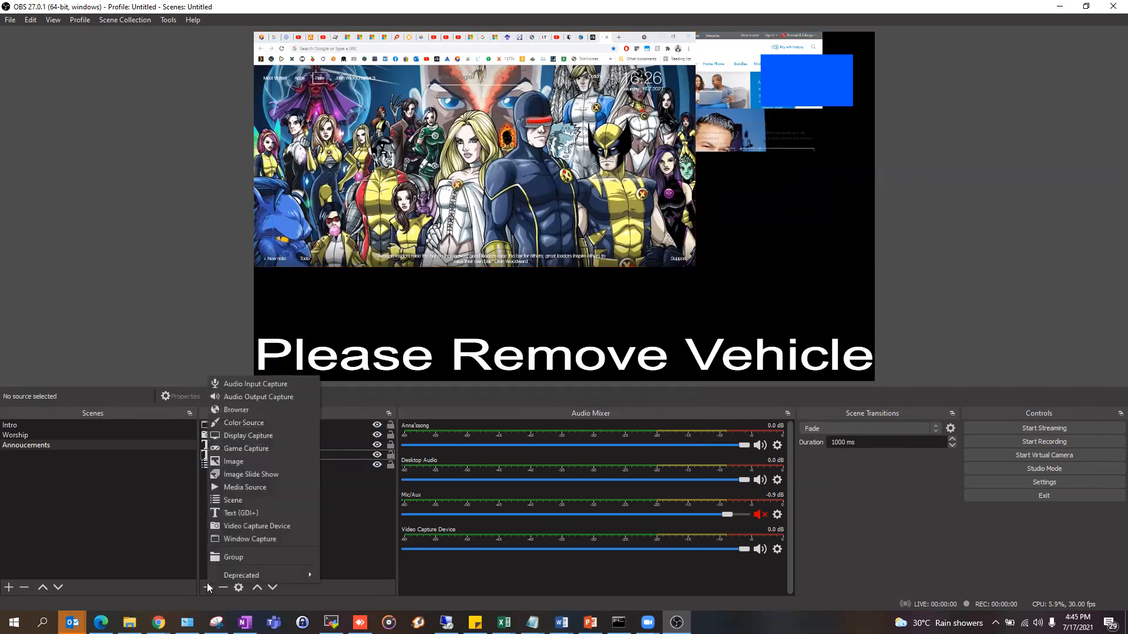
{"action": "mouse_move", "coordinate": [243, 579]}
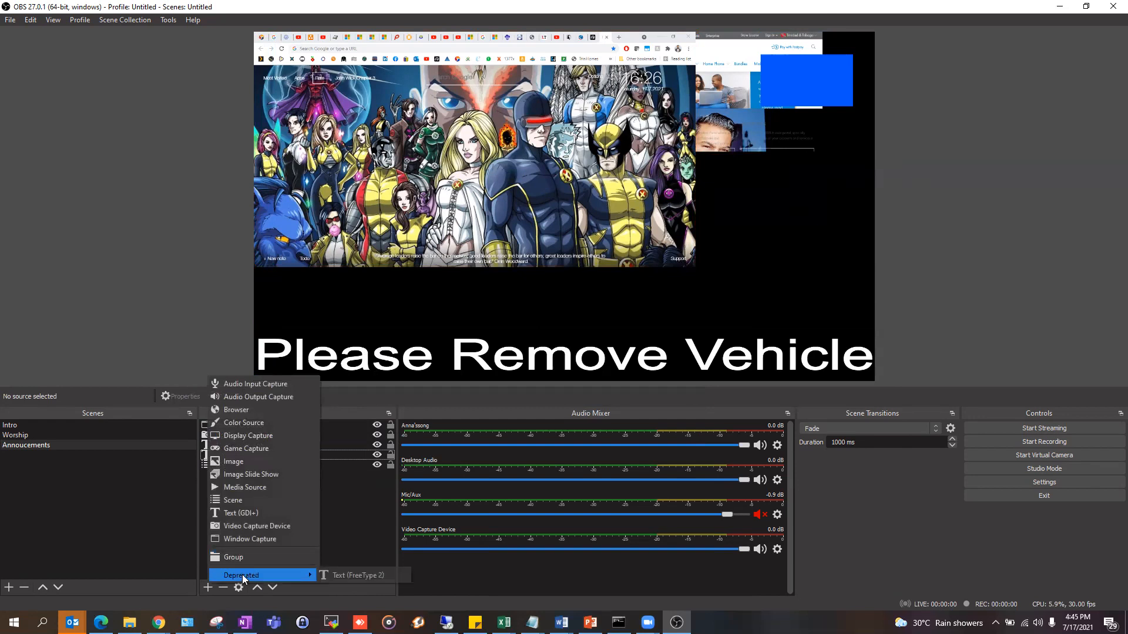
{"action": "left_click", "coordinate": [346, 499]}
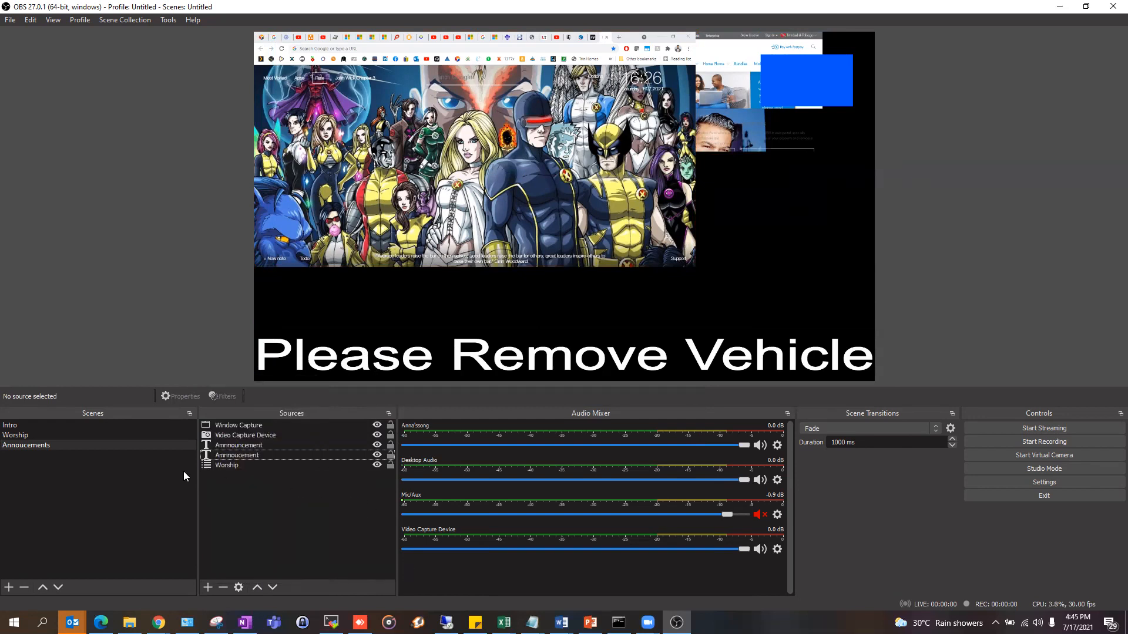
{"action": "left_click", "coordinate": [242, 457]}
{"action": "left_click", "coordinate": [264, 445]}
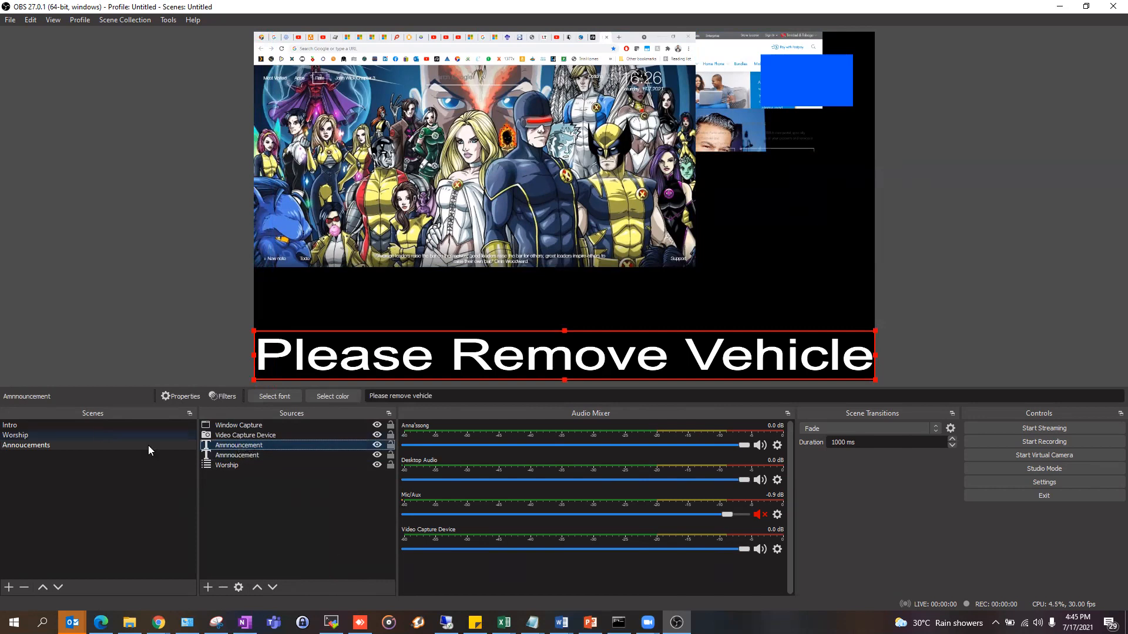
{"action": "left_click", "coordinate": [204, 588]}
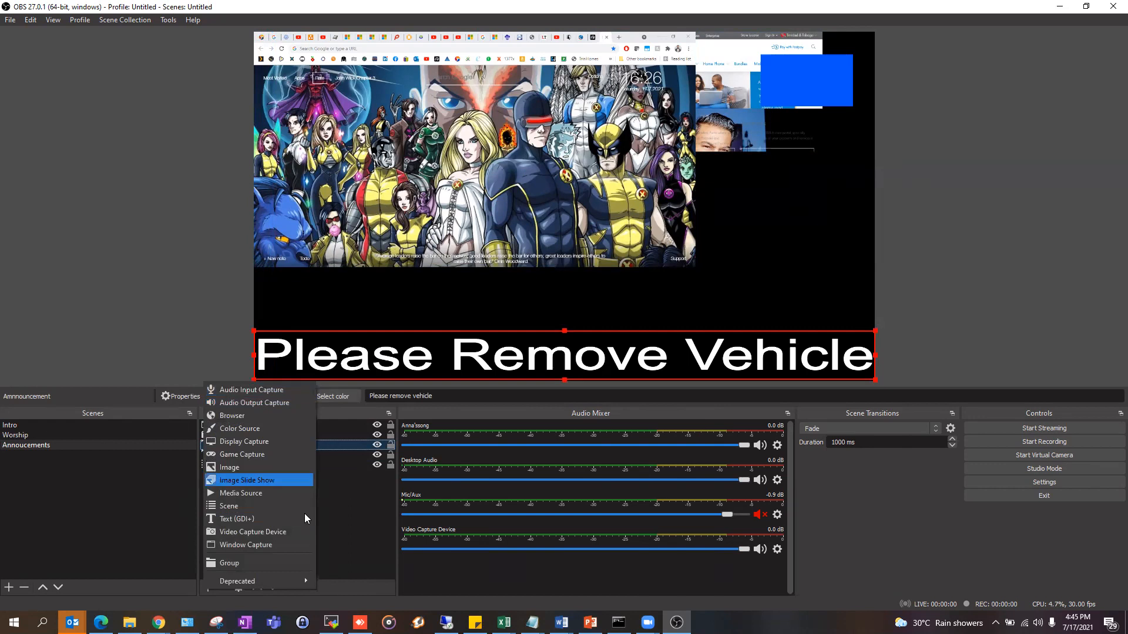
{"action": "left_click", "coordinate": [345, 522]}
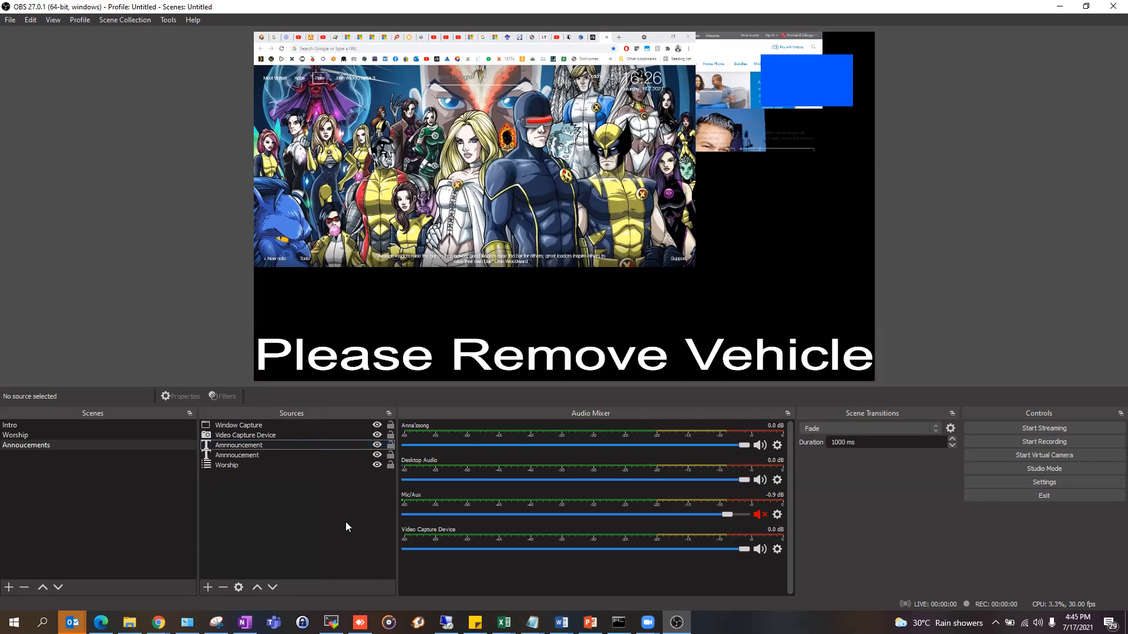
- Look through the properties of the "Please remove vehicle" text source and leave them without applying changes
{"action": "left_click", "coordinate": [217, 447]}
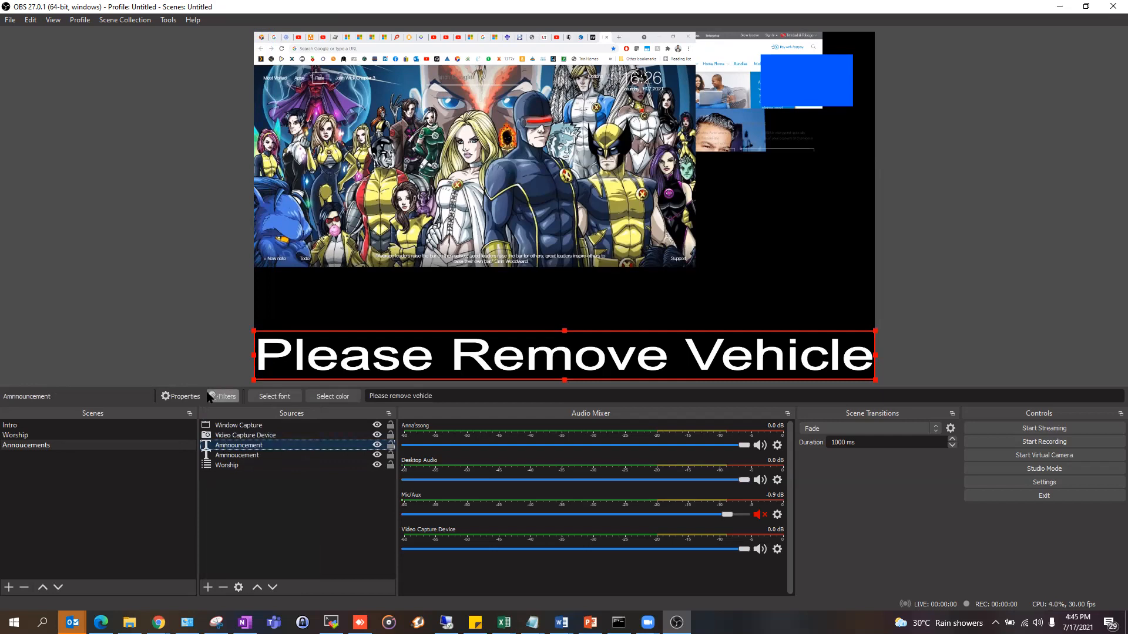
{"action": "left_click", "coordinate": [188, 401]}
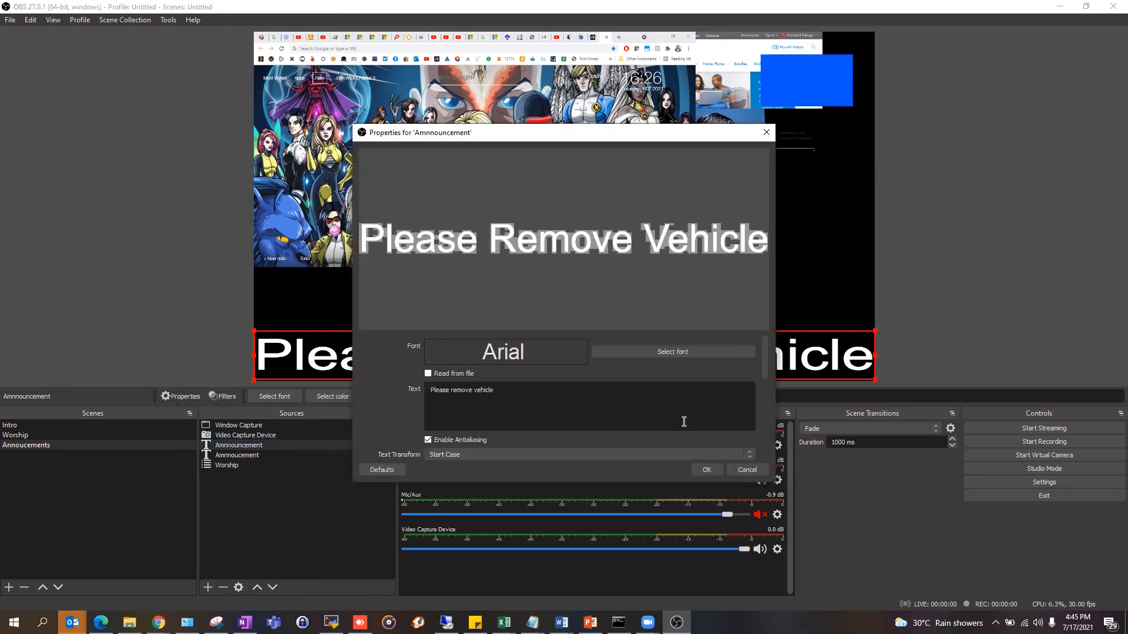
{"action": "scroll", "coordinate": [707, 404], "scroll_direction": "down", "scroll_amount": 3}
{"action": "scroll", "coordinate": [709, 403], "scroll_direction": "up", "scroll_amount": 3}
{"action": "left_click", "coordinate": [759, 472]}
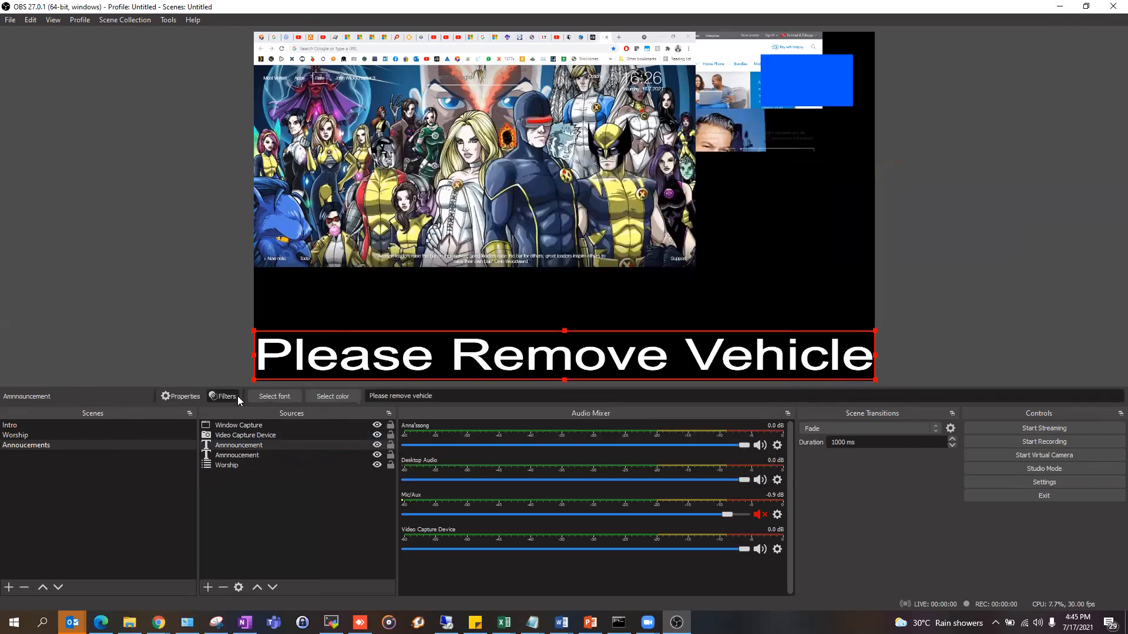
- Open the filters for the "Please remove vehicle" text source and reposition the filters window
{"action": "left_click", "coordinate": [225, 396]}
{"action": "left_click_drag", "start_coordinate": [579, 92], "coordinate": [517, 94]}
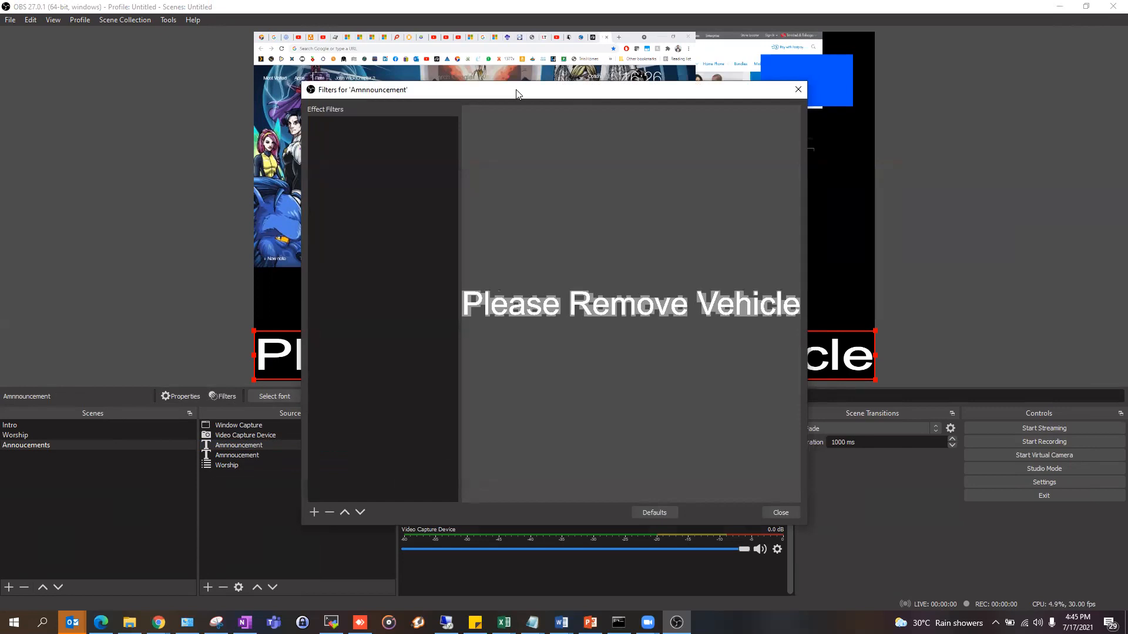
- Add a Scroll filter with its default name to the "Please Remove Vehicle" text source
{"action": "left_click_drag", "start_coordinate": [516, 94], "coordinate": [283, 100]}
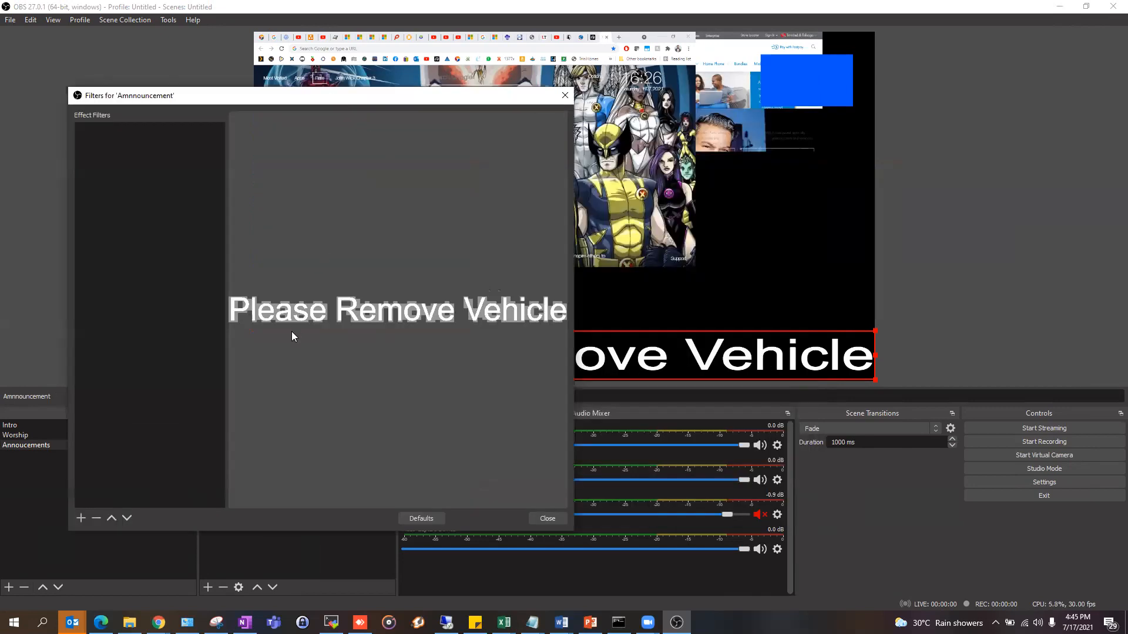
{"action": "left_click", "coordinate": [82, 518]}
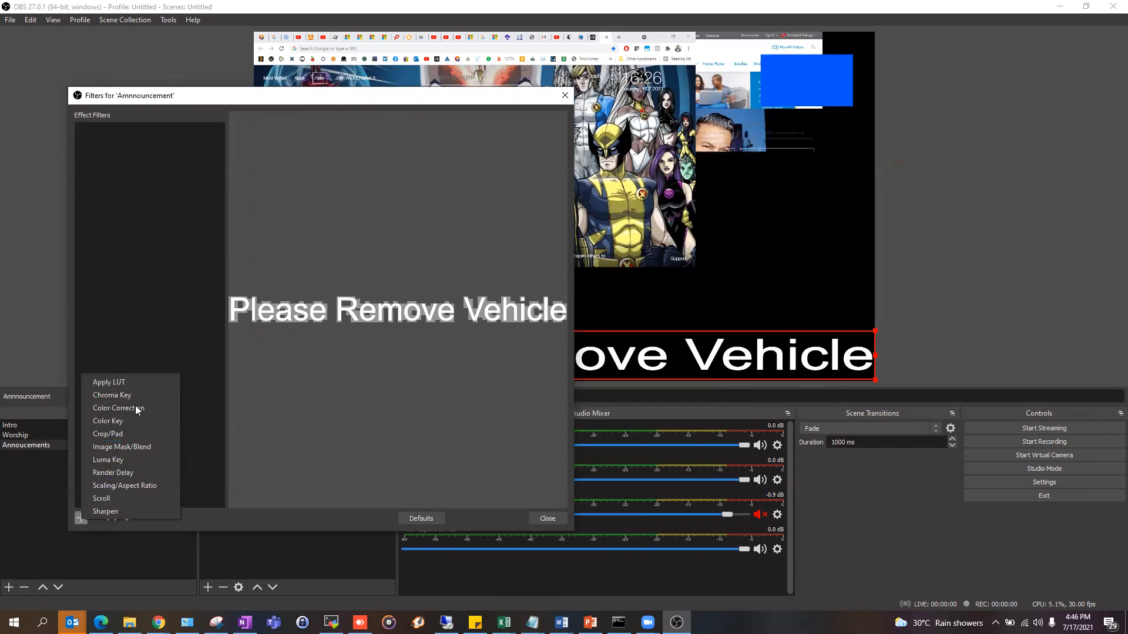
{"action": "left_click", "coordinate": [99, 499]}
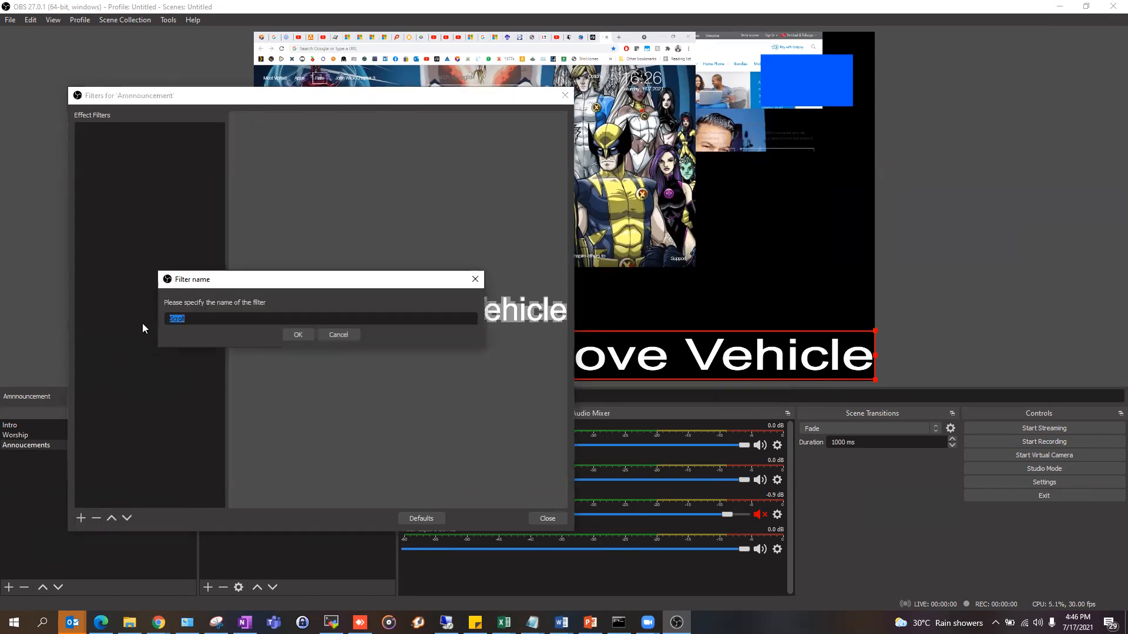
{"action": "left_click", "coordinate": [297, 335]}
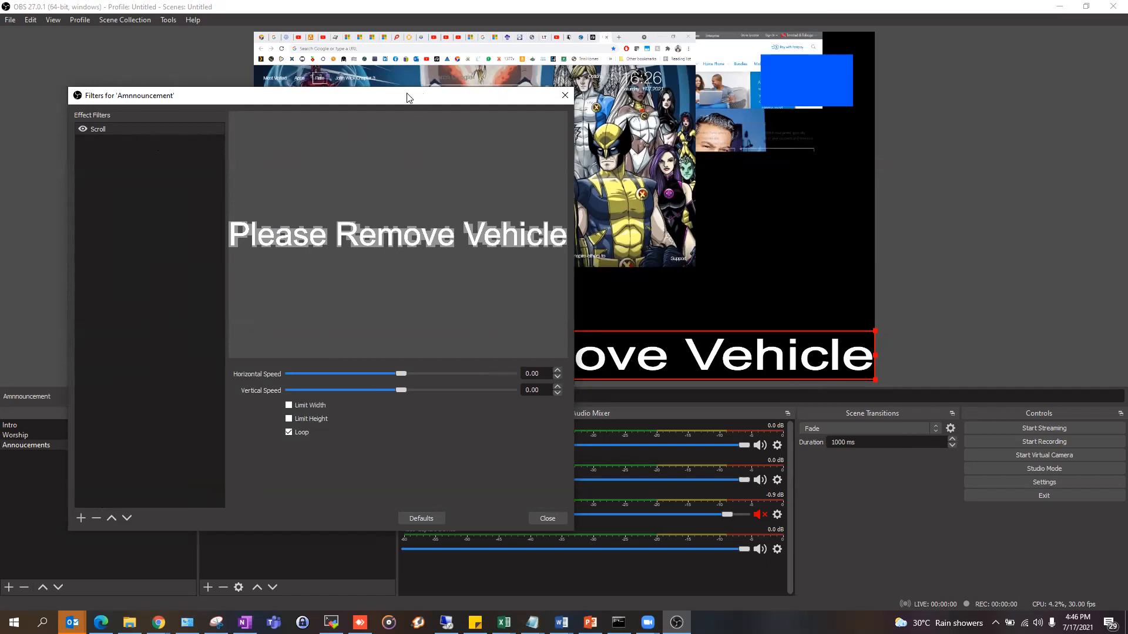
{"action": "left_click_drag", "start_coordinate": [410, 99], "coordinate": [354, 121]}
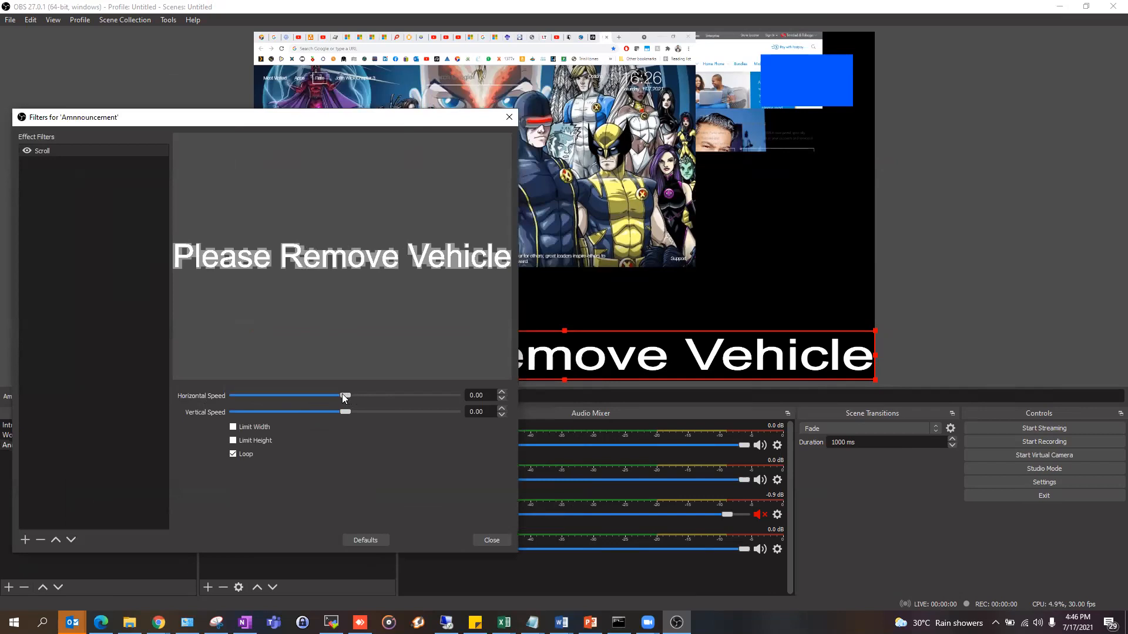
- Try various horizontal and vertical speeds on the Scroll filter and restore the filter's defaults
{"action": "left_click_drag", "start_coordinate": [344, 395], "coordinate": [452, 400]}
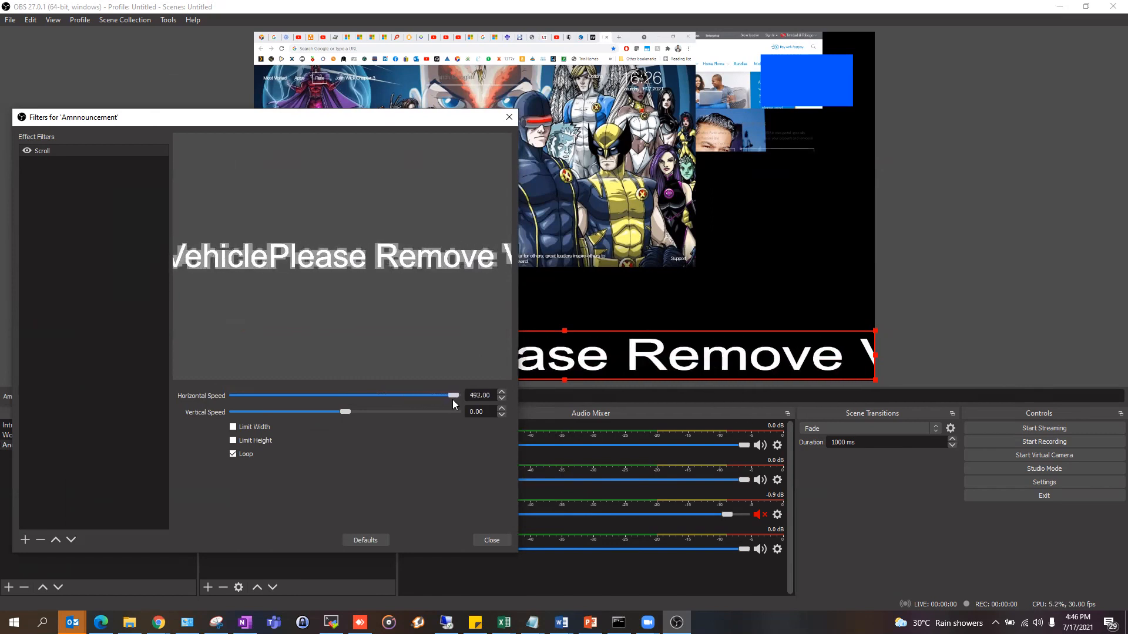
{"action": "left_click_drag", "start_coordinate": [452, 399], "coordinate": [397, 410]}
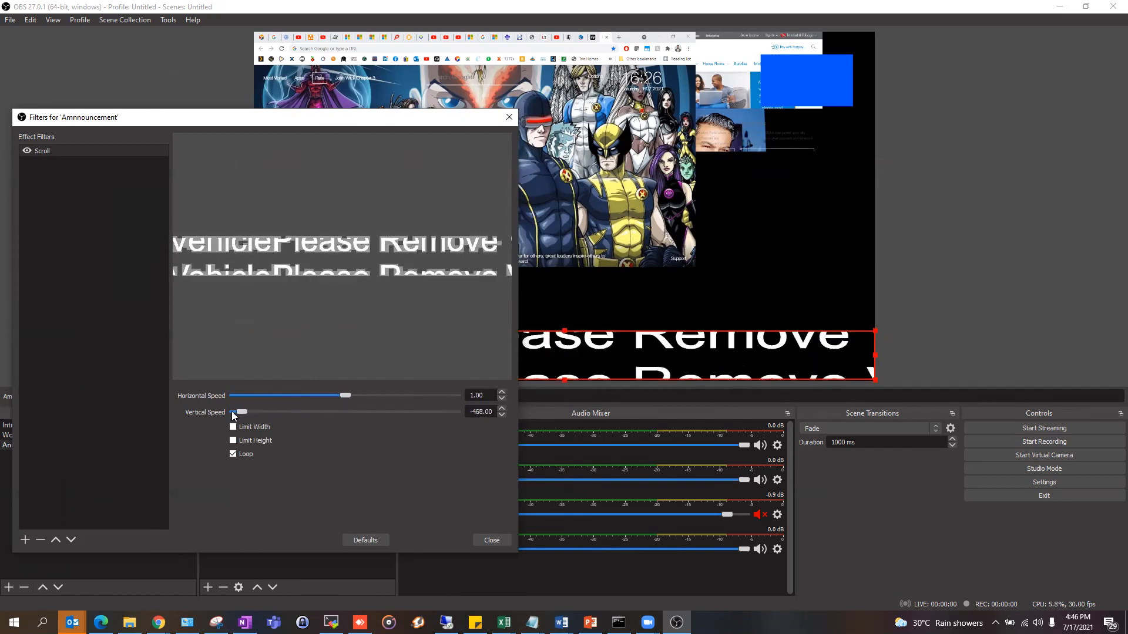
{"action": "left_click_drag", "start_coordinate": [339, 414], "coordinate": [351, 414]}
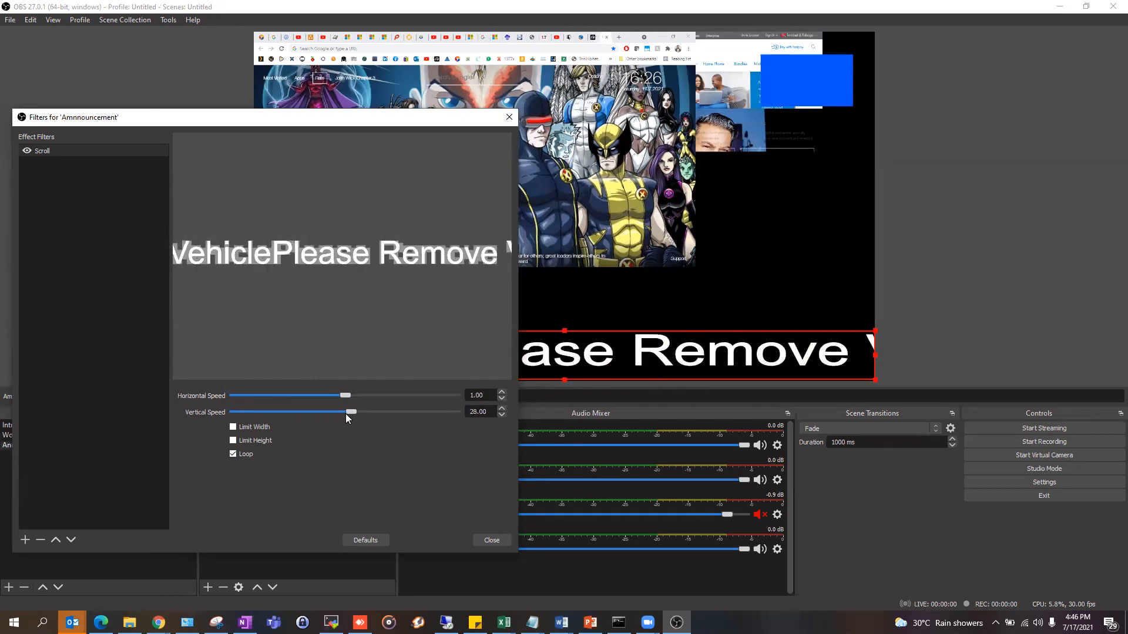
{"action": "left_click", "coordinate": [365, 540]}
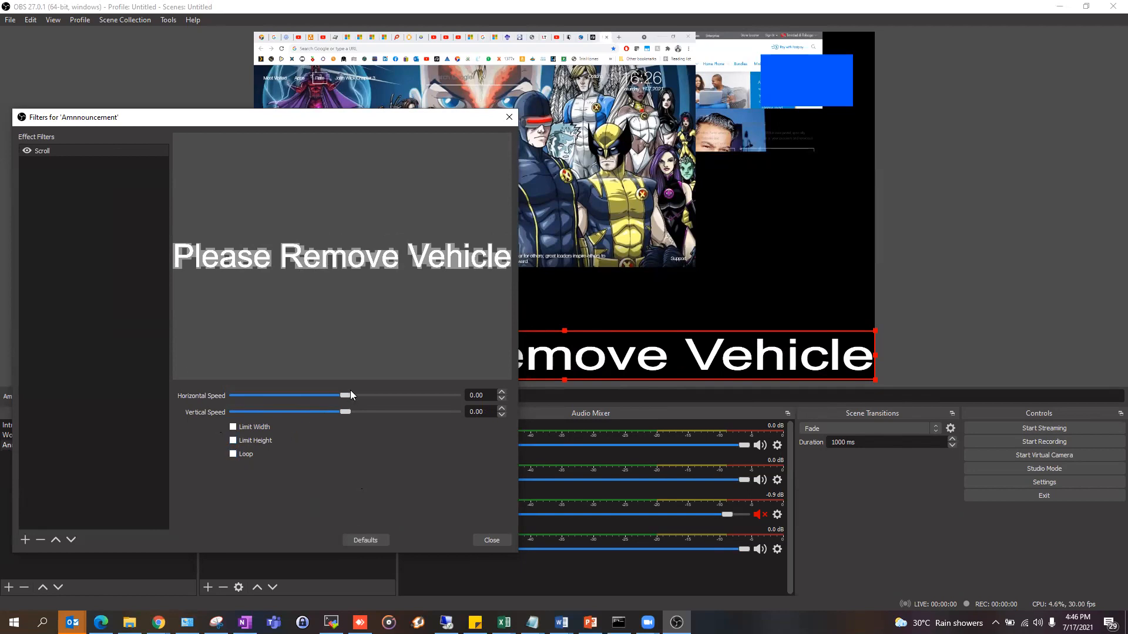
- Set the Scroll filter's horizontal speed to 273 and enable looping
{"action": "left_click_drag", "start_coordinate": [342, 395], "coordinate": [405, 396]}
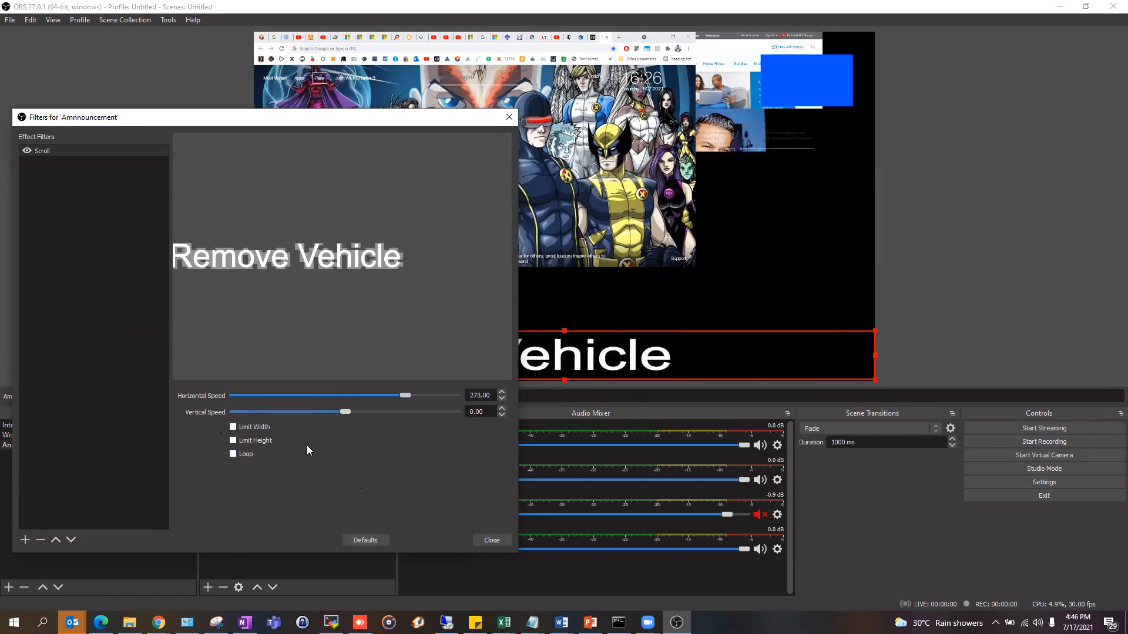
{"action": "left_click", "coordinate": [237, 453]}
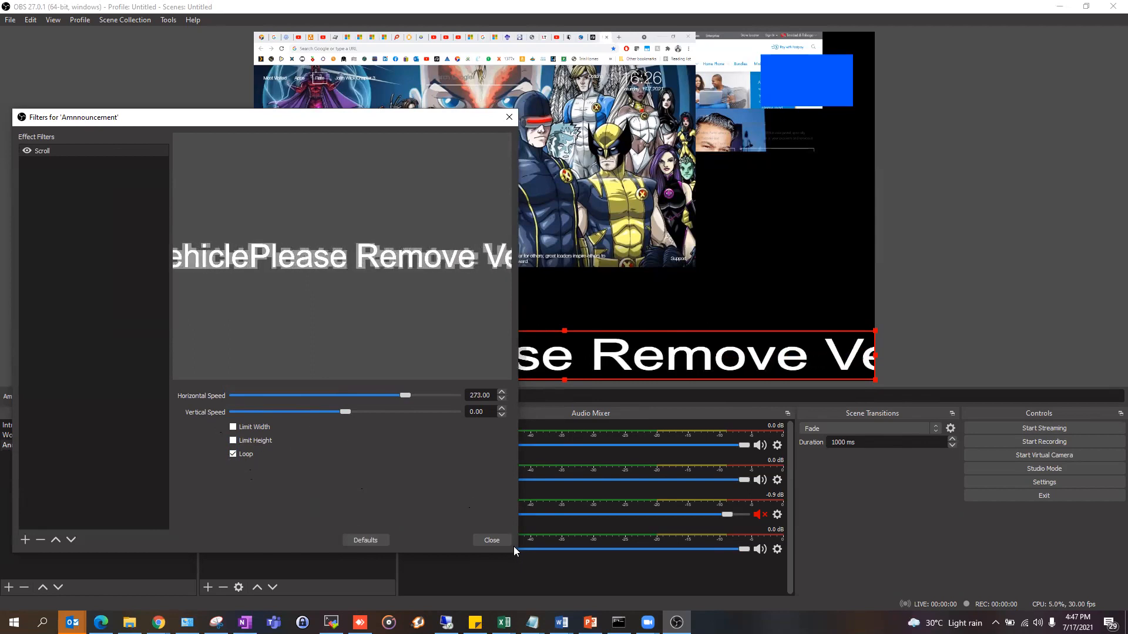
- Look over the available effect filter types and close the announcement text's filters
{"action": "left_click", "coordinate": [25, 542]}
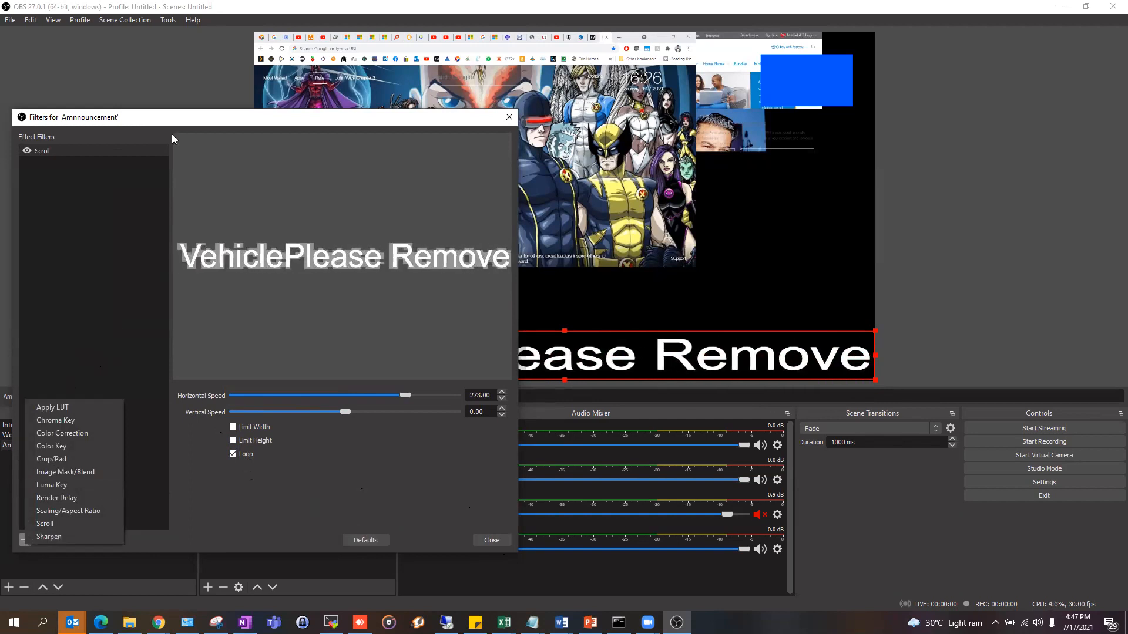
{"action": "left_click", "coordinate": [182, 117]}
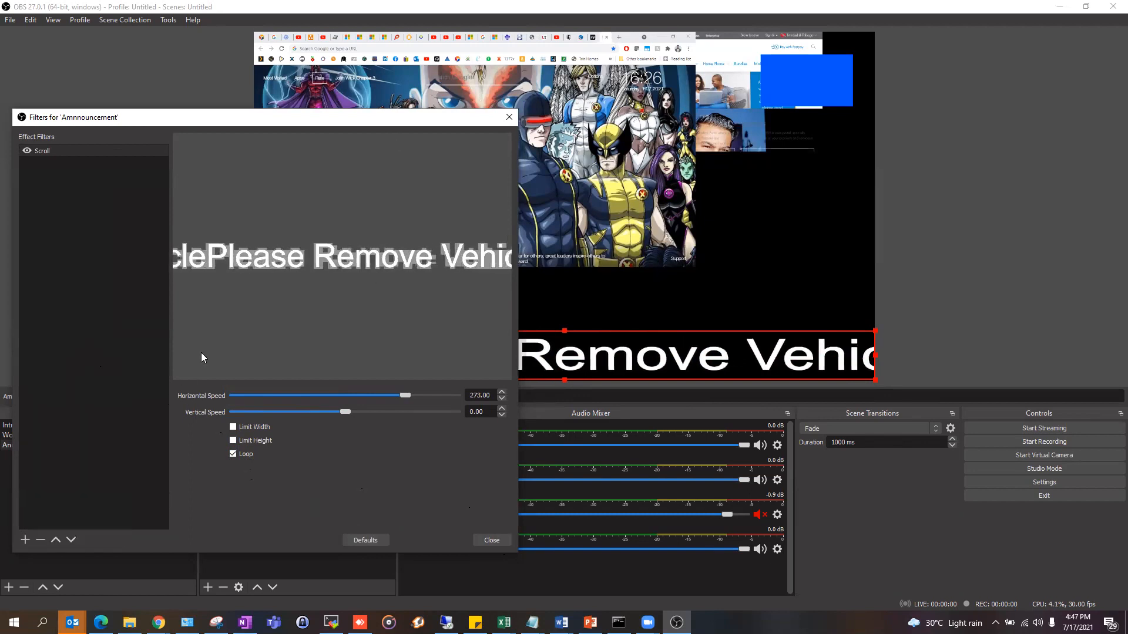
{"action": "left_click", "coordinate": [25, 540]}
{"action": "left_click", "coordinate": [105, 305]}
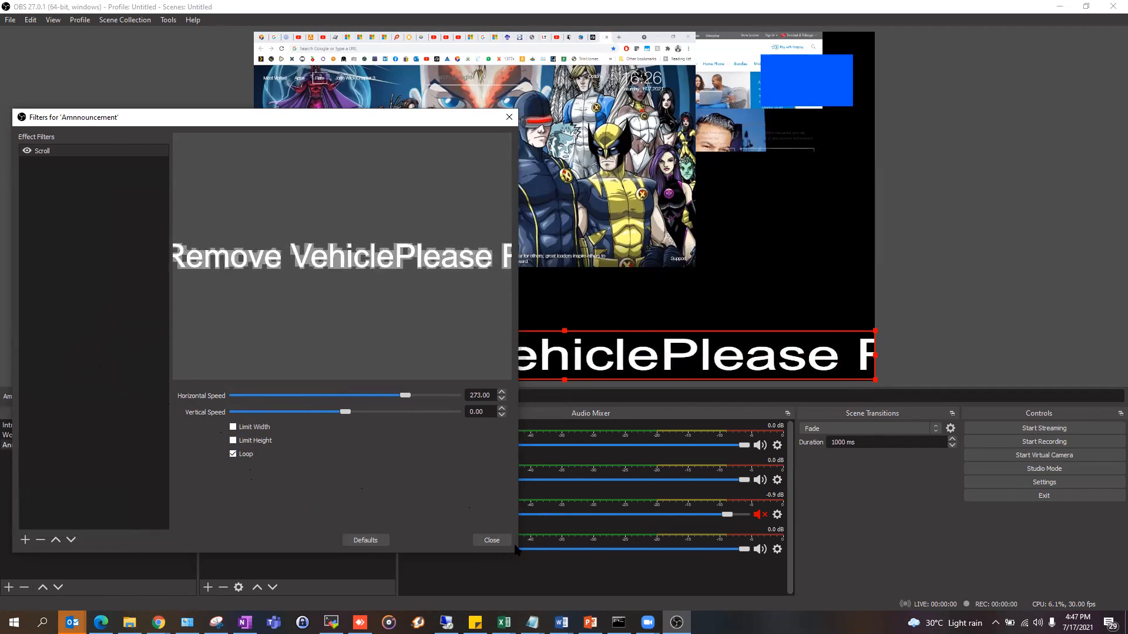
{"action": "left_click", "coordinate": [491, 540]}
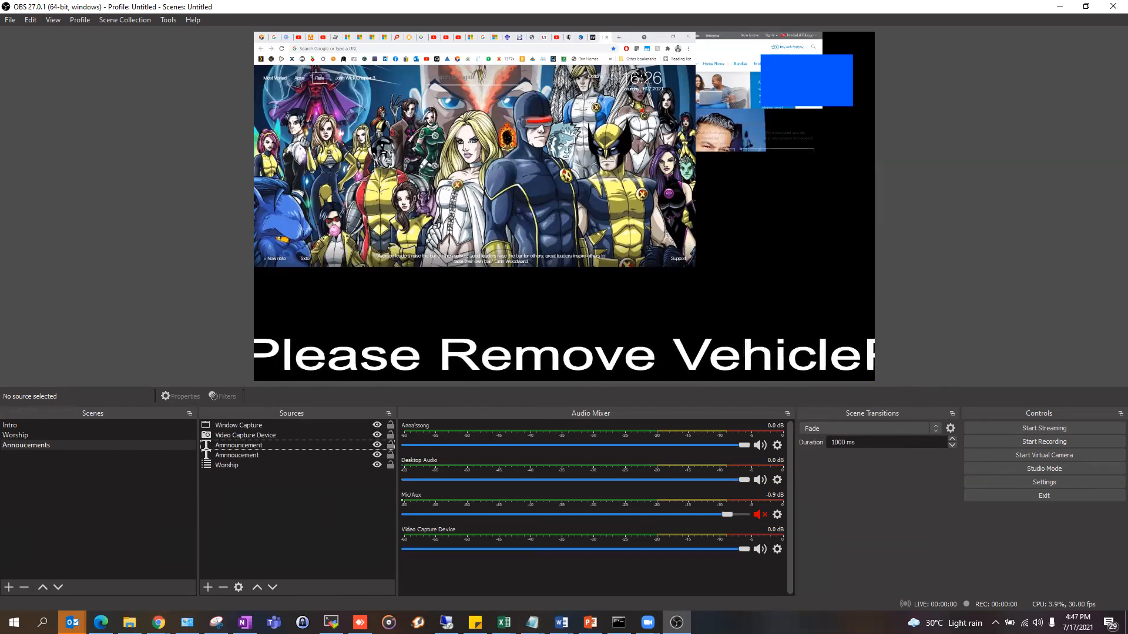
- Enable Studio Mode and load the Worship scene into the preview
{"action": "key", "text": "alt+Tab"}
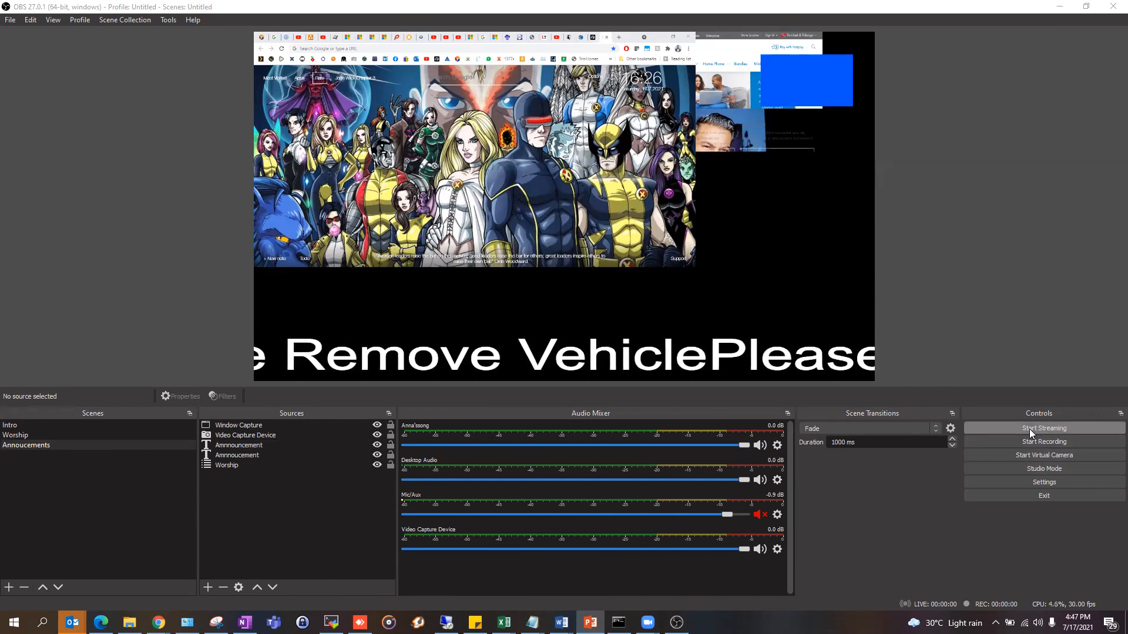
{"action": "left_click", "coordinate": [1027, 468]}
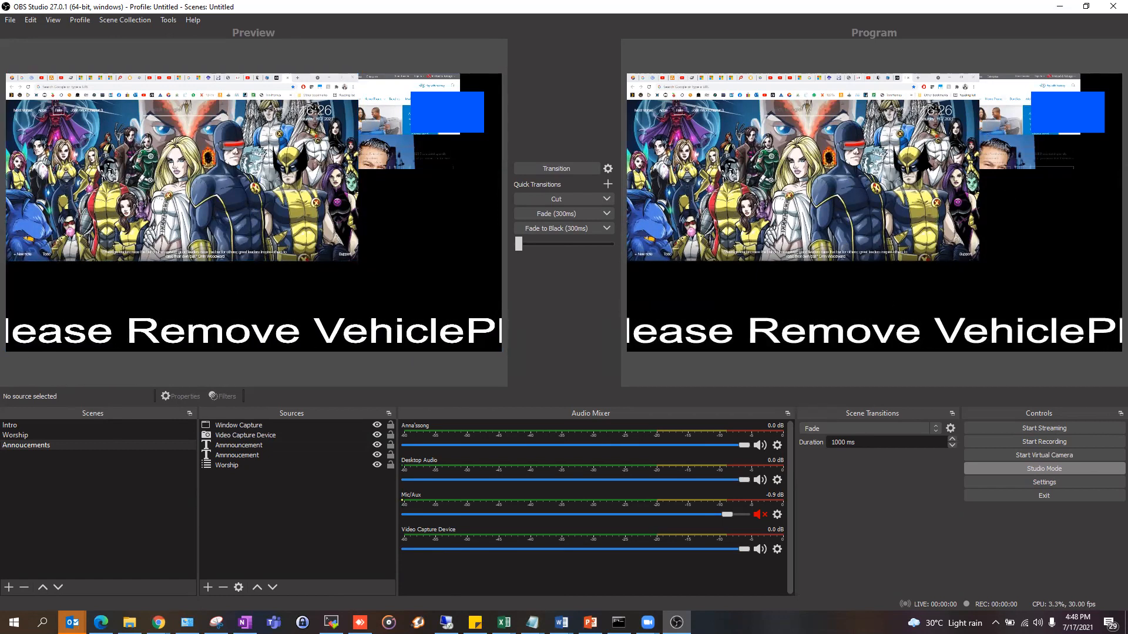
{"action": "left_click", "coordinate": [26, 435]}
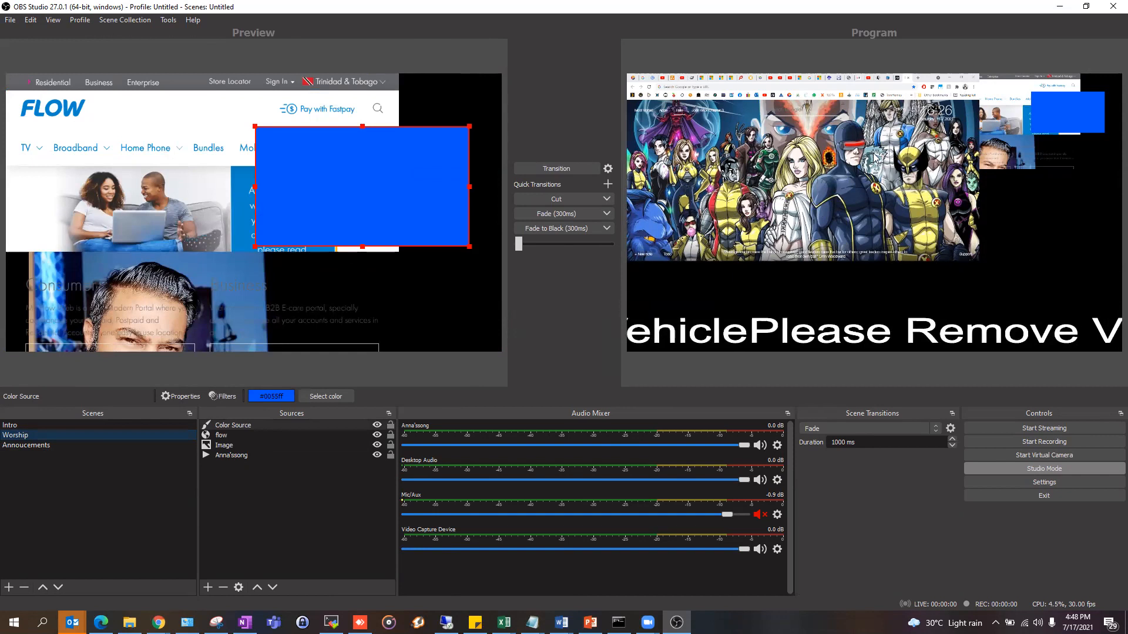
- Temporarily hide the Color Source and flow sources in the Worship scene, and show both again
{"action": "left_click", "coordinate": [269, 436]}
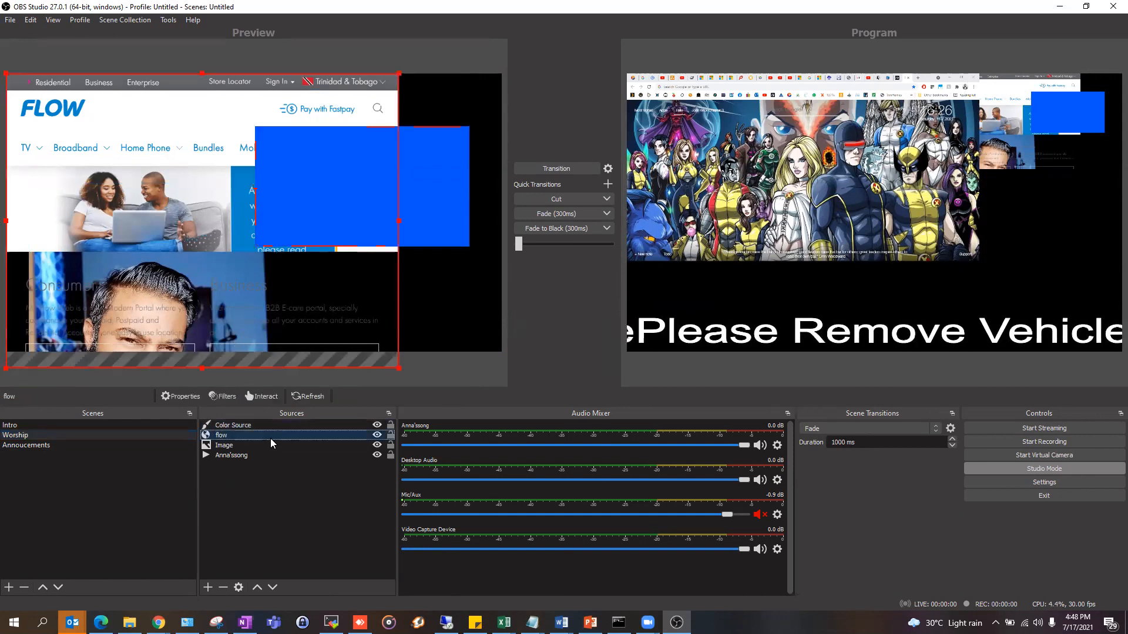
{"action": "left_click", "coordinate": [278, 446]}
{"action": "left_click", "coordinate": [295, 438]}
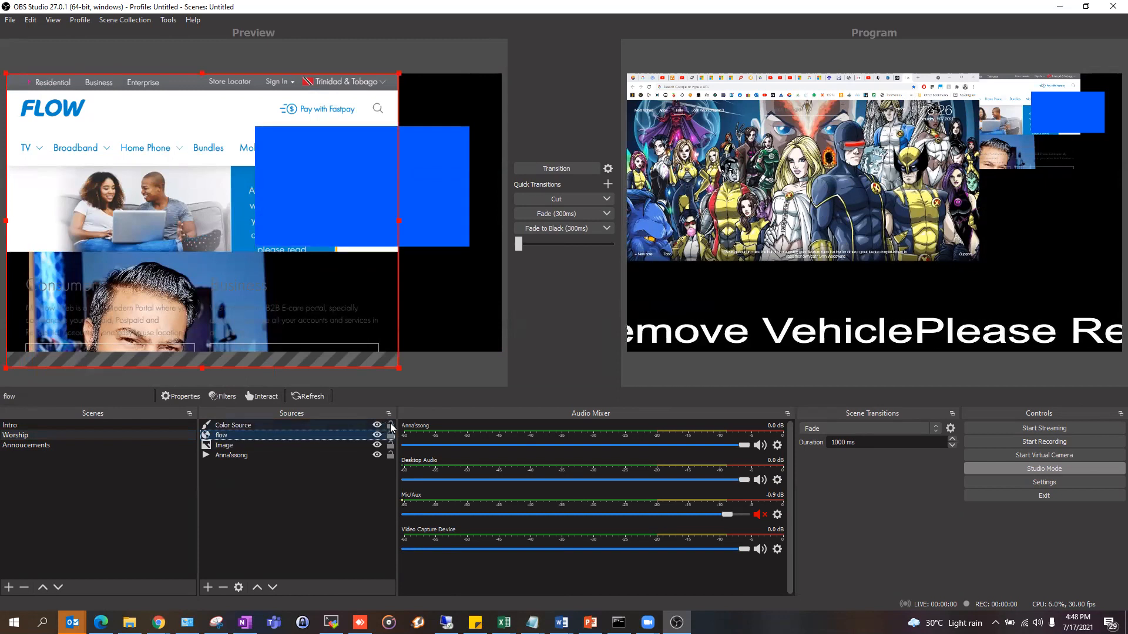
{"action": "left_click", "coordinate": [306, 427]}
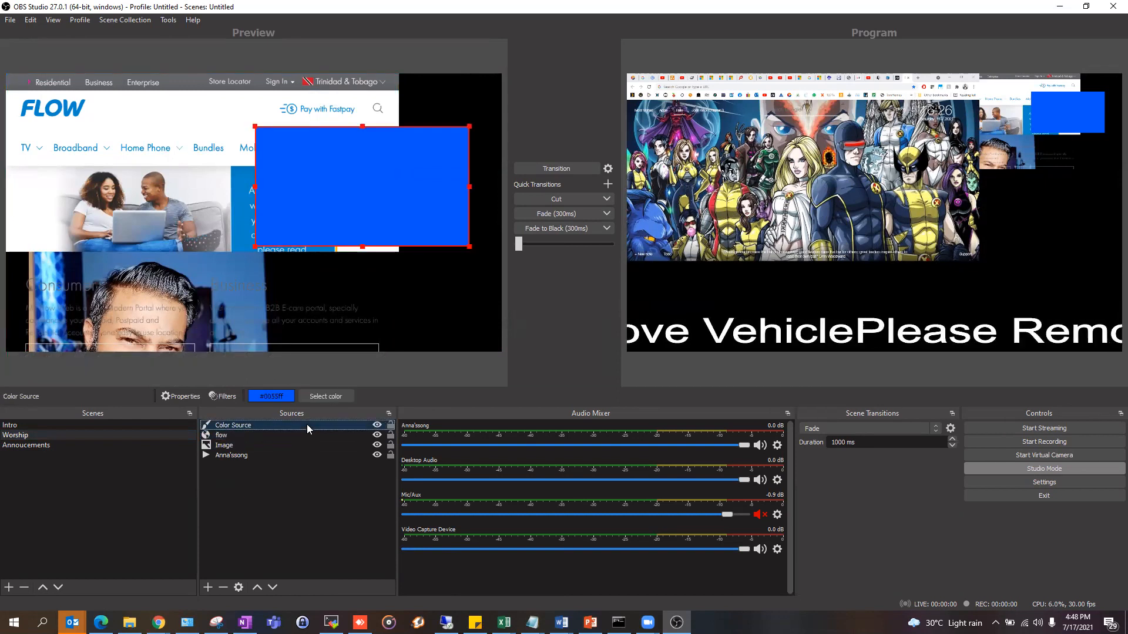
{"action": "left_click", "coordinate": [377, 426]}
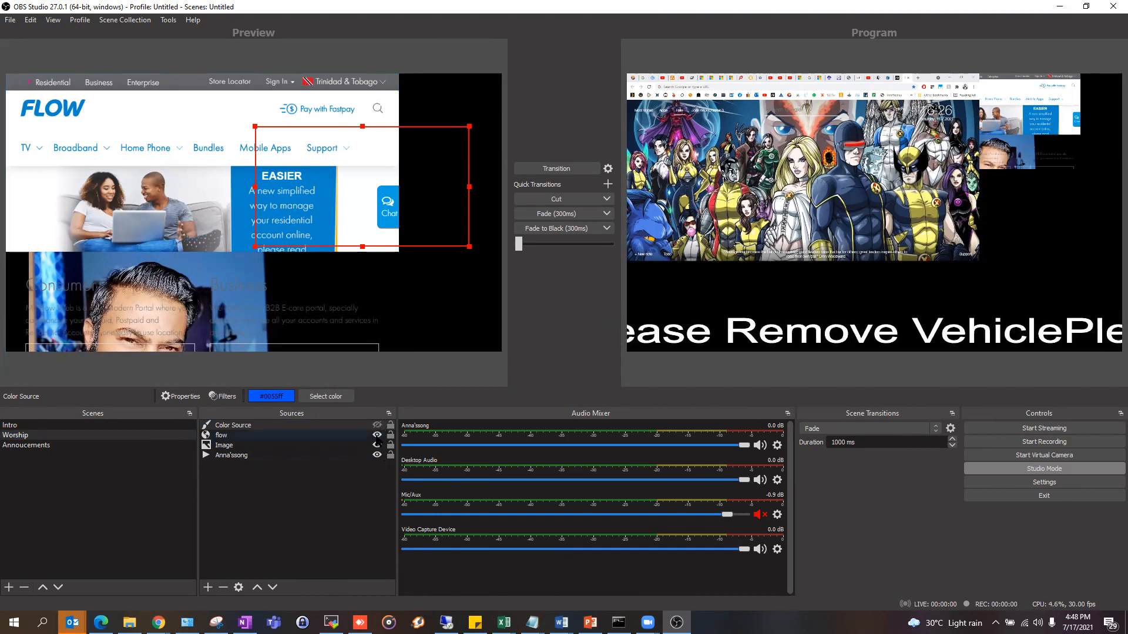
{"action": "left_click", "coordinate": [377, 436]}
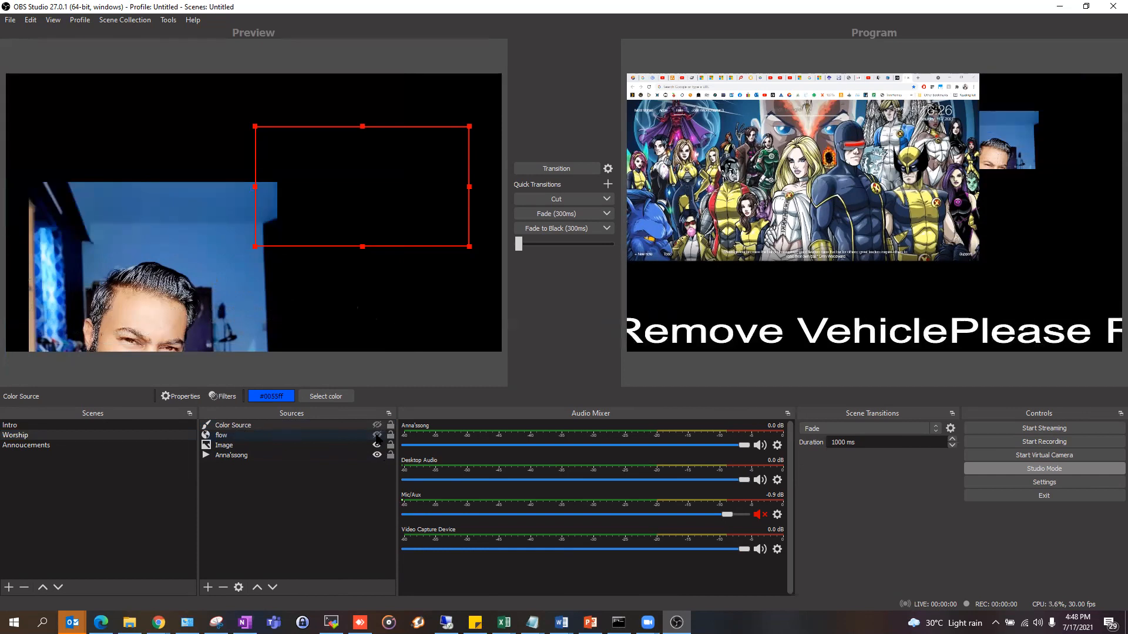
{"action": "left_click", "coordinate": [377, 436]}
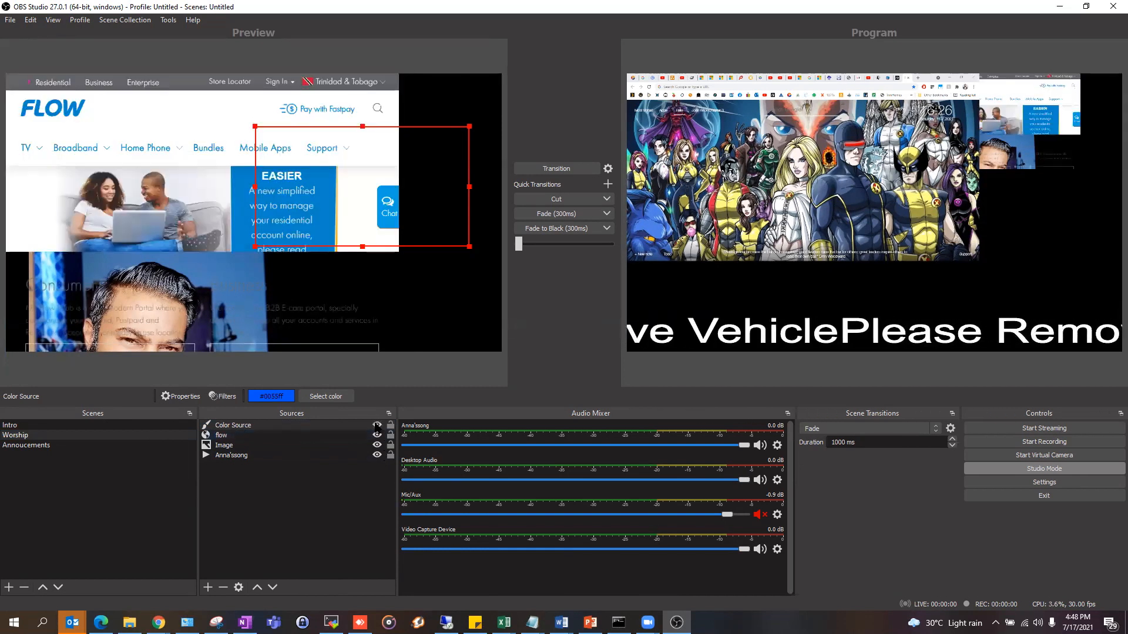
{"action": "left_click", "coordinate": [377, 426]}
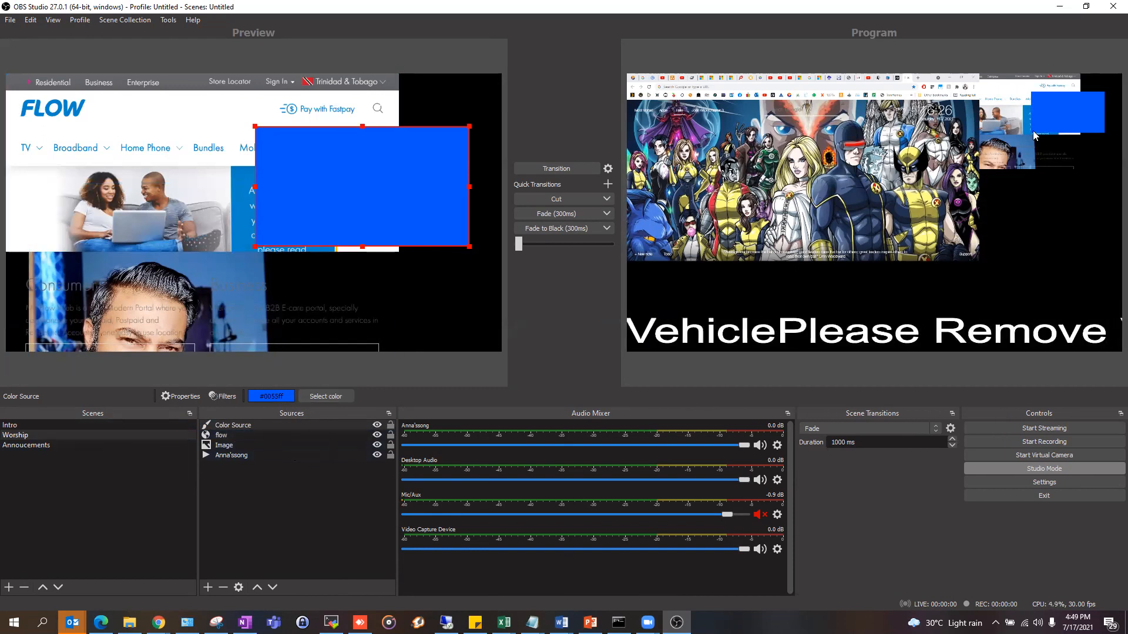
- Remove the nested Worship scene source from the Annoucements scene
{"action": "left_click", "coordinate": [23, 446]}
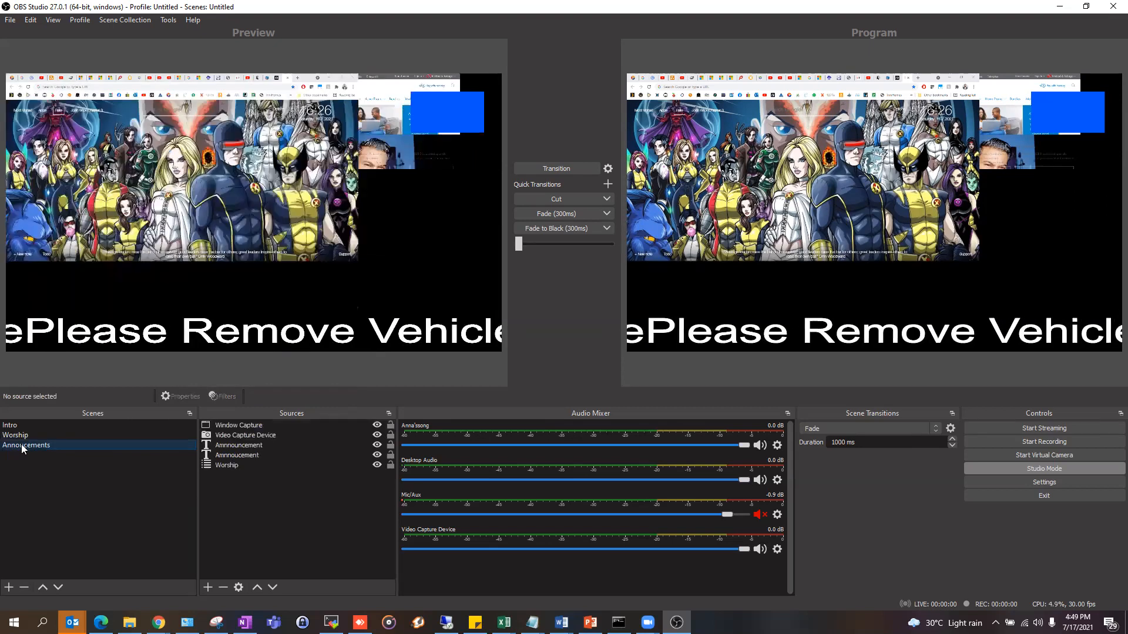
{"action": "left_click", "coordinate": [224, 466]}
{"action": "right_click", "coordinate": [288, 465]}
{"action": "left_click", "coordinate": [262, 518]}
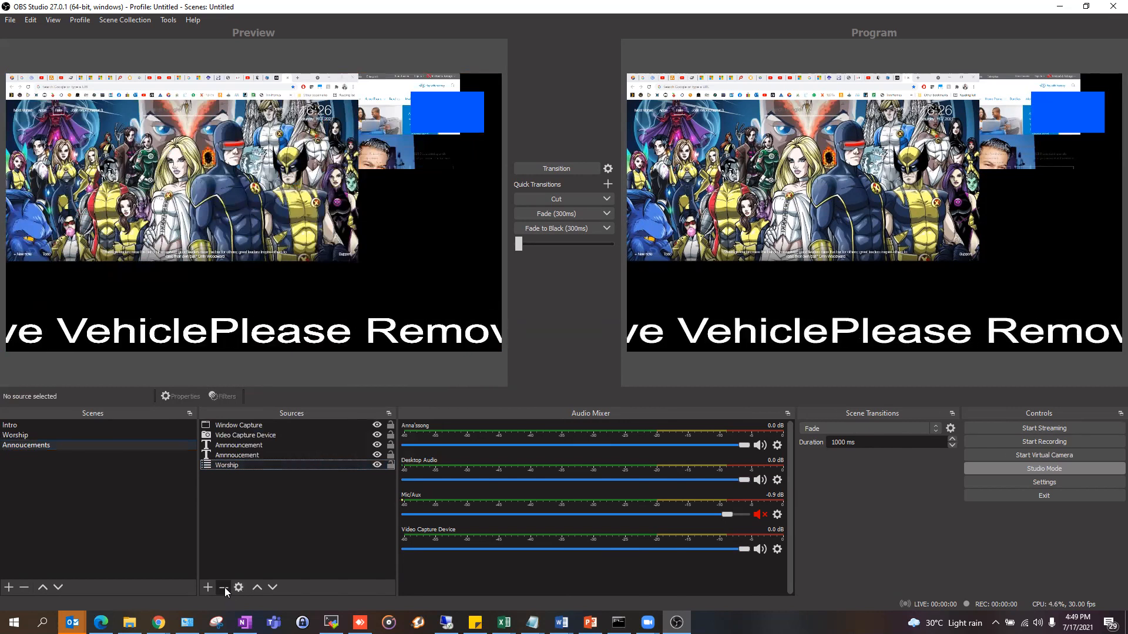
{"action": "left_click", "coordinate": [238, 464]}
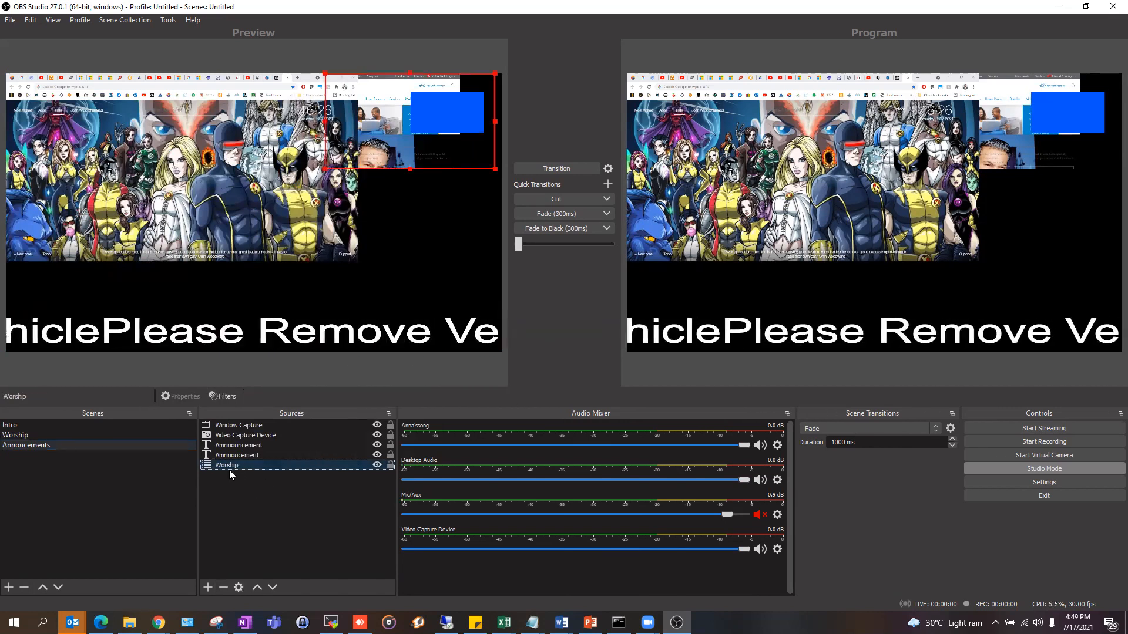
{"action": "left_click", "coordinate": [223, 588]}
{"action": "left_click", "coordinate": [591, 328]}
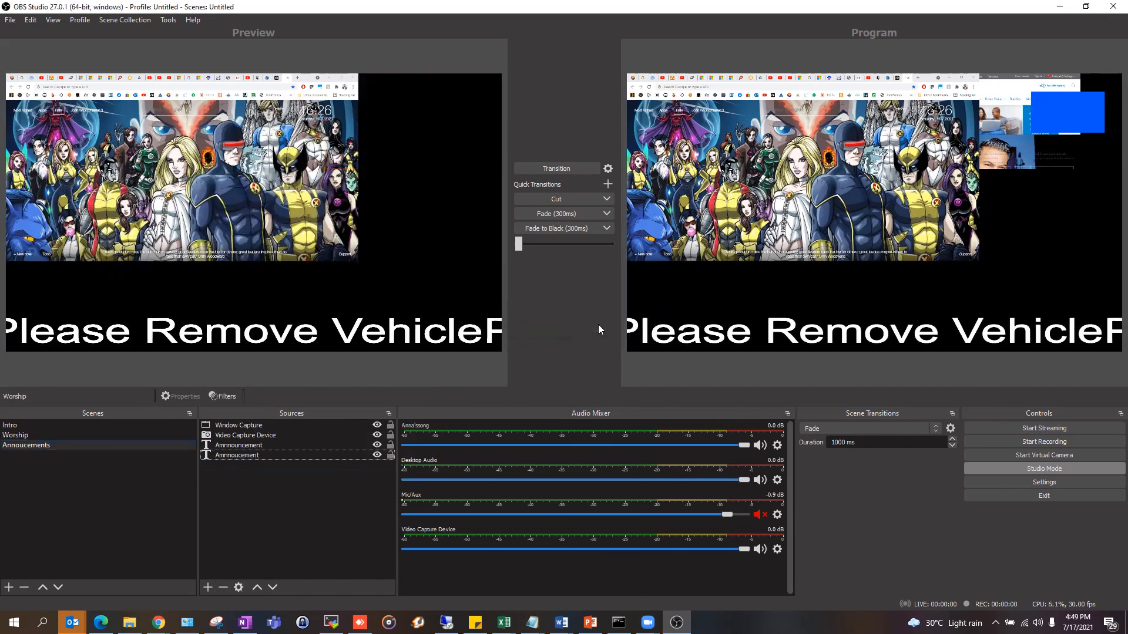
- Preview the Worship scene and toggle its Color Source off and back on
{"action": "left_click", "coordinate": [36, 435]}
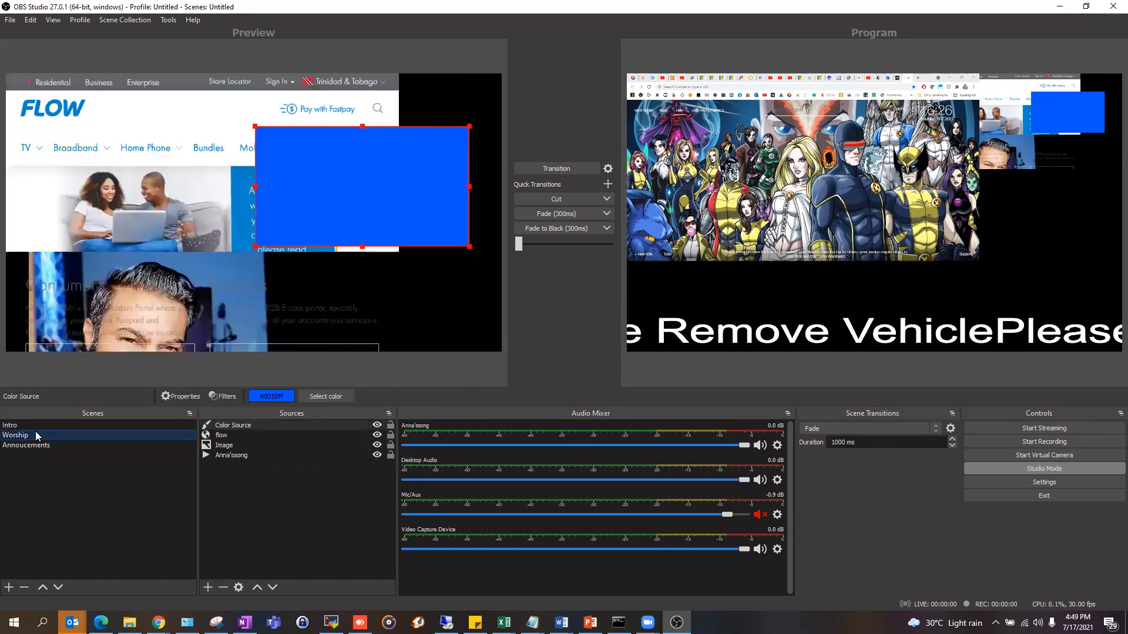
{"action": "left_click", "coordinate": [377, 426]}
{"action": "left_click", "coordinate": [376, 426]}
{"action": "left_click", "coordinate": [376, 425]}
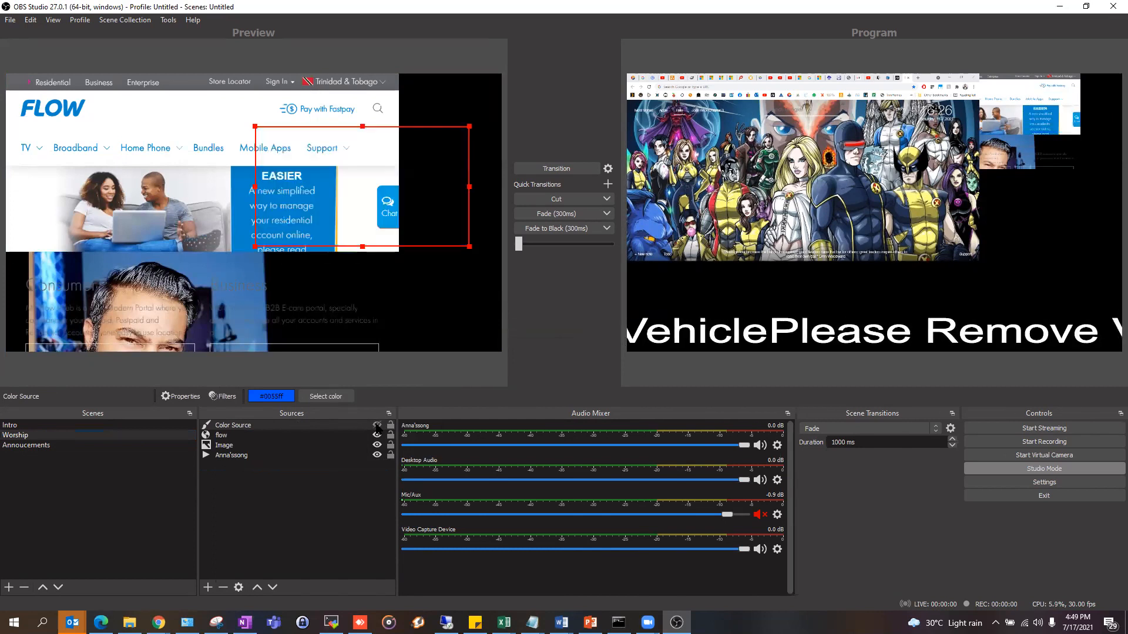
{"action": "left_click", "coordinate": [376, 425]}
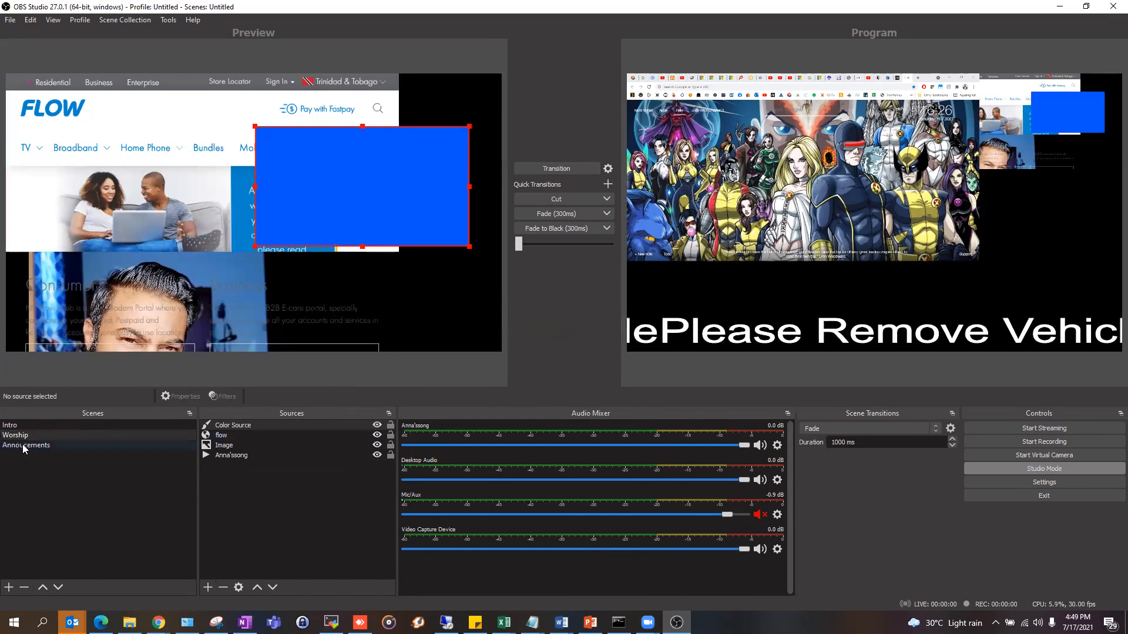
- Transition the updated Annoucements scene from the preview to the program output
{"action": "left_click", "coordinate": [23, 447]}
{"action": "left_click", "coordinate": [562, 168]}
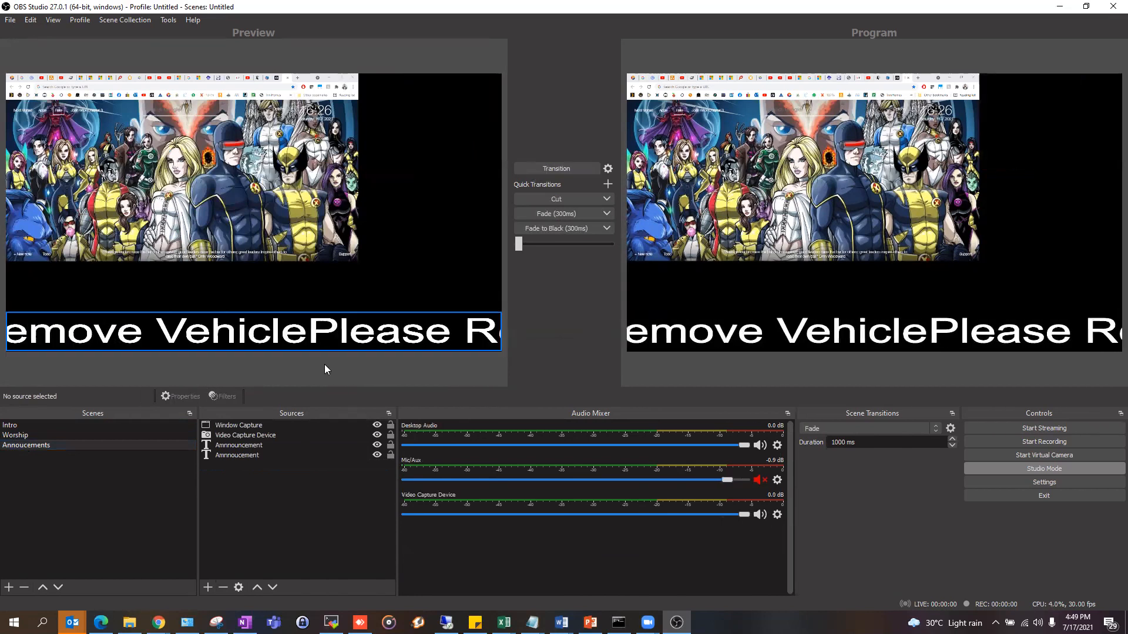
- Load the Worship scene into the preview and toggle its Color Source, flow and Image sources off and on
{"action": "left_click", "coordinate": [41, 436]}
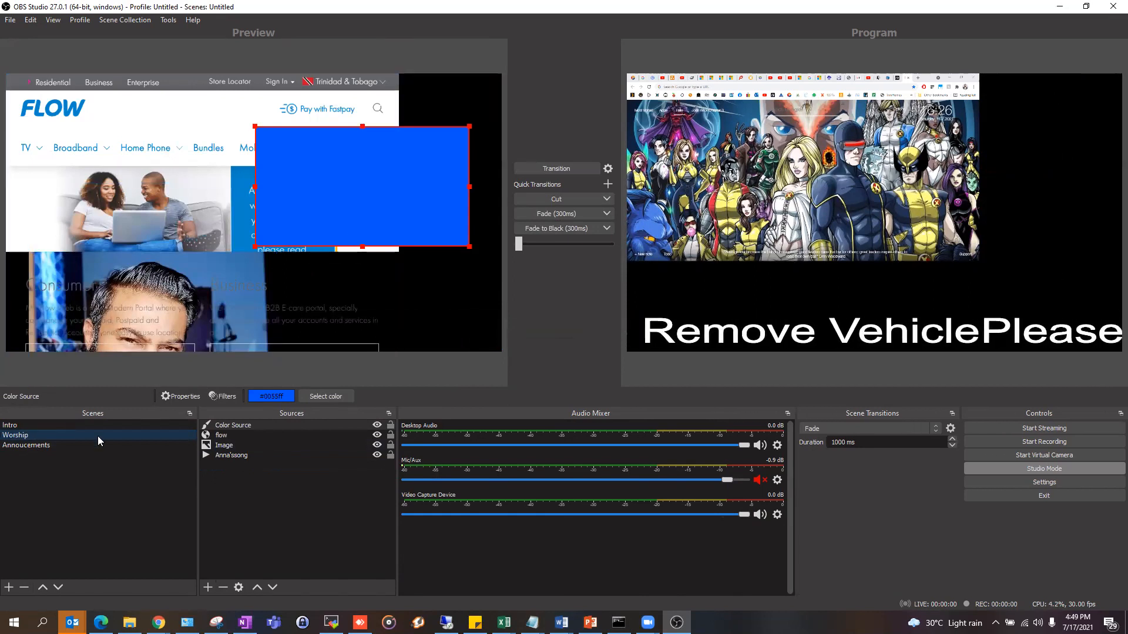
{"action": "left_click", "coordinate": [215, 446]}
{"action": "left_click", "coordinate": [378, 426]}
{"action": "left_click", "coordinate": [378, 425]}
{"action": "left_click", "coordinate": [378, 435]}
{"action": "left_click", "coordinate": [378, 436]}
{"action": "left_click", "coordinate": [377, 444]}
{"action": "left_click", "coordinate": [377, 445]}
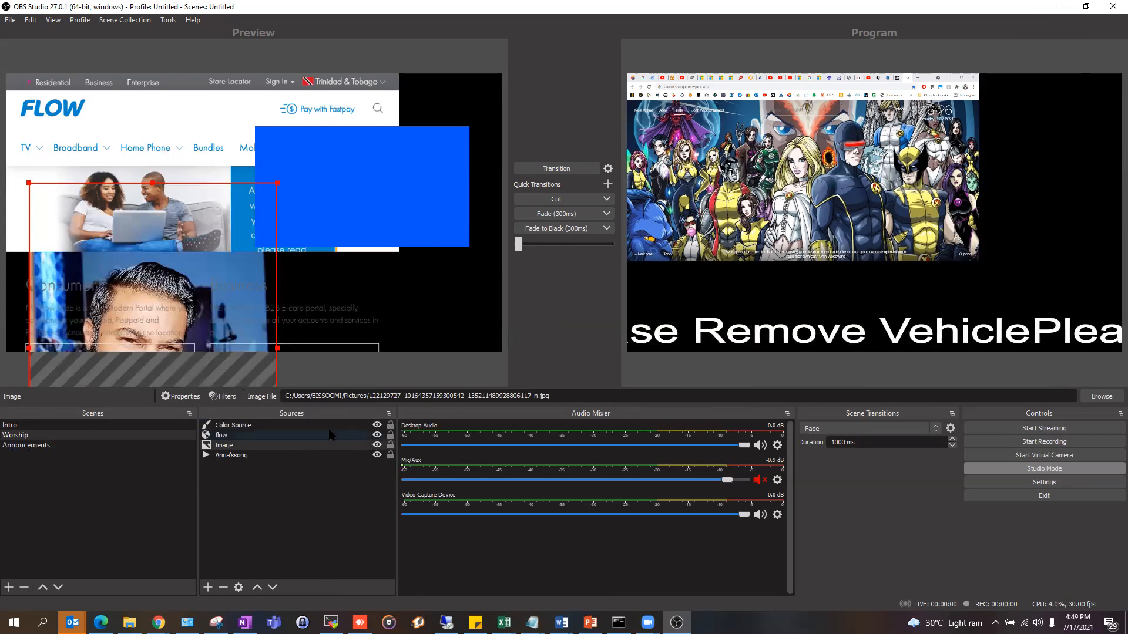
- Look over the alternatives for the Cut quick transition and transition the Worship scene from preview to program
{"action": "left_click", "coordinate": [293, 438]}
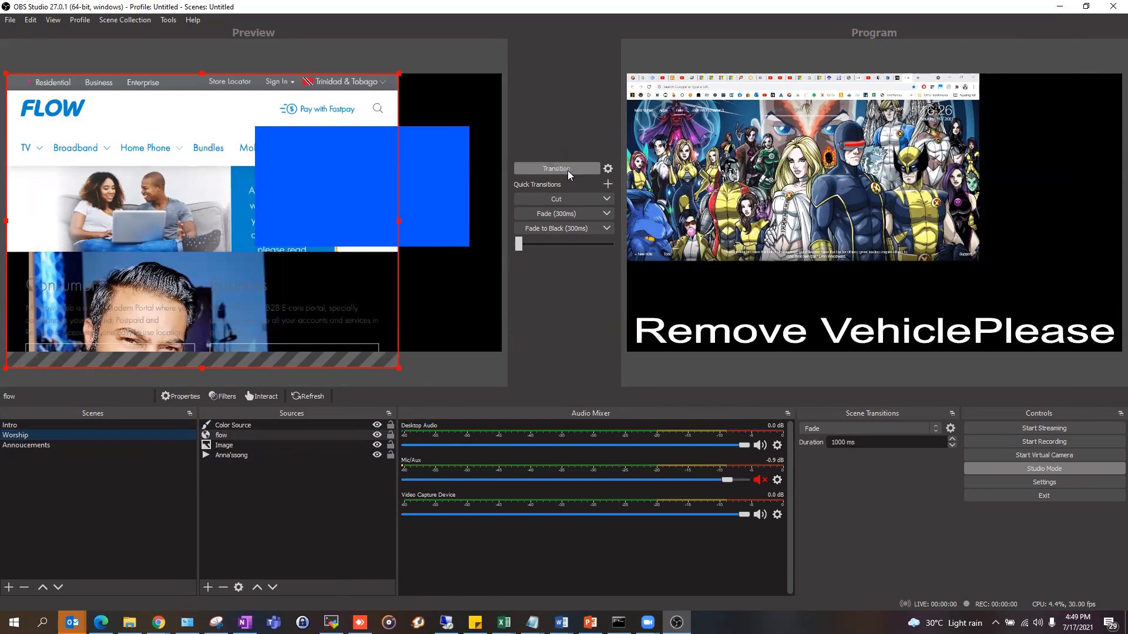
{"action": "left_click", "coordinate": [607, 199]}
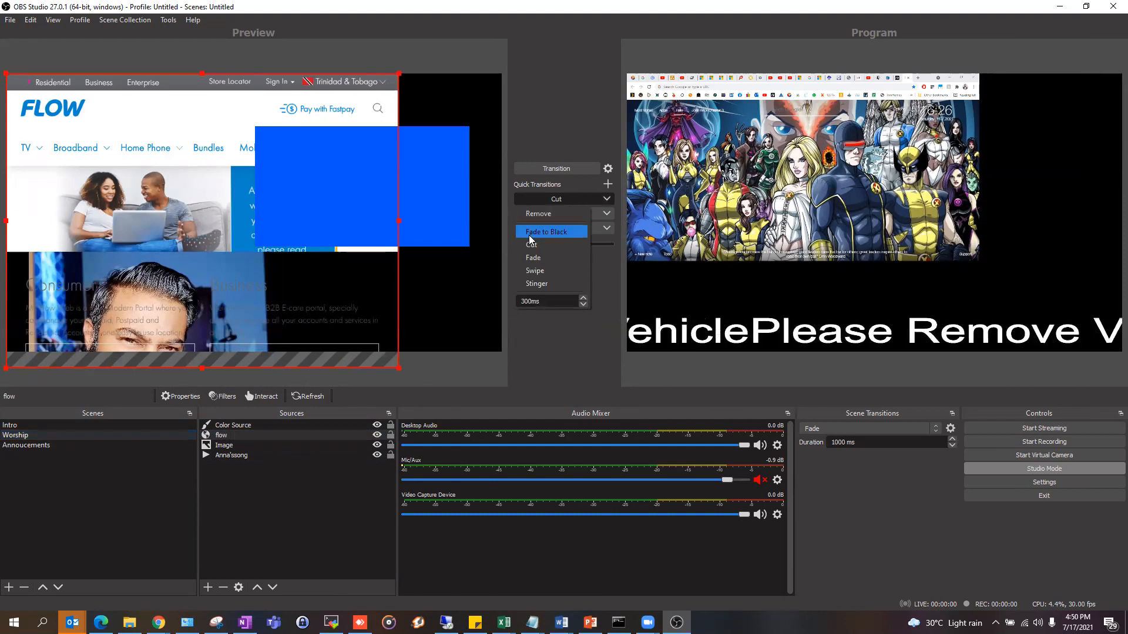
{"action": "left_click", "coordinate": [556, 110]}
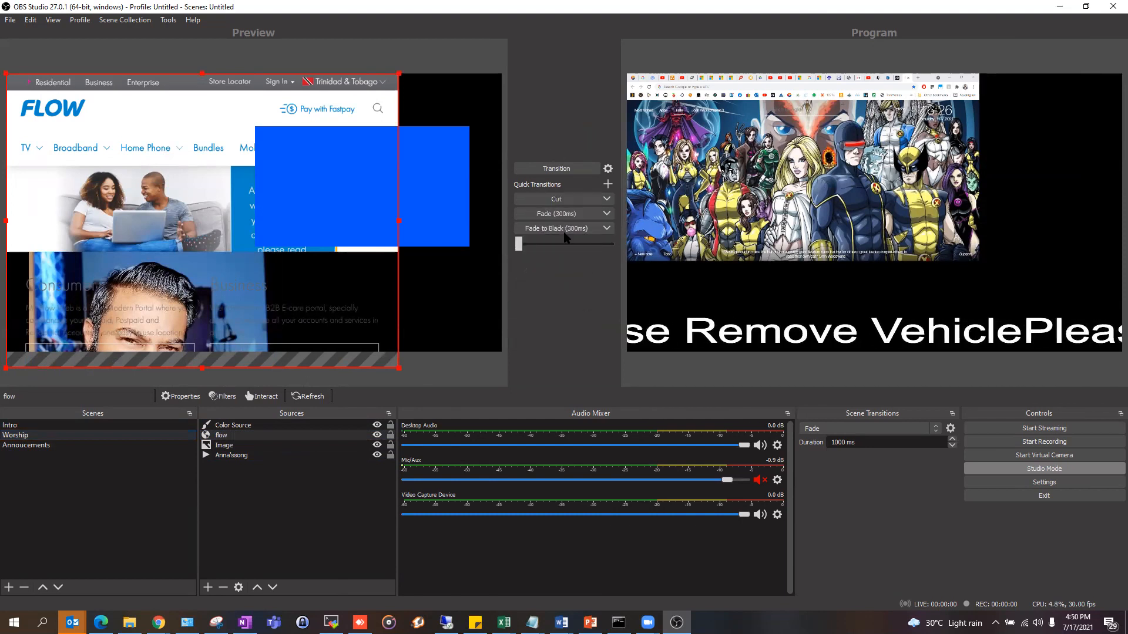
{"action": "left_click", "coordinate": [550, 168]}
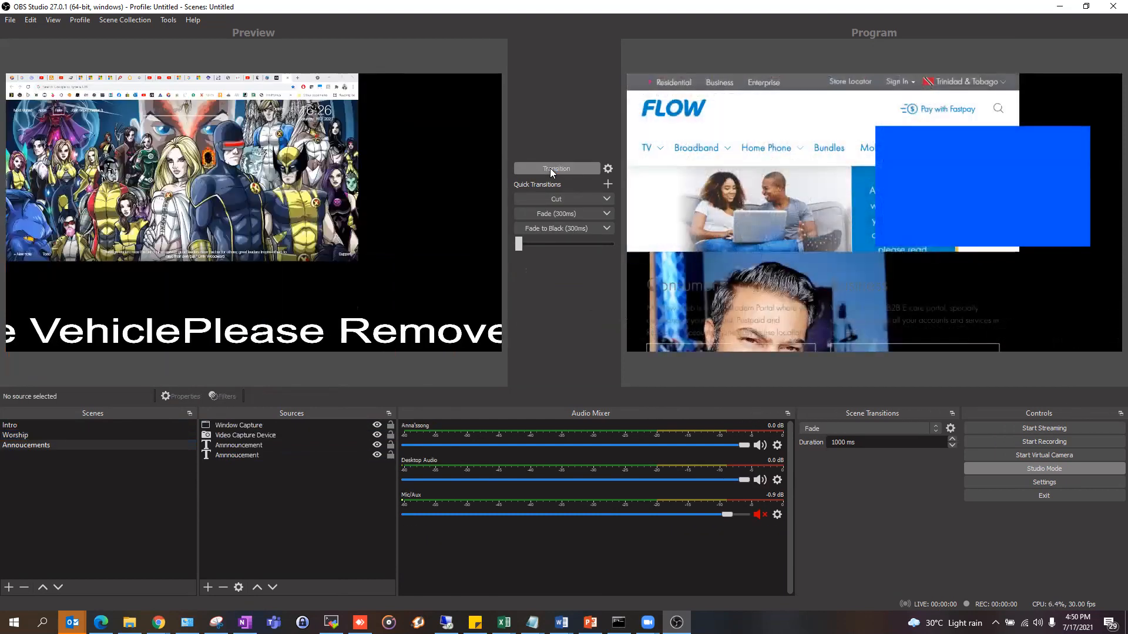
- Load the Intro scene into the preview and transition it to program, and do the same with the Annoucements scene
{"action": "left_click", "coordinate": [18, 433]}
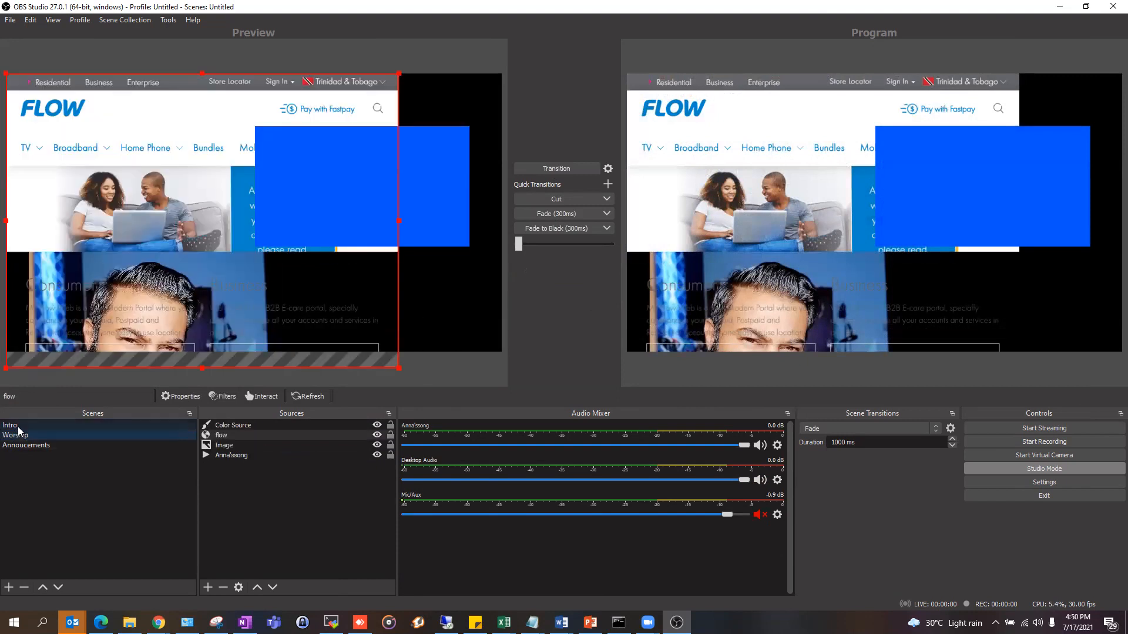
{"action": "left_click", "coordinate": [17, 425]}
{"action": "left_click", "coordinate": [555, 168]}
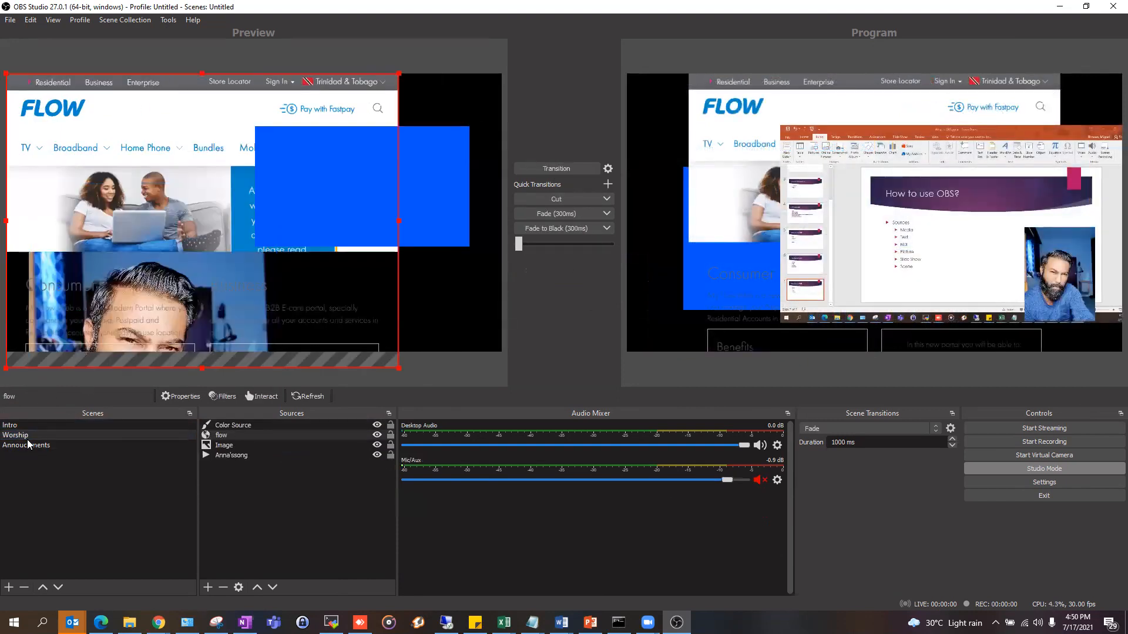
{"action": "left_click", "coordinate": [28, 445]}
{"action": "left_click", "coordinate": [548, 167]}
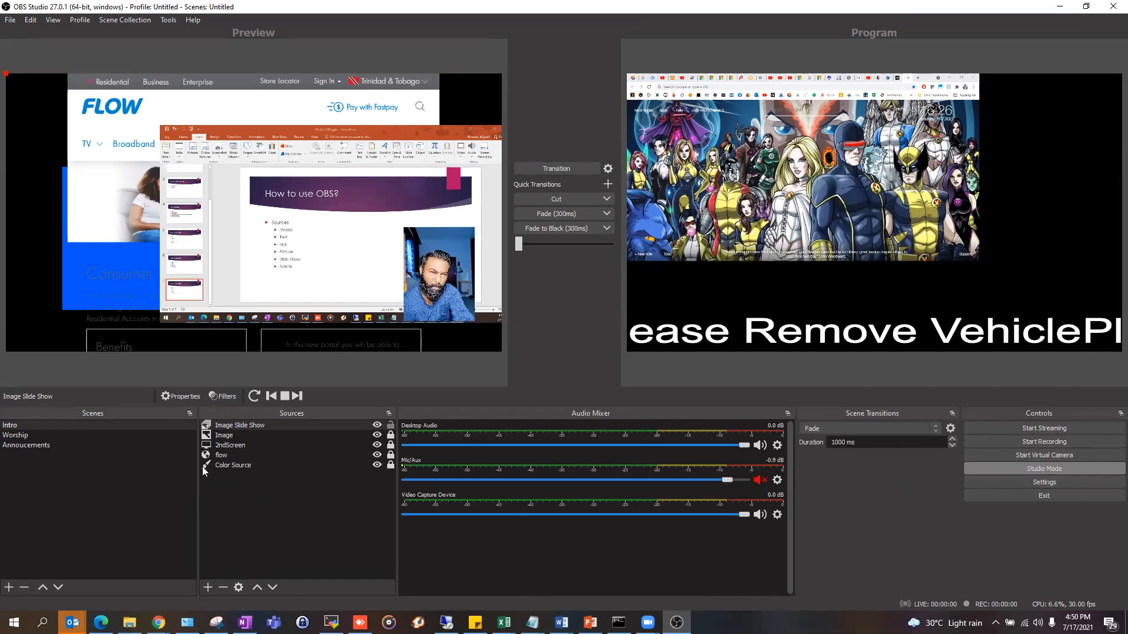
- Turn Studio Mode off, switch directly to the Worship scene and back to Annoucements, and turn Studio Mode on again
{"action": "left_click", "coordinate": [1045, 469]}
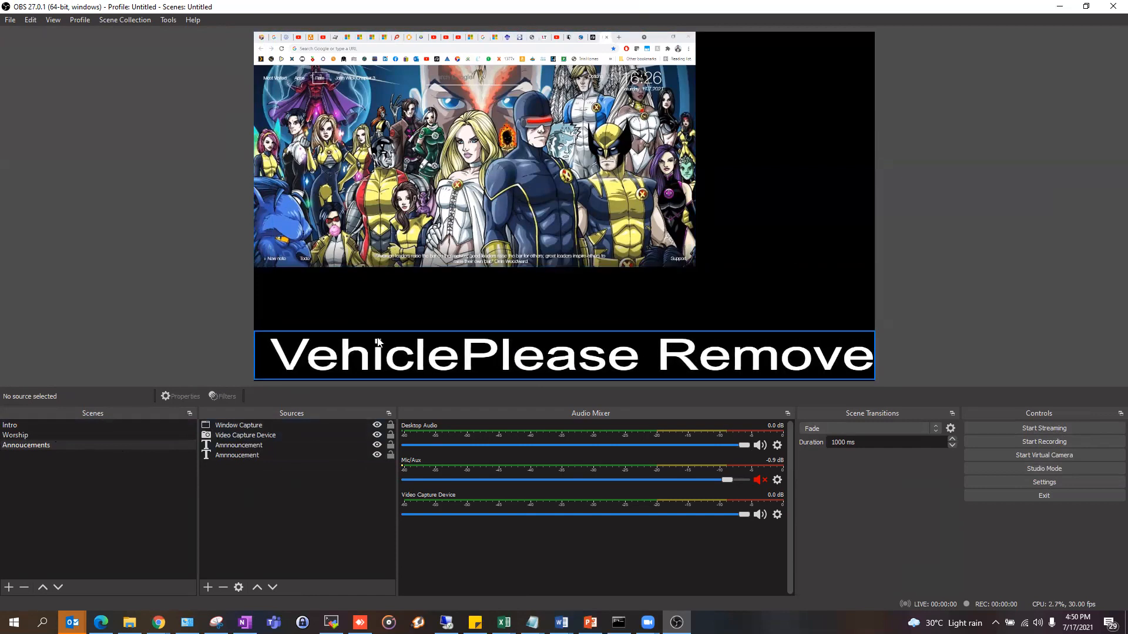
{"action": "left_click", "coordinate": [33, 435]}
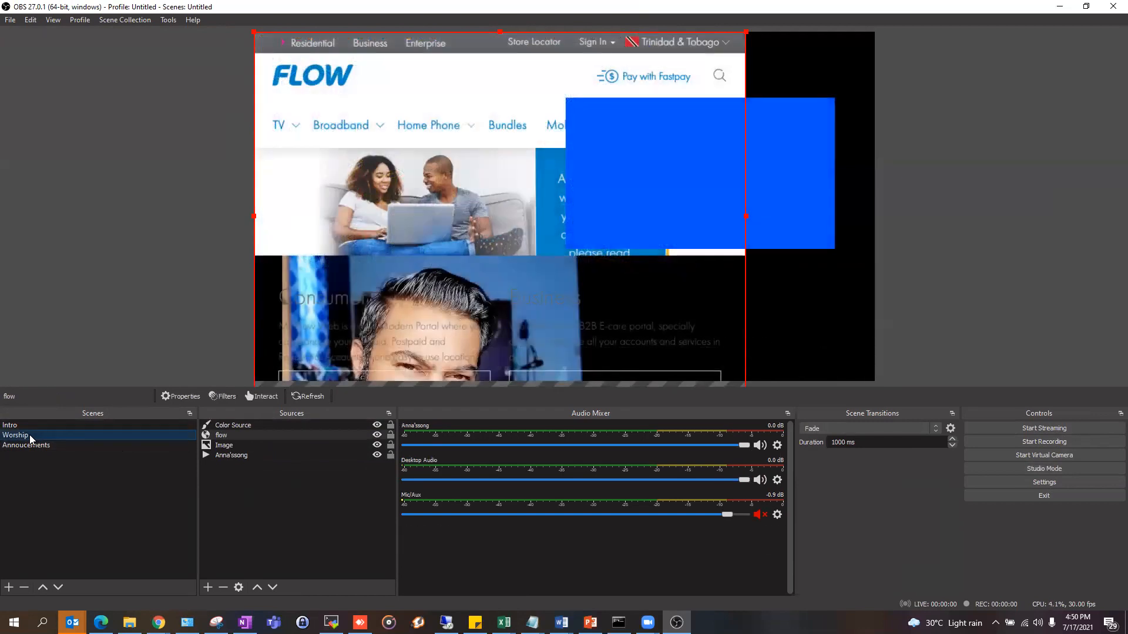
{"action": "left_click", "coordinate": [29, 444]}
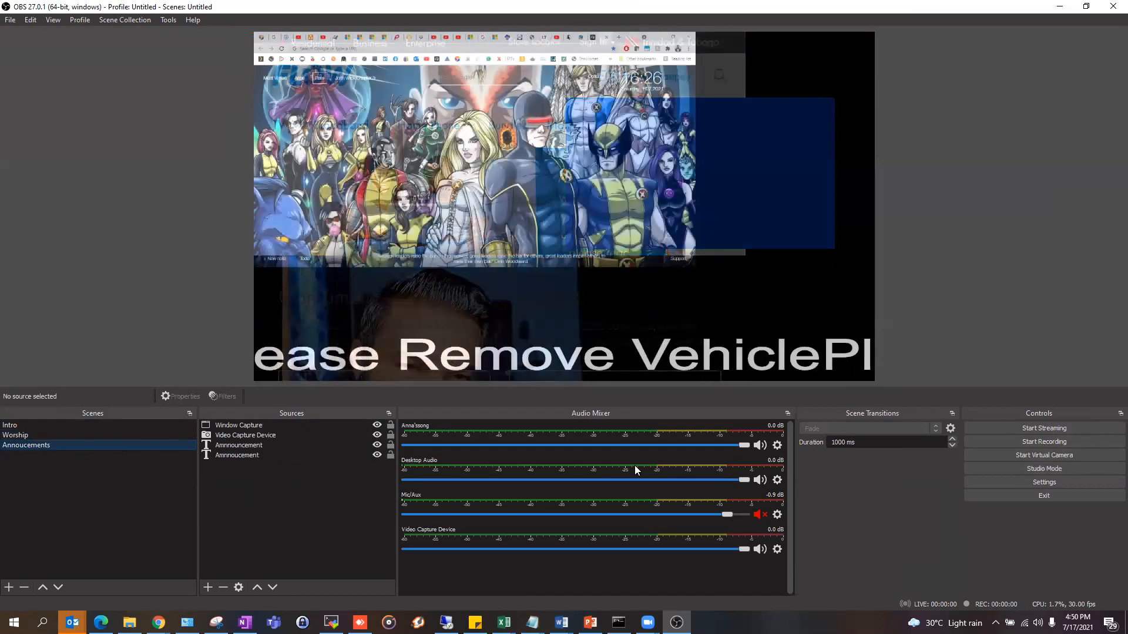
{"action": "left_click", "coordinate": [1056, 472]}
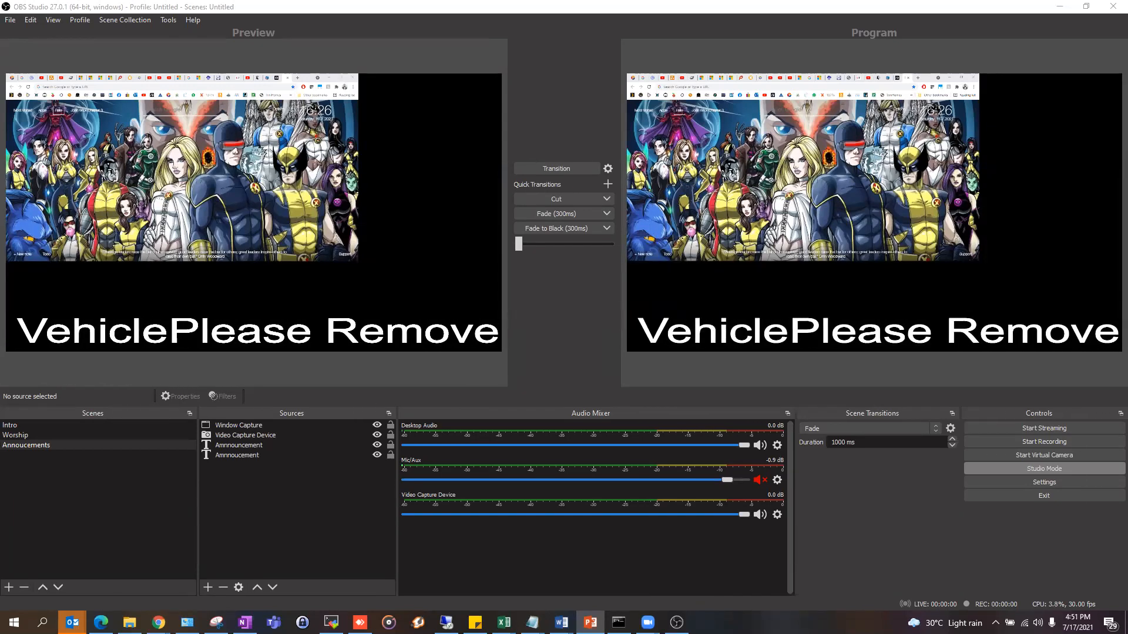
- Switch to AnyDesk, connect to the DEC-Live computer, and launch OBS there, dismissing the missing files dialog without changes
{"action": "key", "text": "alt+Tab"}
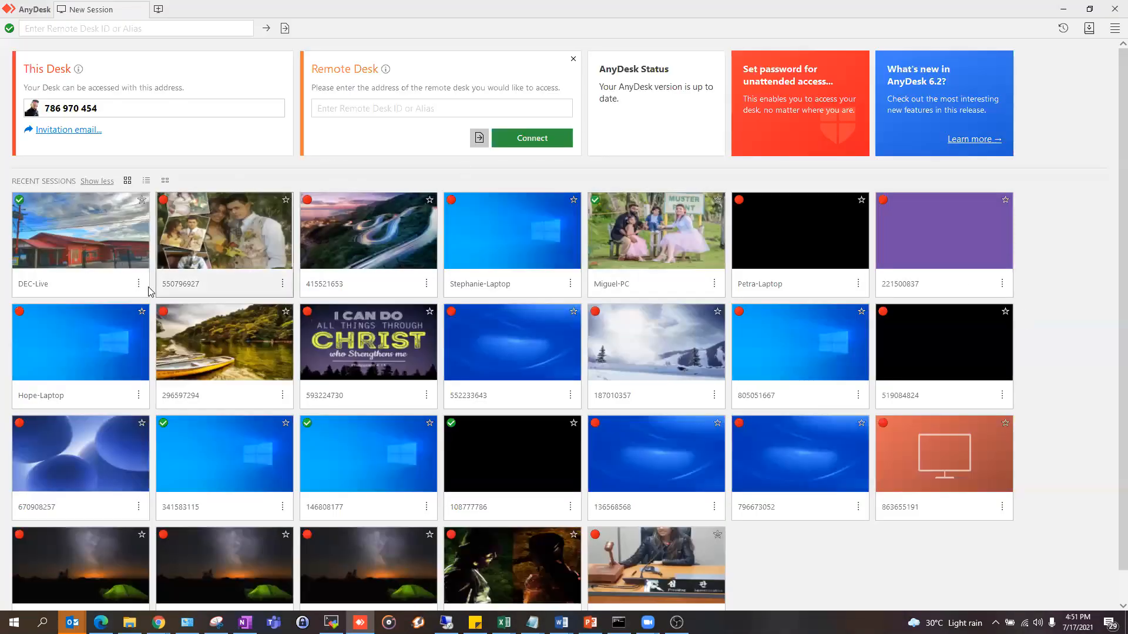
{"action": "left_click", "coordinate": [139, 284]}
{"action": "left_click", "coordinate": [170, 310]}
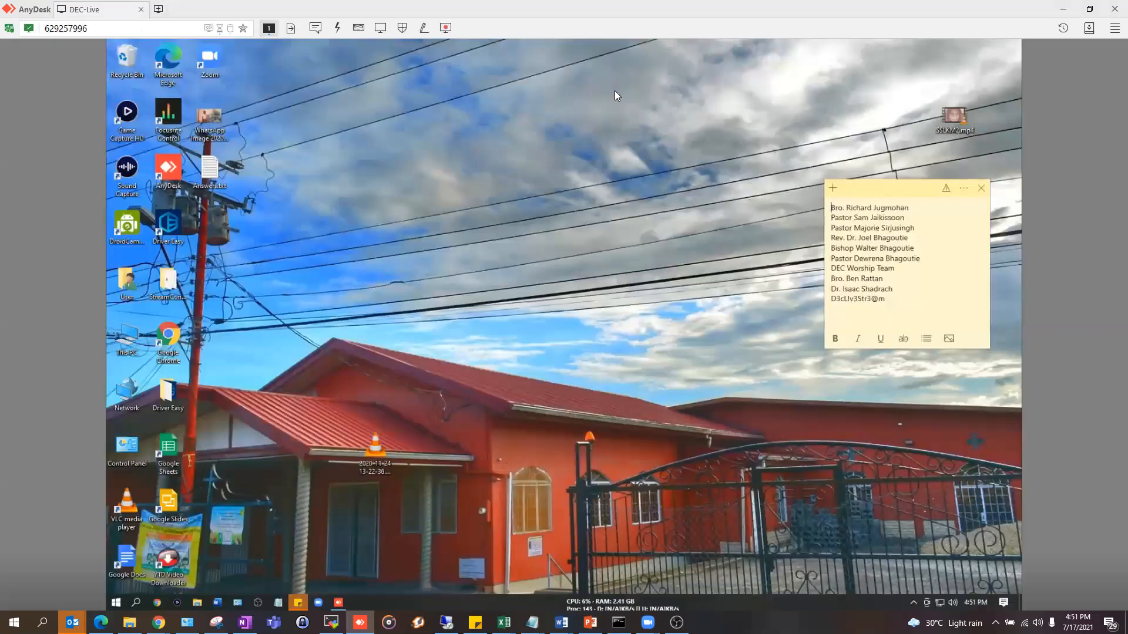
{"action": "left_click", "coordinate": [256, 604]}
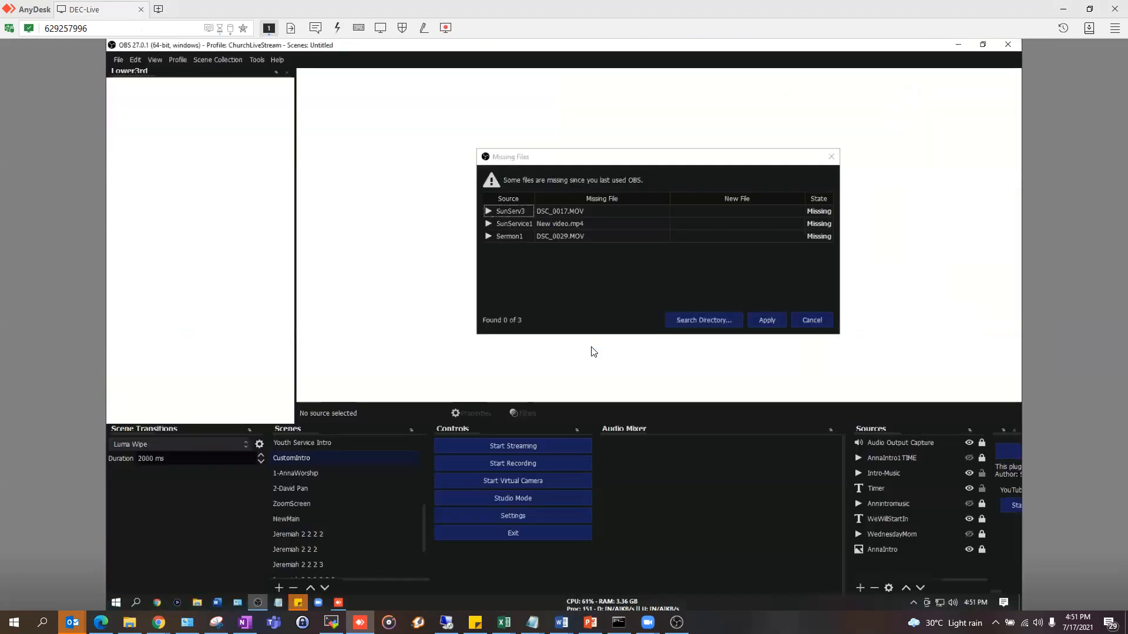
{"action": "left_click", "coordinate": [811, 321]}
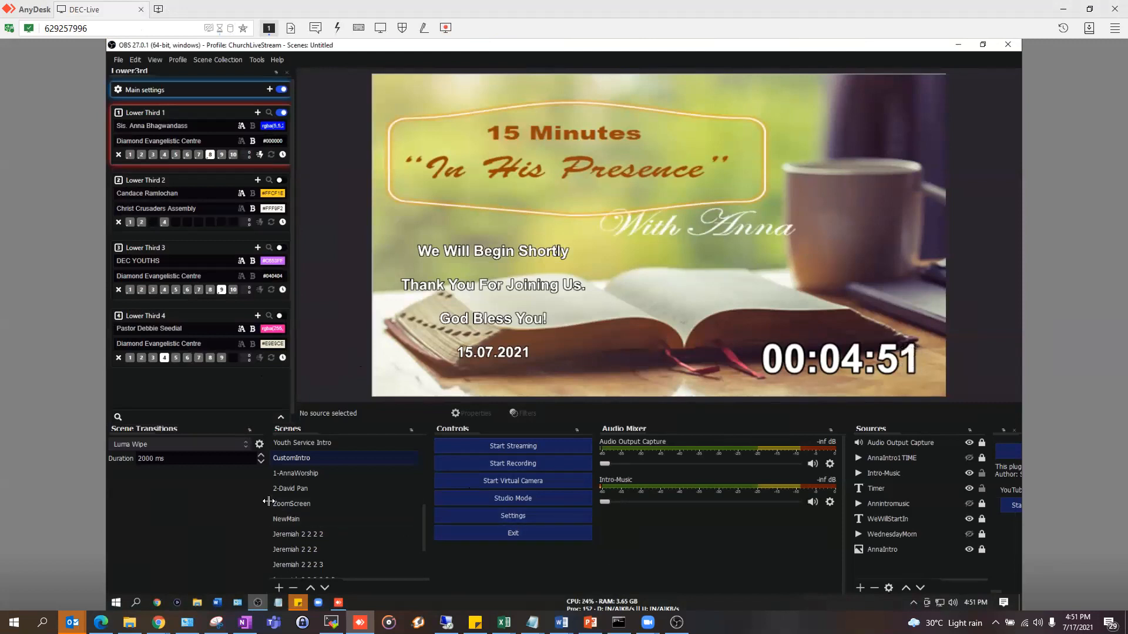
- Resize the remote OBS docks, narrowing Scene Transitions, Controls and Audio Mixer to make room for the Multiple output dock
{"action": "left_click_drag", "start_coordinate": [267, 501], "coordinate": [236, 501]}
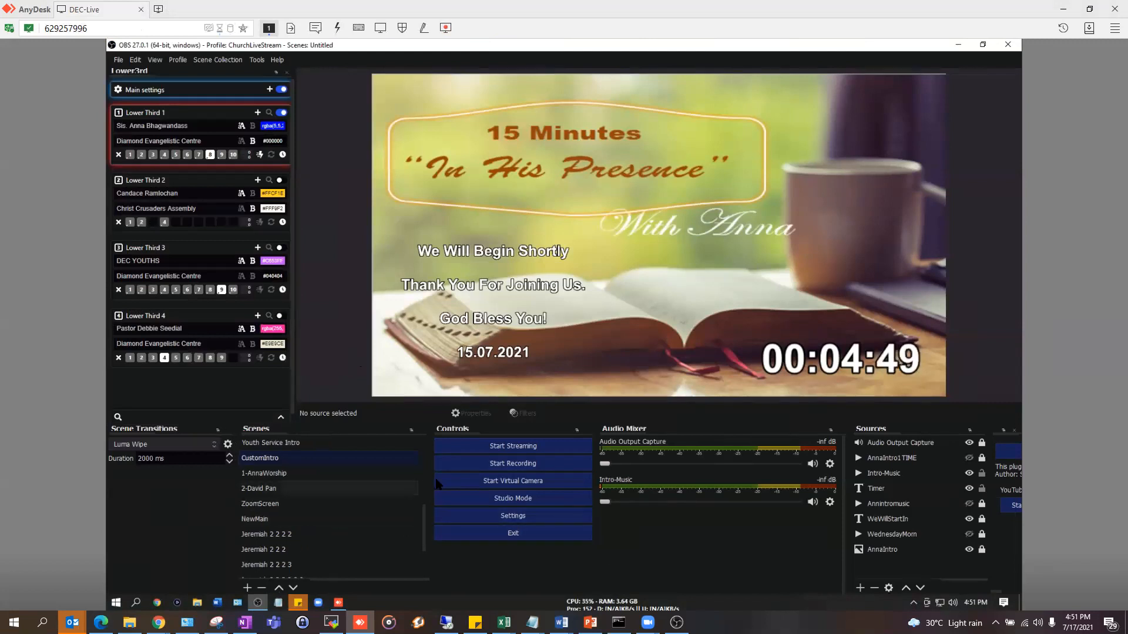
{"action": "left_click_drag", "start_coordinate": [427, 479], "coordinate": [374, 478]}
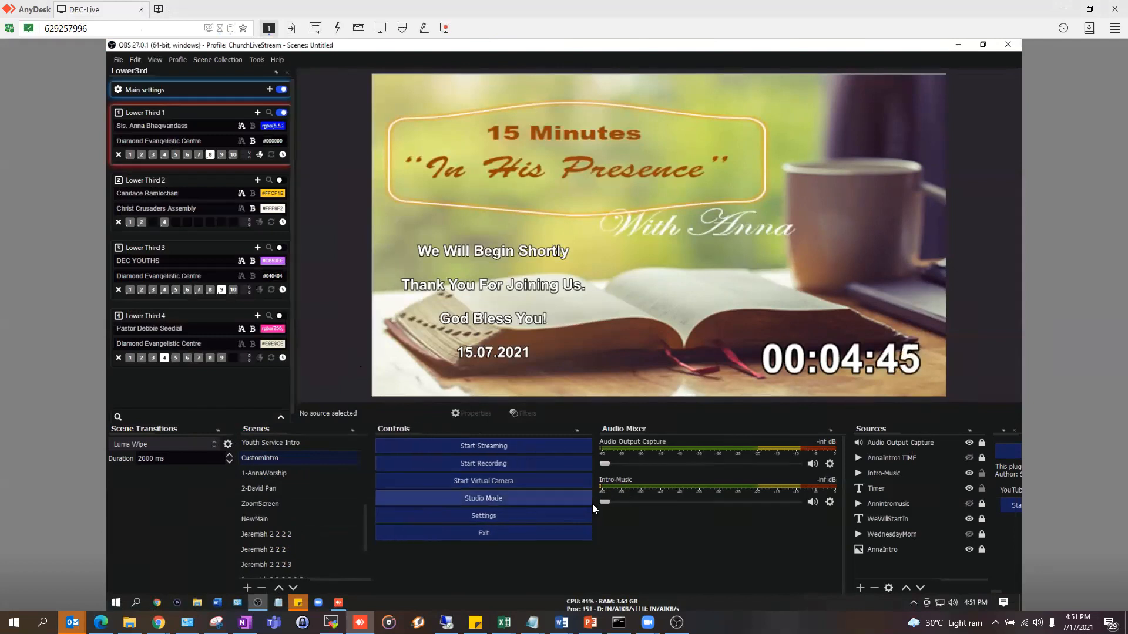
{"action": "left_click_drag", "start_coordinate": [596, 512], "coordinate": [645, 508]}
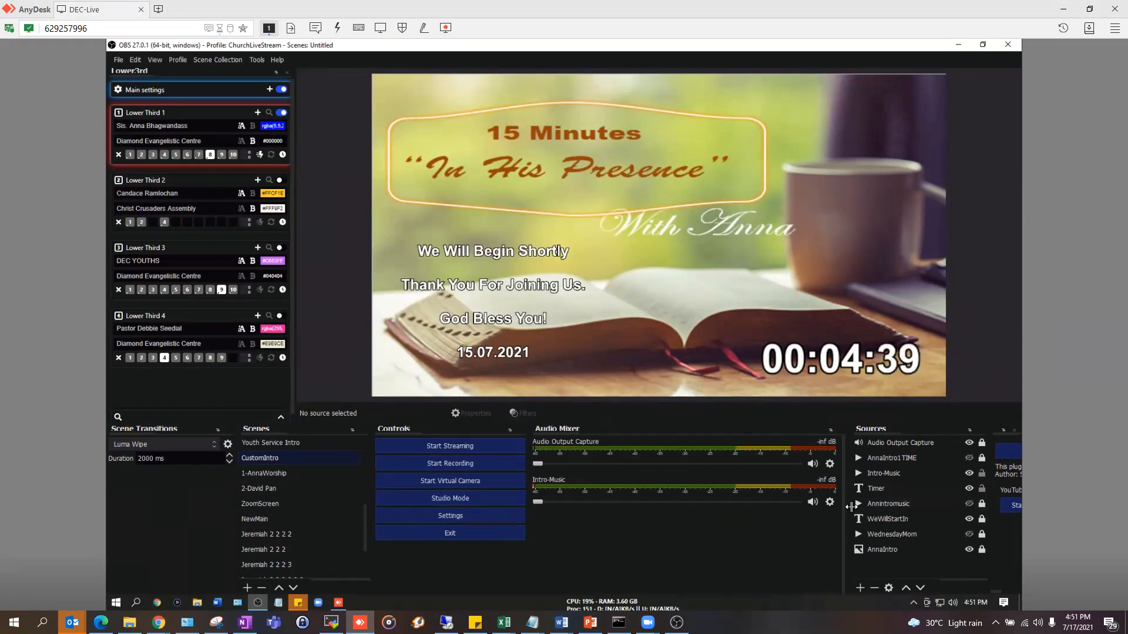
{"action": "left_click_drag", "start_coordinate": [846, 507], "coordinate": [709, 500]}
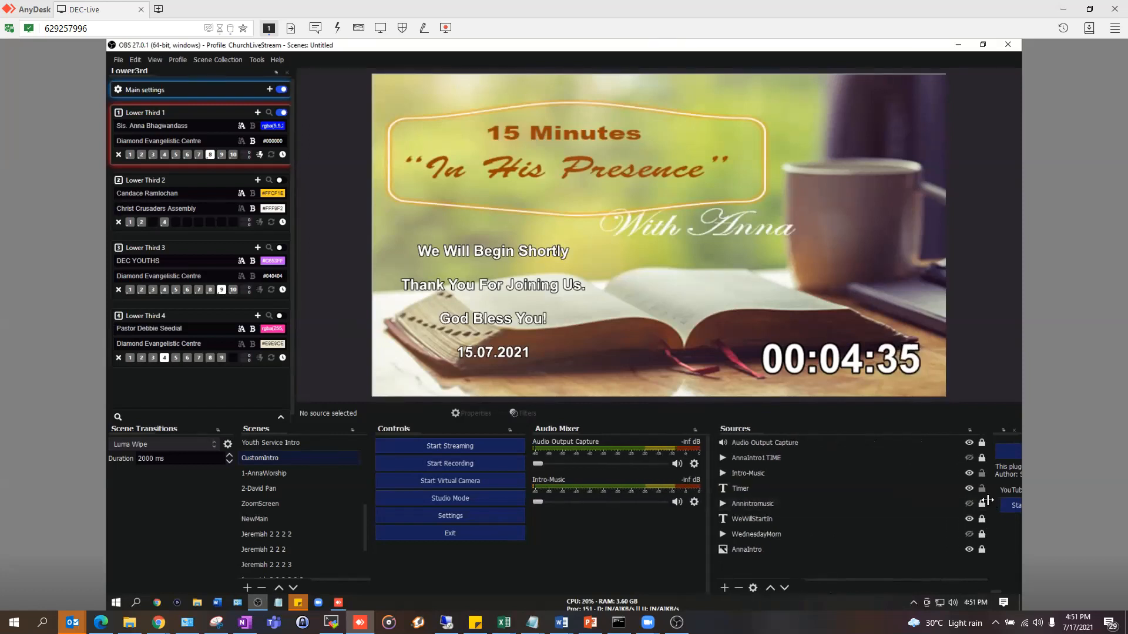
{"action": "left_click_drag", "start_coordinate": [879, 502], "coordinate": [850, 502]}
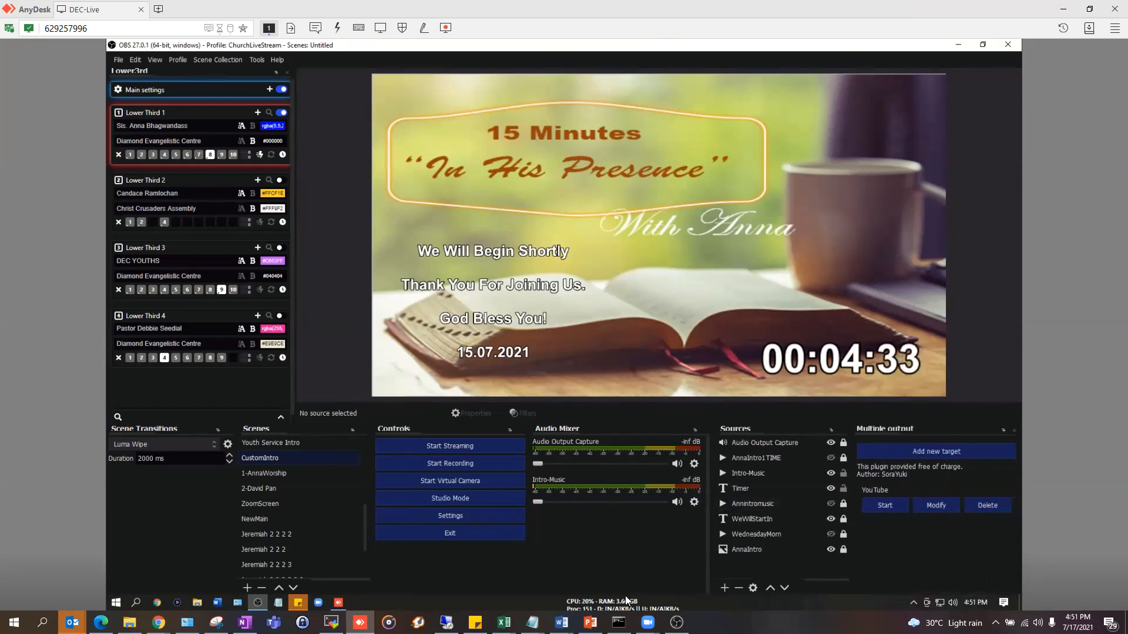
- Switch to the local OBS and rearrange its docks so Audio Mixer comes first in the row and Scenes comes last
{"action": "left_click", "coordinate": [360, 622]}
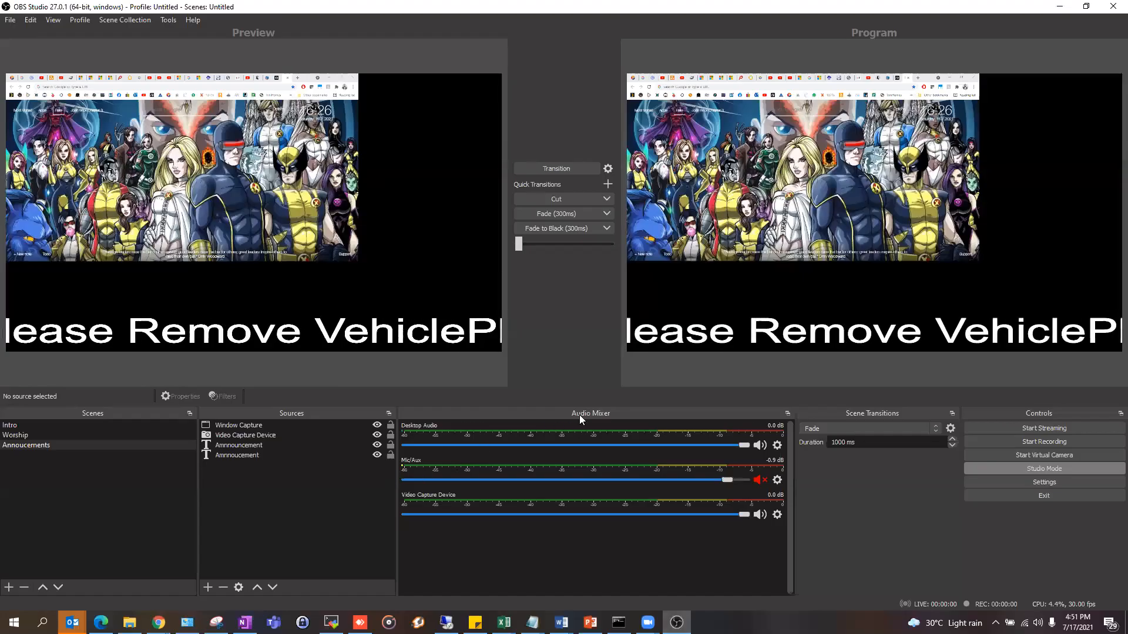
{"action": "left_click_drag", "start_coordinate": [581, 412], "coordinate": [24, 449]}
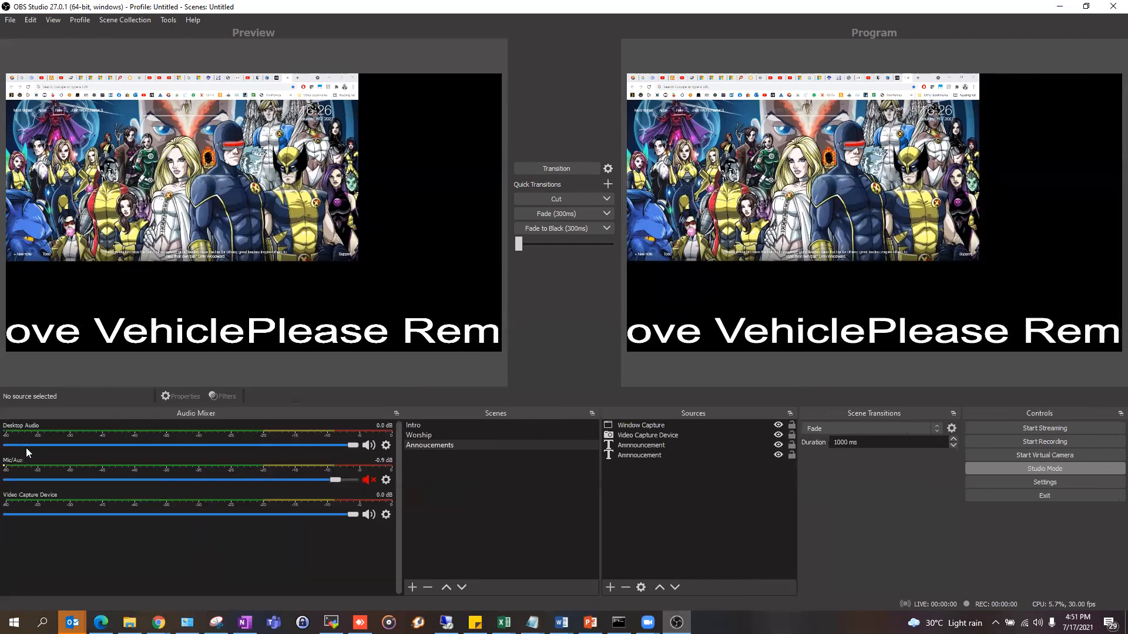
{"action": "left_click_drag", "start_coordinate": [521, 412], "coordinate": [818, 444]}
{"action": "left_click_drag", "start_coordinate": [774, 412], "coordinate": [760, 491]}
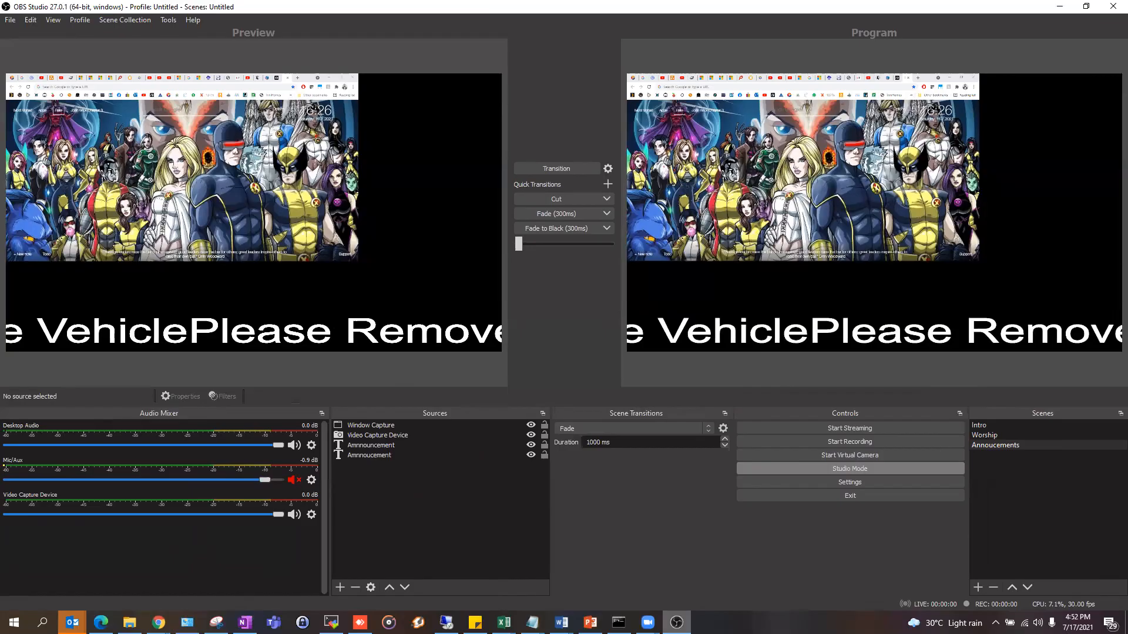
- Return to the remote OBS, turn Lower Third 1 off, and load several of its saved slots, ending on slot 7
{"action": "left_click", "coordinate": [676, 622]}
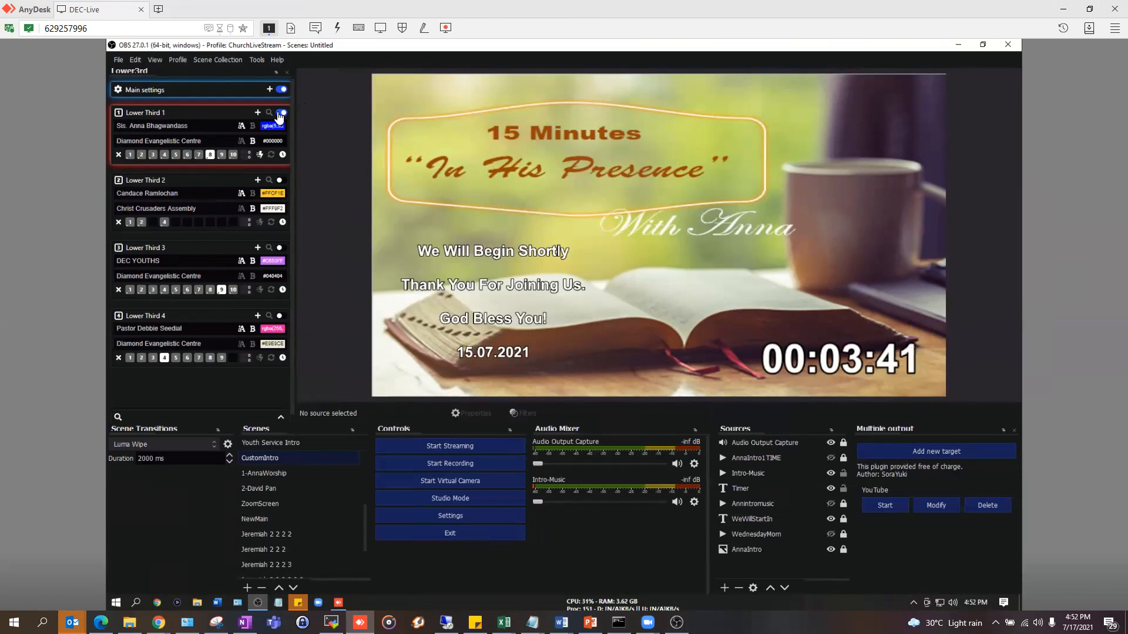
{"action": "left_click", "coordinate": [280, 115]}
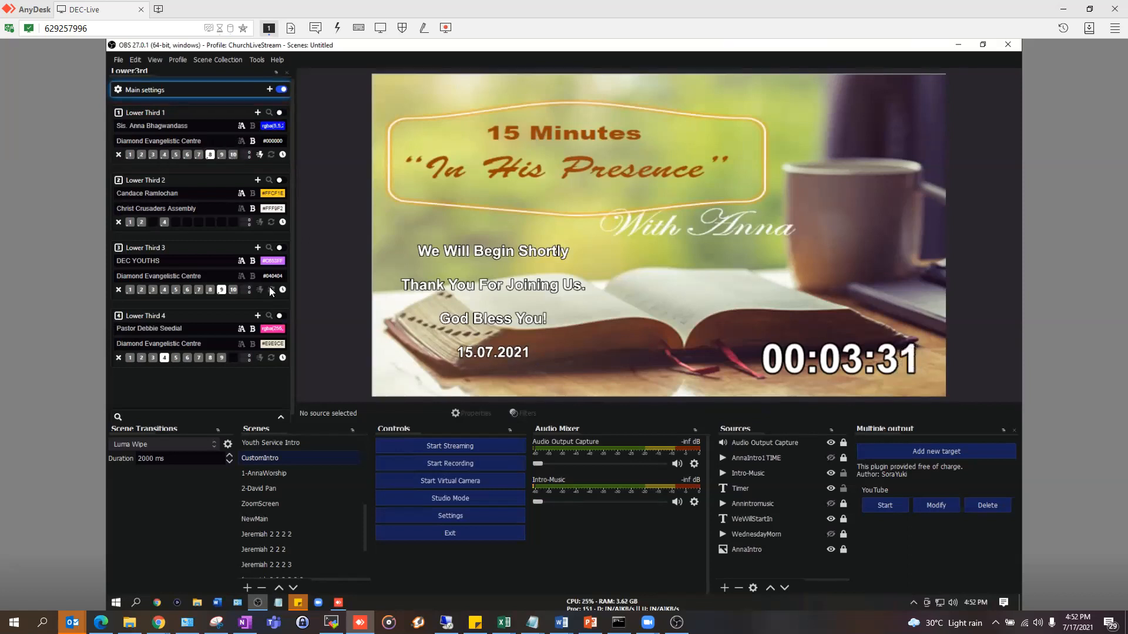
{"action": "left_click", "coordinate": [130, 155]}
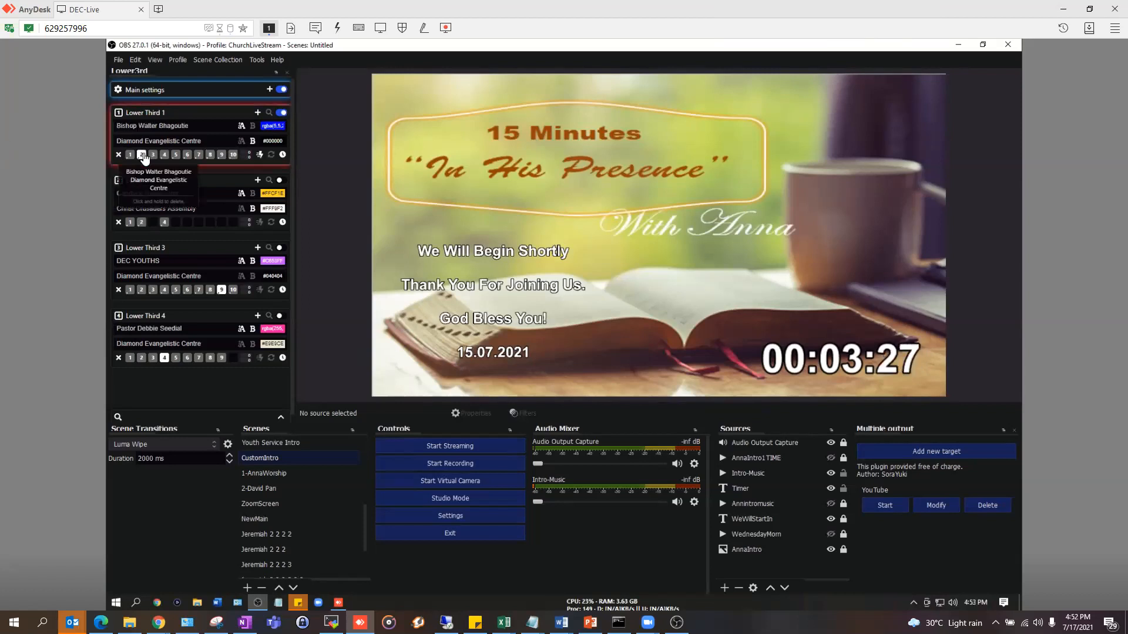
{"action": "left_click", "coordinate": [152, 154]}
{"action": "left_click", "coordinate": [176, 155]}
{"action": "left_click", "coordinate": [199, 155]}
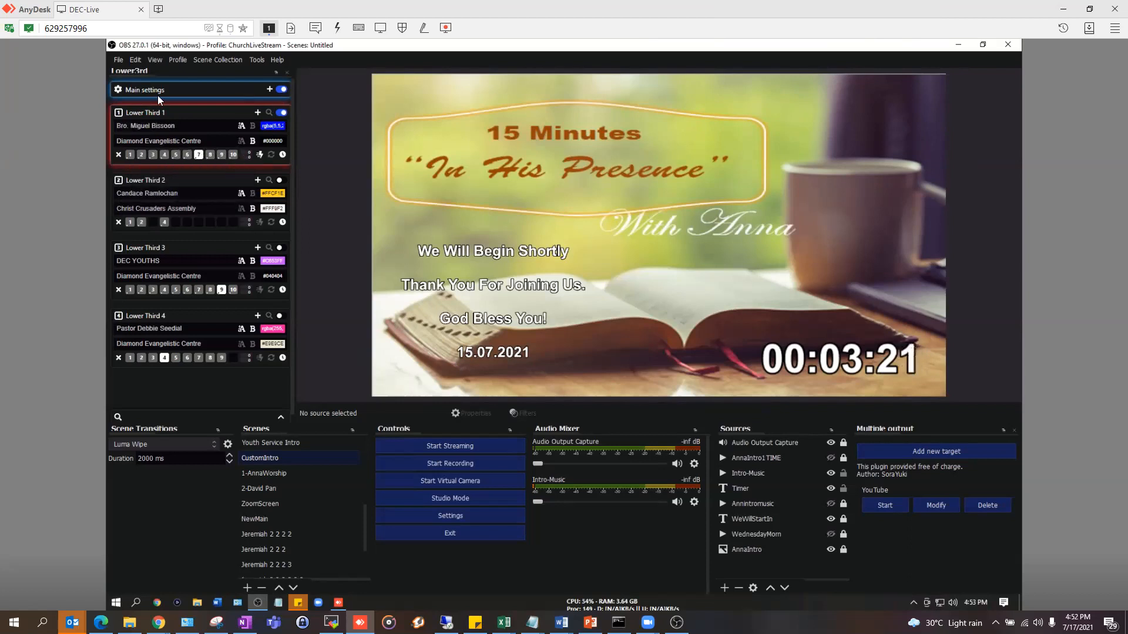
- Load the saved slots of Lower Third 2 and Lower Third 3 in turn, ending on slot 4 and slot 9 respectively
{"action": "left_click", "coordinate": [141, 223]}
{"action": "left_click", "coordinate": [164, 223]}
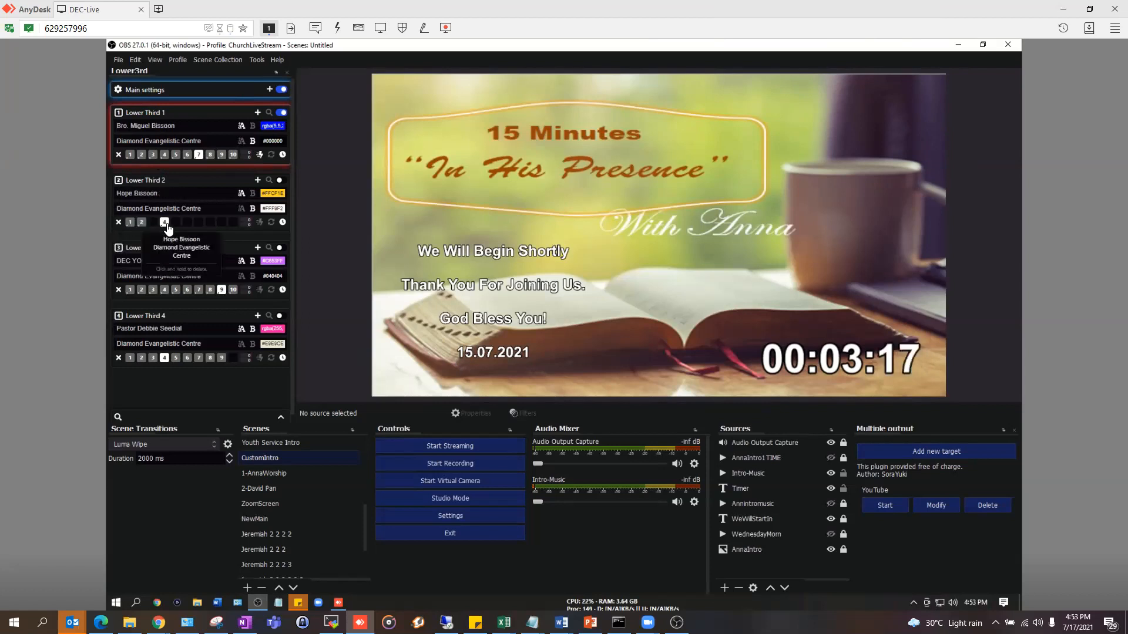
{"action": "left_click", "coordinate": [129, 289]}
{"action": "left_click", "coordinate": [141, 290]}
{"action": "left_click", "coordinate": [153, 290]}
{"action": "left_click", "coordinate": [167, 290]}
{"action": "left_click", "coordinate": [185, 290]}
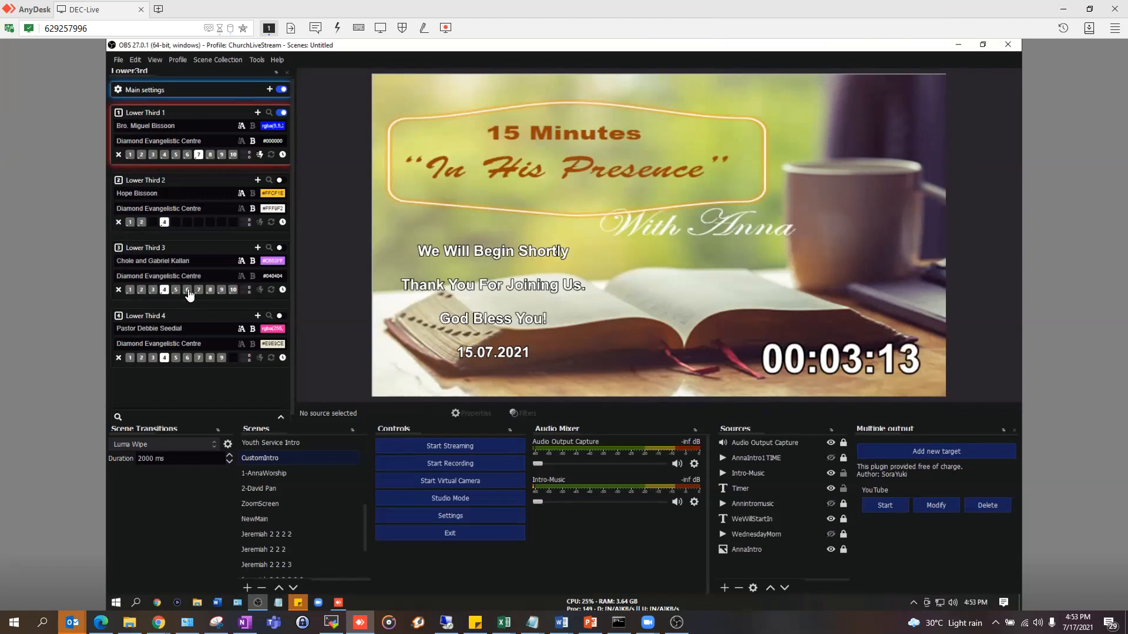
{"action": "left_click", "coordinate": [221, 290]}
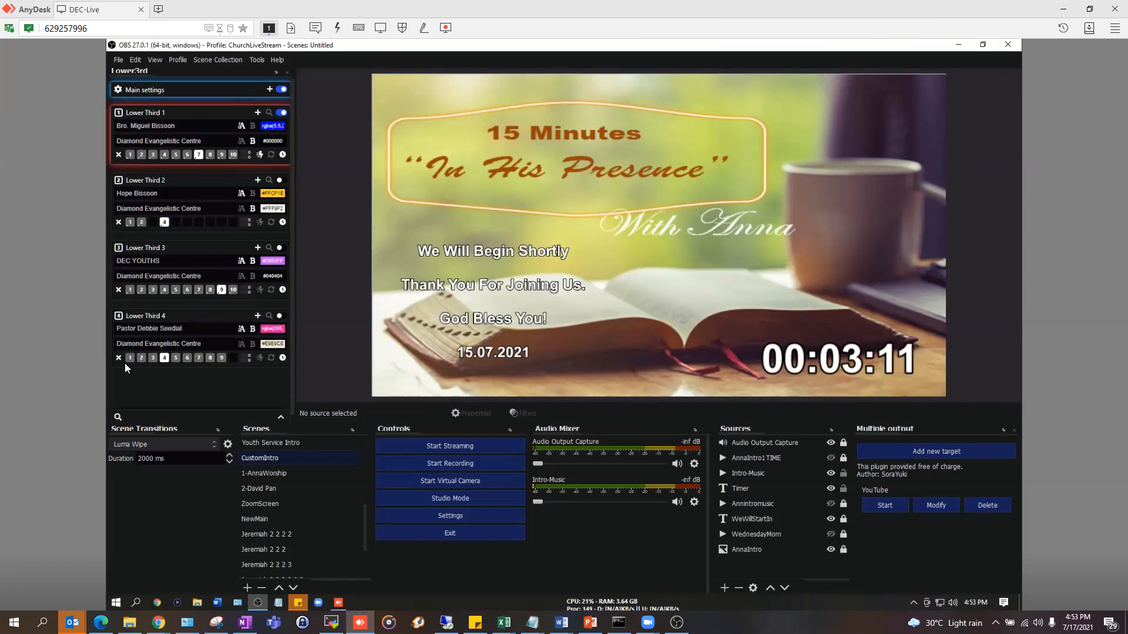
- Load another saved entry in Lower Third 4 and switch the remote OBS to the CountDown scene
{"action": "left_click", "coordinate": [131, 358]}
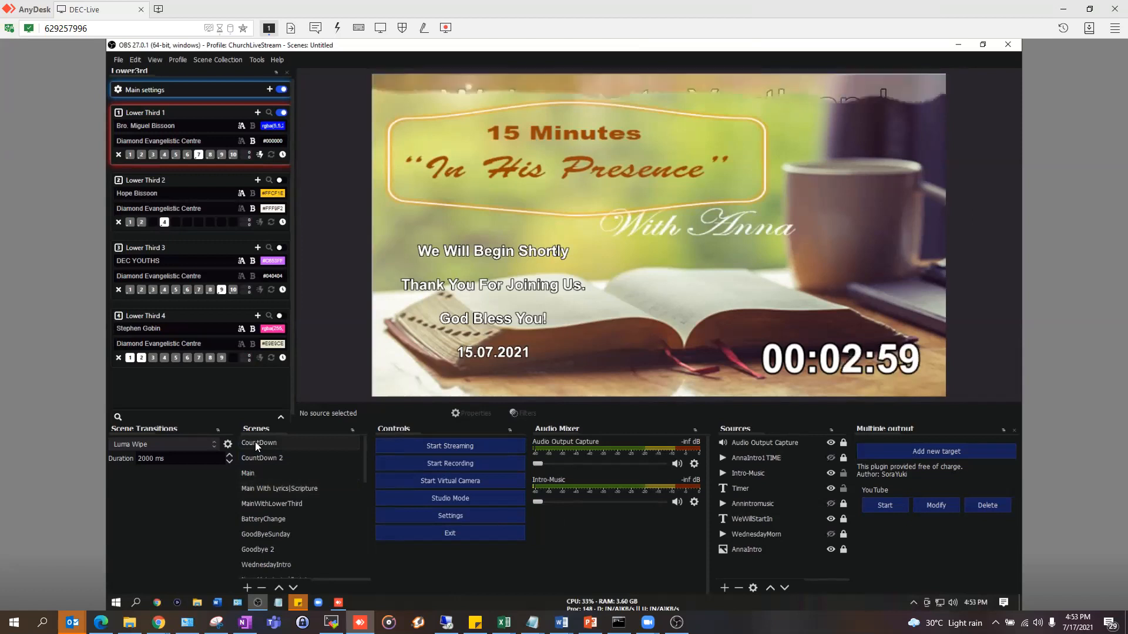
{"action": "left_click", "coordinate": [255, 442]}
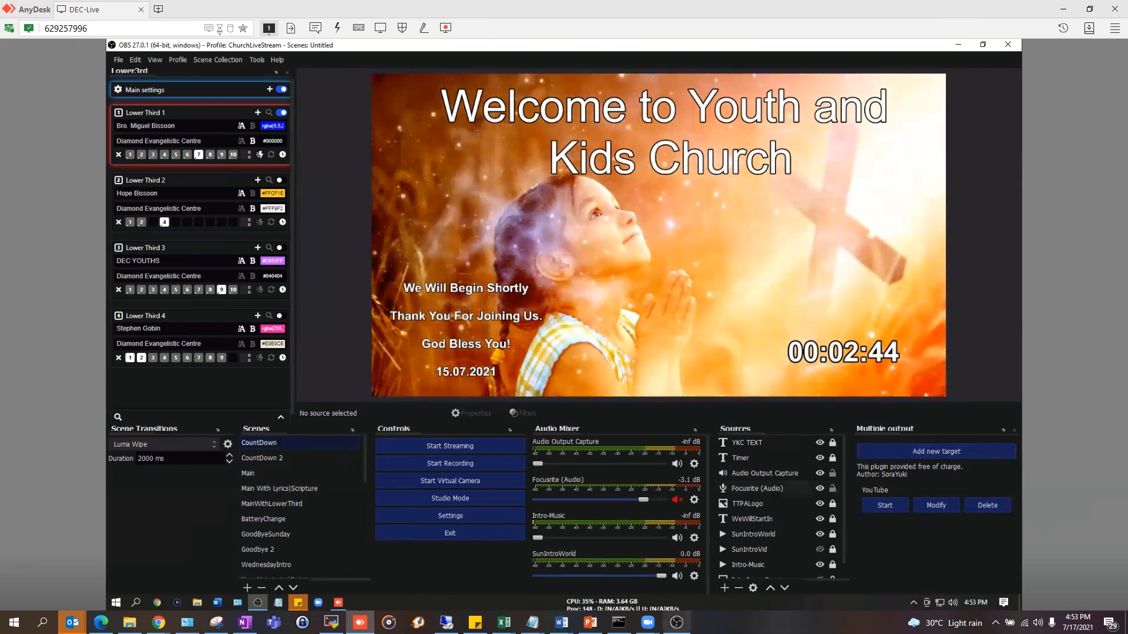
- Switch back to the local OBS and open the Stream page of its settings
{"action": "mouse_move", "coordinate": [675, 620]}
{"action": "left_click", "coordinate": [676, 564]}
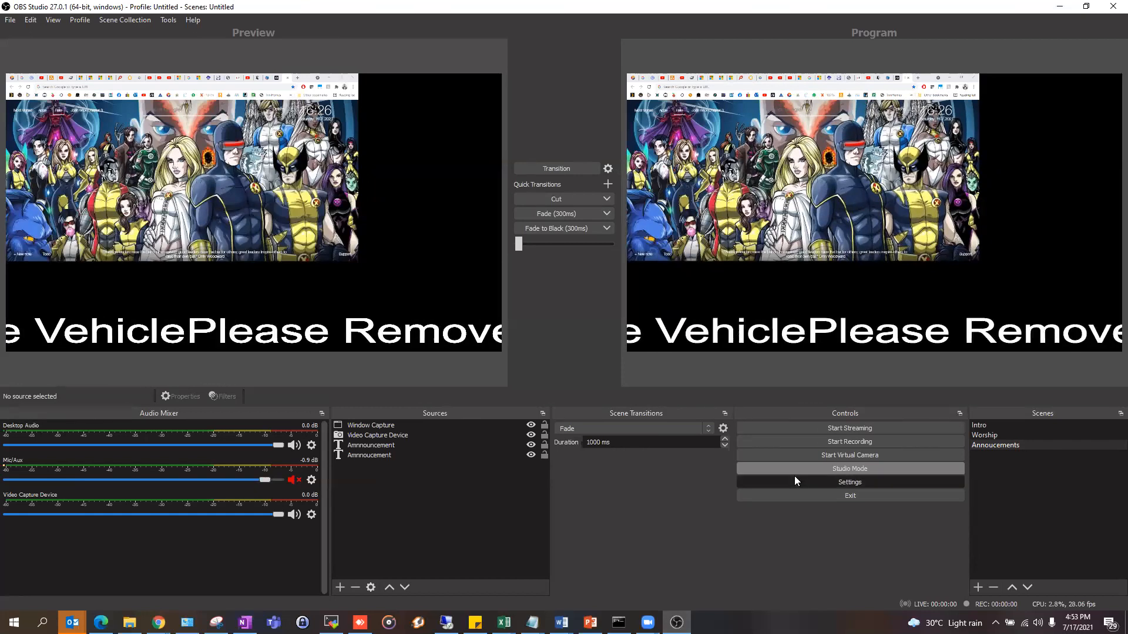
{"action": "left_click", "coordinate": [847, 483]}
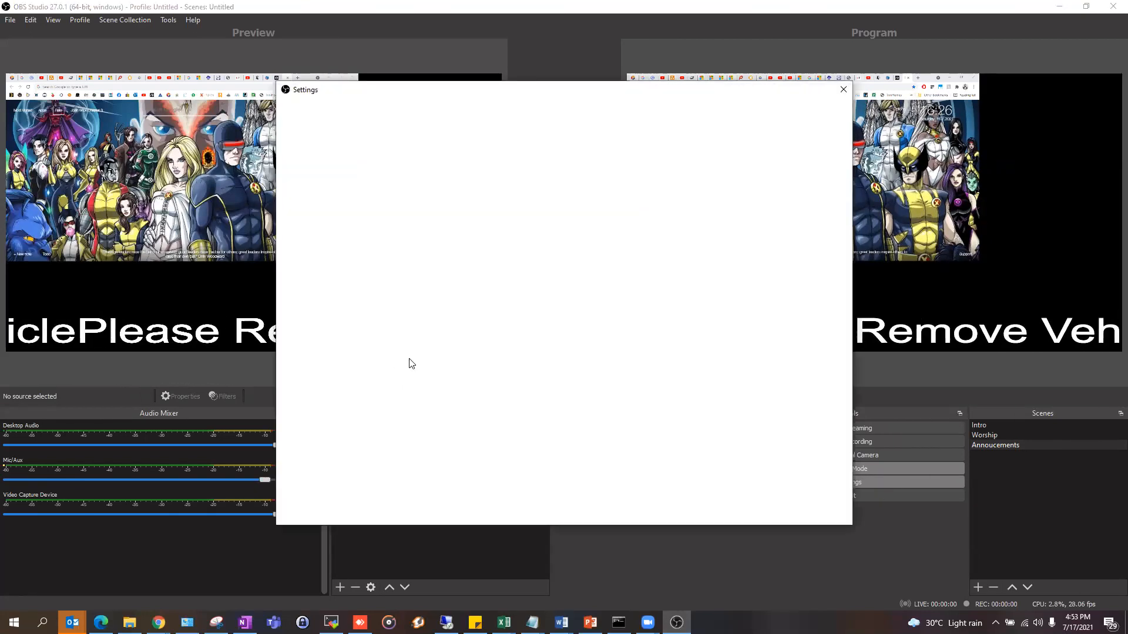
{"action": "left_click", "coordinate": [318, 147]}
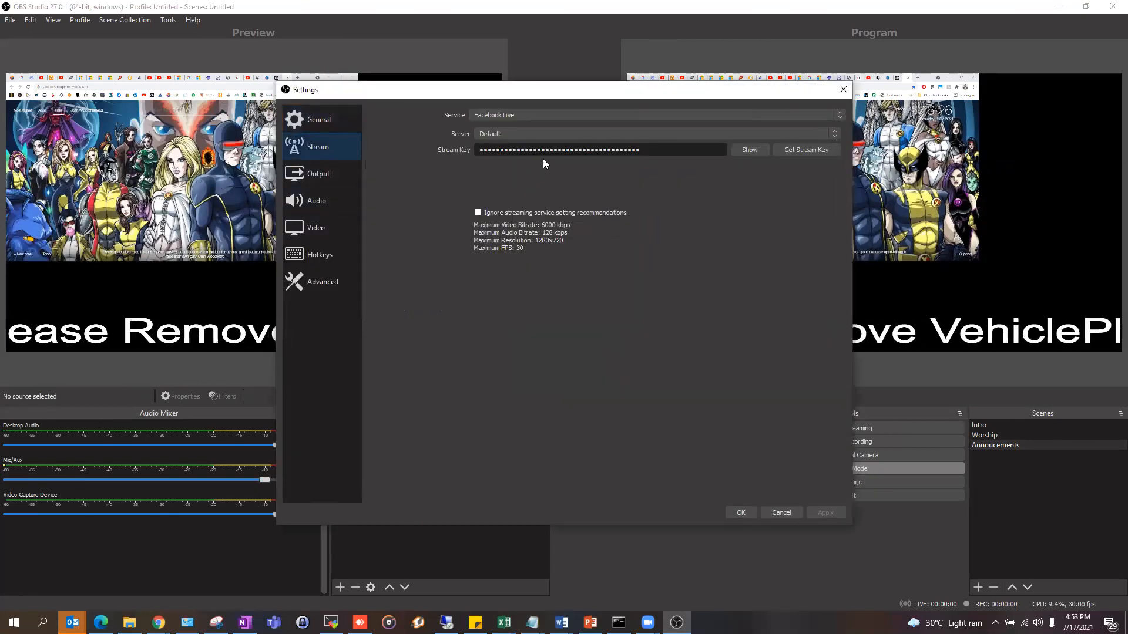
- Review the available streaming services in the local OBS stream settings and close the settings without changing anything
{"action": "left_click", "coordinate": [512, 117]}
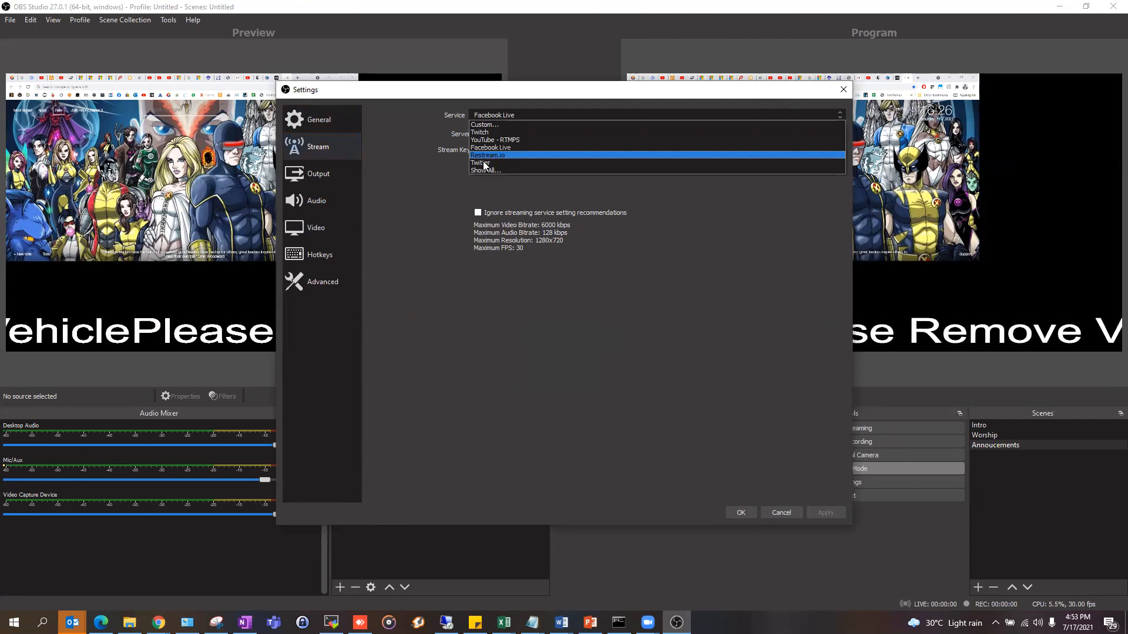
{"action": "left_click", "coordinate": [655, 296]}
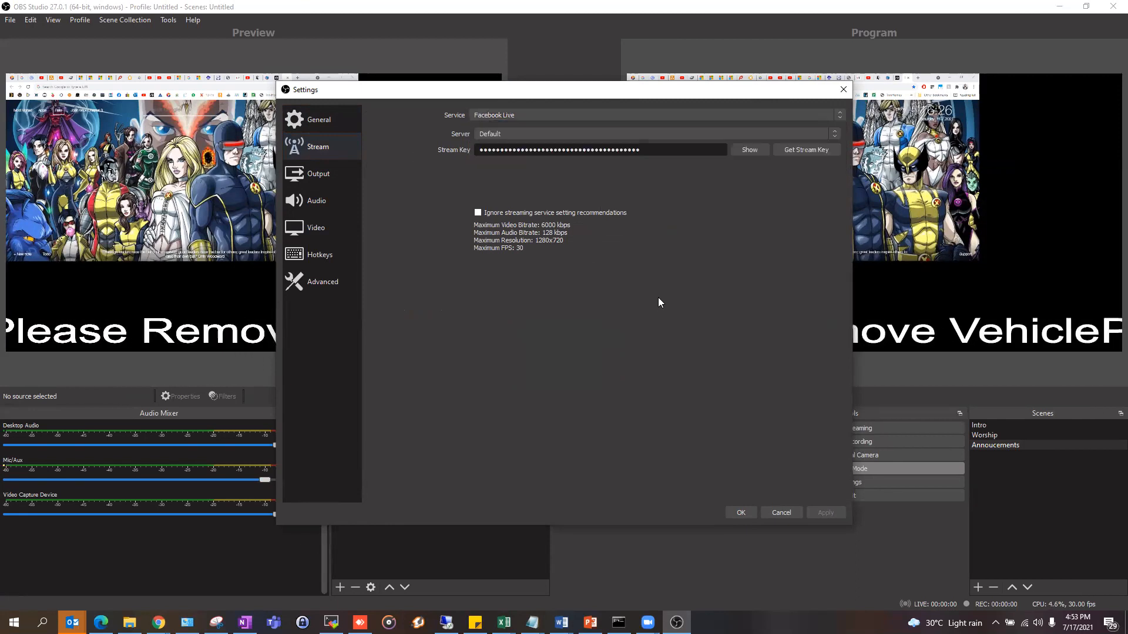
{"action": "left_click", "coordinate": [781, 513]}
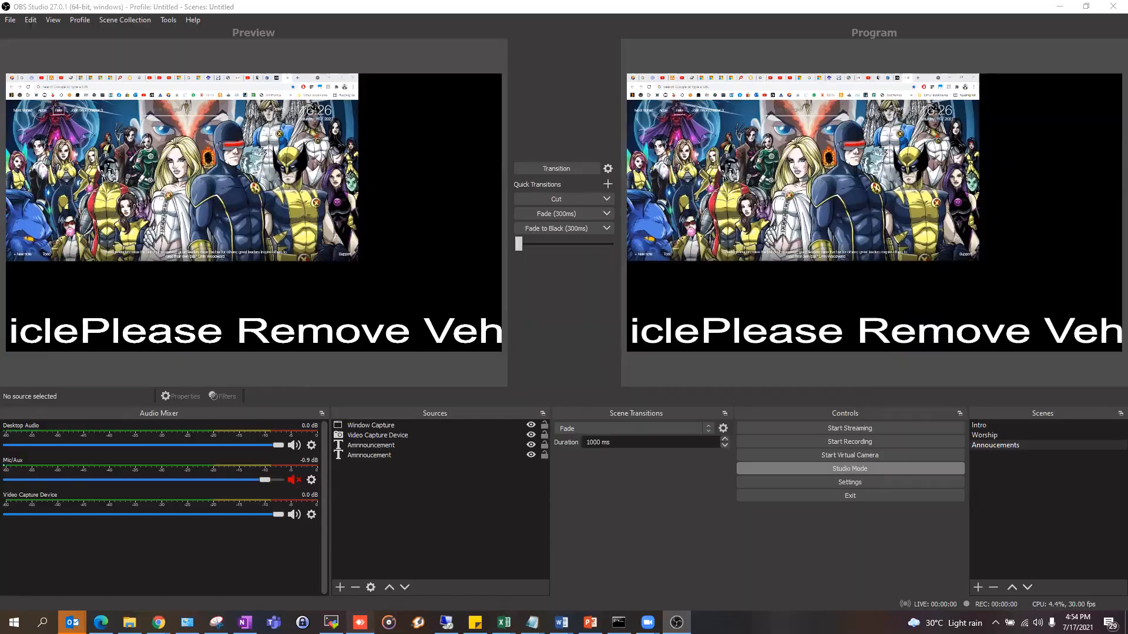
- Switch to the remote desktop in AnyDesk, open the YouTube Live page in its Chrome browser and copy the stream key
{"action": "left_click", "coordinate": [360, 623]}
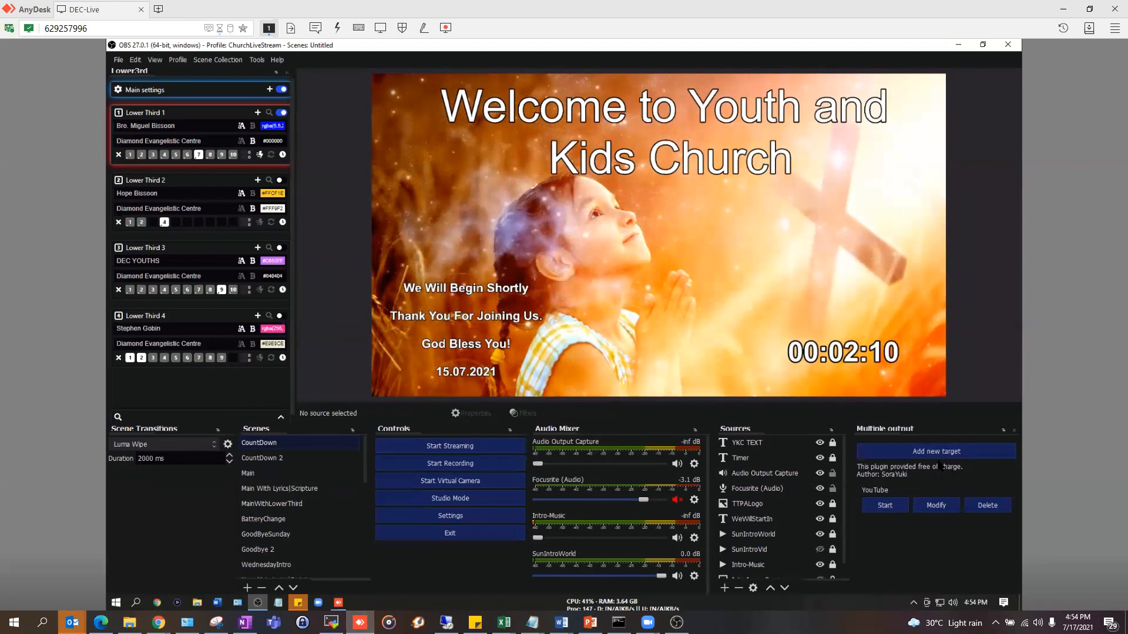
{"action": "left_click", "coordinate": [155, 603]}
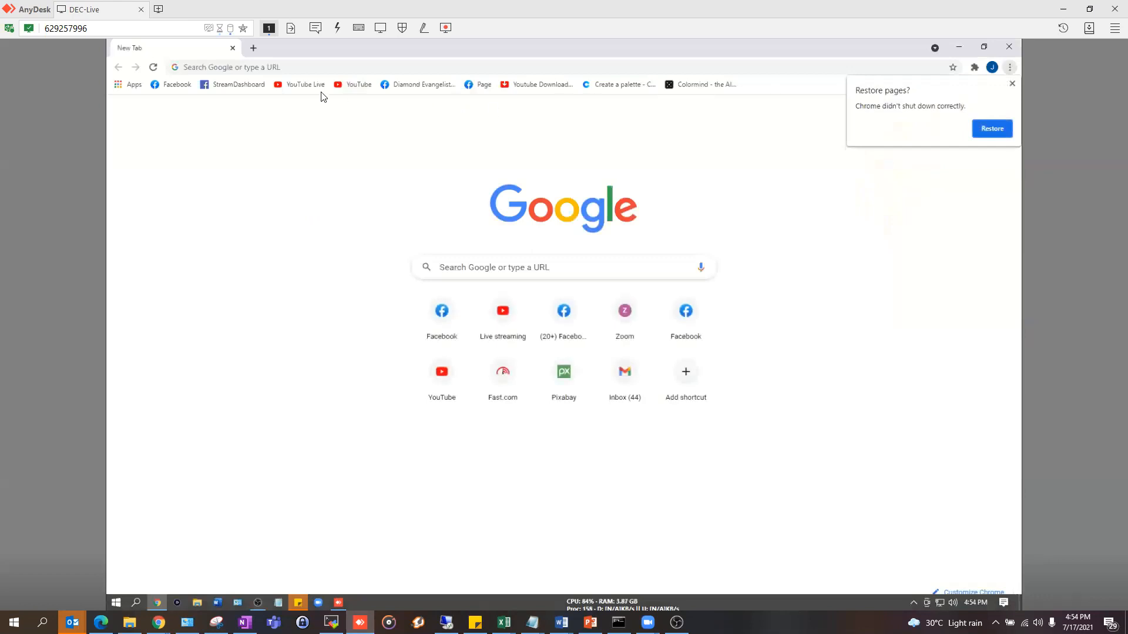
{"action": "left_click", "coordinate": [301, 85]}
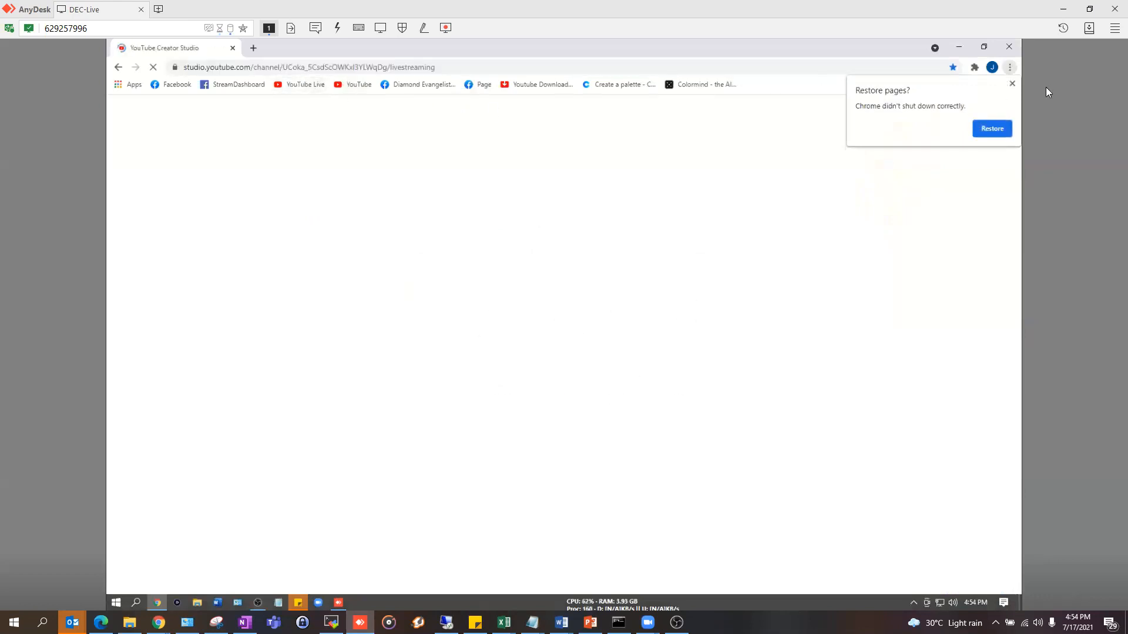
{"action": "left_click", "coordinate": [1011, 85]}
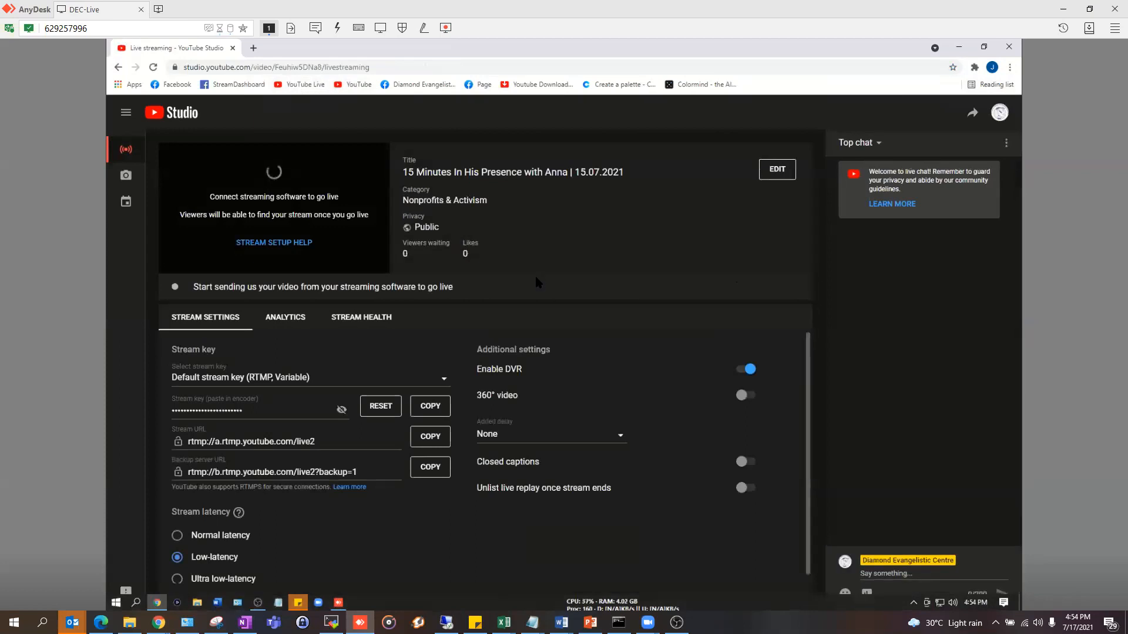
{"action": "double_click", "coordinate": [228, 411]}
{"action": "left_click", "coordinate": [426, 405]}
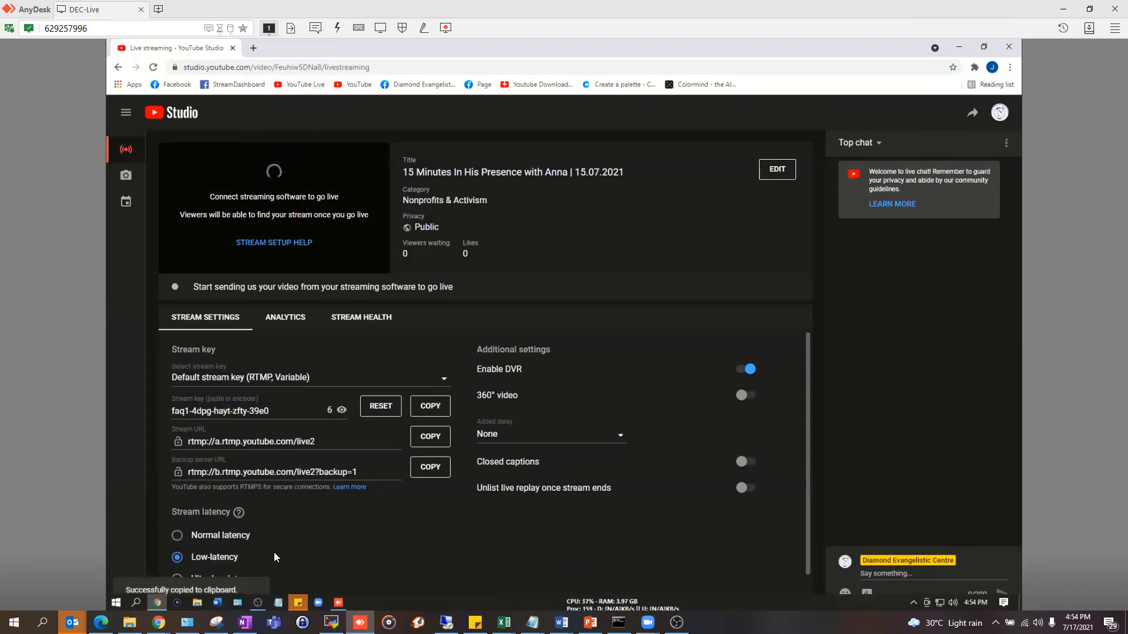
- Return to the remote OBS, view the Stream page of its settings and close the settings without changes
{"action": "left_click", "coordinate": [257, 605]}
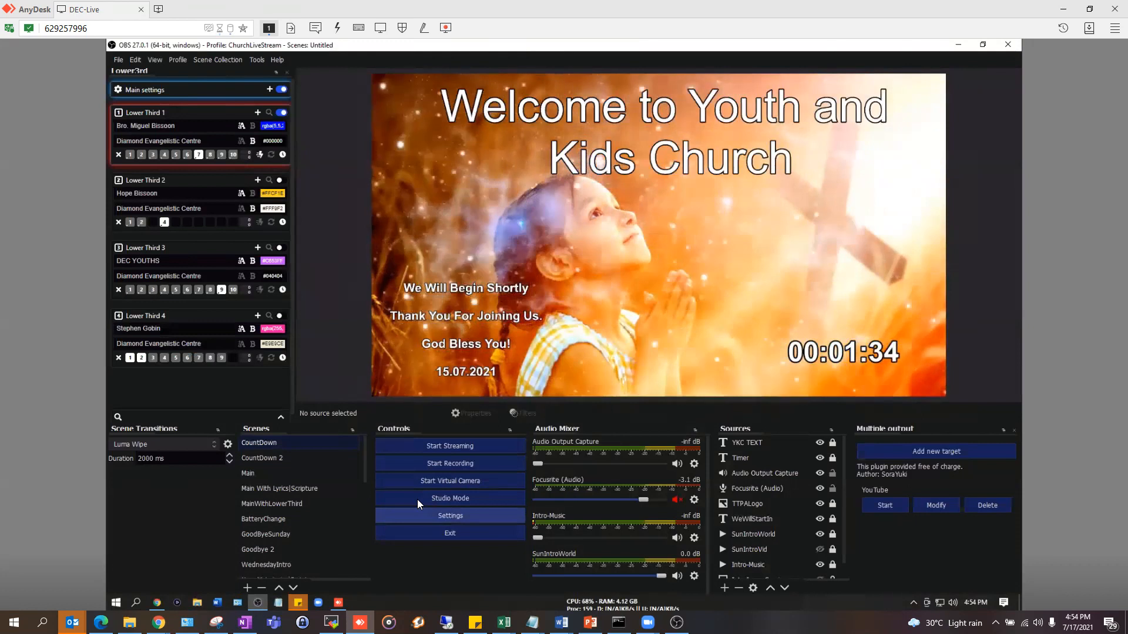
{"action": "left_click", "coordinate": [438, 516]}
{"action": "left_click", "coordinate": [349, 187]}
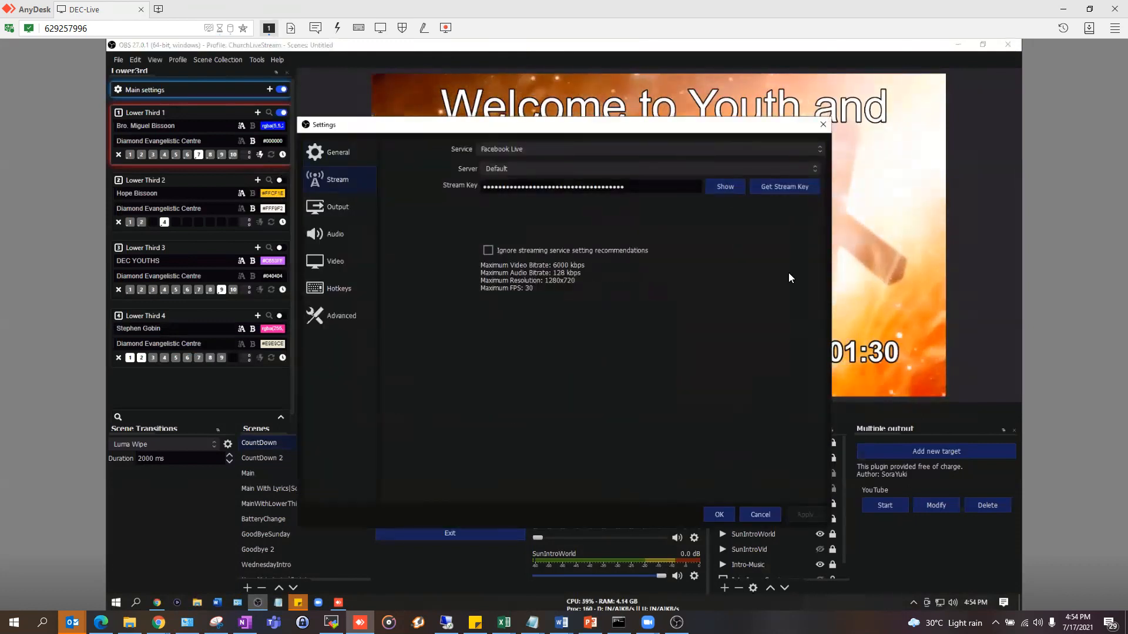
{"action": "left_click", "coordinate": [762, 514]}
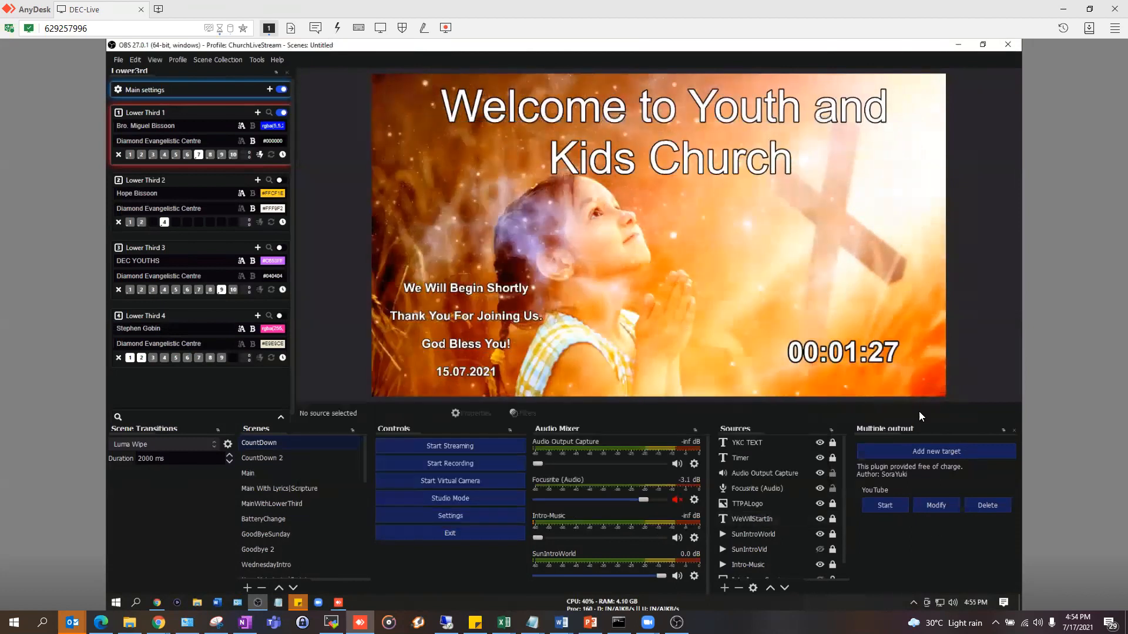
- Open the YouTube target's settings in the multiple-output plugin and compare its RTMP server and key fields with the YouTube Studio page
{"action": "left_click", "coordinate": [937, 504]}
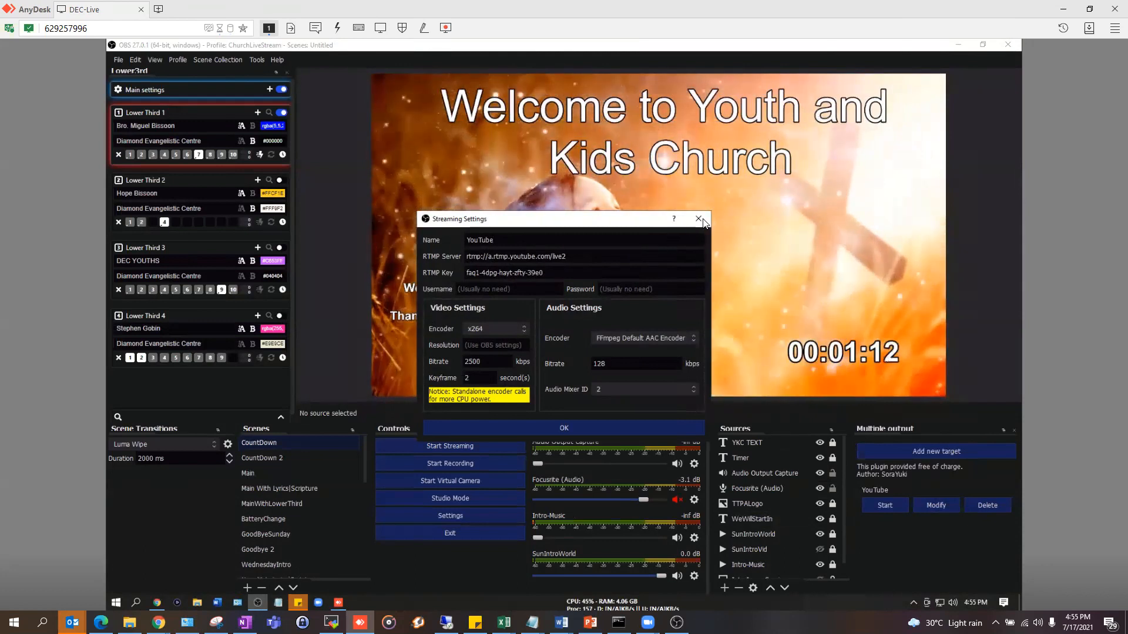
{"action": "left_click_drag", "start_coordinate": [544, 273], "coordinate": [450, 272]}
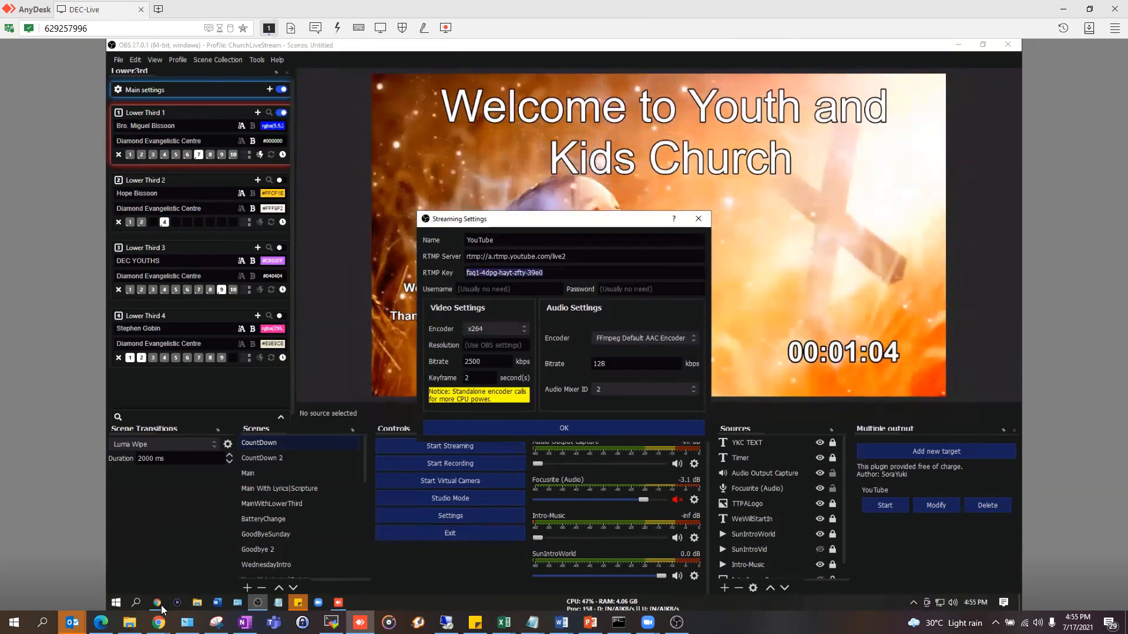
{"action": "key", "text": "alt+Tab"}
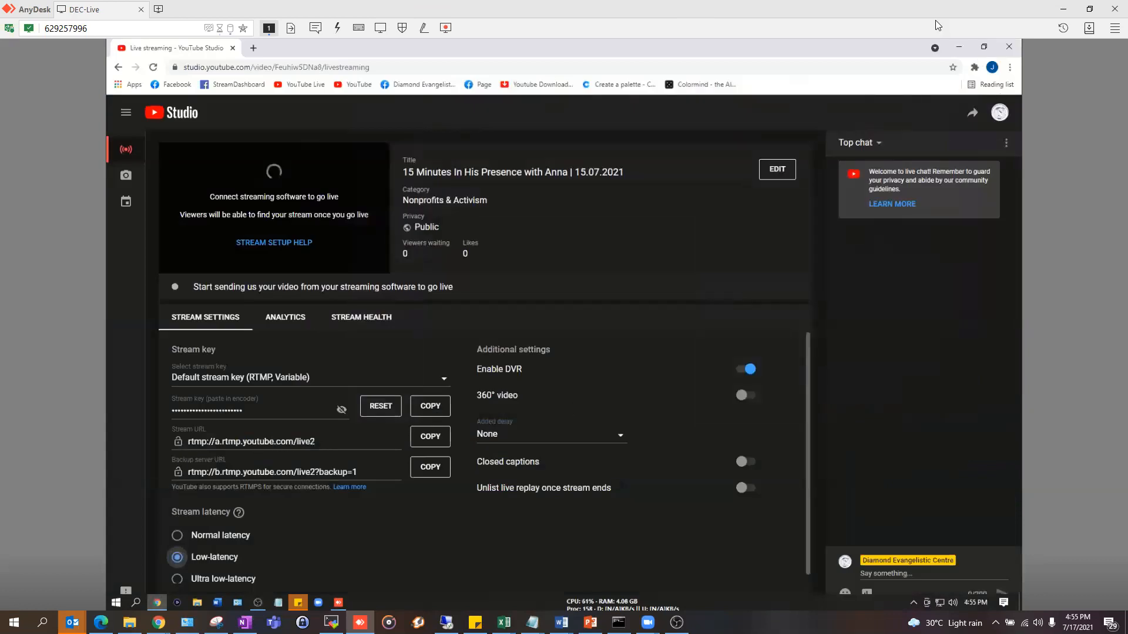
{"action": "key", "text": "alt+Tab"}
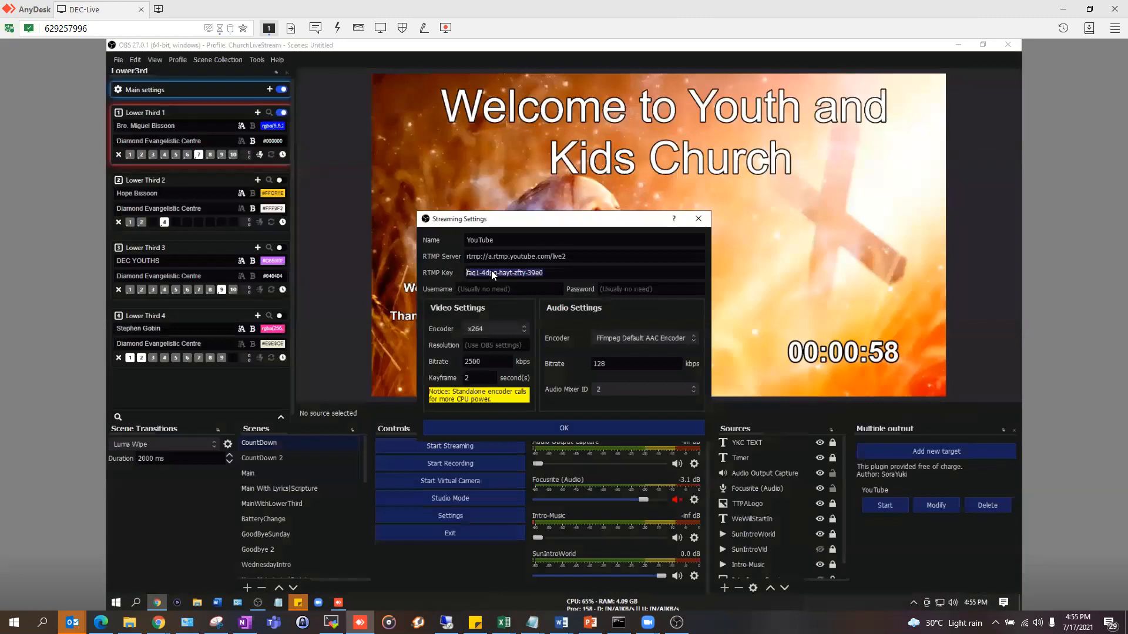
{"action": "left_click", "coordinate": [510, 260]}
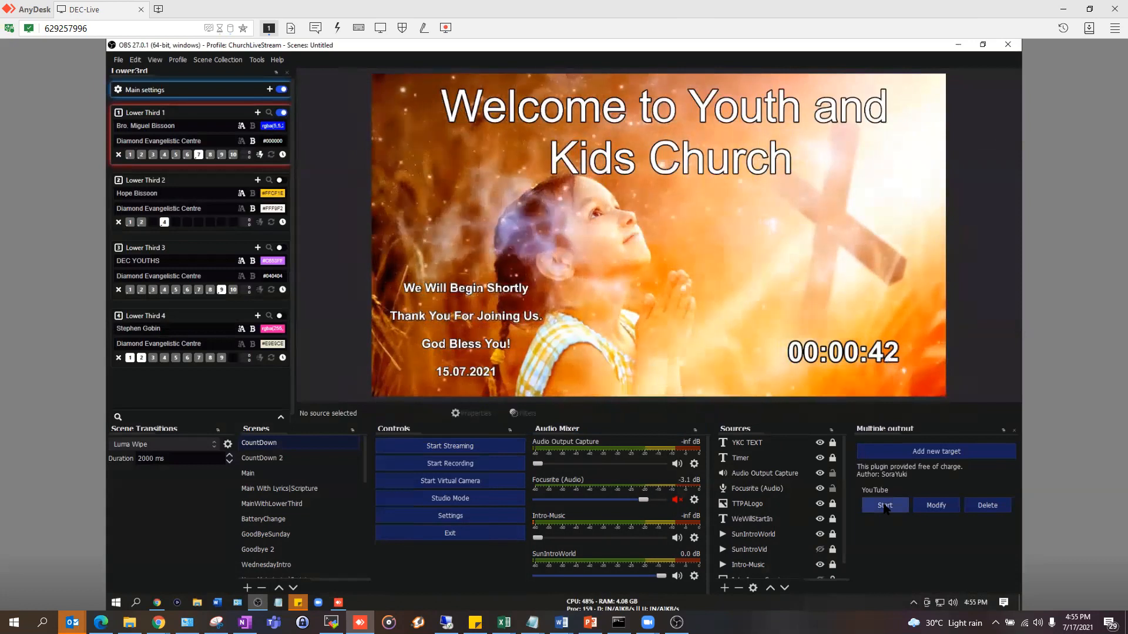
- Start the YouTube output in the remote OBS, check the live feed in YouTube Studio and stop the output
{"action": "left_click", "coordinate": [885, 507]}
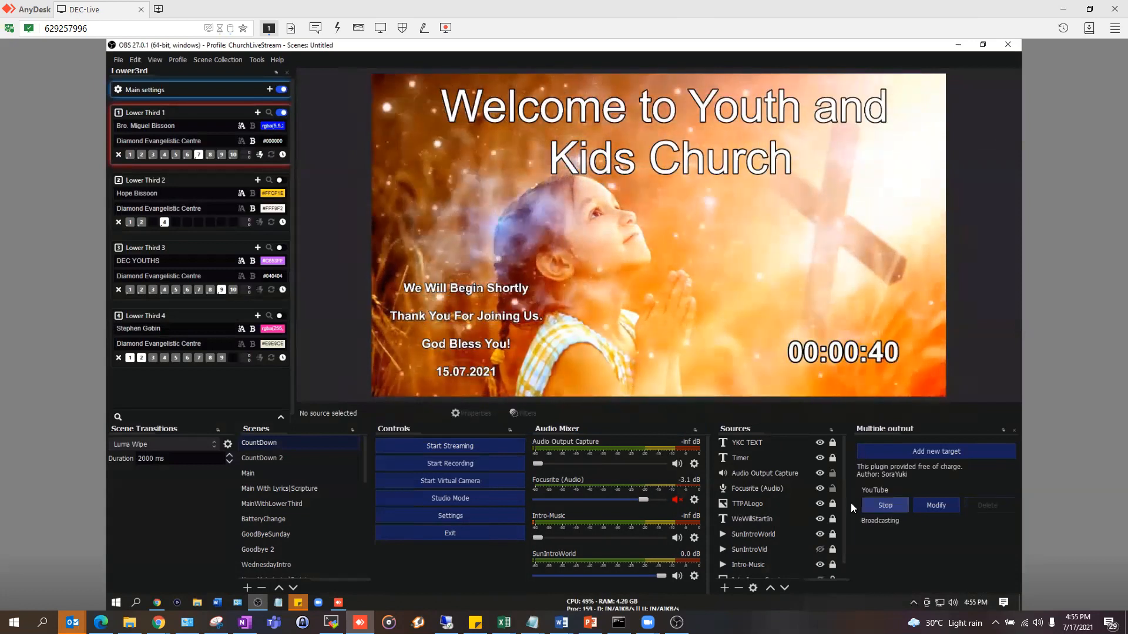
{"action": "left_click", "coordinate": [157, 604]}
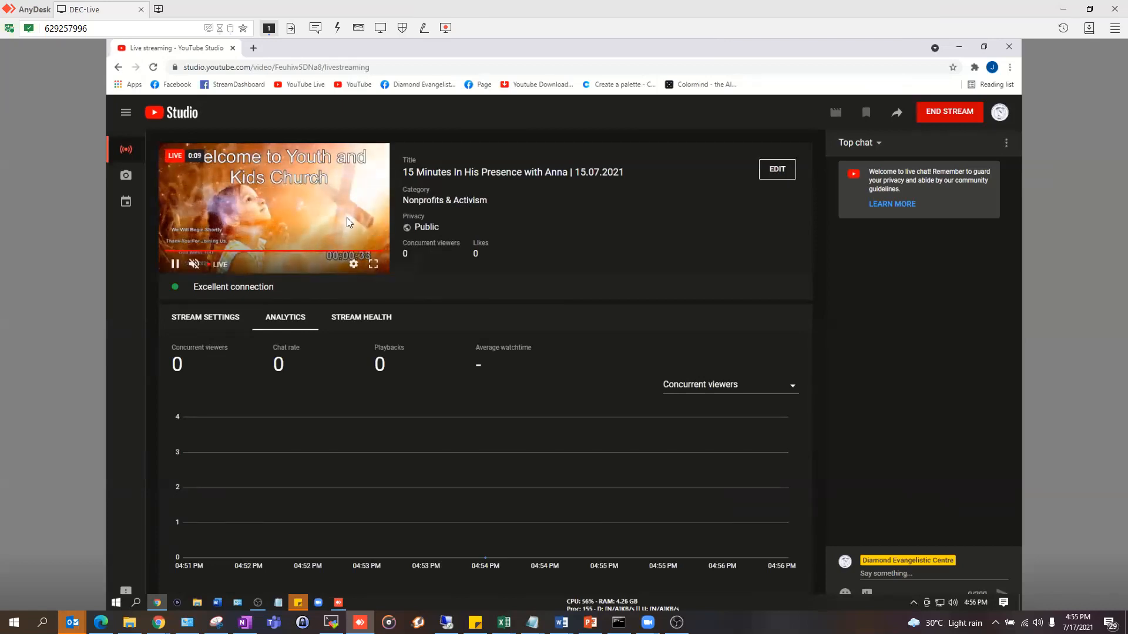
{"action": "left_click", "coordinate": [961, 50]}
{"action": "left_click", "coordinate": [884, 507]}
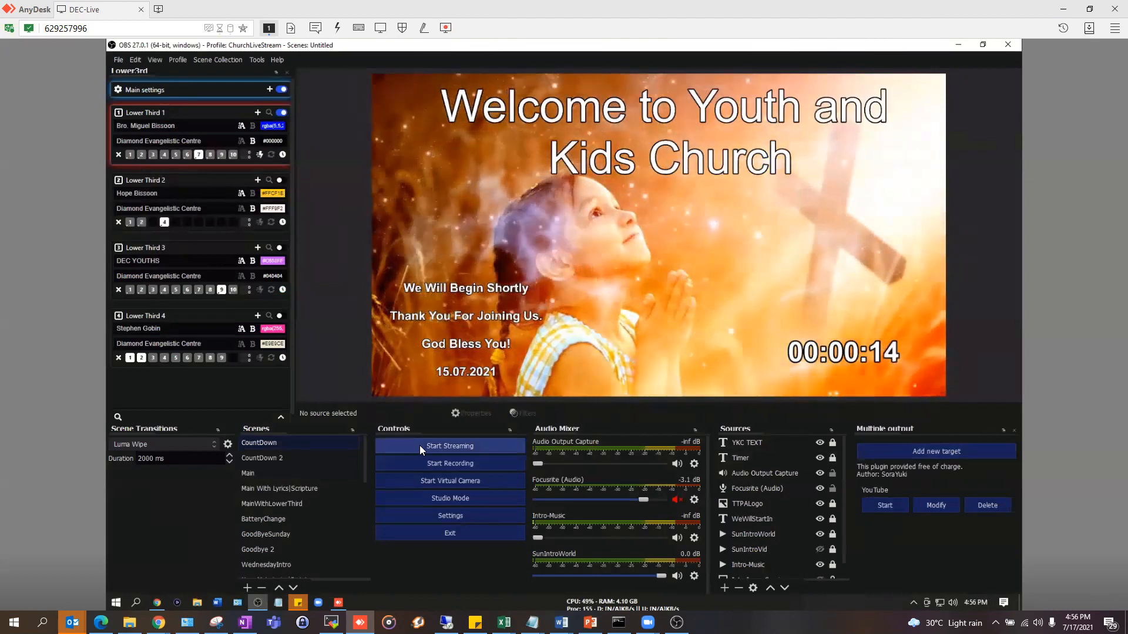
- Turn on Studio Mode in the remote OBS and switch to the OBS-Zoom.drawio diagram in the local Chrome browser
{"action": "left_click", "coordinate": [449, 499]}
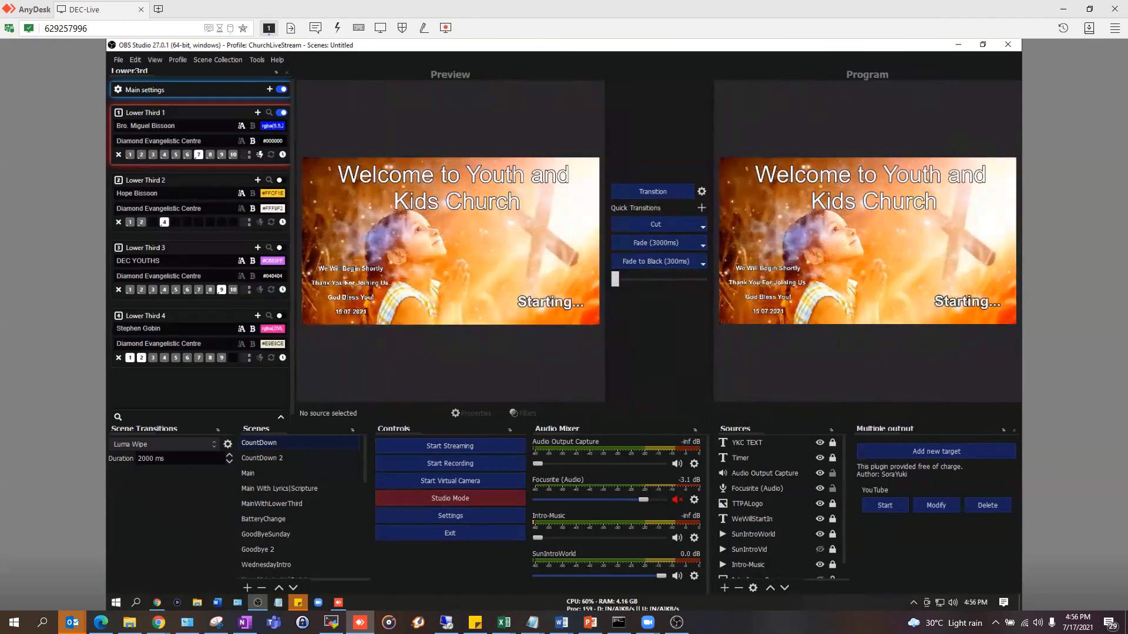
{"action": "key", "text": "alt+Tab"}
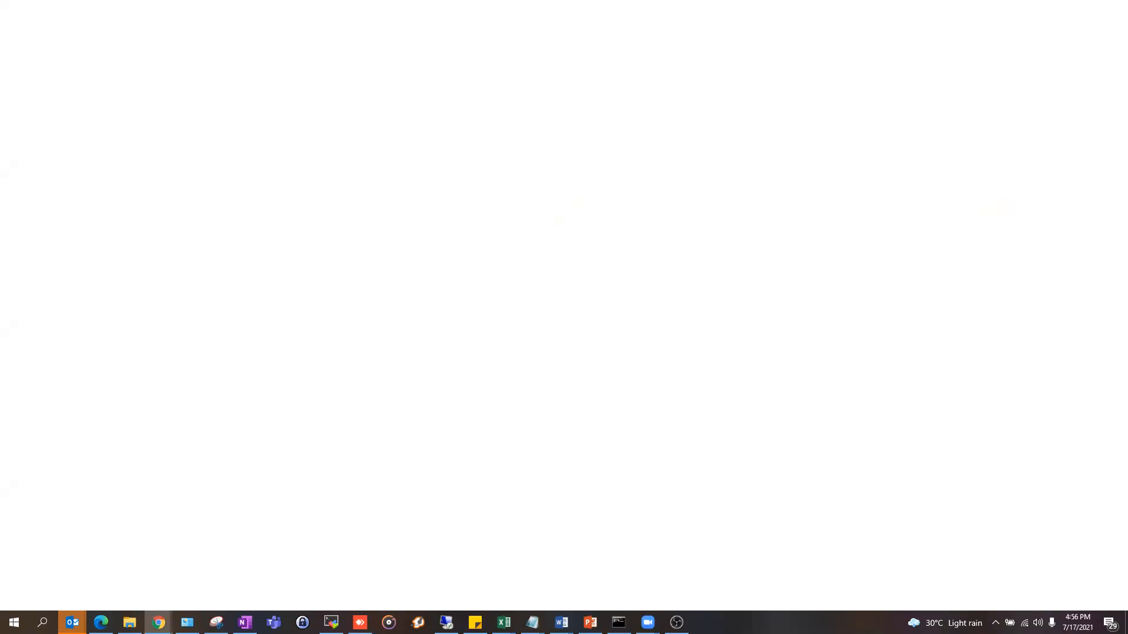
{"action": "key", "text": "alt+Tab"}
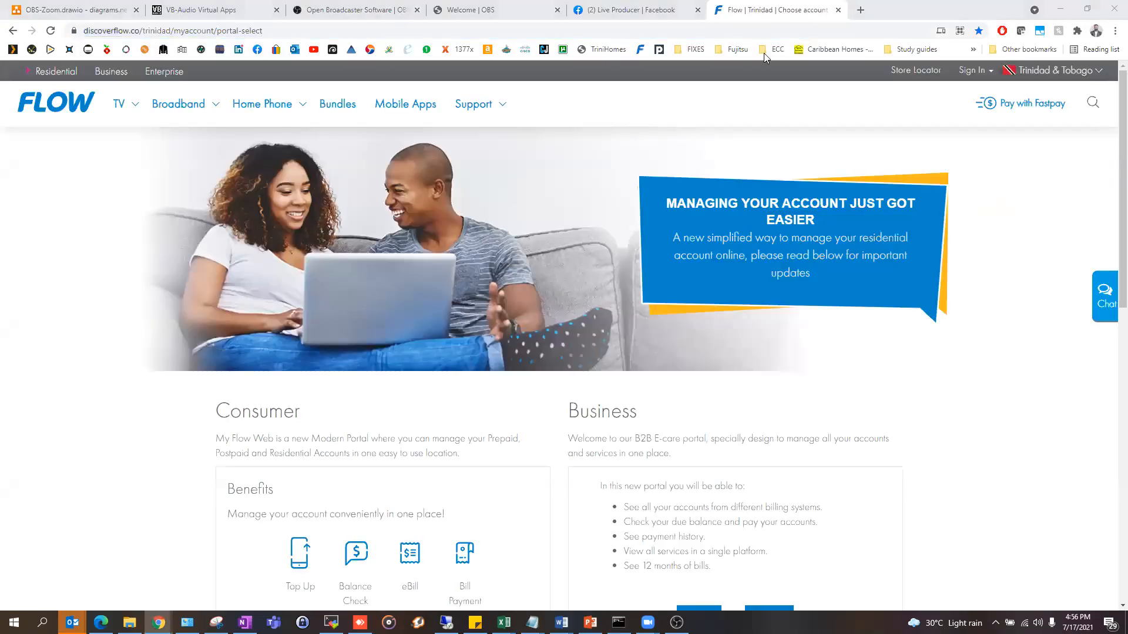
{"action": "left_click", "coordinate": [74, 10]}
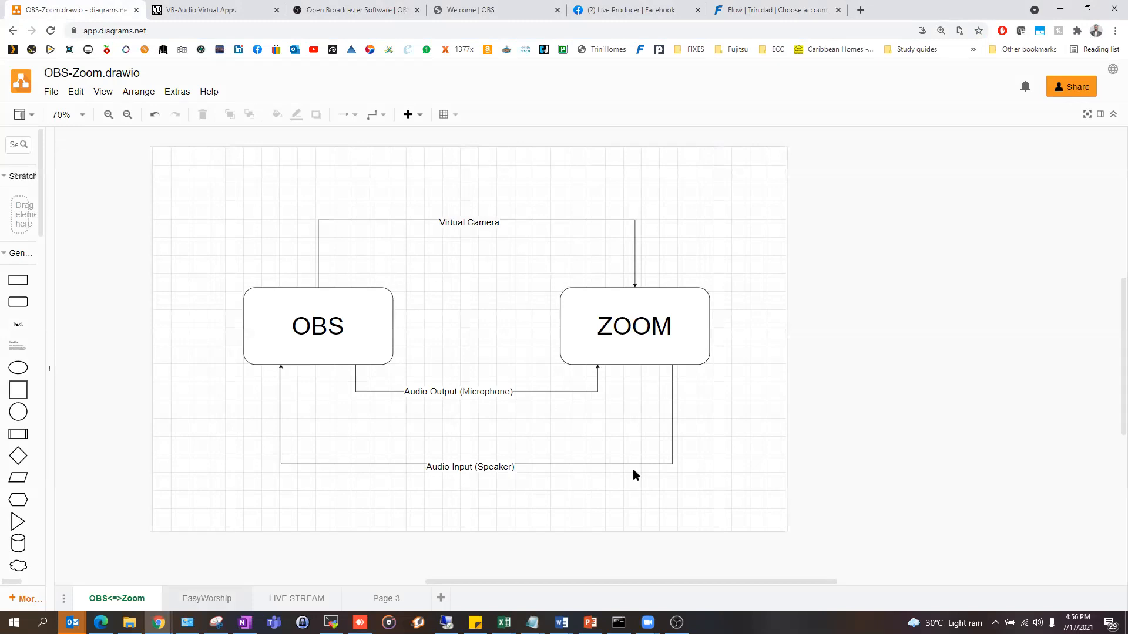
- Open the EasyWorship page of the diagram and single out the DEC LAPTOP and its connector to examine the display wiring
{"action": "left_click", "coordinate": [206, 598]}
{"action": "scroll", "coordinate": [353, 410], "scroll_direction": "down", "scroll_amount": 1}
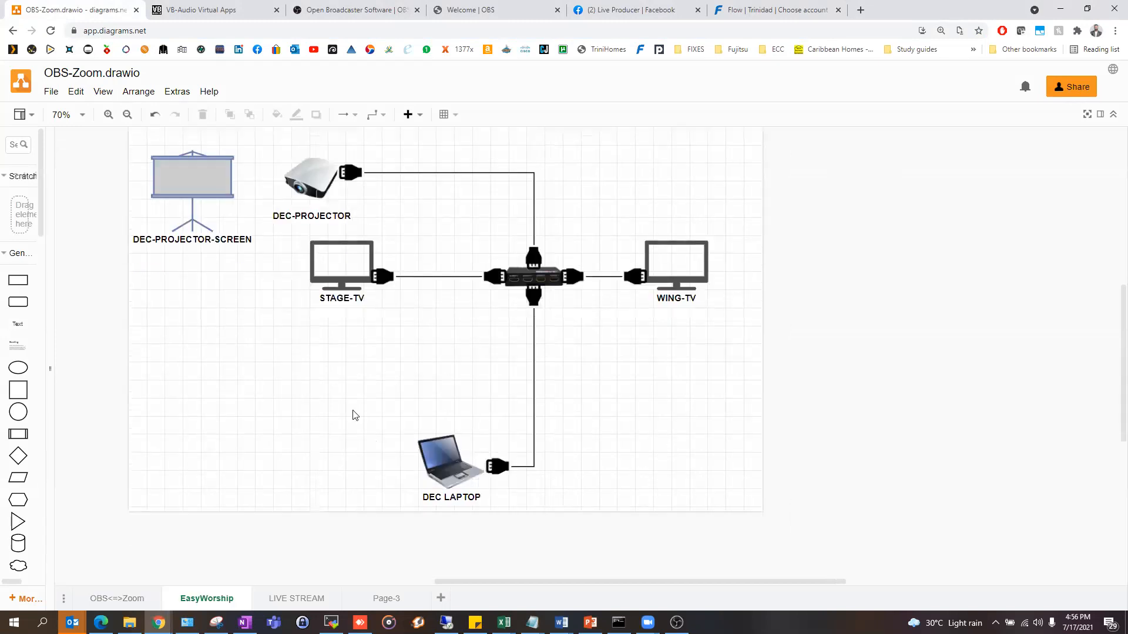
{"action": "left_click_drag", "start_coordinate": [604, 523], "coordinate": [592, 497]}
{"action": "left_click", "coordinate": [385, 457]}
{"action": "left_click_drag", "start_coordinate": [343, 419], "coordinate": [592, 508]}
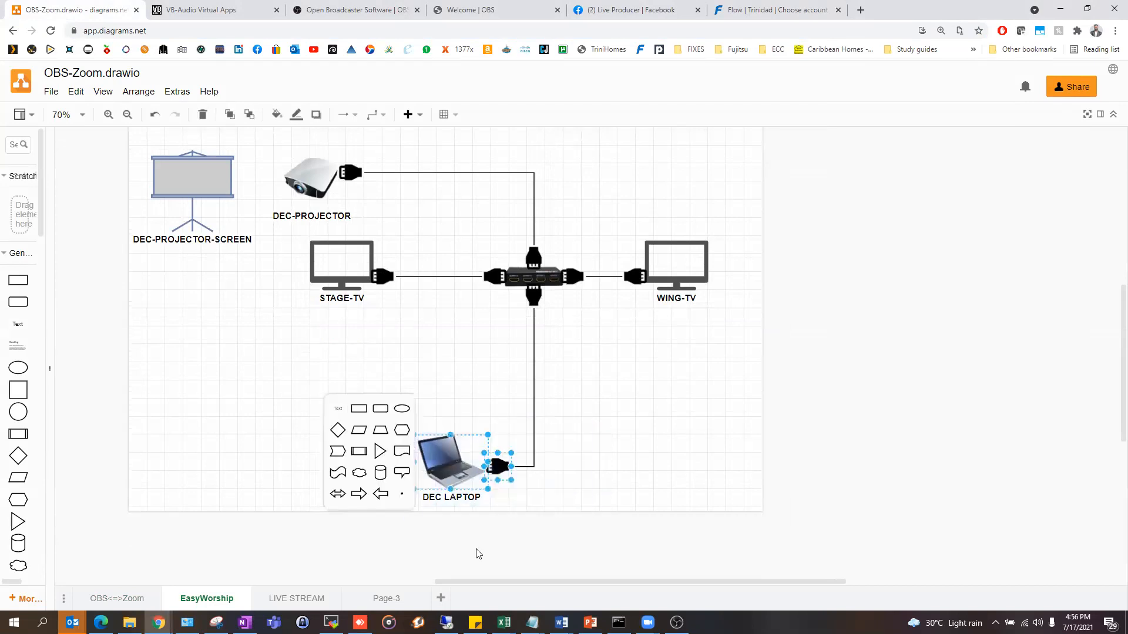
{"action": "left_click", "coordinate": [460, 502]}
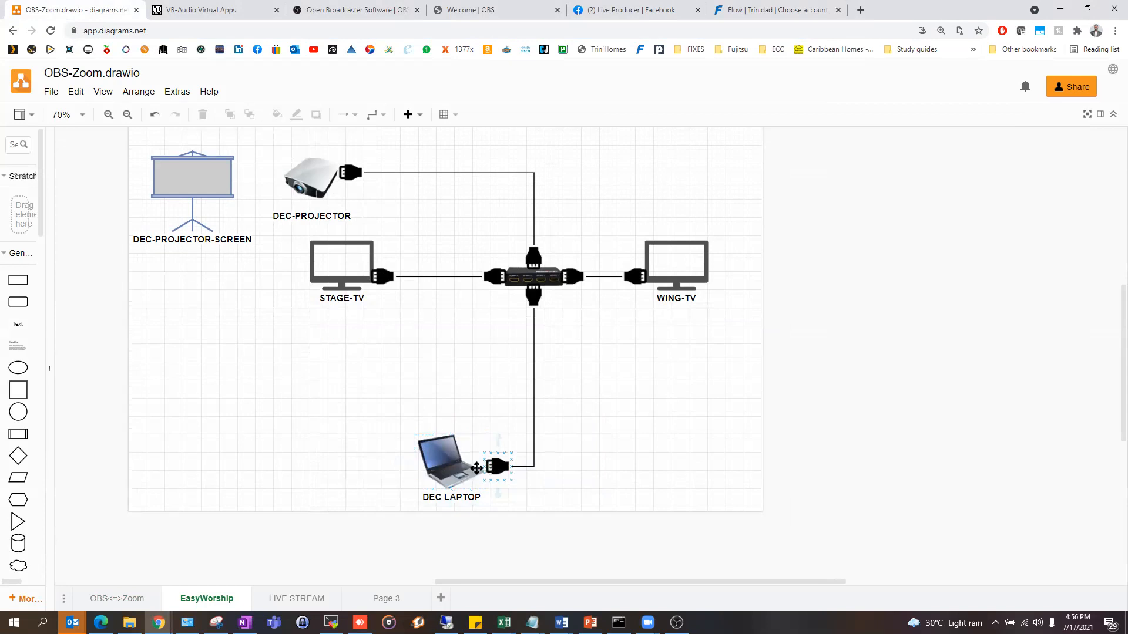
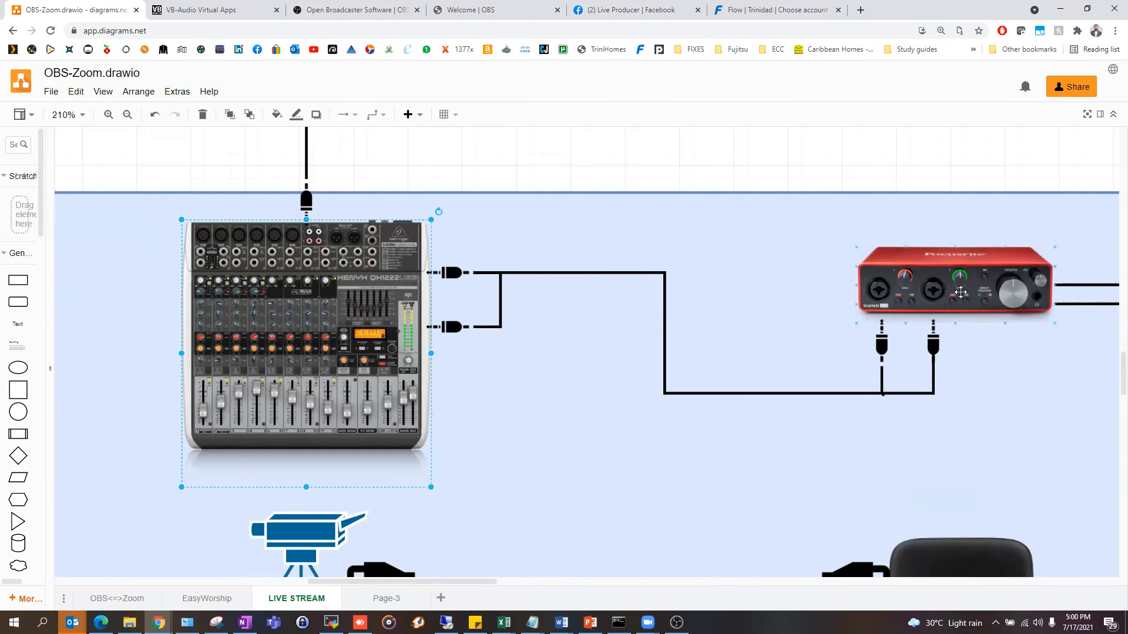
- Select the Focusrite interface on the LIVE STREAM page and examine its mixer inputs, headphone output and outgoing line
{"action": "left_click", "coordinate": [870, 290]}
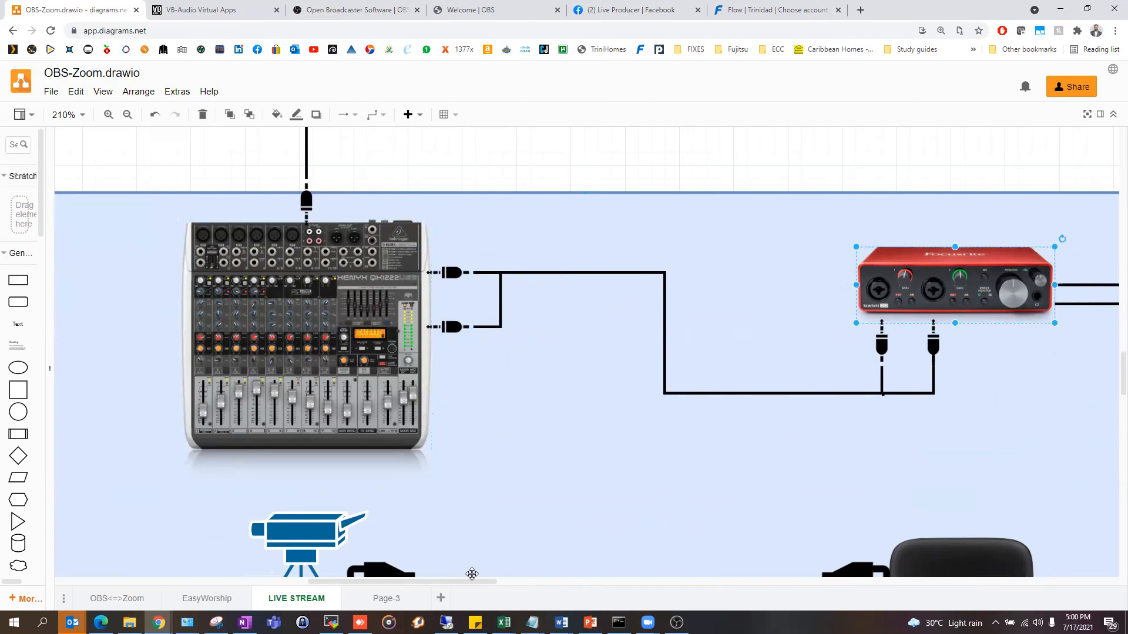
{"action": "left_click_drag", "start_coordinate": [568, 583], "coordinate": [474, 574]}
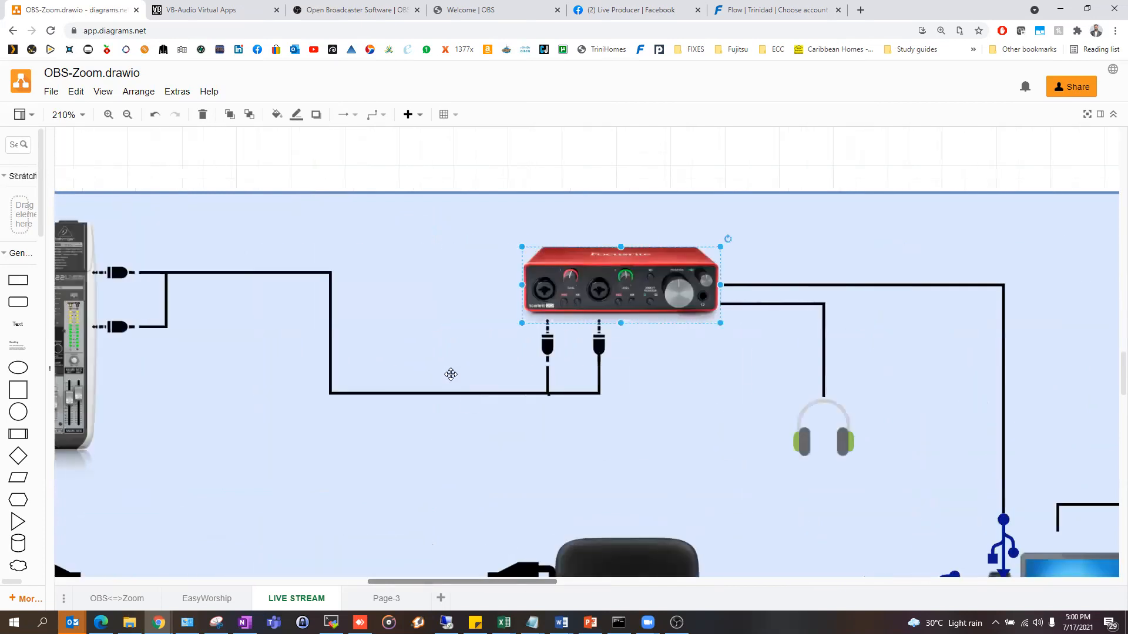
{"action": "scroll", "coordinate": [491, 385], "scroll_direction": "up", "scroll_amount": 2}
{"action": "scroll", "coordinate": [517, 385], "scroll_direction": "up", "scroll_amount": 3}
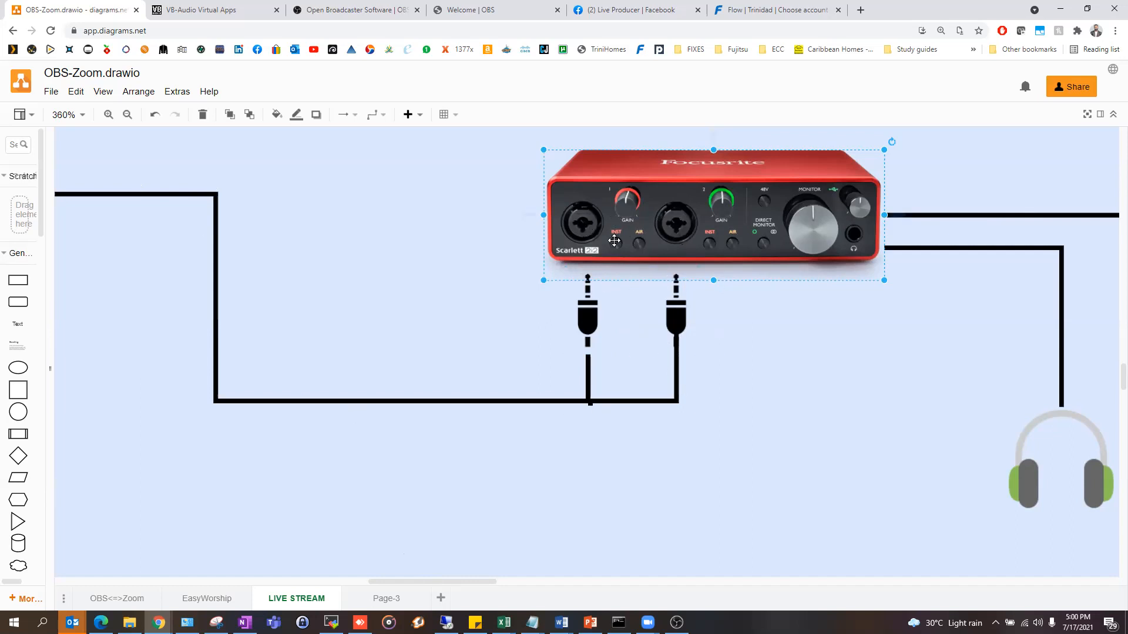
{"action": "scroll", "coordinate": [740, 350], "scroll_direction": "up", "scroll_amount": 2}
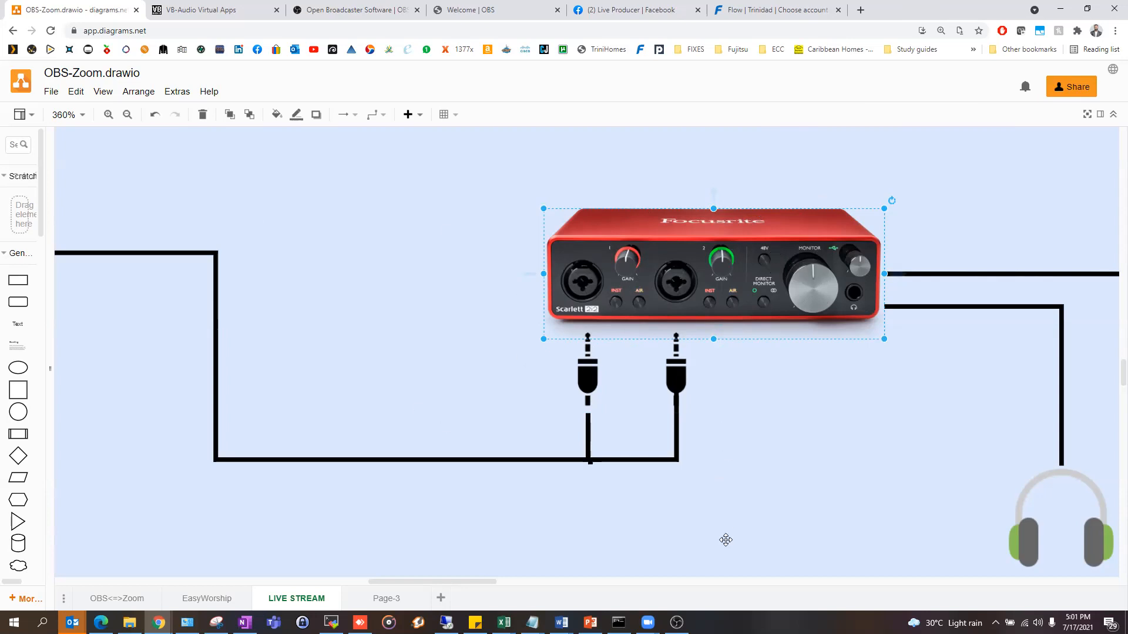
{"action": "left_click_drag", "start_coordinate": [455, 579], "coordinate": [486, 580]}
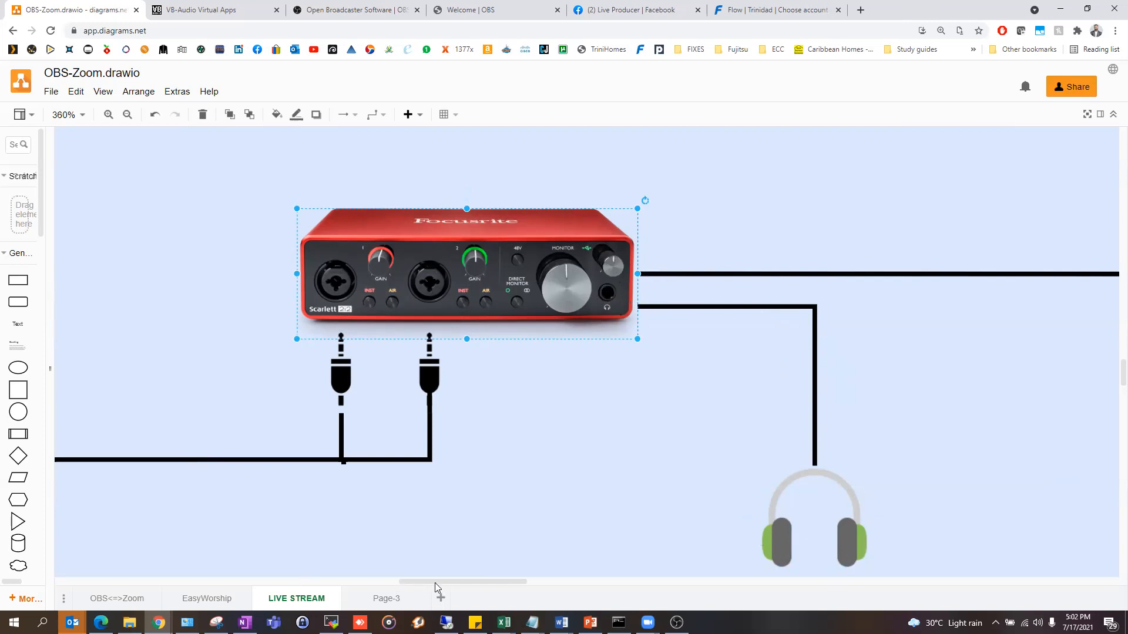
{"action": "left_click_drag", "start_coordinate": [437, 580], "coordinate": [463, 565]}
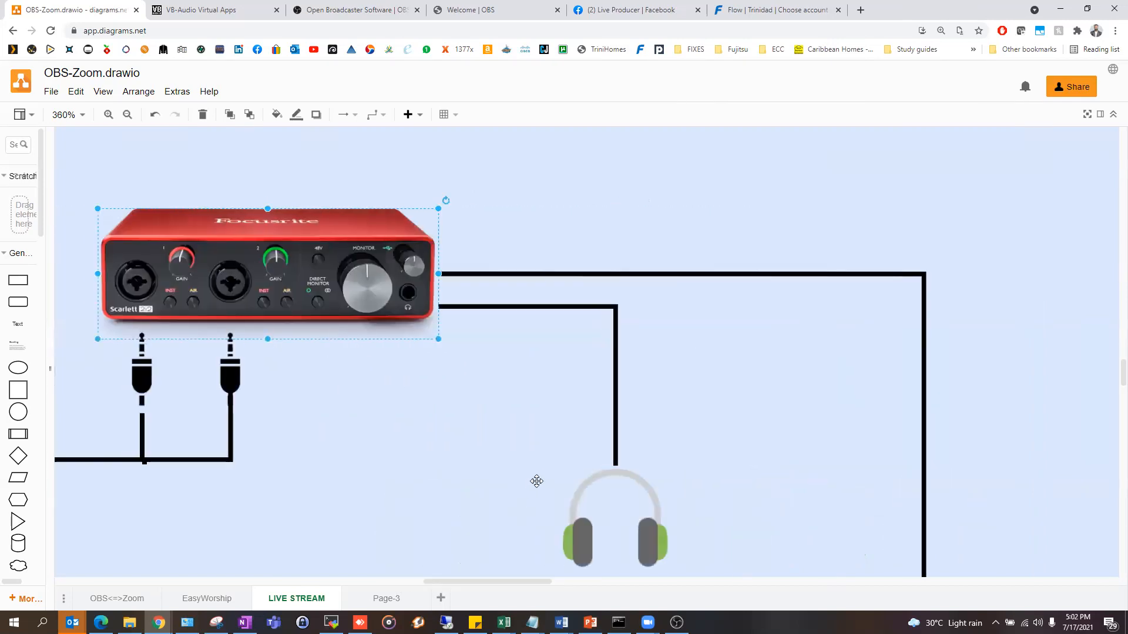
- Follow the Focusrite's USB line through the BACK area and examine the connections arriving at DEC-DESKTOP
{"action": "scroll", "coordinate": [536, 481], "scroll_direction": "down", "scroll_amount": 2}
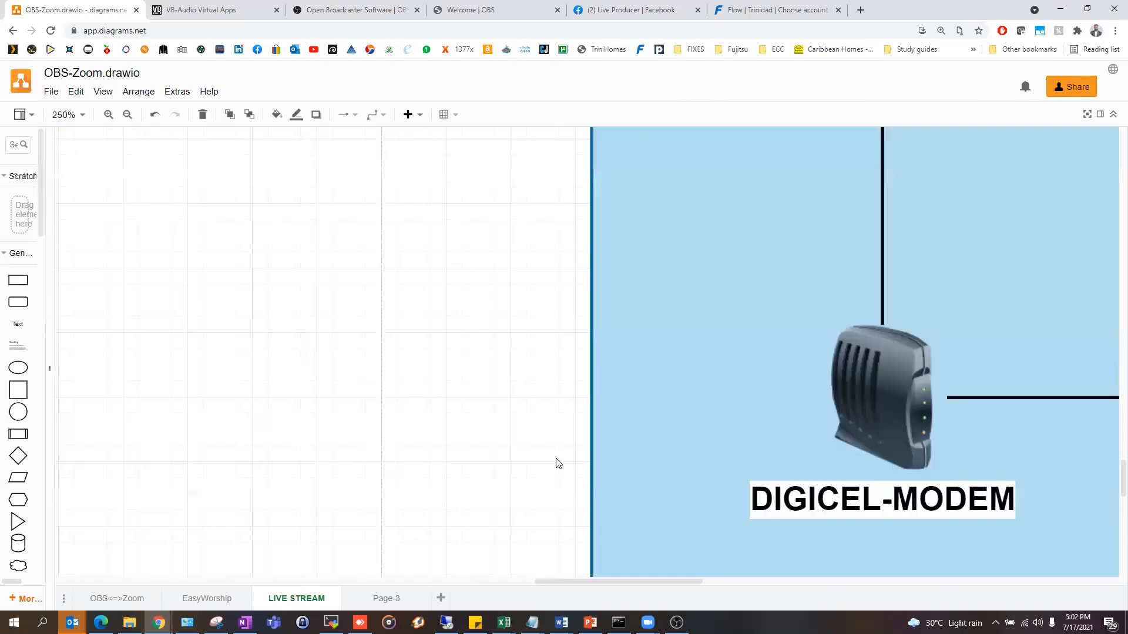
{"action": "scroll", "coordinate": [553, 453], "scroll_direction": "up", "scroll_amount": 10}
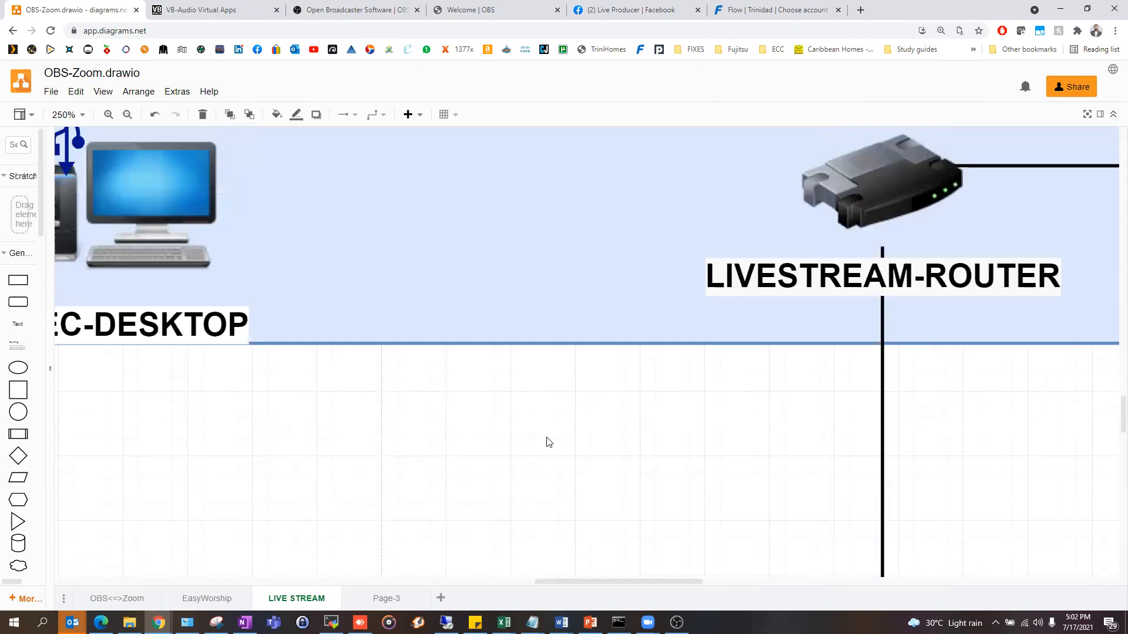
{"action": "scroll", "coordinate": [547, 440], "scroll_direction": "up", "scroll_amount": 6}
{"action": "scroll", "coordinate": [537, 440], "scroll_direction": "down", "scroll_amount": 6}
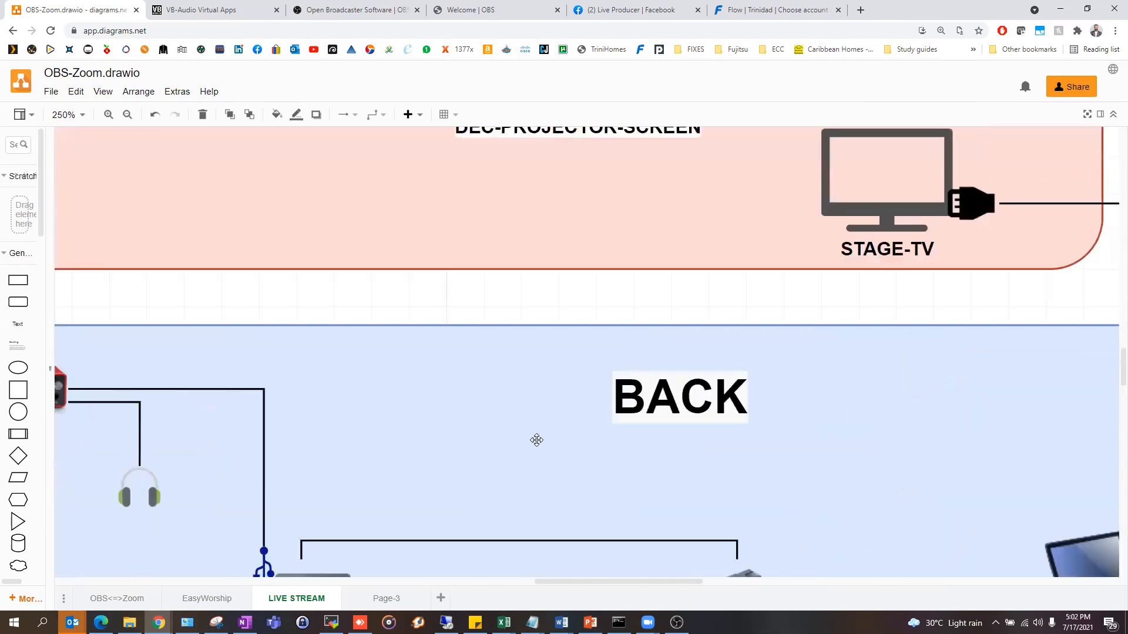
{"action": "scroll", "coordinate": [461, 484], "scroll_direction": "down", "scroll_amount": 2}
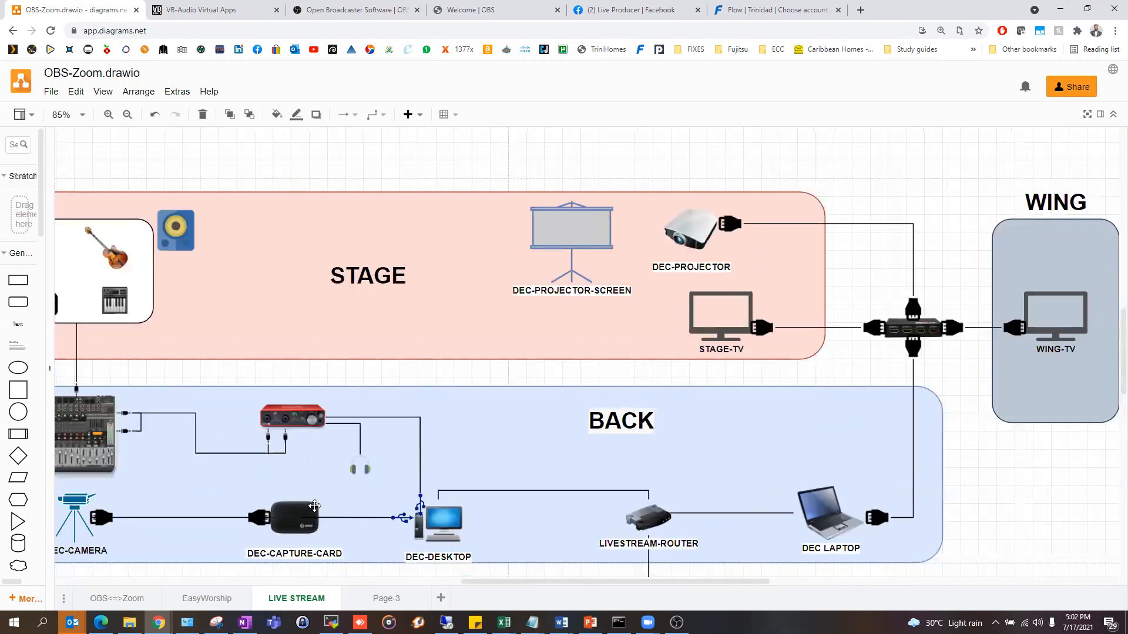
{"action": "scroll", "coordinate": [325, 467], "scroll_direction": "up", "scroll_amount": 4}
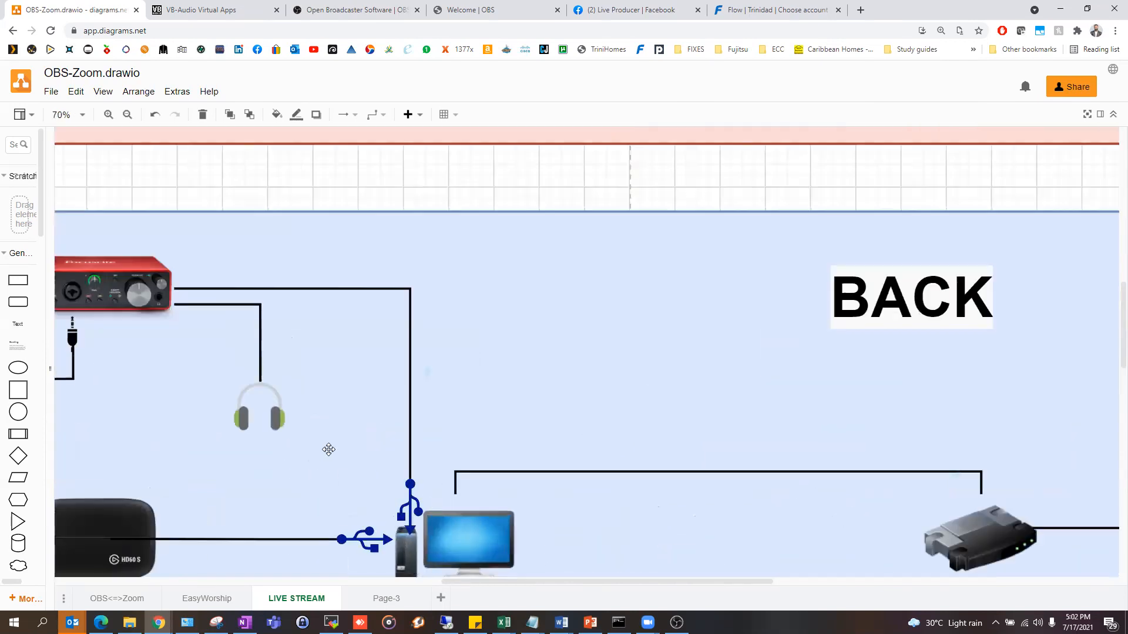
{"action": "scroll", "coordinate": [175, 235], "scroll_direction": "down", "scroll_amount": 3}
{"action": "scroll", "coordinate": [406, 272], "scroll_direction": "up", "scroll_amount": 1}
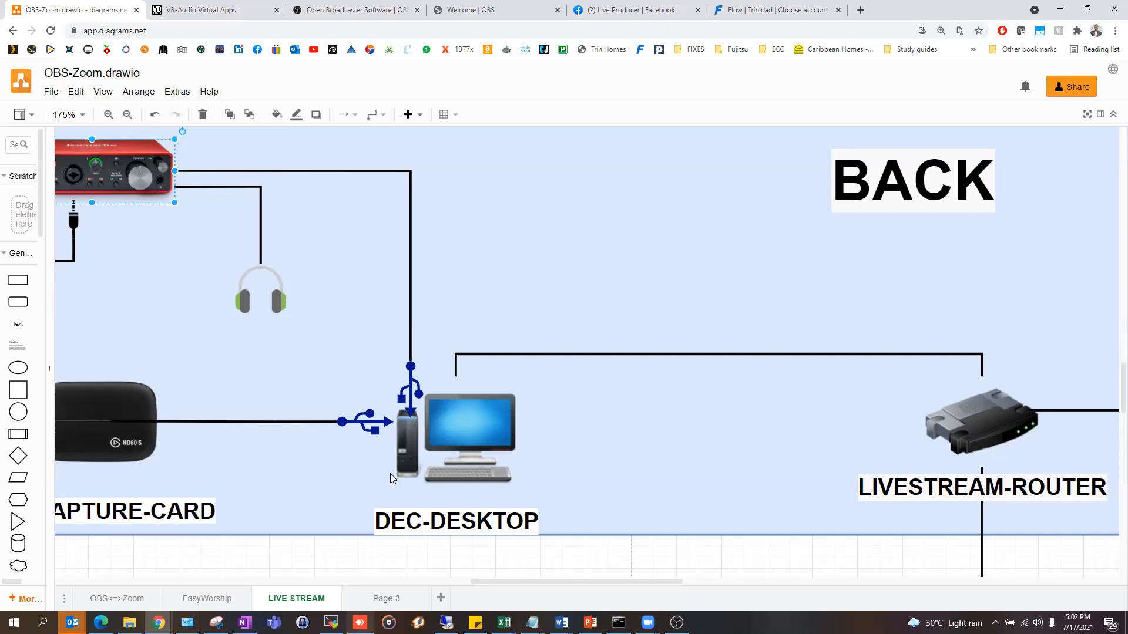
- Switch to the remote OBS in AnyDesk, select the YKC TEXT source and turn off Studio Mode
{"action": "key", "text": "alt+Tab"}
{"action": "scroll", "coordinate": [780, 513], "scroll_direction": "down", "scroll_amount": 1}
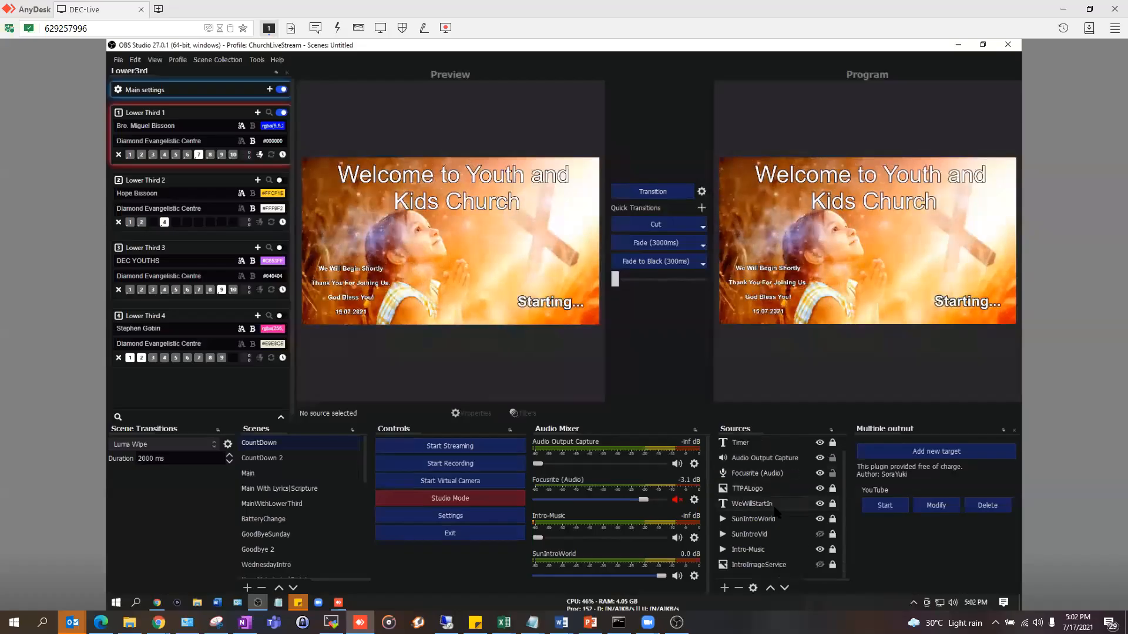
{"action": "left_click", "coordinate": [767, 505]}
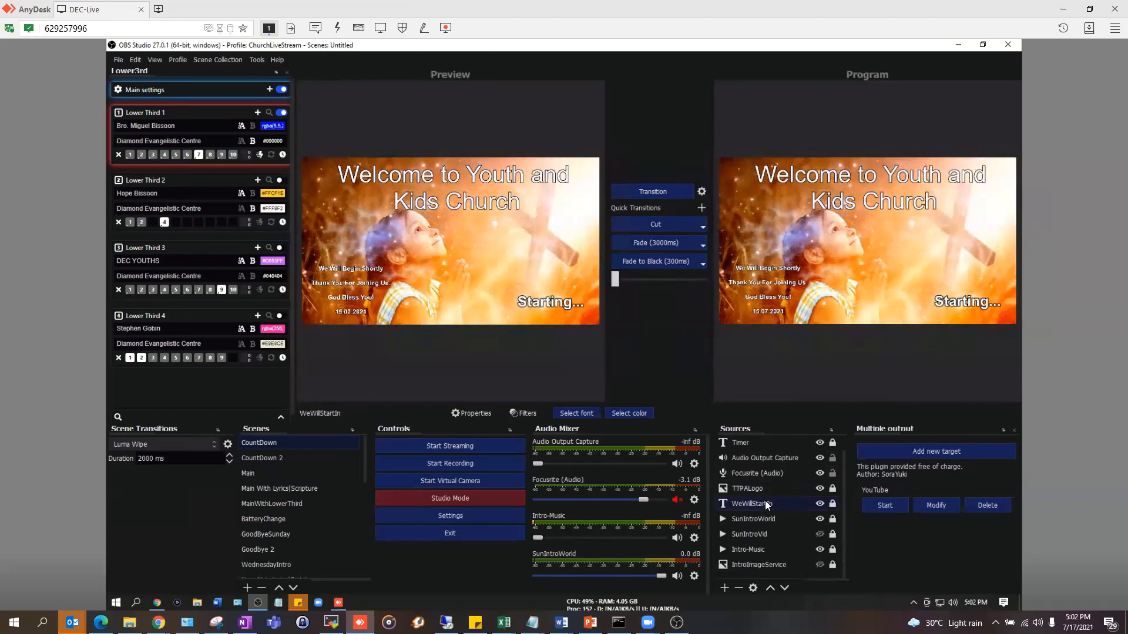
{"action": "scroll", "coordinate": [765, 500], "scroll_direction": "up", "scroll_amount": 1}
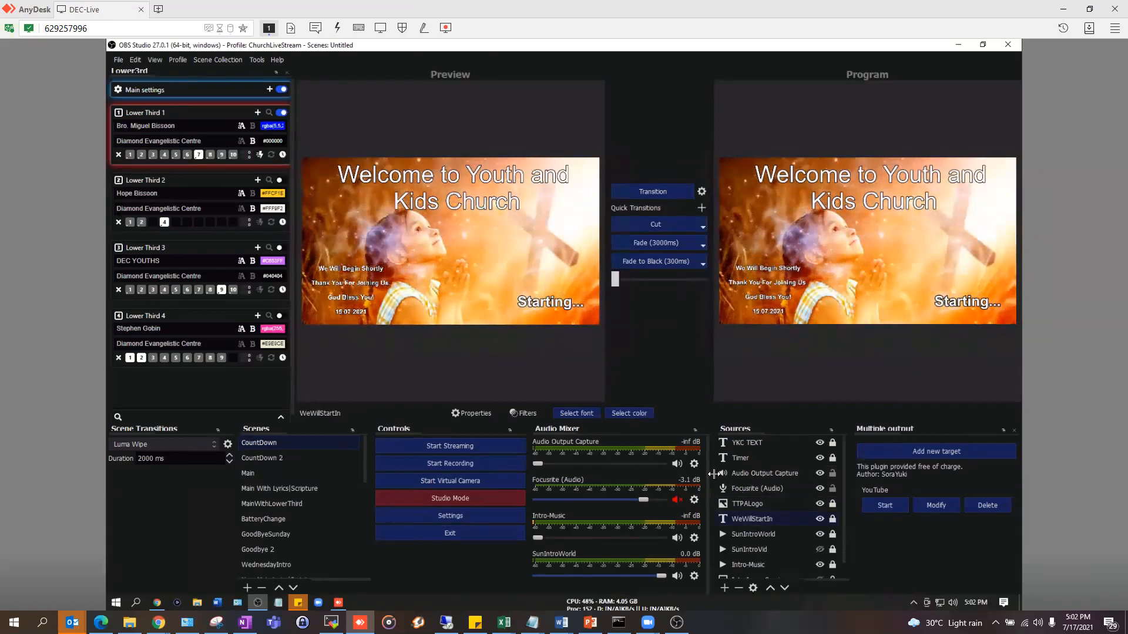
{"action": "left_click", "coordinate": [751, 441]}
{"action": "left_click", "coordinate": [427, 501]}
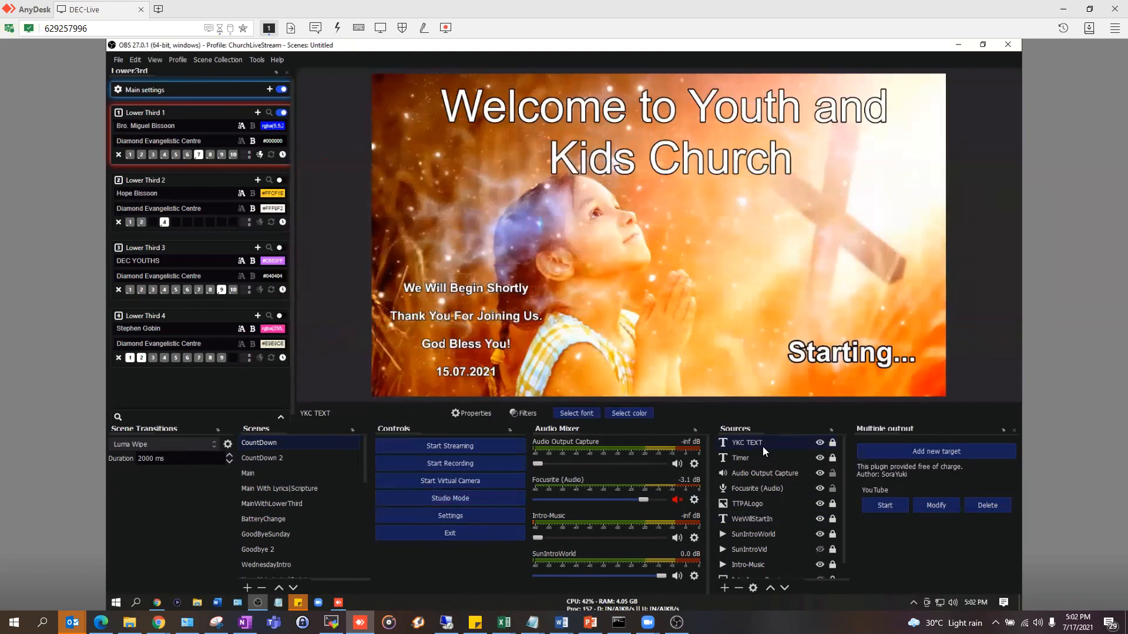
- Toggle the YKC TEXT source's visibility off and on, and view its text properties without changing them
{"action": "left_click", "coordinate": [820, 443]}
{"action": "left_click", "coordinate": [819, 443]}
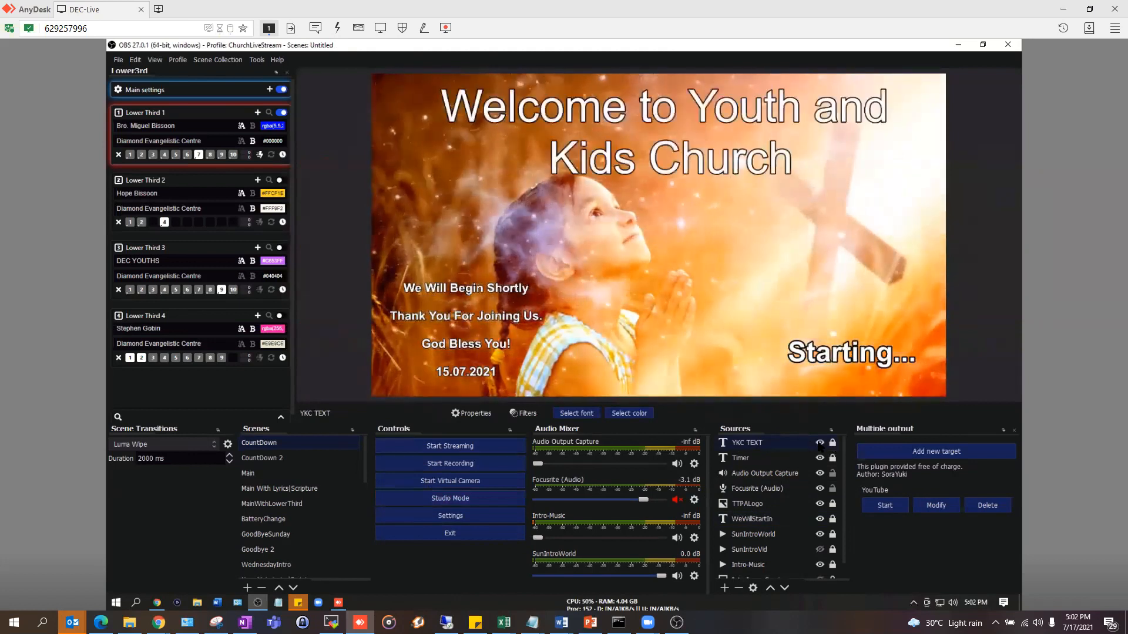
{"action": "left_click", "coordinate": [819, 443]}
{"action": "left_click", "coordinate": [820, 443]}
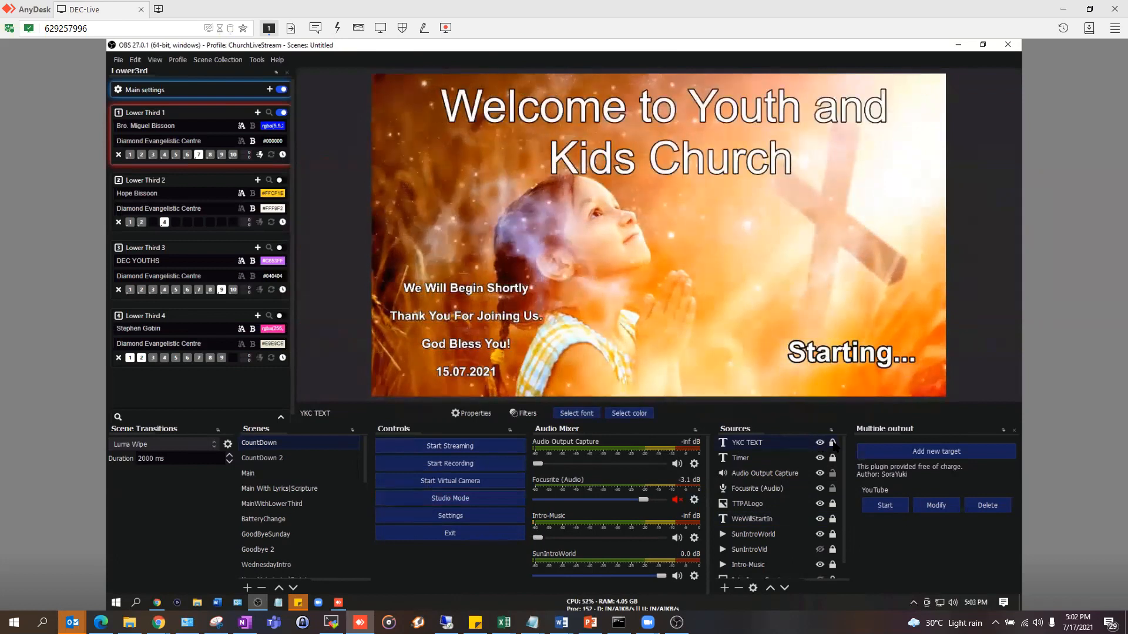
{"action": "double_click", "coordinate": [755, 442]}
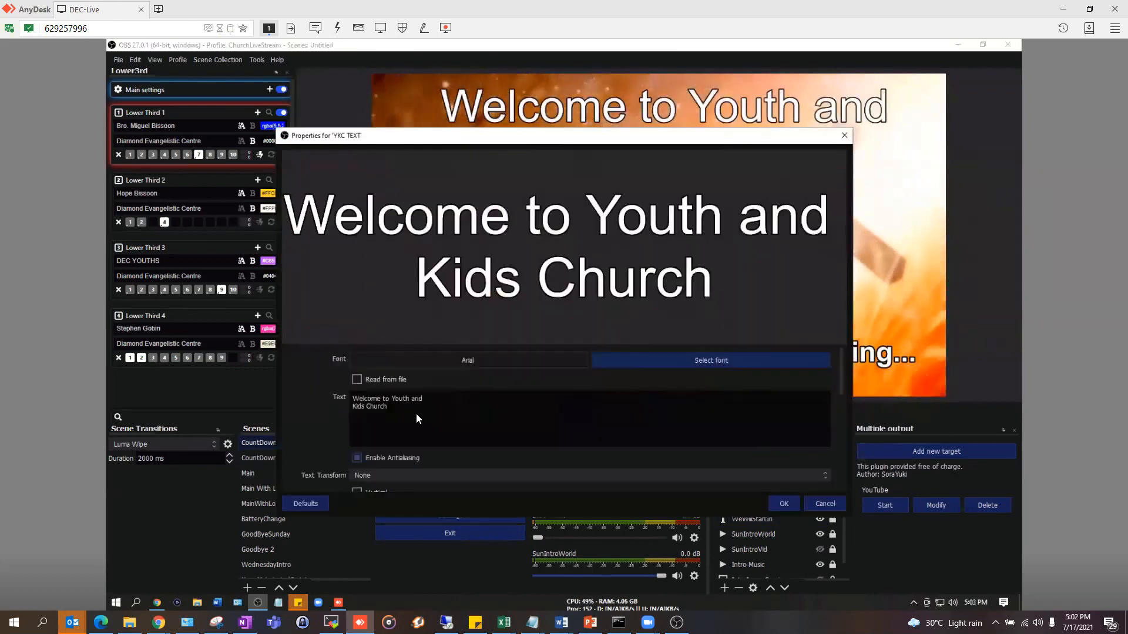
{"action": "left_click", "coordinate": [815, 505]}
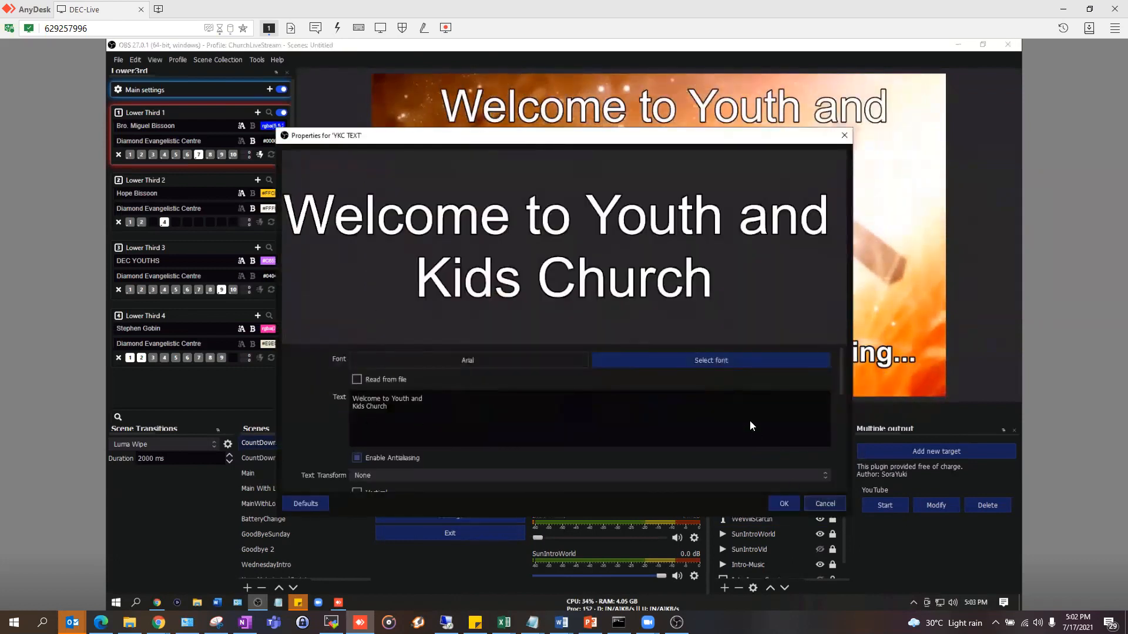
- Hide the Timer source and show it again to restart the countdown
{"action": "left_click", "coordinate": [736, 458]}
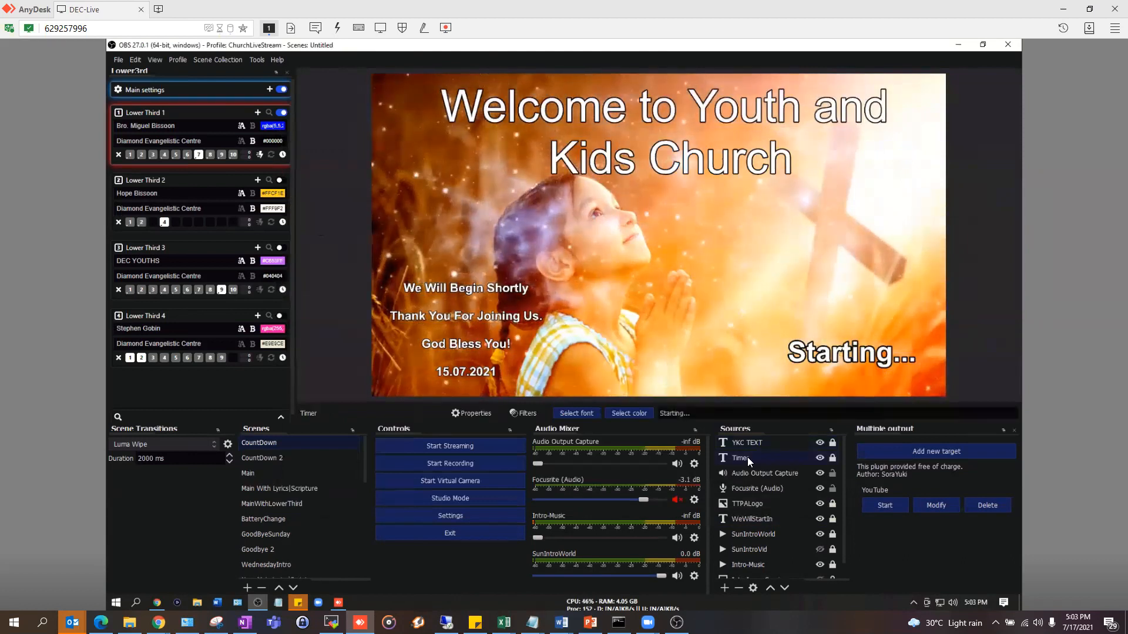
{"action": "left_click", "coordinate": [820, 458]}
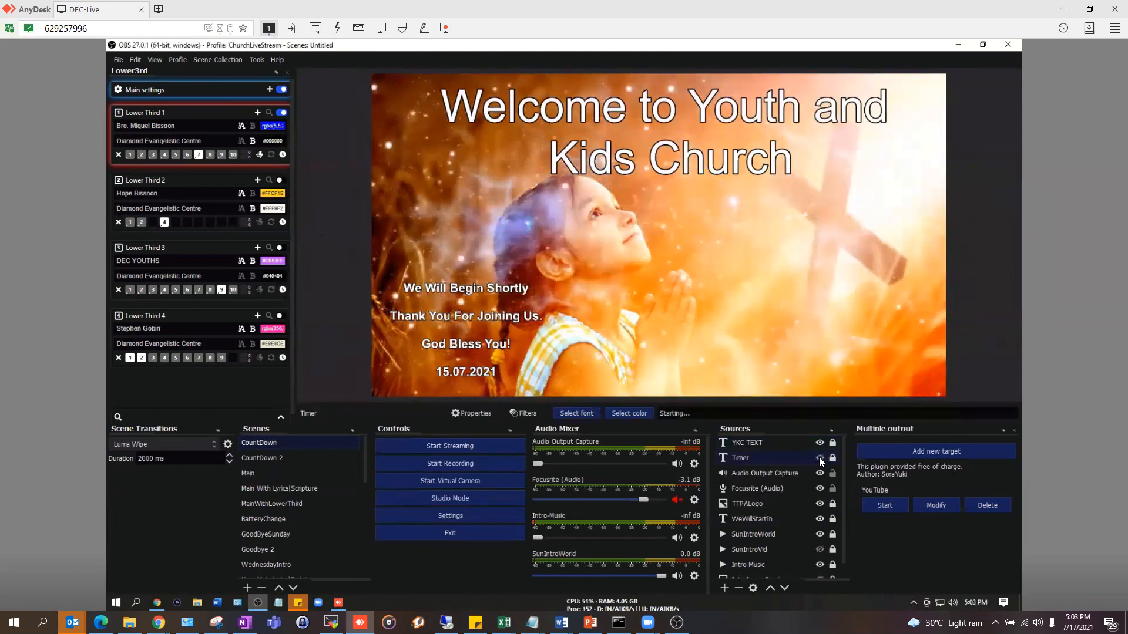
{"action": "left_click", "coordinate": [820, 457]}
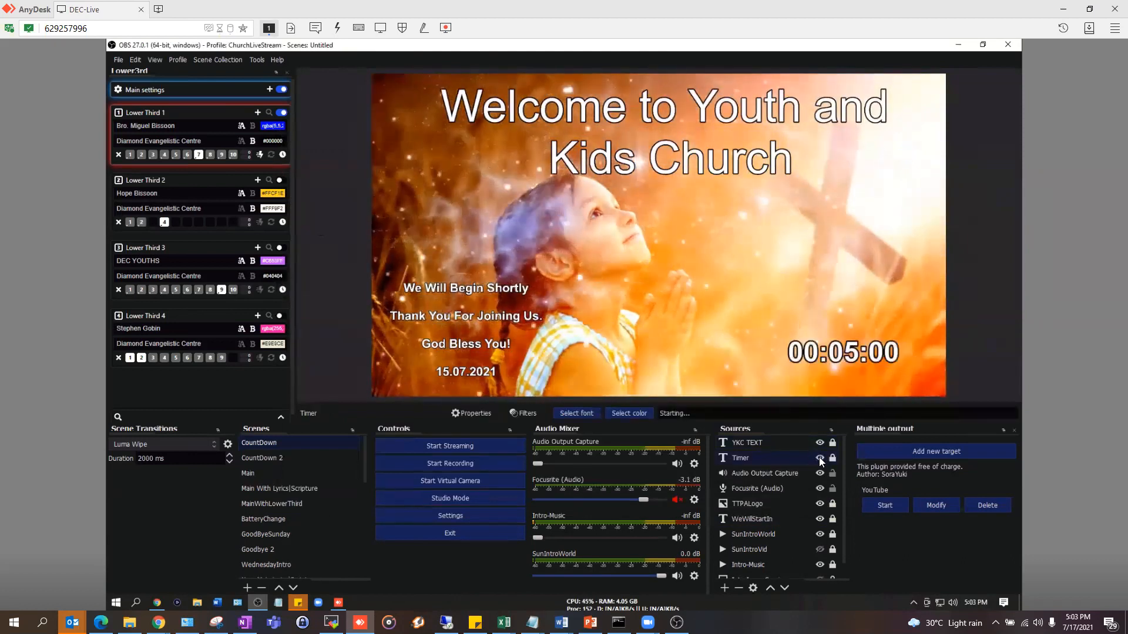
- Open the Timer source's properties, review its text, colour and outline settings, and close them without changes
{"action": "double_click", "coordinate": [765, 459]}
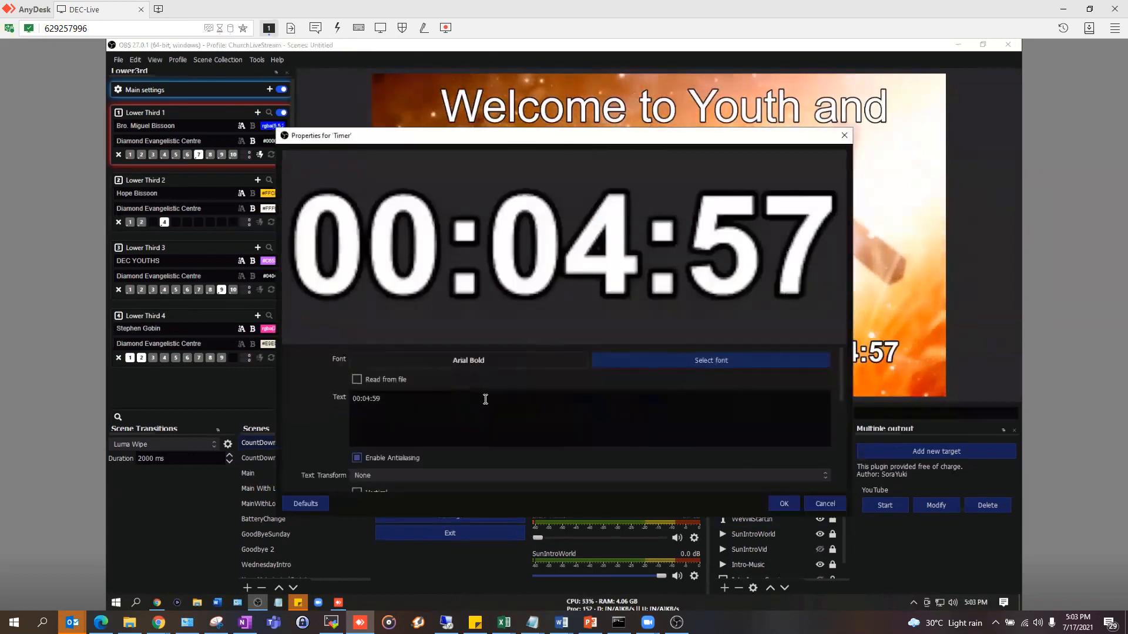
{"action": "scroll", "coordinate": [486, 398], "scroll_direction": "down", "scroll_amount": 1}
{"action": "scroll", "coordinate": [789, 404], "scroll_direction": "down", "scroll_amount": 5}
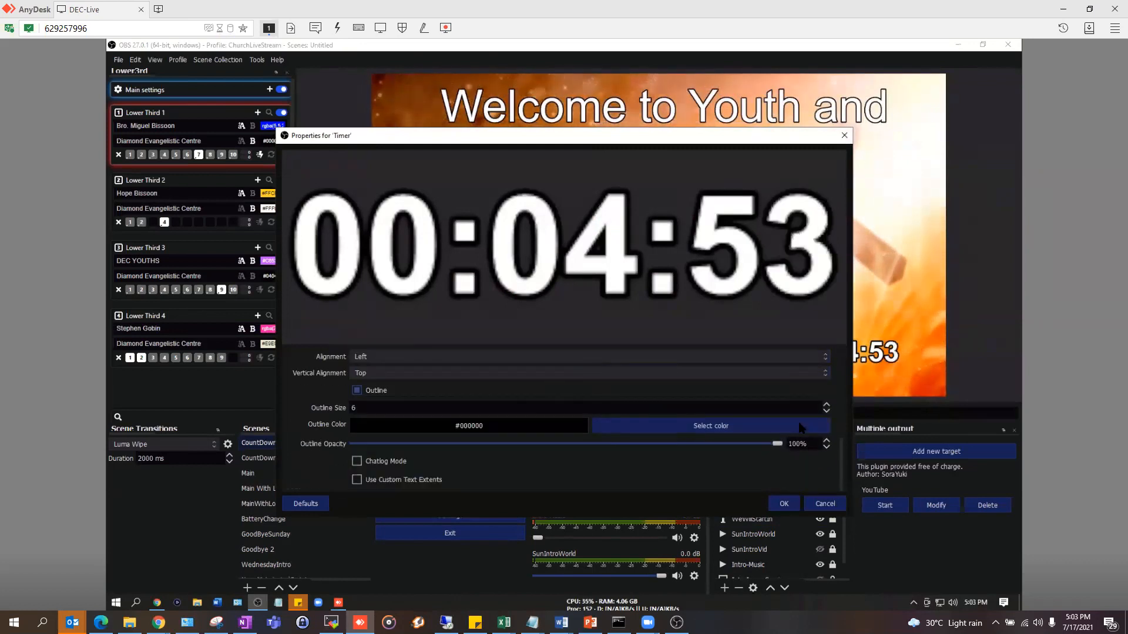
{"action": "scroll", "coordinate": [801, 427], "scroll_direction": "up", "scroll_amount": 4}
{"action": "scroll", "coordinate": [801, 427], "scroll_direction": "up", "scroll_amount": 3}
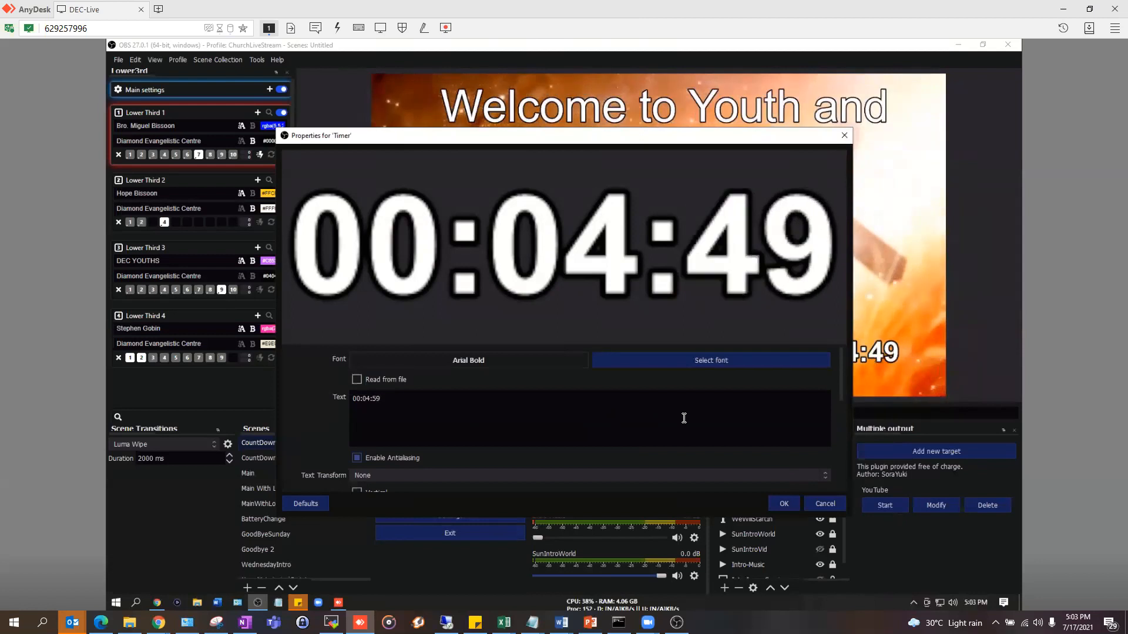
{"action": "scroll", "coordinate": [708, 416], "scroll_direction": "down", "scroll_amount": 3}
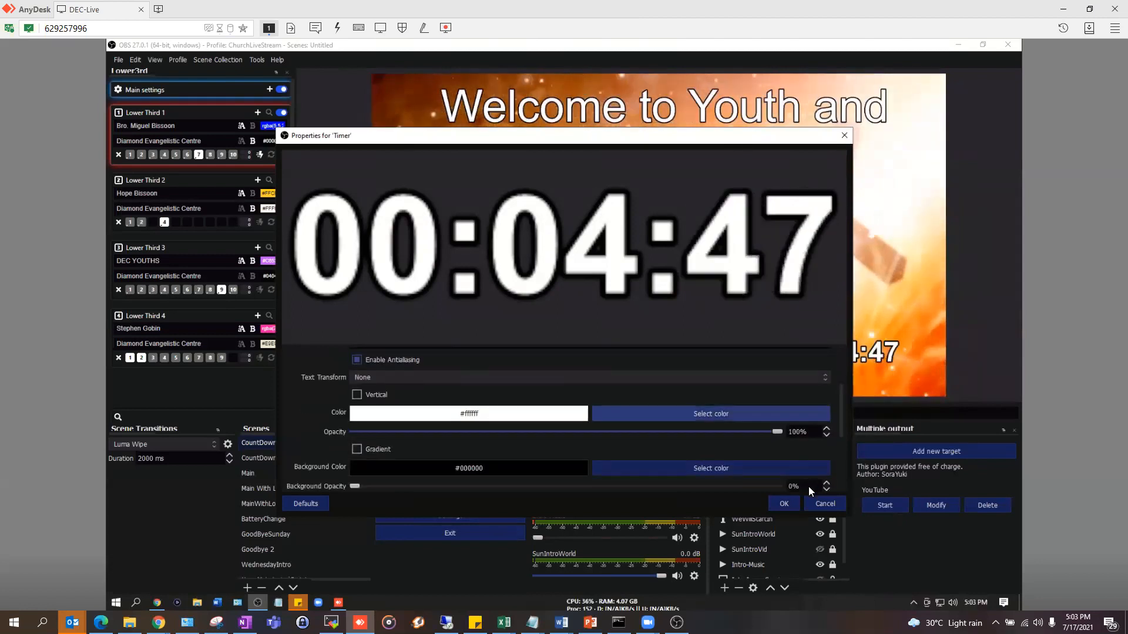
{"action": "left_click", "coordinate": [819, 505]}
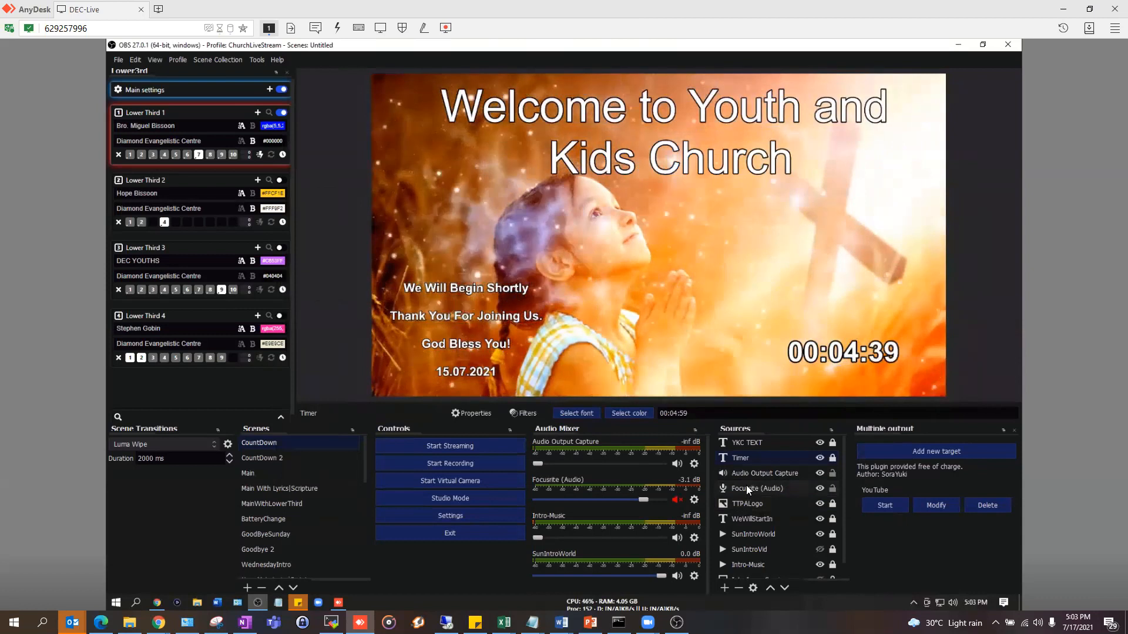
- Select the Focusrite (Audio) source and view its list of available devices without choosing another one
{"action": "scroll", "coordinate": [747, 492], "scroll_direction": "down", "scroll_amount": 1}
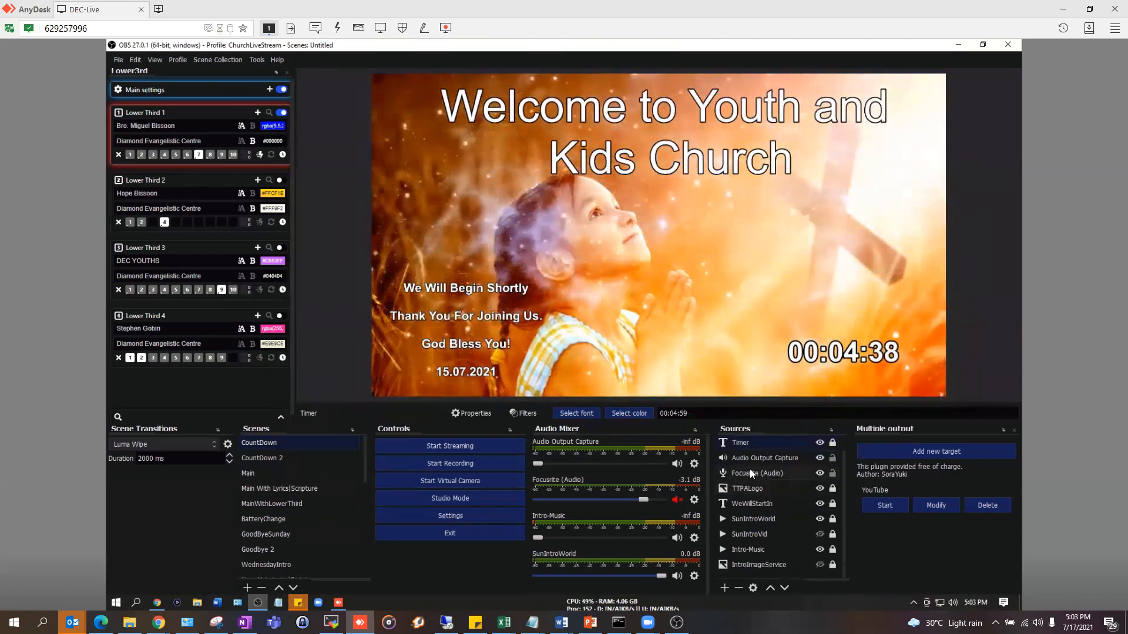
{"action": "left_click", "coordinate": [750, 473]}
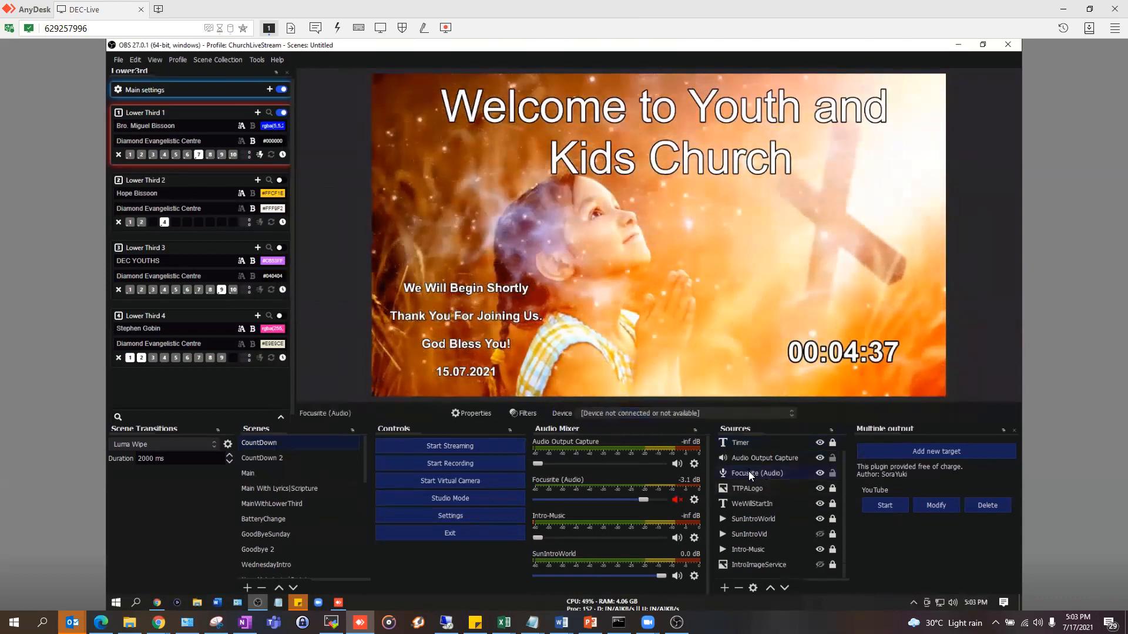
{"action": "left_click", "coordinate": [656, 415]}
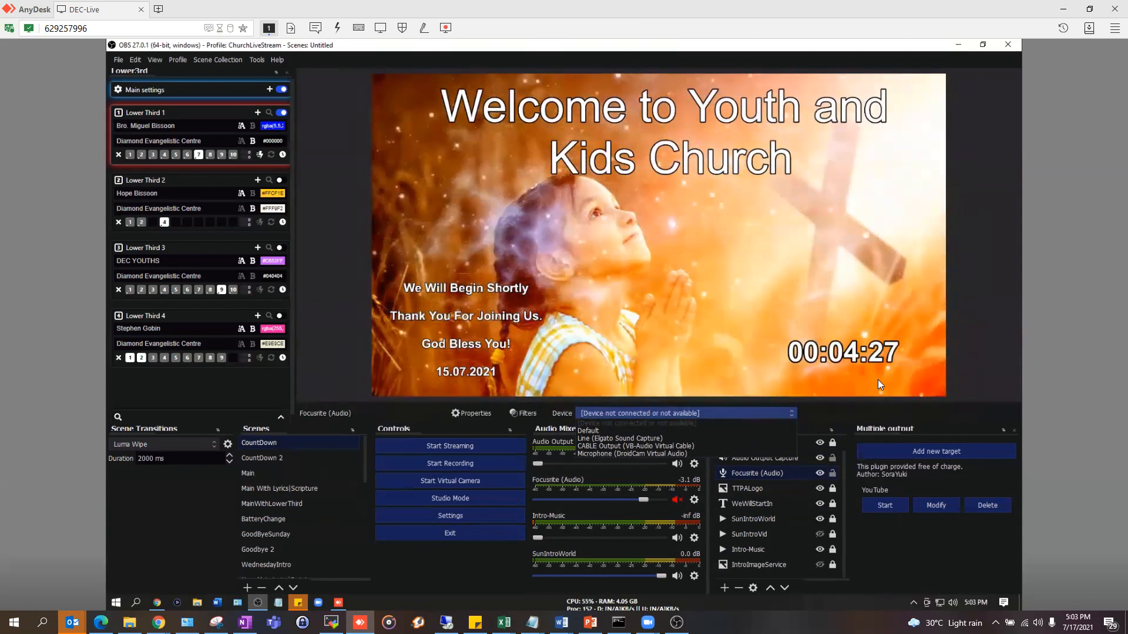
{"action": "left_click", "coordinate": [859, 387]}
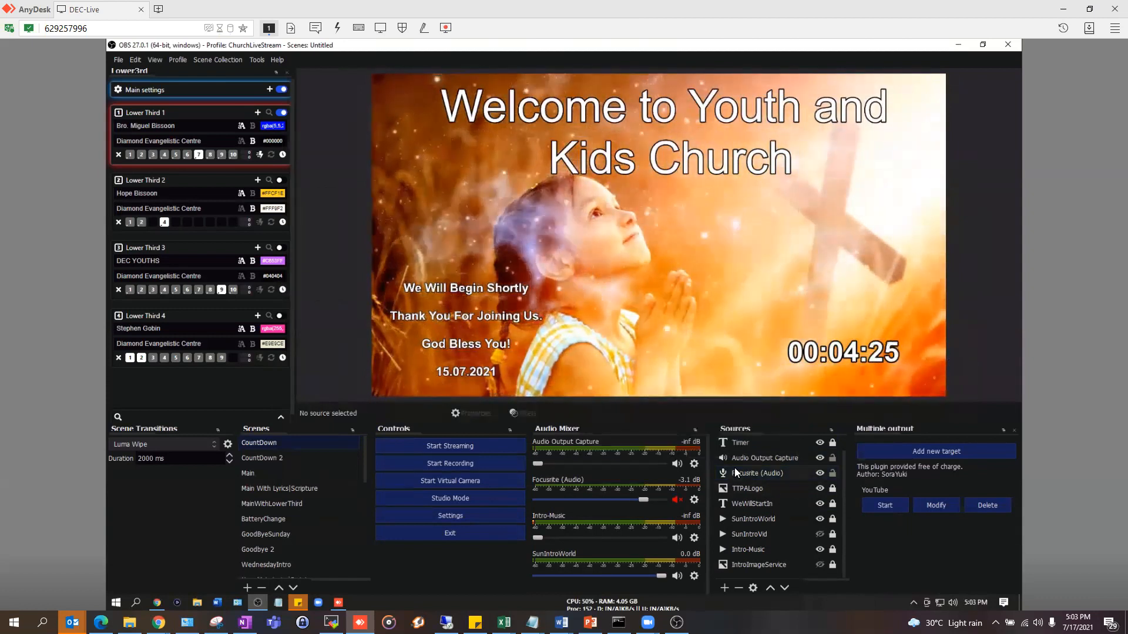
- Unmute Focusrite (Audio) in the audio mixer and set its volume to 0.0 dB
{"action": "left_click", "coordinate": [738, 469]}
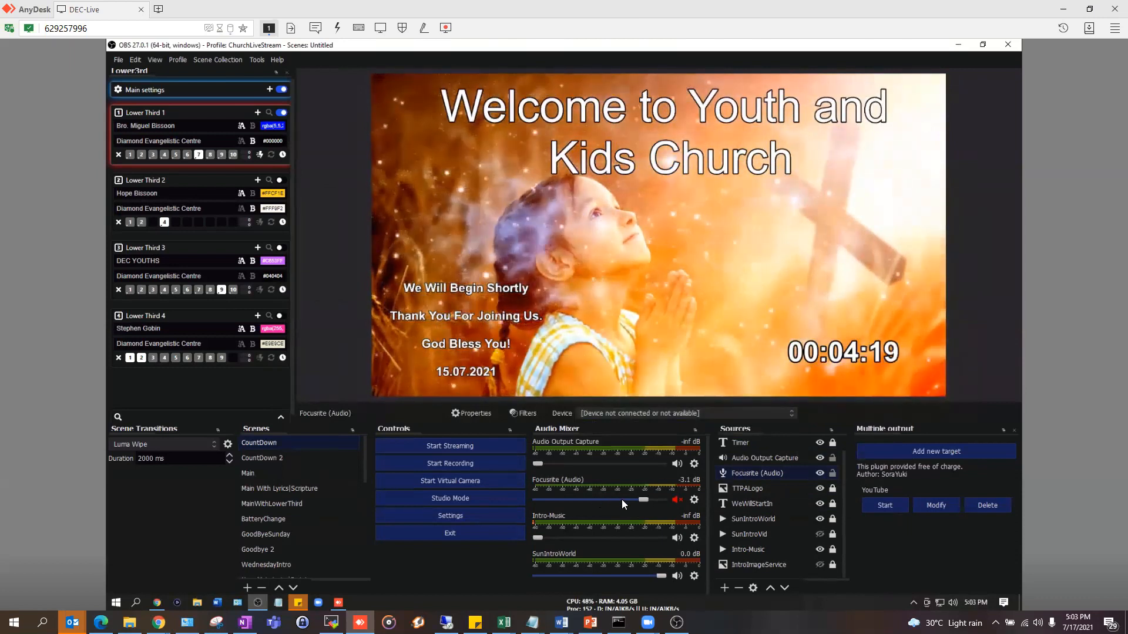
{"action": "left_click", "coordinate": [677, 500]}
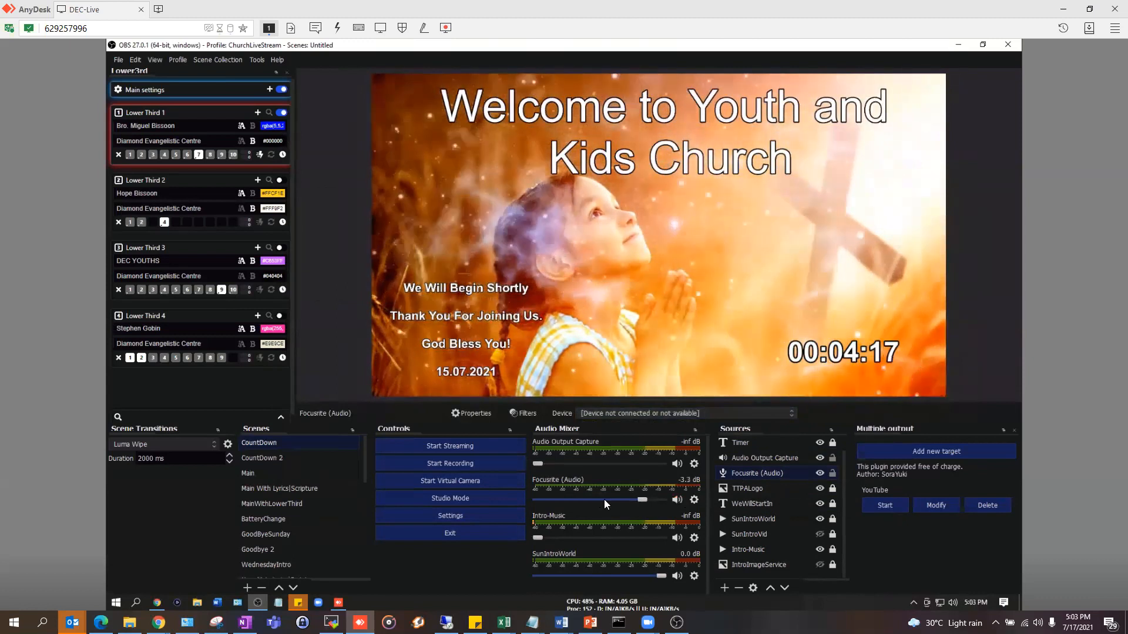
{"action": "left_click", "coordinate": [556, 500]}
{"action": "mouse_move", "coordinate": [657, 499]}
{"action": "left_mouse_down"}
{"action": "mouse_move", "coordinate": [576, 499]}
{"action": "mouse_move", "coordinate": [668, 502]}
{"action": "left_mouse_up"}
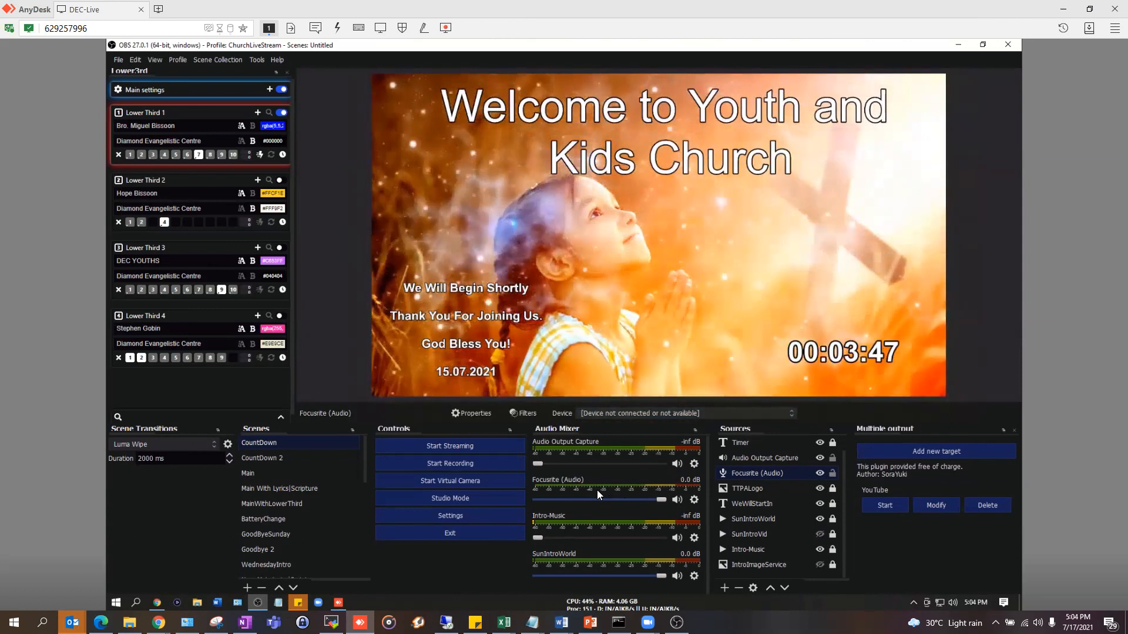
- Open the Focusrite (Audio) source's filters and review the Limiter, Compressor and Noise Suppression settings
{"action": "left_click_drag", "start_coordinate": [662, 500], "coordinate": [530, 501]}
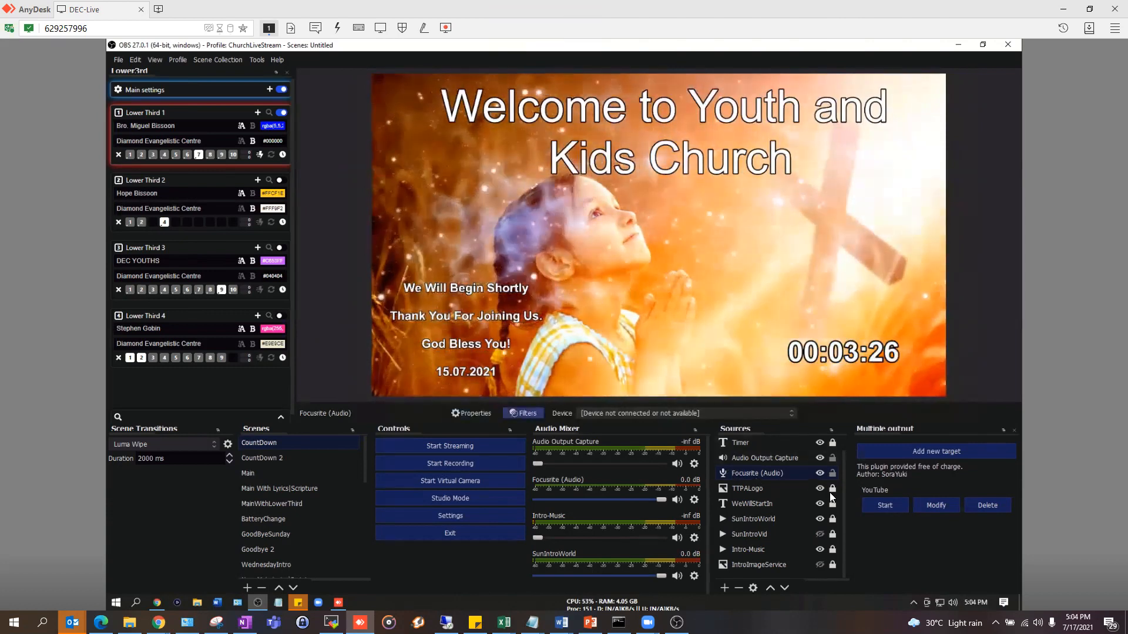
{"action": "left_click", "coordinate": [513, 413]}
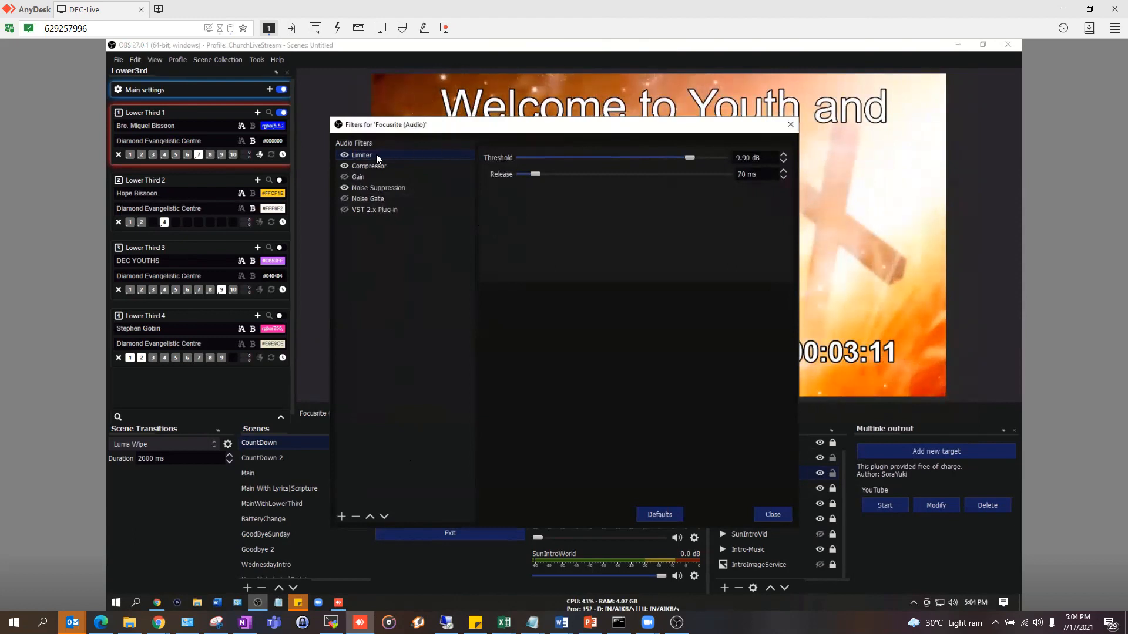
{"action": "left_click", "coordinate": [385, 168]}
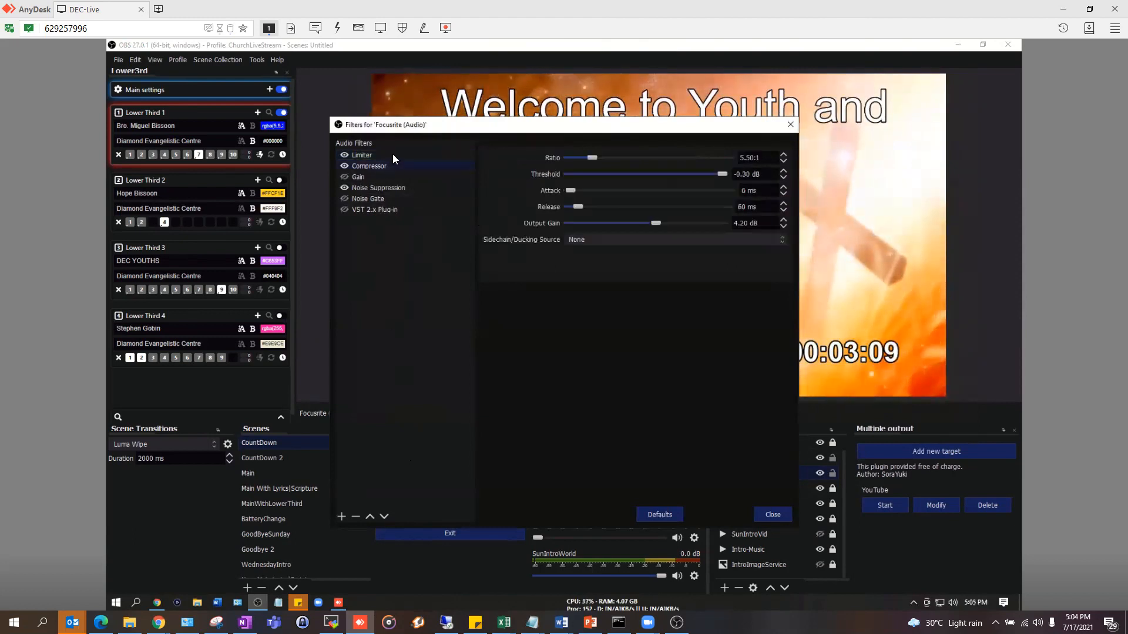
{"action": "left_click", "coordinate": [389, 155]}
{"action": "left_click", "coordinate": [382, 166]}
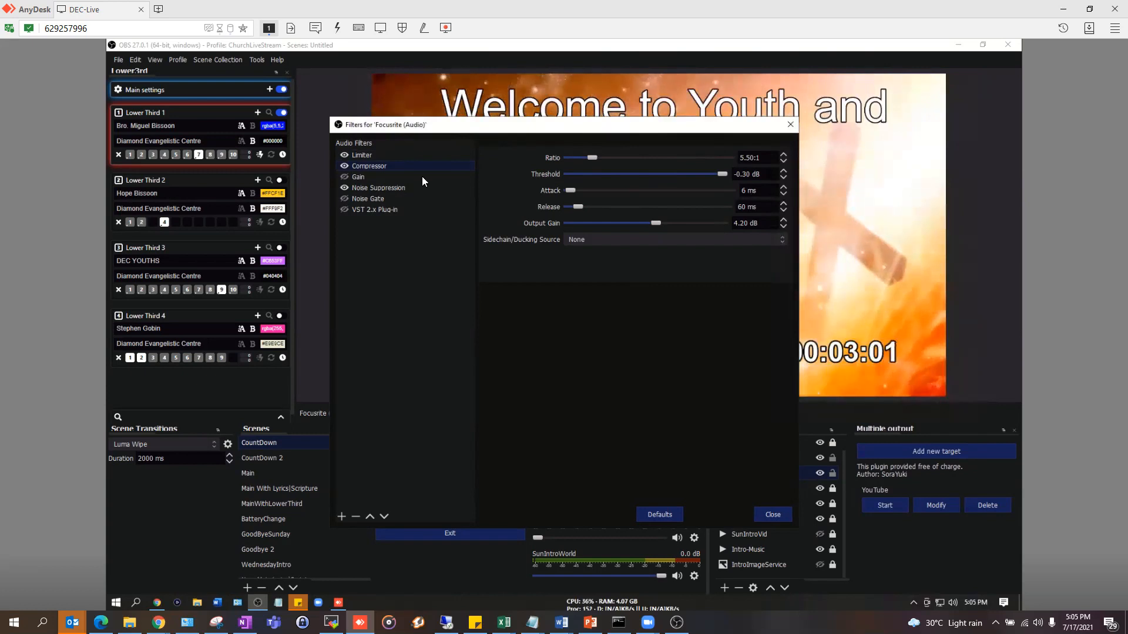
{"action": "left_click", "coordinate": [374, 191]}
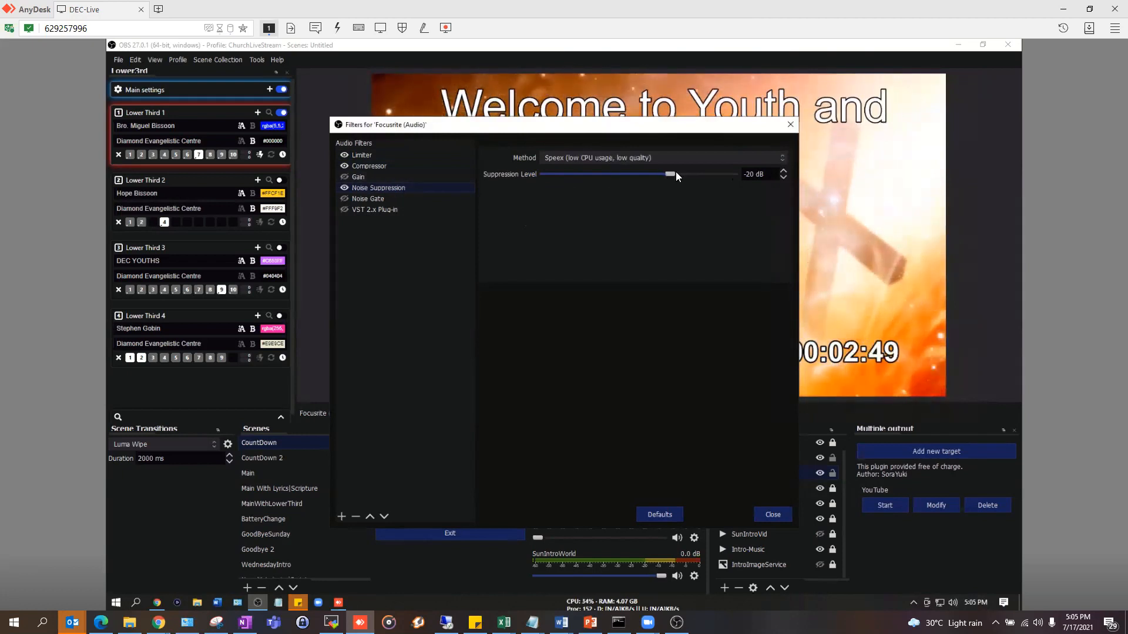
- Try Noise Suppression levels of -13 dB, -7 dB and -19 dB with the Speex method
{"action": "left_click_drag", "start_coordinate": [669, 171], "coordinate": [716, 172]}
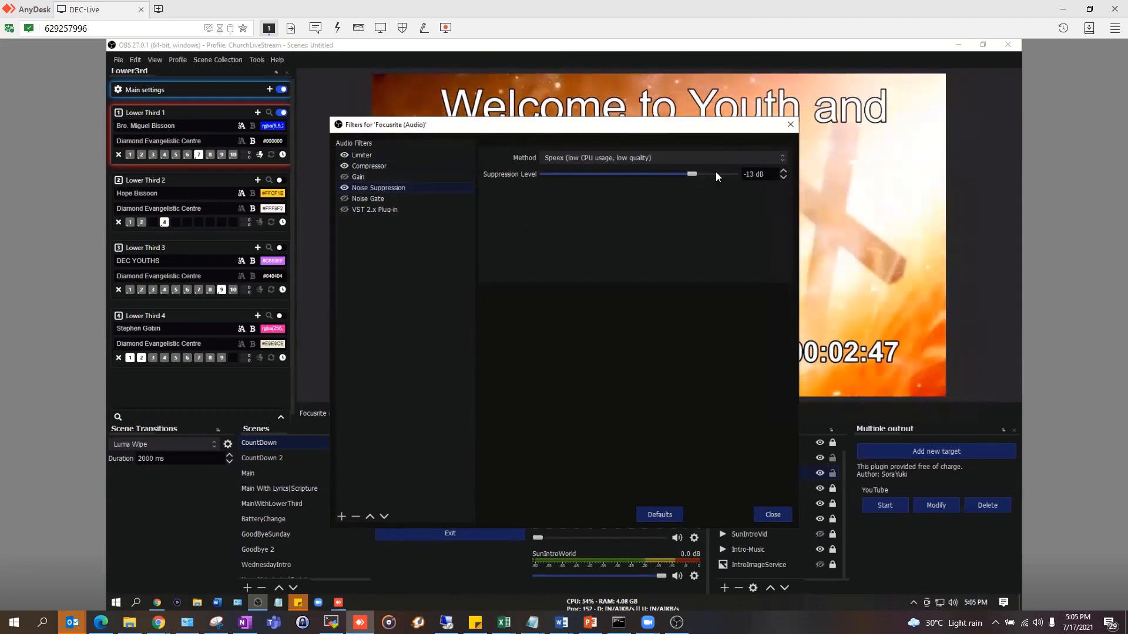
{"action": "left_click_drag", "start_coordinate": [617, 173], "coordinate": [727, 176]}
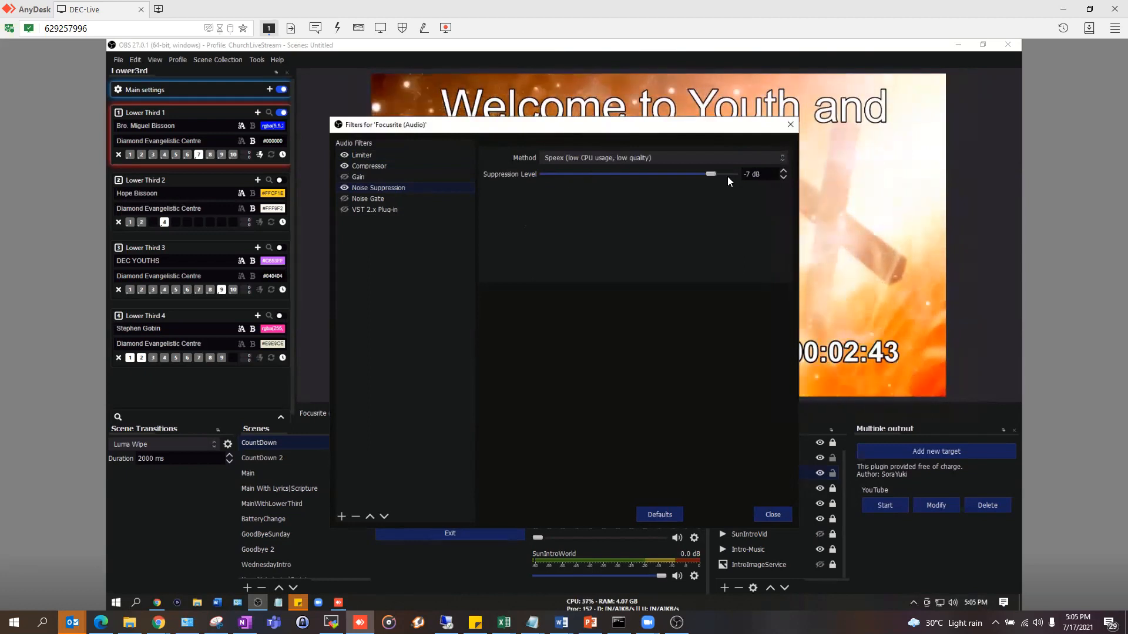
{"action": "left_click_drag", "start_coordinate": [588, 174], "coordinate": [668, 173]}
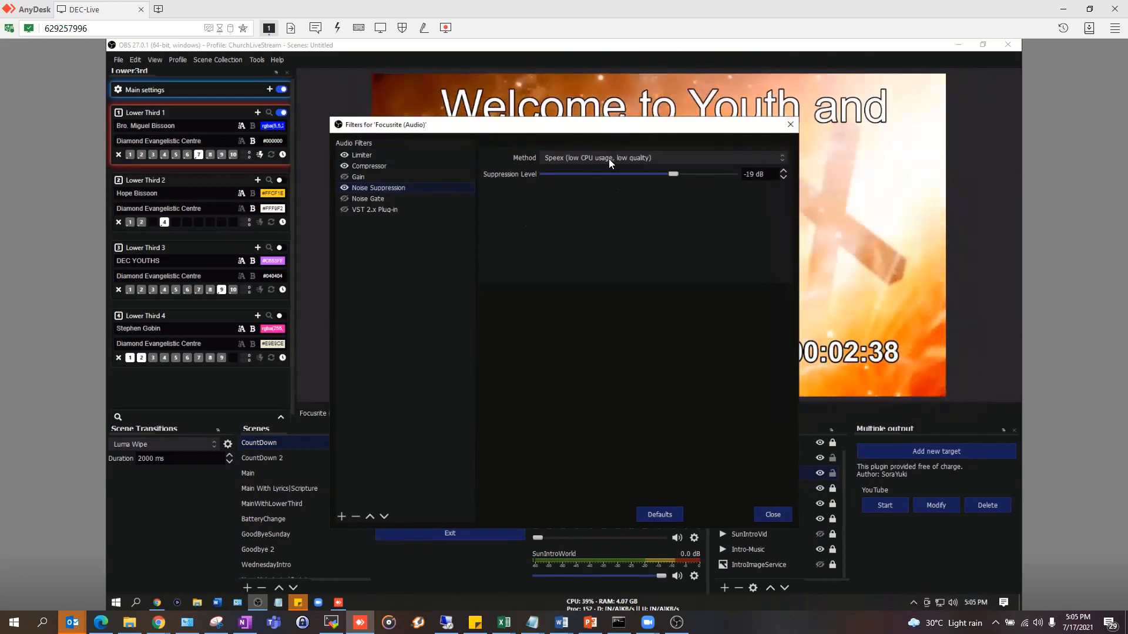
- Switch the Noise Suppression method to RNNoise (good quality, more CPU usage) and back to Speex (low CPU usage, low quality)
{"action": "left_click", "coordinate": [559, 155]}
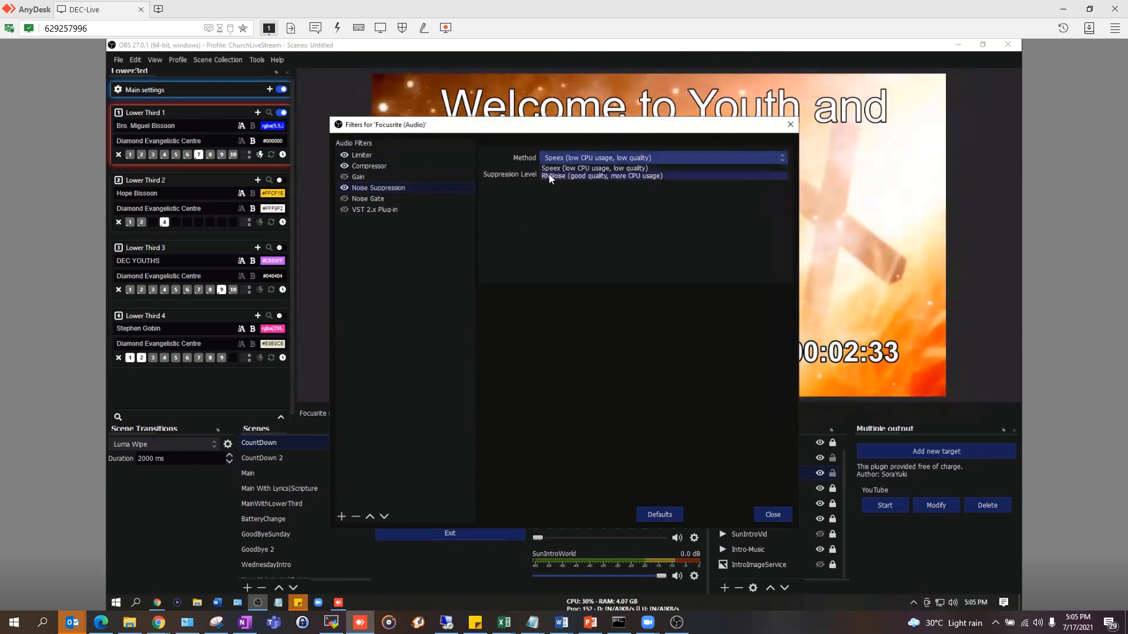
{"action": "left_click", "coordinate": [548, 175]}
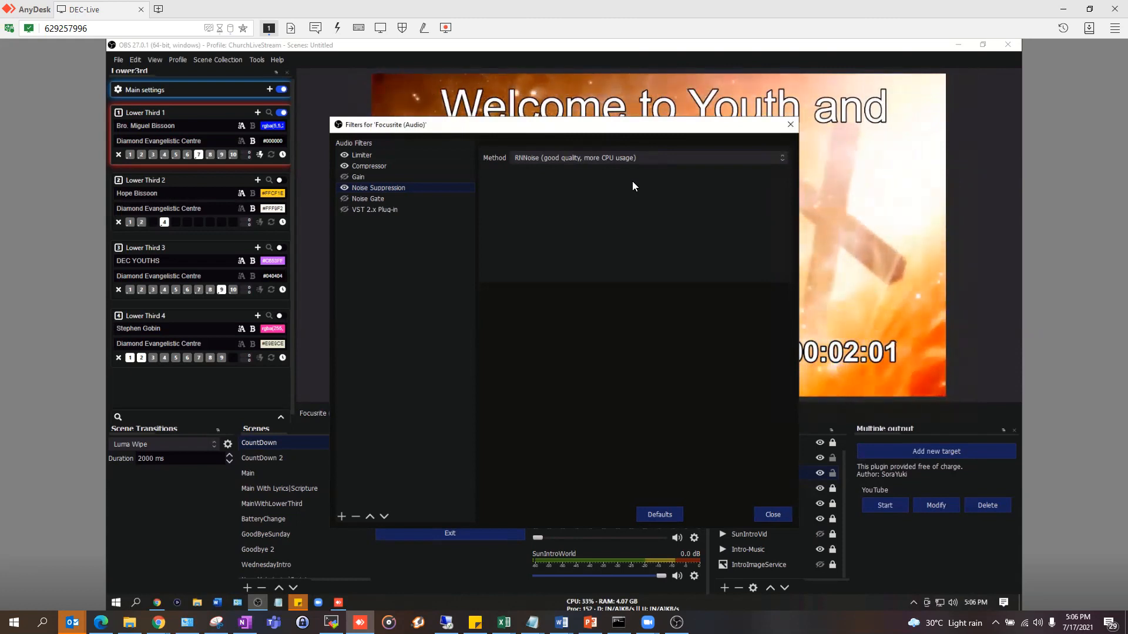
{"action": "left_click", "coordinate": [615, 157]}
{"action": "left_click", "coordinate": [560, 171]}
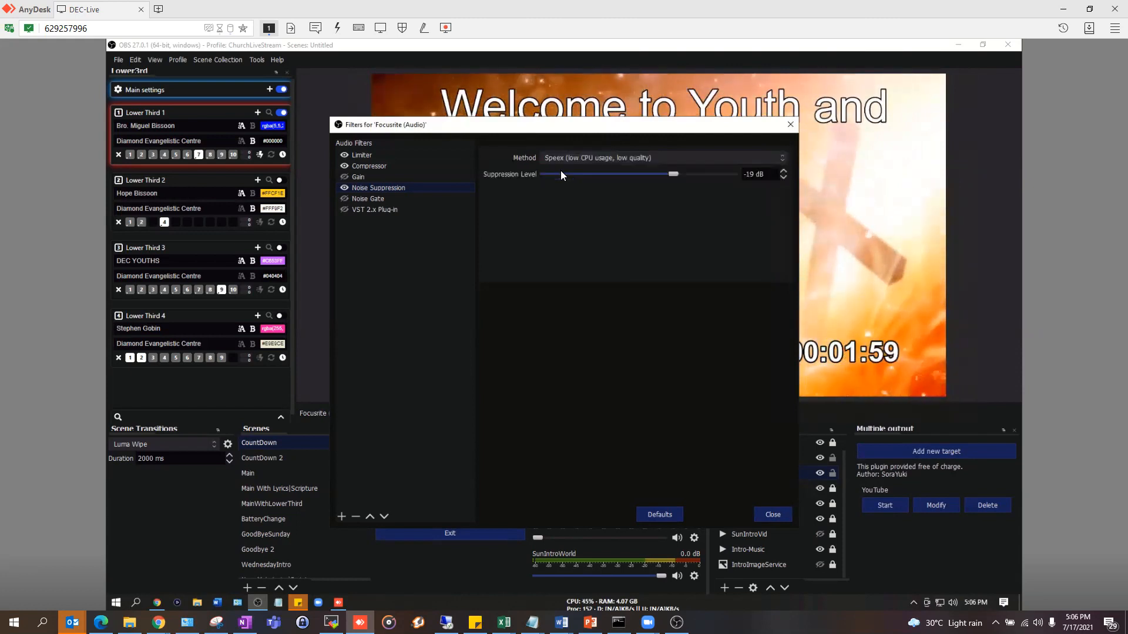
- Set the Noise Suppression level to -17 dB and close the Focusrite (Audio) filters
{"action": "left_click", "coordinate": [682, 176]}
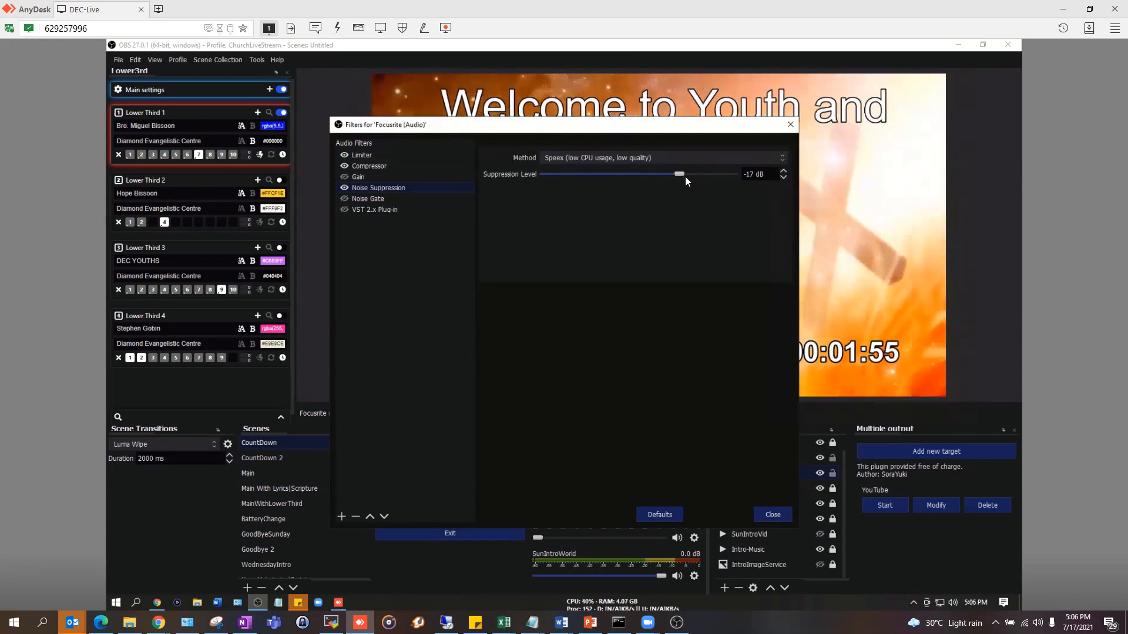
{"action": "left_click_drag", "start_coordinate": [687, 175], "coordinate": [684, 177]}
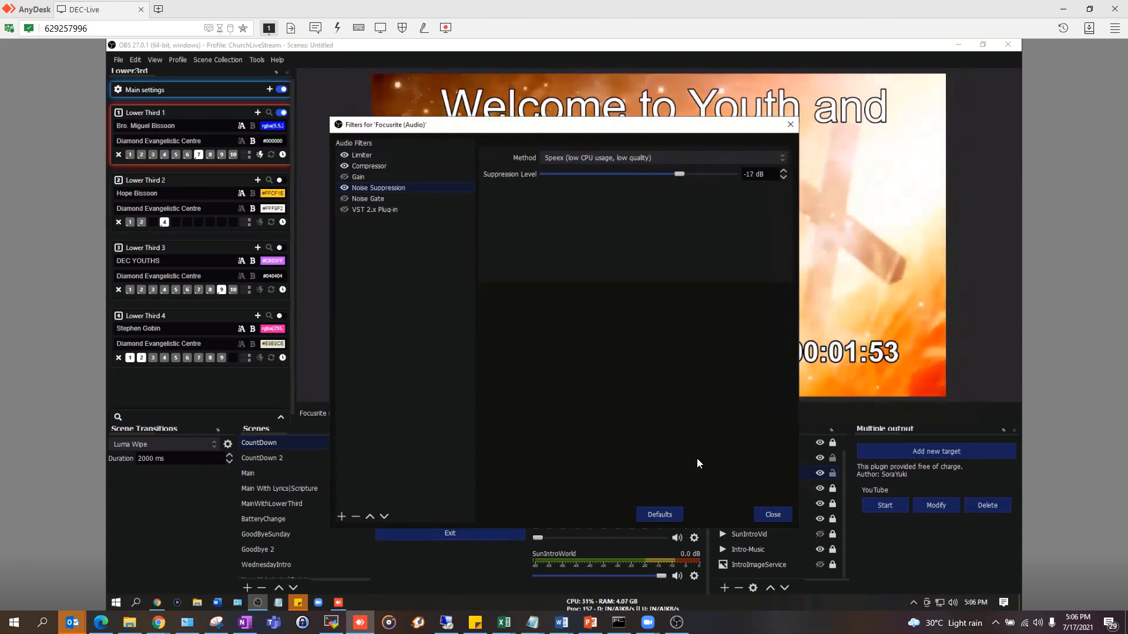
{"action": "left_click", "coordinate": [772, 515]}
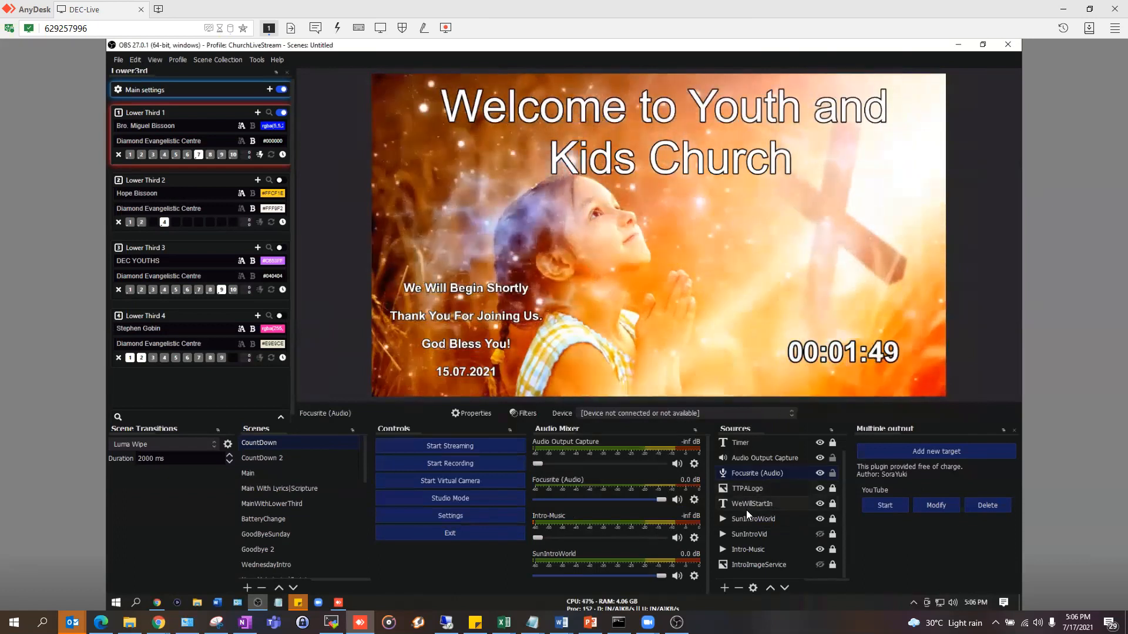
- Look at the TTPALogo source and switch through the CountDown 2, Main and BatteryChange scenes to view their contents
{"action": "left_click", "coordinate": [756, 485]}
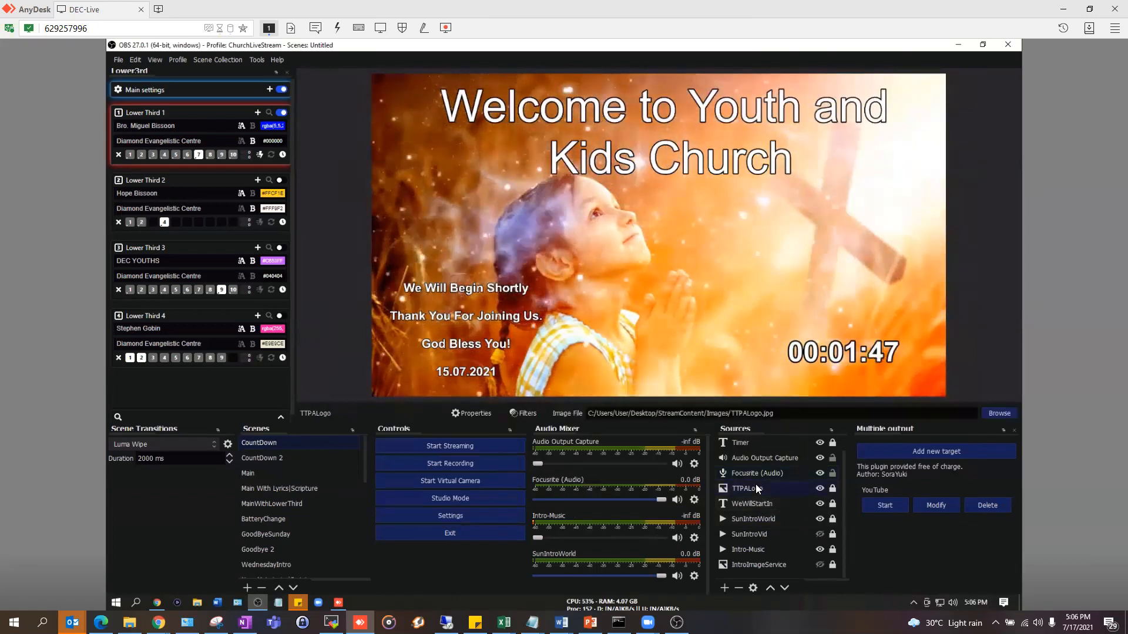
{"action": "left_click", "coordinate": [267, 462]}
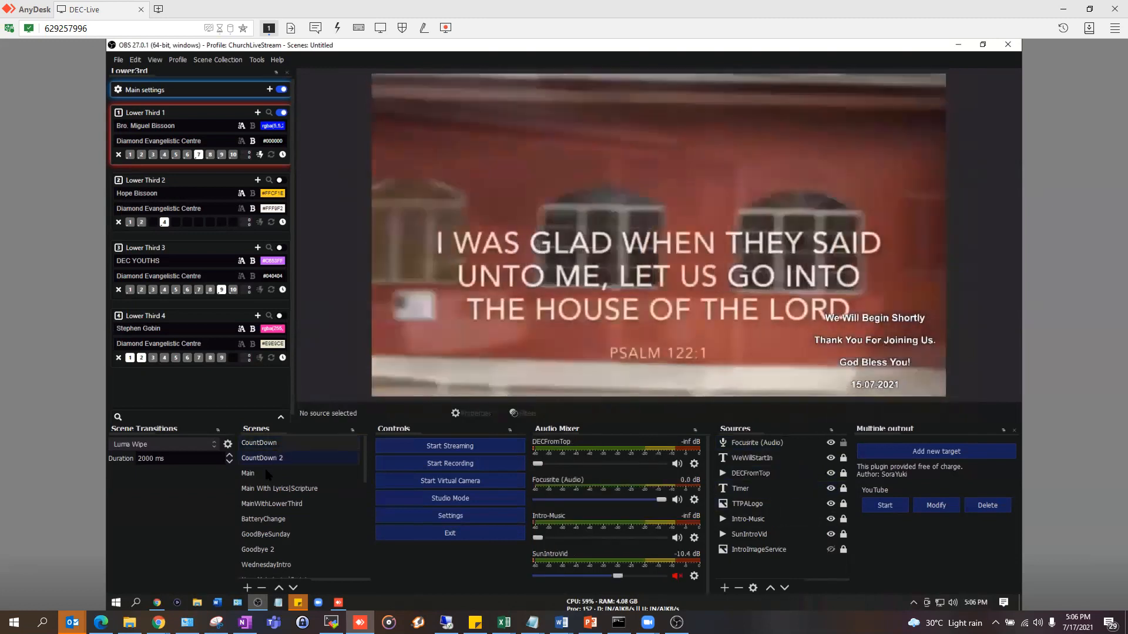
{"action": "left_click", "coordinate": [262, 472]}
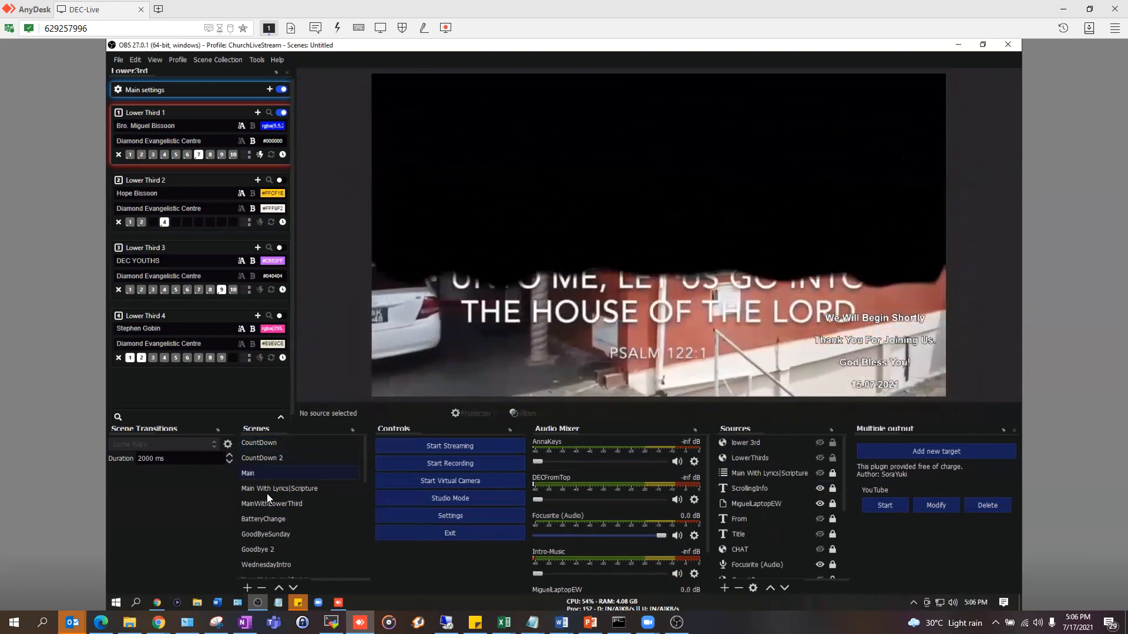
{"action": "scroll", "coordinate": [267, 493], "scroll_direction": "down", "scroll_amount": 1}
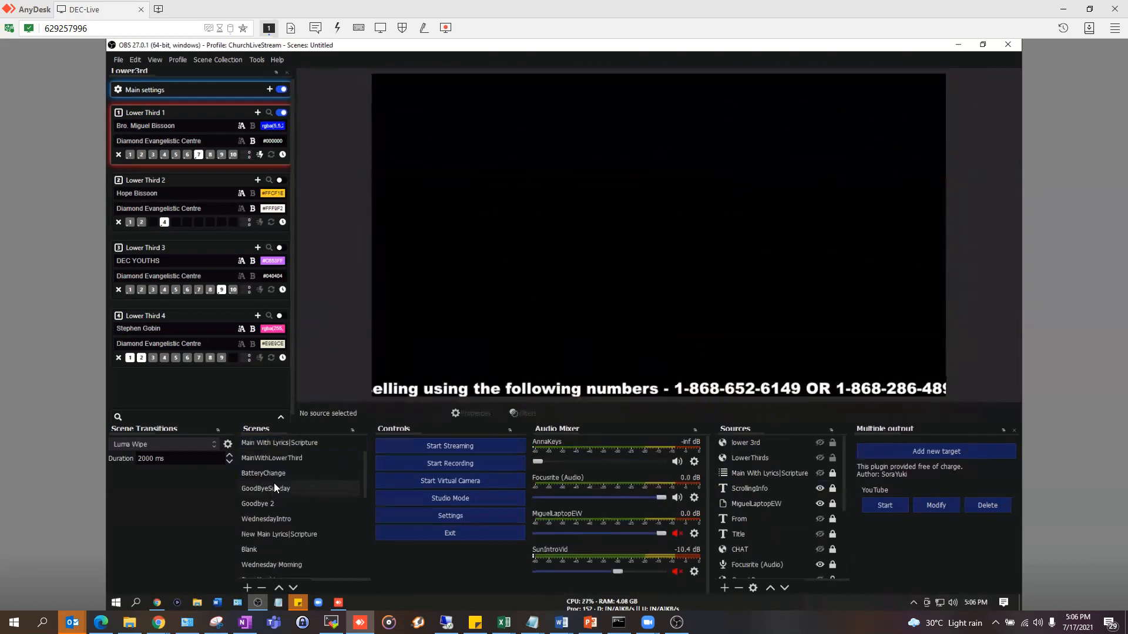
{"action": "left_click", "coordinate": [268, 472]}
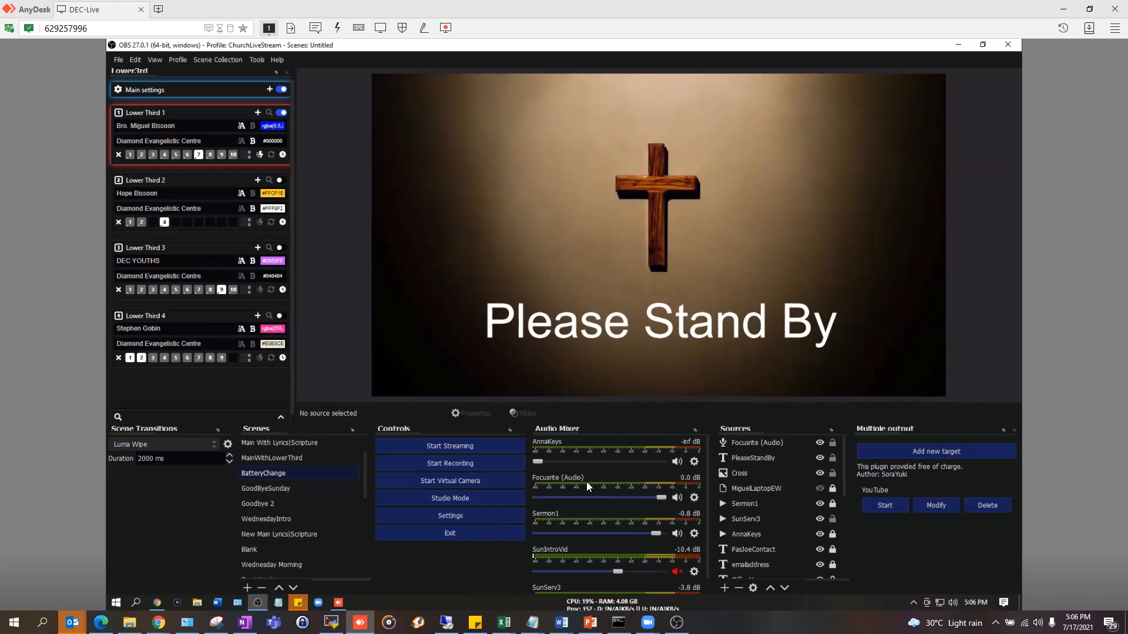
{"action": "left_click", "coordinate": [759, 504]}
- Switch to the GoodByeSunday scene and reposition the Bye video in the preview beside the contact information
{"action": "left_click", "coordinate": [251, 487]}
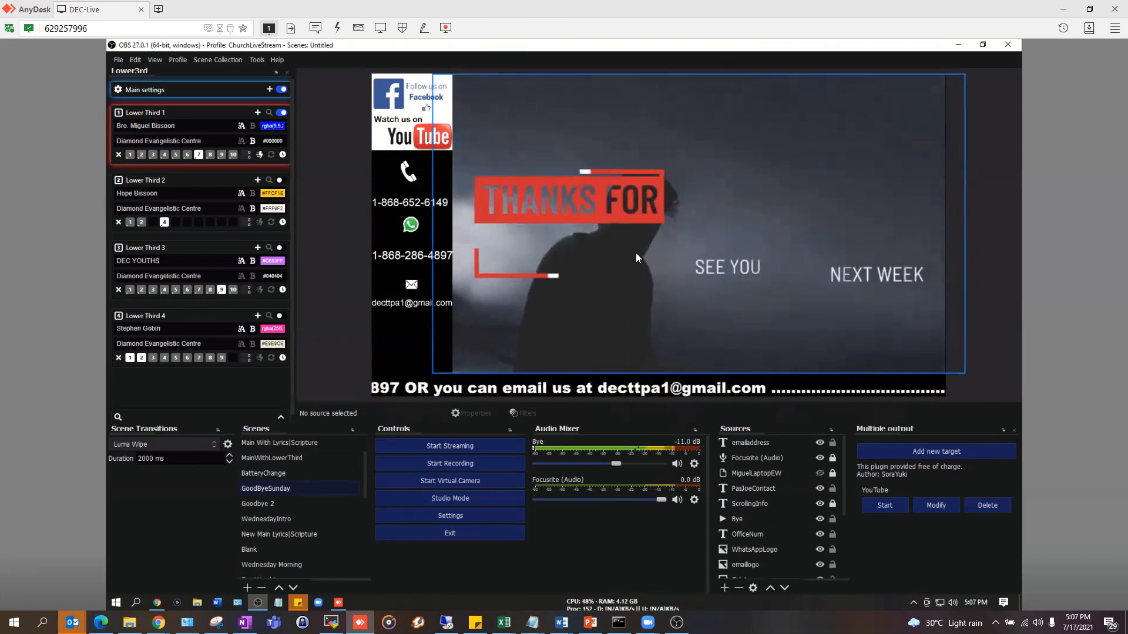
{"action": "left_click", "coordinate": [734, 246]}
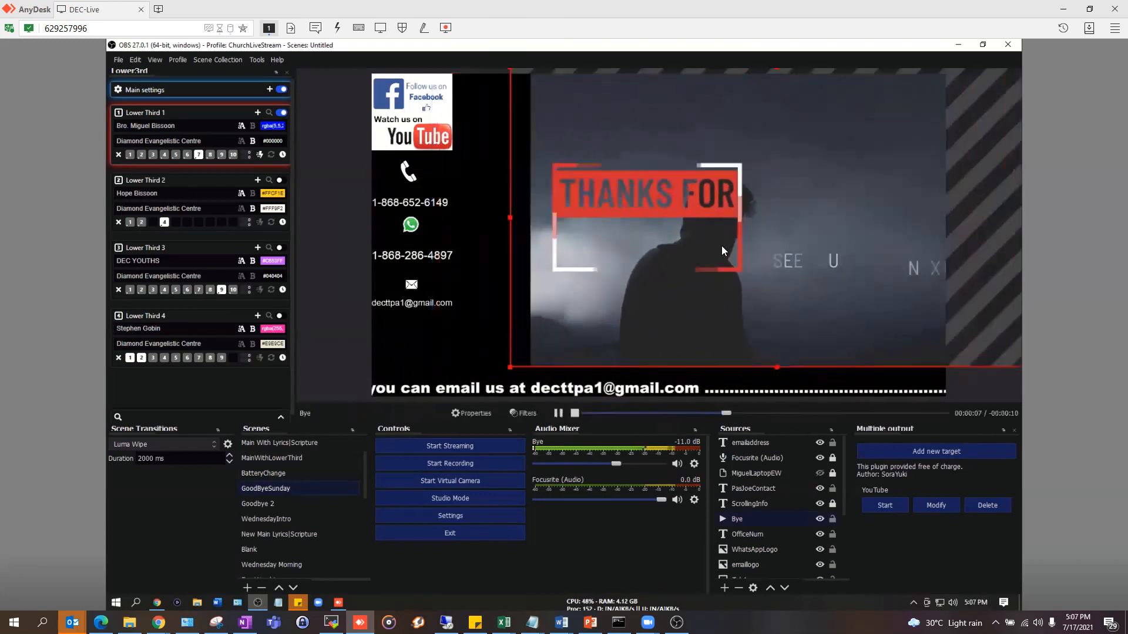
{"action": "left_click_drag", "start_coordinate": [658, 249], "coordinate": [634, 247]}
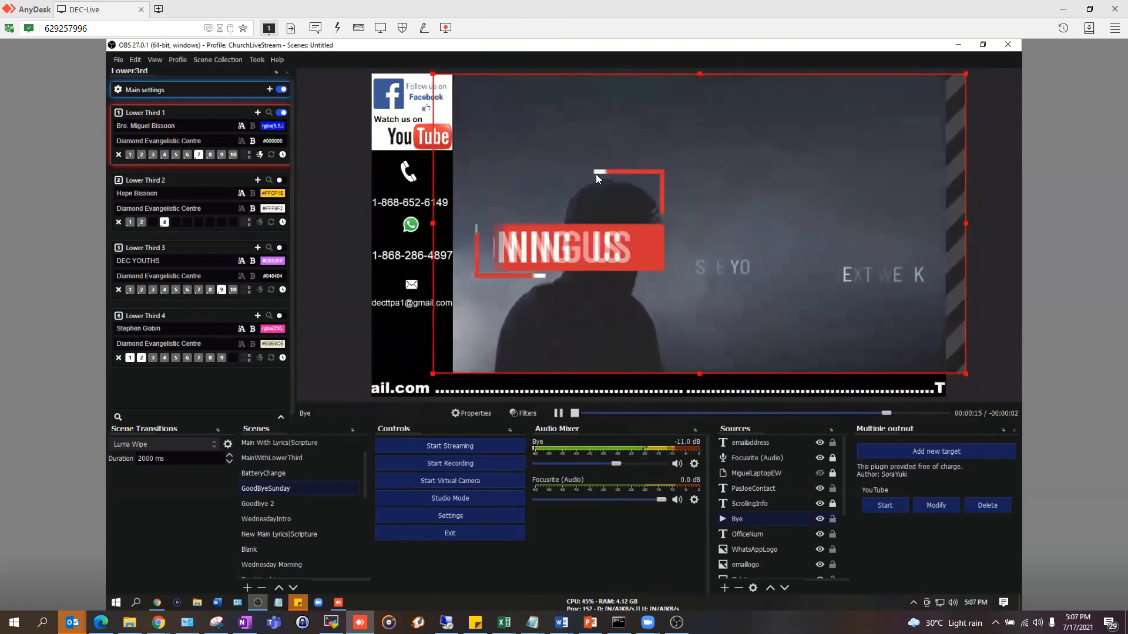
{"action": "mouse_move", "coordinate": [604, 169]}
{"action": "left_mouse_down"}
{"action": "mouse_move", "coordinate": [595, 172]}
{"action": "mouse_move", "coordinate": [605, 172]}
{"action": "left_mouse_up"}
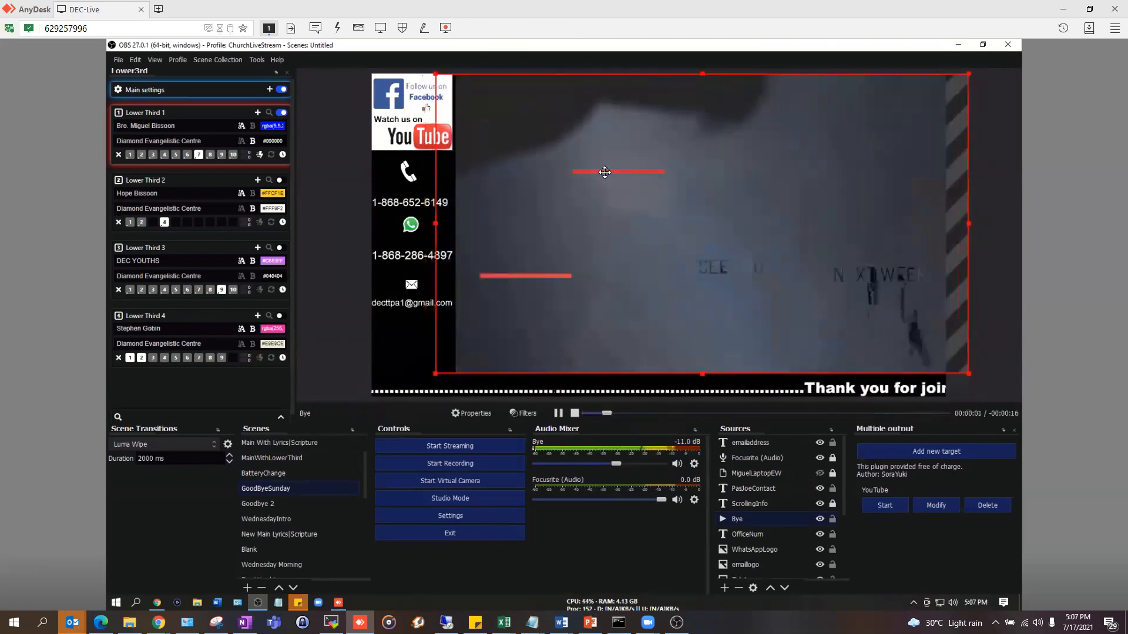
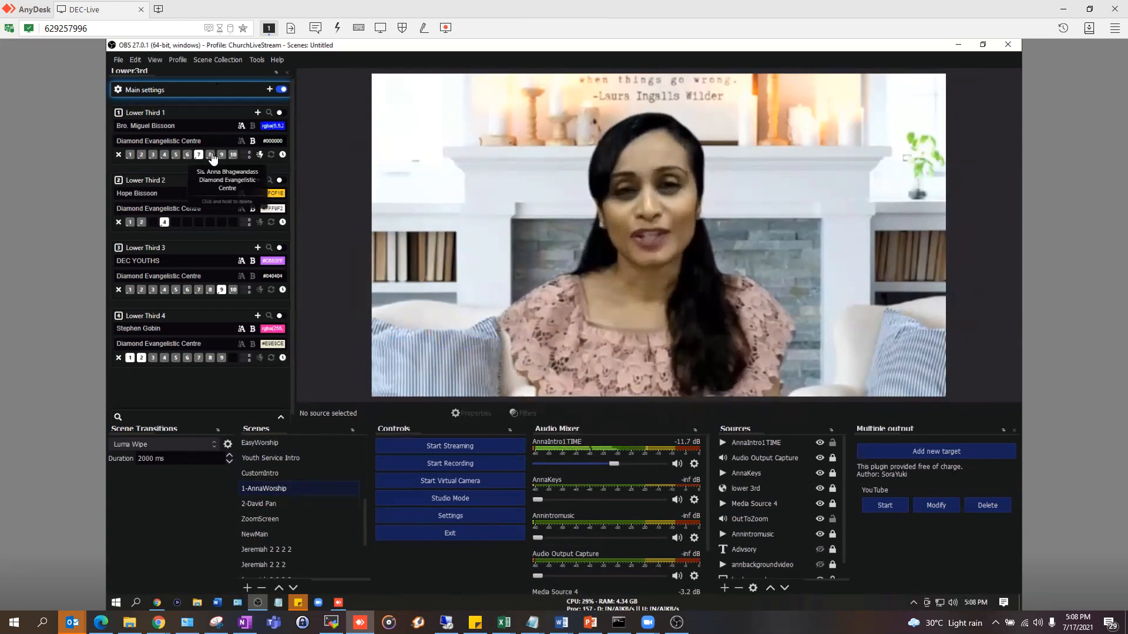
- Load stored entry 8 in Lower Third 1 and preview it over the second speaker's scene before returning to the first worship scene
{"action": "left_click", "coordinate": [210, 154]}
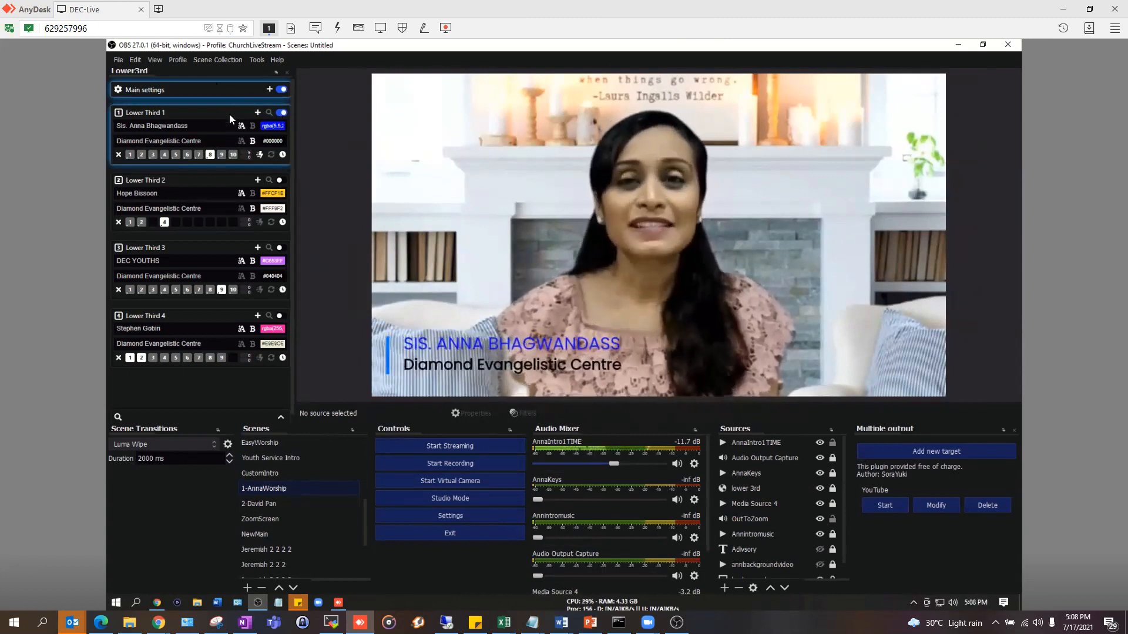
{"action": "left_click", "coordinate": [260, 503]}
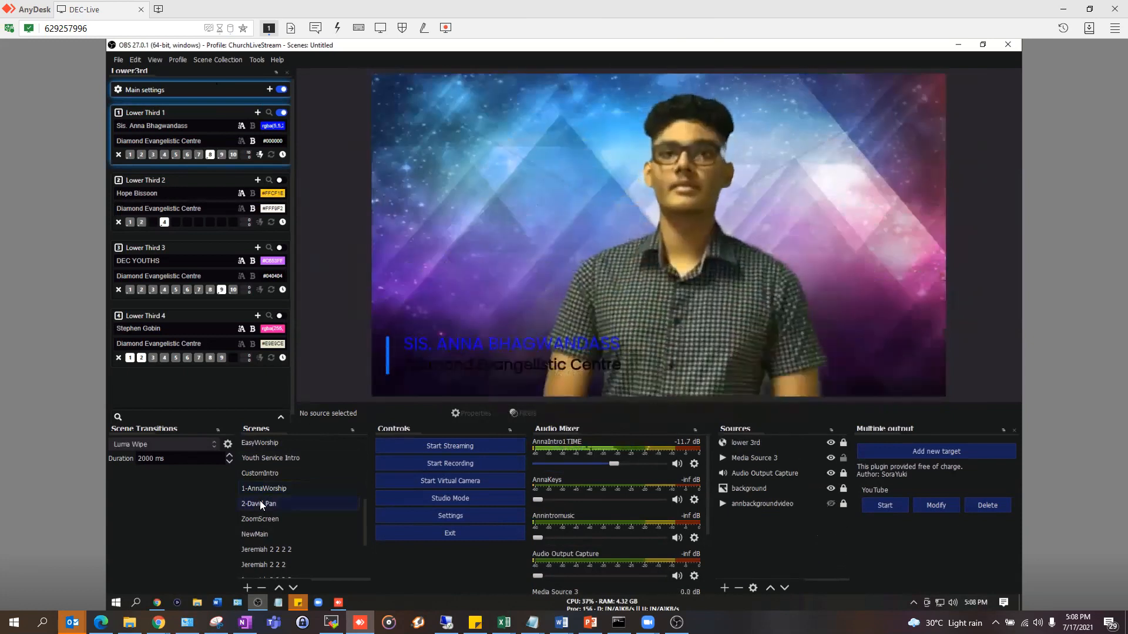
{"action": "left_click", "coordinate": [268, 488]}
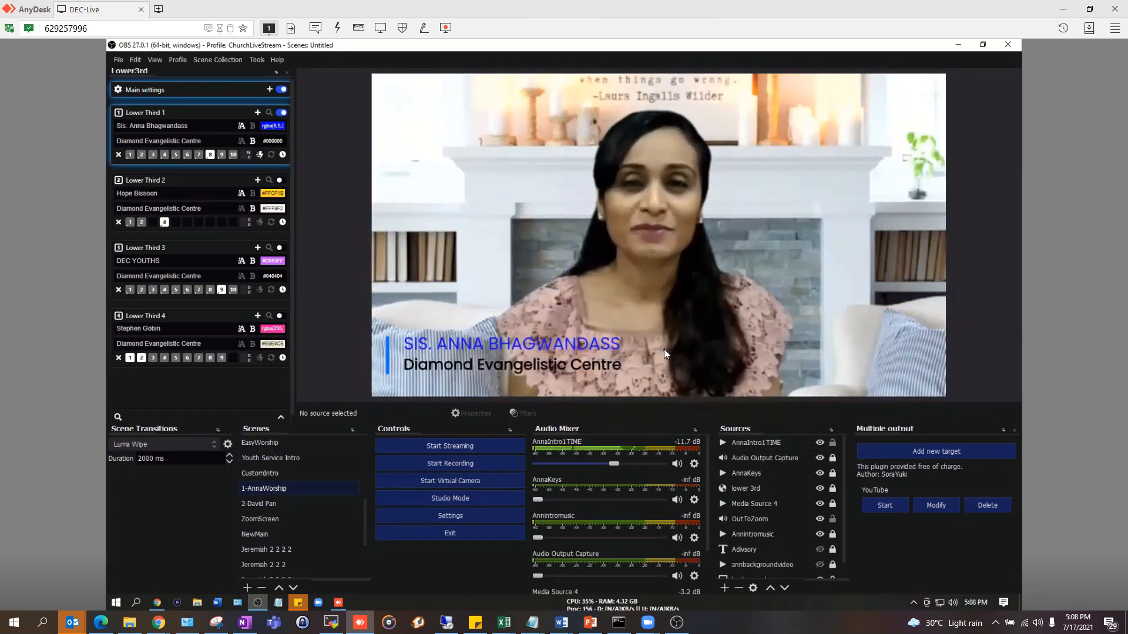
- Open the one-time intro video source's properties, browse the Downloads folder for a local file, and cancel without choosing one
{"action": "left_click", "coordinate": [755, 441]}
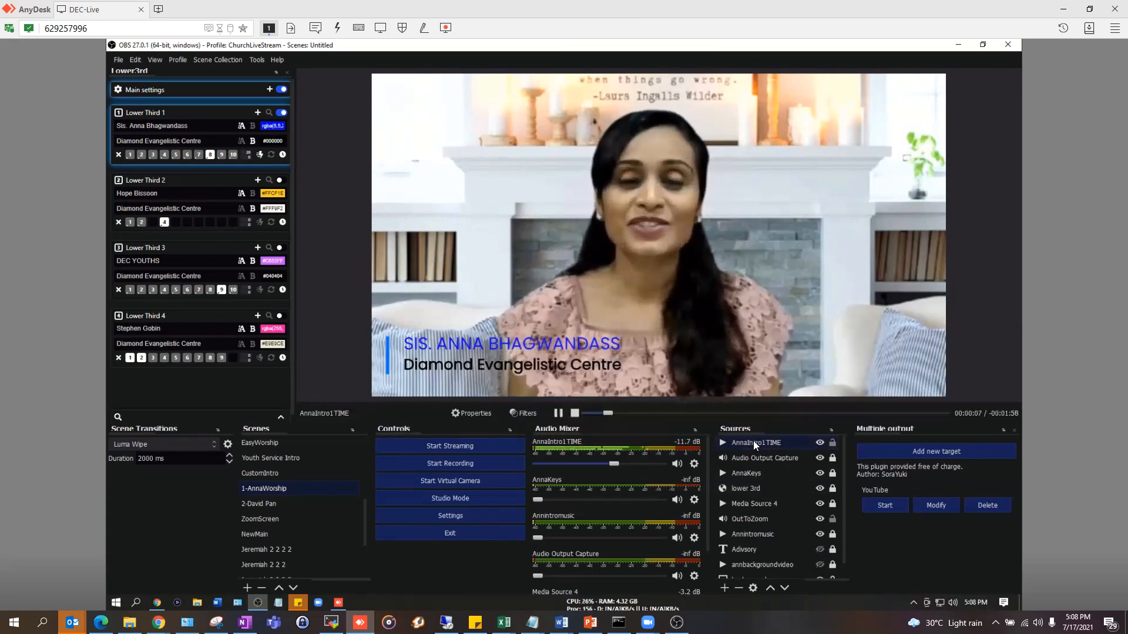
{"action": "double_click", "coordinate": [750, 443]}
{"action": "left_click", "coordinate": [807, 381]}
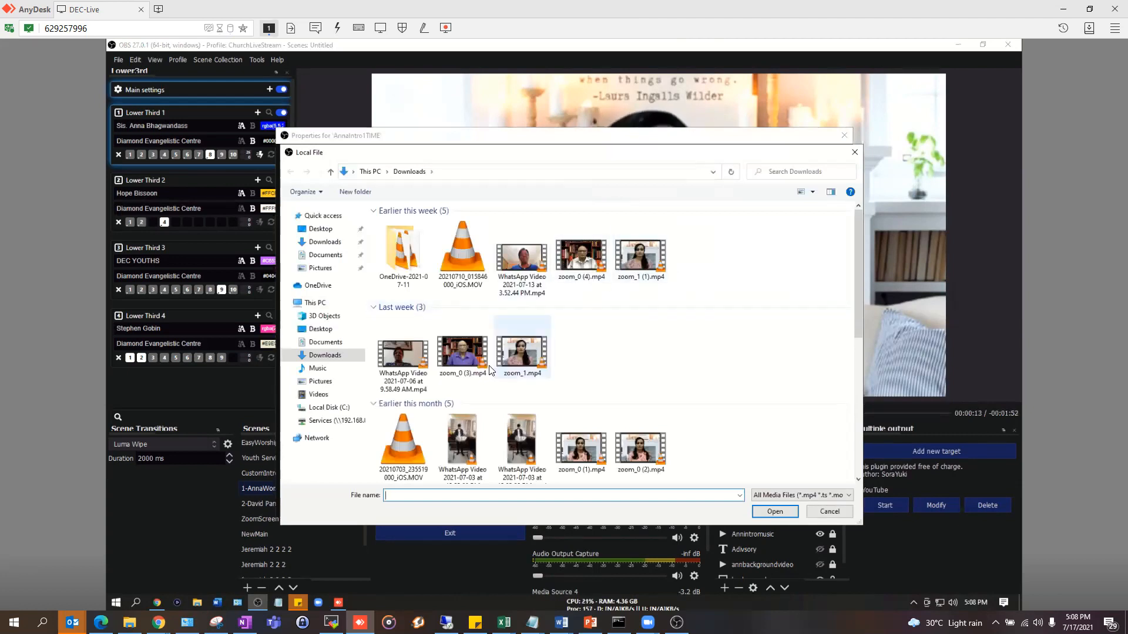
{"action": "left_click", "coordinate": [835, 511]}
{"action": "left_click", "coordinate": [822, 503]}
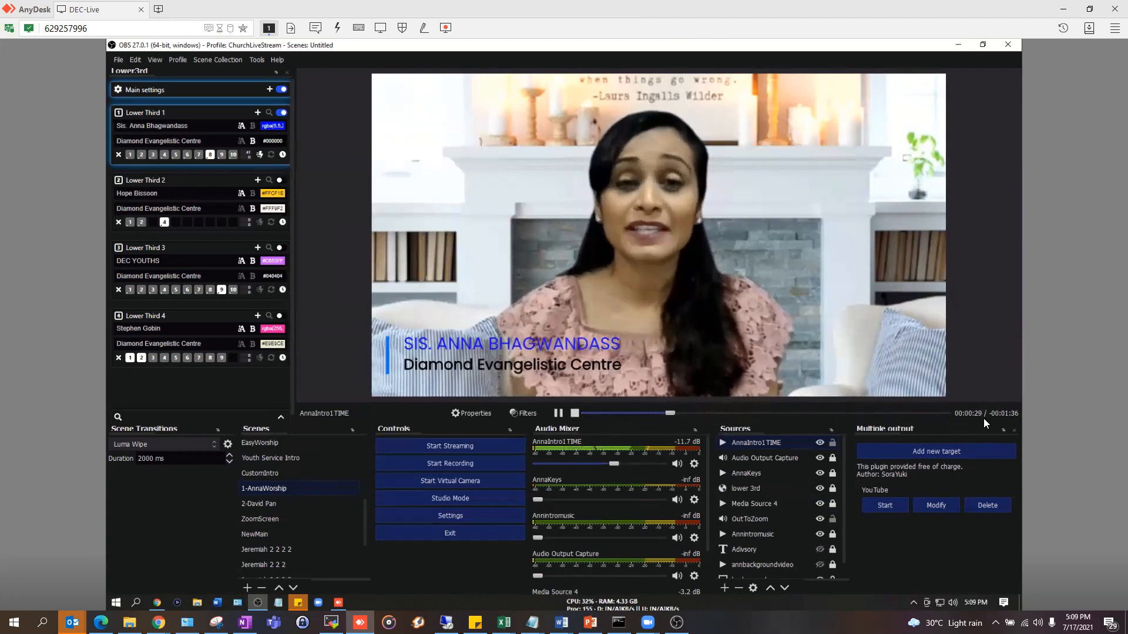
- Select Media Source 4 and scrub its playback forward to about 6:52 and back to about 1:13
{"action": "left_click", "coordinate": [755, 504]}
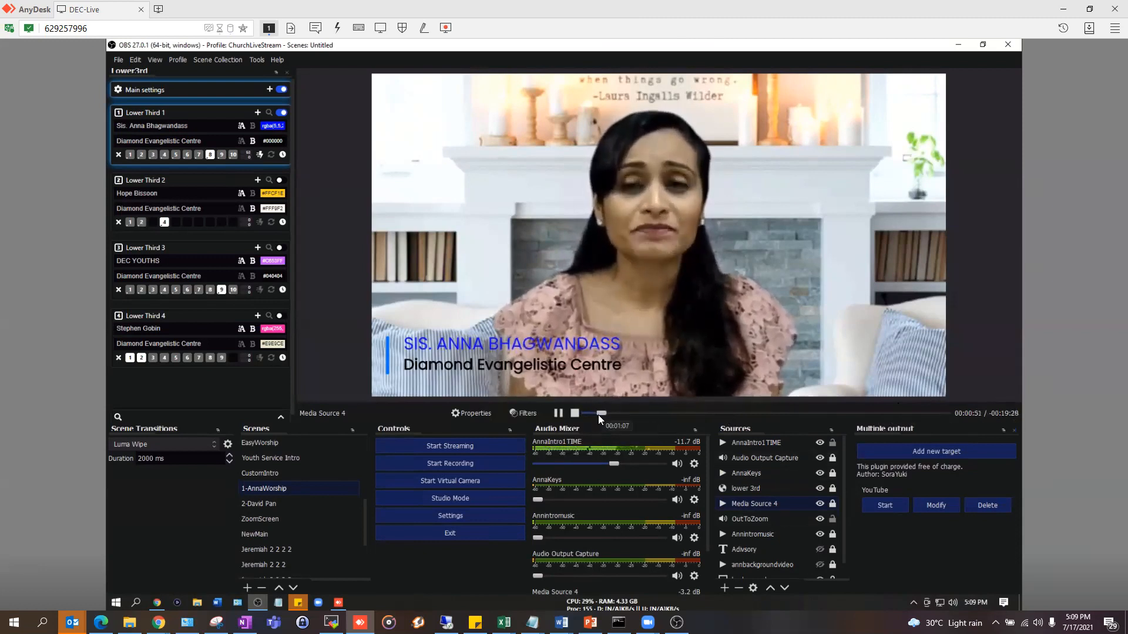
{"action": "left_click_drag", "start_coordinate": [697, 415], "coordinate": [707, 411]}
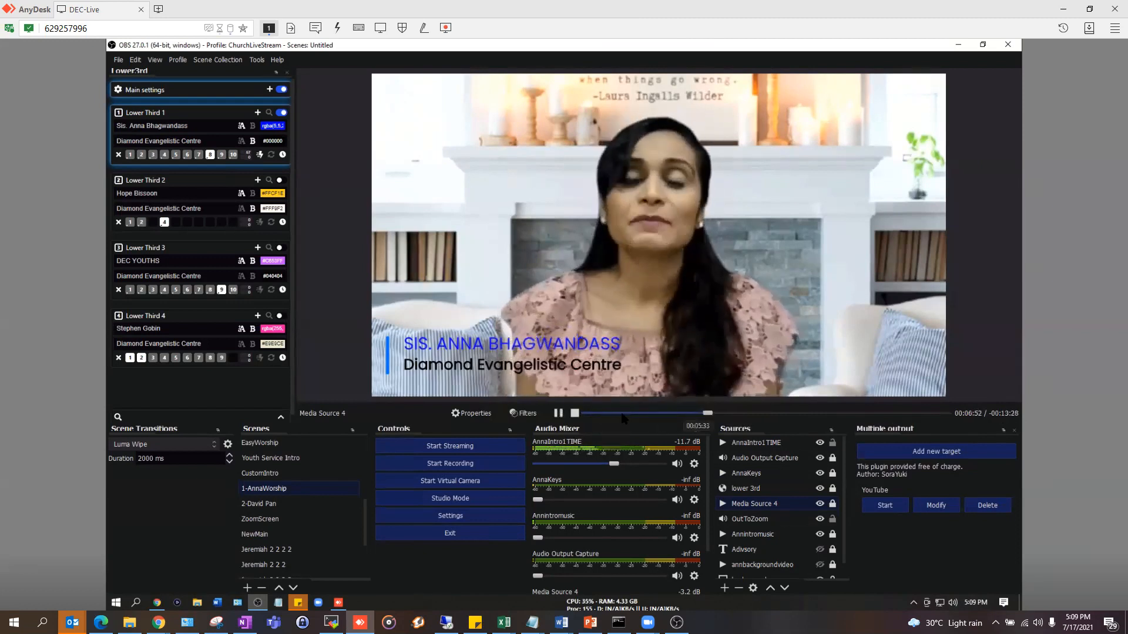
{"action": "left_click", "coordinate": [608, 414]}
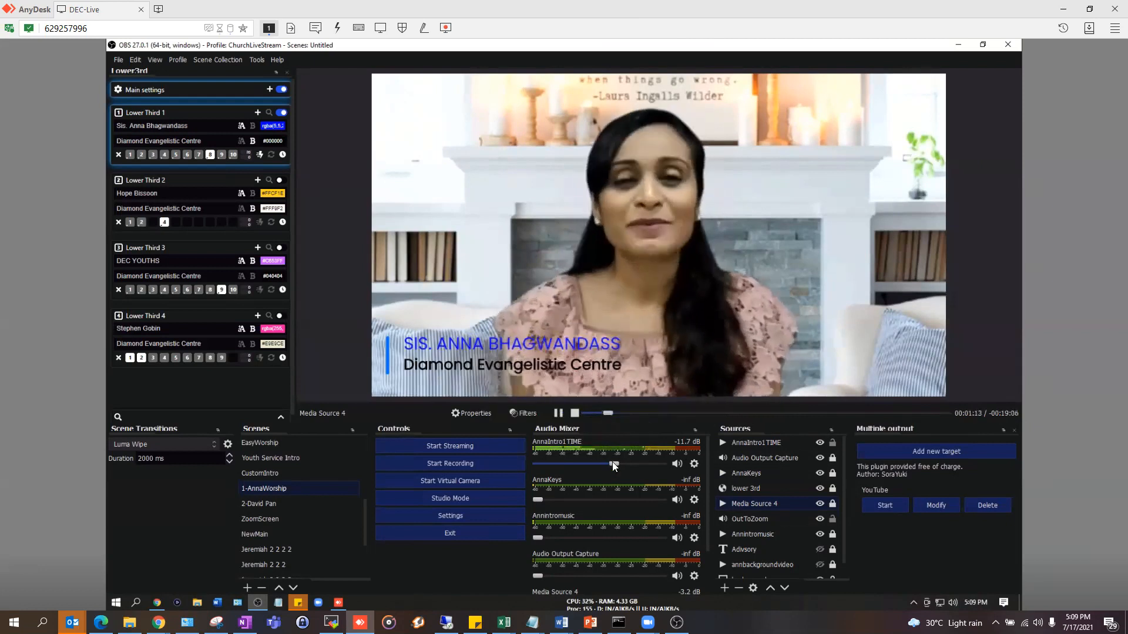
- Raise the one-time intro video's volume to 0.0 dB in the audio mixer
{"action": "left_click", "coordinate": [671, 465]}
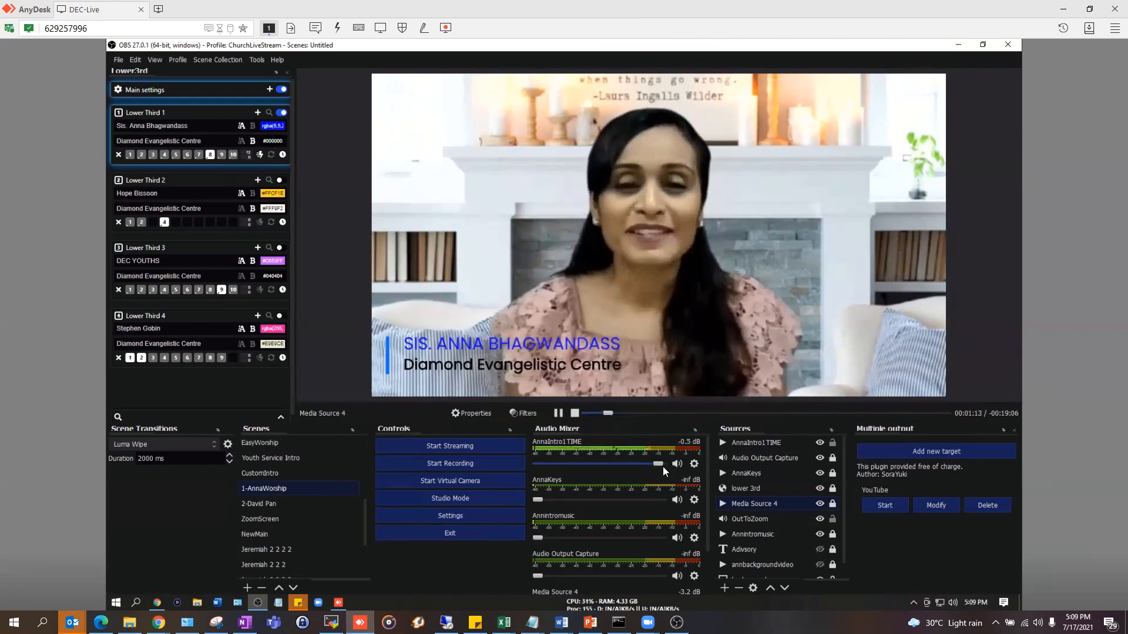
{"action": "mouse_move", "coordinate": [662, 463]}
{"action": "left_mouse_down"}
{"action": "mouse_move", "coordinate": [606, 461]}
{"action": "mouse_move", "coordinate": [680, 463]}
{"action": "left_mouse_up"}
{"action": "left_click", "coordinate": [606, 463]}
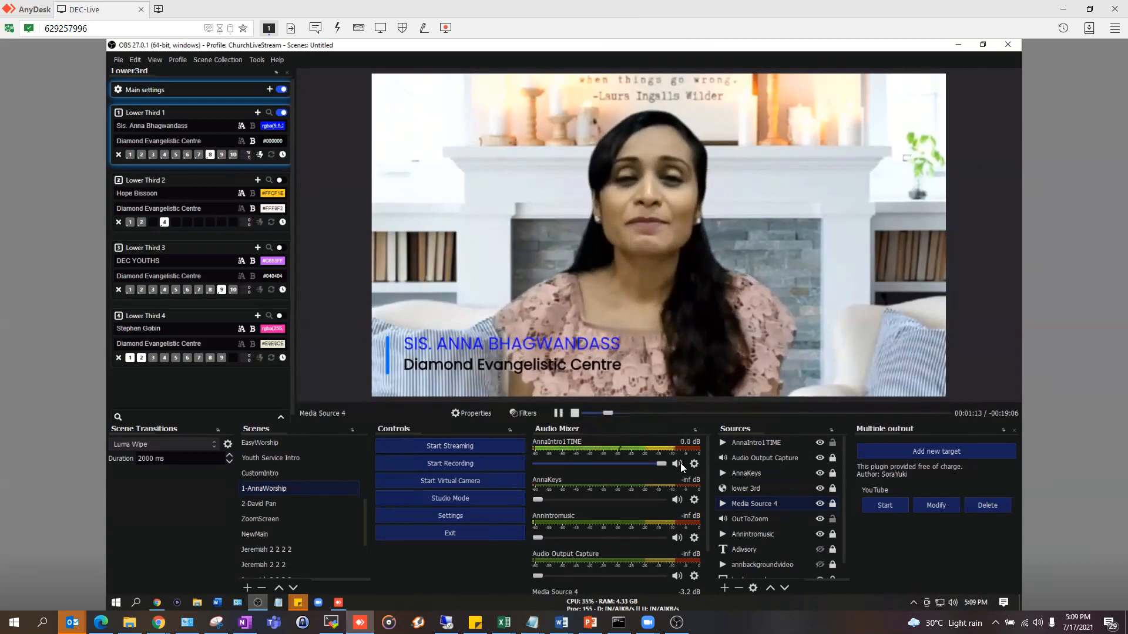
- Check which local file the one-time intro source plays by opening its properties and highlighting the file name, and cancel without changes
{"action": "double_click", "coordinate": [751, 443]}
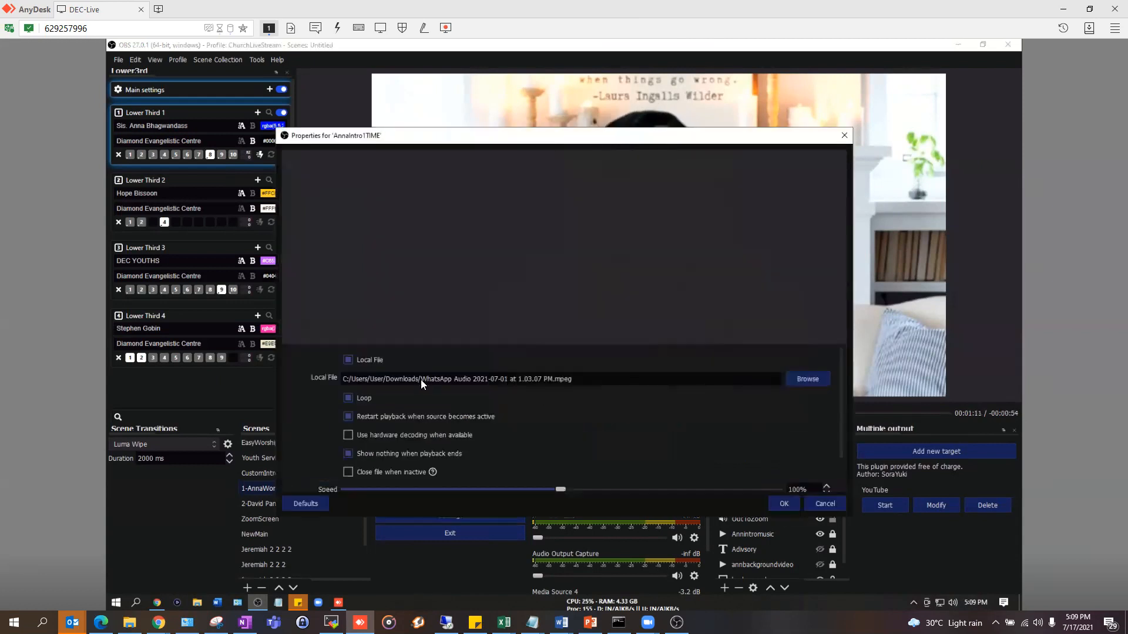
{"action": "left_click_drag", "start_coordinate": [421, 379], "coordinate": [730, 395]}
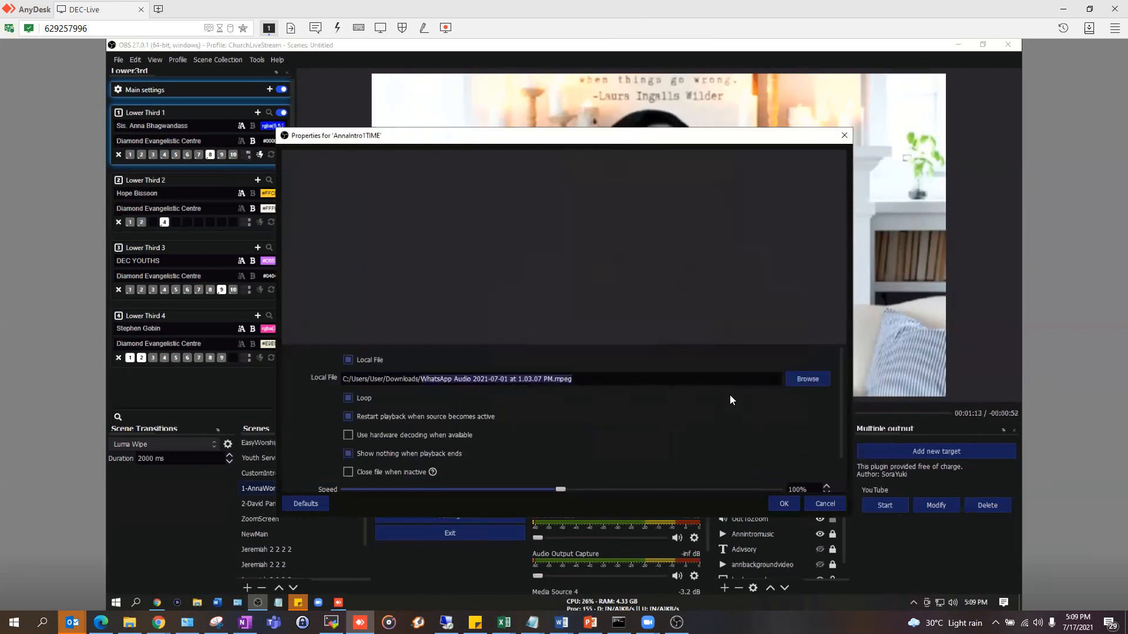
{"action": "left_click", "coordinate": [826, 508]}
- Lower the one-time intro source's volume to -18.6 dB and raise Media Source 4 to 0.0 dB in the audio mixer
{"action": "left_click_drag", "start_coordinate": [662, 464], "coordinate": [599, 463]}
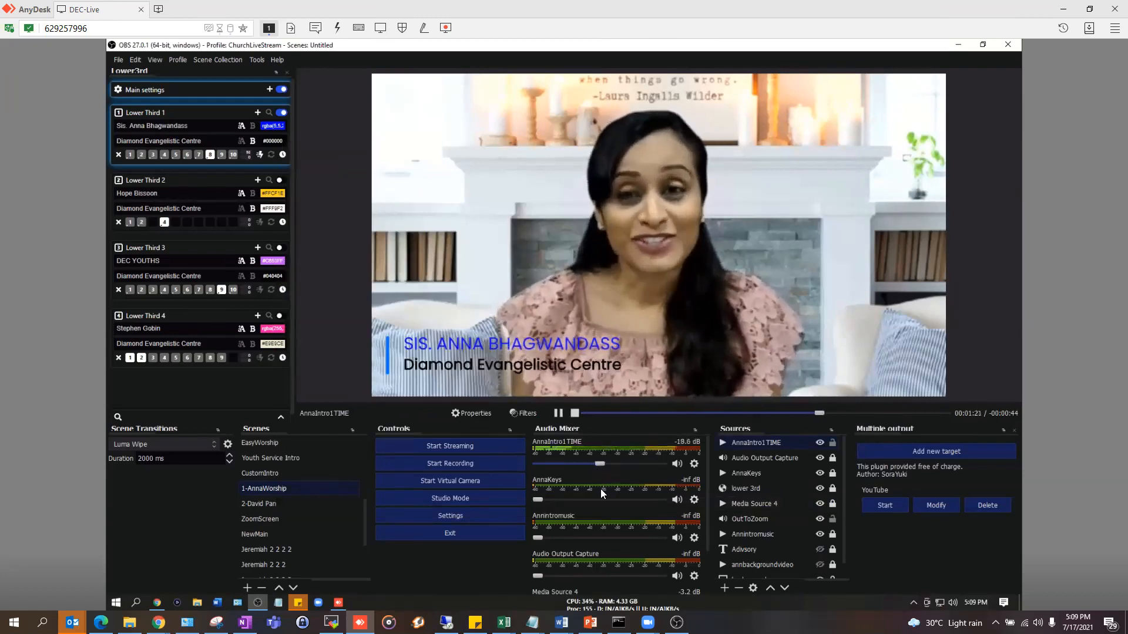
{"action": "scroll", "coordinate": [600, 489], "scroll_direction": "down", "scroll_amount": 1}
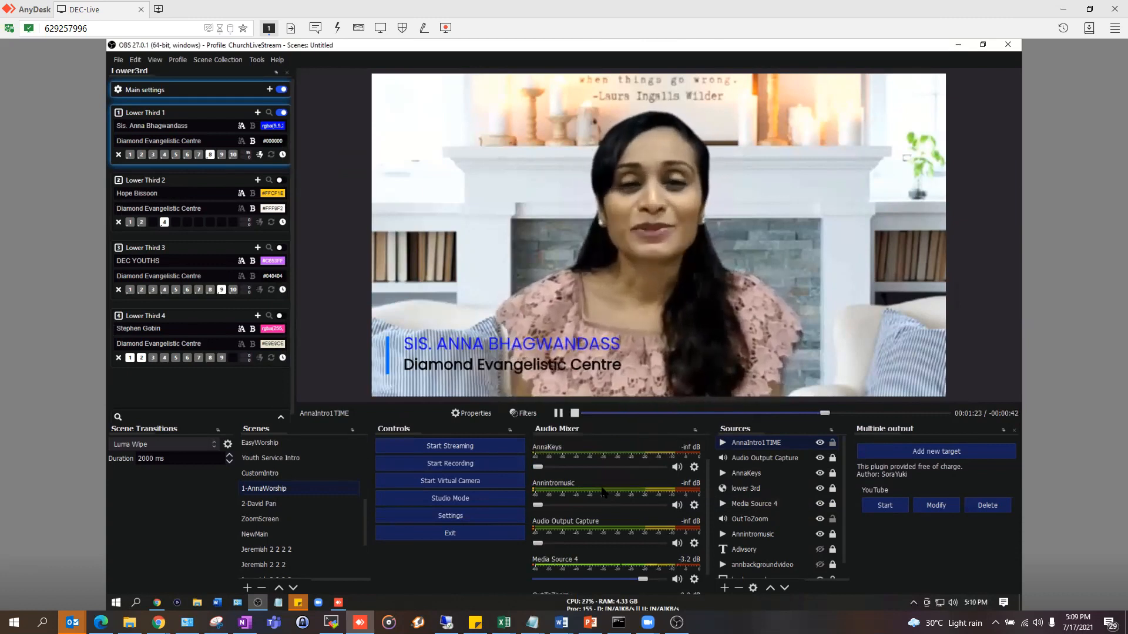
{"action": "scroll", "coordinate": [602, 488], "scroll_direction": "down", "scroll_amount": 1}
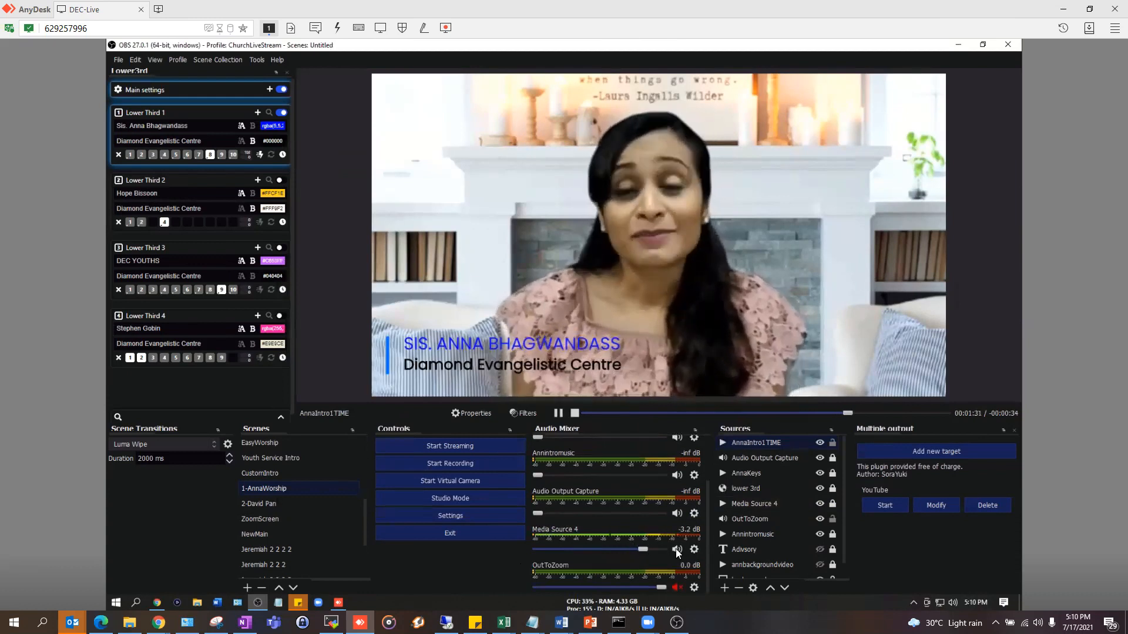
{"action": "left_click_drag", "start_coordinate": [643, 549], "coordinate": [675, 550]}
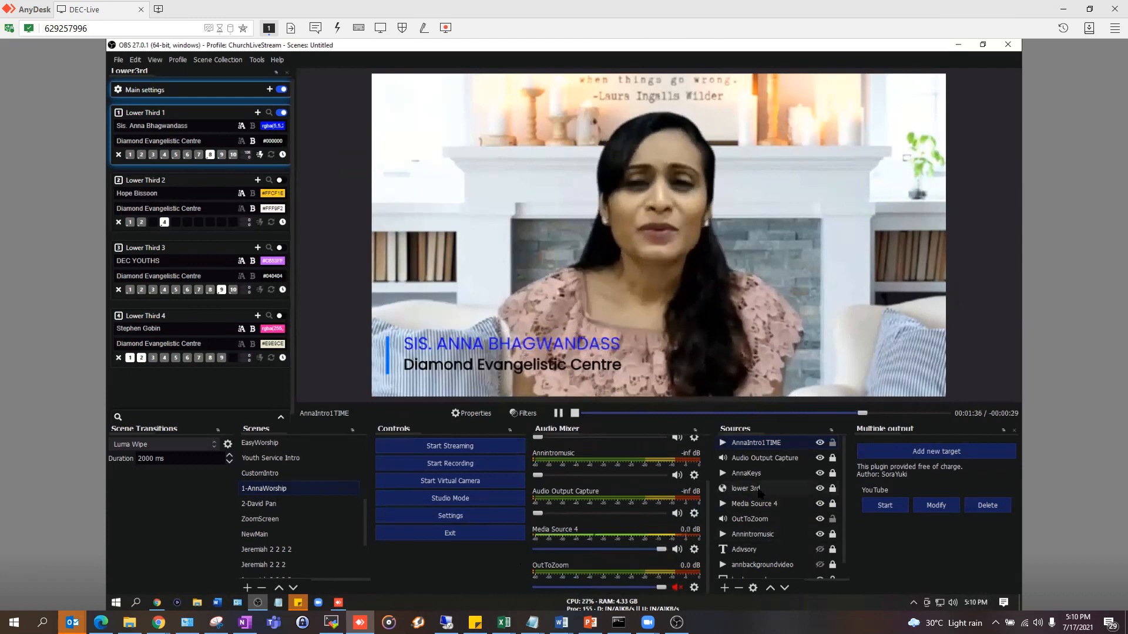
{"action": "scroll", "coordinate": [761, 495], "scroll_direction": "down", "scroll_amount": 1}
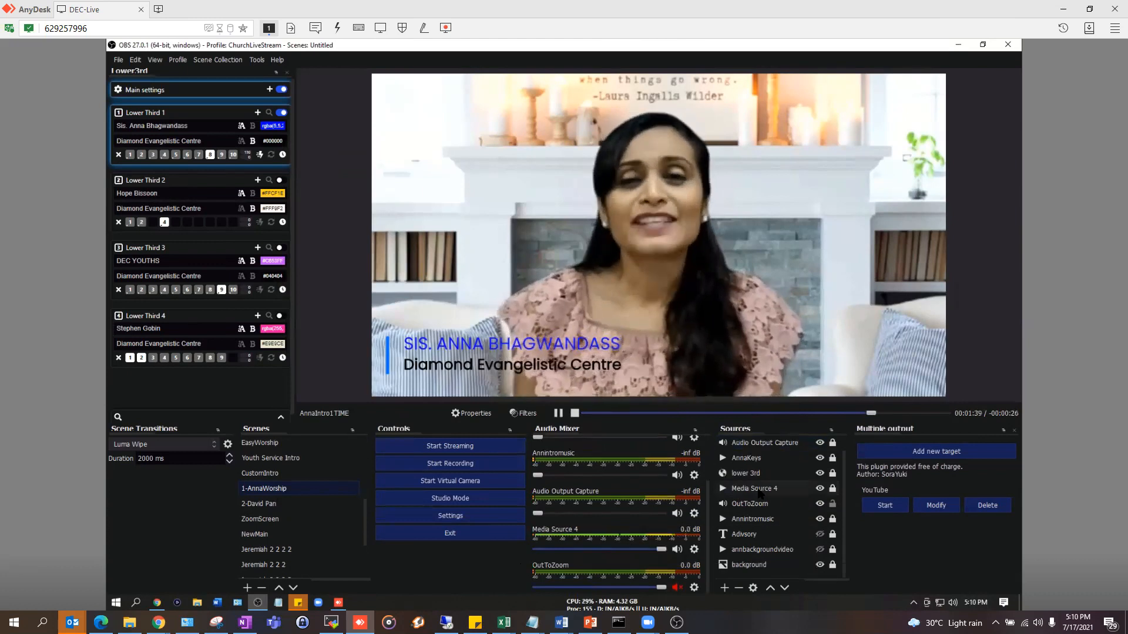
{"action": "scroll", "coordinate": [760, 495], "scroll_direction": "up", "scroll_amount": 1}
{"action": "scroll", "coordinate": [757, 489], "scroll_direction": "down", "scroll_amount": 1}
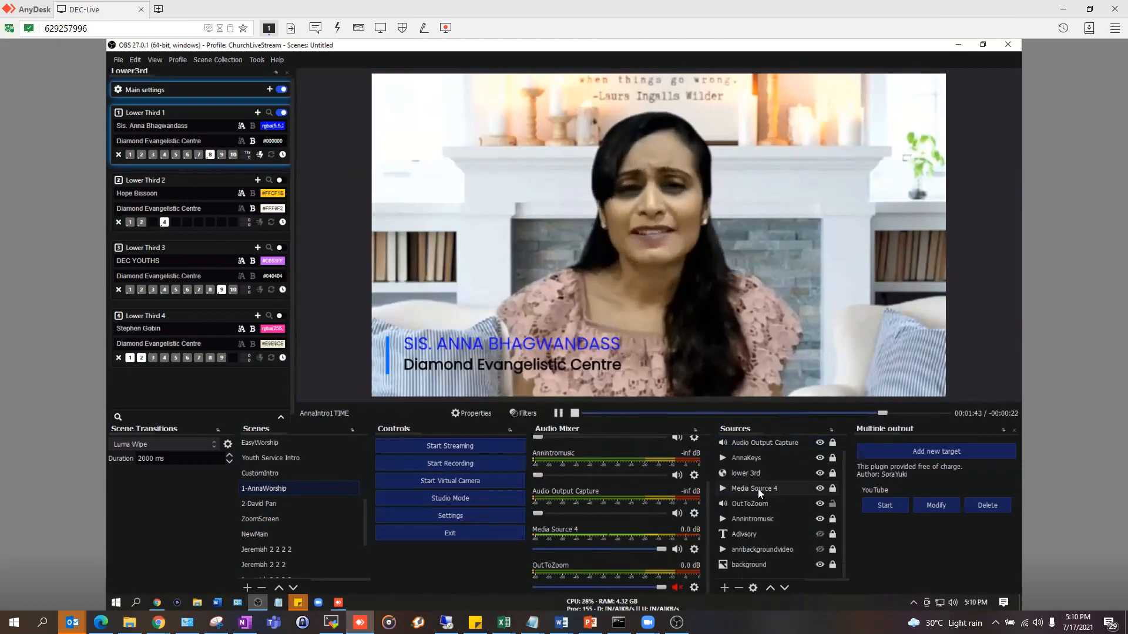
{"action": "scroll", "coordinate": [758, 489], "scroll_direction": "up", "scroll_amount": 1}
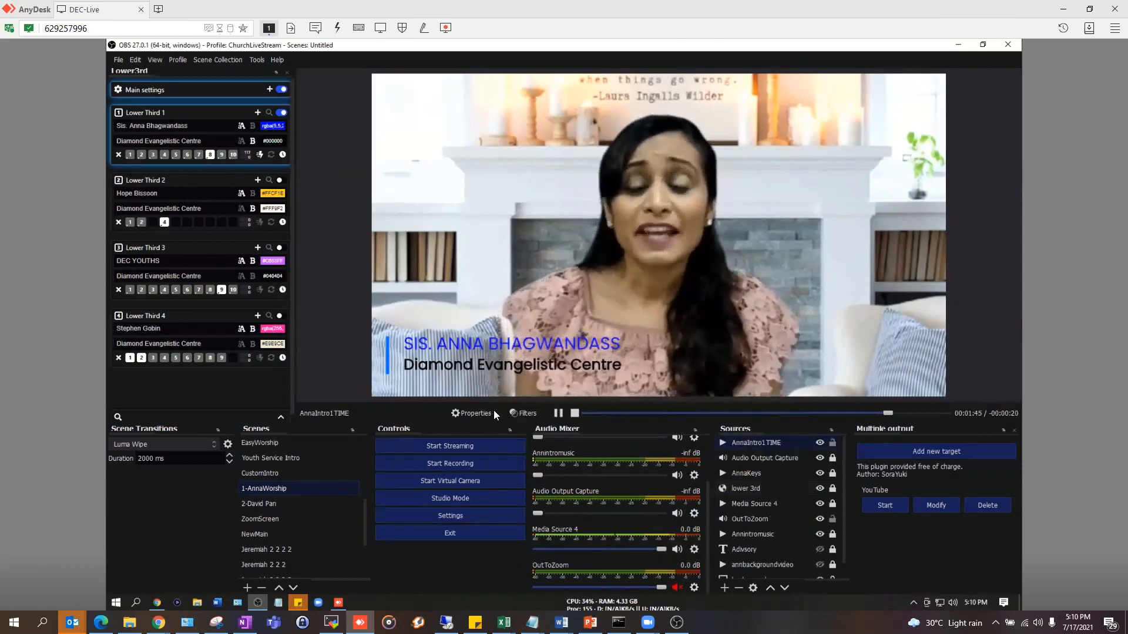
- Open the filters of the one-time intro source and review which effect filters can be added, without choosing one
{"action": "left_click", "coordinate": [515, 413]}
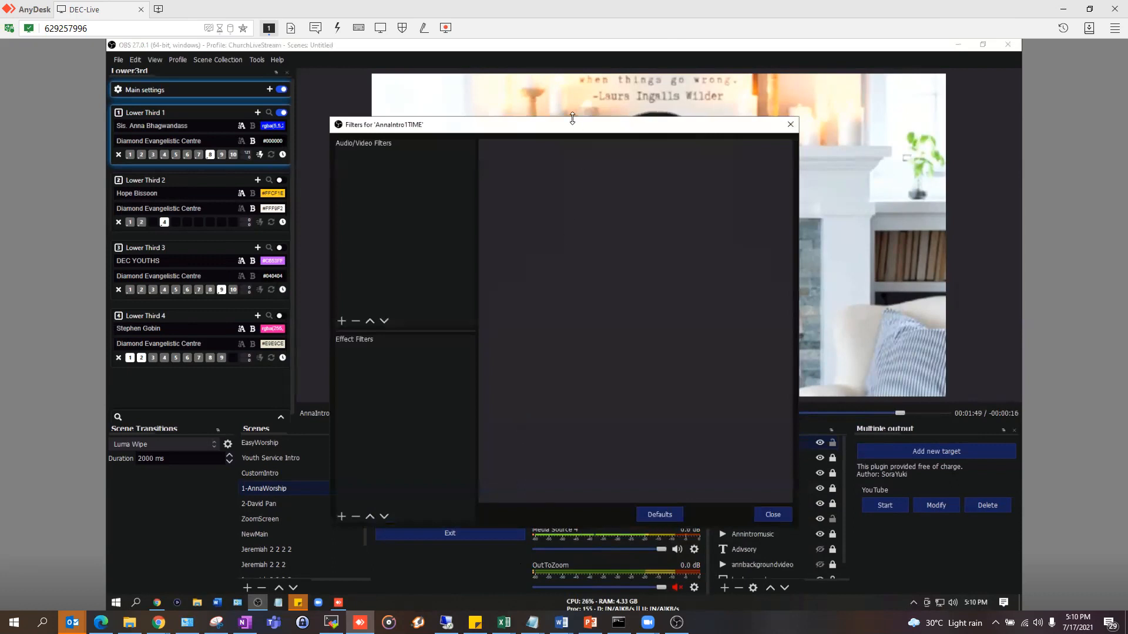
{"action": "left_click_drag", "start_coordinate": [566, 131], "coordinate": [447, 382]}
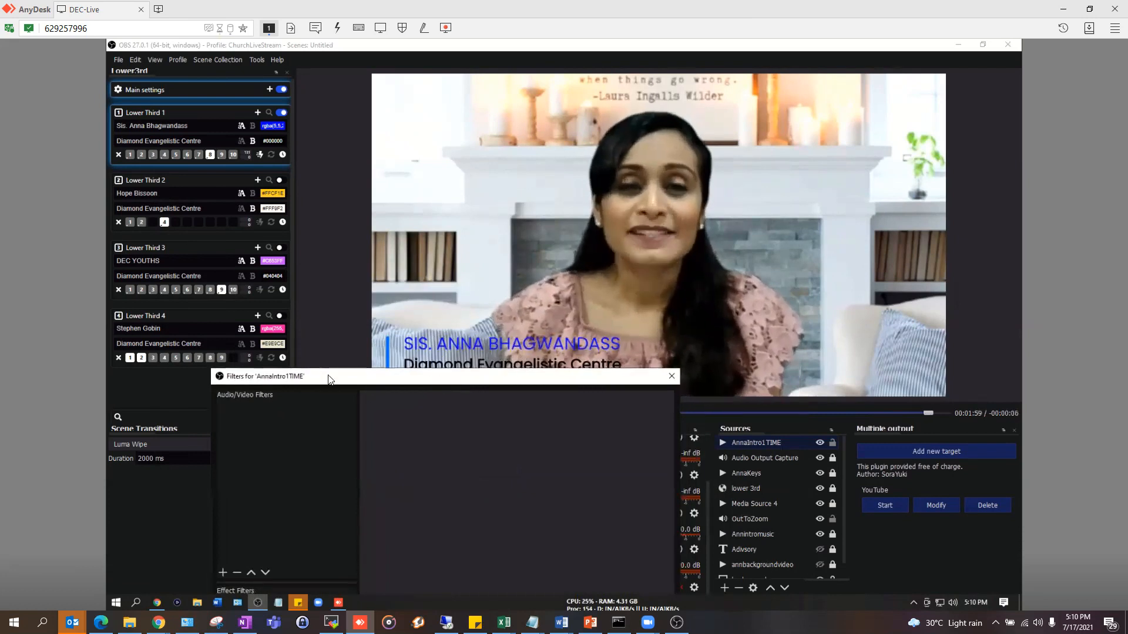
{"action": "left_click_drag", "start_coordinate": [303, 381], "coordinate": [278, 346]}
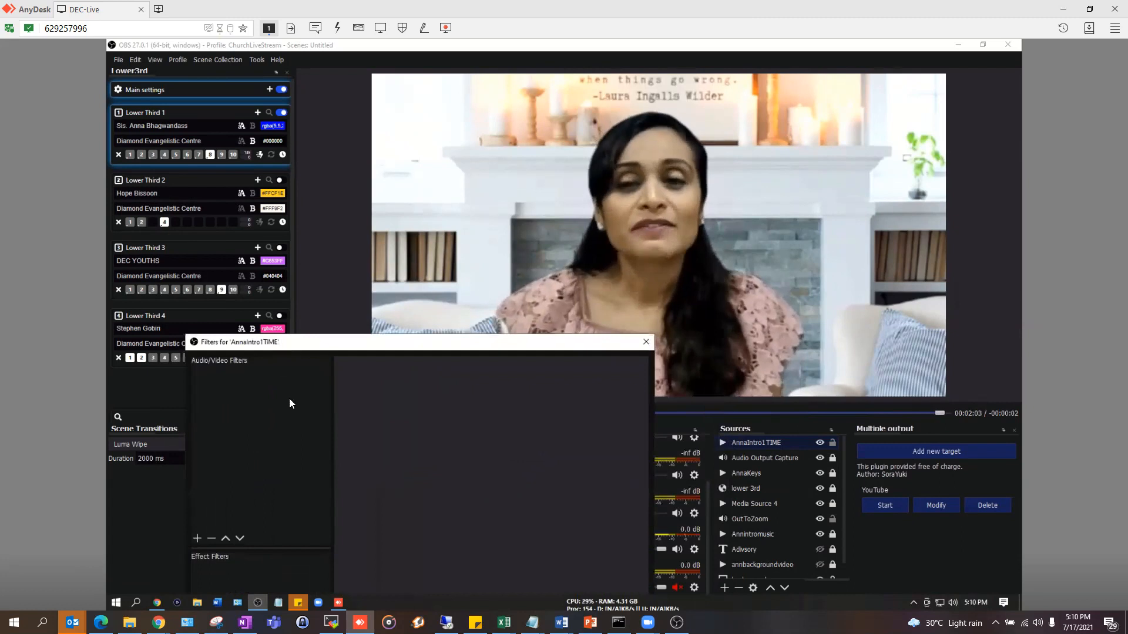
{"action": "left_click", "coordinate": [198, 539]}
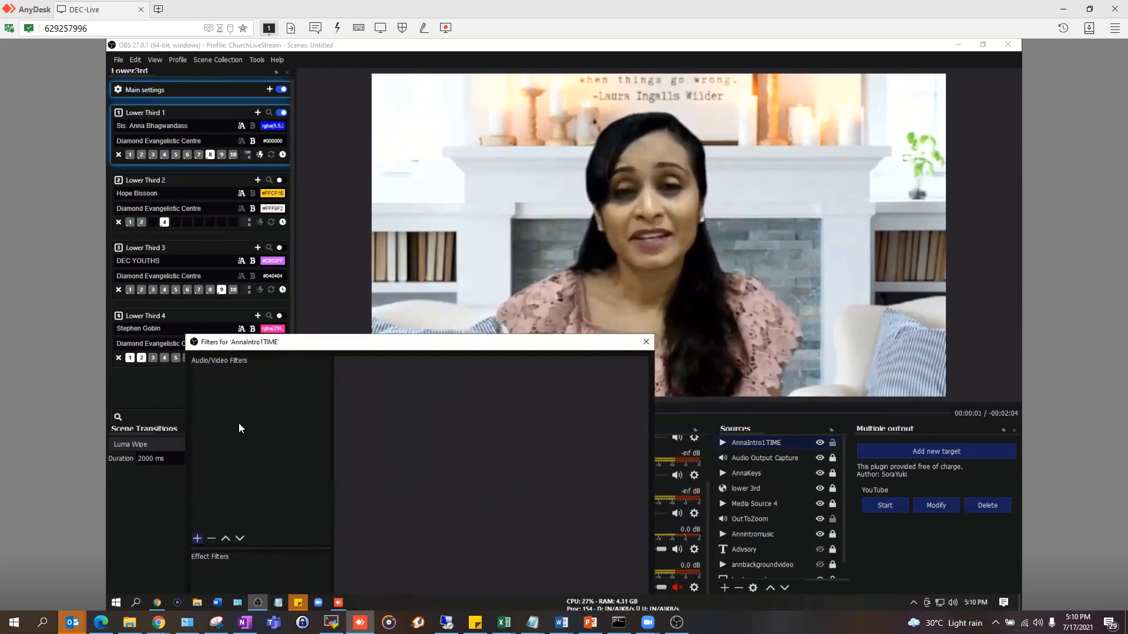
{"action": "left_click", "coordinate": [241, 349]}
{"action": "left_click_drag", "start_coordinate": [243, 348], "coordinate": [176, 101]}
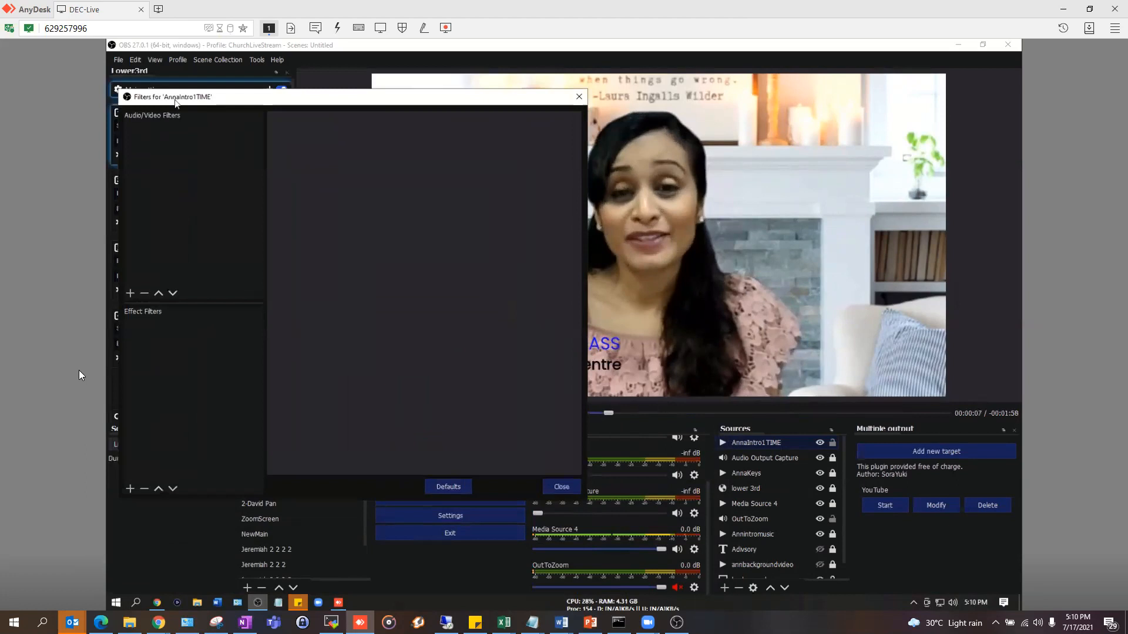
{"action": "left_click", "coordinate": [131, 488]}
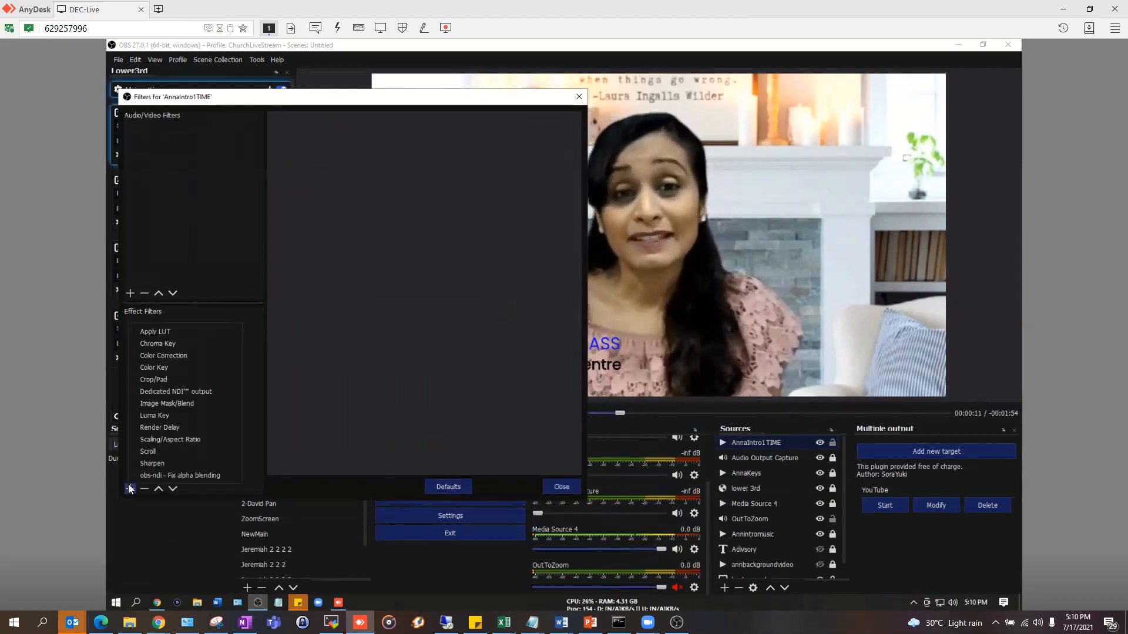
{"action": "left_click", "coordinate": [220, 212]}
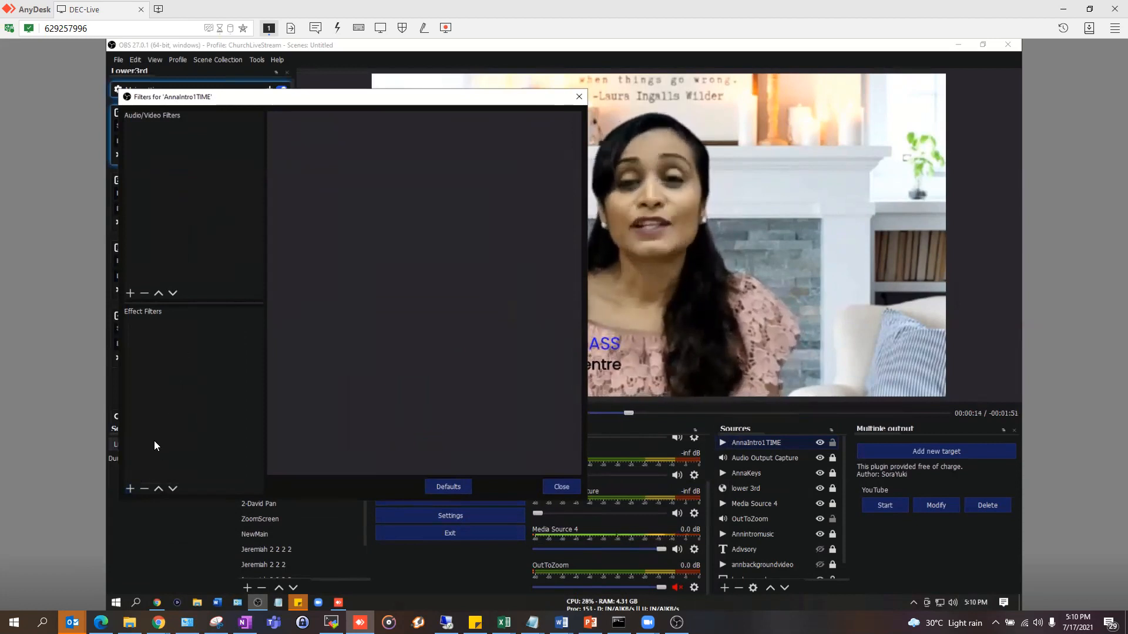
- Add a Color Correction effect filter to the one-time intro source and set its gamma to 2.56
{"action": "left_click", "coordinate": [129, 489]}
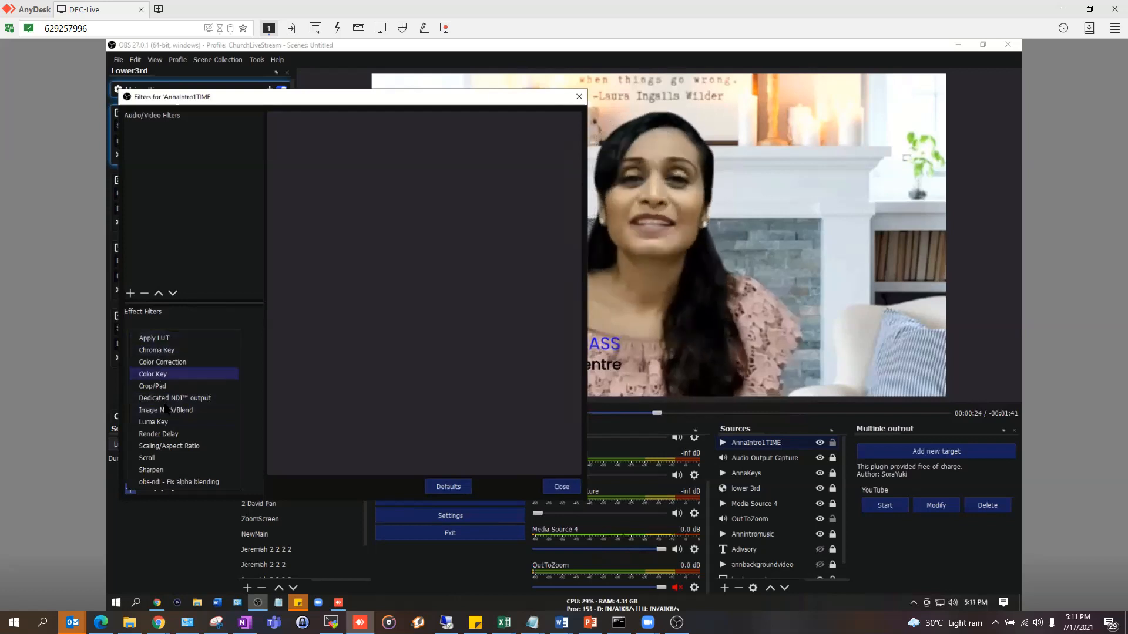
{"action": "left_click", "coordinate": [177, 363]}
{"action": "left_click", "coordinate": [329, 317]}
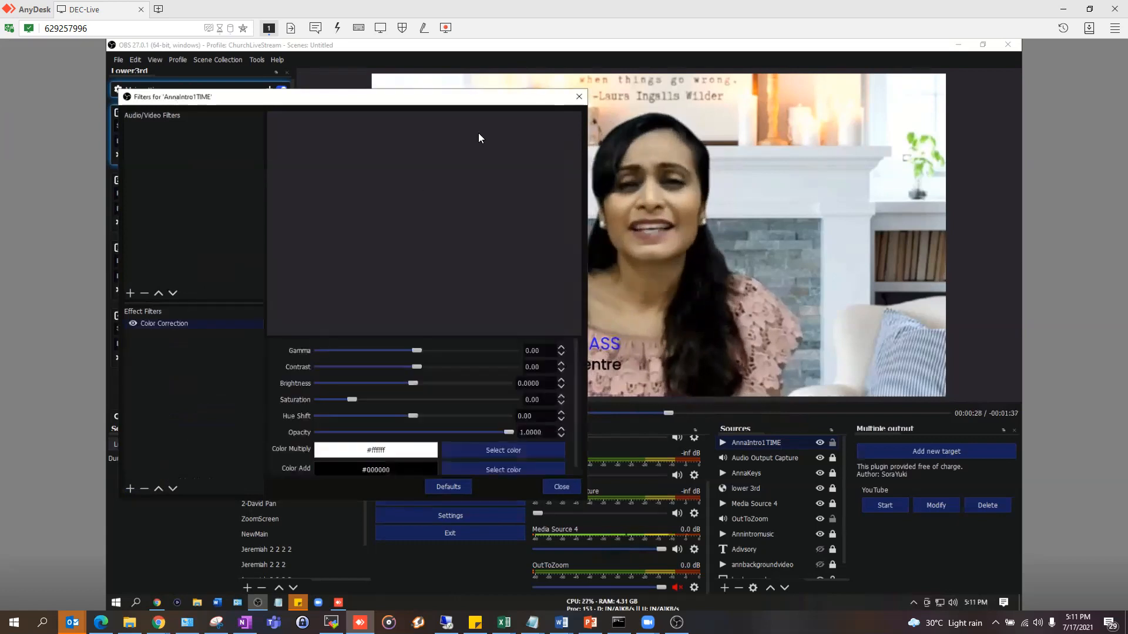
{"action": "left_click_drag", "start_coordinate": [487, 100], "coordinate": [341, 158]}
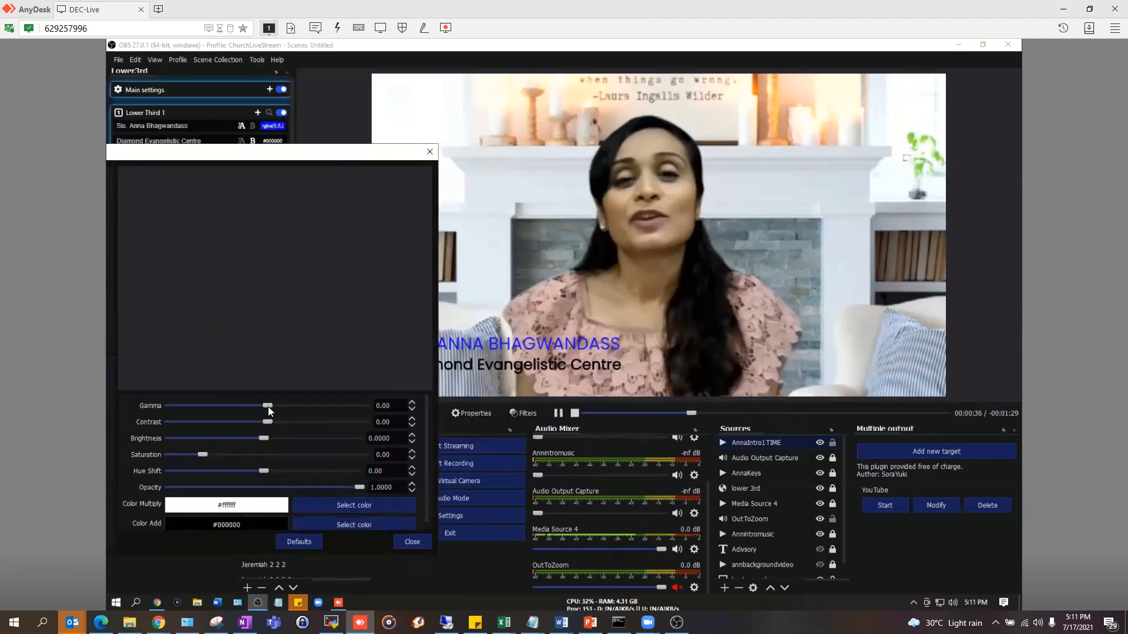
{"action": "left_click_drag", "start_coordinate": [292, 408], "coordinate": [350, 413]}
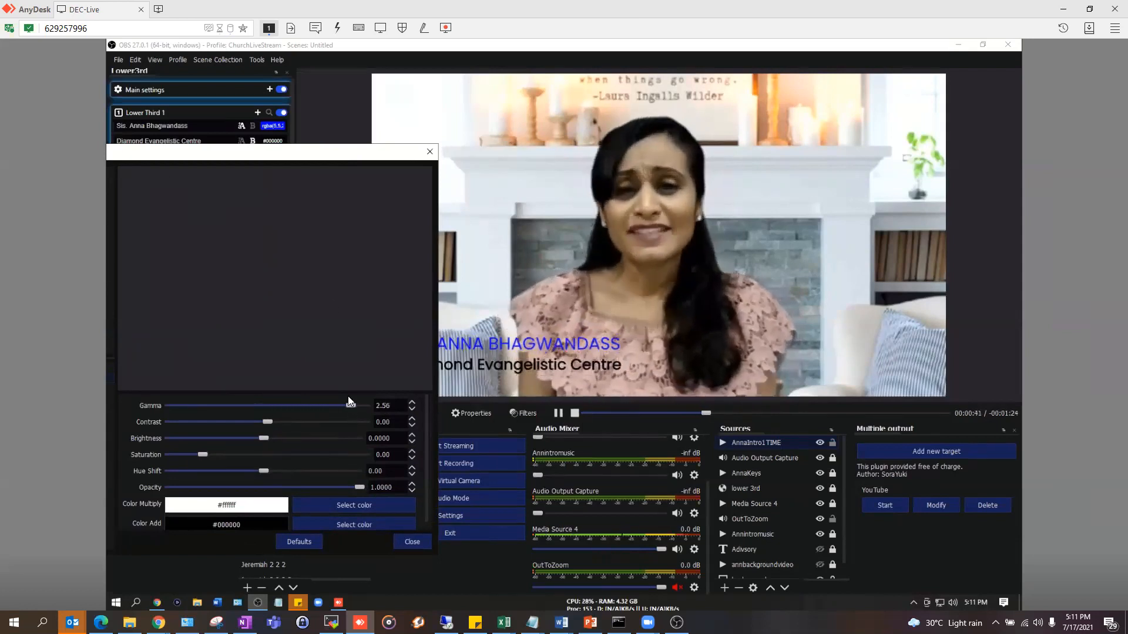
- Remove the Color Correction filter from the one-time intro source and close its filters window
{"action": "left_click_drag", "start_coordinate": [270, 155], "coordinate": [525, 160]}
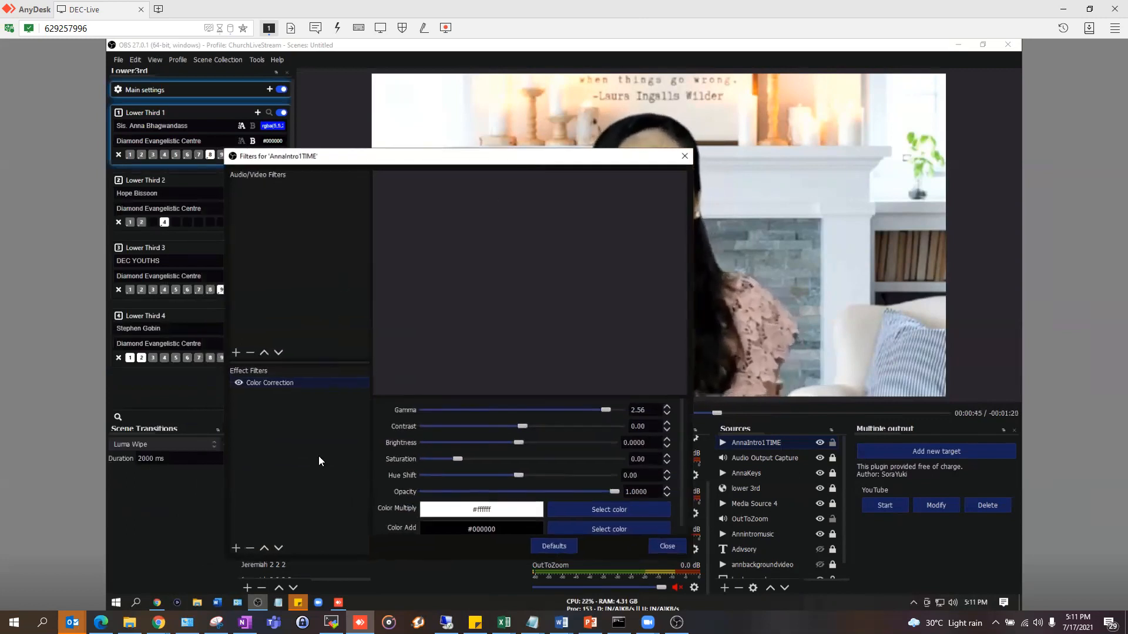
{"action": "left_click", "coordinate": [251, 548]}
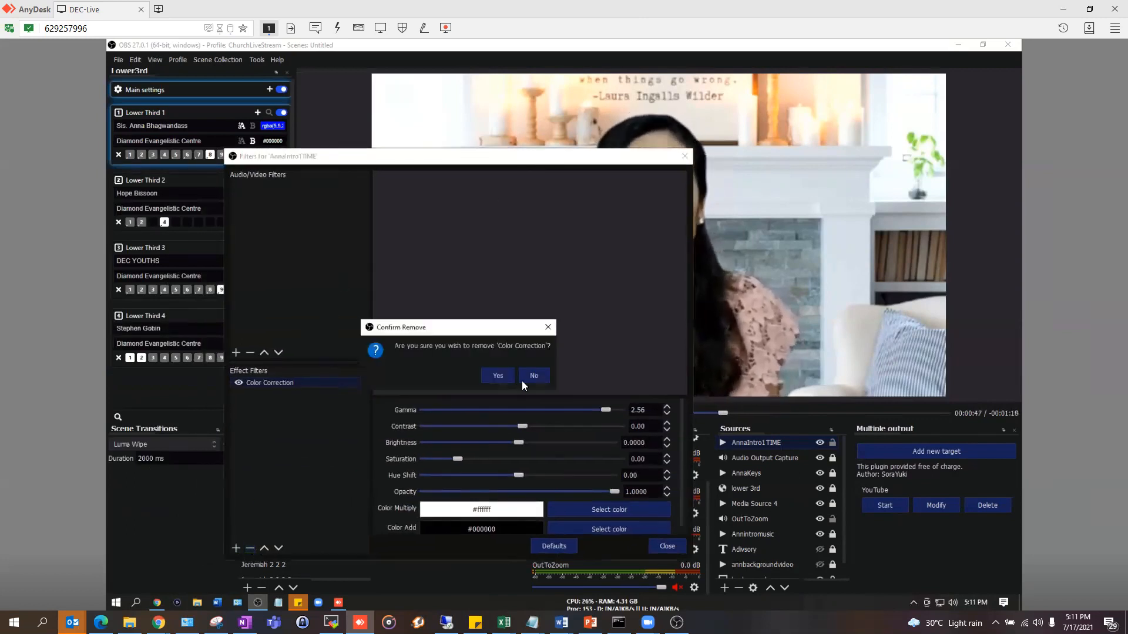
{"action": "left_click", "coordinate": [492, 375]}
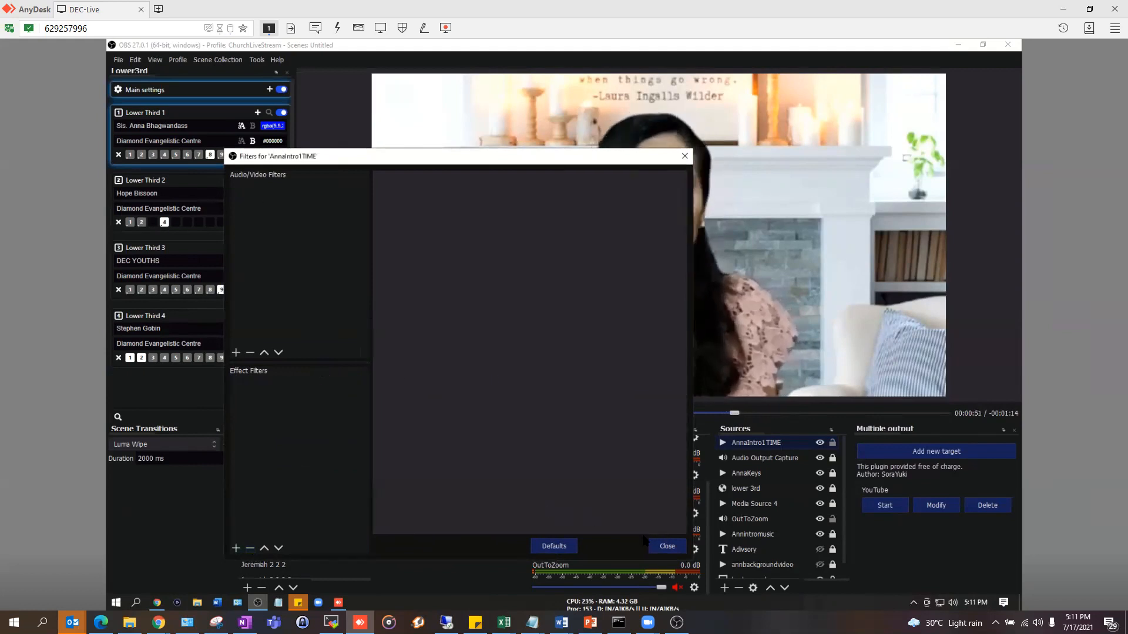
{"action": "left_click", "coordinate": [685, 544]}
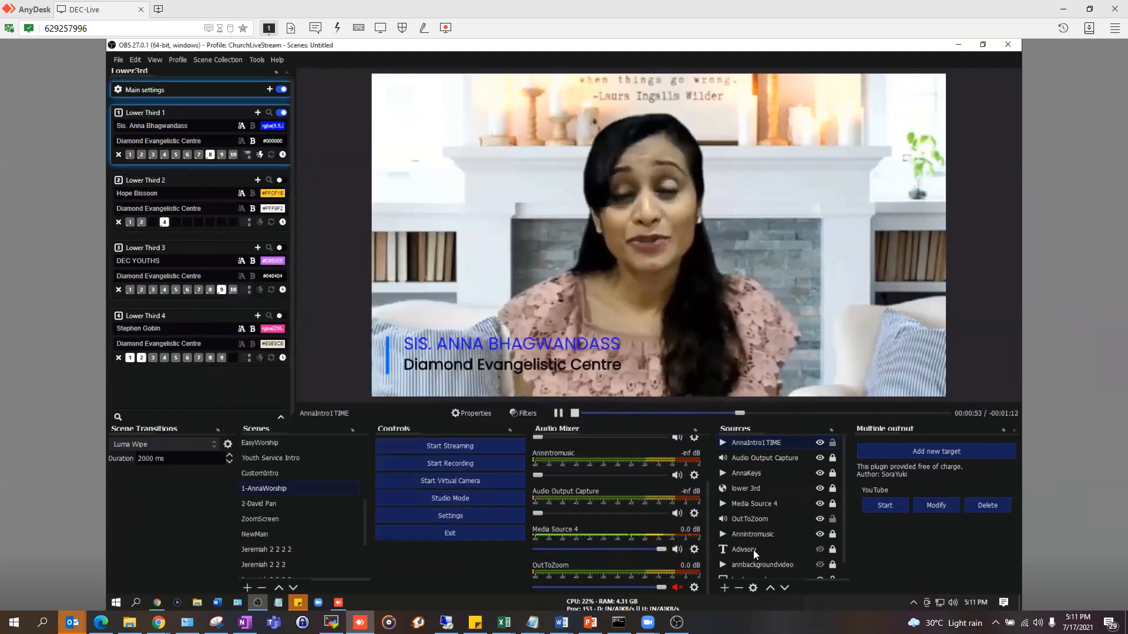
- Open the filters of Media Source 4 and add a Color Correction effect filter, keeping the main preview in view
{"action": "left_click", "coordinate": [764, 504]}
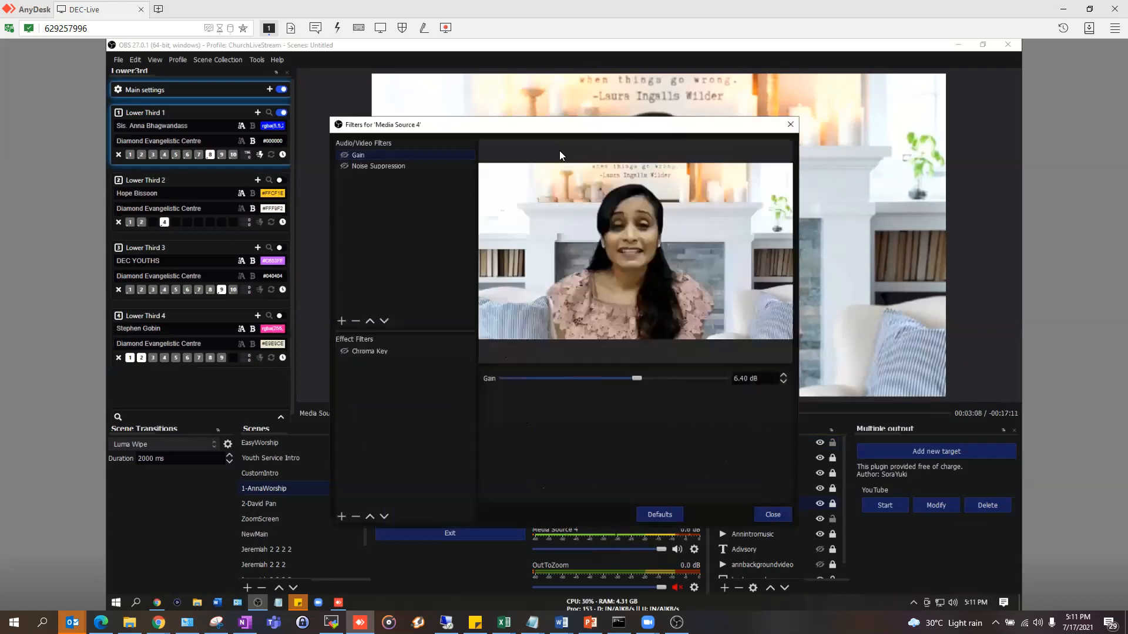
{"action": "left_click_drag", "start_coordinate": [582, 127], "coordinate": [405, 99]}
{"action": "left_click", "coordinate": [165, 489]}
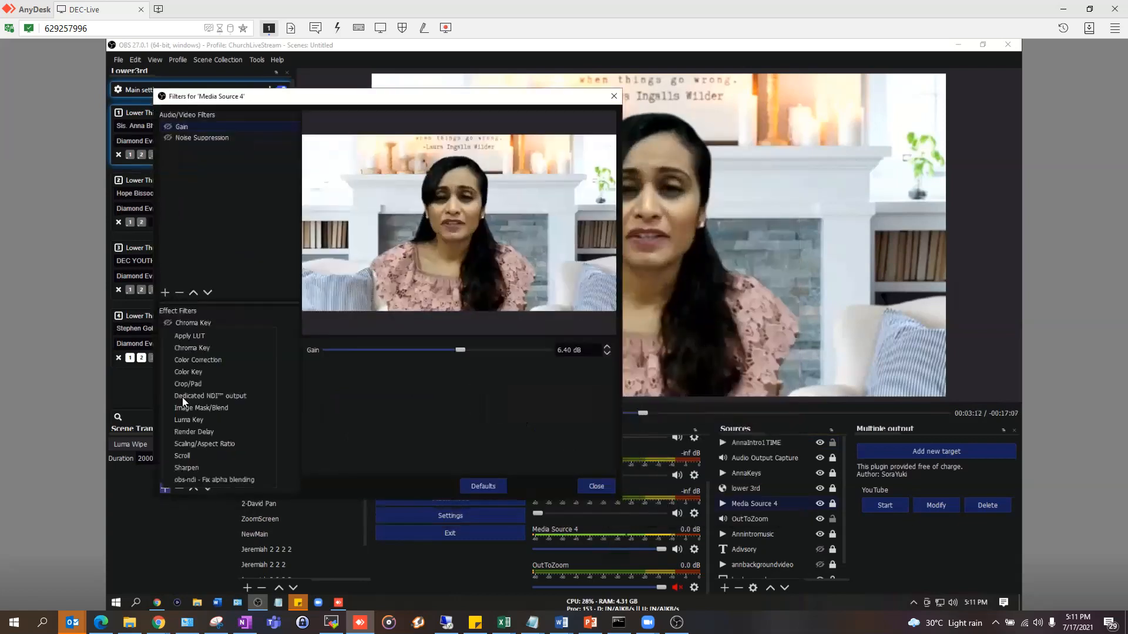
{"action": "left_click", "coordinate": [197, 361]}
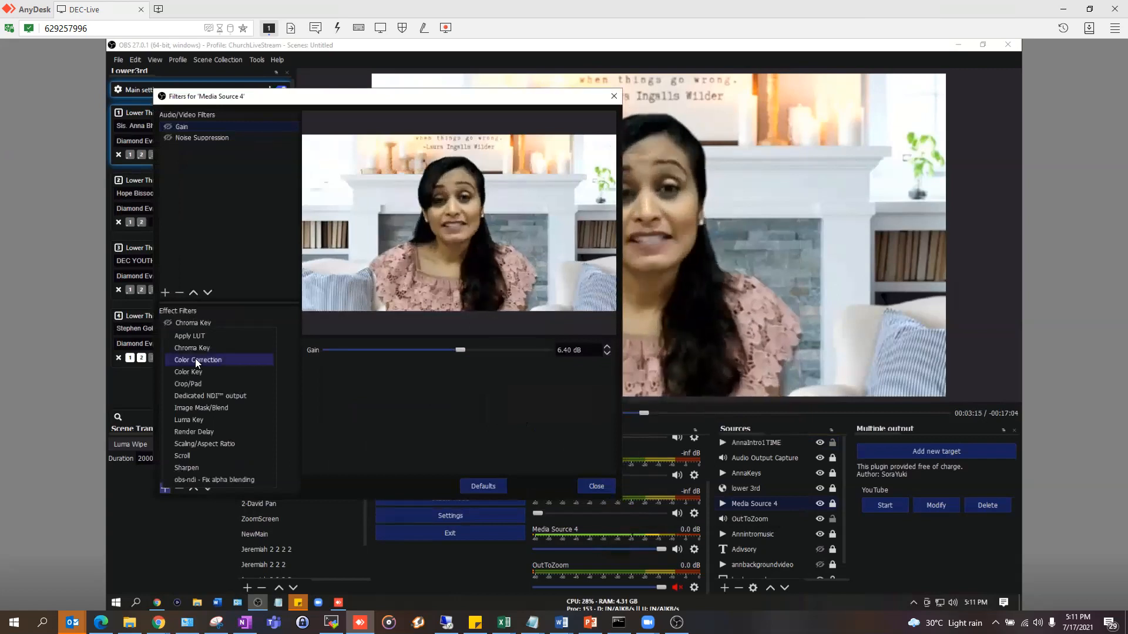
{"action": "left_click", "coordinate": [376, 319]}
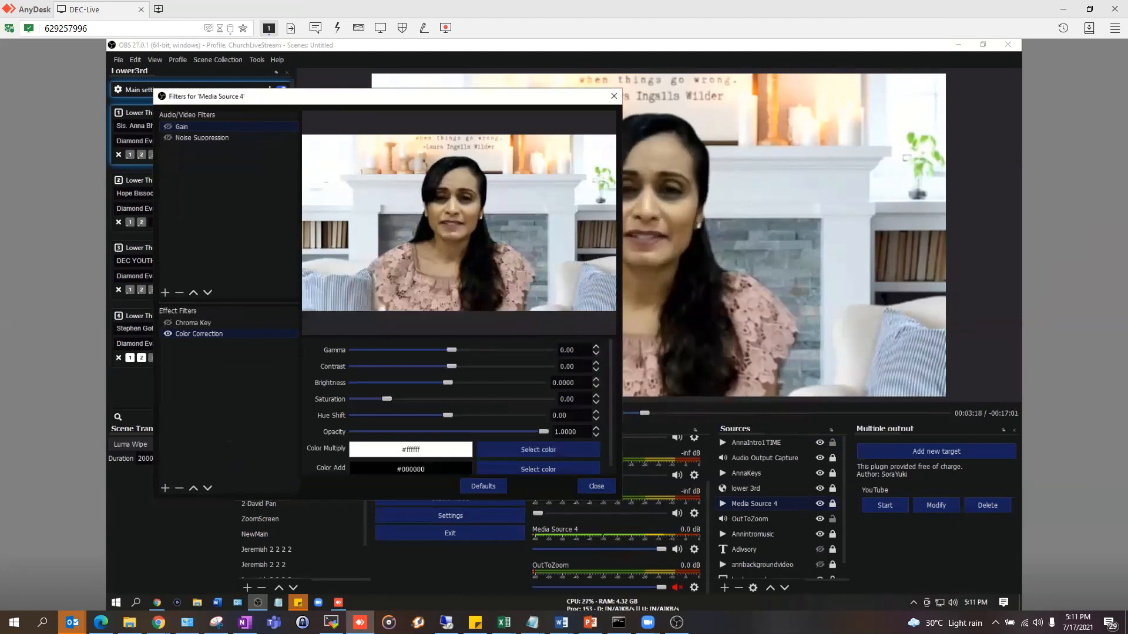
{"action": "left_click_drag", "start_coordinate": [407, 100], "coordinate": [267, 110]}
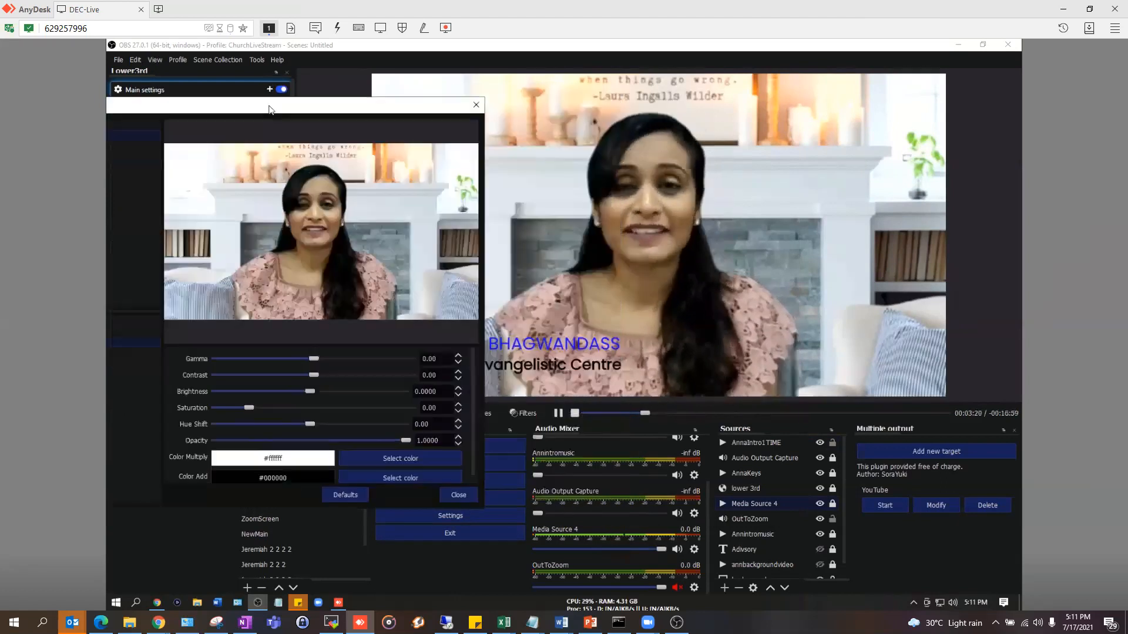
- Try a gamma of 2.21 on Media Source 4's Color Correction filter, then settle gamma at 0.35 and contrast at -0.60
{"action": "left_click_drag", "start_coordinate": [310, 359], "coordinate": [384, 361]}
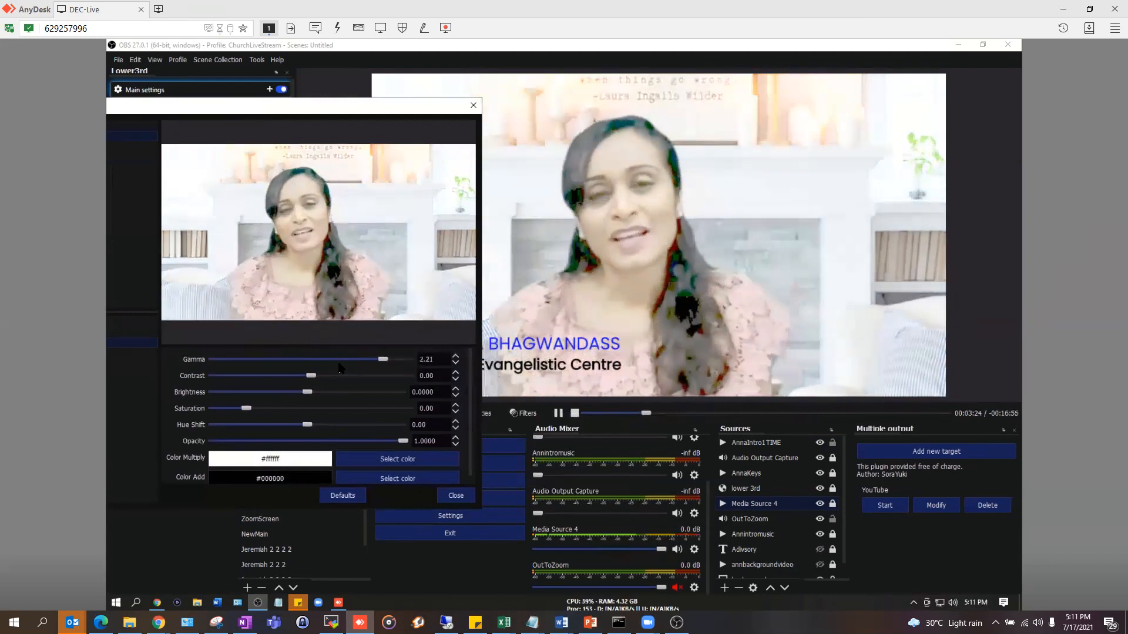
{"action": "left_click_drag", "start_coordinate": [285, 360], "coordinate": [316, 364]}
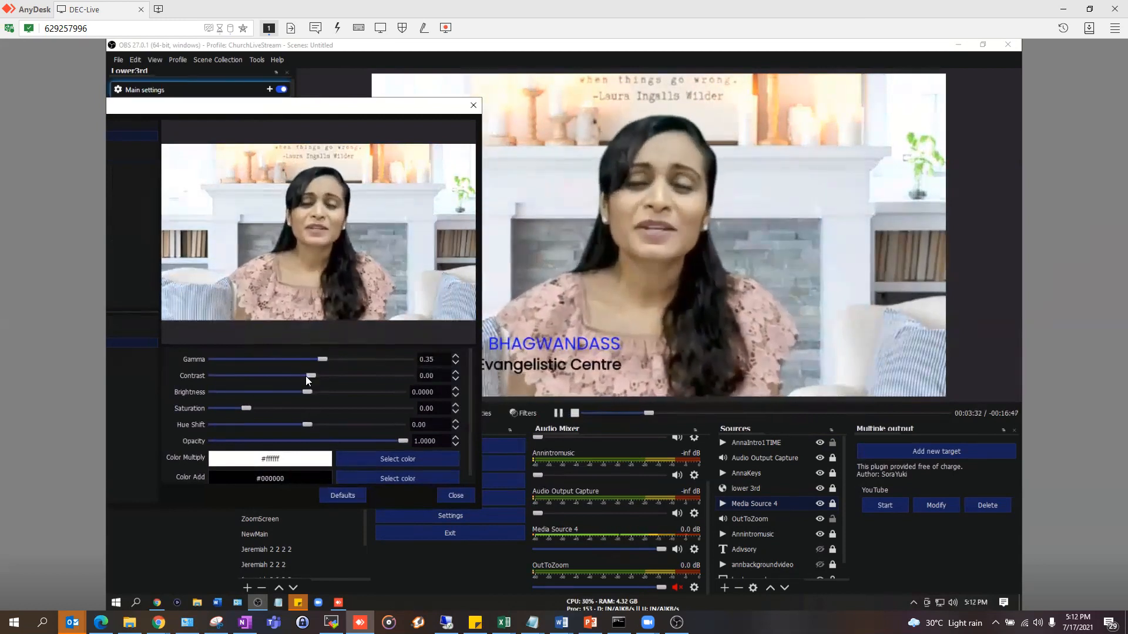
{"action": "left_click_drag", "start_coordinate": [306, 377], "coordinate": [308, 374]}
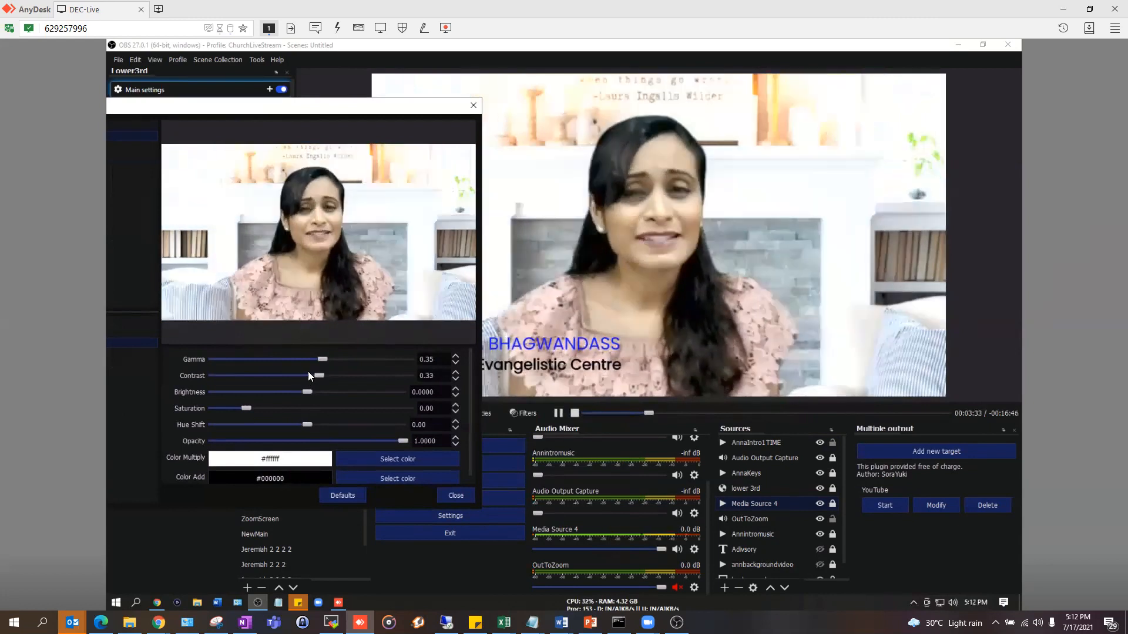
{"action": "scroll", "coordinate": [305, 373], "scroll_direction": "up", "scroll_amount": 11}
{"action": "scroll", "coordinate": [305, 375], "scroll_direction": "down", "scroll_amount": 10}
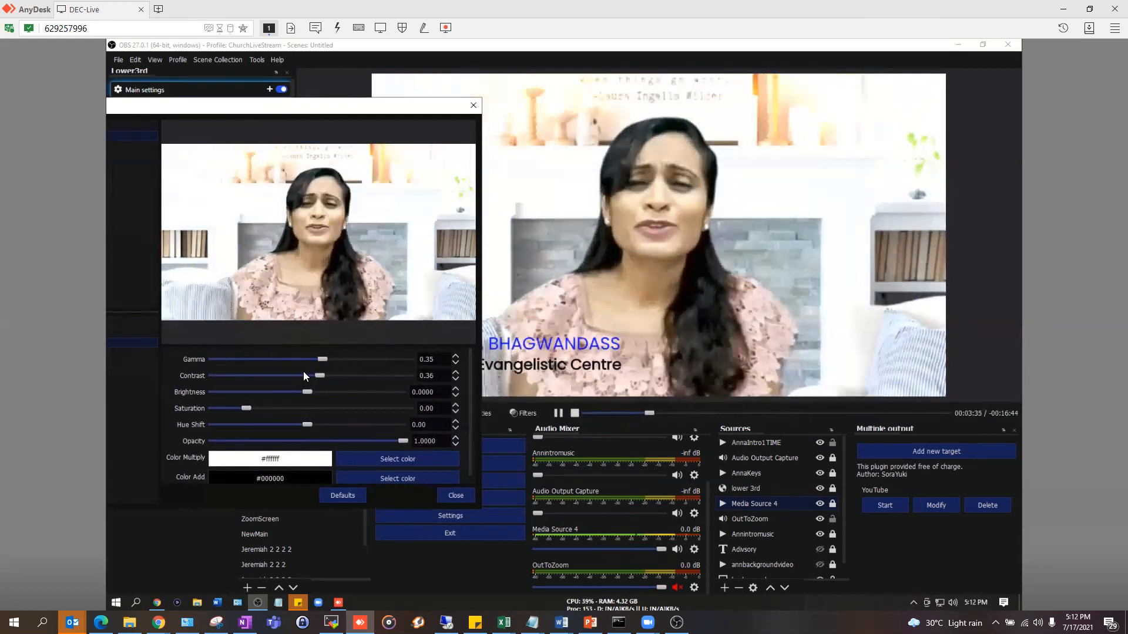
{"action": "scroll", "coordinate": [304, 372], "scroll_direction": "down", "scroll_amount": 10}
{"action": "scroll", "coordinate": [303, 375], "scroll_direction": "down", "scroll_amount": 6}
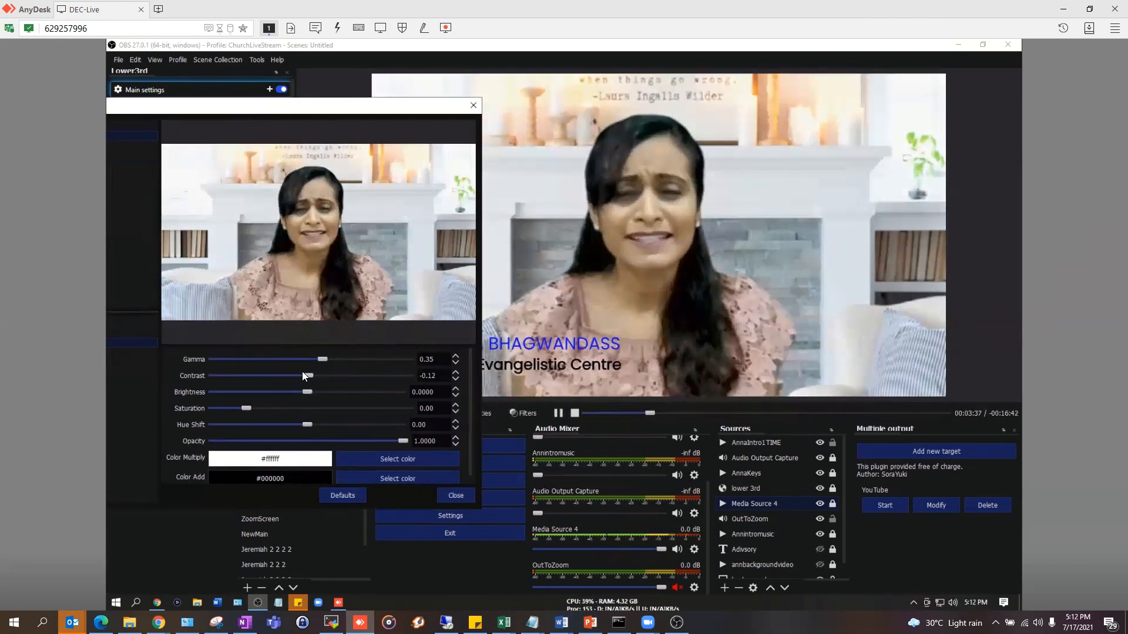
{"action": "scroll", "coordinate": [303, 376], "scroll_direction": "down", "scroll_amount": 5}
{"action": "scroll", "coordinate": [302, 372], "scroll_direction": "down", "scroll_amount": 11}
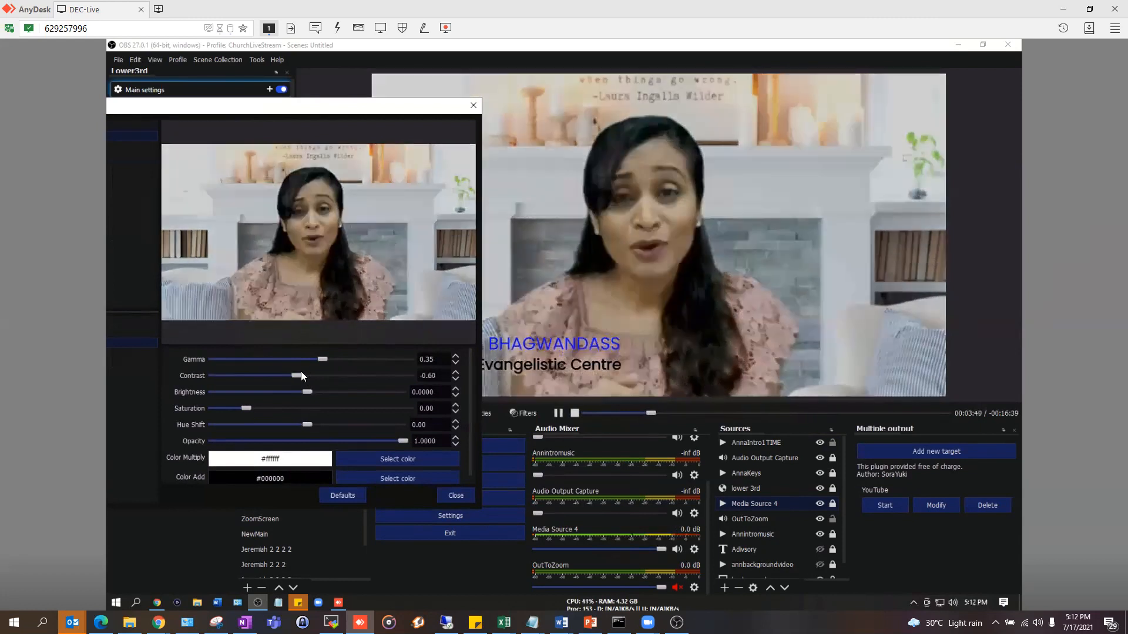
- Adjust Media Source 4's Color Correction filter to a contrast of -0.29 and a brightness of -0.0174
{"action": "scroll", "coordinate": [302, 374], "scroll_direction": "down", "scroll_amount": 3}
{"action": "scroll", "coordinate": [300, 371], "scroll_direction": "down", "scroll_amount": 10}
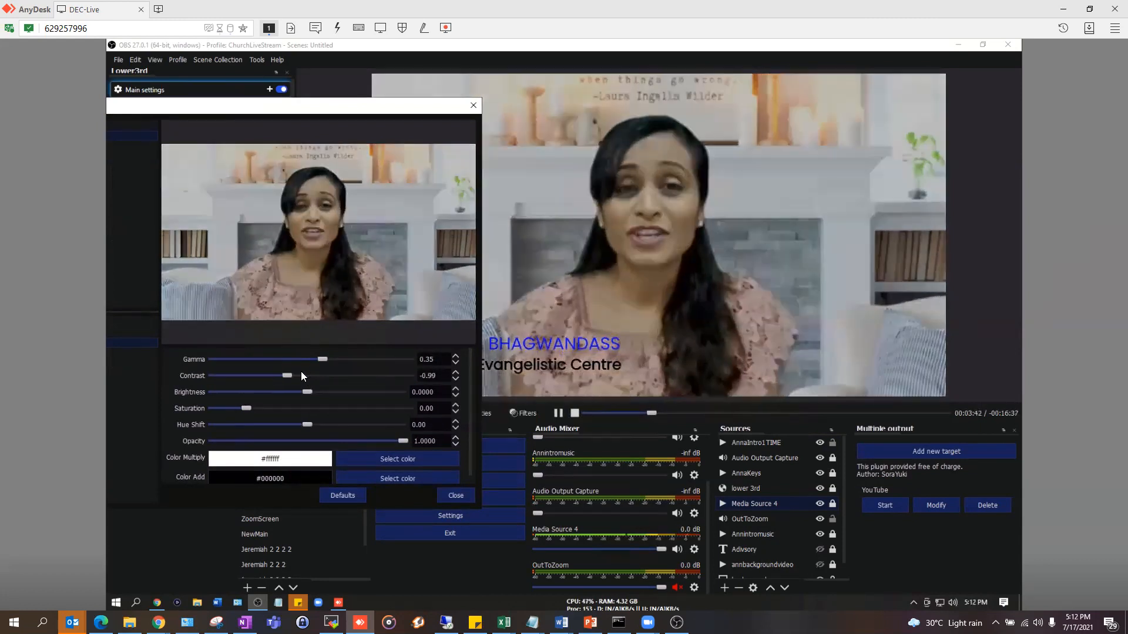
{"action": "scroll", "coordinate": [308, 393], "scroll_direction": "up", "scroll_amount": 2}
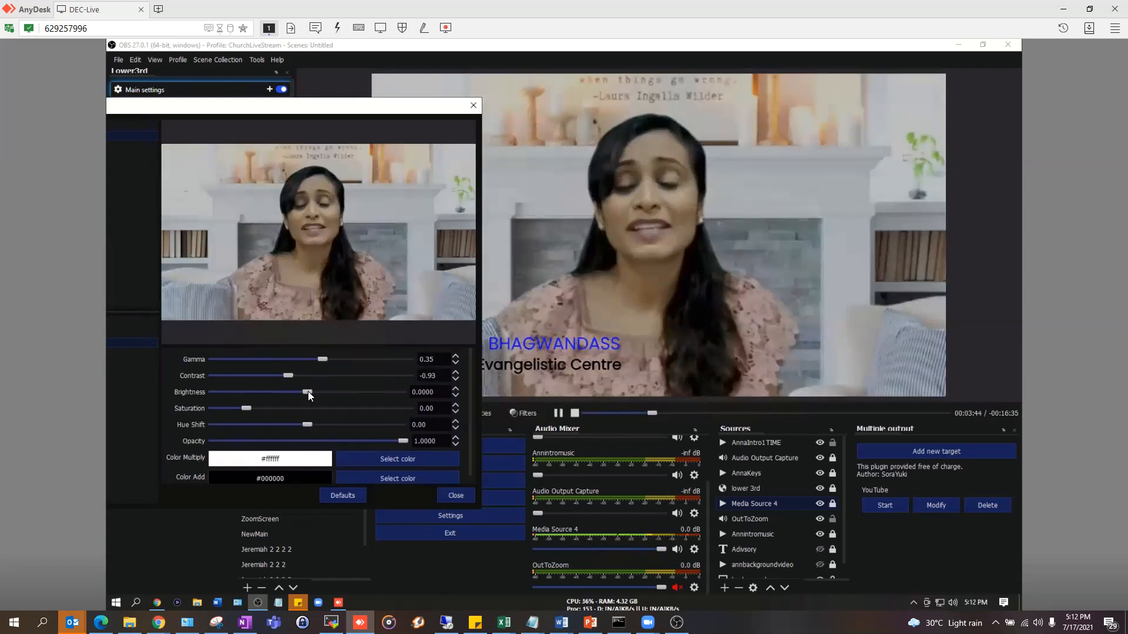
{"action": "scroll", "coordinate": [306, 392], "scroll_direction": "up", "scroll_amount": 1}
{"action": "scroll", "coordinate": [306, 392], "scroll_direction": "up", "scroll_amount": 2}
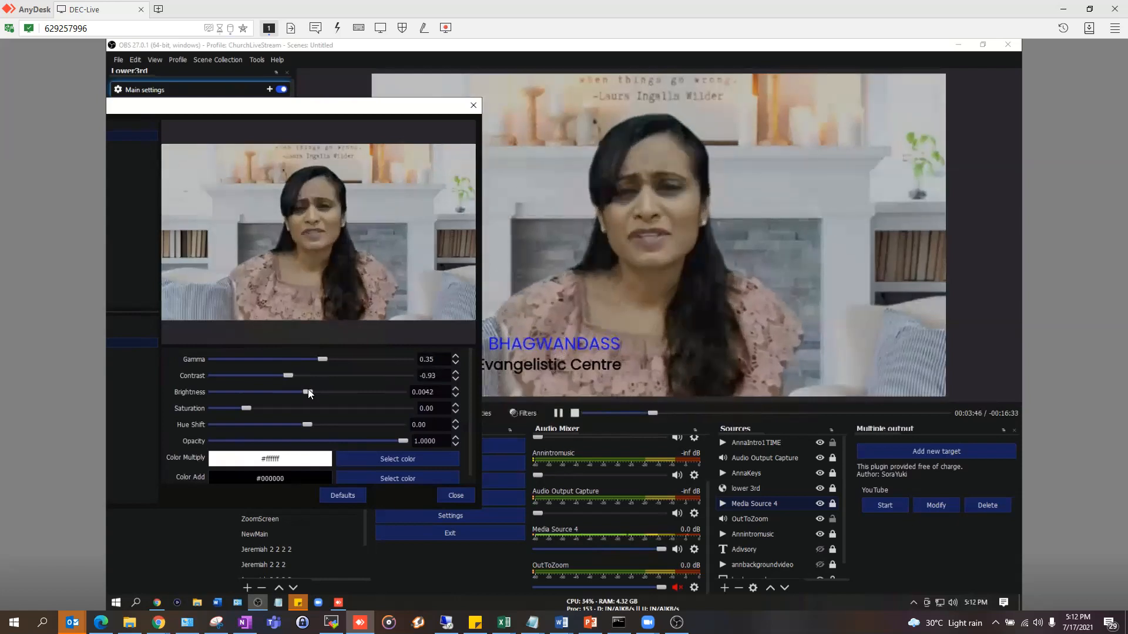
{"action": "scroll", "coordinate": [324, 391], "scroll_direction": "up", "scroll_amount": 2}
{"action": "mouse_move", "coordinate": [300, 394]}
{"action": "left_mouse_down"}
{"action": "mouse_move", "coordinate": [311, 395]}
{"action": "mouse_move", "coordinate": [307, 375]}
{"action": "left_mouse_up"}
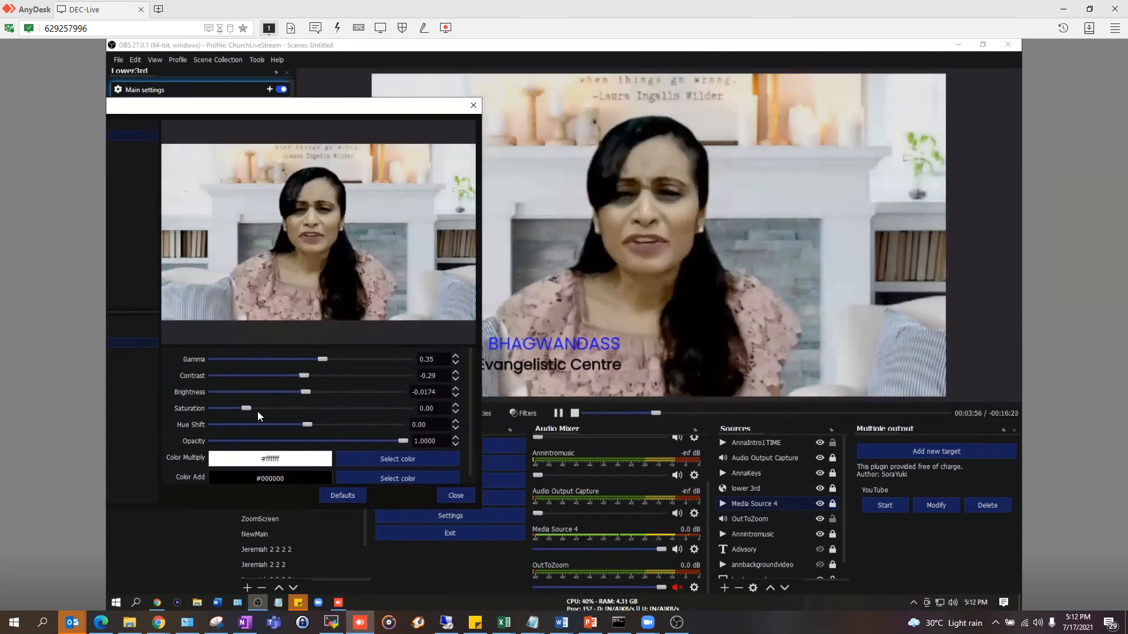
- Set the Color Correction filter's saturation to 1.01, try other hue shifts and opacities, and leave them at 0.00 and 1.0000
{"action": "left_click_drag", "start_coordinate": [252, 407], "coordinate": [280, 407]}
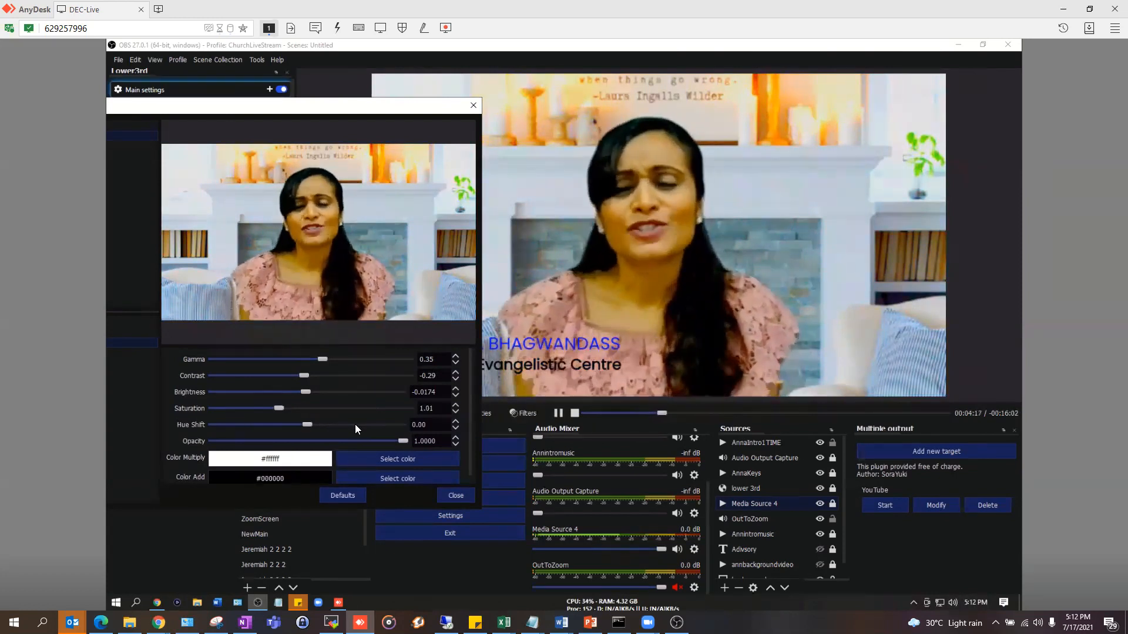
{"action": "left_click", "coordinate": [355, 424]}
{"action": "left_click", "coordinate": [298, 425]}
{"action": "left_click_drag", "start_coordinate": [305, 425], "coordinate": [310, 428]}
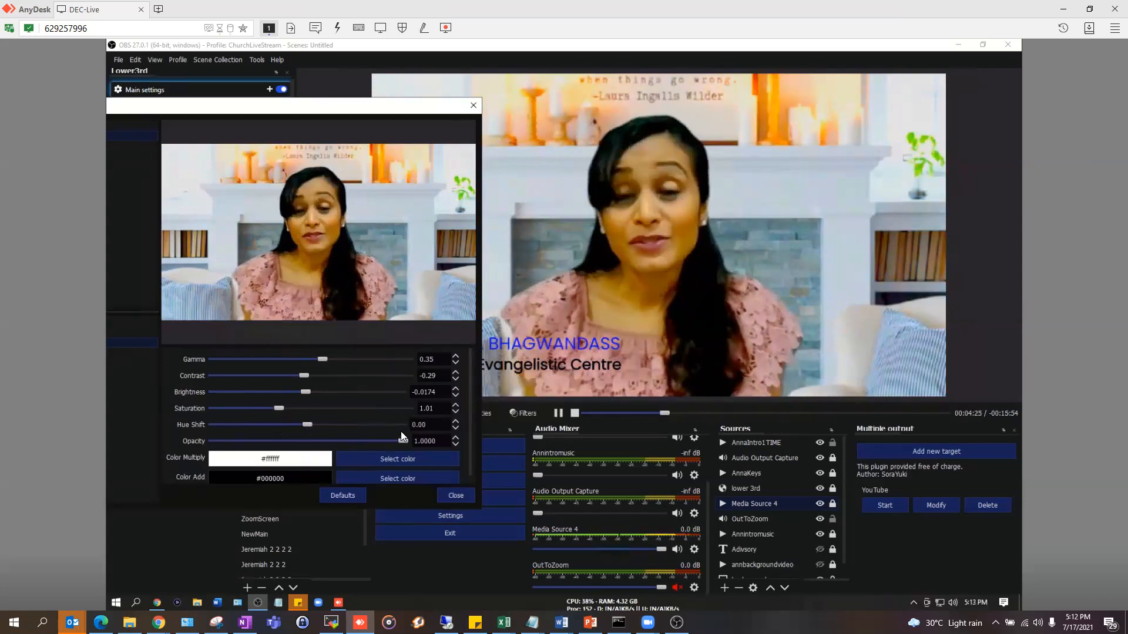
{"action": "scroll", "coordinate": [400, 432], "scroll_direction": "down", "scroll_amount": 1}
{"action": "left_click_drag", "start_coordinate": [402, 431], "coordinate": [447, 433]}
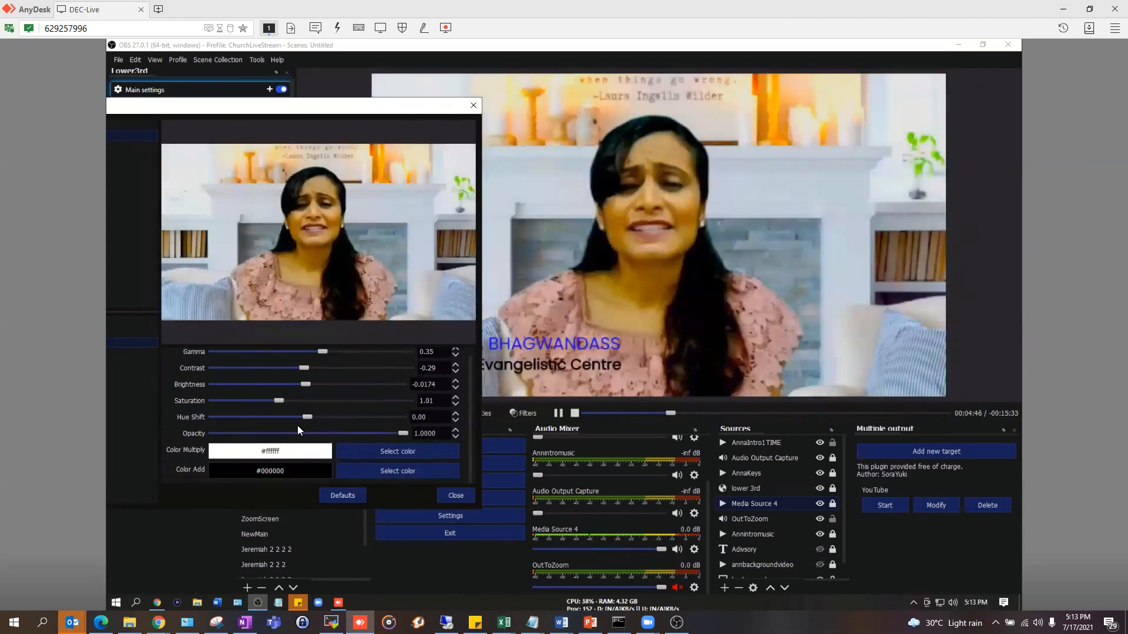
- Bring the whole filters window into view and toggle the Color Correction filter off and on to compare the picture
{"action": "left_click_drag", "start_coordinate": [338, 108], "coordinate": [353, 109]}
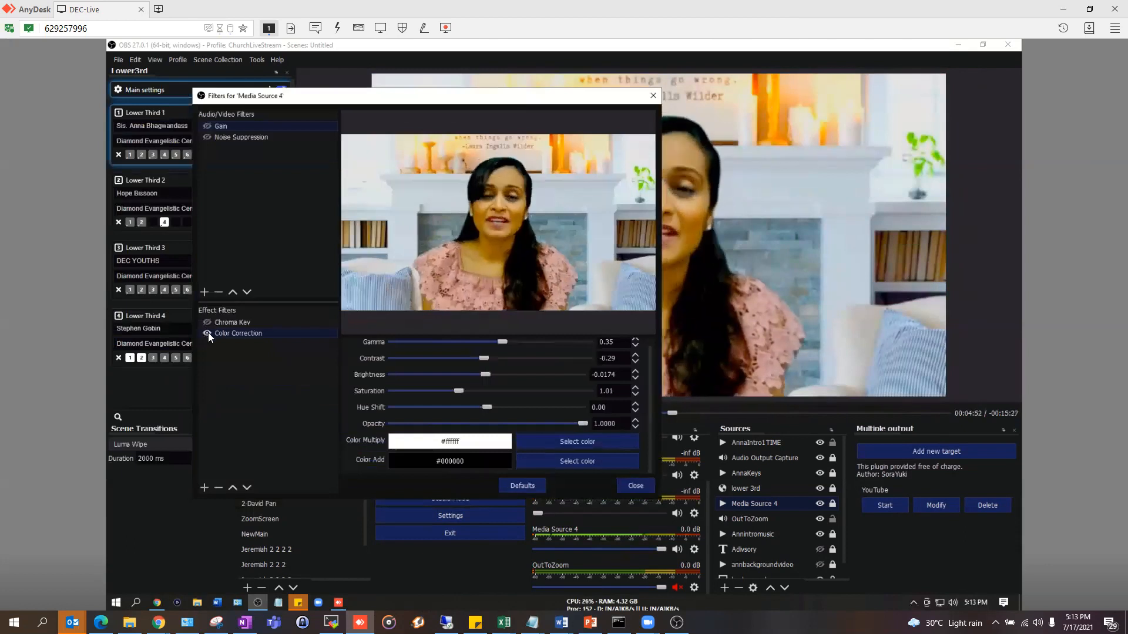
{"action": "left_click", "coordinate": [207, 334]}
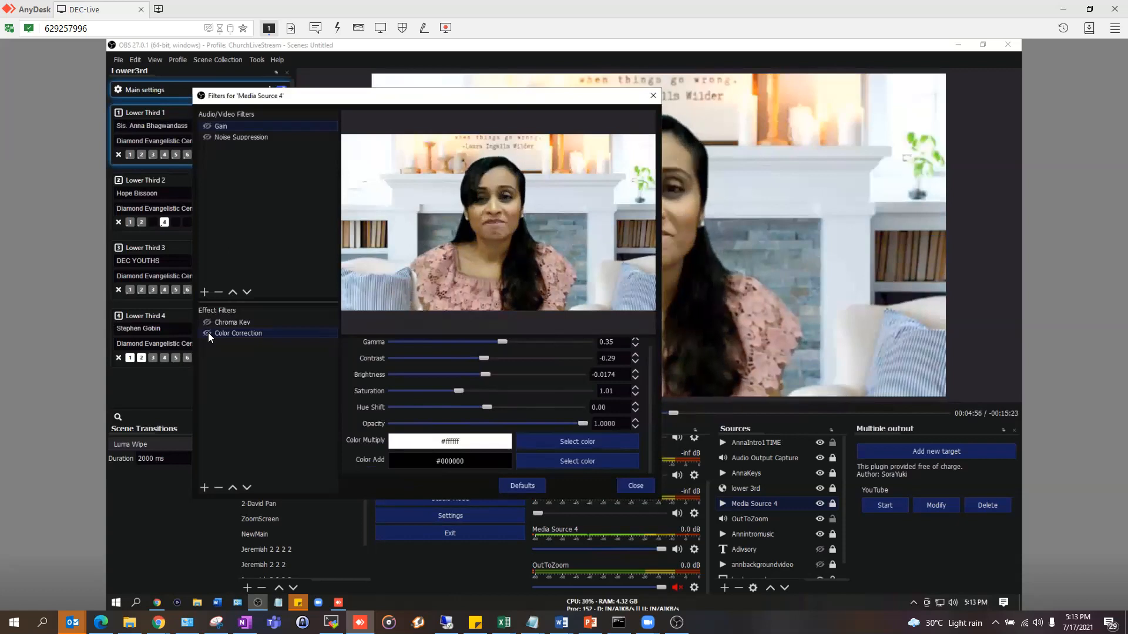
{"action": "left_click", "coordinate": [207, 333]}
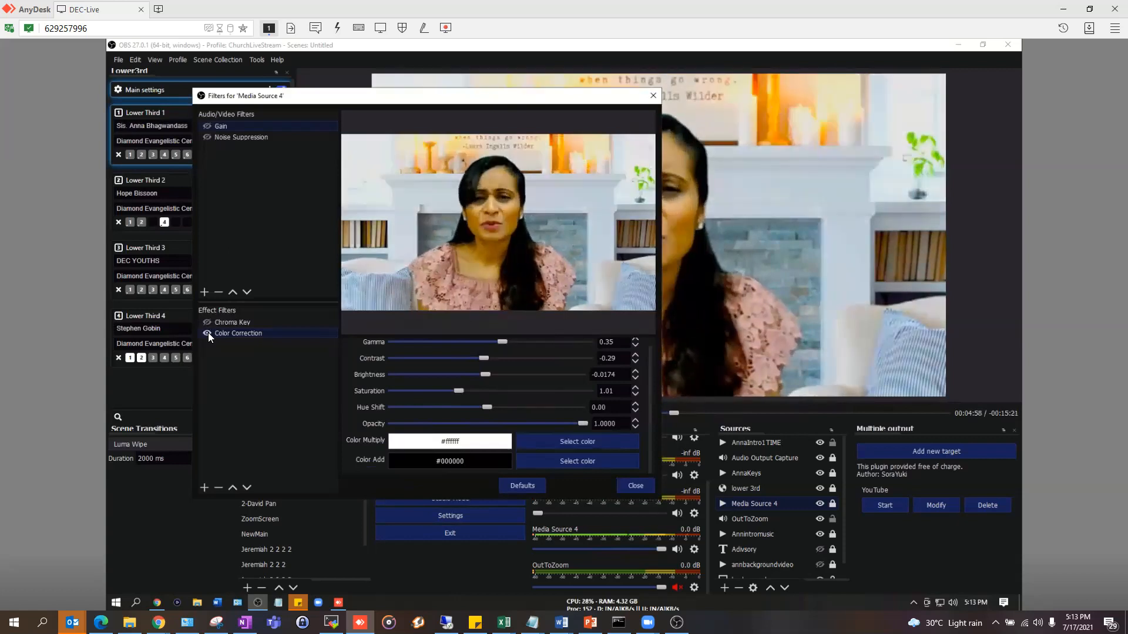
{"action": "left_click", "coordinate": [208, 333]}
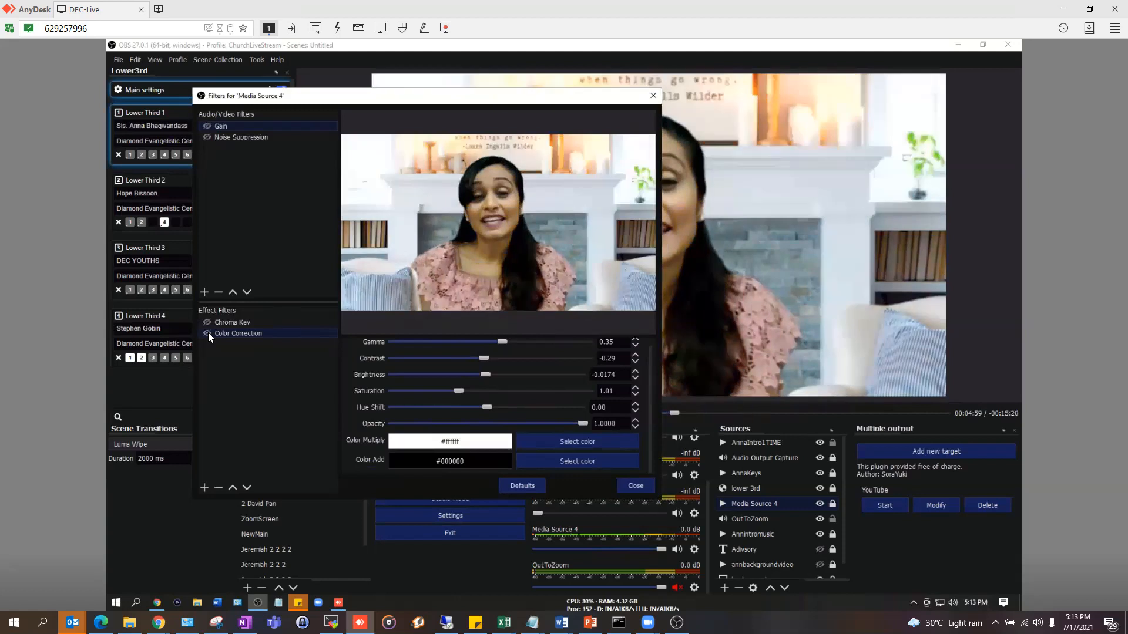
- Review the effect filter types available for Media Source 4 without adding one, and close its filters window
{"action": "left_click", "coordinate": [204, 487]}
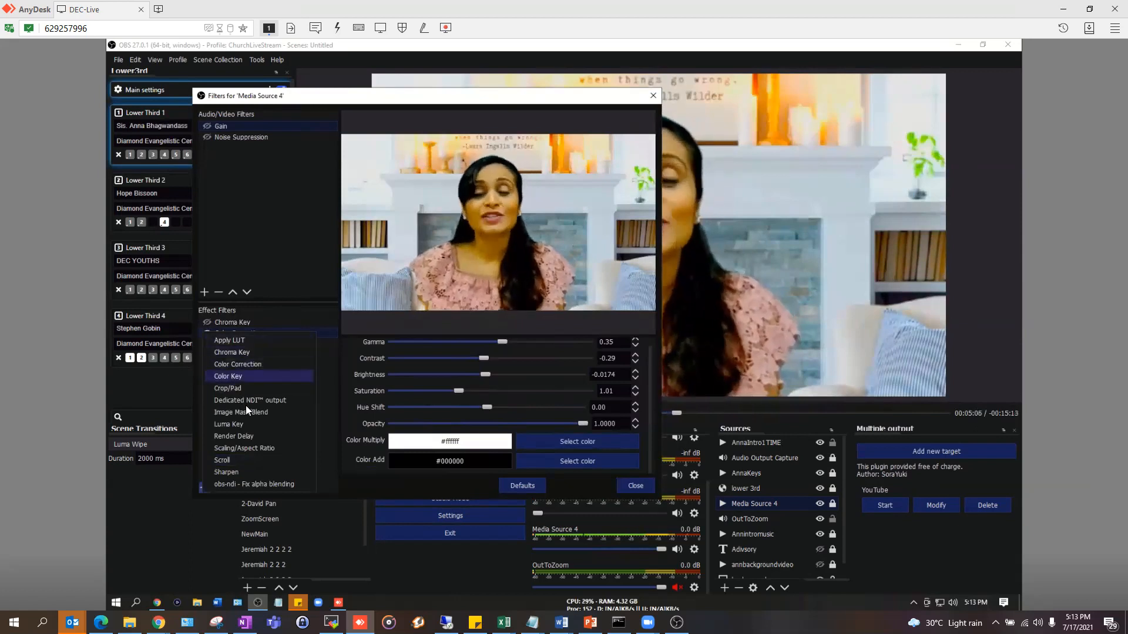
{"action": "left_click", "coordinate": [270, 260]}
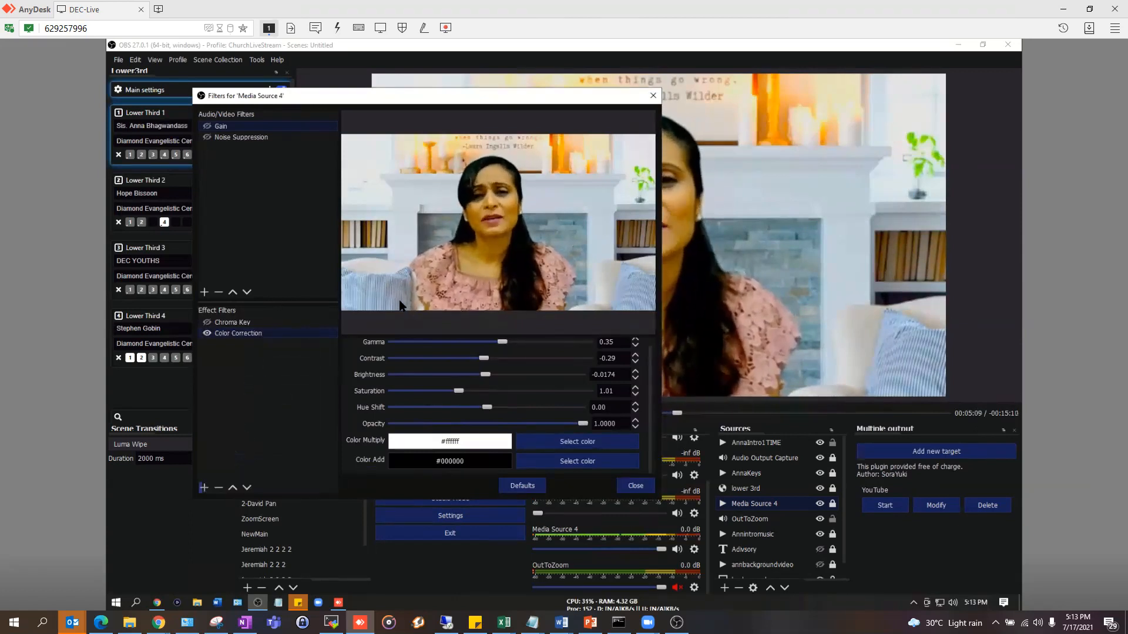
{"action": "left_click", "coordinate": [204, 488]}
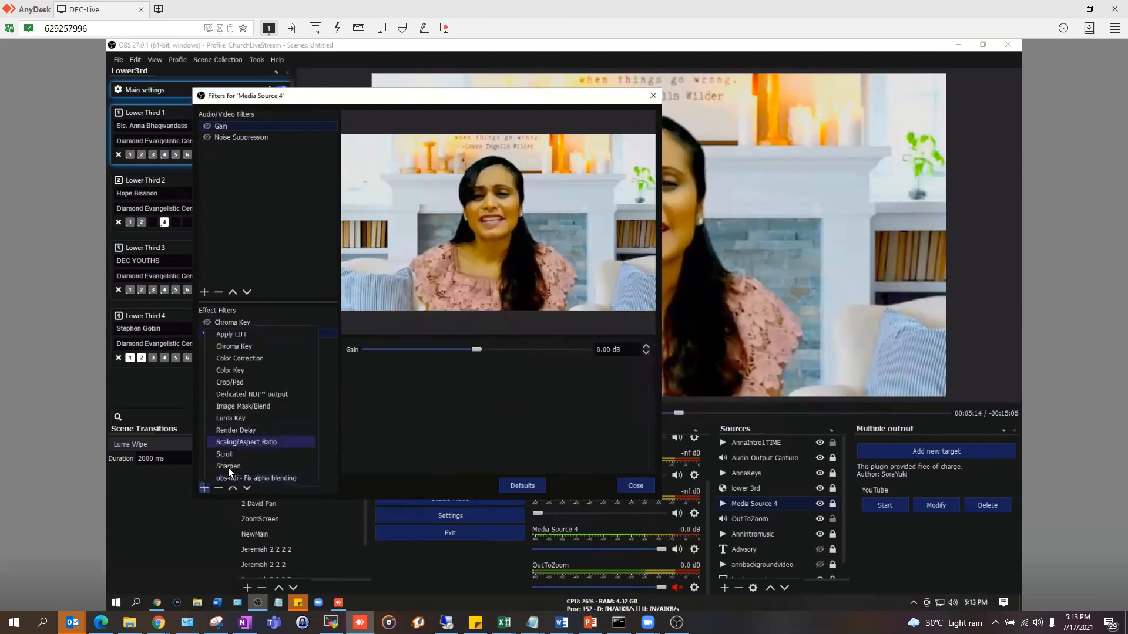
{"action": "left_click", "coordinate": [631, 487]}
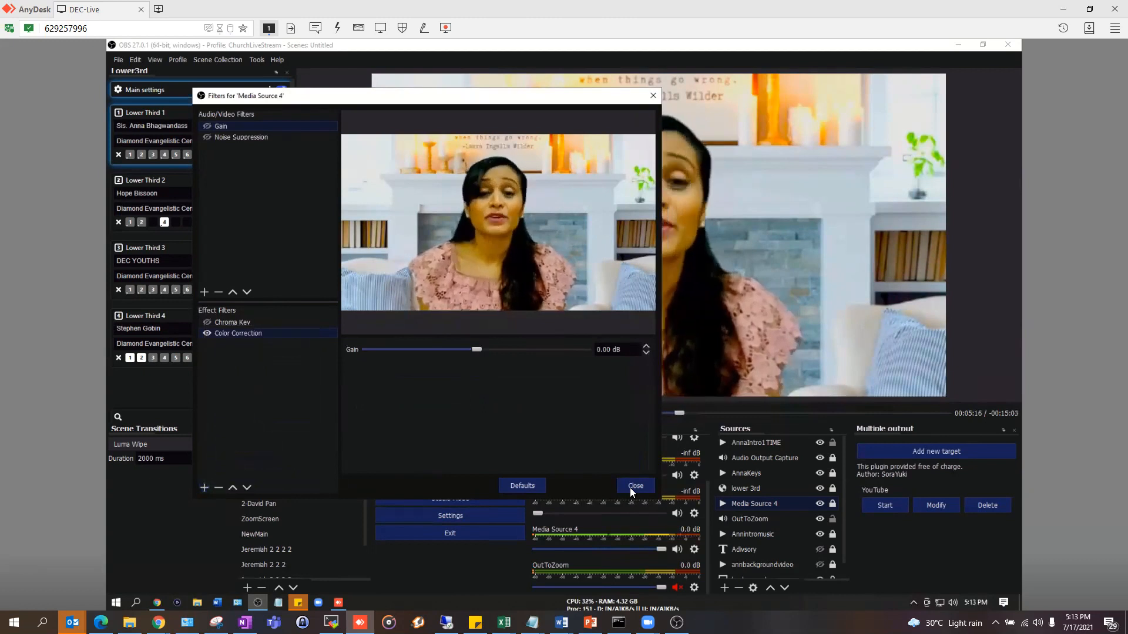
{"action": "left_click", "coordinate": [631, 487]}
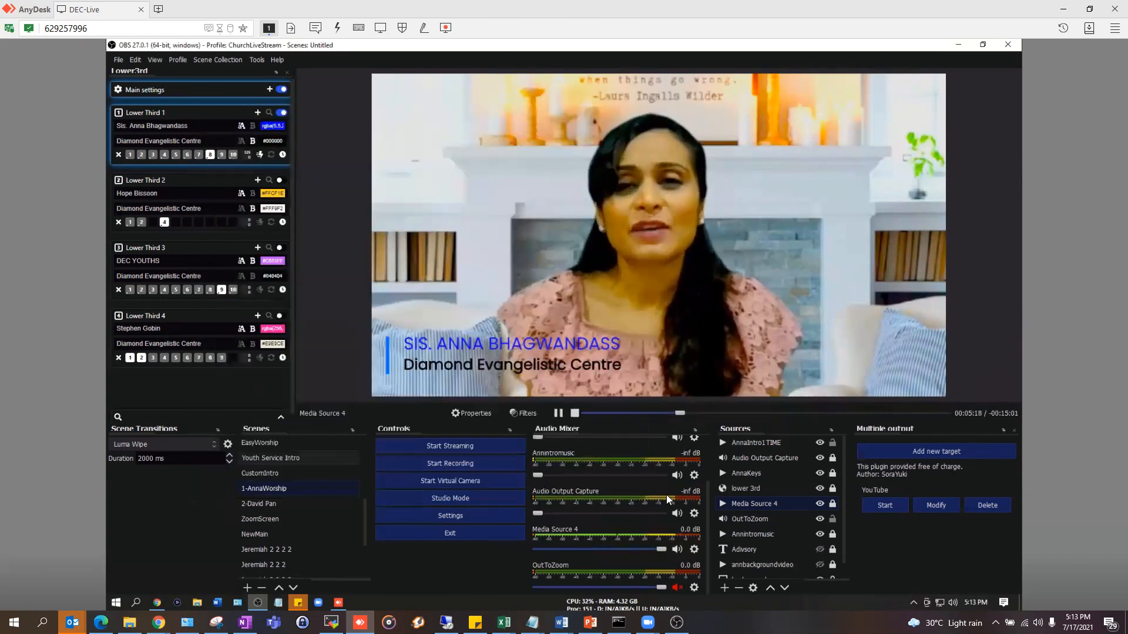
- Switch to the MainWithLowerThird scene and on to the Main With Lyrics|Scripture scene to show their layouts
{"action": "scroll", "coordinate": [763, 483], "scroll_direction": "down", "scroll_amount": 1}
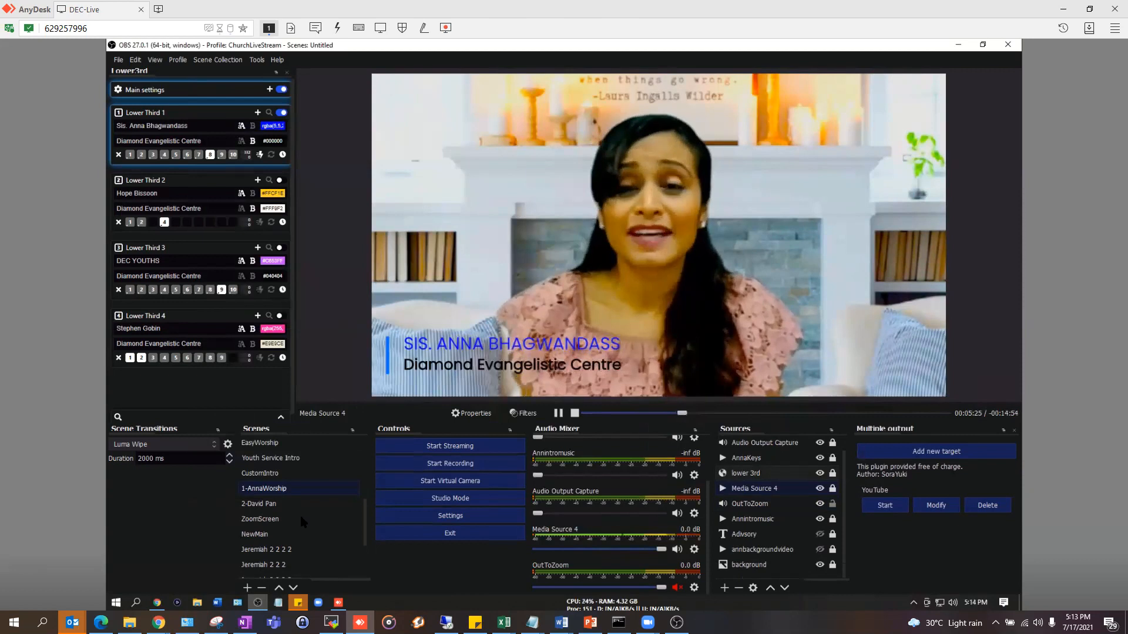
{"action": "scroll", "coordinate": [299, 513], "scroll_direction": "up", "scroll_amount": 1}
{"action": "scroll", "coordinate": [286, 494], "scroll_direction": "up", "scroll_amount": 3}
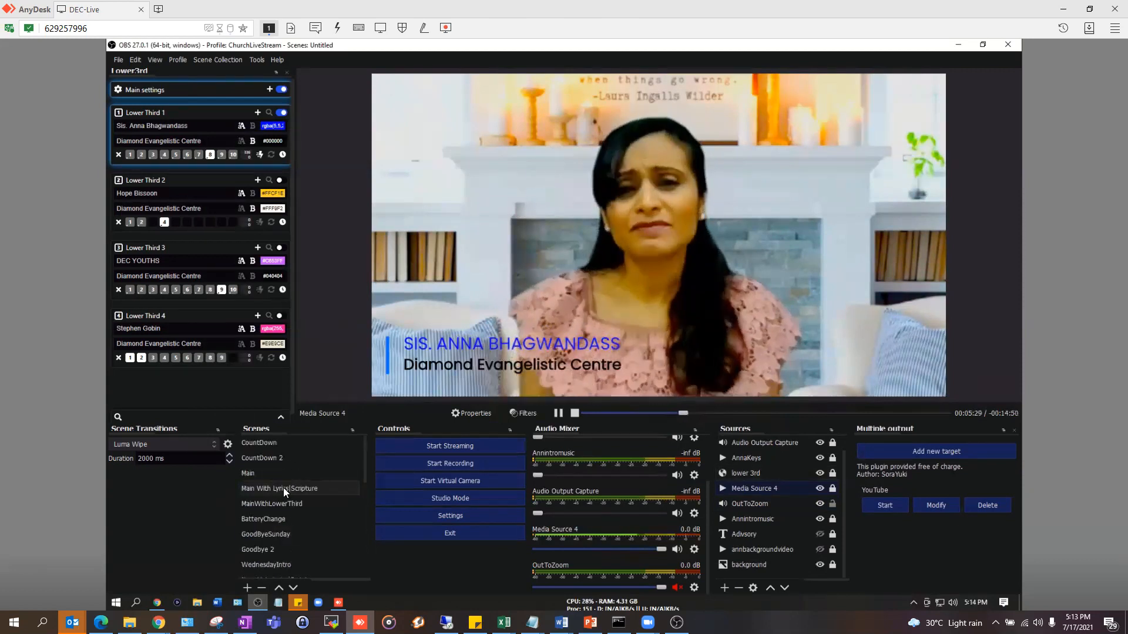
{"action": "left_click", "coordinate": [265, 504]}
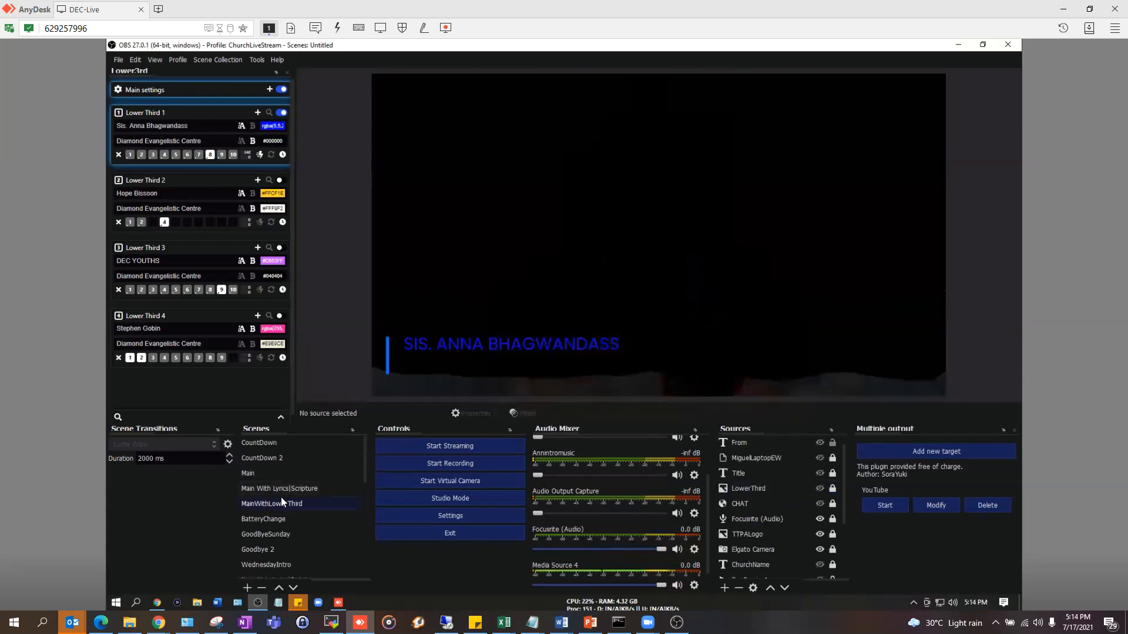
{"action": "left_click", "coordinate": [283, 494]}
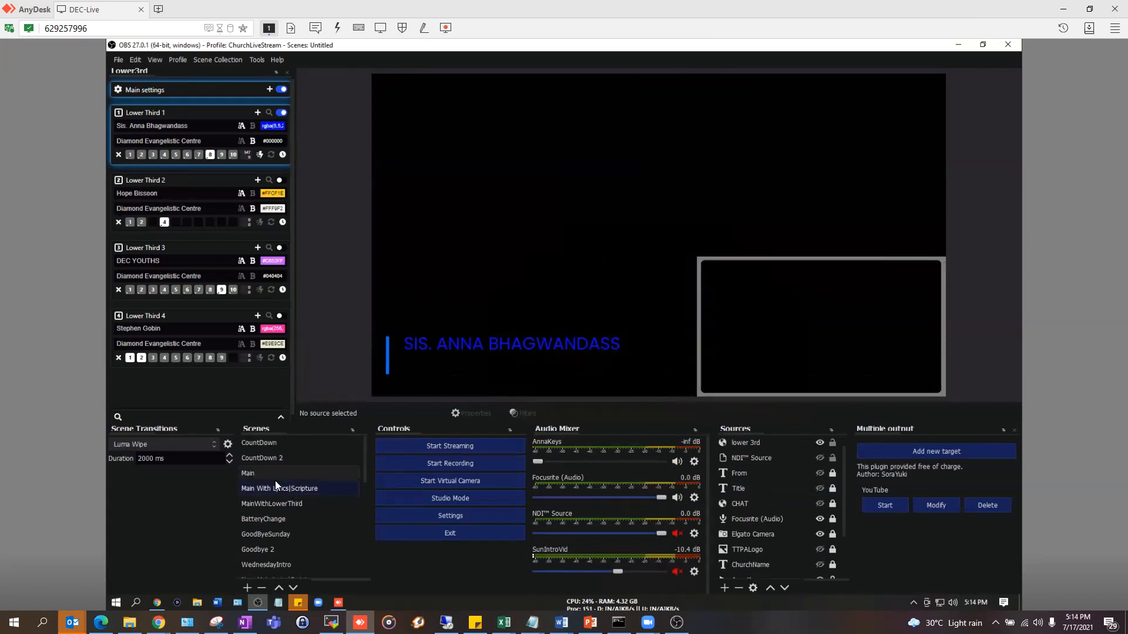
- Switch to the EasyWorship scene and inspect its NDI source's properties, leaving them without changes
{"action": "scroll", "coordinate": [287, 513], "scroll_direction": "down", "scroll_amount": 5}
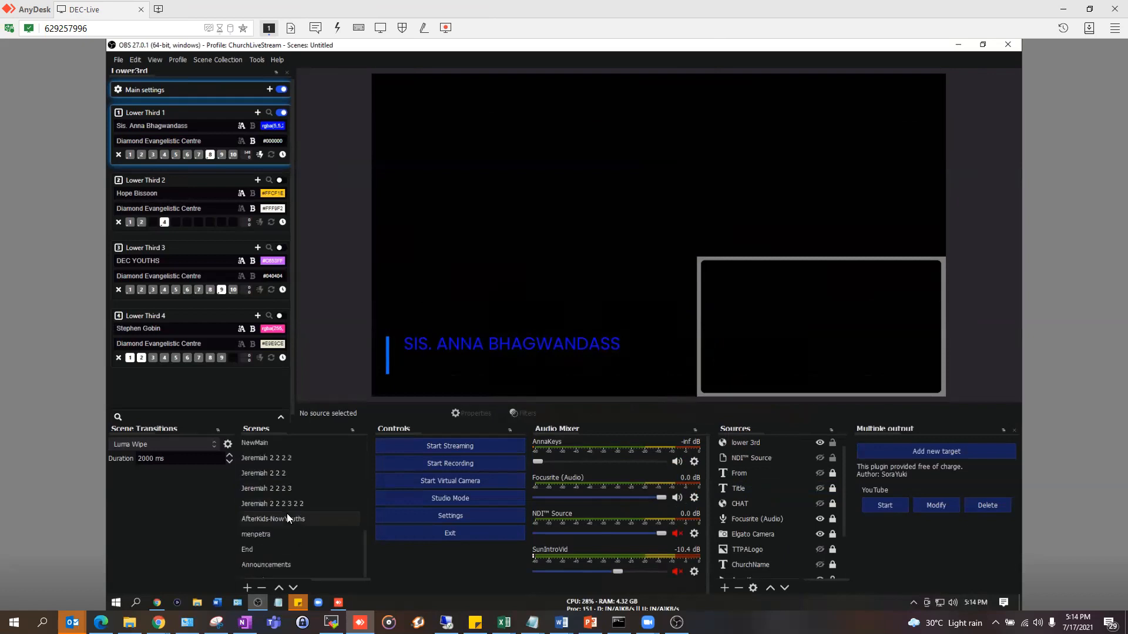
{"action": "scroll", "coordinate": [284, 522], "scroll_direction": "up", "scroll_amount": 5}
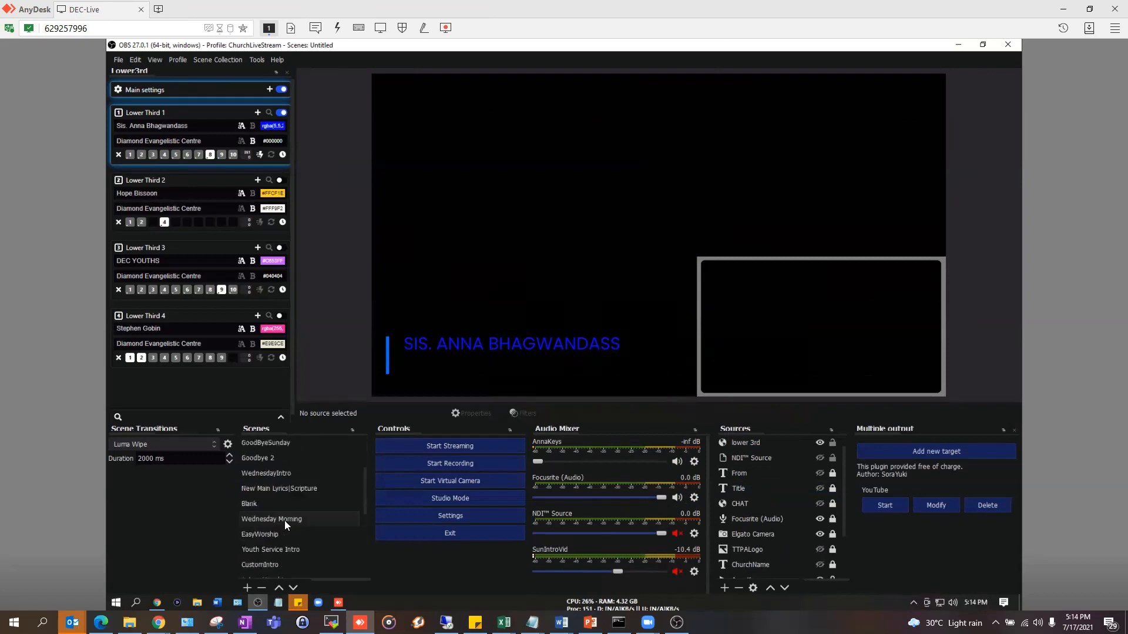
{"action": "scroll", "coordinate": [284, 521], "scroll_direction": "down", "scroll_amount": 1}
{"action": "left_click", "coordinate": [274, 534]}
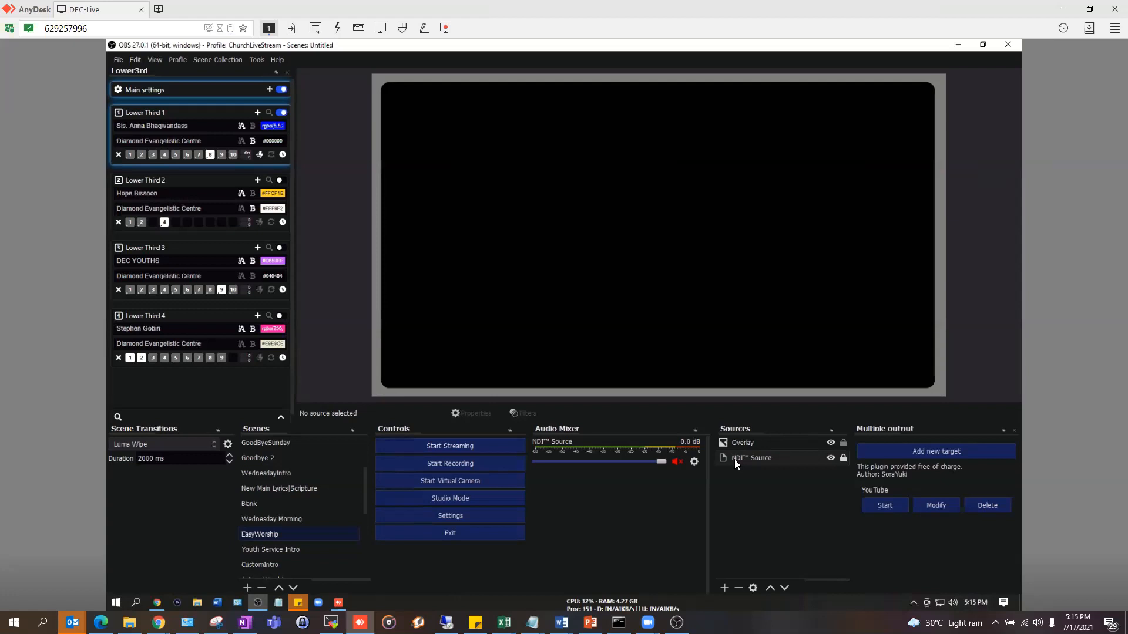
{"action": "double_click", "coordinate": [735, 459]}
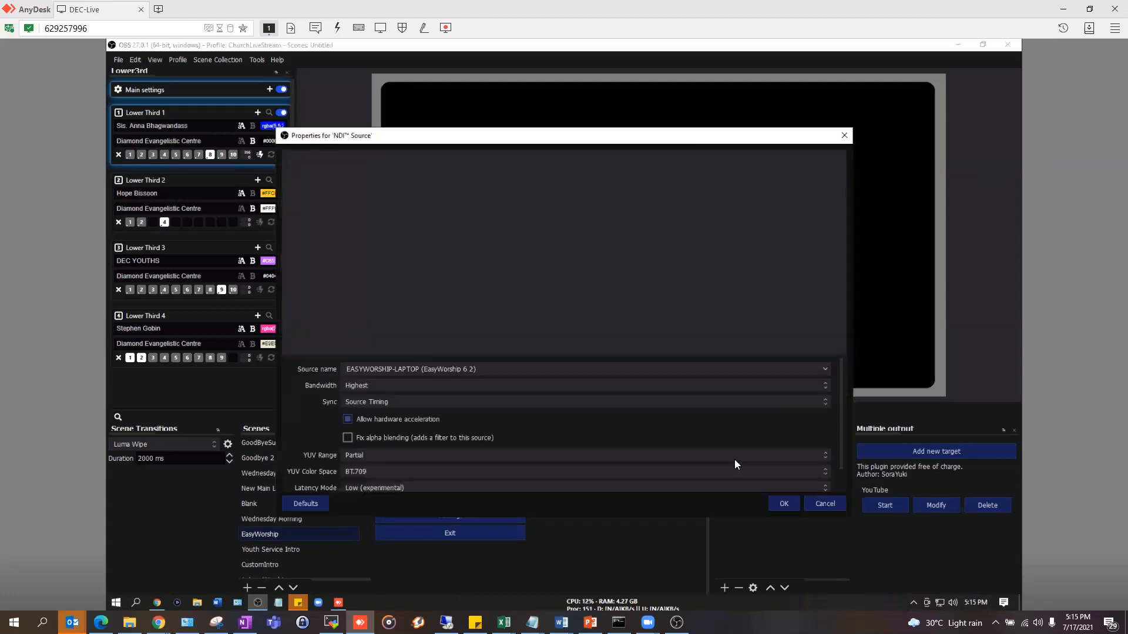
{"action": "left_click", "coordinate": [822, 505]}
- Compare the remote OBS source types with those in the local OBS Studio, then return to the AnyDesk session
{"action": "left_click", "coordinate": [725, 588]}
{"action": "left_click", "coordinate": [686, 612]}
{"action": "left_click", "coordinate": [724, 588]}
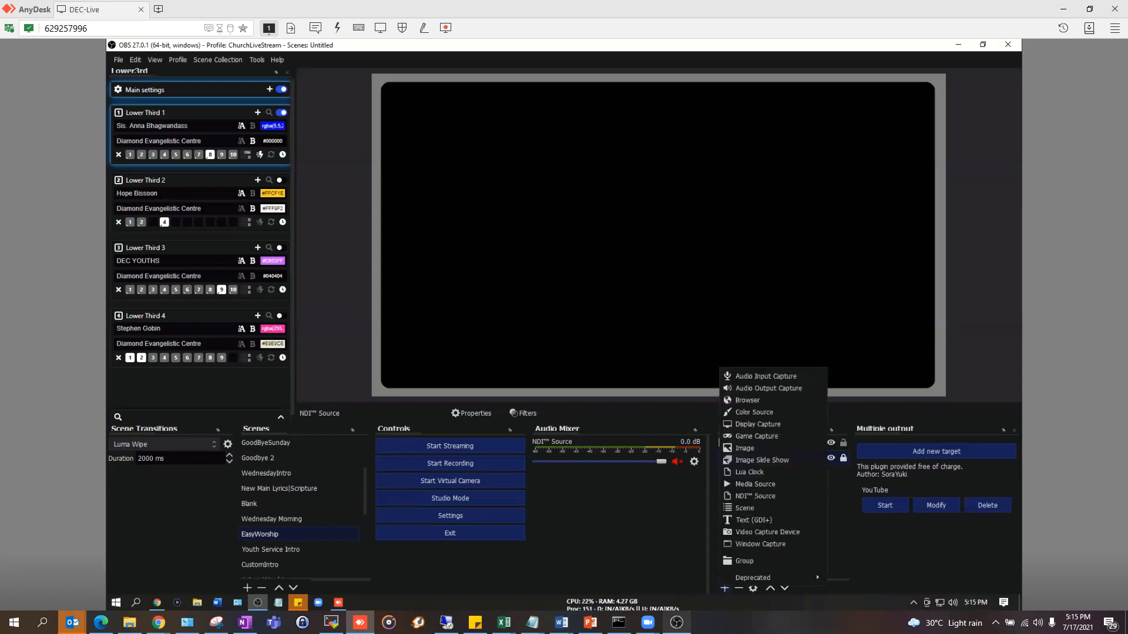
{"action": "mouse_move", "coordinate": [677, 623]}
{"action": "left_click", "coordinate": [676, 568]}
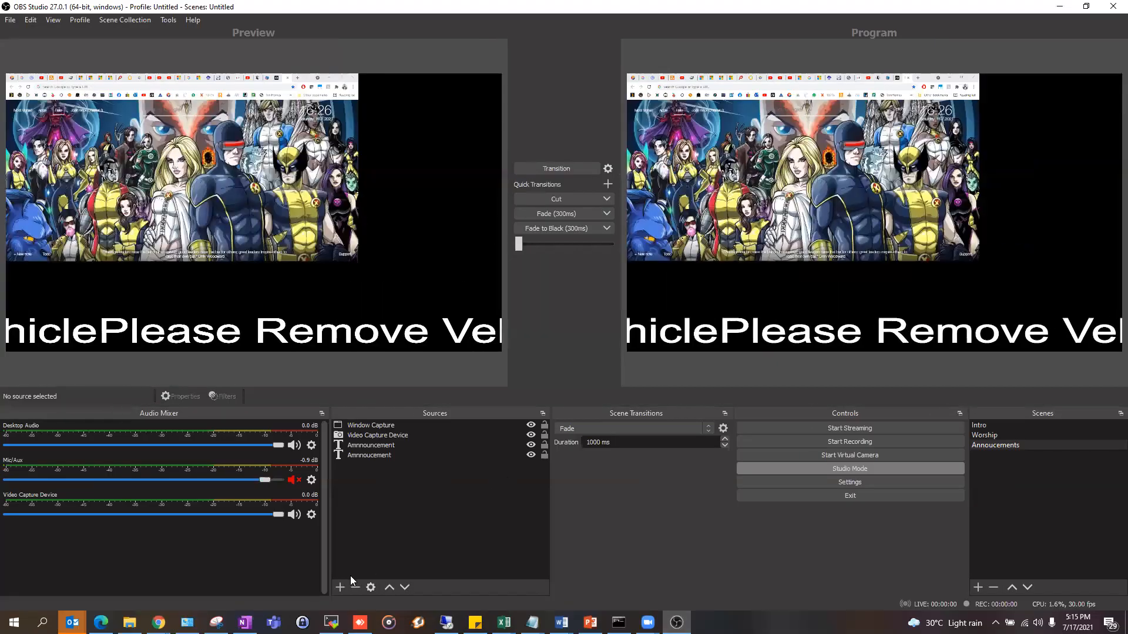
{"action": "left_click", "coordinate": [338, 588]}
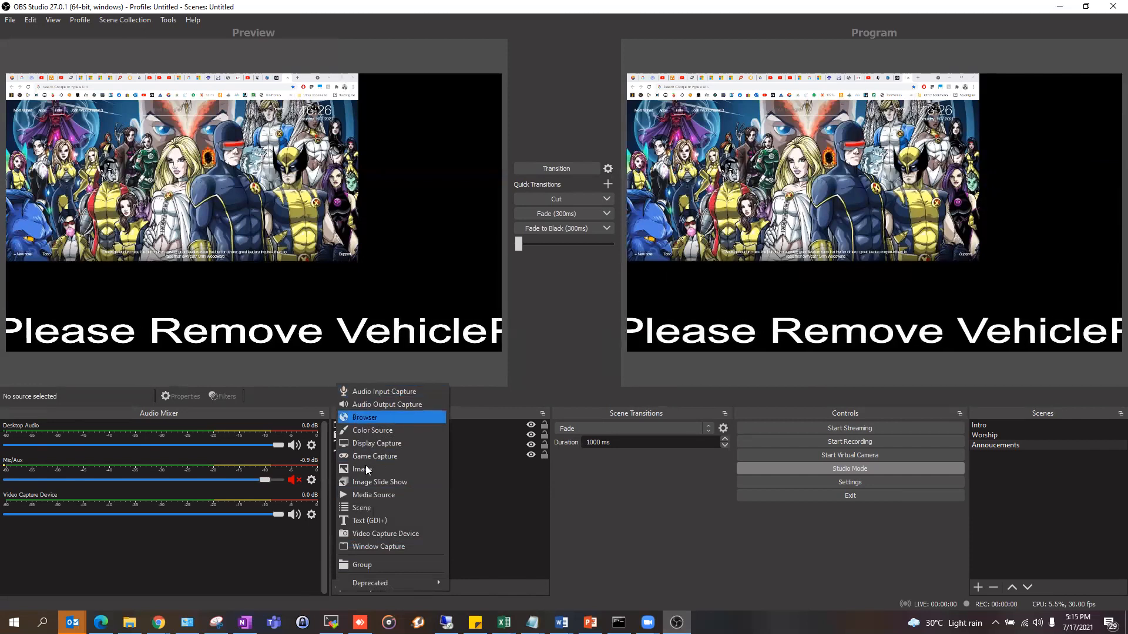
{"action": "left_click", "coordinate": [495, 511]}
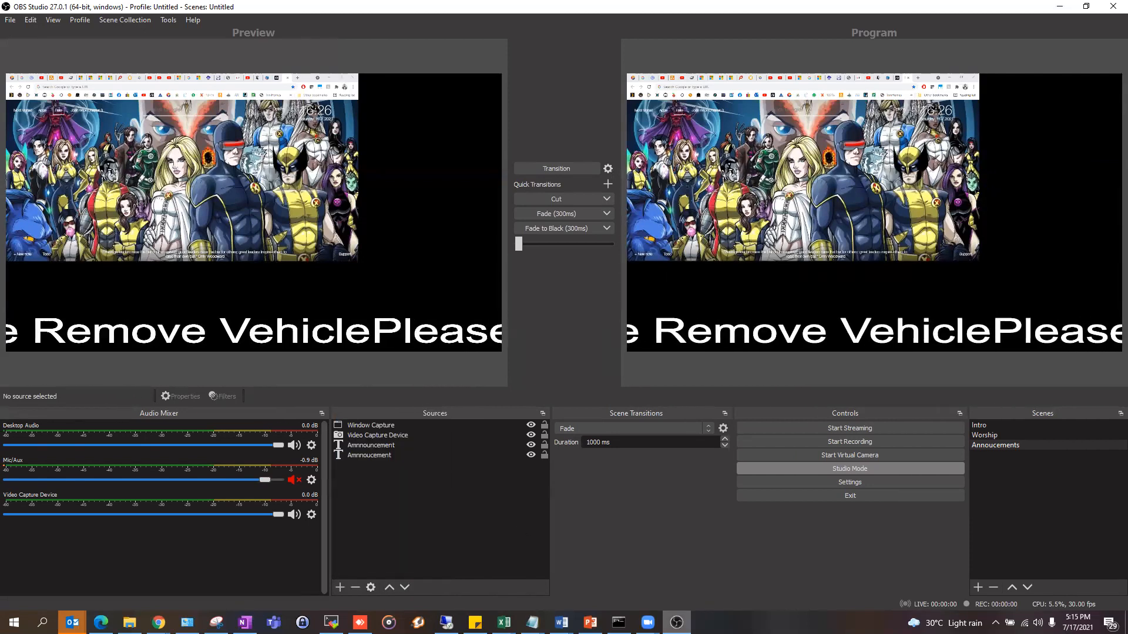
{"action": "left_click", "coordinate": [360, 623]}
{"action": "left_click", "coordinate": [865, 538]}
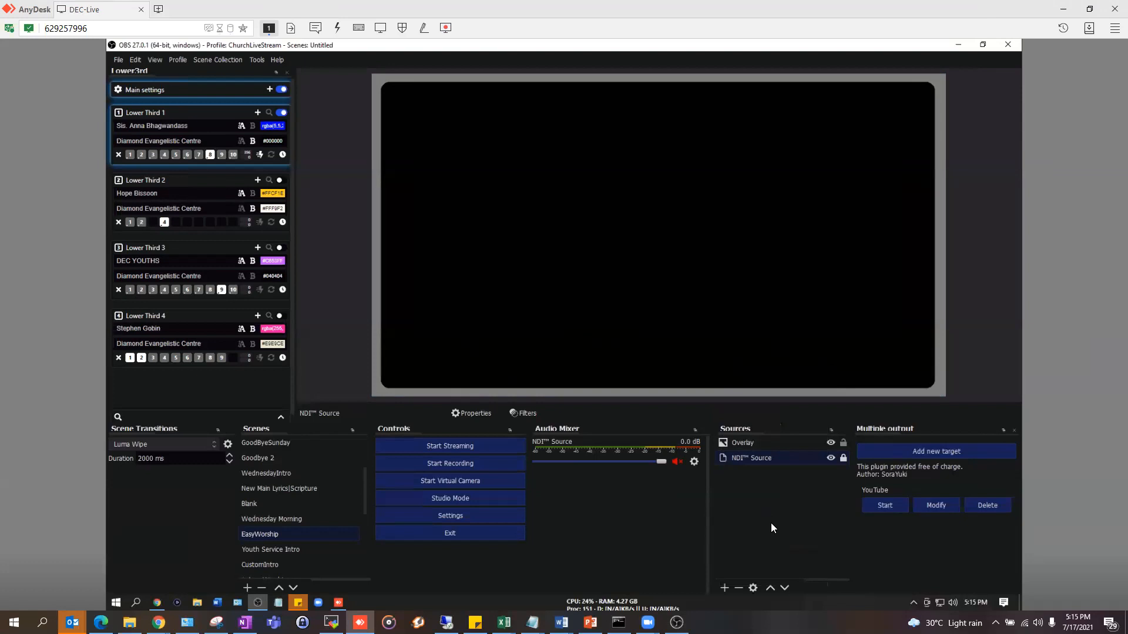
- Show the NDI Source type, examine the source name choices in the EasyWorship scene's NDI source properties, and accept them
{"action": "left_click", "coordinate": [724, 587]}
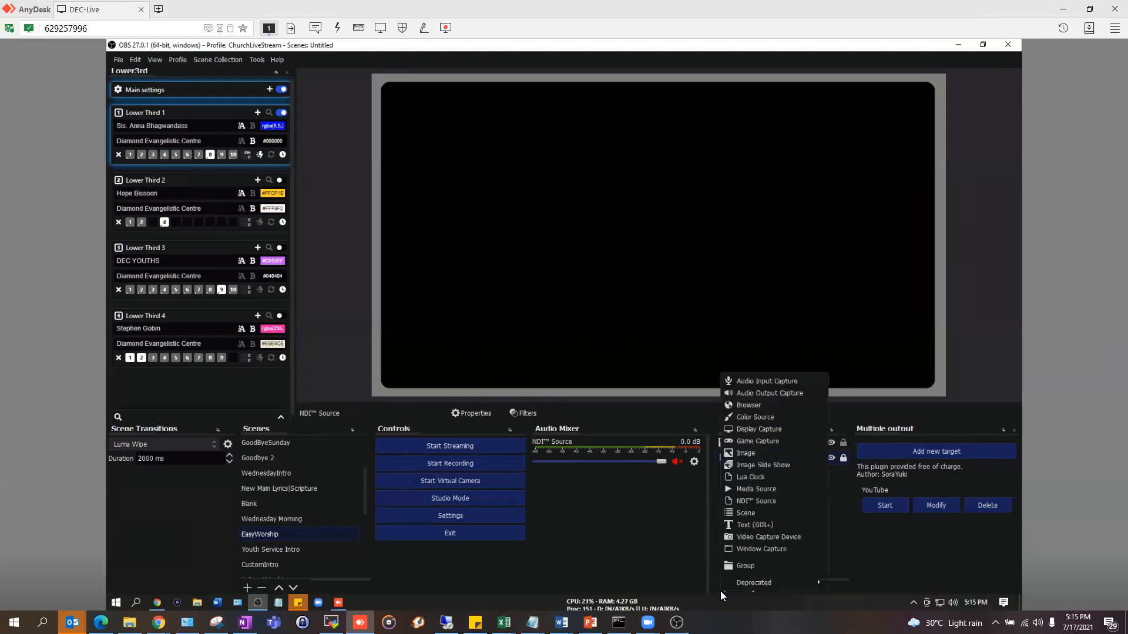
{"action": "left_click", "coordinate": [758, 501]}
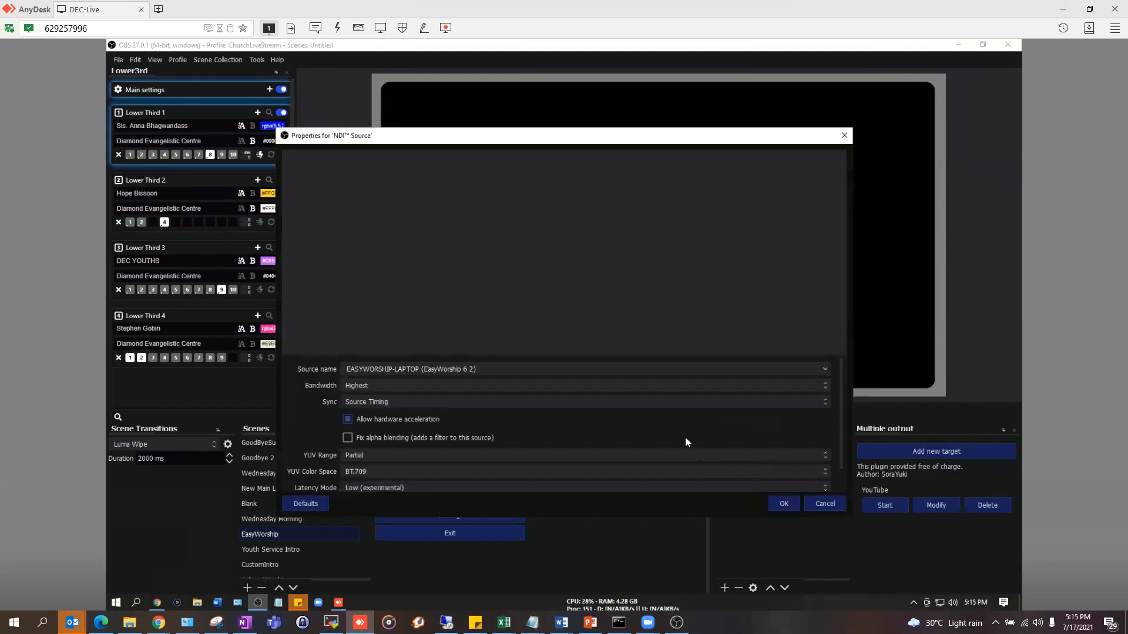
{"action": "left_click", "coordinate": [830, 368]}
{"action": "left_click", "coordinate": [828, 369]}
{"action": "left_click", "coordinate": [829, 369]}
{"action": "left_click", "coordinate": [342, 365]}
{"action": "scroll", "coordinate": [755, 435], "scroll_direction": "down", "scroll_amount": 1}
{"action": "left_click", "coordinate": [784, 505]}
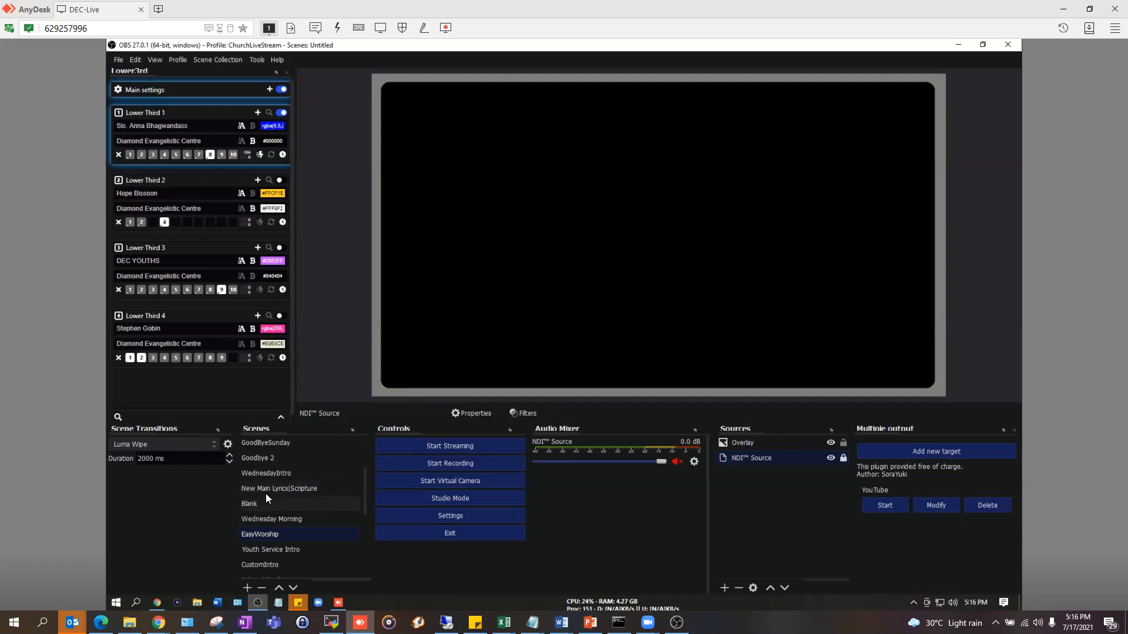
- Show the Main With Lyrics|Scripture scene again and switch from it to the MainWithLowerThird scene
{"action": "scroll", "coordinate": [277, 482], "scroll_direction": "up", "scroll_amount": 1}
{"action": "scroll", "coordinate": [289, 537], "scroll_direction": "up", "scroll_amount": 1}
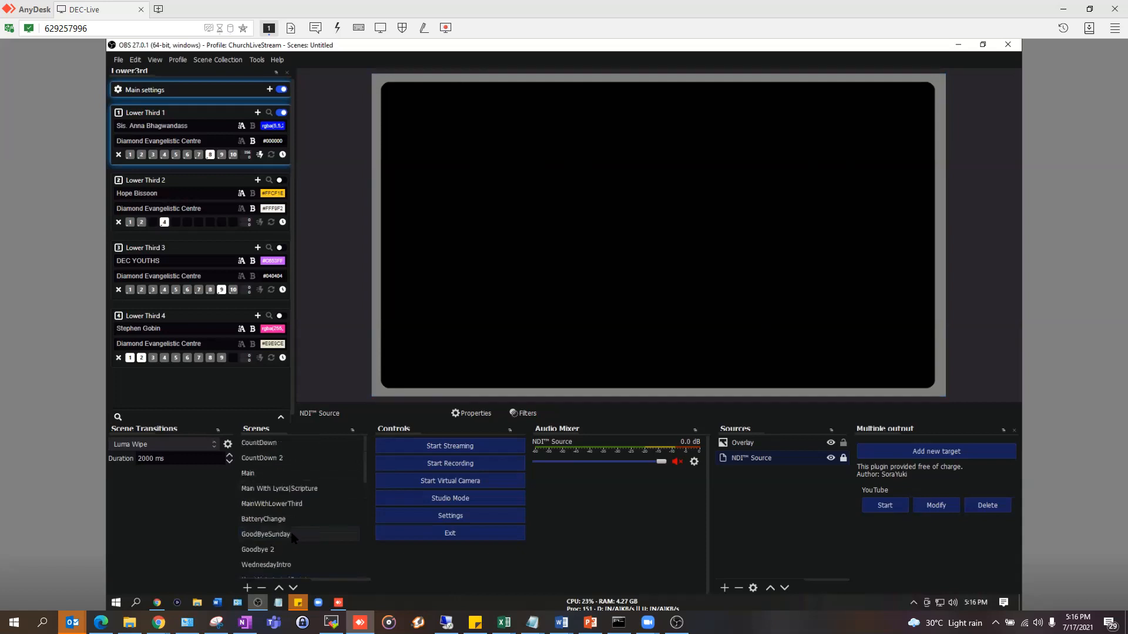
{"action": "left_click", "coordinate": [303, 490]}
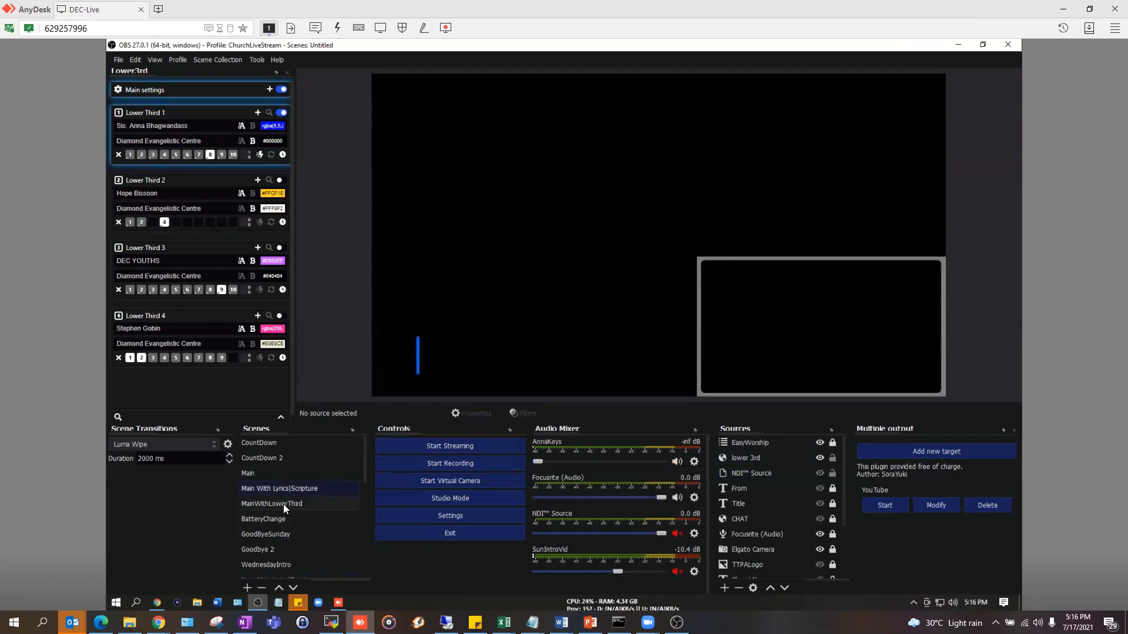
{"action": "left_click", "coordinate": [275, 503]}
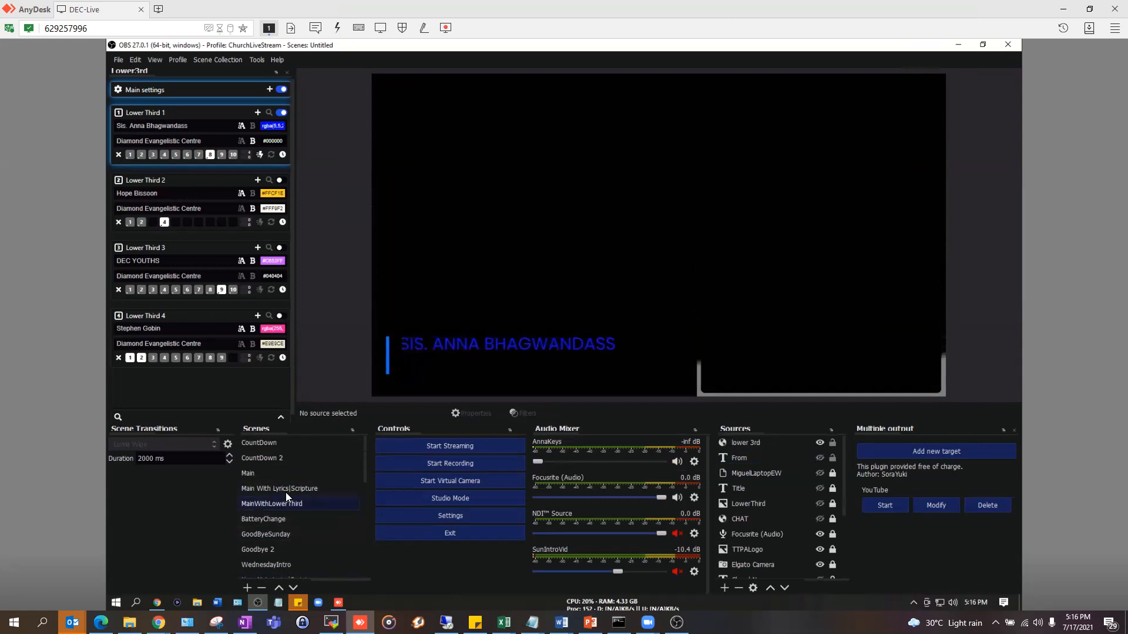
- Switch to the Main With Lyrics|Scripture scene and open the properties of its Elgato Camera source
{"action": "left_click", "coordinate": [293, 491]}
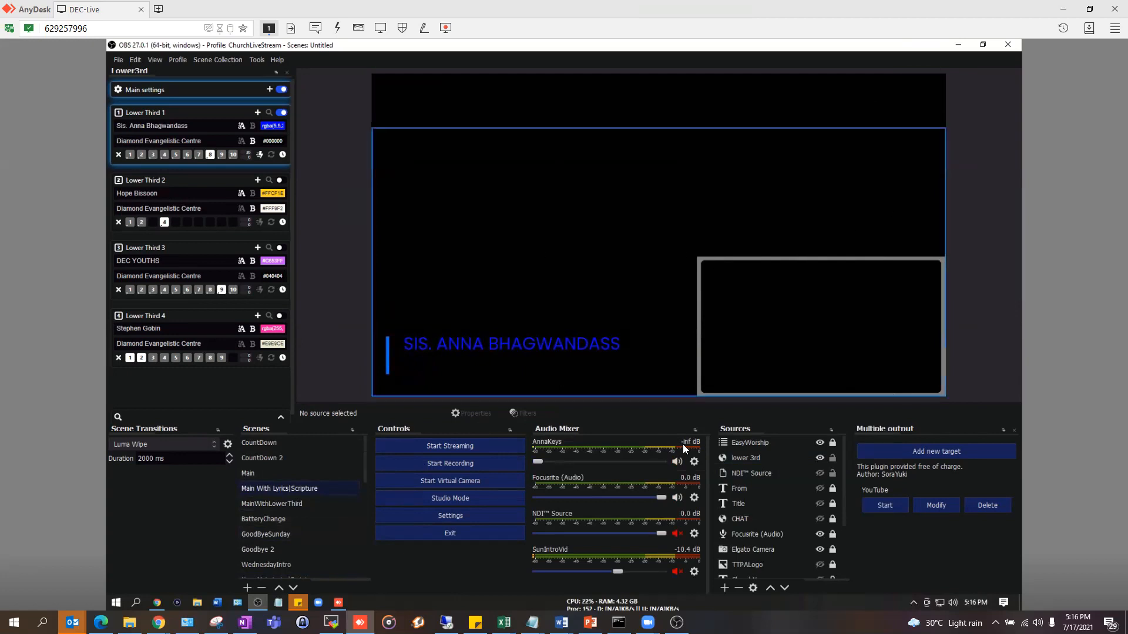
{"action": "scroll", "coordinate": [749, 517], "scroll_direction": "down", "scroll_amount": 1}
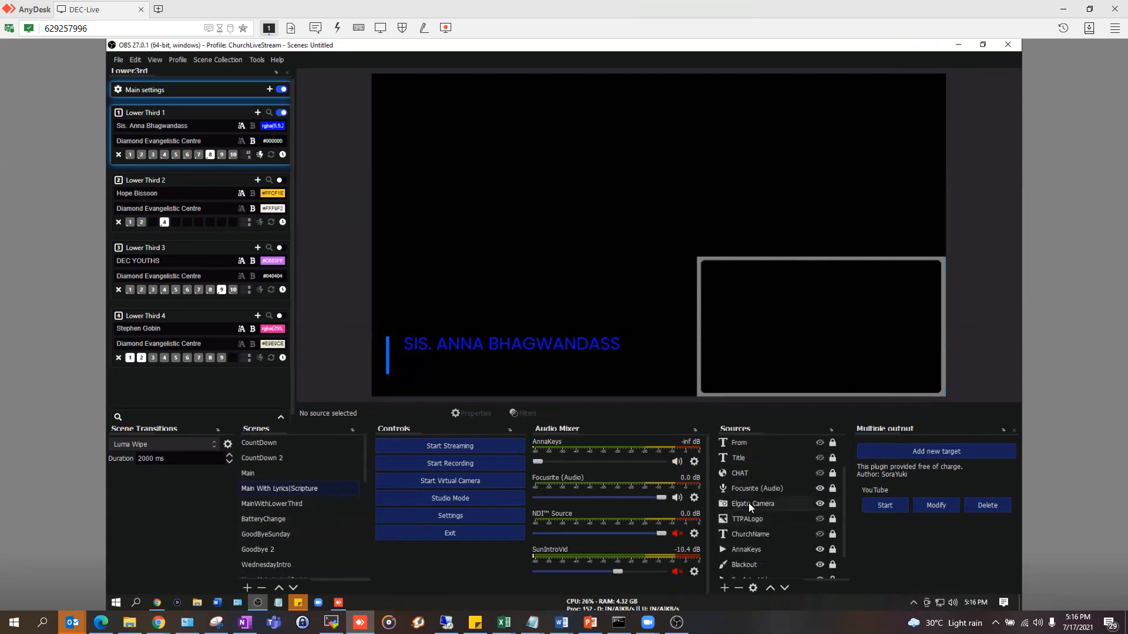
{"action": "double_click", "coordinate": [749, 503]}
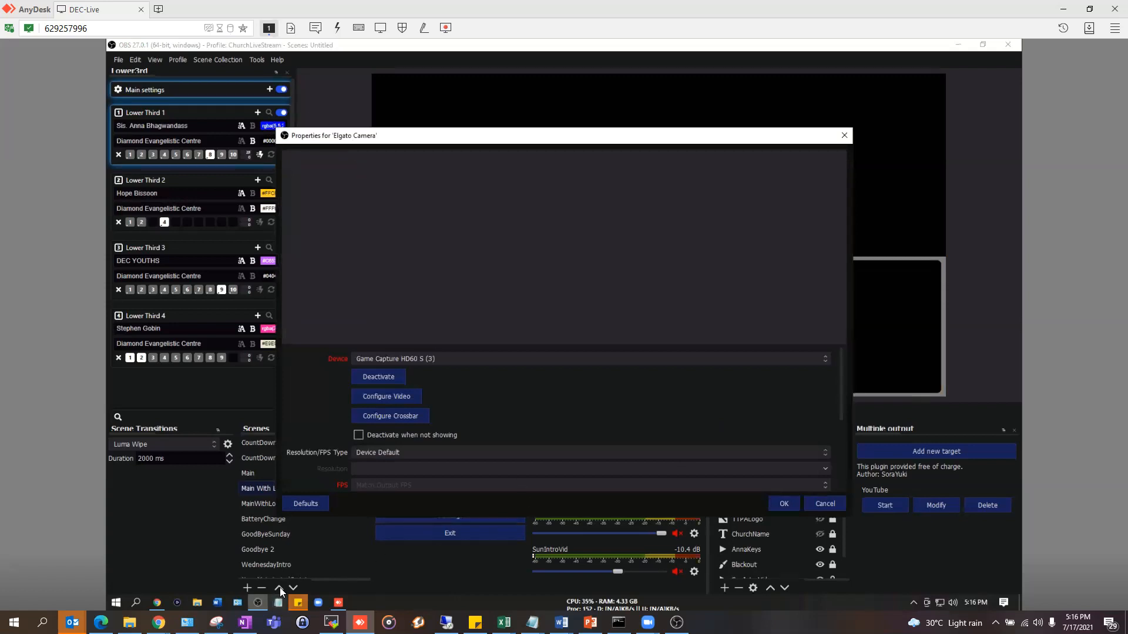
- Show the capture card's connection to DEC-DESKTOP in the LIVE STREAM diagram in Chrome, then return to the AnyDesk session
{"action": "mouse_move", "coordinate": [159, 623]}
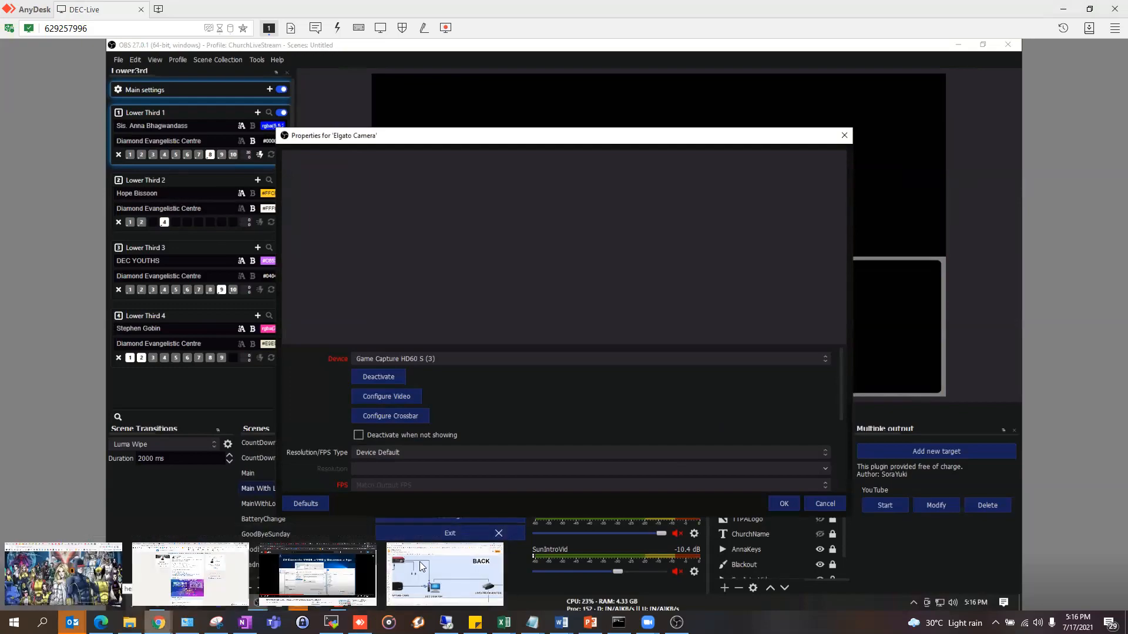
{"action": "left_click", "coordinate": [445, 564]}
{"action": "scroll", "coordinate": [654, 448], "scroll_direction": "down", "scroll_amount": 1}
{"action": "scroll", "coordinate": [433, 524], "scroll_direction": "down", "scroll_amount": 2}
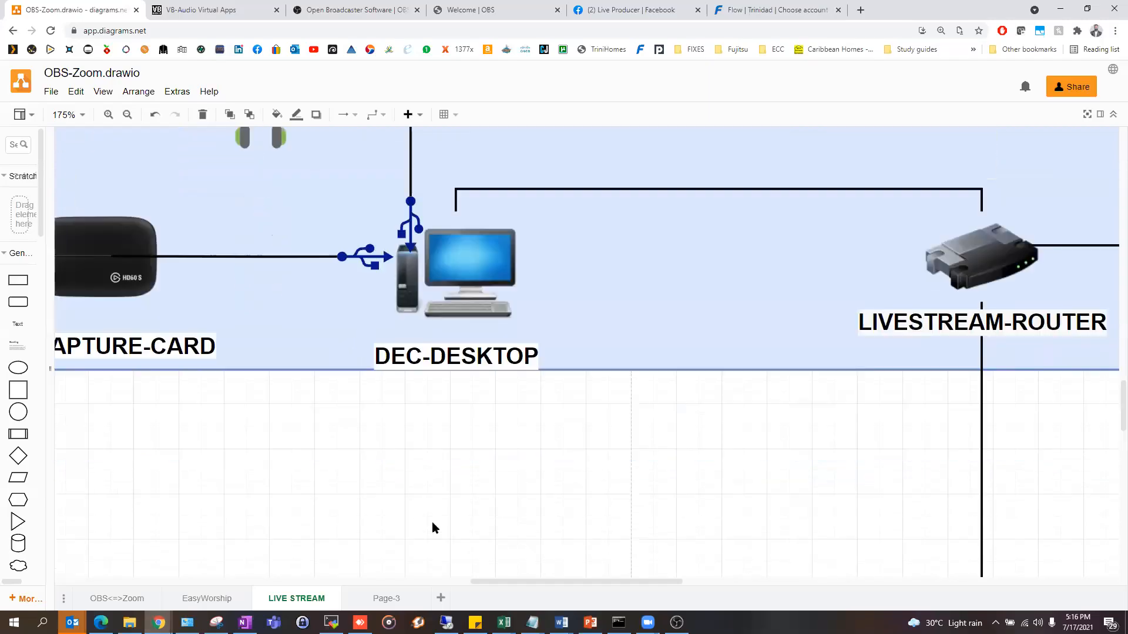
{"action": "left_click_drag", "start_coordinate": [485, 584], "coordinate": [378, 584]}
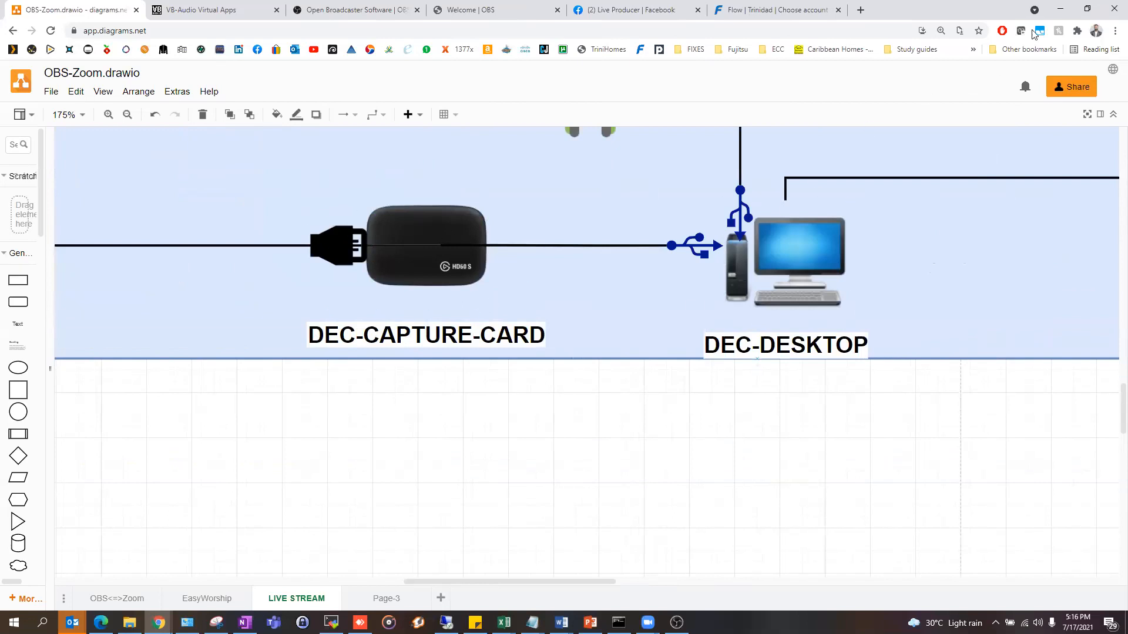
{"action": "left_click", "coordinate": [1060, 9]}
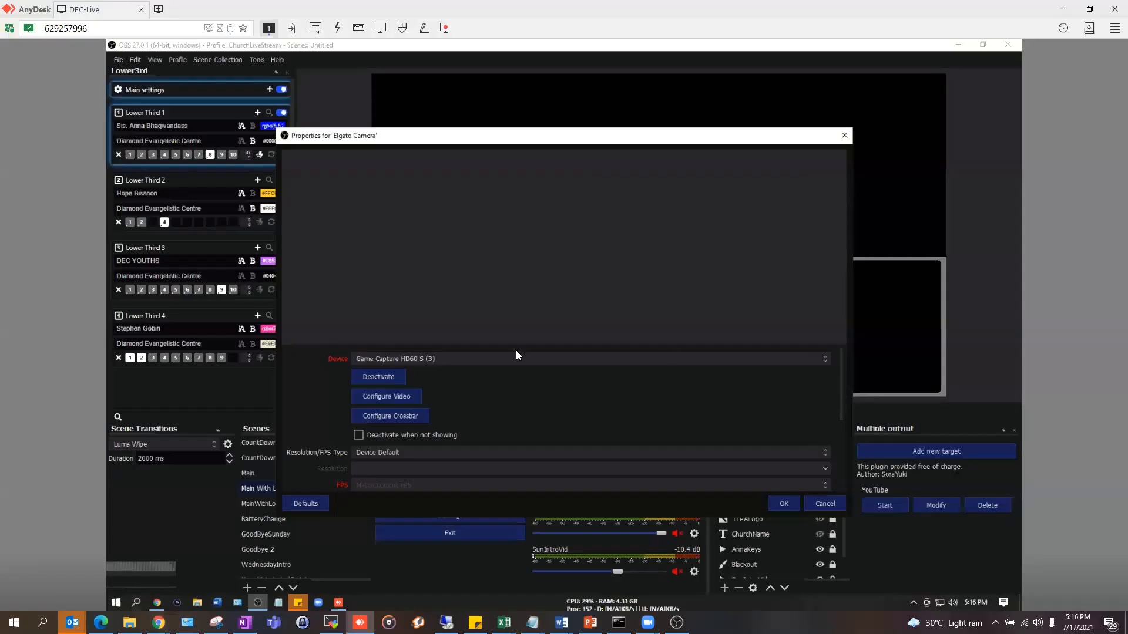
{"action": "left_click", "coordinate": [454, 359]}
{"action": "left_click", "coordinate": [454, 359]}
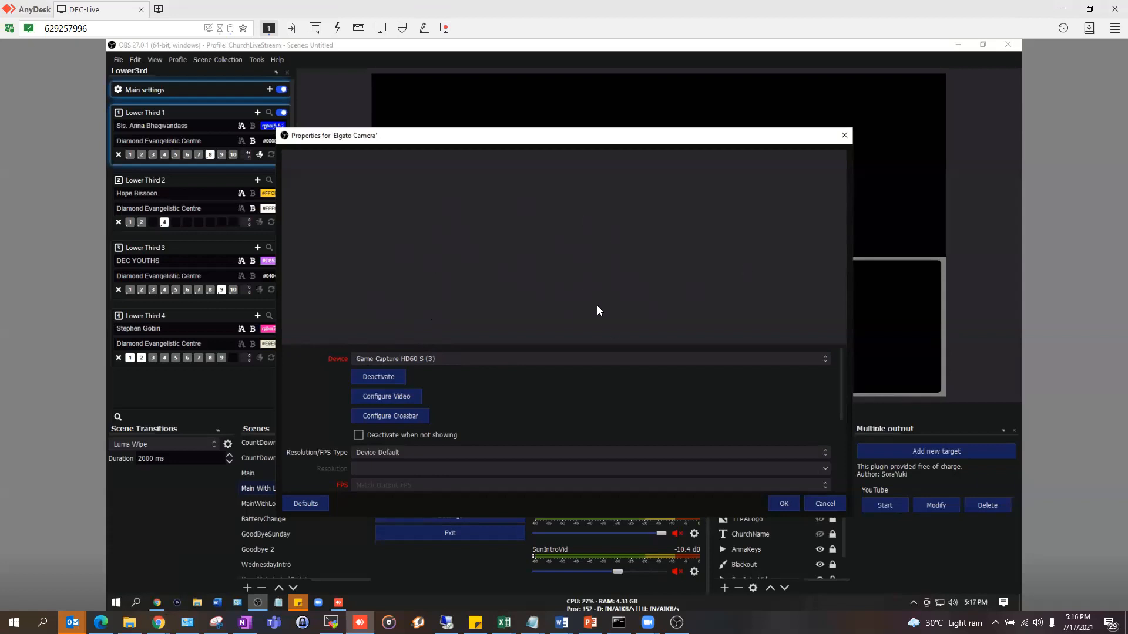
{"action": "left_click", "coordinate": [783, 504]}
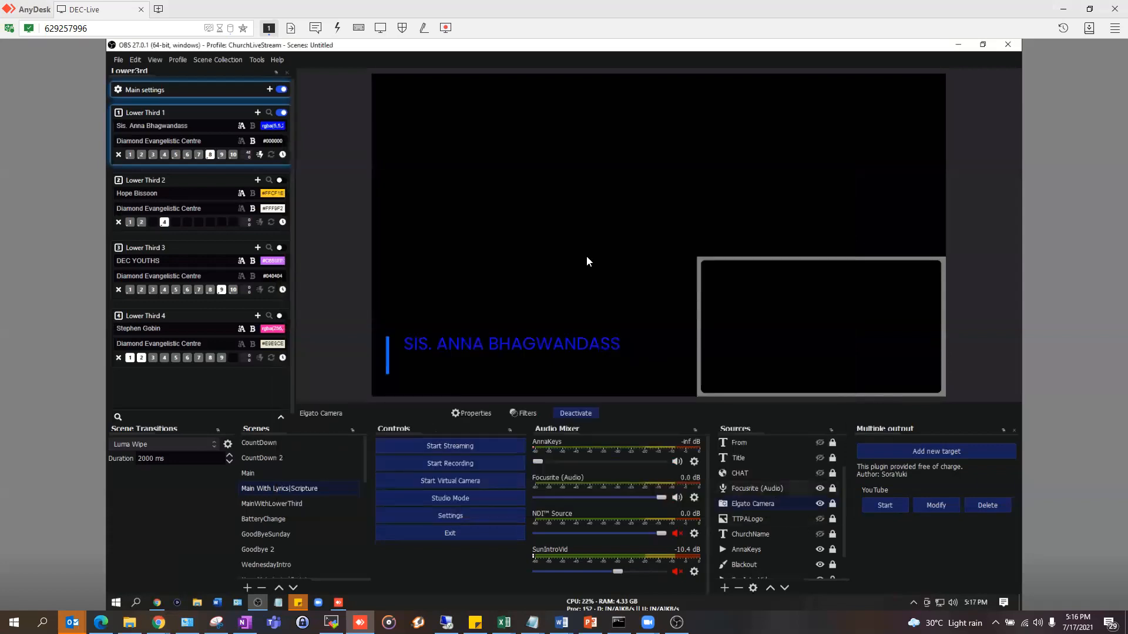
- Show the kids' video scenes one after another: Jeremiah 2 2 2 2, Jeremiah 2 2 2, Jeremiah 2 2 2 3 and Jeremiah 2 2 2 3 2 2
{"action": "scroll", "coordinate": [754, 526], "scroll_direction": "down", "scroll_amount": 1}
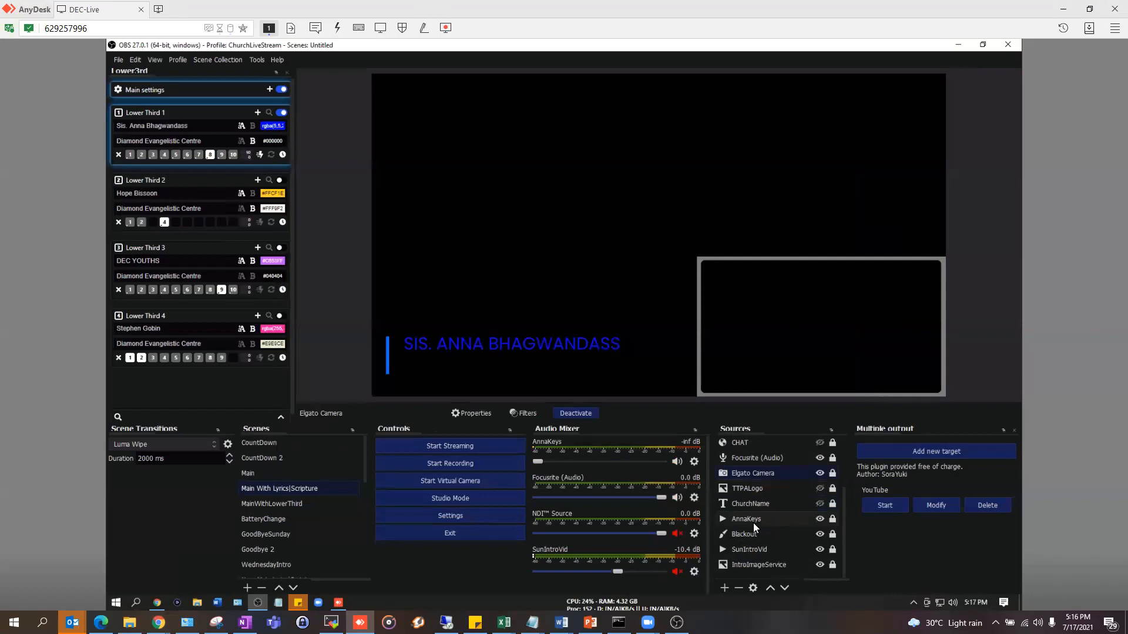
{"action": "scroll", "coordinate": [271, 518], "scroll_direction": "down", "scroll_amount": 5}
{"action": "scroll", "coordinate": [281, 521], "scroll_direction": "down", "scroll_amount": 2}
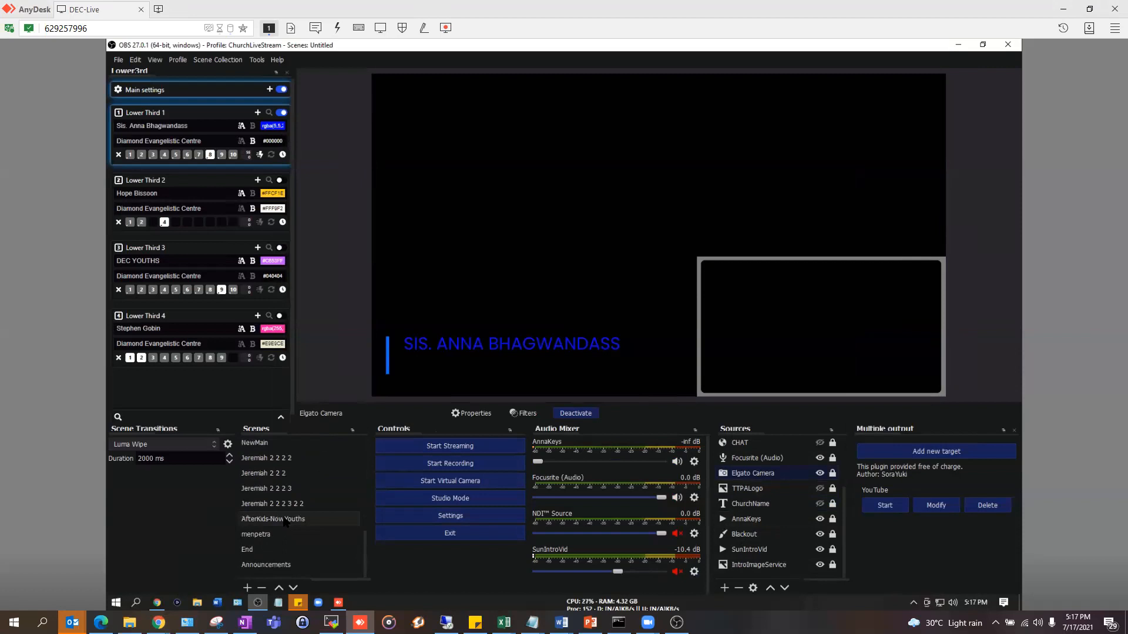
{"action": "scroll", "coordinate": [285, 523], "scroll_direction": "up", "scroll_amount": 1}
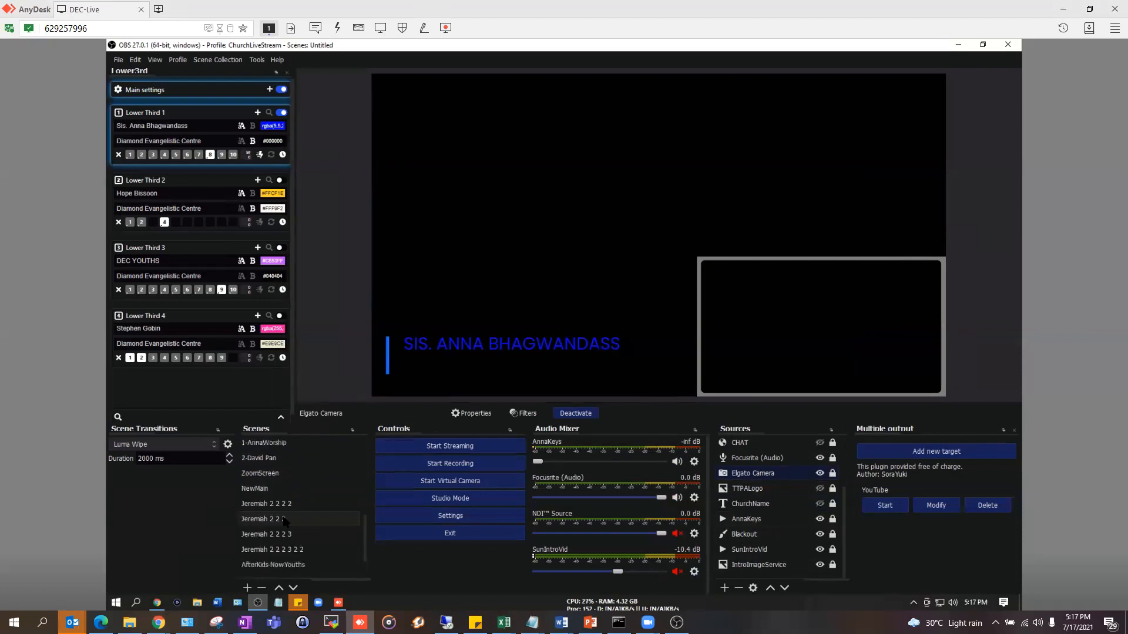
{"action": "left_click", "coordinate": [262, 501]}
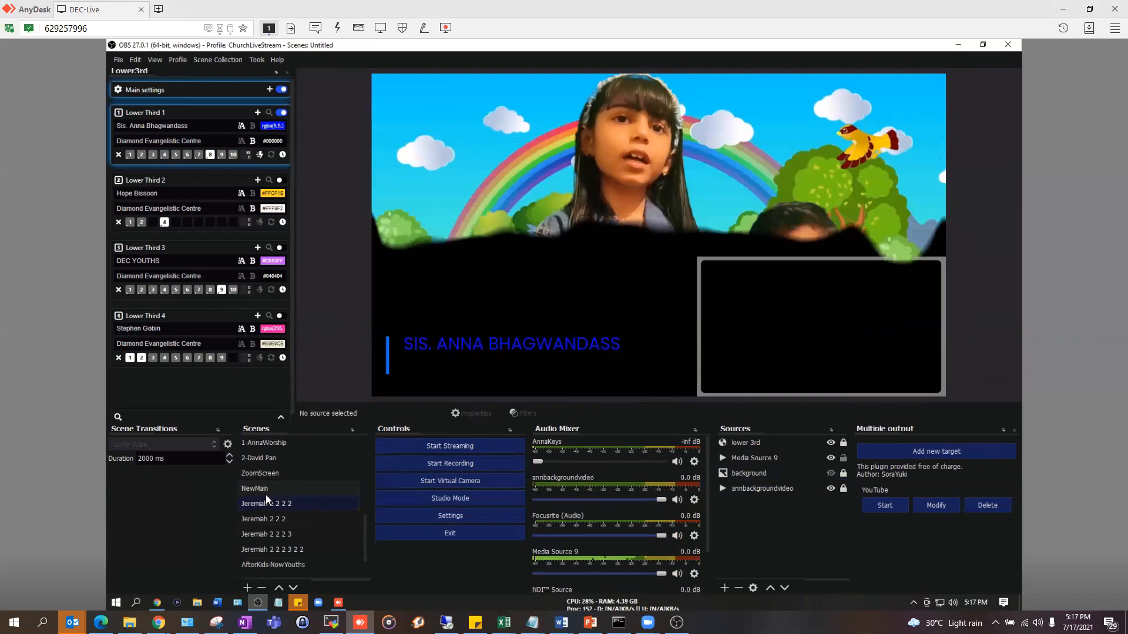
{"action": "left_click", "coordinate": [270, 492]}
{"action": "left_click", "coordinate": [263, 505]}
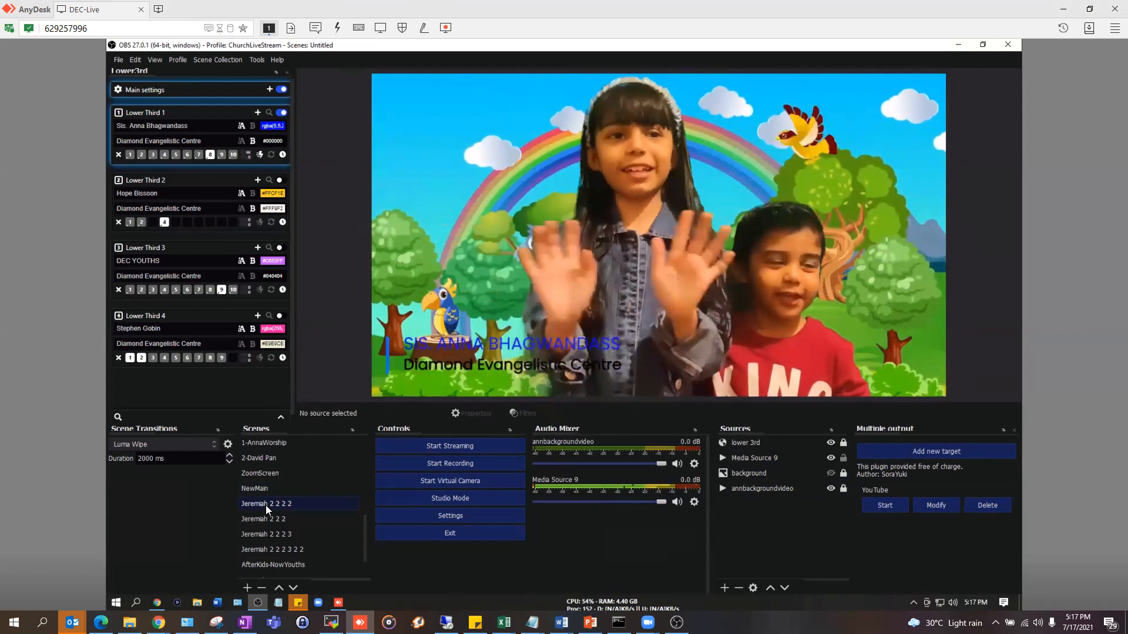
{"action": "left_click", "coordinate": [251, 523]}
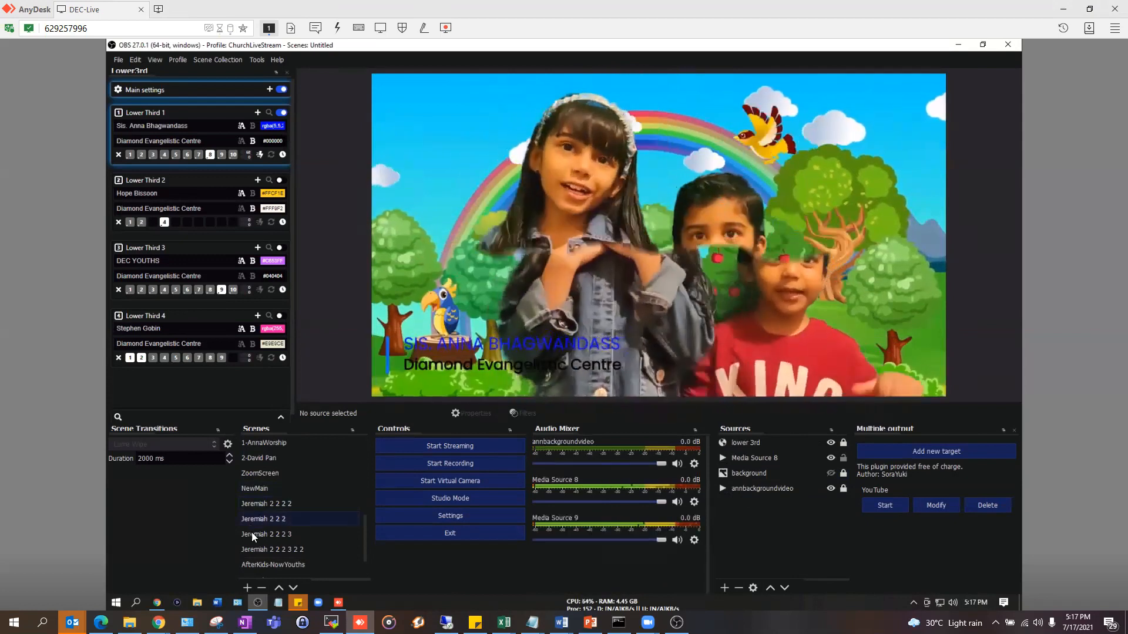
{"action": "left_click", "coordinate": [253, 536]}
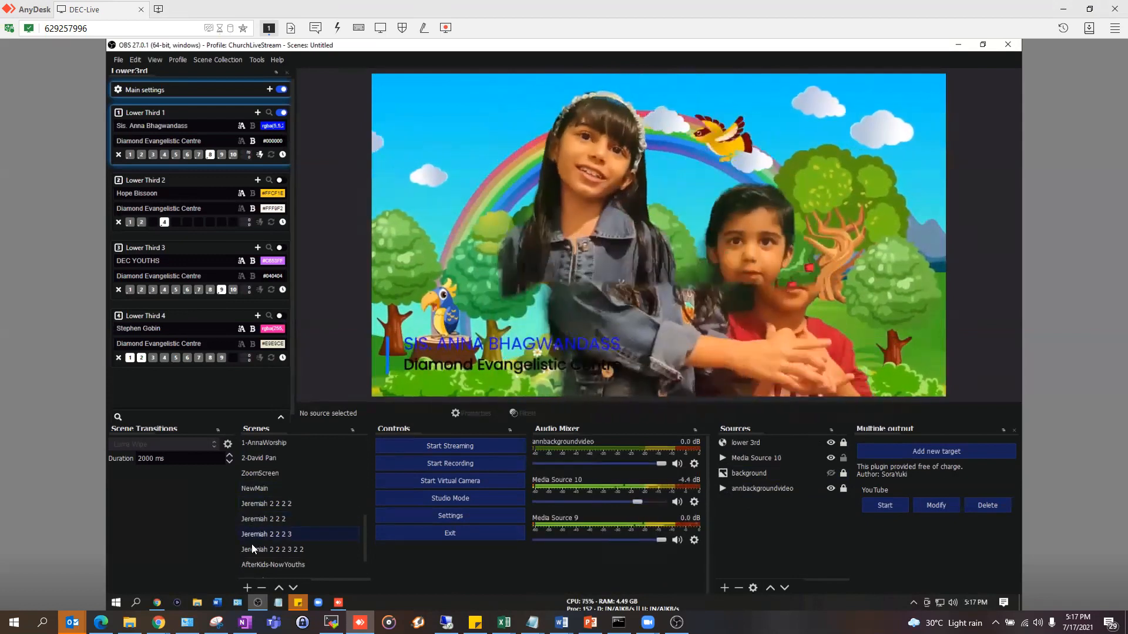
{"action": "left_click", "coordinate": [251, 550]}
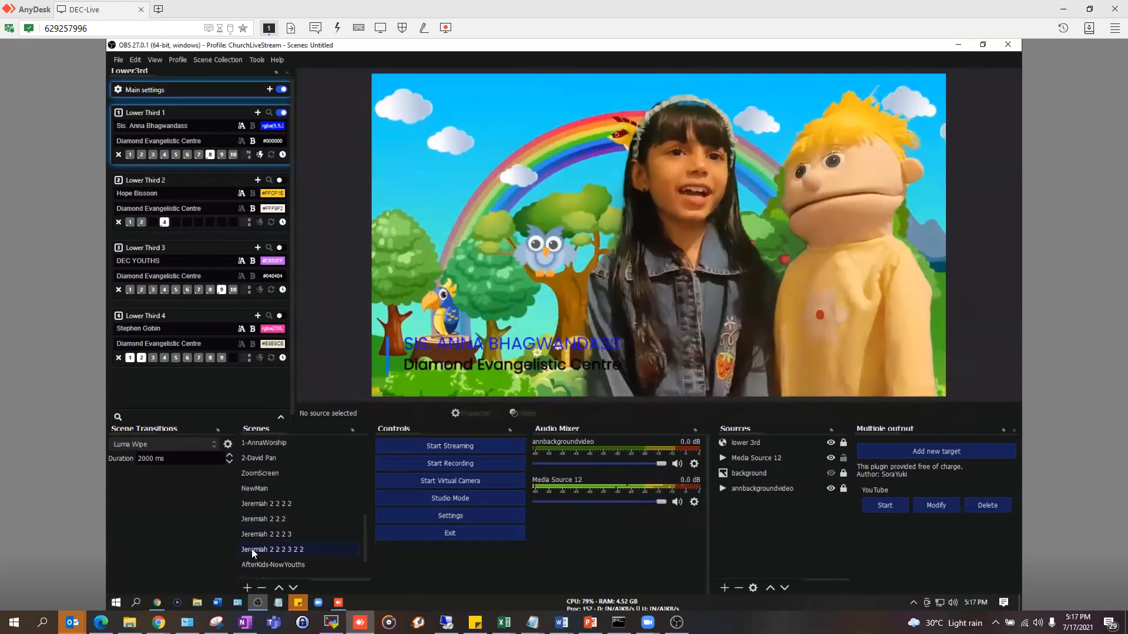
- Return to the Jeremiah 2 2 2 2 scene and hide its lower 3rd, annbackgroundvideo and Media Source 9 sources, demonstrating each layer
{"action": "left_click", "coordinate": [252, 504]}
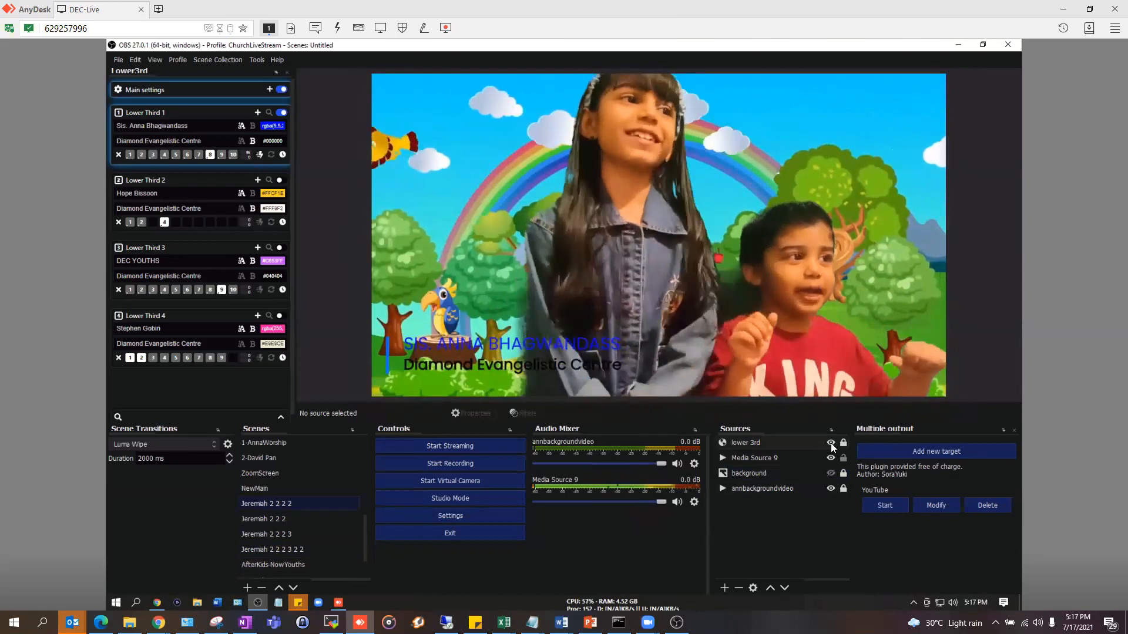
{"action": "left_click", "coordinate": [831, 443]}
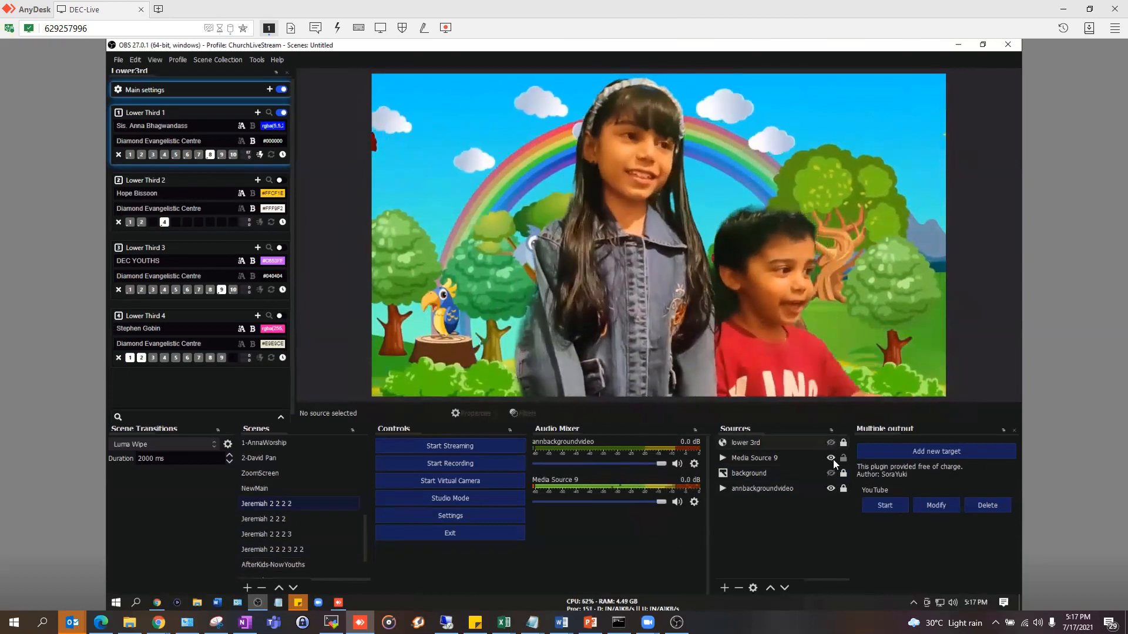
{"action": "left_click", "coordinate": [830, 459]}
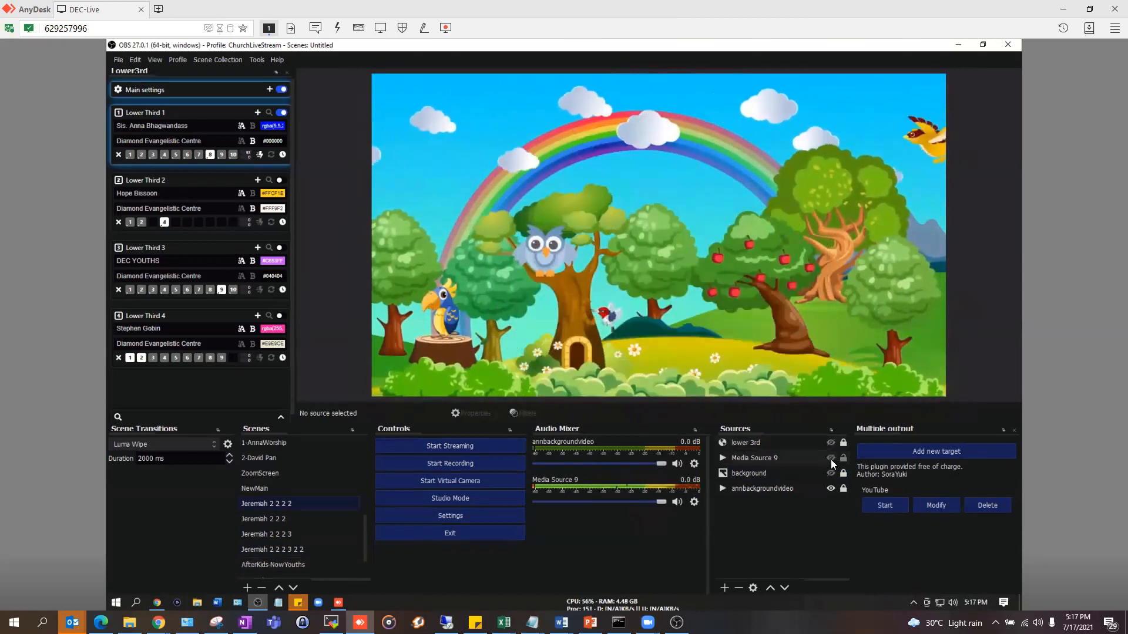
{"action": "left_click", "coordinate": [830, 459]}
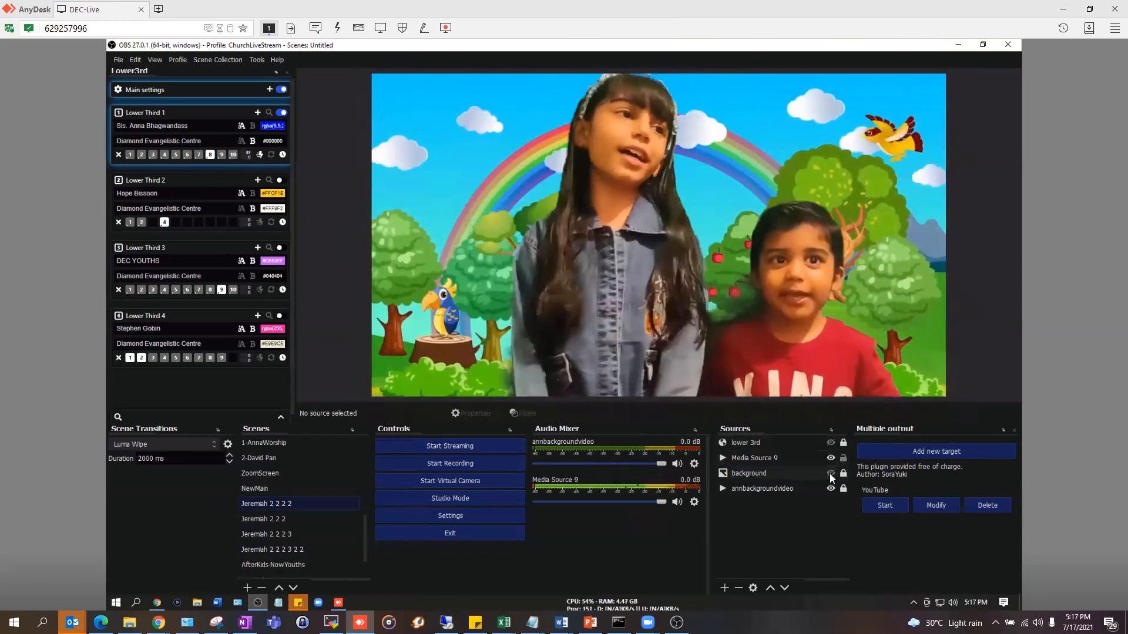
{"action": "left_click", "coordinate": [831, 473]}
{"action": "left_click", "coordinate": [830, 473]}
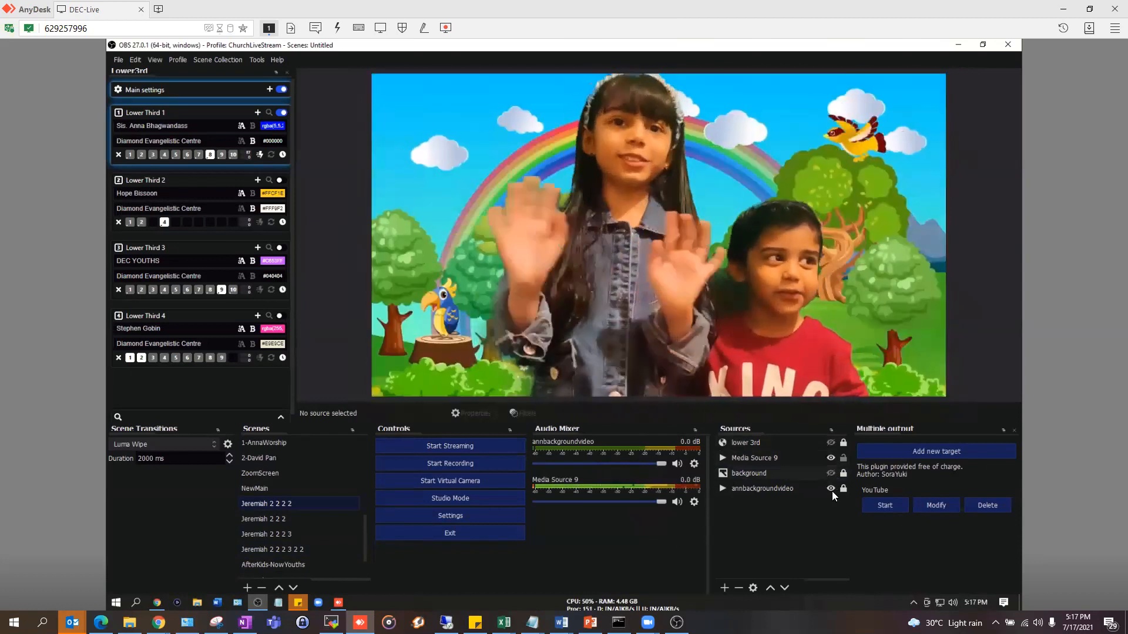
{"action": "left_click", "coordinate": [831, 488]}
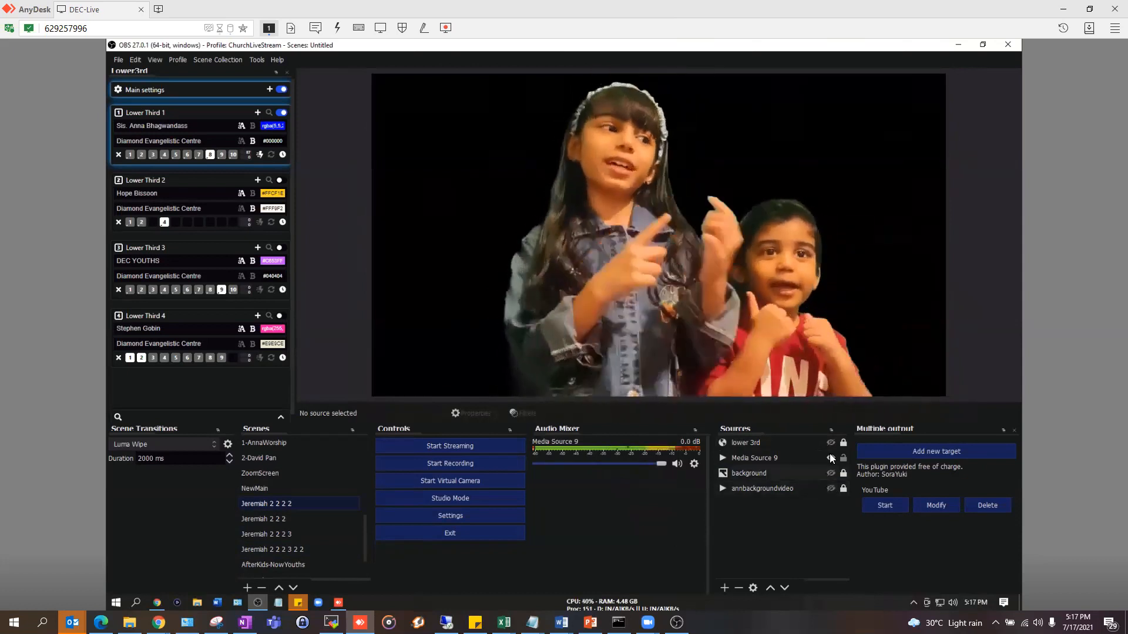
{"action": "left_click", "coordinate": [829, 457]}
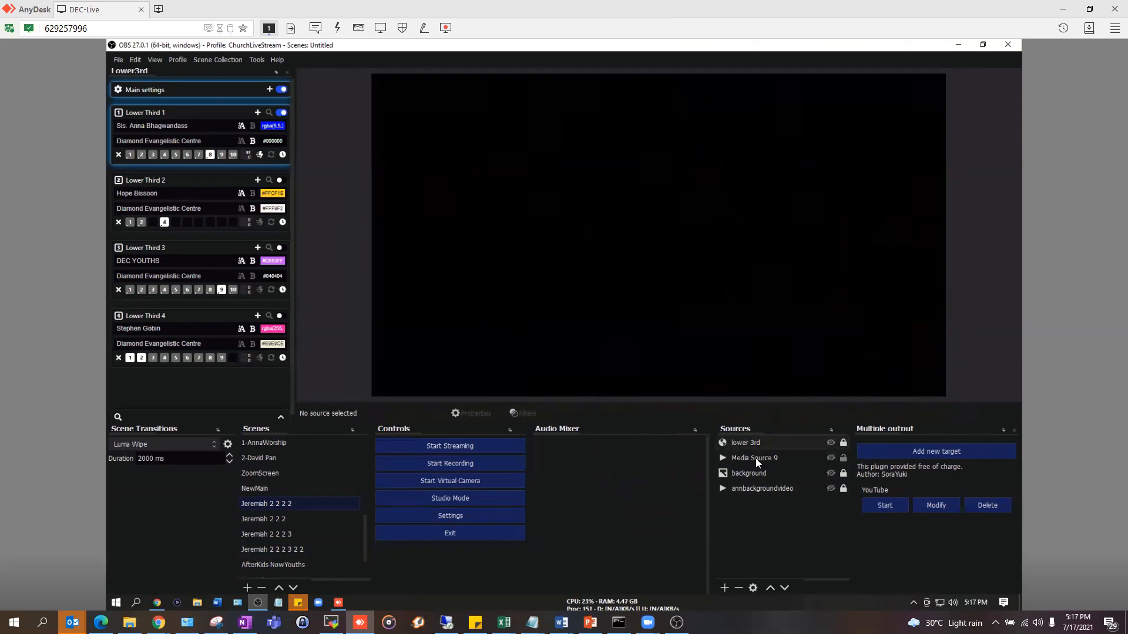
- Show the annbackgroundvideo source and the background image separately in the preview, hiding each one again
{"action": "left_click", "coordinate": [783, 497]}
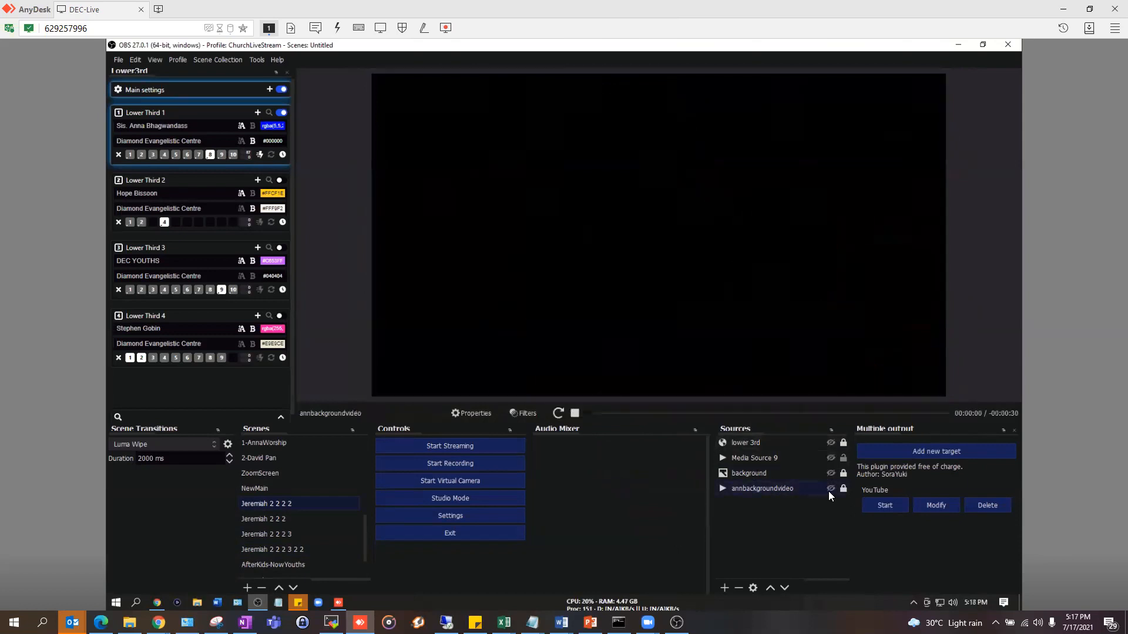
{"action": "left_click", "coordinate": [830, 489]}
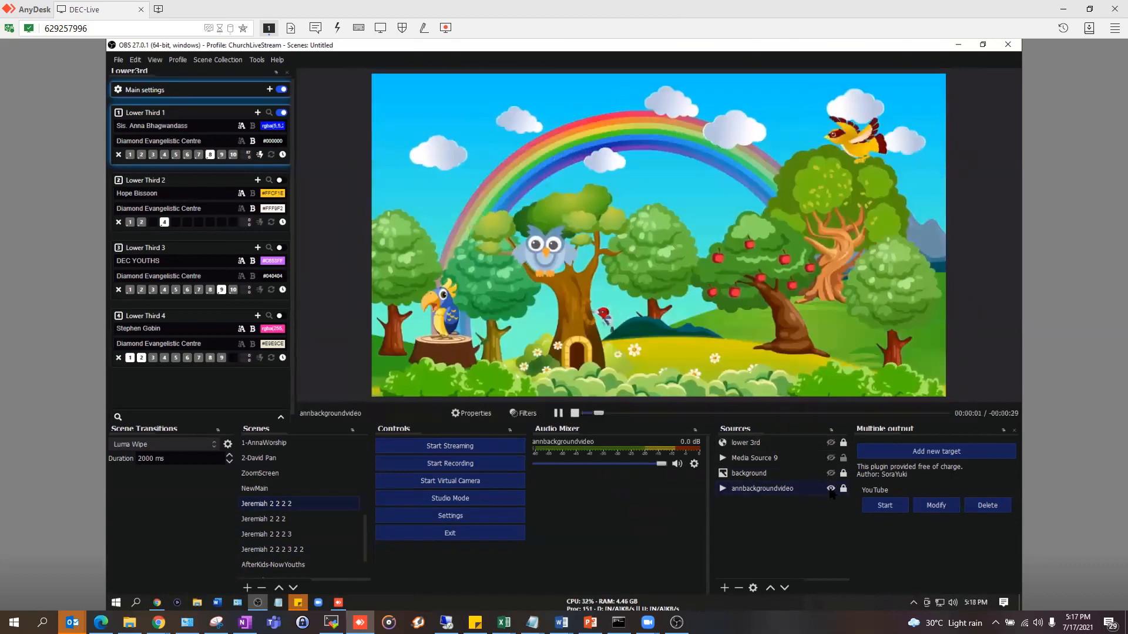
{"action": "left_click", "coordinate": [831, 489]}
{"action": "left_click", "coordinate": [827, 470]}
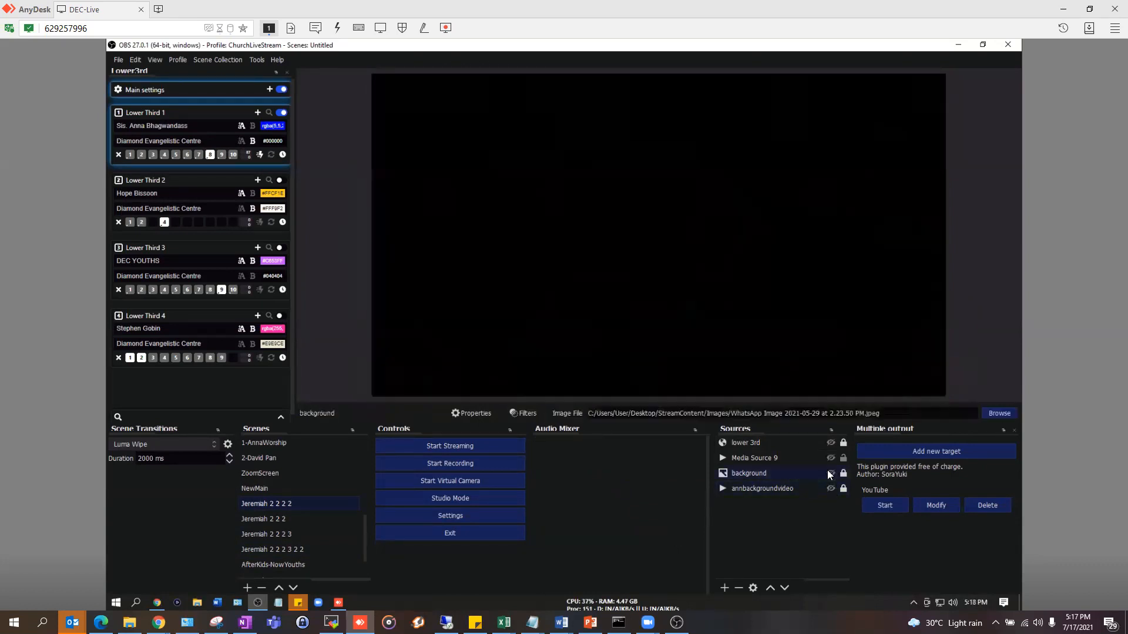
{"action": "left_click", "coordinate": [830, 474]}
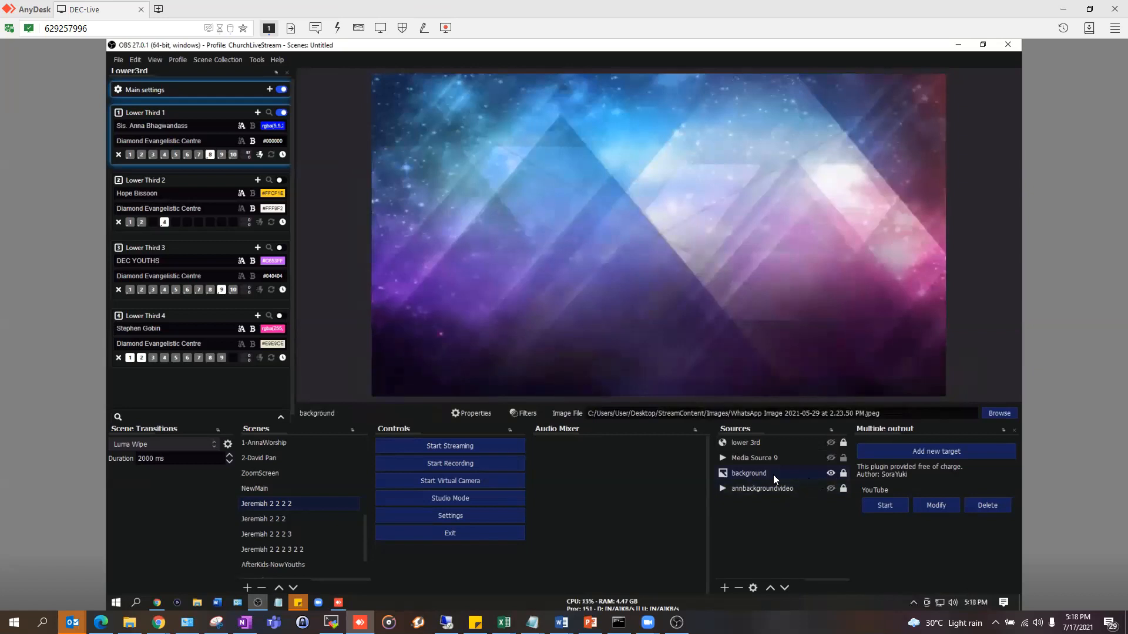
{"action": "left_click", "coordinate": [830, 473]}
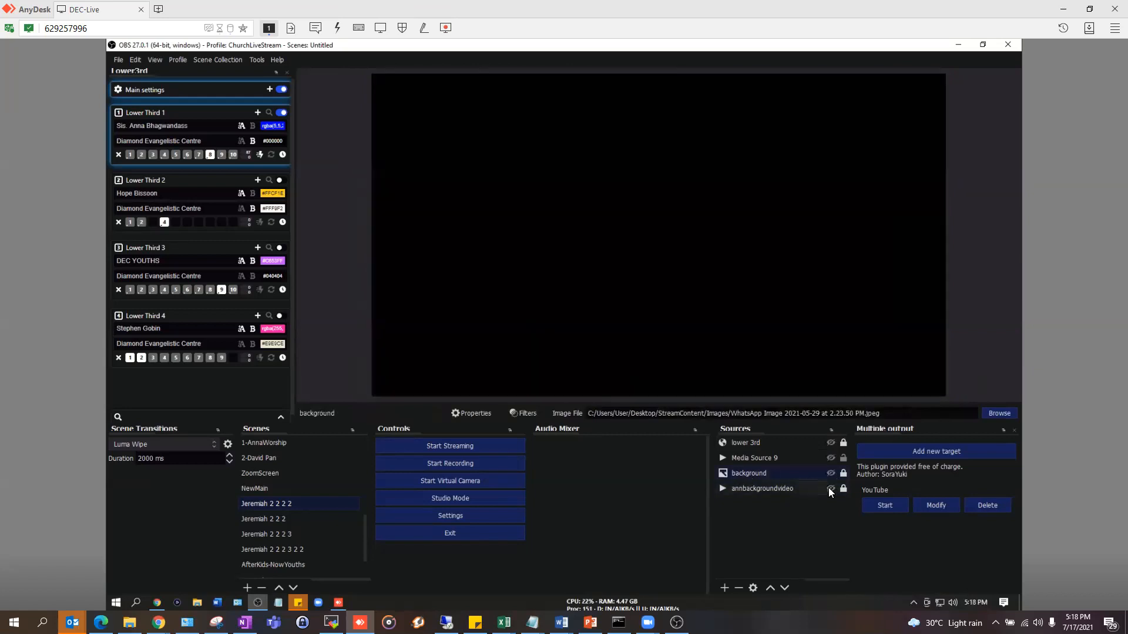
- Show the annbackgroundvideo source once more, hide it again, and make the background image visible in its place
{"action": "left_click", "coordinate": [829, 488]}
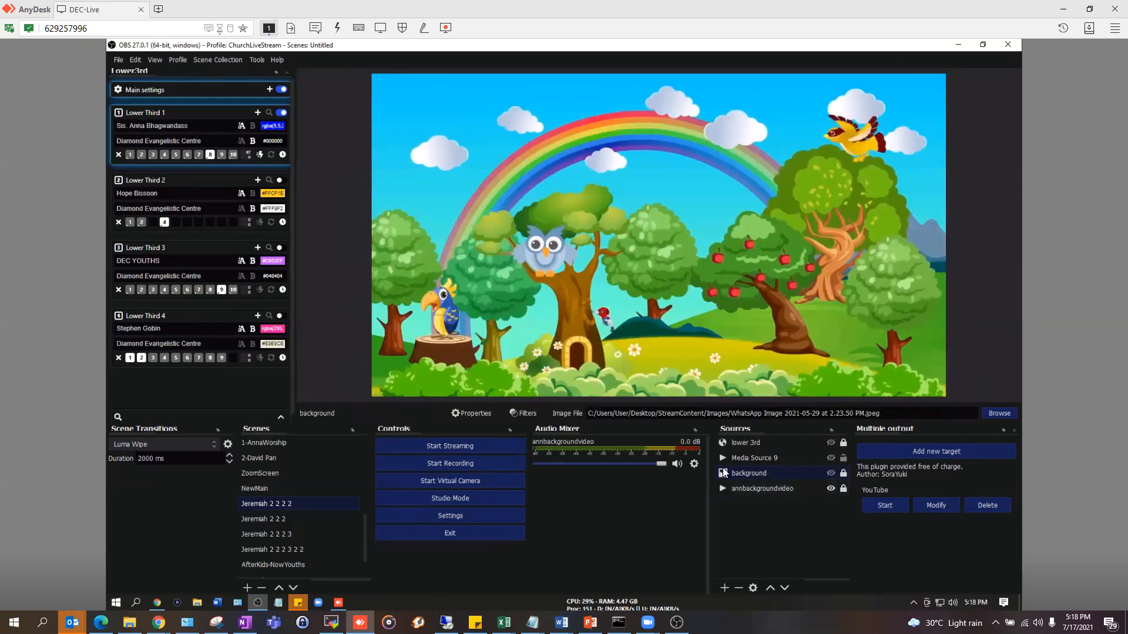
{"action": "left_click", "coordinate": [826, 487]}
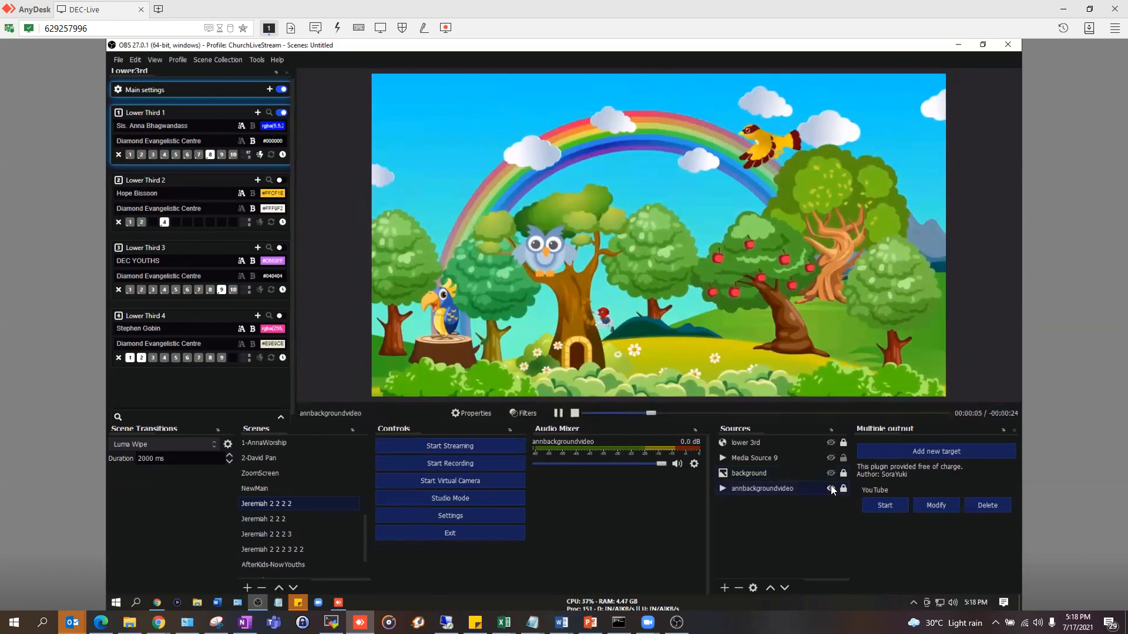
{"action": "left_click", "coordinate": [830, 489]}
{"action": "left_click", "coordinate": [831, 473]}
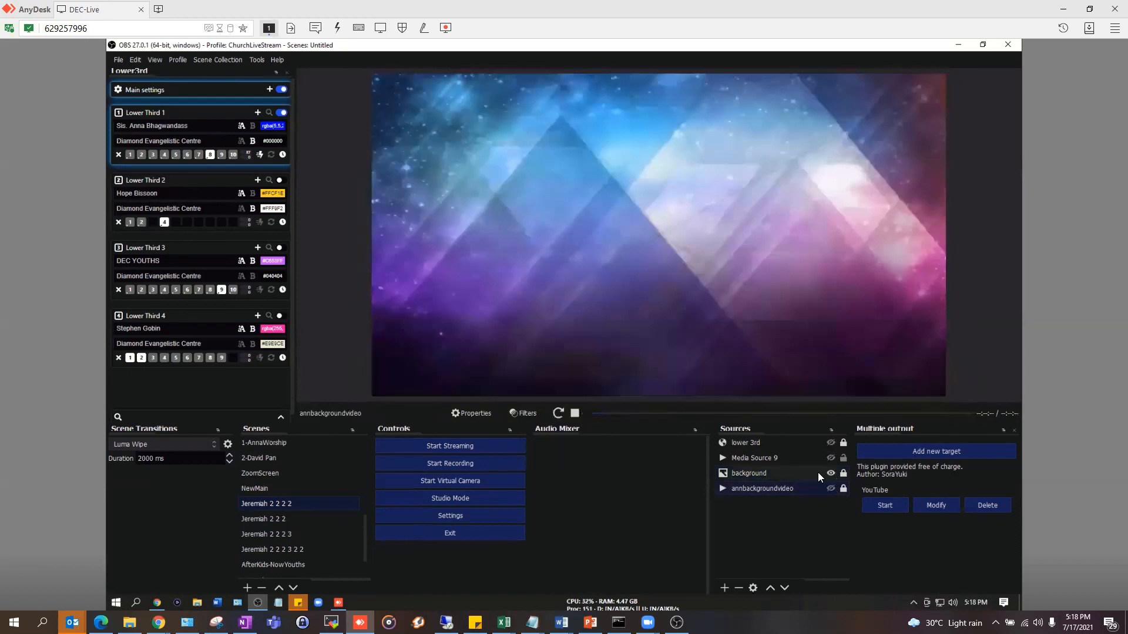
- Inspect Media Source 9's properties and the folder its local video file comes from, cancelling both without changes
{"action": "left_click", "coordinate": [770, 458]}
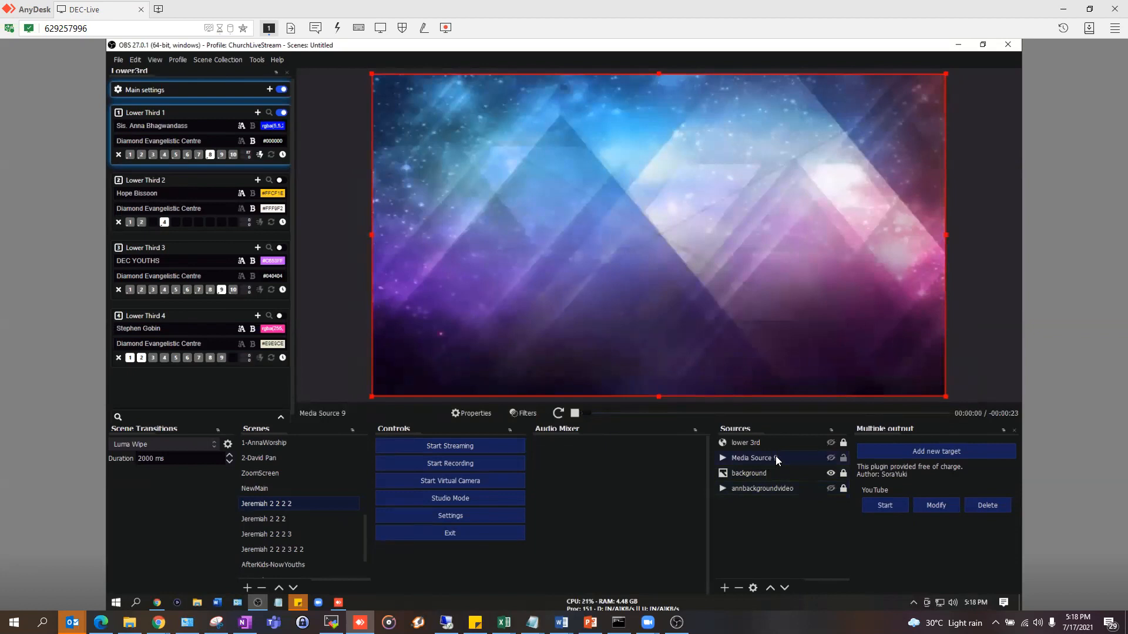
{"action": "double_click", "coordinate": [783, 458]}
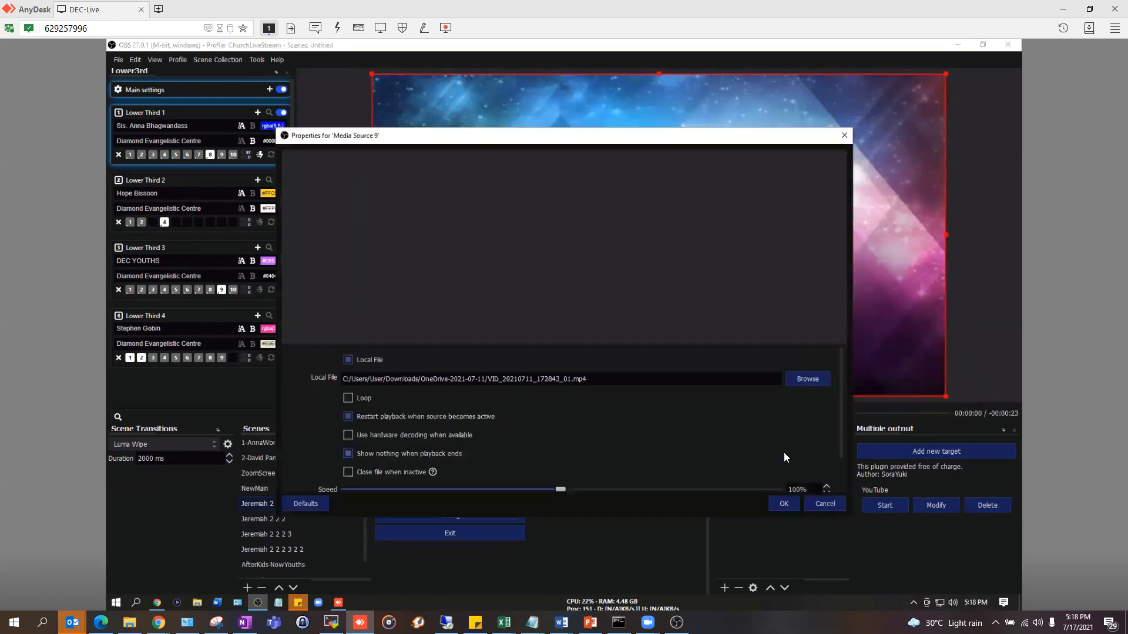
{"action": "left_click", "coordinate": [807, 379]}
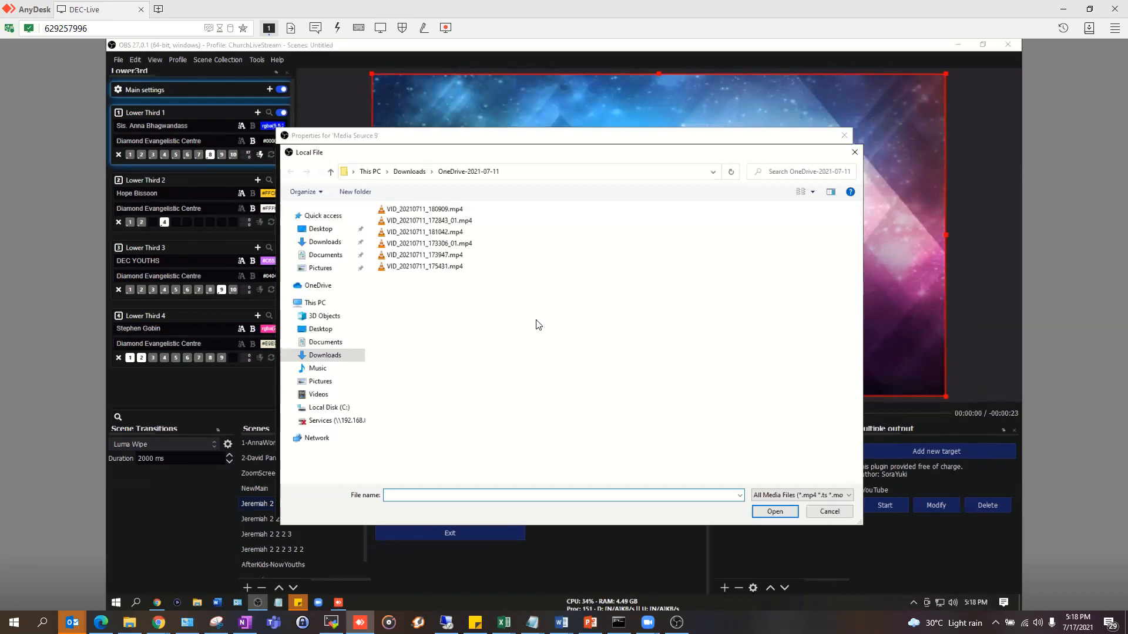
{"action": "left_click", "coordinate": [822, 508]}
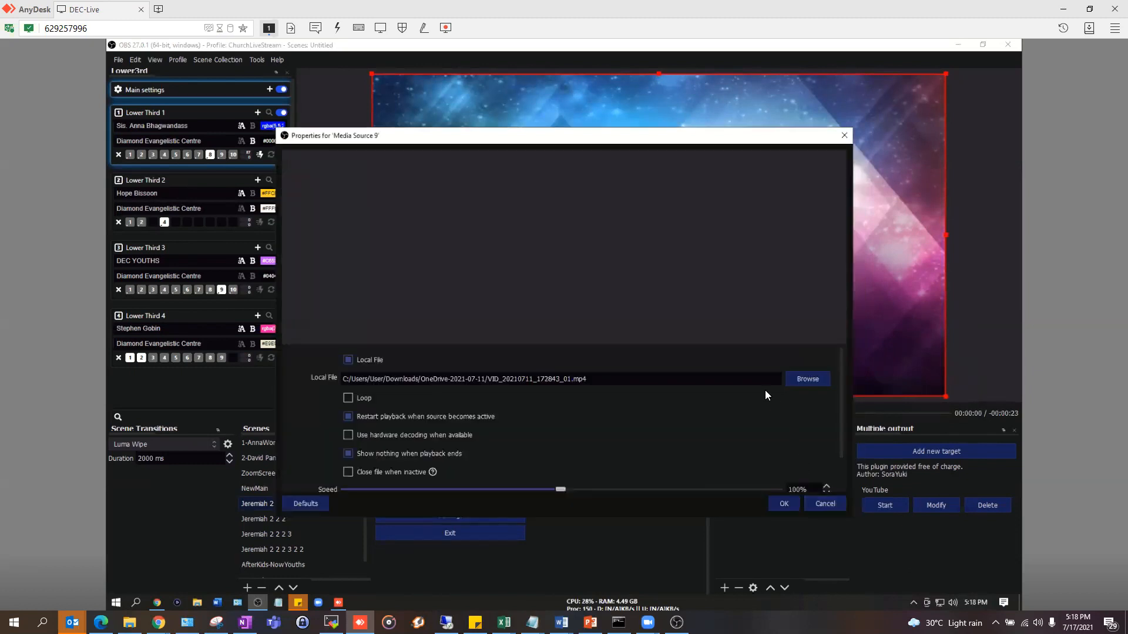
{"action": "left_click", "coordinate": [817, 503]}
- Make Media Source 9 visible and disable its Chroma Key filter to reveal the original green-screen footage
{"action": "left_click", "coordinate": [830, 458]}
{"action": "left_click", "coordinate": [522, 413]}
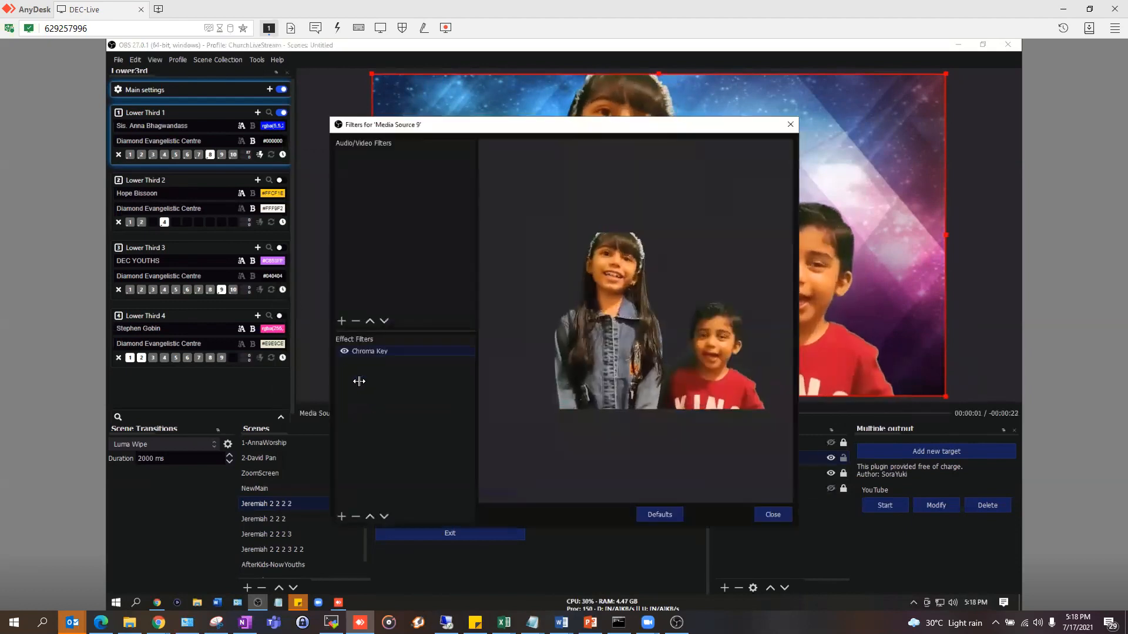
{"action": "left_click", "coordinate": [345, 351]}
{"action": "left_click", "coordinate": [767, 516]}
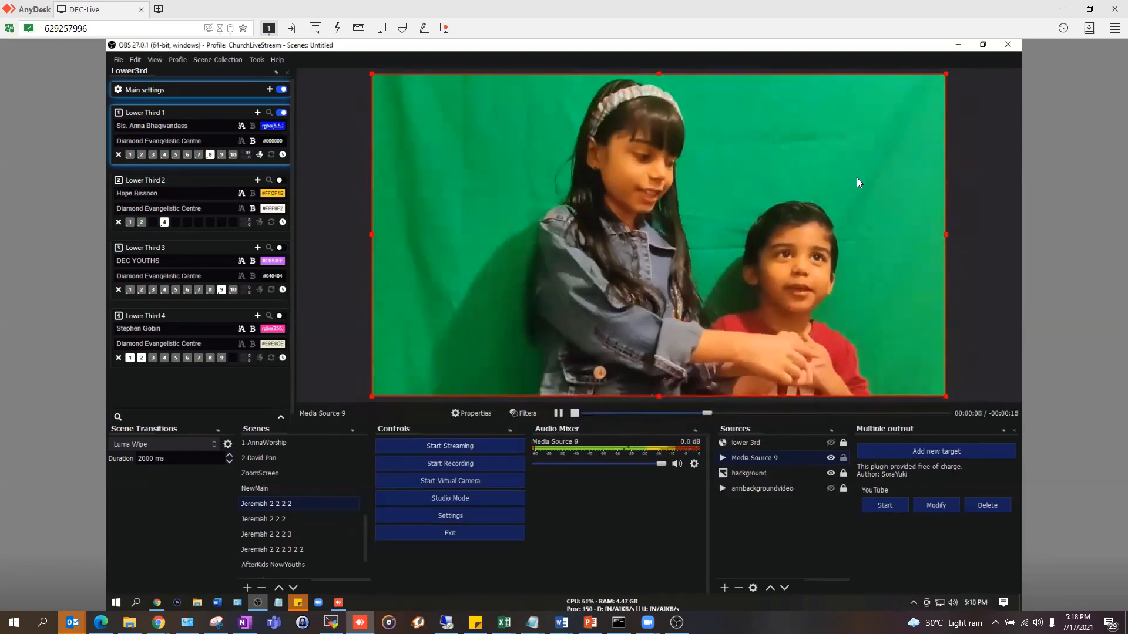
- Hide Media Source 9 and show it again, pointing out how it and the background image are stacked
{"action": "left_click", "coordinate": [830, 459]}
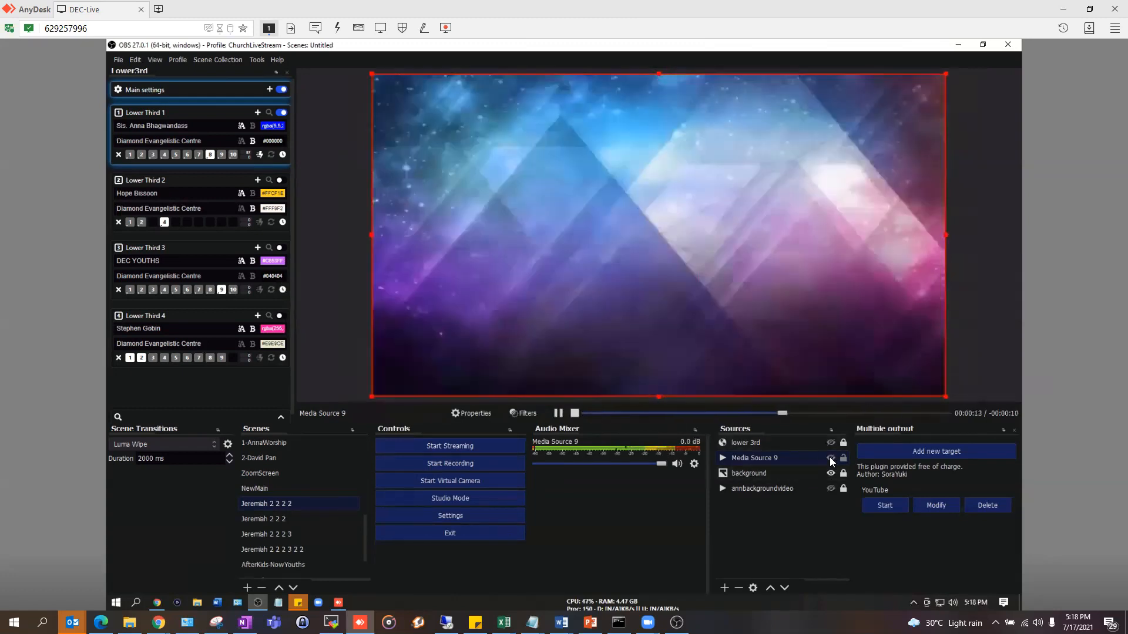
{"action": "left_click", "coordinate": [831, 458]}
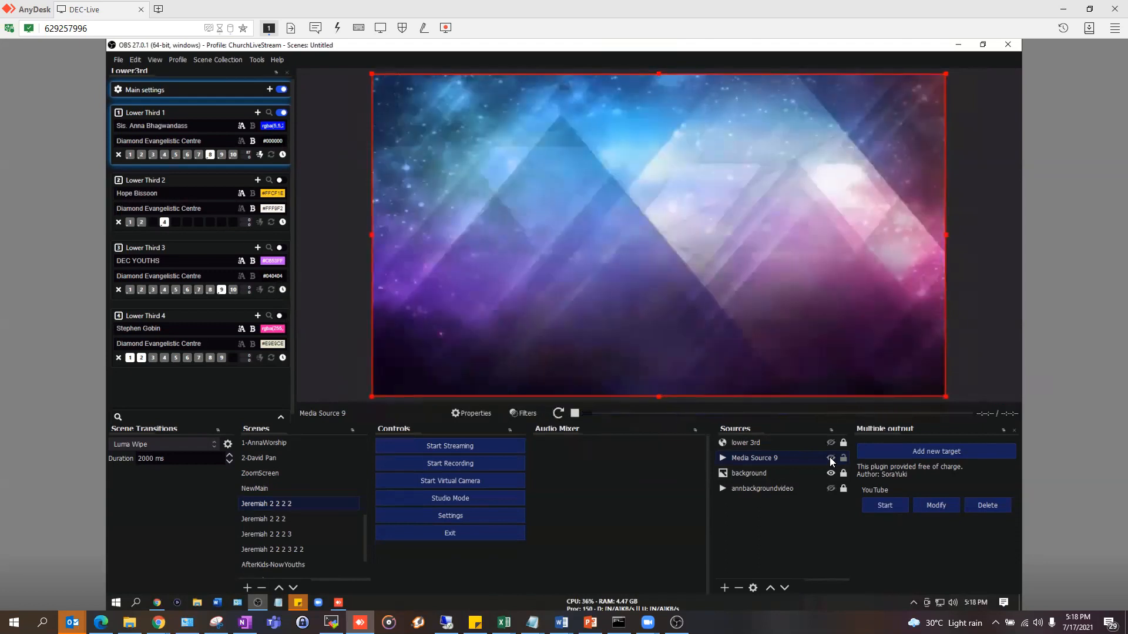
{"action": "left_click", "coordinate": [831, 458]}
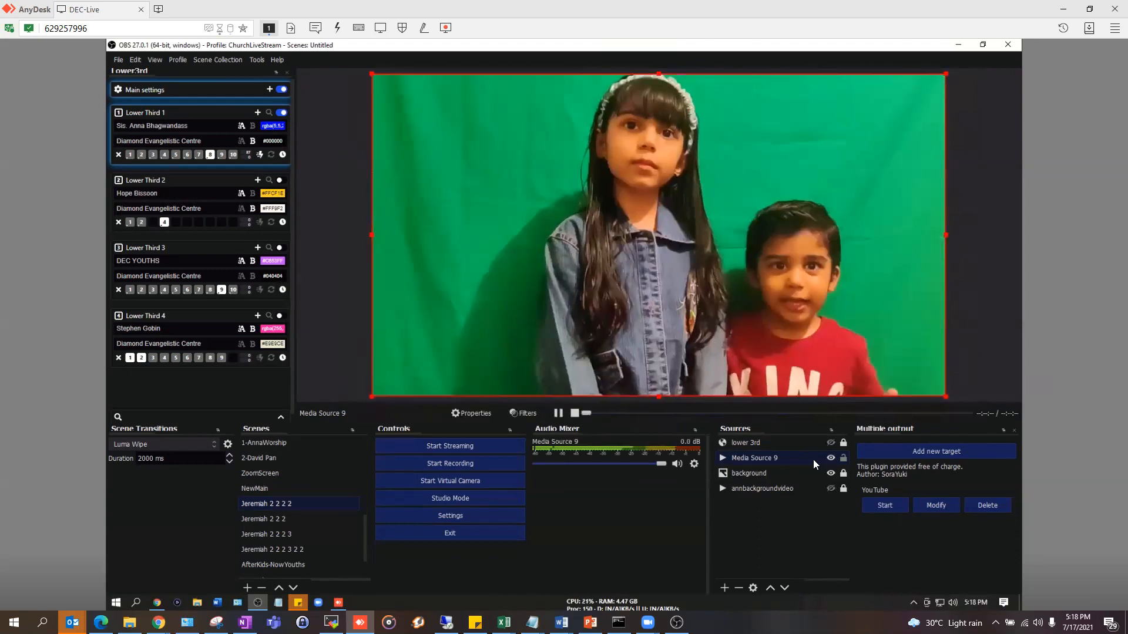
{"action": "left_click", "coordinate": [762, 473]}
{"action": "left_click", "coordinate": [758, 458]}
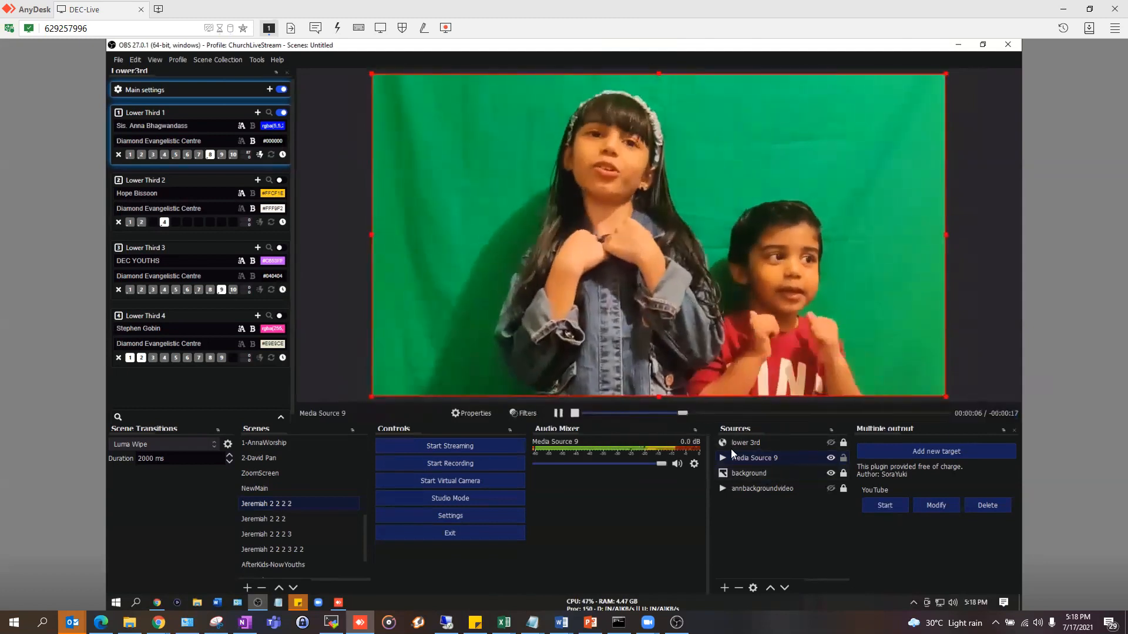
{"action": "left_click", "coordinate": [773, 474]}
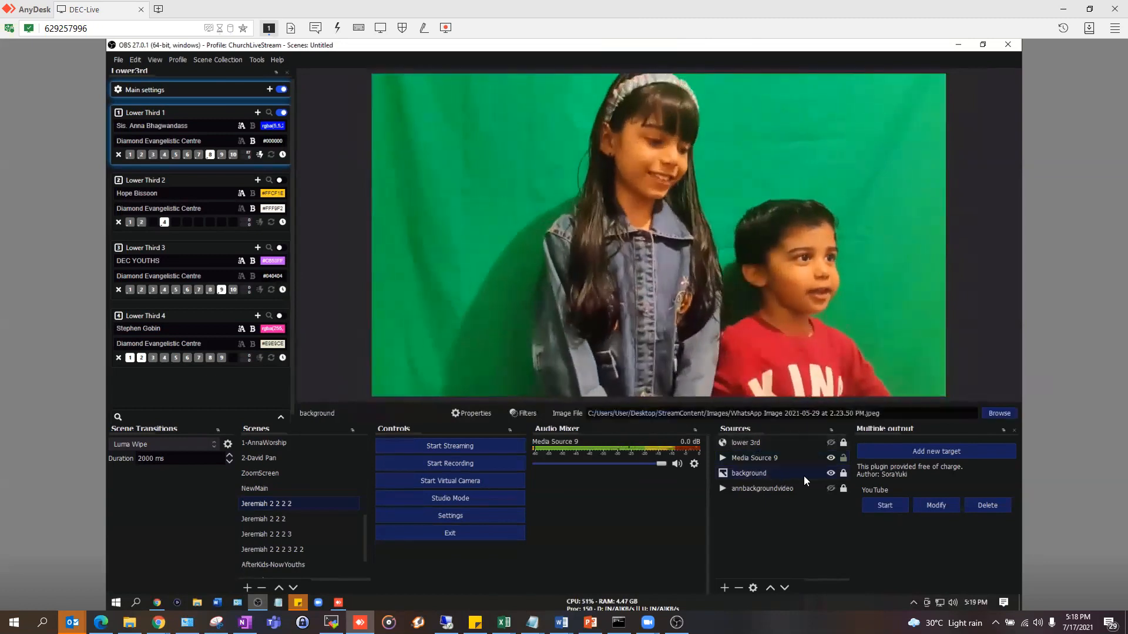
{"action": "left_click", "coordinate": [746, 458]}
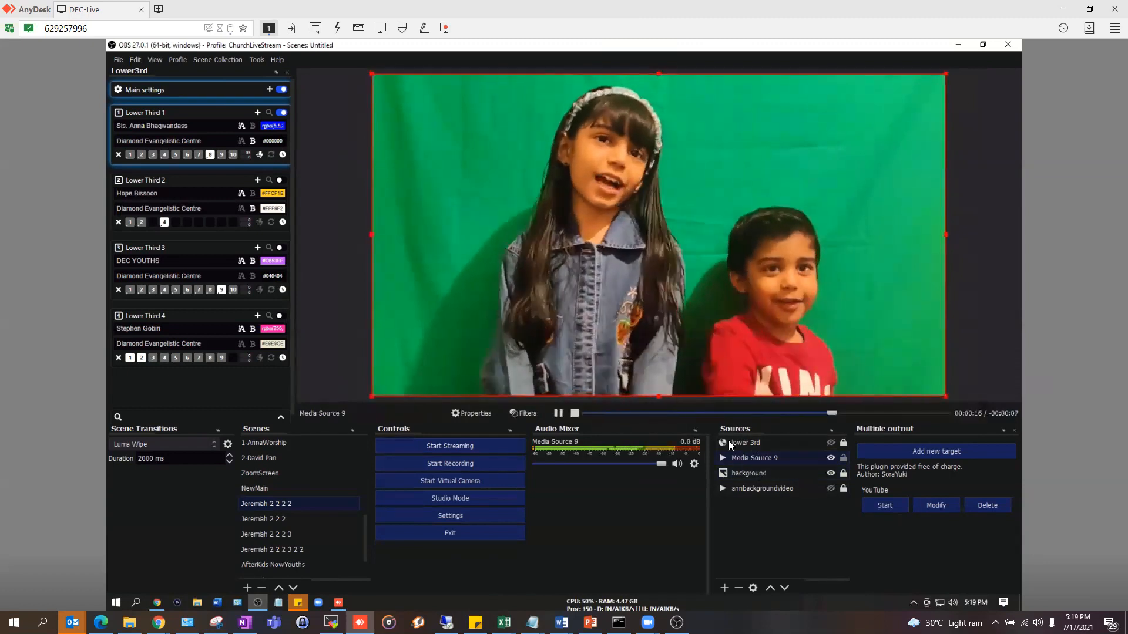
- Remove the Chroma Key filter from Media Source 9 and close its filters
{"action": "left_click", "coordinate": [521, 413]}
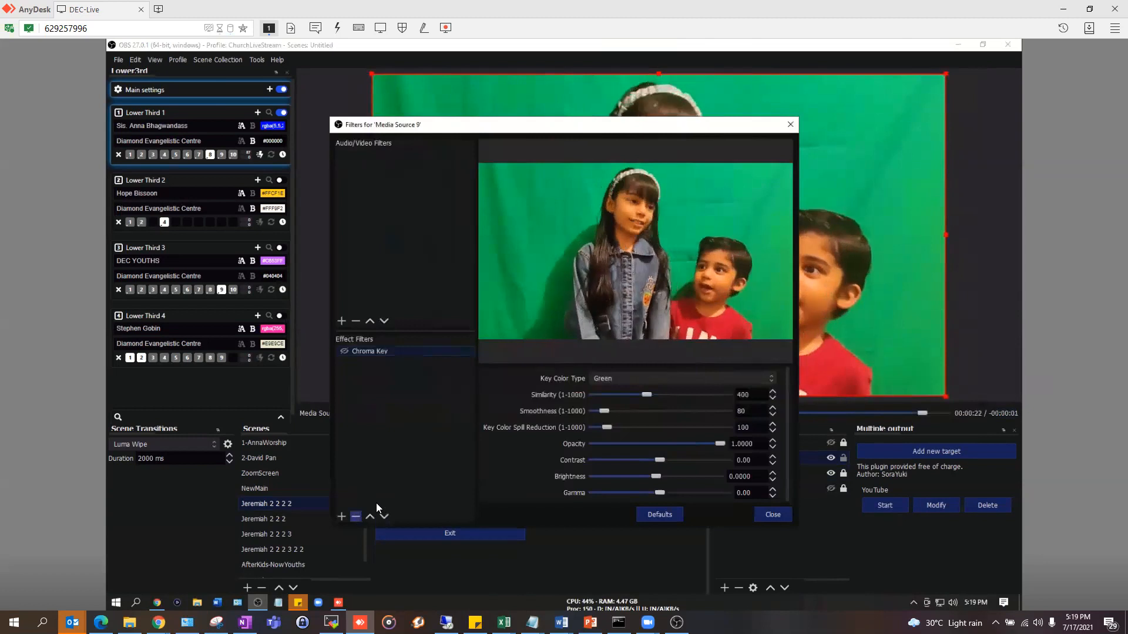
{"action": "left_click", "coordinate": [355, 517]}
{"action": "left_click", "coordinate": [585, 344]}
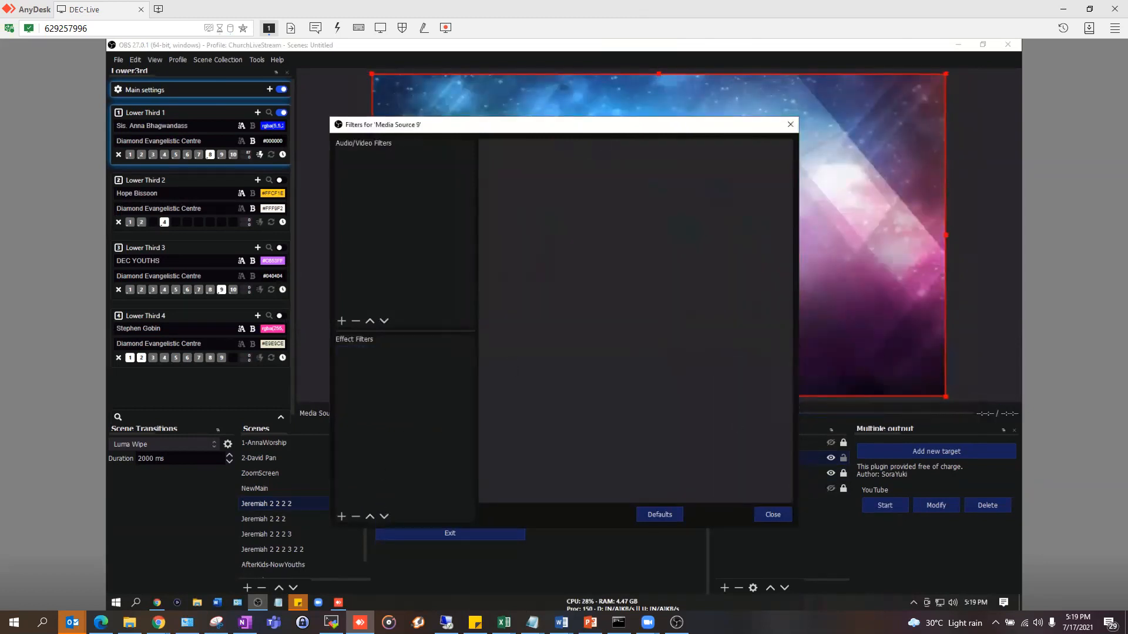
{"action": "left_click", "coordinate": [661, 521]}
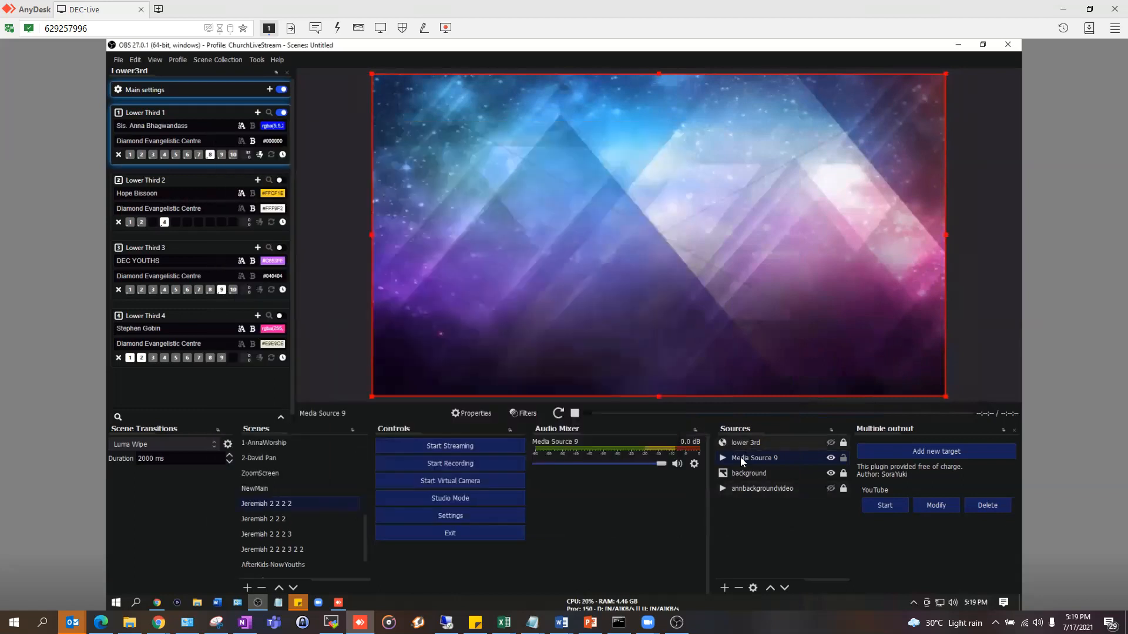
- Set Media Source 9 to loop and add a new effect filter to it, Chroma Key, keeping the default name
{"action": "double_click", "coordinate": [741, 461]}
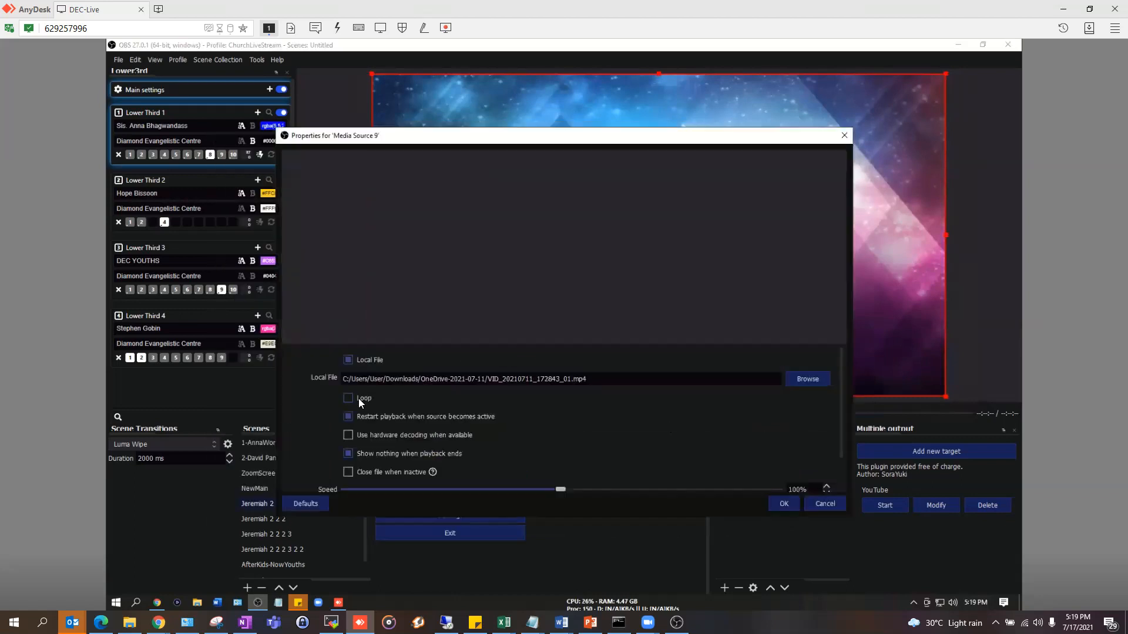
{"action": "left_click", "coordinate": [786, 504]}
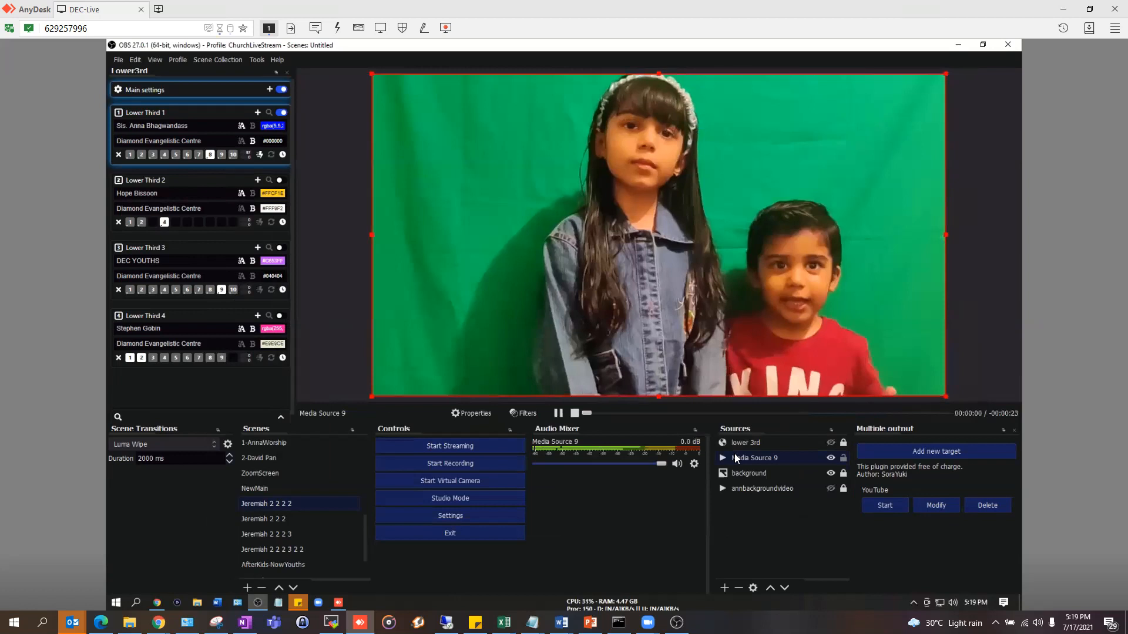
{"action": "left_click", "coordinate": [516, 411]}
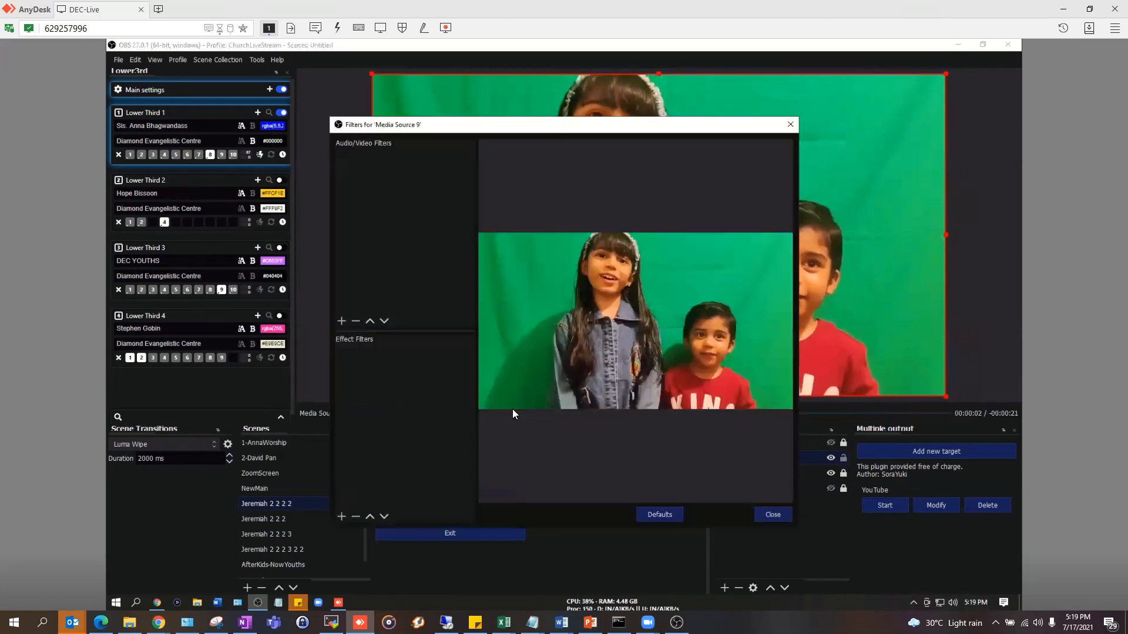
{"action": "left_click", "coordinate": [341, 517]}
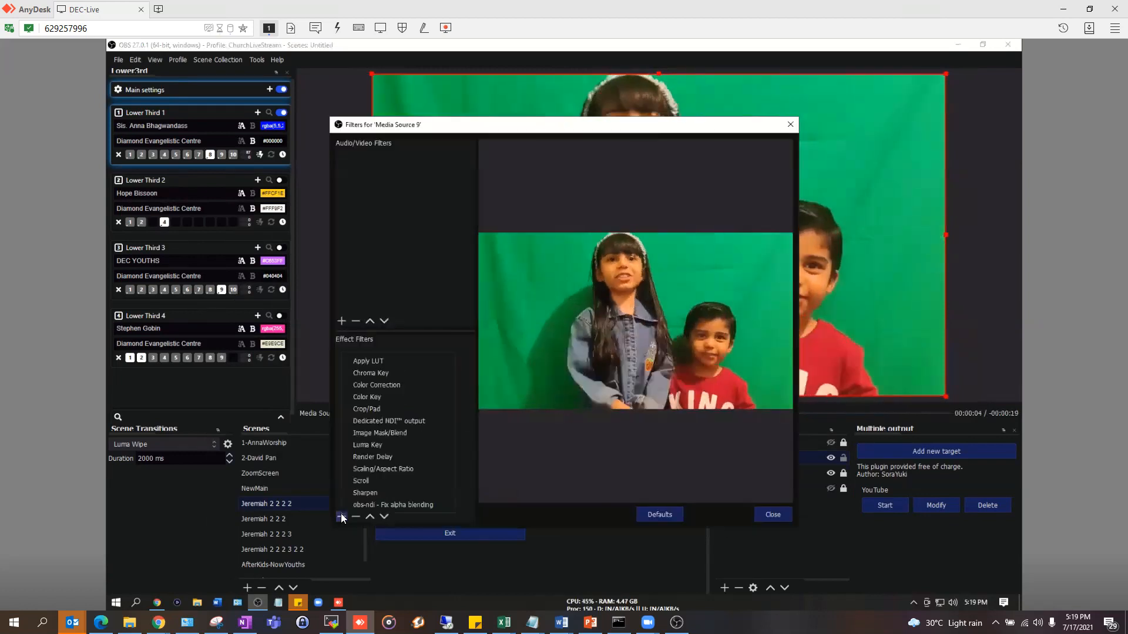
{"action": "left_click", "coordinate": [369, 374]}
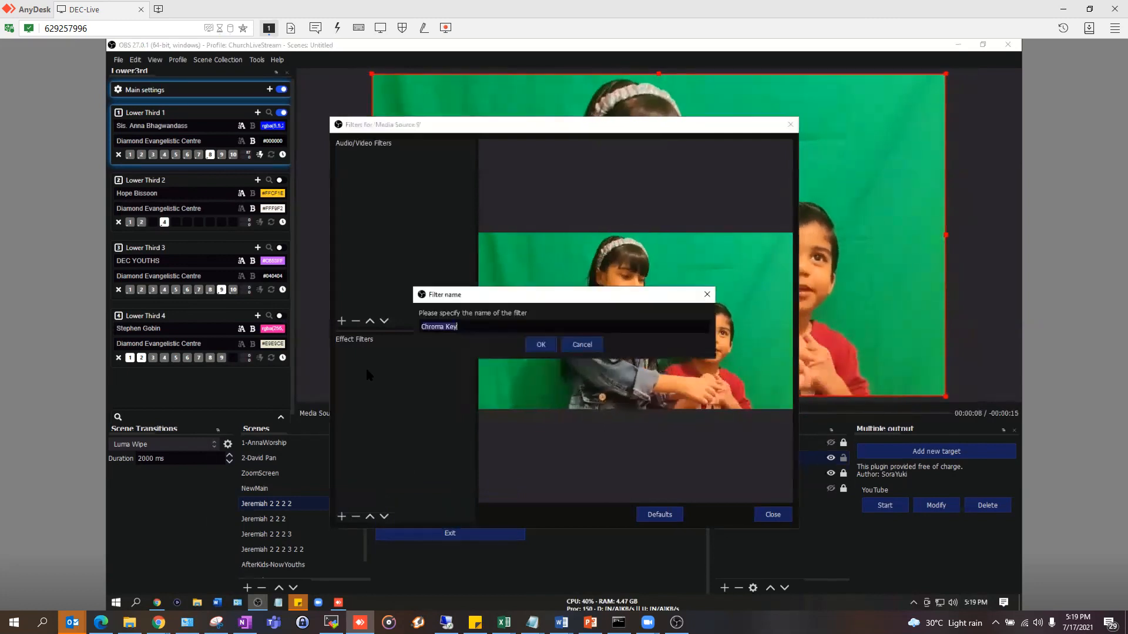
{"action": "left_click", "coordinate": [541, 341]}
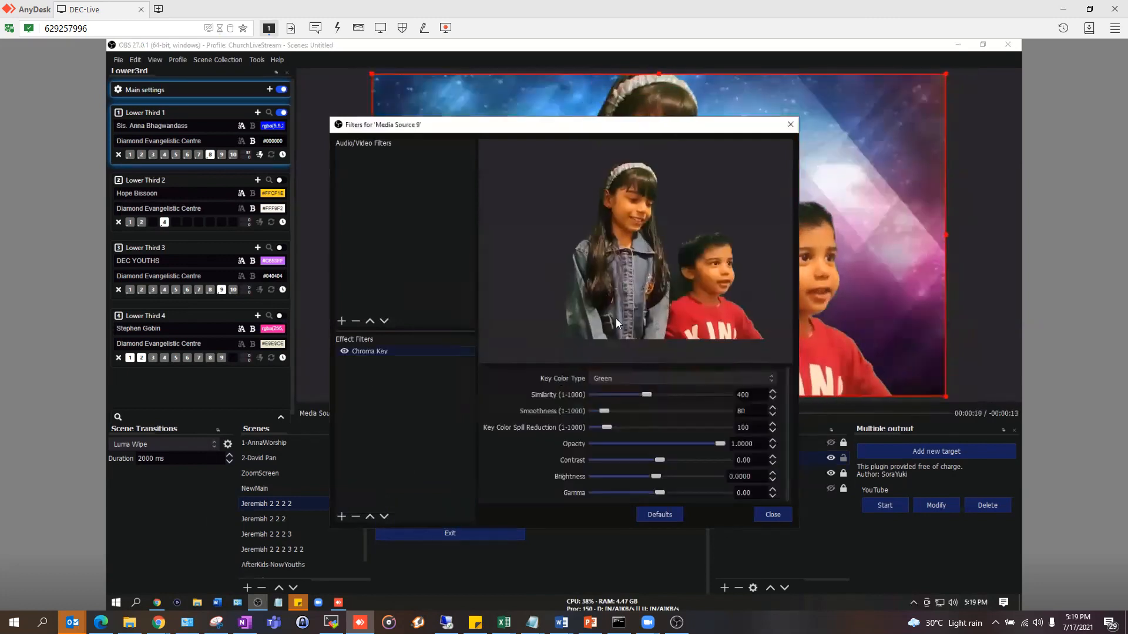
- Try Blue as the Chroma Key filter's key color type, then switch it back to Green
{"action": "left_click", "coordinate": [621, 380]}
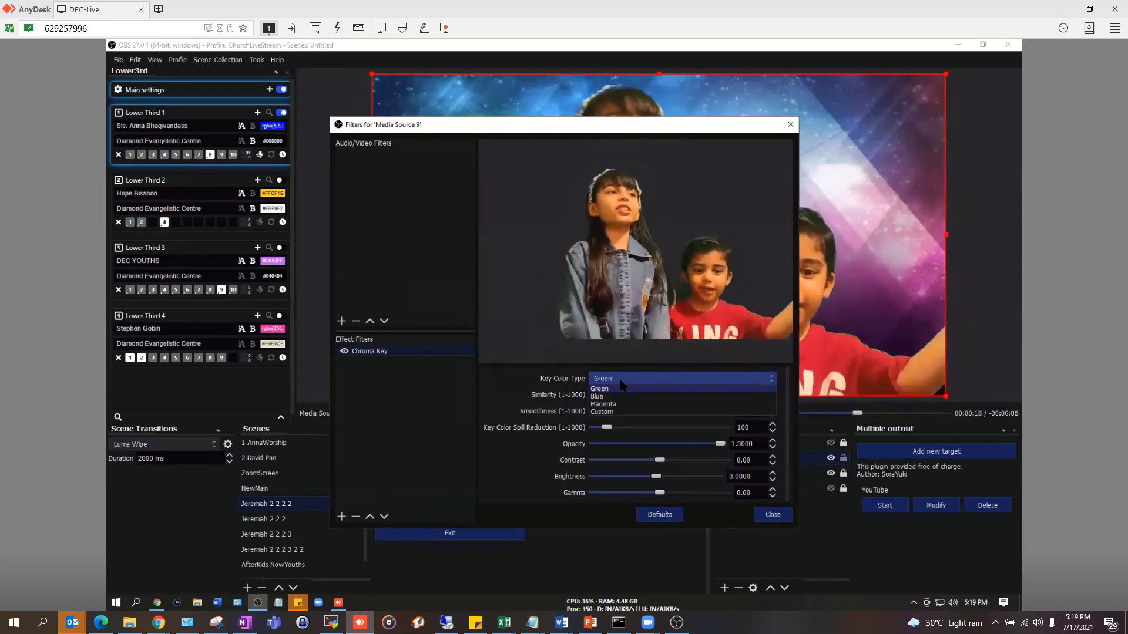
{"action": "left_click", "coordinate": [598, 397]}
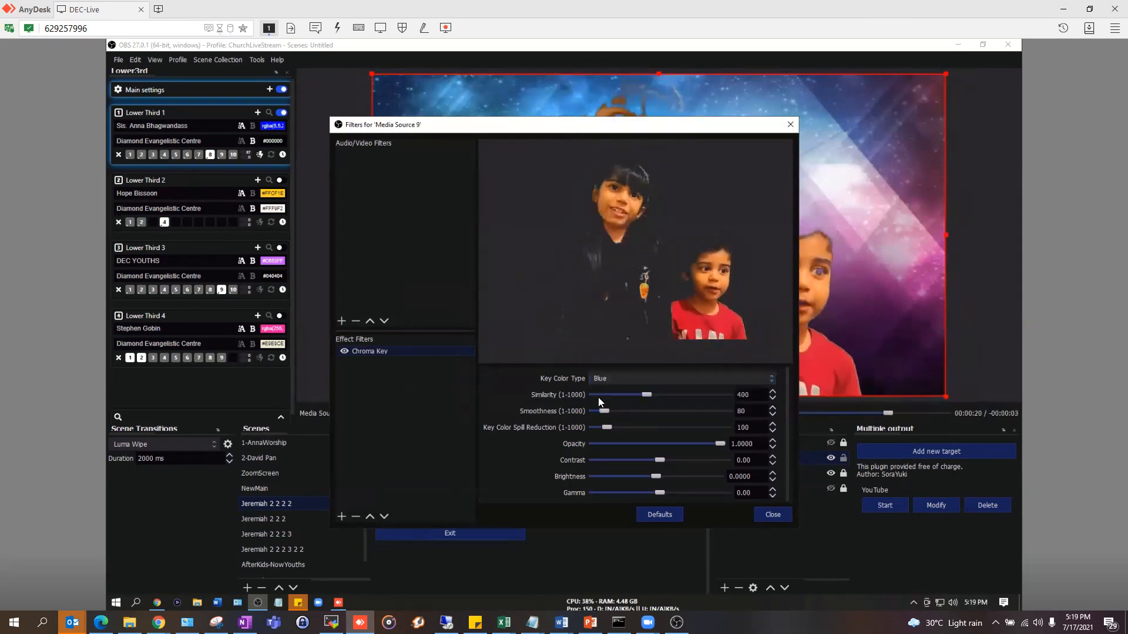
{"action": "left_click", "coordinate": [609, 378]}
{"action": "left_click", "coordinate": [604, 389]}
- Move the filter window clear of the preview and demonstrate the key color types Blue, Green and Magenta
{"action": "left_click_drag", "start_coordinate": [659, 131], "coordinate": [330, 127]}
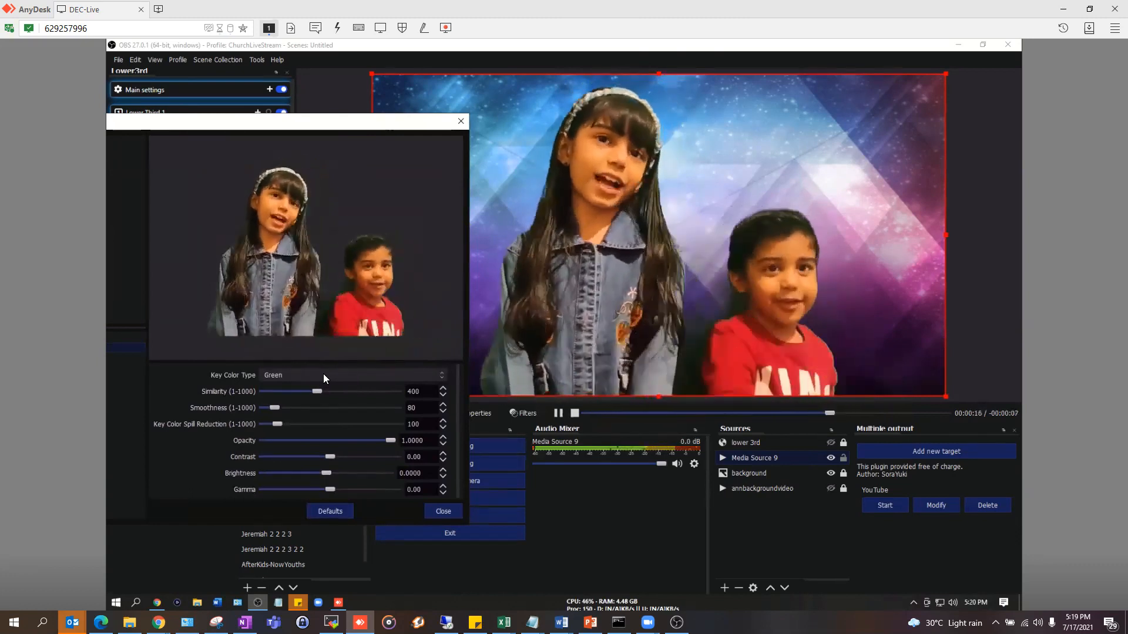
{"action": "left_click", "coordinate": [321, 374]}
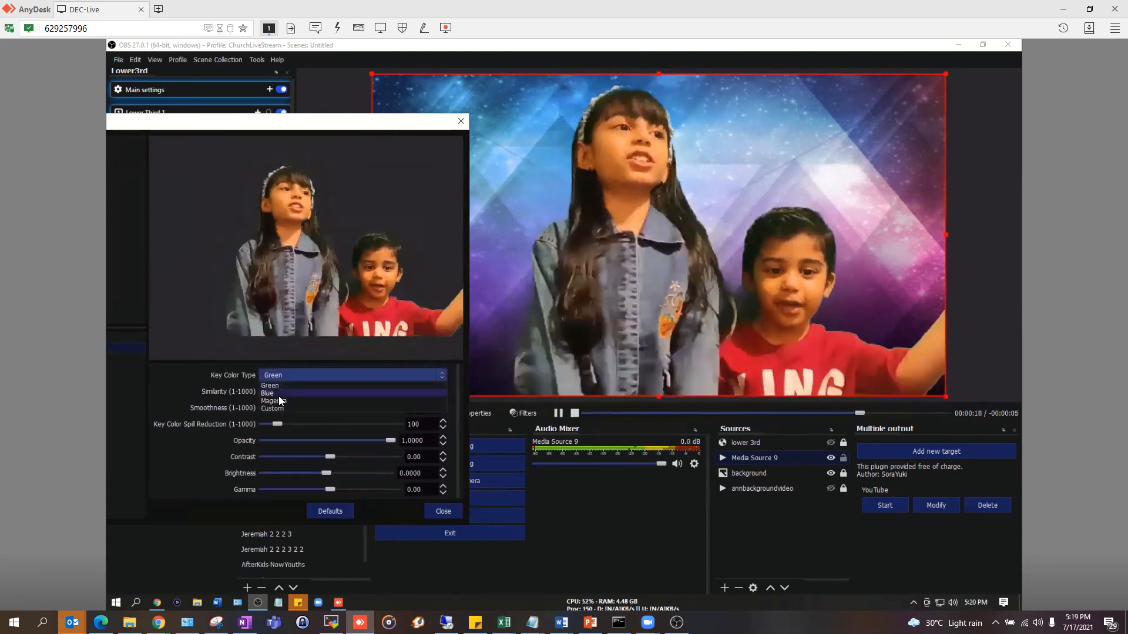
{"action": "left_click", "coordinate": [278, 395]}
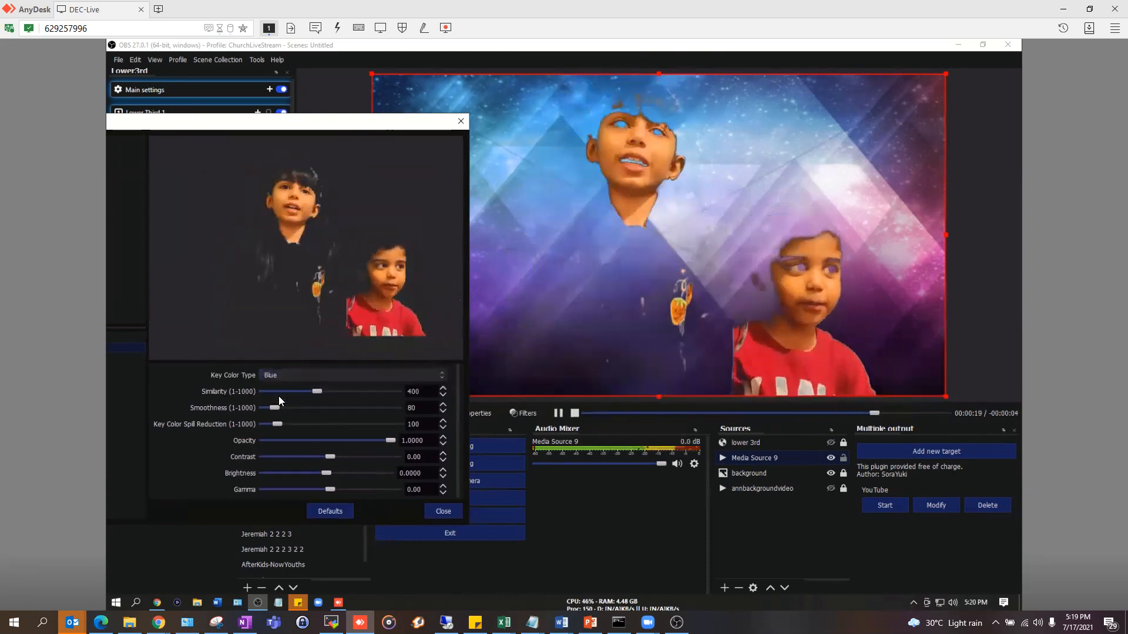
{"action": "left_click", "coordinate": [300, 375]}
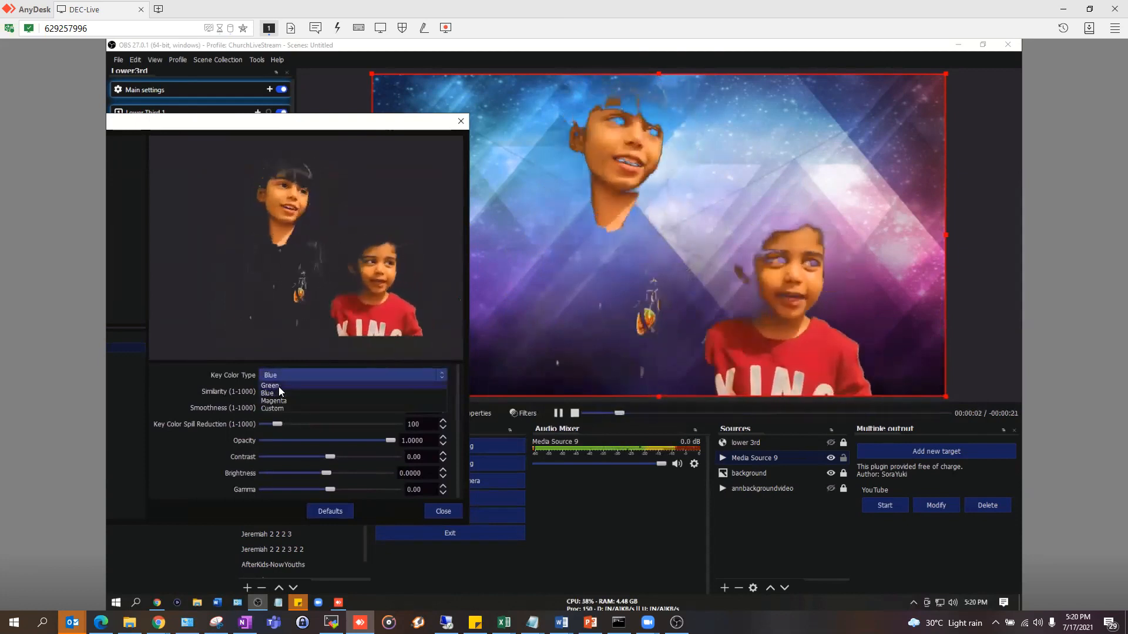
{"action": "left_click", "coordinate": [279, 386]}
{"action": "left_click", "coordinate": [283, 375]}
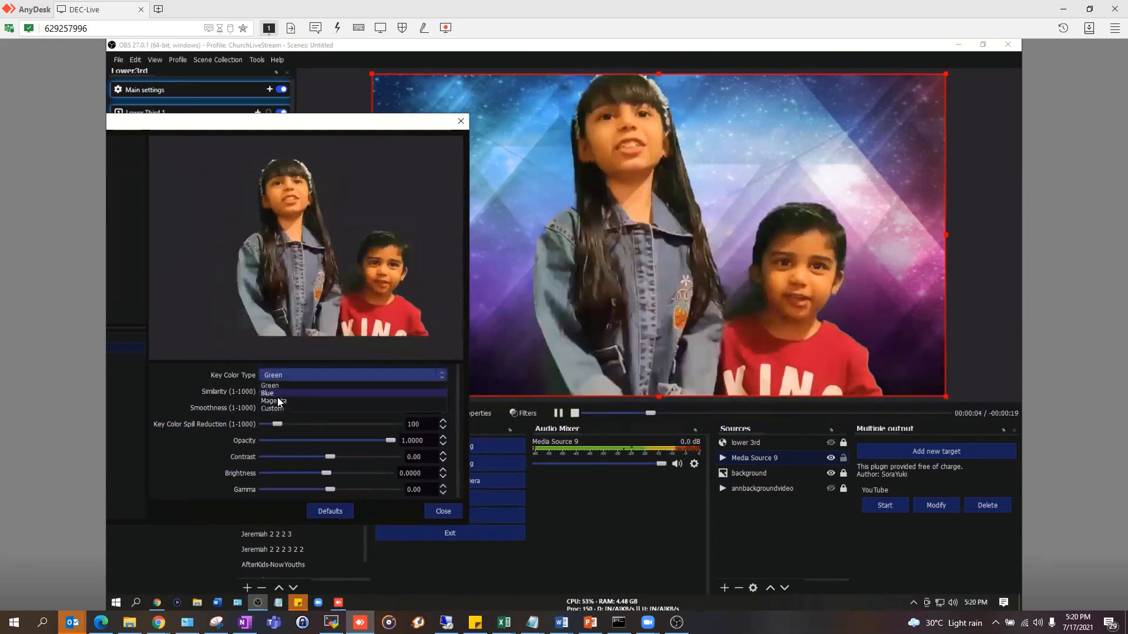
{"action": "left_click", "coordinate": [275, 401]}
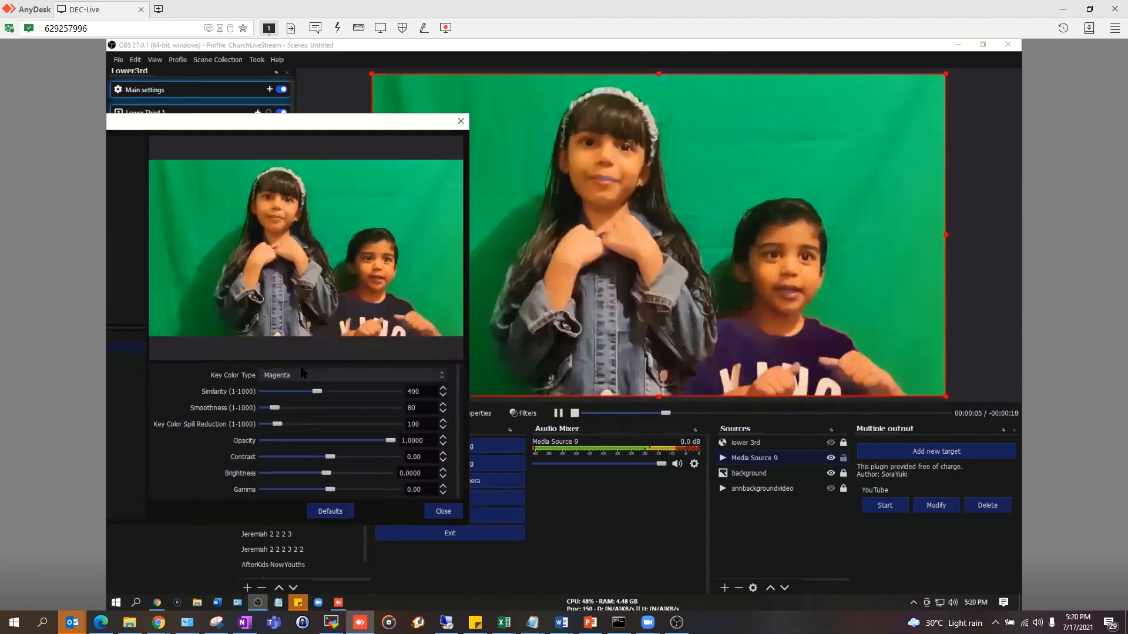
- Set the key color type to Custom with red #ff0000, then reopen the color choice and cancel it
{"action": "left_click", "coordinate": [277, 376]}
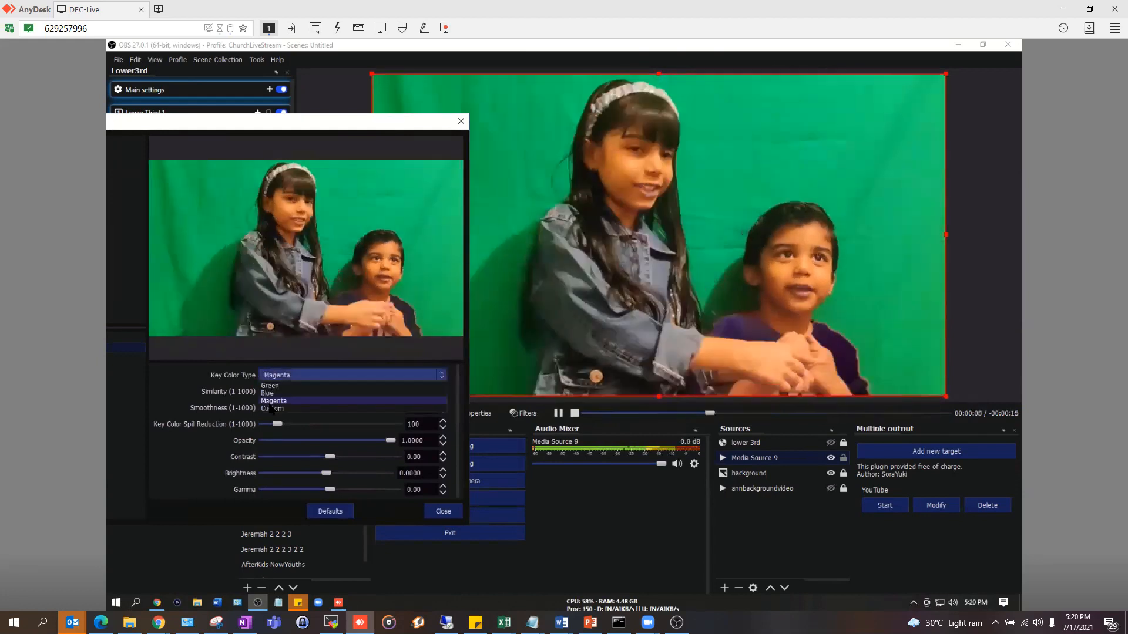
{"action": "left_click", "coordinate": [269, 409]}
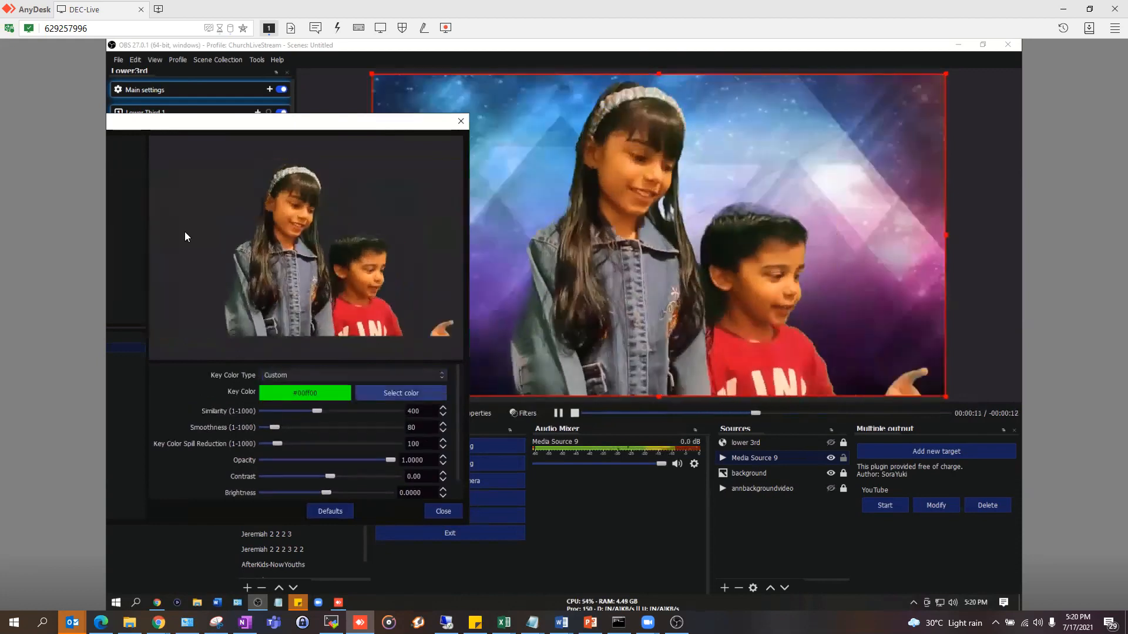
{"action": "left_click", "coordinate": [135, 278]}
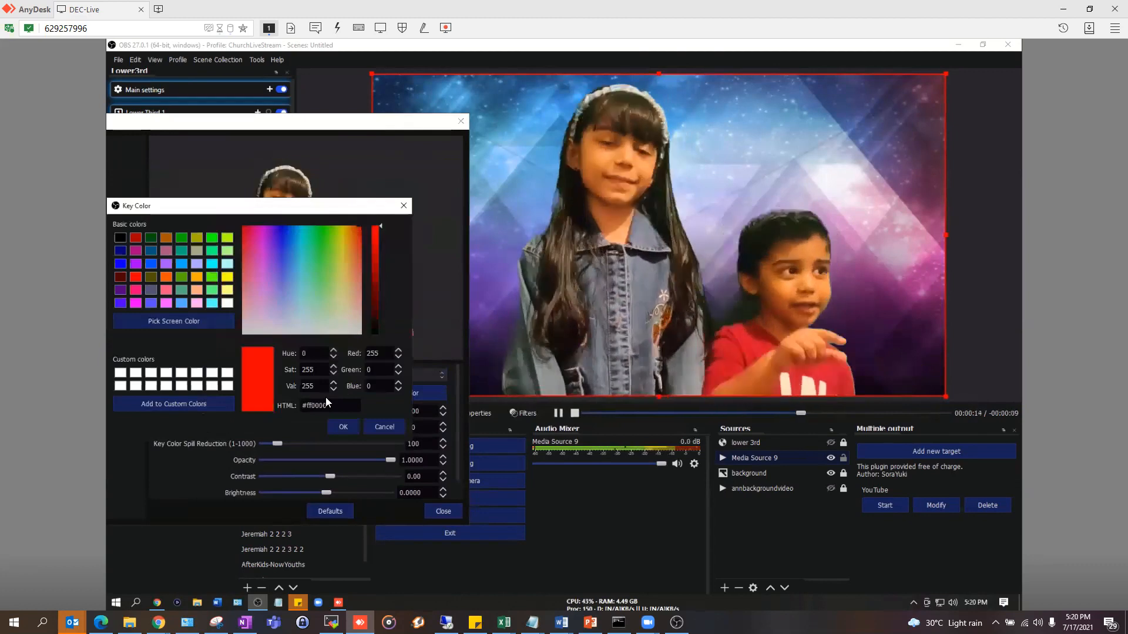
{"action": "left_click", "coordinate": [340, 424]}
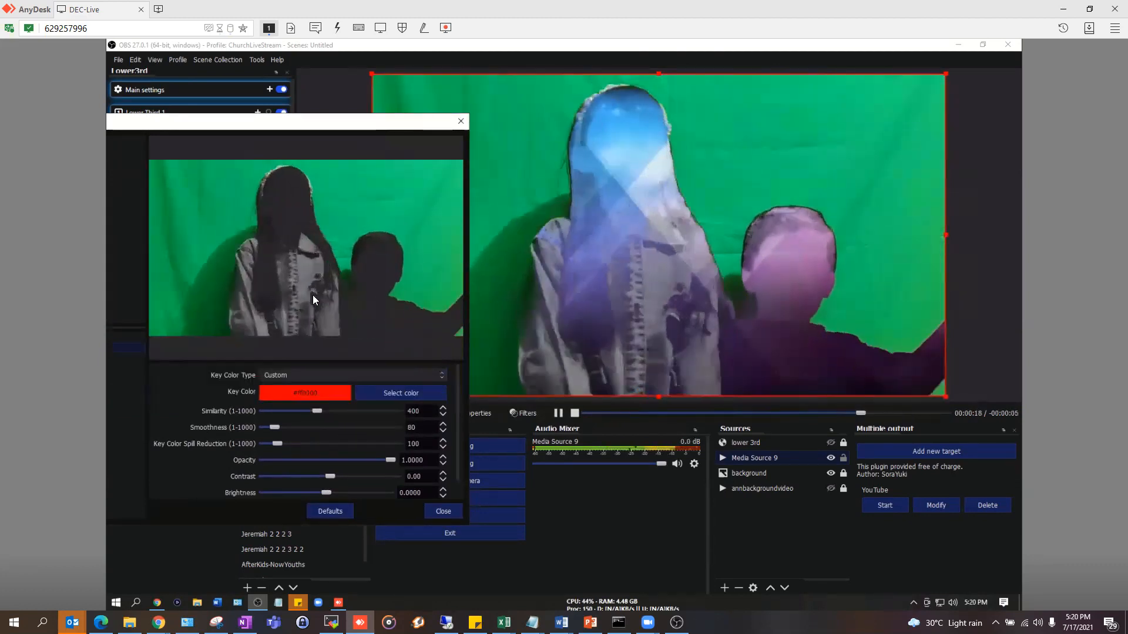
{"action": "left_click", "coordinate": [402, 392]}
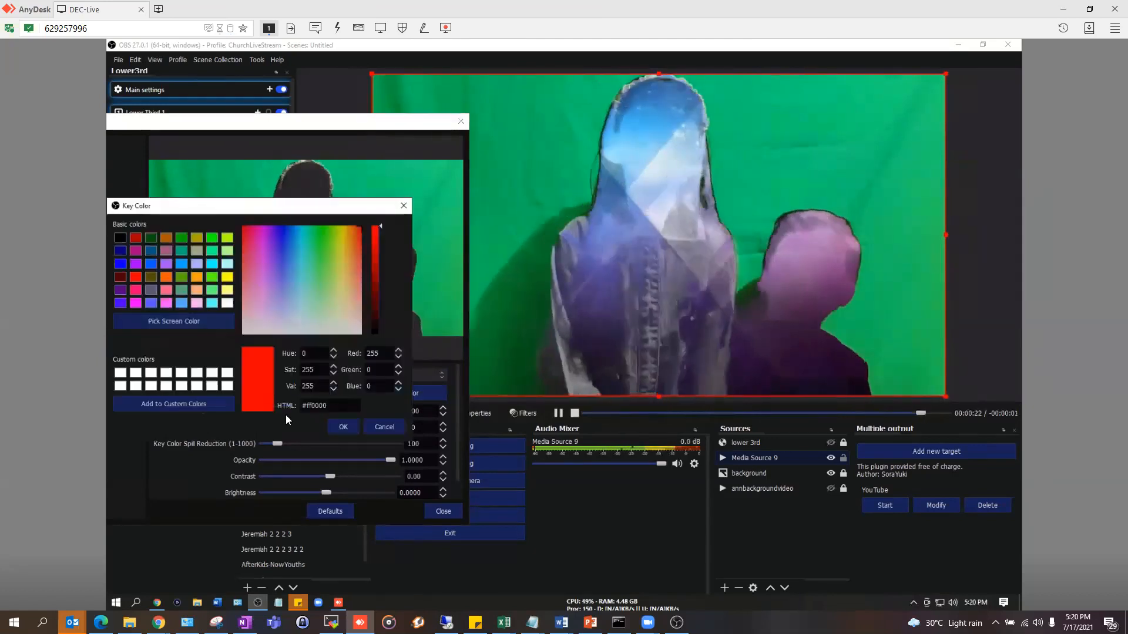
{"action": "left_click", "coordinate": [384, 426]}
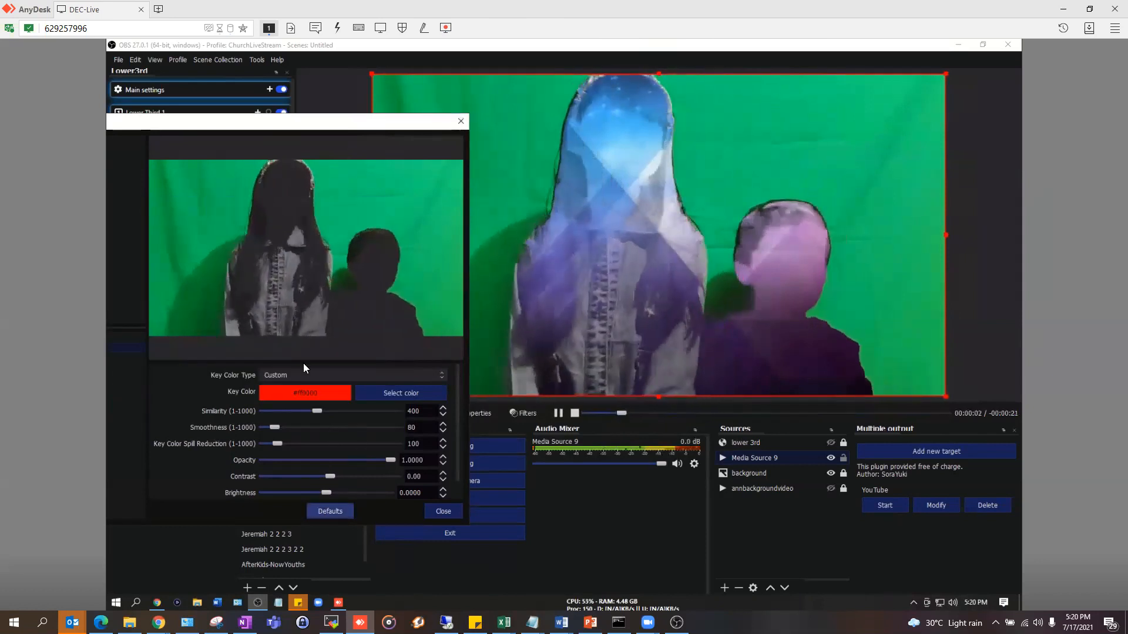
- Set the chroma key color type to Green, similarity to 363, smoothness to 112 and key color spill reduction to 26
{"action": "left_click", "coordinate": [280, 377]}
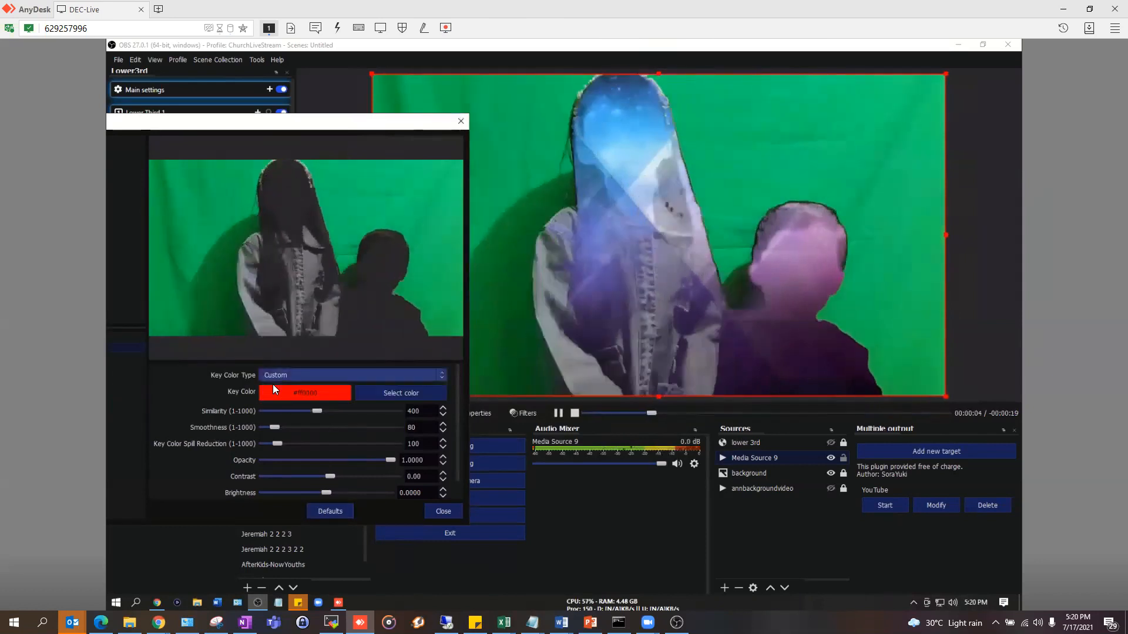
{"action": "left_click", "coordinate": [273, 385]}
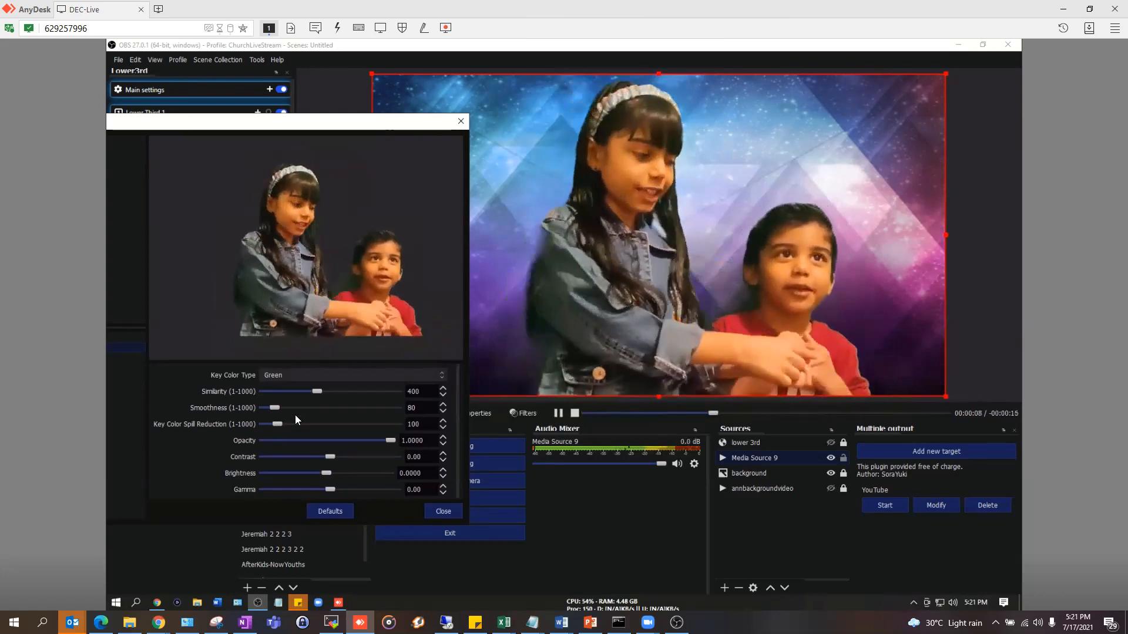
{"action": "mouse_move", "coordinate": [324, 391]}
{"action": "left_mouse_down"}
{"action": "mouse_move", "coordinate": [294, 398]}
{"action": "mouse_move", "coordinate": [313, 395]}
{"action": "left_mouse_up"}
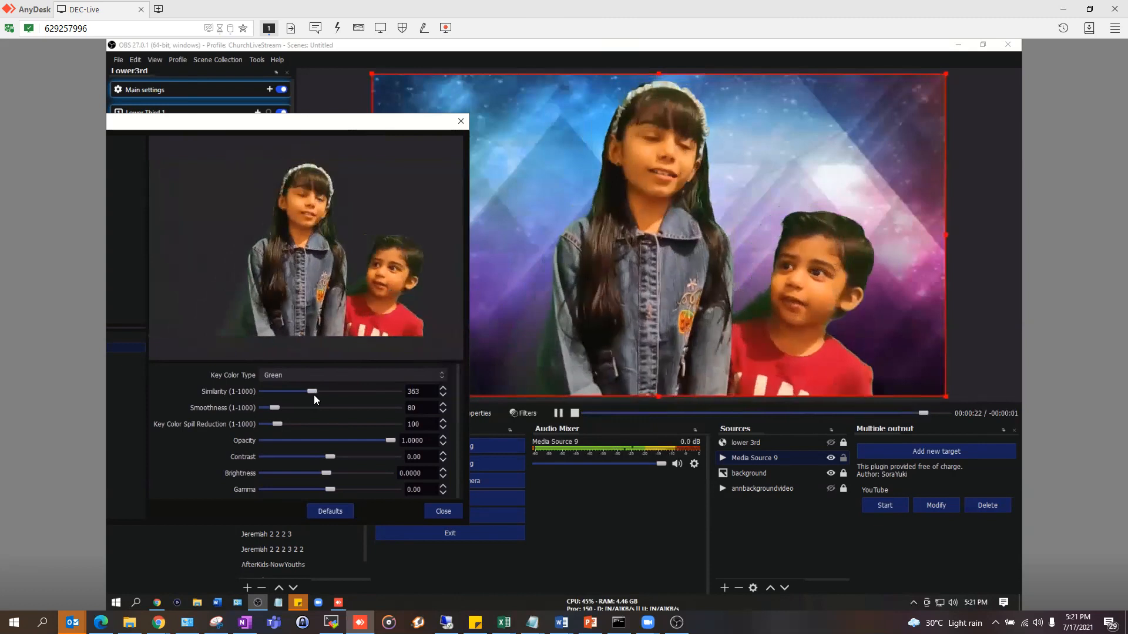
{"action": "mouse_move", "coordinate": [276, 406]}
{"action": "left_mouse_down"}
{"action": "mouse_move", "coordinate": [297, 407]}
{"action": "mouse_move", "coordinate": [279, 409]}
{"action": "left_mouse_up"}
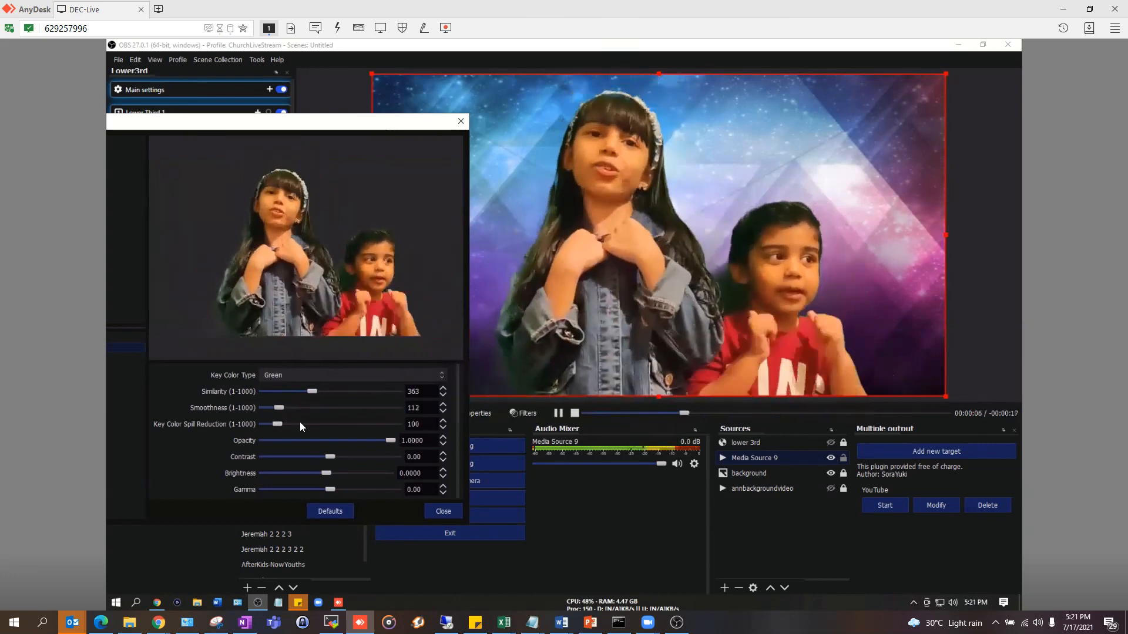
{"action": "left_click_drag", "start_coordinate": [277, 425], "coordinate": [270, 423]}
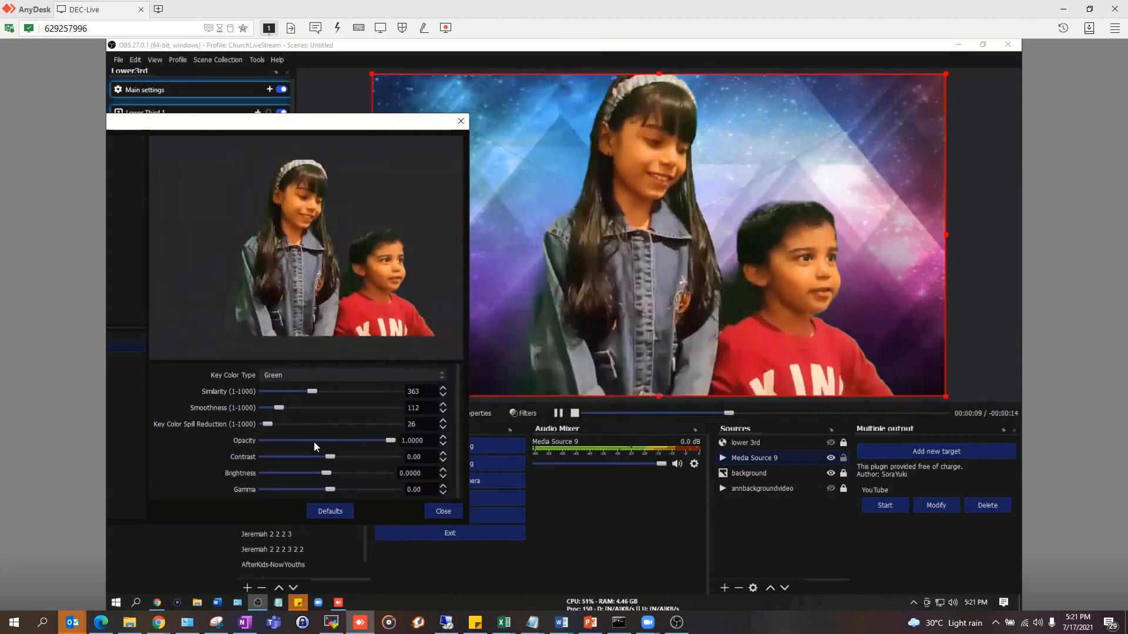
- Try a lower opacity and restore it to 1.0000, set contrast to -0.73 and brightness to -0.0275, and close the filters
{"action": "scroll", "coordinate": [384, 441], "scroll_direction": "down", "scroll_amount": 3}
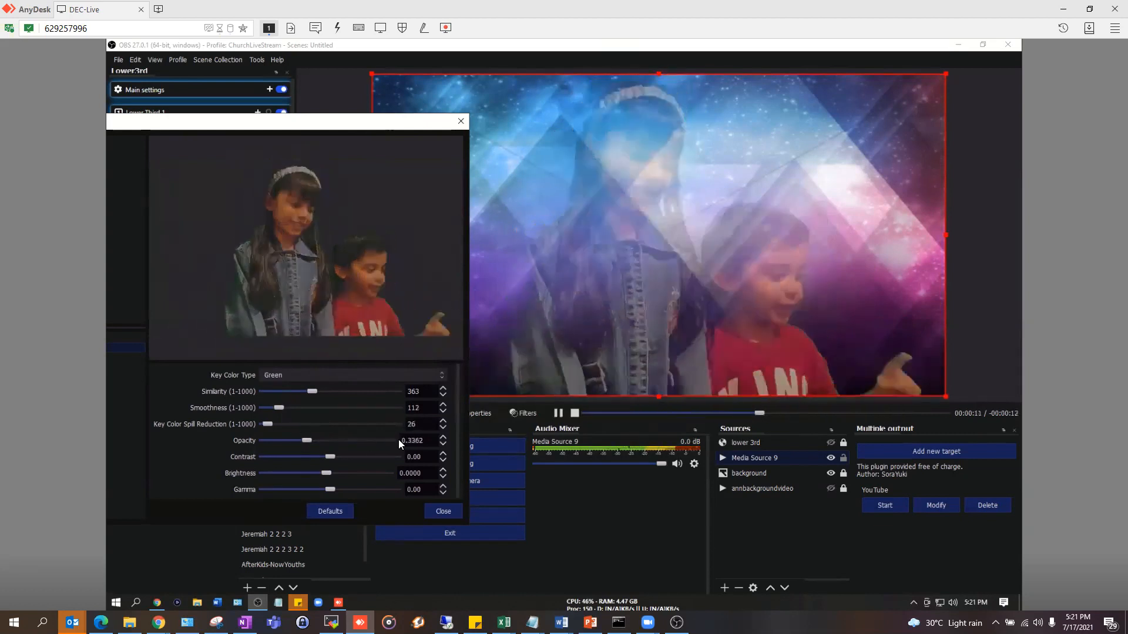
{"action": "mouse_move", "coordinate": [331, 458]}
{"action": "left_mouse_down"}
{"action": "mouse_move", "coordinate": [363, 456]}
{"action": "mouse_move", "coordinate": [346, 457]}
{"action": "left_mouse_up"}
{"action": "left_click", "coordinate": [320, 456]}
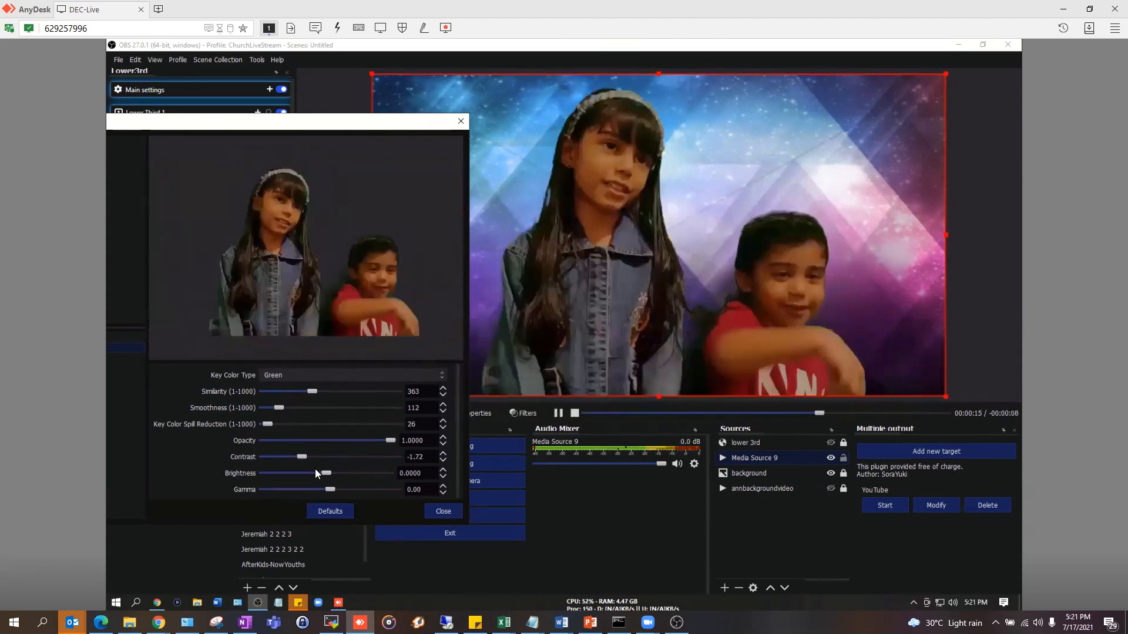
{"action": "left_click_drag", "start_coordinate": [330, 472], "coordinate": [317, 472]}
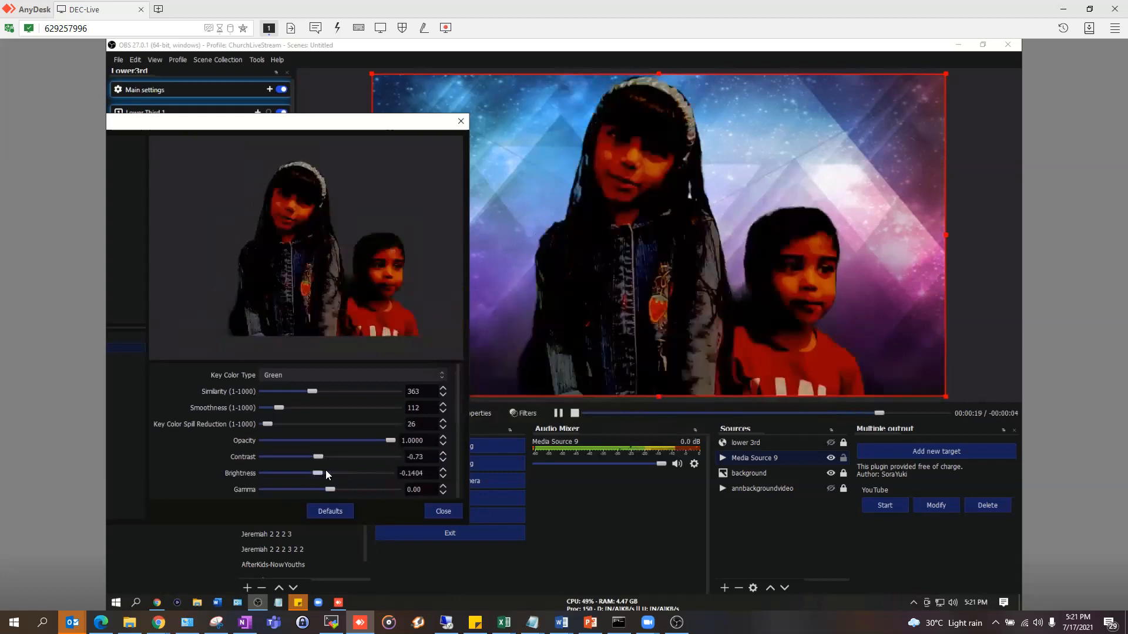
{"action": "mouse_move", "coordinate": [326, 471]}
{"action": "left_mouse_down"}
{"action": "mouse_move", "coordinate": [342, 473]}
{"action": "mouse_move", "coordinate": [320, 475]}
{"action": "left_mouse_up"}
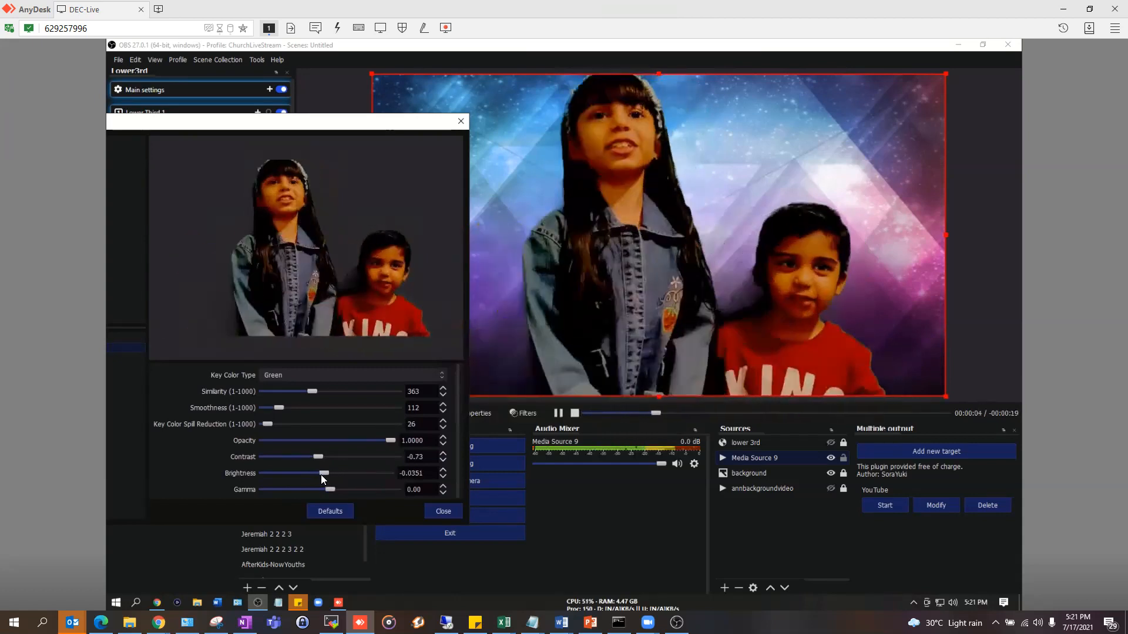
{"action": "scroll", "coordinate": [343, 466], "scroll_direction": "down", "scroll_amount": 5}
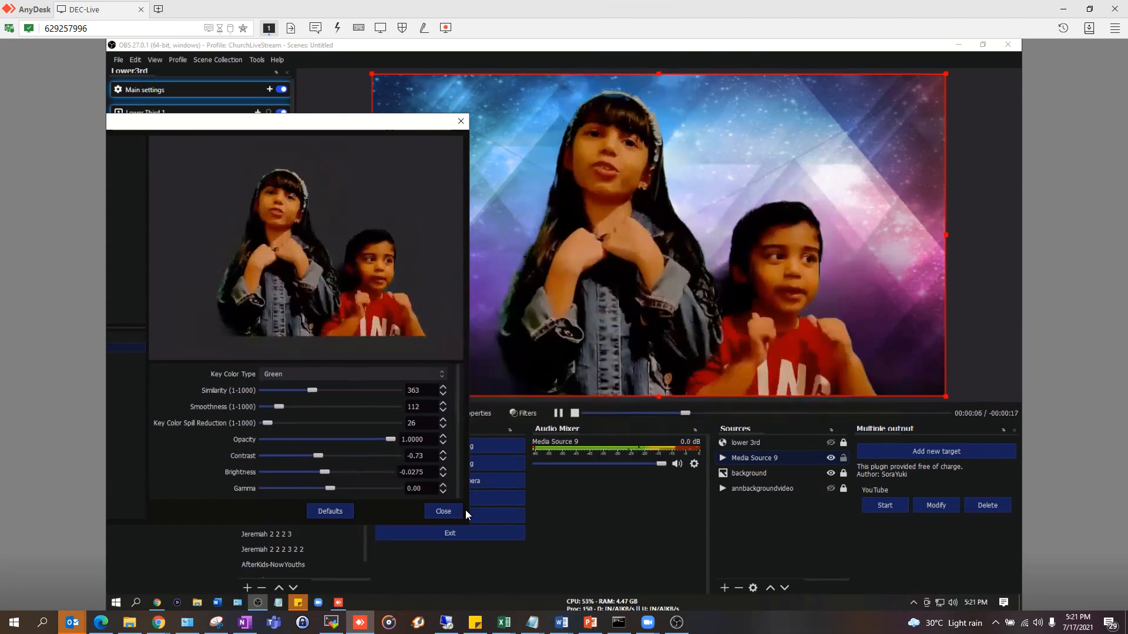
{"action": "left_click", "coordinate": [436, 512]}
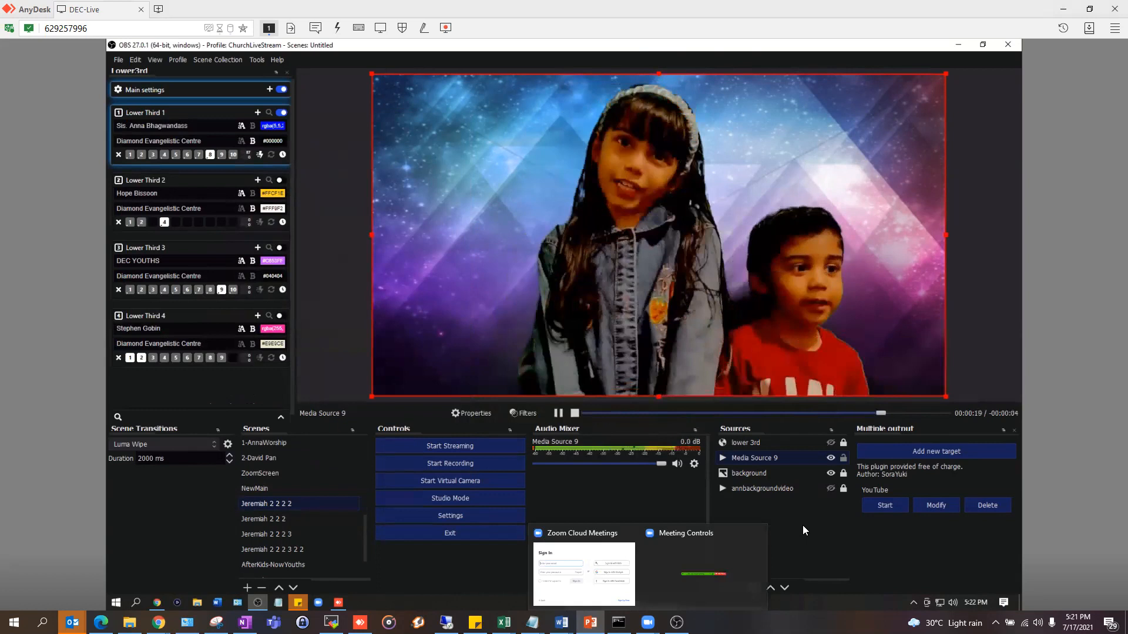
{"action": "left_click", "coordinate": [803, 525]}
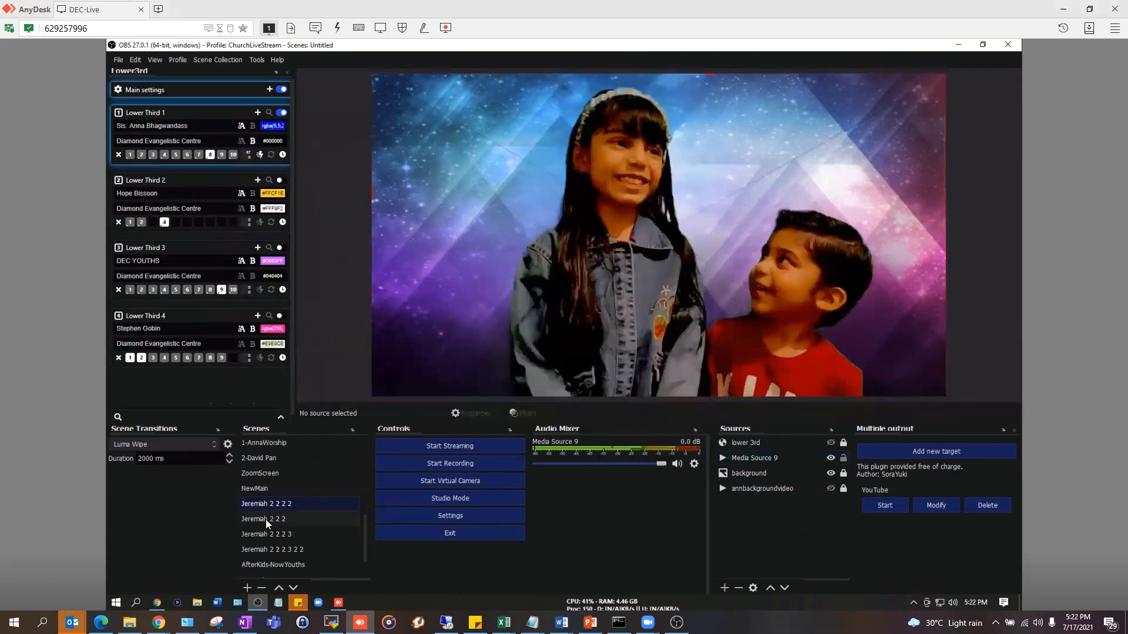
- Switch one by one through the three kids' scenes listed after the current one, ending on AfterKids-NowYouths
{"action": "left_click", "coordinate": [265, 519]}
{"action": "left_click", "coordinate": [266, 533]}
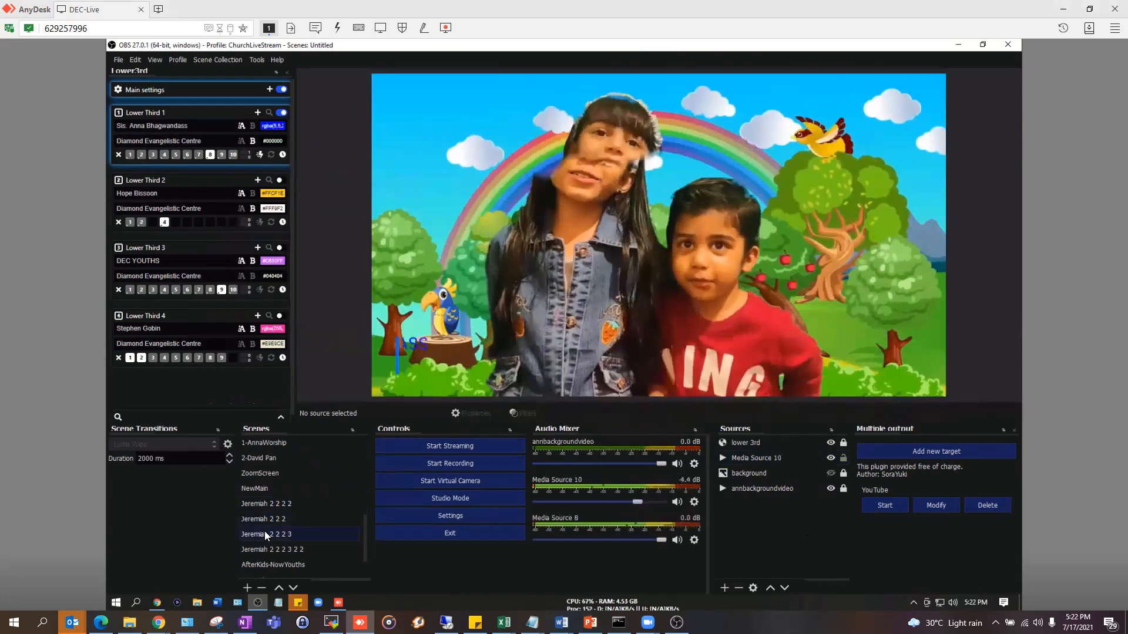
{"action": "left_click", "coordinate": [268, 550]}
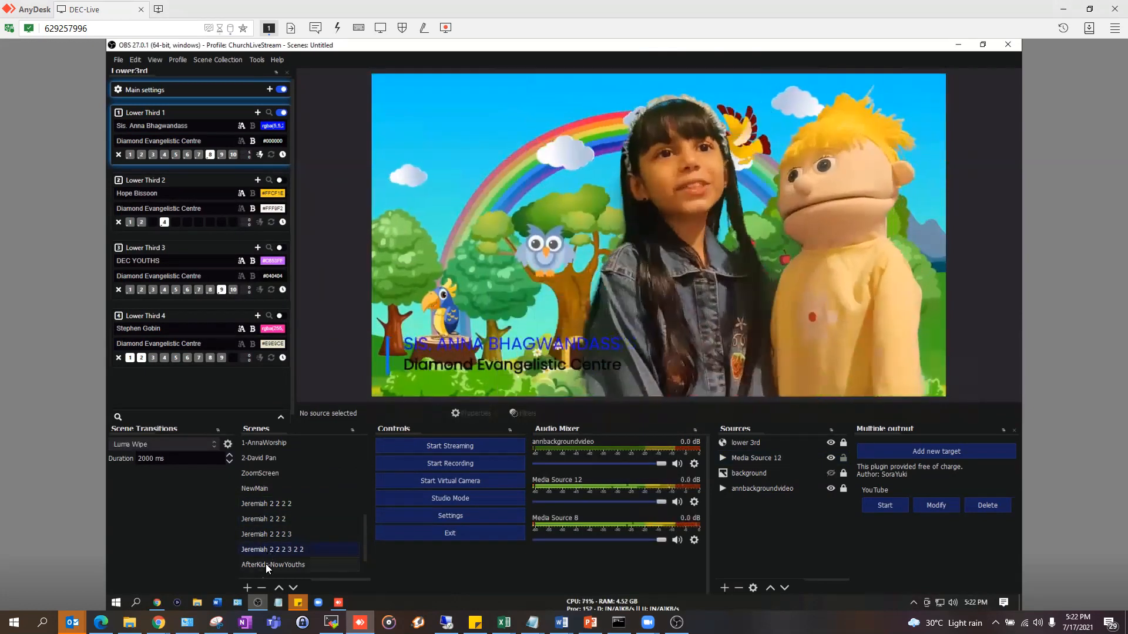
{"action": "left_click", "coordinate": [265, 564]}
- Show the End scene and the scene listed just before it, return to End, and switch to Announcements
{"action": "scroll", "coordinate": [269, 544], "scroll_direction": "down", "scroll_amount": 1}
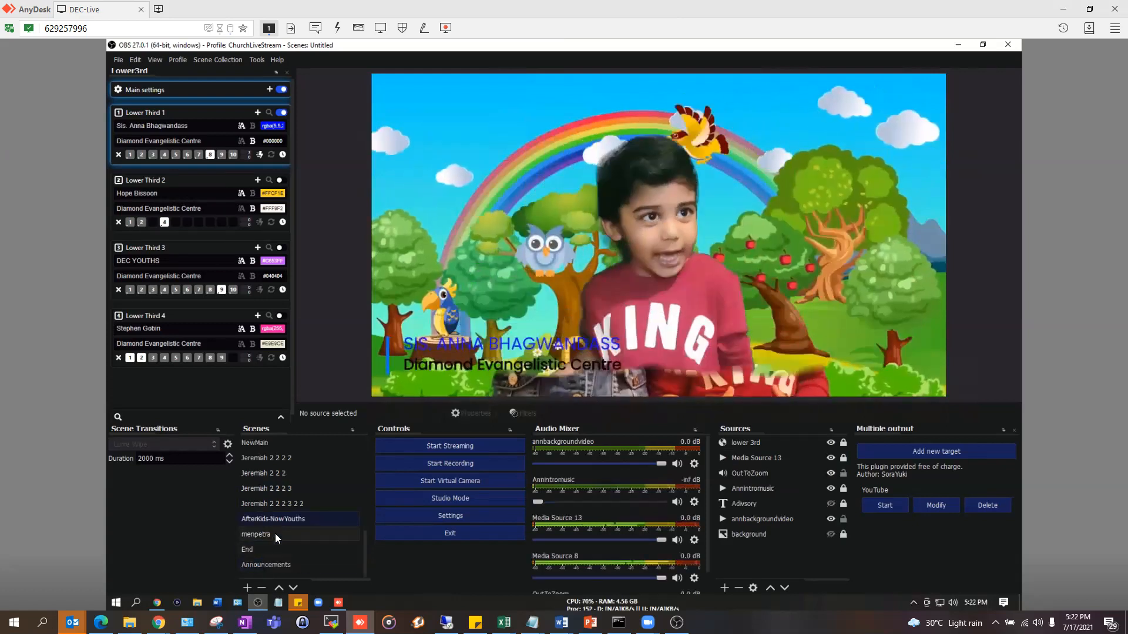
{"action": "left_click", "coordinate": [261, 546]}
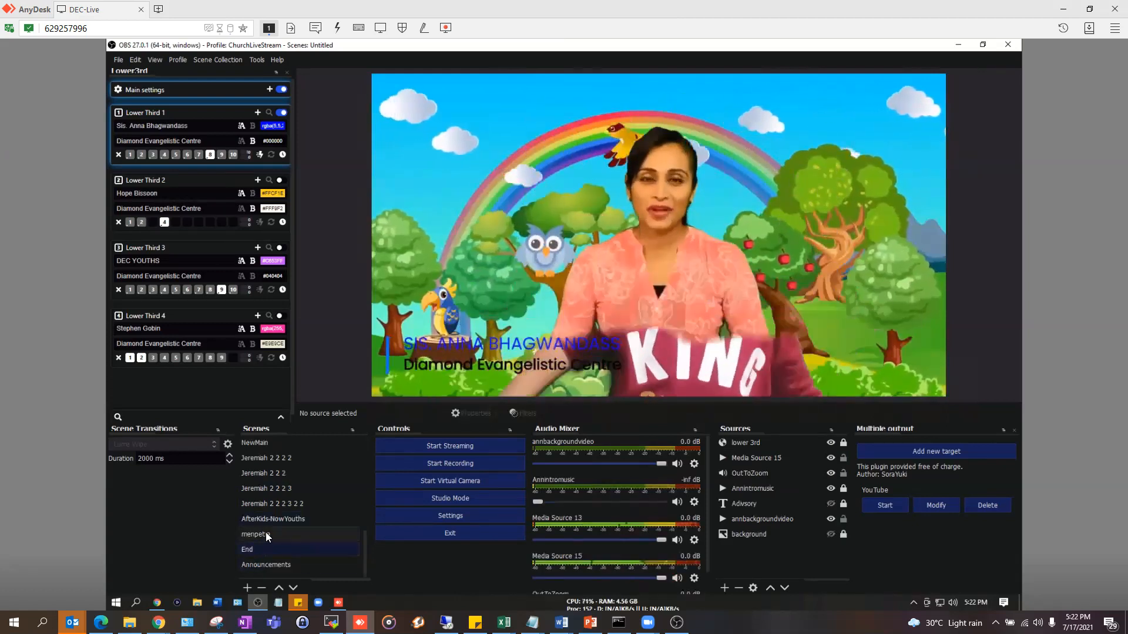
{"action": "left_click", "coordinate": [265, 532]}
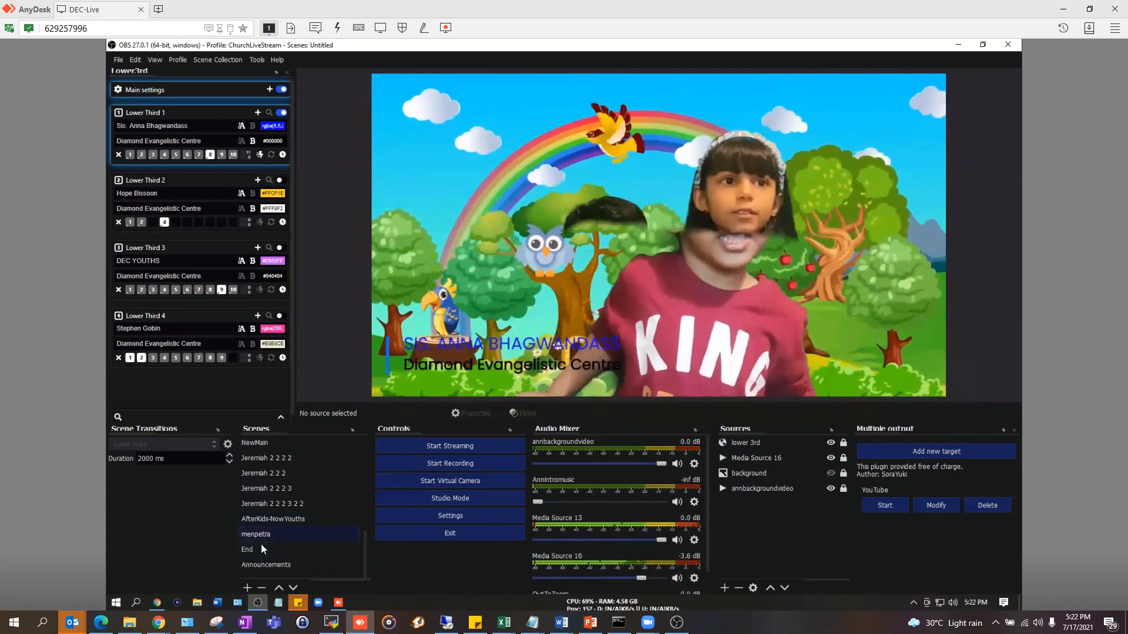
{"action": "left_click", "coordinate": [256, 553]}
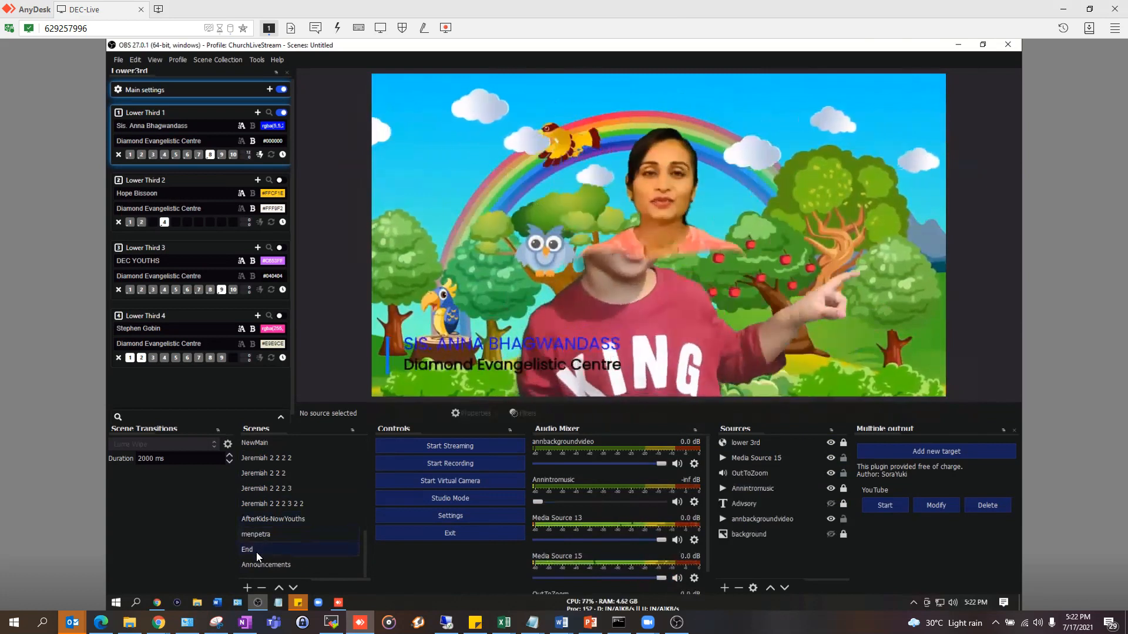
{"action": "left_click", "coordinate": [267, 568]}
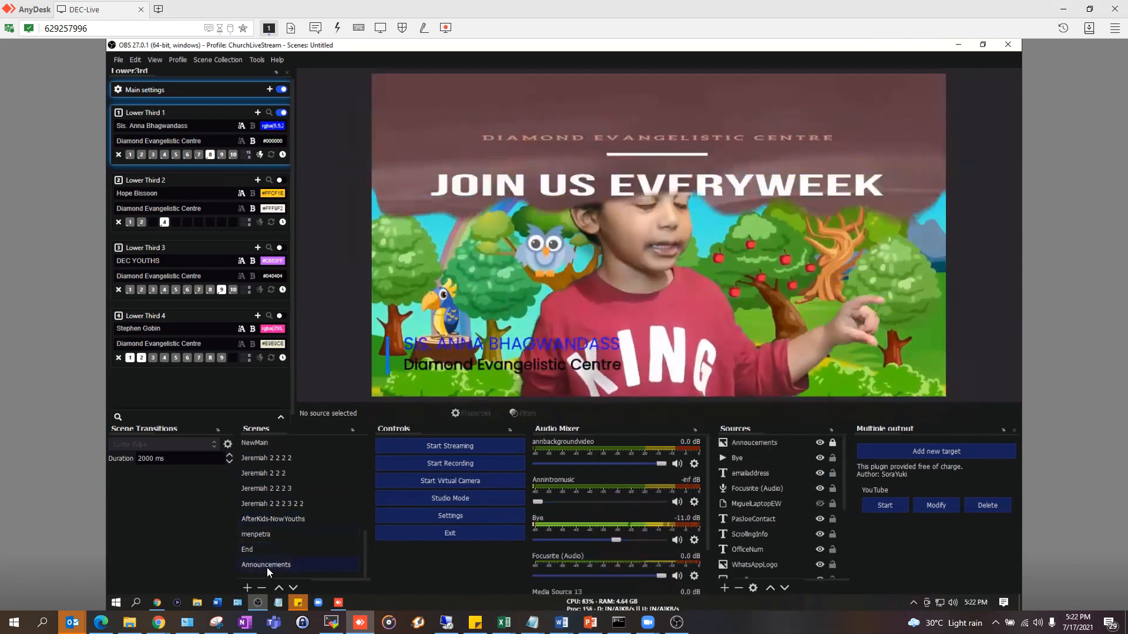